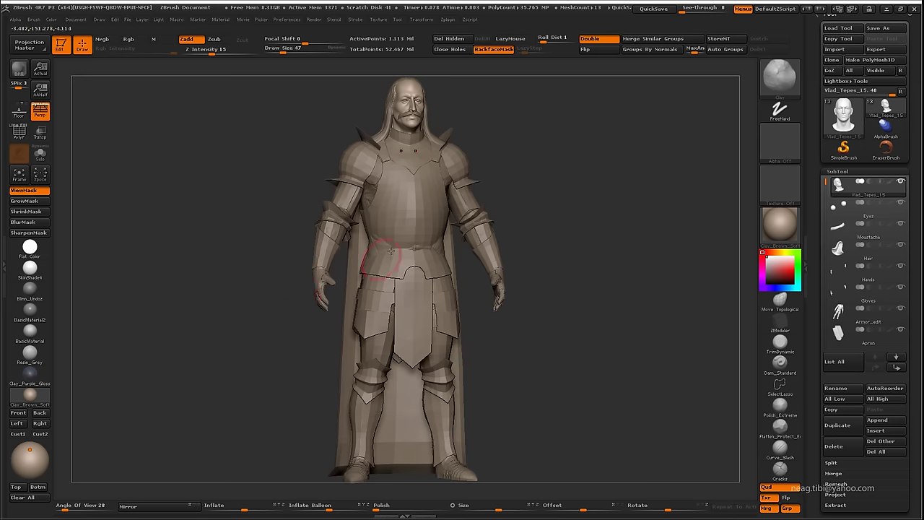
# Show only the Armor_edit subtool in polygroup colours, hiding Apron and Cape, and collapse the side panels
pyautogui.hotkey('shift', 'f')
pyautogui.keyDown('alt'); pyautogui.click(421, 238); pyautogui.keyUp('alt')
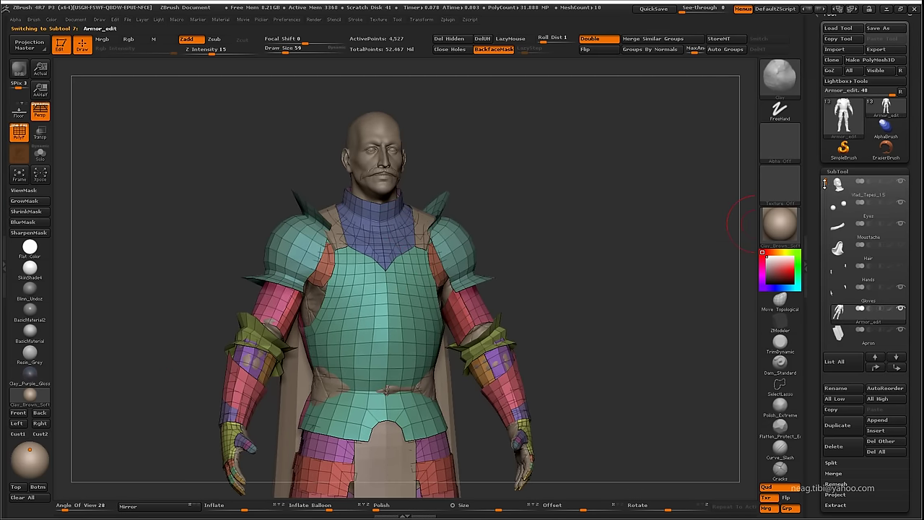
pyautogui.scroll(-3, 901, 293)
pyautogui.click(902, 266)
pyautogui.click(902, 289)
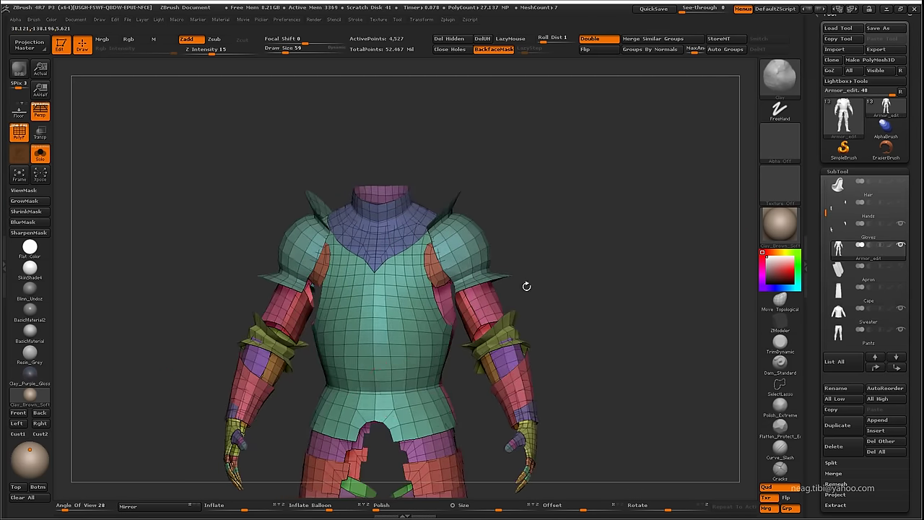
pyautogui.moveTo(527, 285)
pyautogui.keyDown('alt'); pyautogui.mouseDown()
pyautogui.moveTo(392, 355)
pyautogui.moveTo(438, 390)
pyautogui.moveTo(699, 313)
pyautogui.moveTo(374, 404)
pyautogui.moveTo(590, 321)
pyautogui.moveTo(528, 302)
pyautogui.mouseUp(); pyautogui.keyUp('alt')
pyautogui.press('Tab')
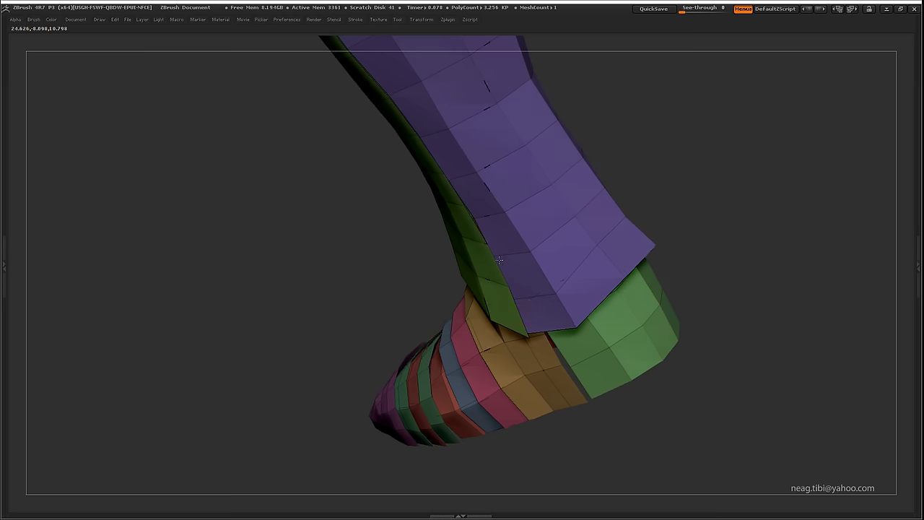
# Orbit around the armour to inspect the boots, legs, arm and torso
pyautogui.moveTo(499, 260); pyautogui.dragTo(517, 288)
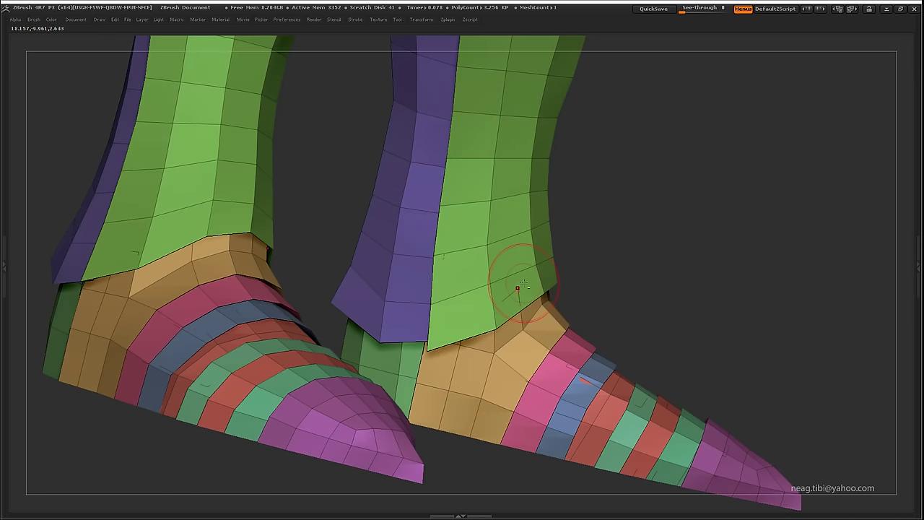
pyautogui.moveTo(507, 318)
pyautogui.mouseDown()
pyautogui.moveTo(420, 225)
pyautogui.moveTo(544, 235)
pyautogui.moveTo(488, 240)
pyautogui.mouseUp()
pyautogui.moveTo(450, 271)
pyautogui.mouseDown()
pyautogui.moveTo(602, 202)
pyautogui.moveTo(506, 216)
pyautogui.moveTo(376, 291)
pyautogui.moveTo(437, 272)
pyautogui.mouseUp()
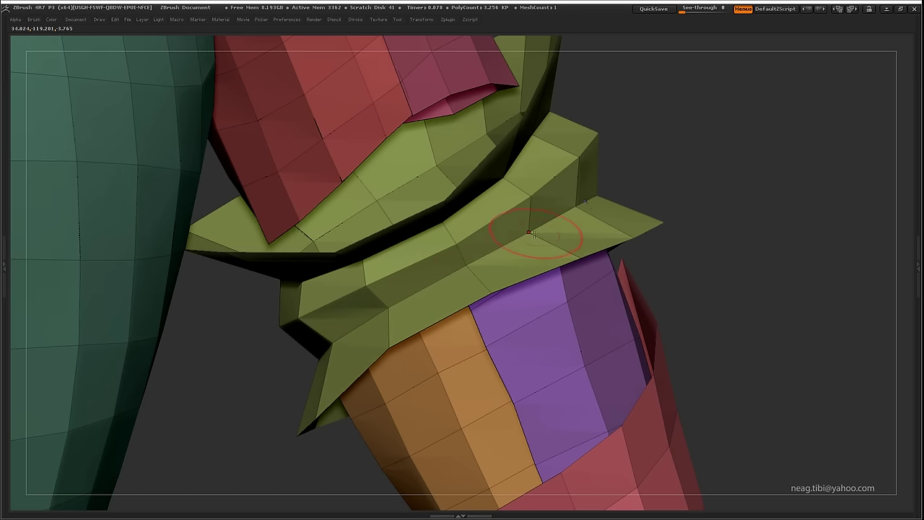
pyautogui.moveTo(558, 234)
pyautogui.mouseDown()
pyautogui.moveTo(352, 310)
pyautogui.moveTo(412, 310)
pyautogui.moveTo(392, 304)
pyautogui.moveTo(448, 294)
pyautogui.mouseUp()
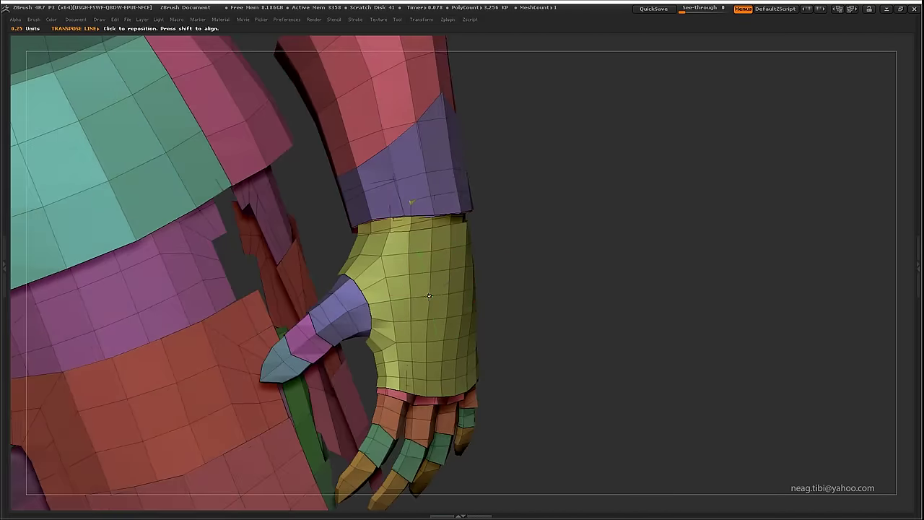
# Mask the glove, draw a transpose line along it, then clear the mask and isolate the guard polygroups
pyautogui.keyDown('ctrl'); pyautogui.click(429, 296); pyautogui.keyUp('ctrl')
pyautogui.moveTo(532, 243); pyautogui.dragTo(549, 231)
pyautogui.moveTo(445, 205); pyautogui.dragTo(463, 332)
pyautogui.moveTo(620, 260); pyautogui.dragTo(473, 307)
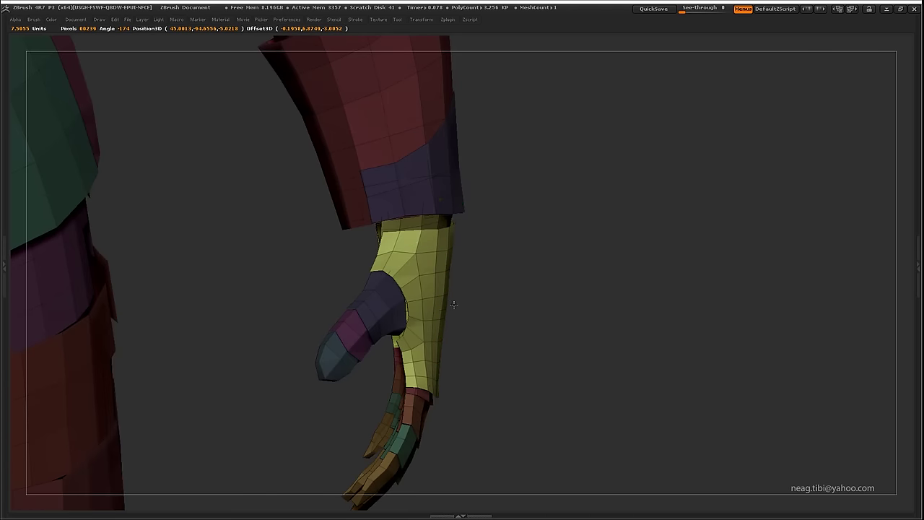
pyautogui.keyDown('ctrl'); pyautogui.moveTo(526, 302); pyautogui.dragTo(445, 305); pyautogui.keyUp('ctrl')
pyautogui.keyDown('ctrl'); pyautogui.keyDown('shift'); pyautogui.click(445, 306); pyautogui.keyUp('shift'); pyautogui.keyUp('ctrl')
pyautogui.moveTo(526, 304)
pyautogui.mouseDown()
pyautogui.moveTo(526, 263)
pyautogui.moveTo(496, 350)
pyautogui.moveTo(611, 325)
pyautogui.moveTo(516, 324)
pyautogui.moveTo(392, 376)
pyautogui.mouseUp()
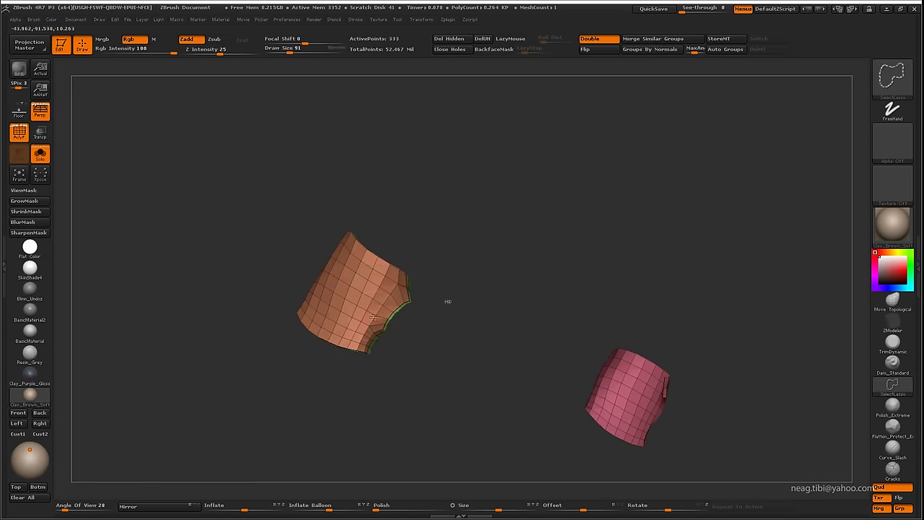
# Unhide the mesh, isolate the glove polygroups, then bring the whole armour back
pyautogui.keyDown('ctrl'); pyautogui.keyDown('shift'); pyautogui.click(487, 361); pyautogui.keyUp('shift'); pyautogui.keyUp('ctrl')
pyautogui.moveTo(757, 279); pyautogui.dragTo(557, 392)
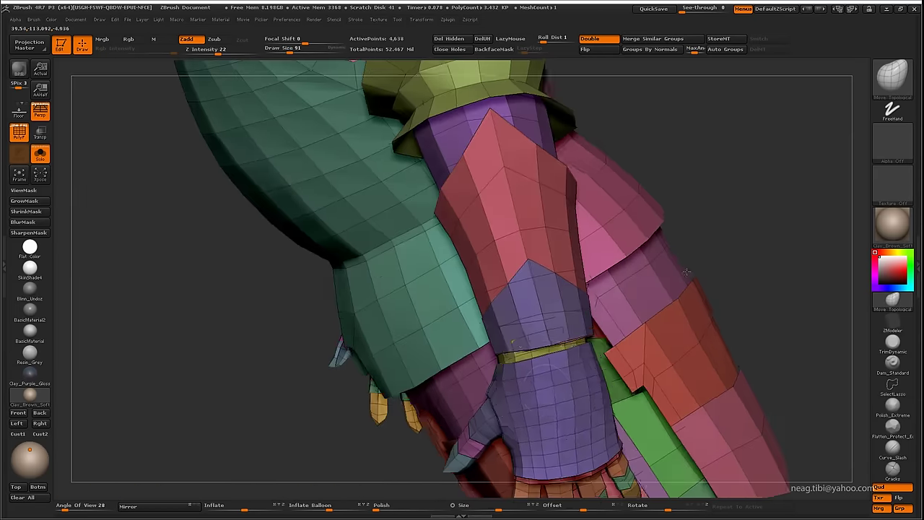
pyautogui.keyDown('ctrl'); pyautogui.keyDown('shift'); pyautogui.click(557, 393); pyautogui.keyUp('shift'); pyautogui.keyUp('ctrl')
pyautogui.keyDown('ctrl'); pyautogui.keyDown('shift'); pyautogui.click(762, 228); pyautogui.keyUp('shift'); pyautogui.keyUp('ctrl')
pyautogui.moveTo(762, 229); pyautogui.dragTo(551, 200)
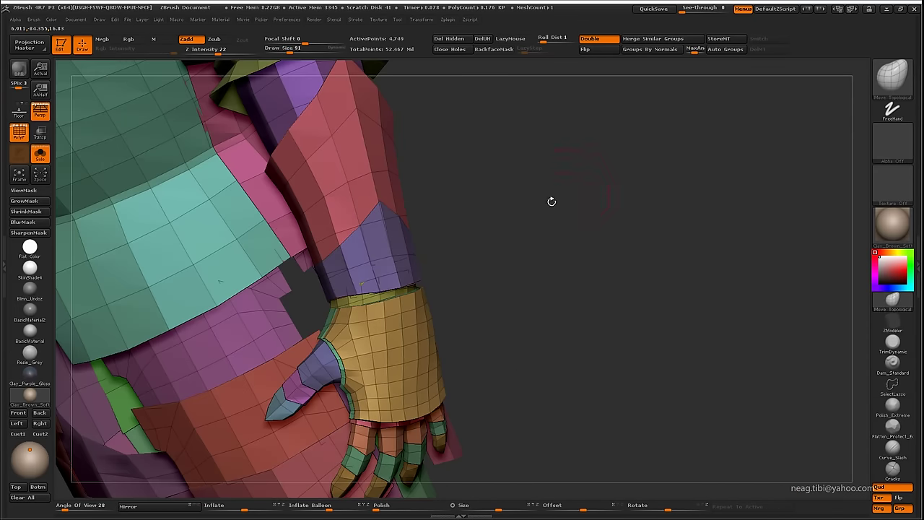
# Undo nine times, back to a state showing a single tan forearm guard panel
pyautogui.hotkey('ctrl', 'z')
pyautogui.hotkey('ctrl', 'z')
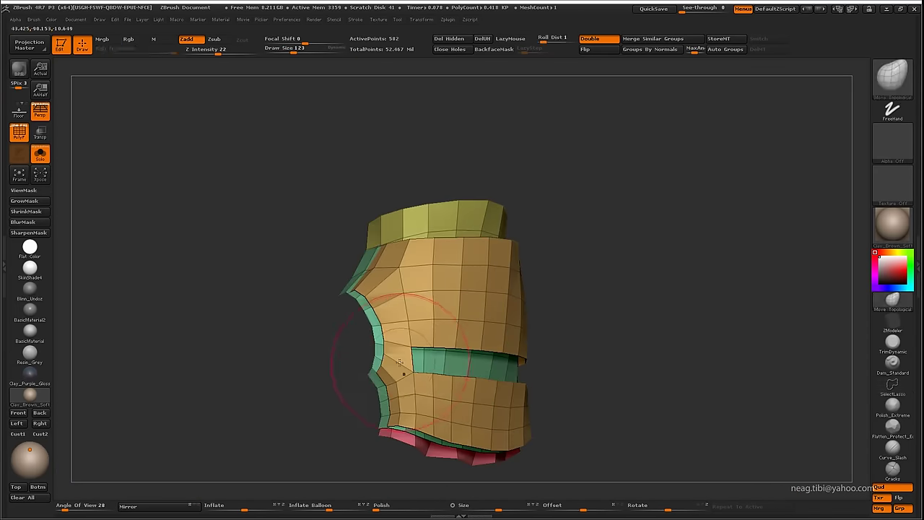
pyautogui.hotkey('ctrl', 'z')
pyautogui.hotkey('ctrl', 'z')
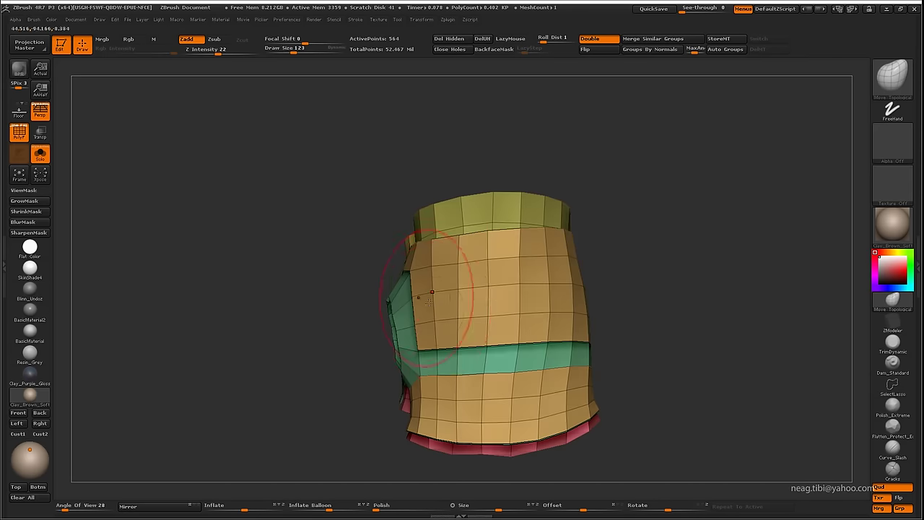
pyautogui.hotkey('ctrl', 'z')
pyautogui.hotkey('ctrl', 'z')
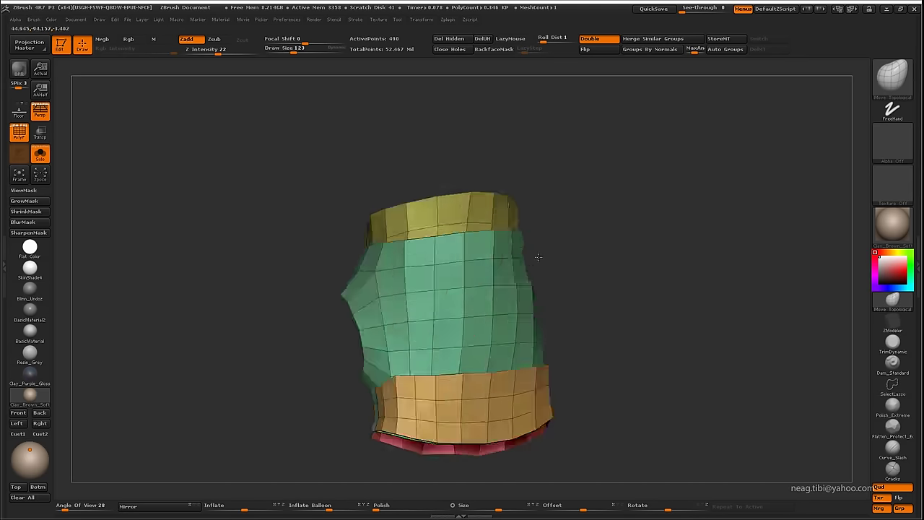
pyautogui.hotkey('ctrl', 'z')
pyautogui.hotkey('ctrl', 'z')
pyautogui.hotkey('ctrl', 'z')
pyautogui.hotkey('ctrl', 'z')
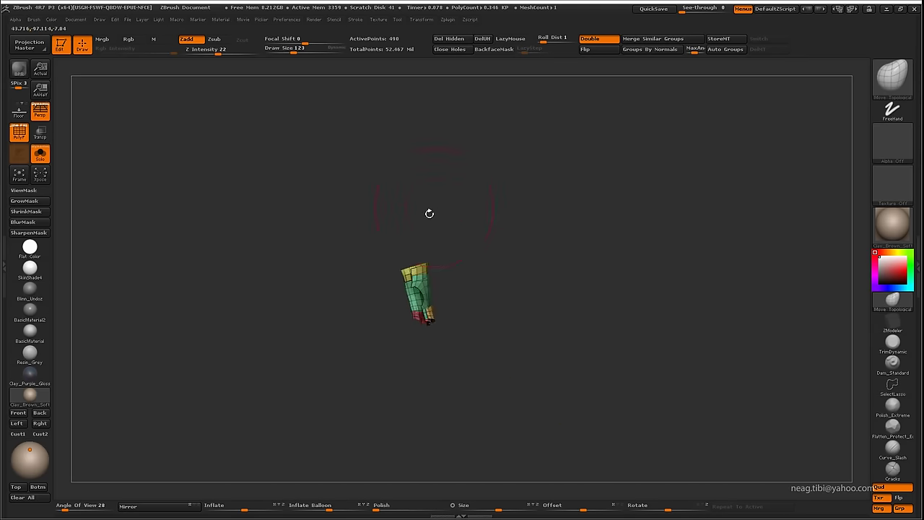
pyautogui.hotkey('ctrl', 'z')
pyautogui.hotkey('ctrl', 'z')
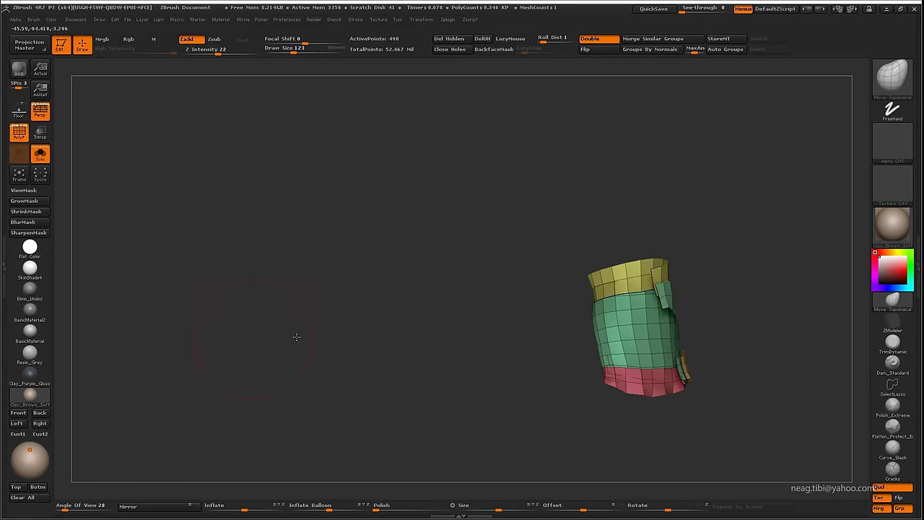
pyautogui.hotkey('ctrl', 'z')
pyautogui.hotkey('ctrl', 'z')
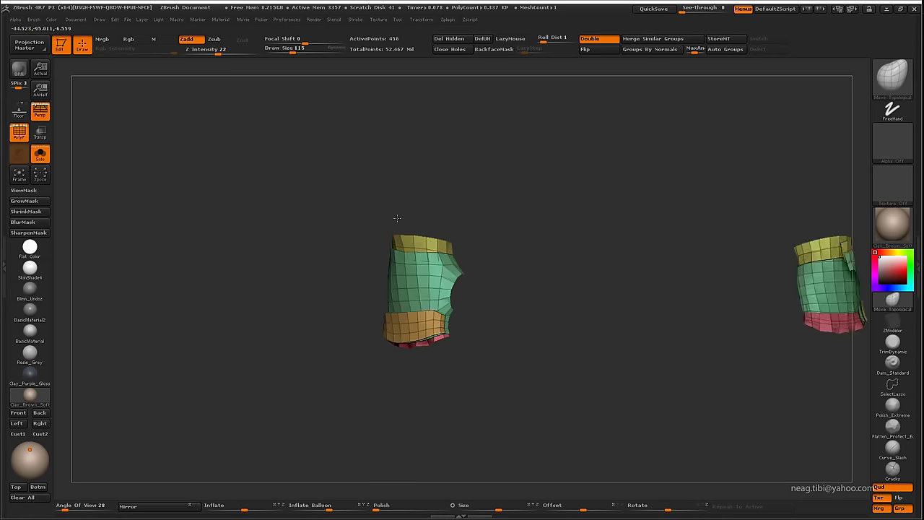
pyautogui.hotkey('ctrl', 'z')
pyautogui.hotkey('ctrl', 'z')
pyautogui.hotkey('ctrl', 'z')
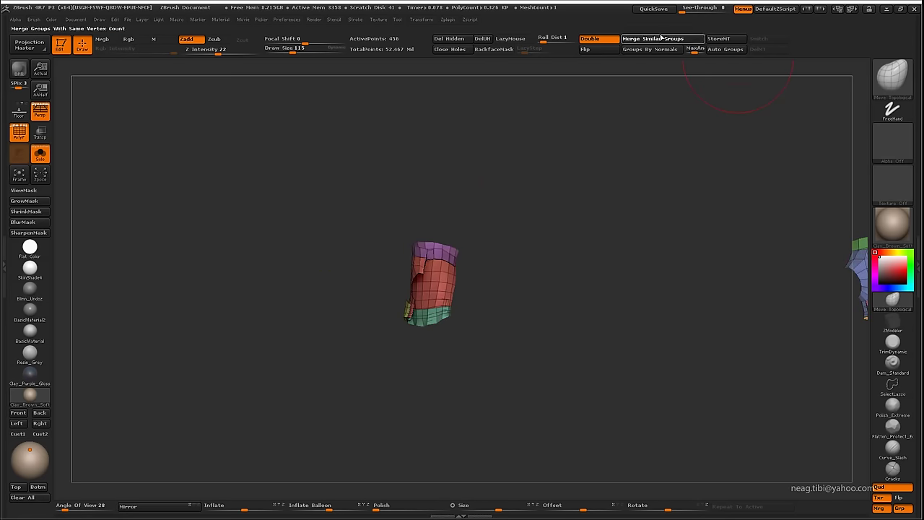
pyautogui.hotkey('ctrl', 'z')
pyautogui.hotkey('ctrl', 'z')
pyautogui.hotkey('ctrl', 'z')
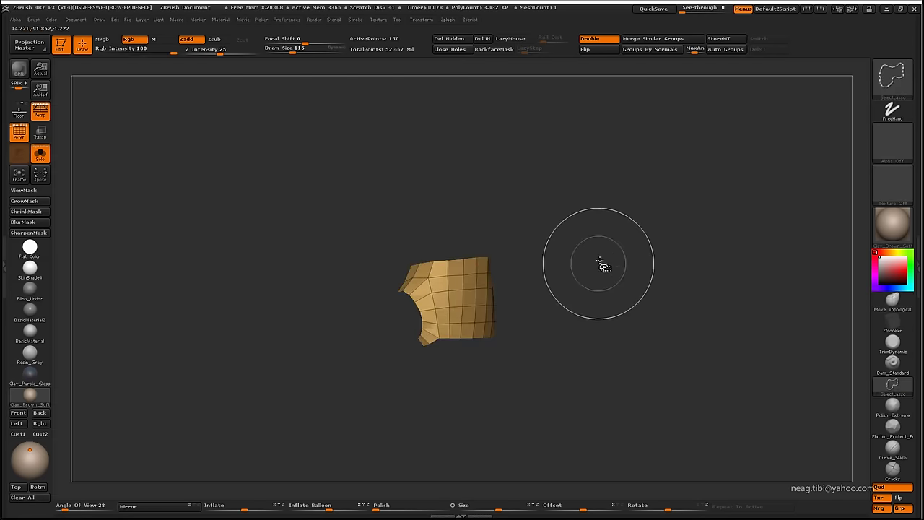
pyautogui.hotkey('ctrl', 'z')
# Undo three more steps in the edit history
pyautogui.hotkey('ctrl', 'z')
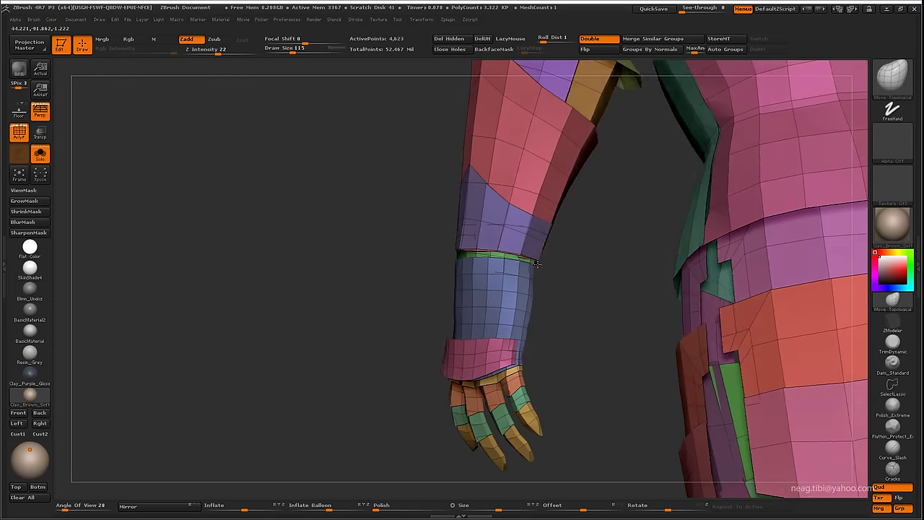
pyautogui.hotkey('ctrl', 'z')
pyautogui.hotkey('ctrl', 'z')
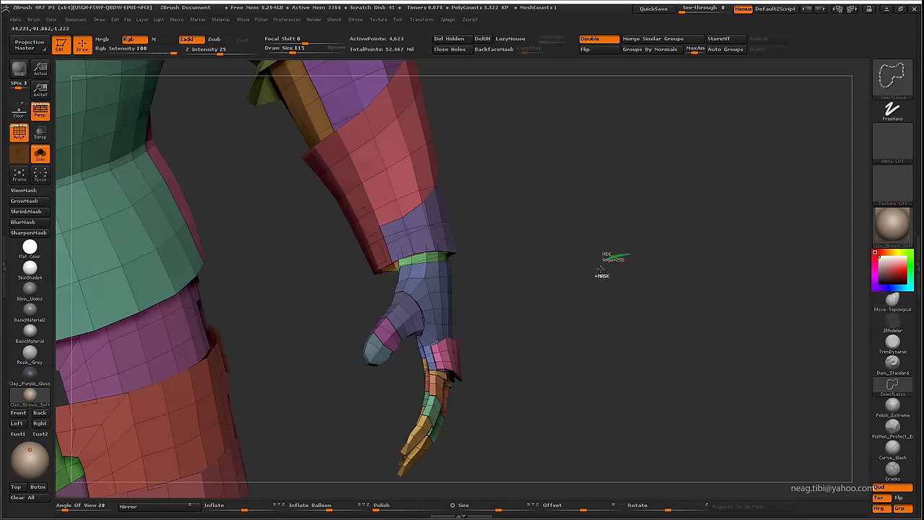
pyautogui.hotkey('ctrl', 'z')
pyautogui.hotkey('ctrl', 'z')
pyautogui.hotkey('ctrl', 'z')
pyautogui.hotkey('ctrl', 'z')
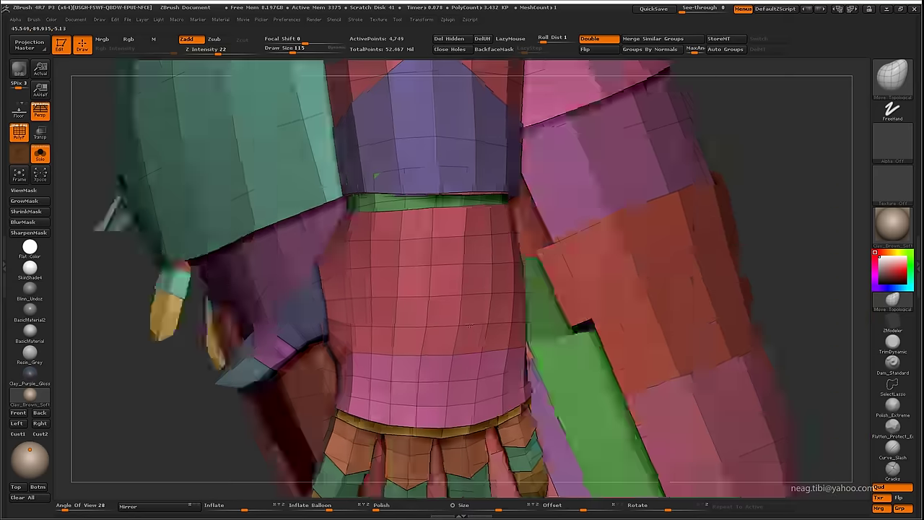
pyautogui.hotkey('ctrl', 'z')
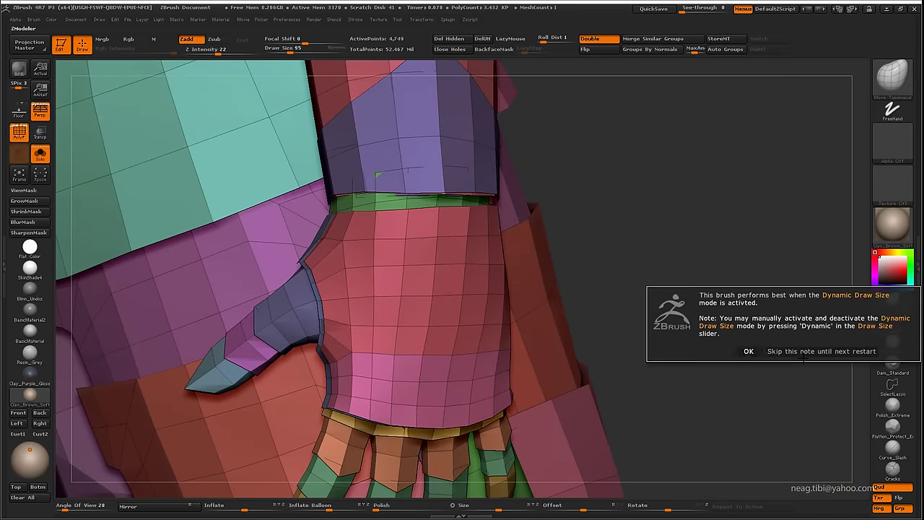
# Insert an edge loop across the bracer with ZModeler's Insert Edge Loop action
pyautogui.press('space')
pyautogui.click(331, 267)
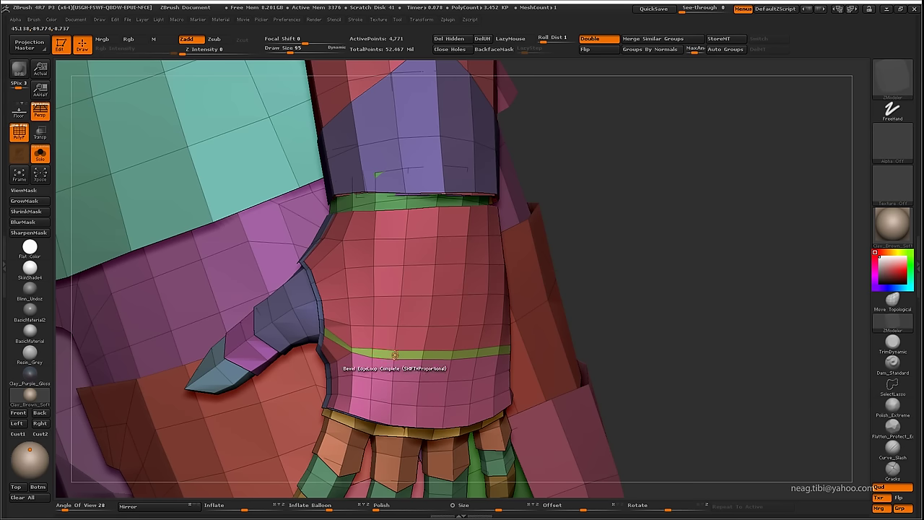
pyautogui.press('space')
pyautogui.click(303, 318)
pyautogui.click(394, 353)
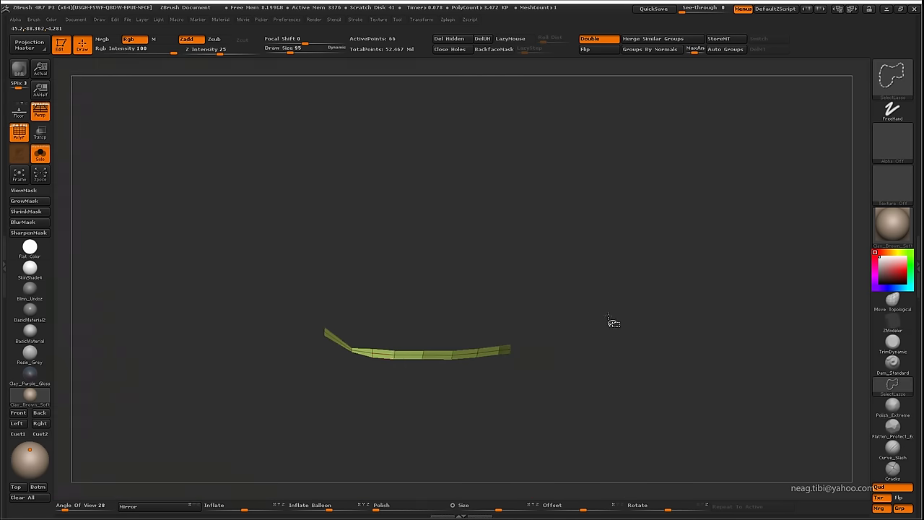
# Isolate the bracer polygroup and give its two bands separate polygroups with Auto Groups
pyautogui.moveTo(611, 325); pyautogui.dragTo(620, 103)
pyautogui.keyDown('alt'); pyautogui.moveTo(577, 237); pyautogui.dragTo(681, 252); pyautogui.keyUp('alt')
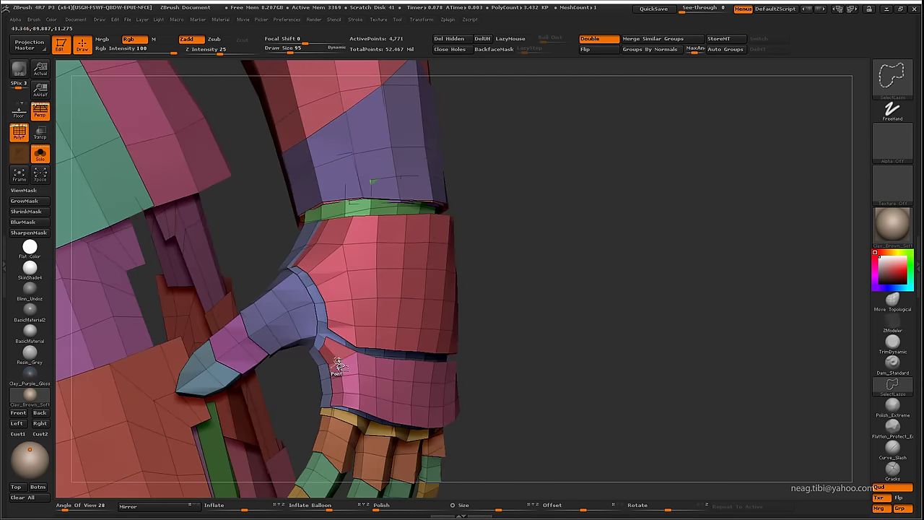
pyautogui.keyDown('ctrl'); pyautogui.keyDown('shift'); pyautogui.click(336, 371); pyautogui.keyUp('shift'); pyautogui.keyUp('ctrl')
pyautogui.moveTo(262, 371)
pyautogui.mouseDown()
pyautogui.moveTo(338, 351)
pyautogui.moveTo(254, 367)
pyautogui.mouseUp()
pyautogui.click(725, 49)
# Unhide the rest of the mesh, return to ZModeler, and orbit around the hand
pyautogui.keyDown('ctrl'); pyautogui.keyDown('shift'); pyautogui.click(598, 150); pyautogui.keyUp('shift'); pyautogui.keyUp('ctrl')
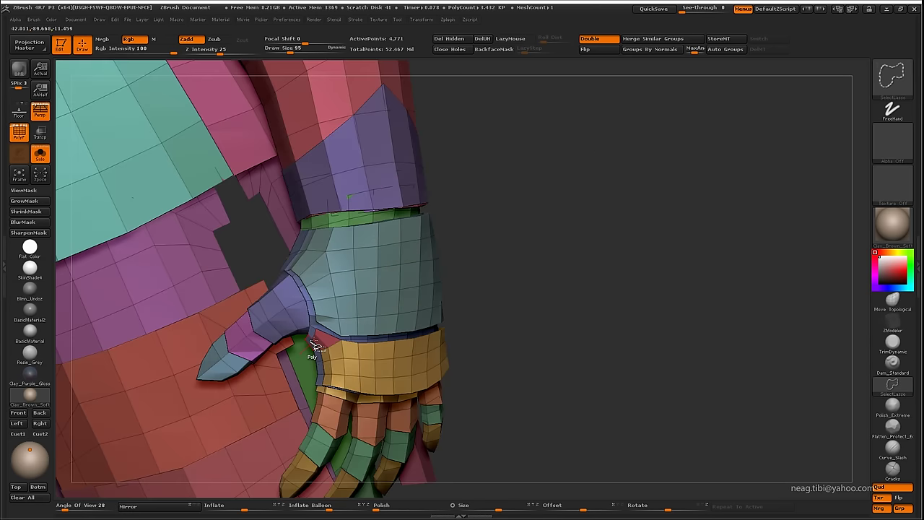
pyautogui.press('b')
pyautogui.press('z')
pyautogui.press('m')
pyautogui.moveTo(462, 145); pyautogui.dragTo(264, 232)
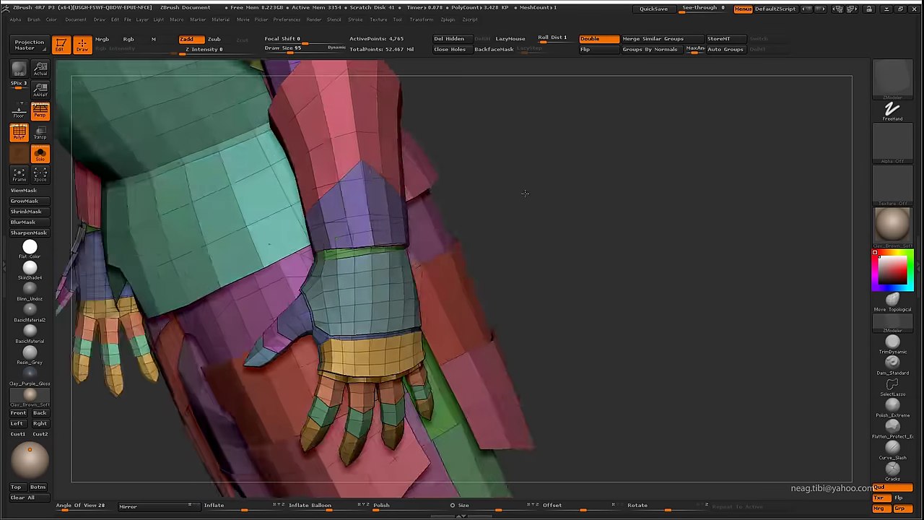
pyautogui.moveTo(338, 303)
pyautogui.mouseDown()
pyautogui.moveTo(294, 326)
pyautogui.moveTo(325, 299)
pyautogui.mouseUp()
pyautogui.moveTo(125, 356)
pyautogui.mouseDown()
pyautogui.moveTo(171, 326)
pyautogui.moveTo(501, 299)
pyautogui.mouseUp()
# Move the armour subtool down one slot and reselect the full Armor_edit subtool
pyautogui.keyDown('alt'); pyautogui.click(501, 299); pyautogui.keyUp('alt')
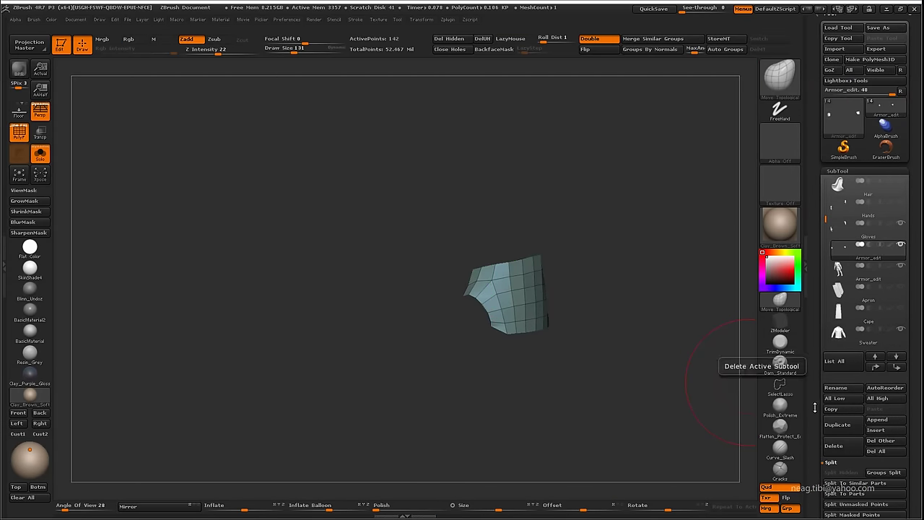
pyautogui.click(895, 368)
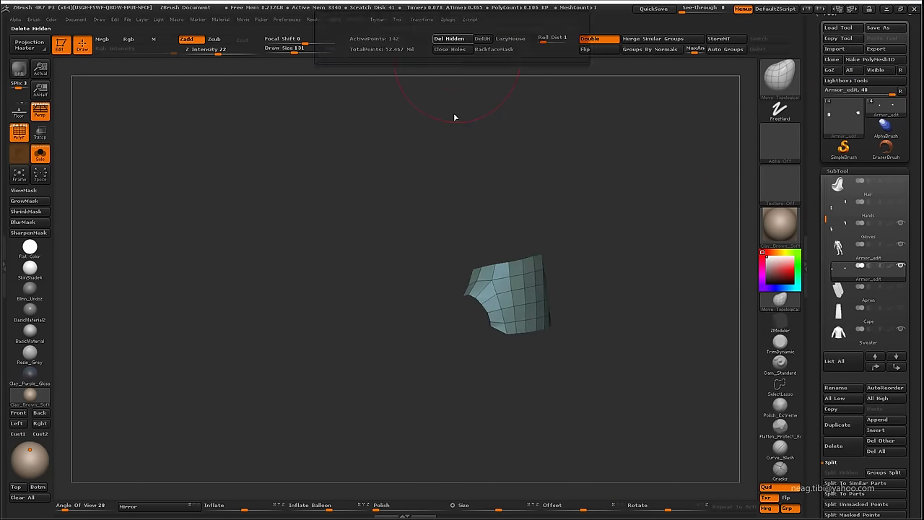
pyautogui.click(865, 264)
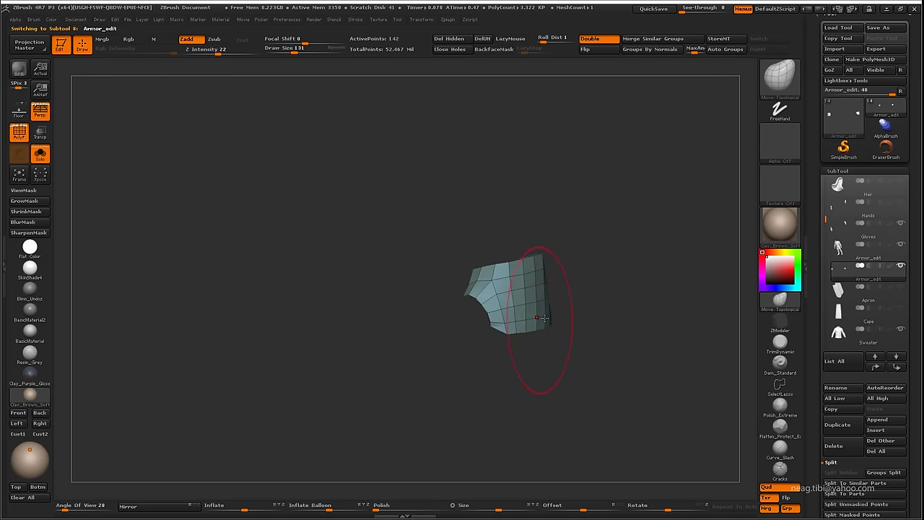
pyautogui.click(865, 249)
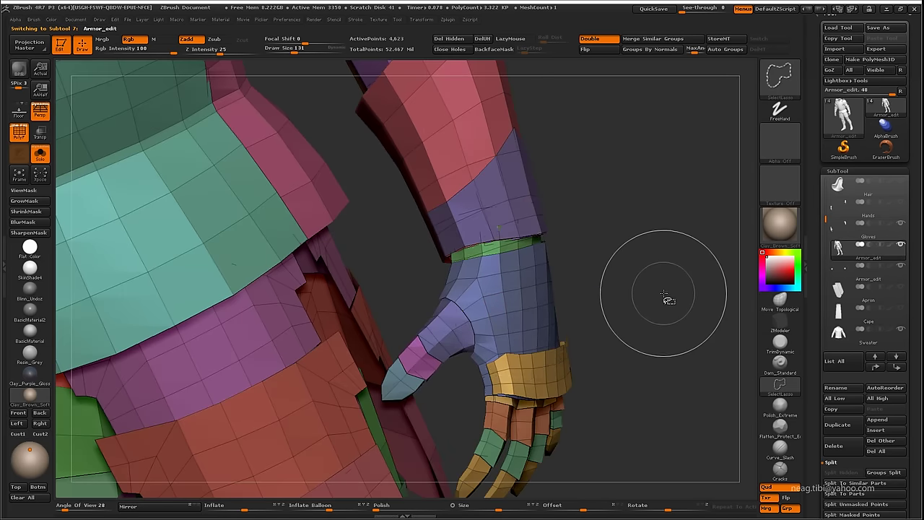
# Isolate the blue glove band and Ctrl-drag a Transpose line to duplicate the arm guard as a band
pyautogui.keyDown('ctrl'); pyautogui.keyDown('shift'); pyautogui.click(512, 318); pyautogui.keyUp('shift'); pyautogui.keyUp('ctrl')
pyautogui.moveTo(697, 331)
pyautogui.mouseDown()
pyautogui.moveTo(565, 335)
pyautogui.moveTo(606, 332)
pyautogui.moveTo(571, 316)
pyautogui.moveTo(632, 304)
pyautogui.mouseUp()
pyautogui.press('w')
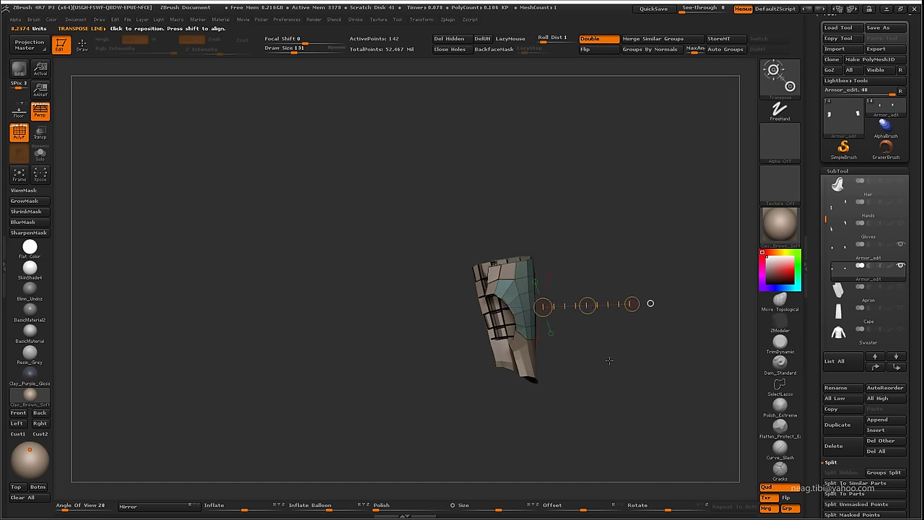
pyautogui.press('f')
pyautogui.moveTo(610, 359); pyautogui.dragTo(433, 384)
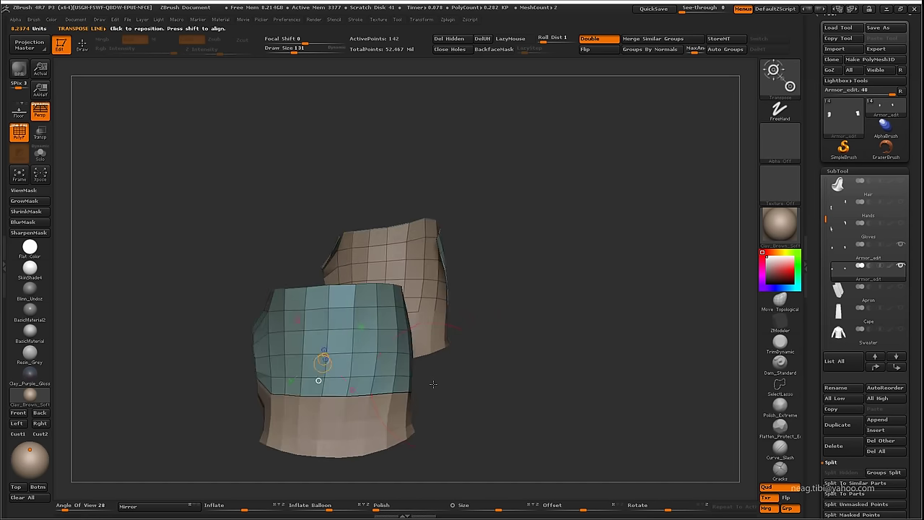
pyautogui.moveTo(261, 359)
pyautogui.mouseDown()
pyautogui.moveTo(478, 306)
pyautogui.moveTo(576, 360)
pyautogui.mouseUp()
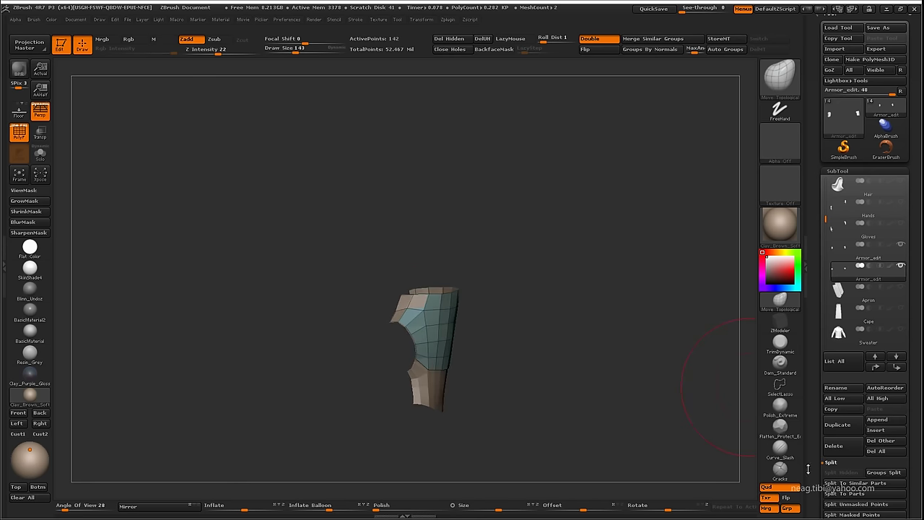
pyautogui.moveTo(482, 375)
pyautogui.mouseDown()
pyautogui.moveTo(489, 350)
pyautogui.moveTo(464, 363)
pyautogui.moveTo(524, 365)
pyautogui.moveTo(642, 299)
pyautogui.moveTo(462, 370)
pyautogui.mouseUp()
pyautogui.keyDown('alt'); pyautogui.click(465, 363); pyautogui.keyUp('alt')
# Hide everything but the cuff pieces, Split Hidden them into their own subtool, and show it solo
pyautogui.keyDown('ctrl'); pyautogui.keyDown('shift'); pyautogui.click(395, 401); pyautogui.keyUp('shift'); pyautogui.keyUp('ctrl')
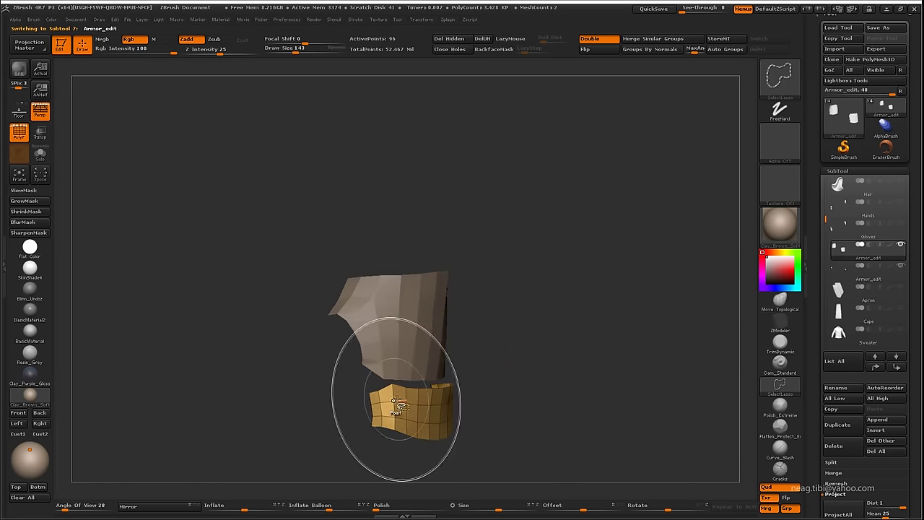
pyautogui.moveTo(394, 401)
pyautogui.mouseDown()
pyautogui.moveTo(559, 315)
pyautogui.moveTo(809, 449)
pyautogui.mouseUp()
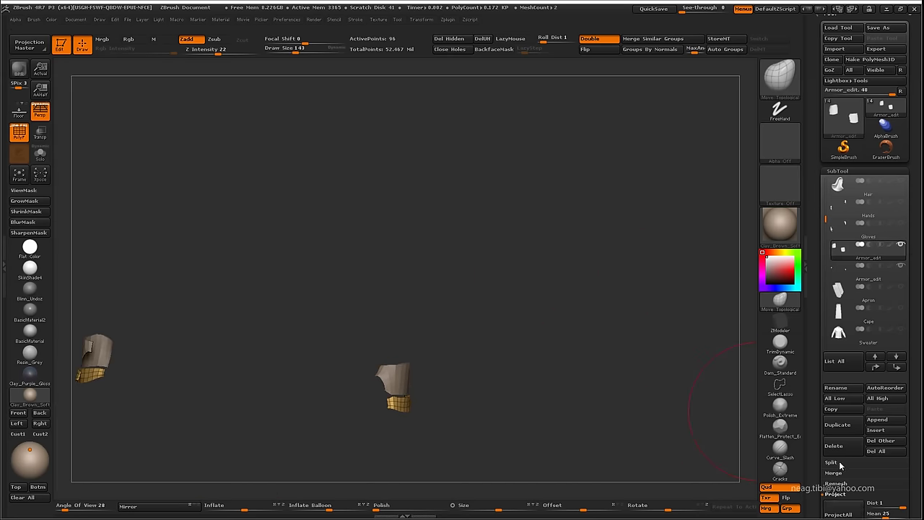
pyautogui.click(840, 465)
pyautogui.click(839, 472)
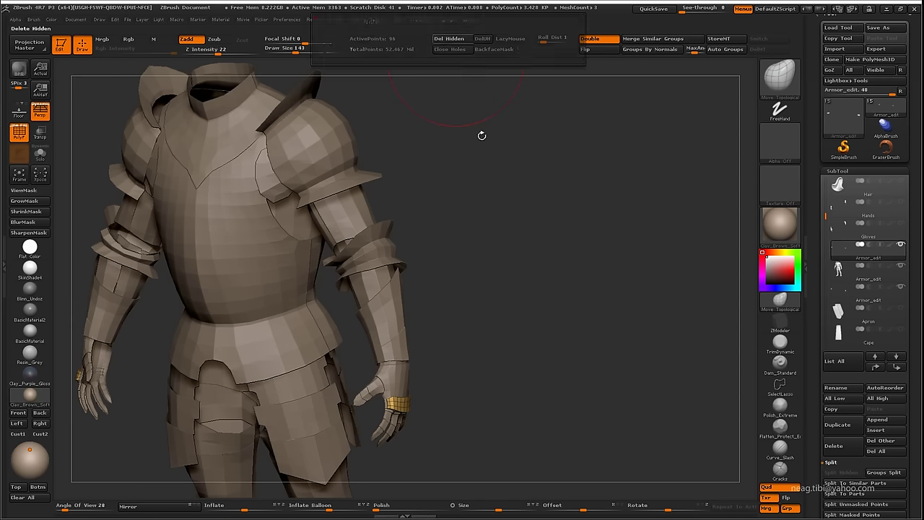
pyautogui.moveTo(534, 390)
pyautogui.mouseDown()
pyautogui.moveTo(544, 396)
pyautogui.moveTo(479, 379)
pyautogui.mouseUp()
pyautogui.keyDown('alt'); pyautogui.click(407, 371); pyautogui.keyUp('alt')
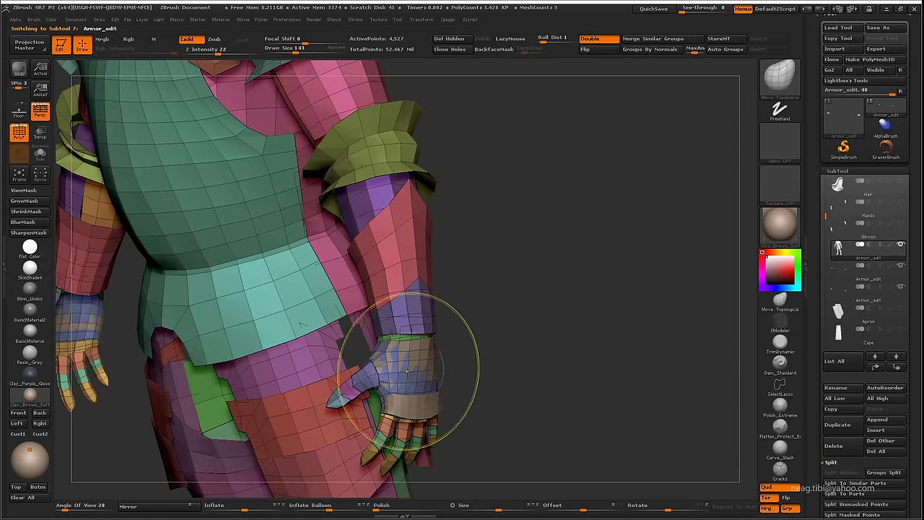
pyautogui.keyDown('ctrl'); pyautogui.keyDown('shift'); pyautogui.click(406, 372); pyautogui.keyUp('shift'); pyautogui.keyUp('ctrl')
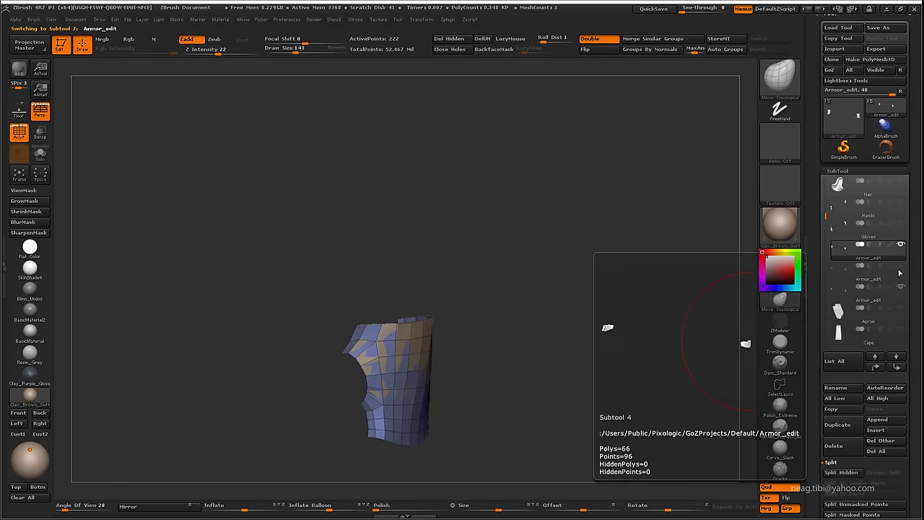
# Turn off Polyframe and use ProjectAll to project the gold band onto the arm guard surface
pyautogui.moveTo(549, 361)
pyautogui.mouseDown()
pyautogui.moveTo(463, 385)
pyautogui.moveTo(577, 397)
pyautogui.moveTo(457, 416)
pyautogui.moveTo(590, 414)
pyautogui.moveTo(486, 420)
pyautogui.mouseUp()
pyautogui.hotkey('shift', 'f')
pyautogui.press('w')
pyautogui.moveTo(582, 417); pyautogui.dragTo(495, 367)
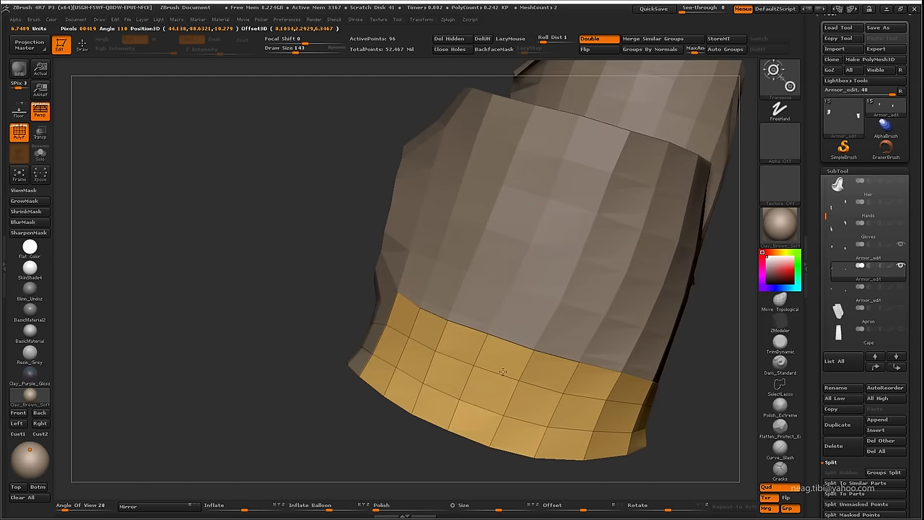
pyautogui.press('q')
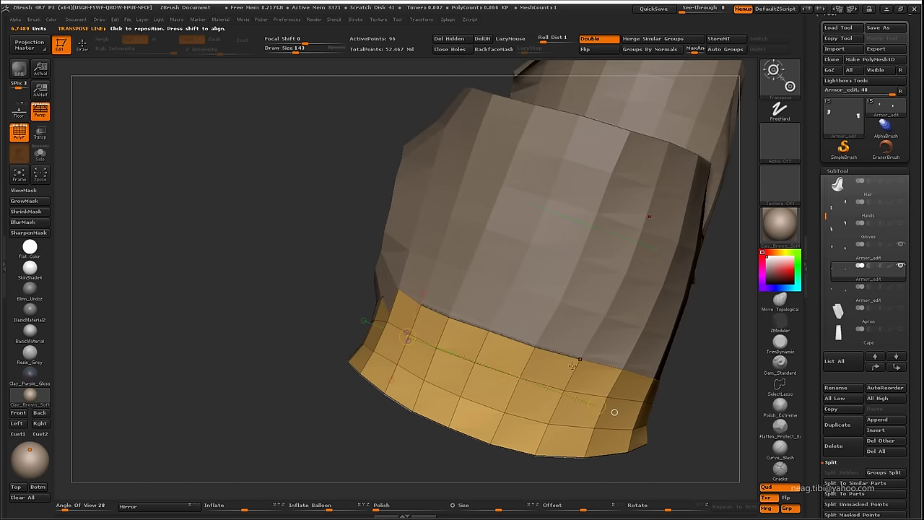
pyautogui.click(836, 494)
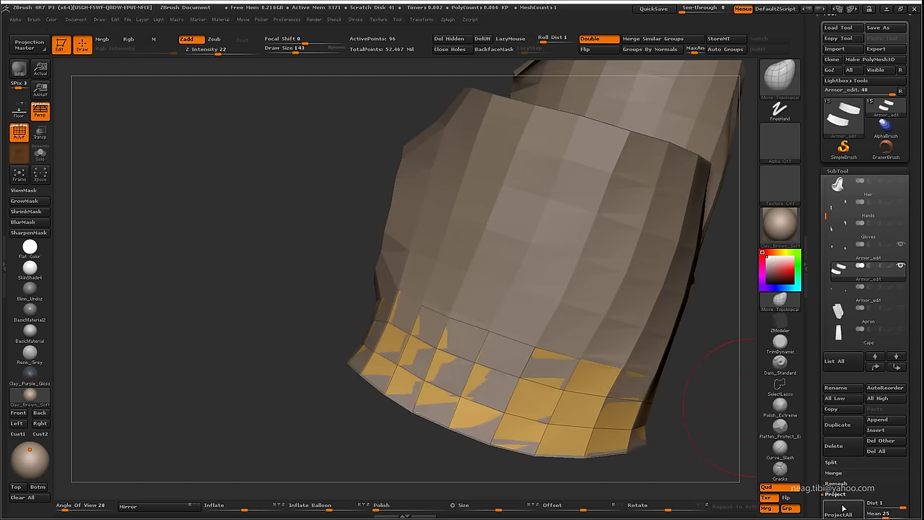
pyautogui.click(839, 514)
pyautogui.moveTo(635, 289)
pyautogui.mouseDown()
pyautogui.moveTo(665, 405)
pyautogui.moveTo(646, 384)
pyautogui.mouseUp()
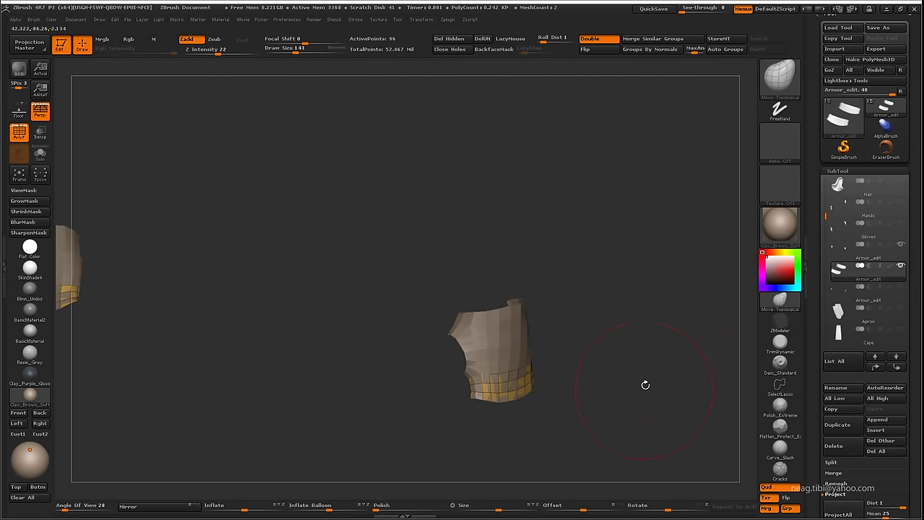
pyautogui.click(840, 248)
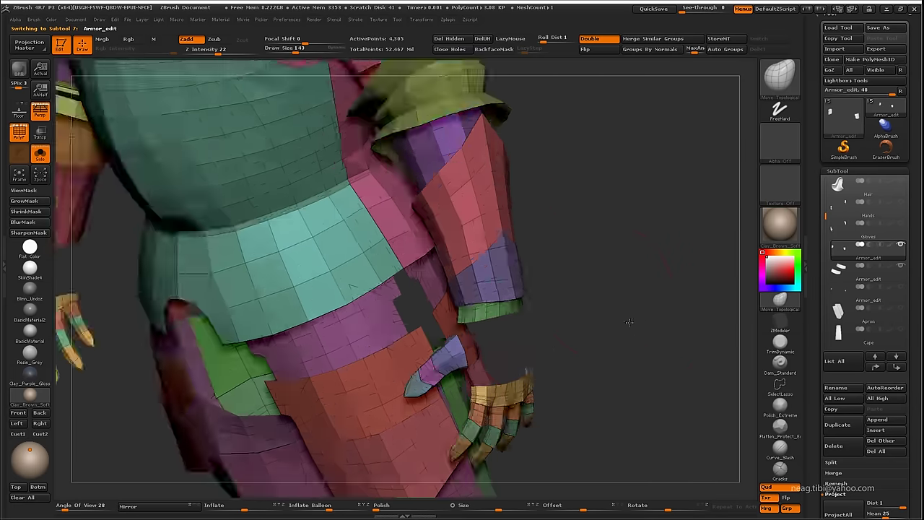
# Merge Down the two cuff subtools into Armor_edit, confirming each merge with OK
pyautogui.moveTo(565, 337)
pyautogui.mouseDown()
pyautogui.moveTo(600, 288)
pyautogui.moveTo(598, 305)
pyautogui.mouseUp()
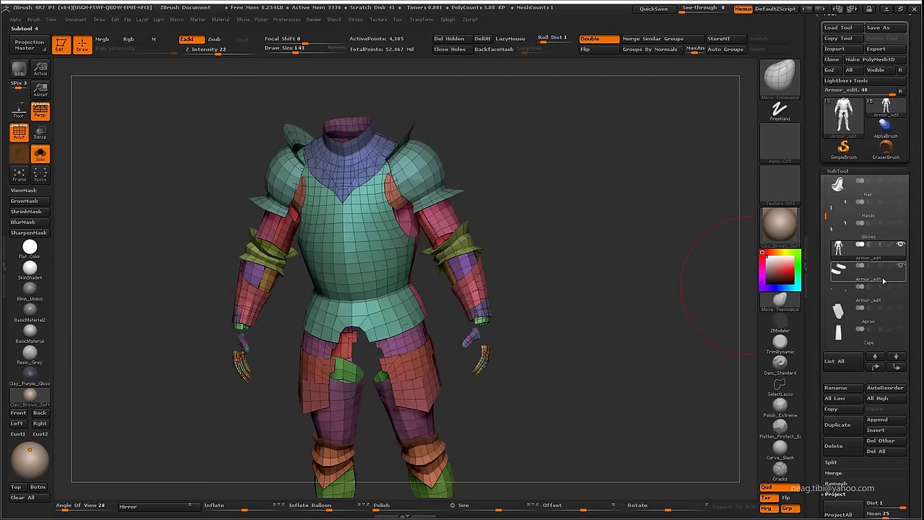
pyautogui.click(839, 474)
pyautogui.click(840, 483)
pyautogui.click(734, 499)
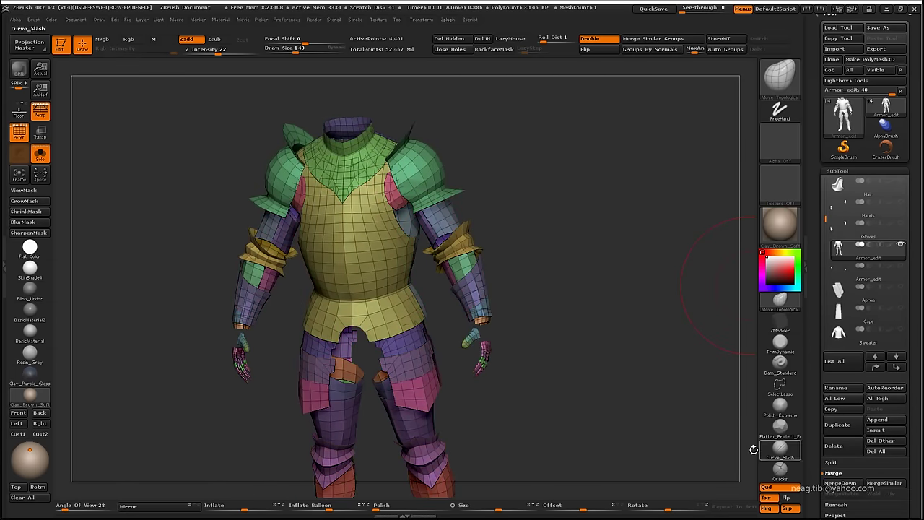
pyautogui.moveTo(693, 408); pyautogui.dragTo(804, 286)
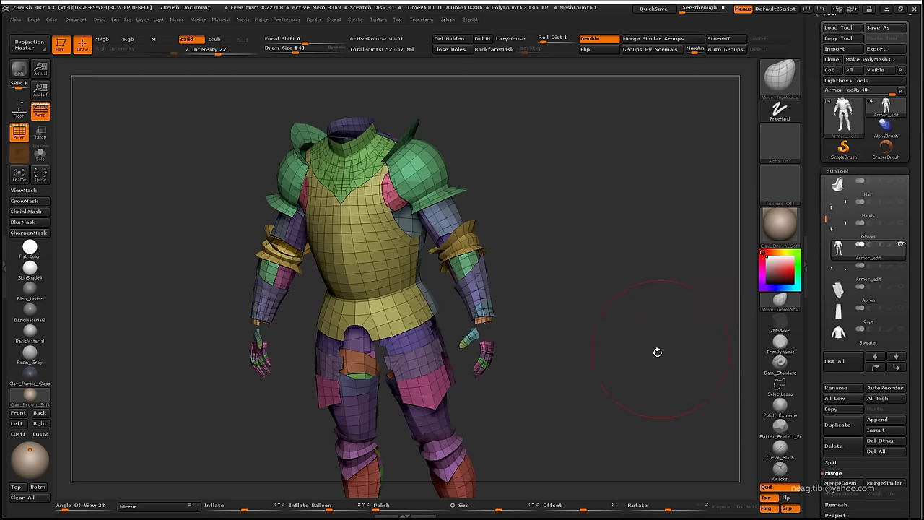
pyautogui.moveTo(657, 351); pyautogui.dragTo(660, 410)
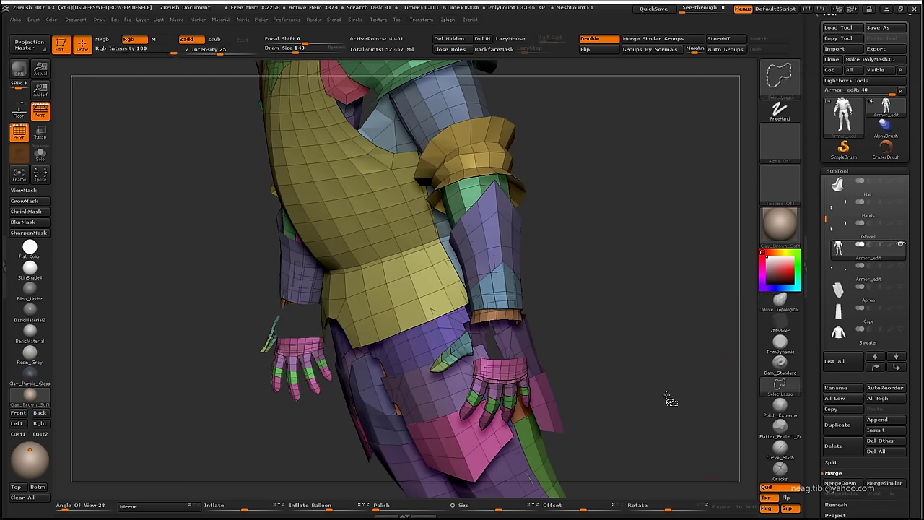
pyautogui.moveTo(654, 363)
pyautogui.mouseDown()
pyautogui.moveTo(712, 344)
pyautogui.moveTo(683, 378)
pyautogui.moveTo(781, 399)
pyautogui.mouseUp()
pyautogui.click(843, 483)
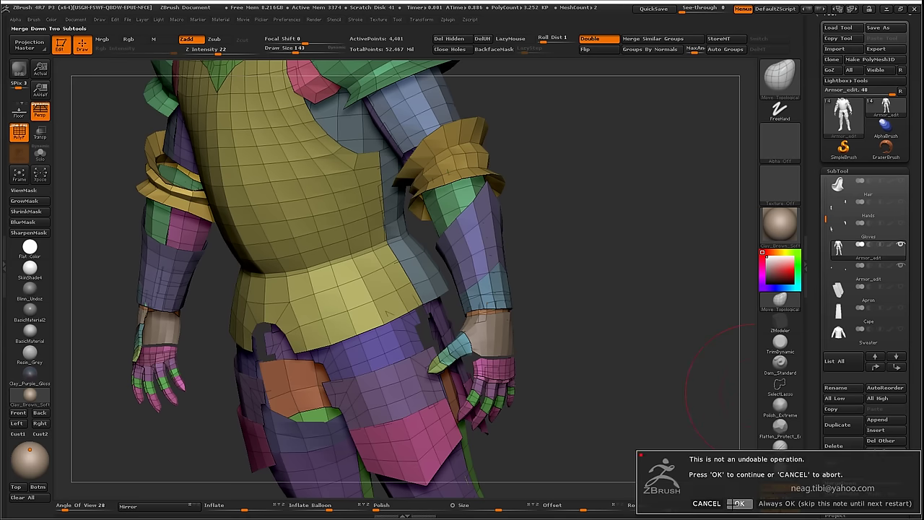
pyautogui.click(744, 502)
pyautogui.moveTo(563, 378)
pyautogui.keyDown('alt'); pyautogui.mouseDown()
pyautogui.moveTo(525, 335)
pyautogui.moveTo(602, 387)
pyautogui.moveTo(467, 456)
pyautogui.moveTo(368, 367)
pyautogui.mouseUp(); pyautogui.keyUp('alt')
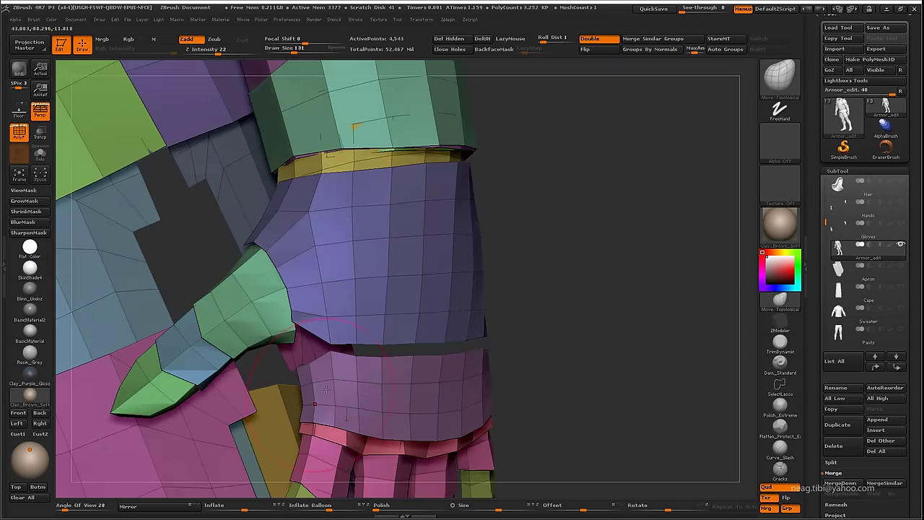
# Make every subtool visible and zoom around the forearm to check the guard's fit over the glove
pyautogui.keyDown('shift'); pyautogui.click(901, 247); pyautogui.keyUp('shift')
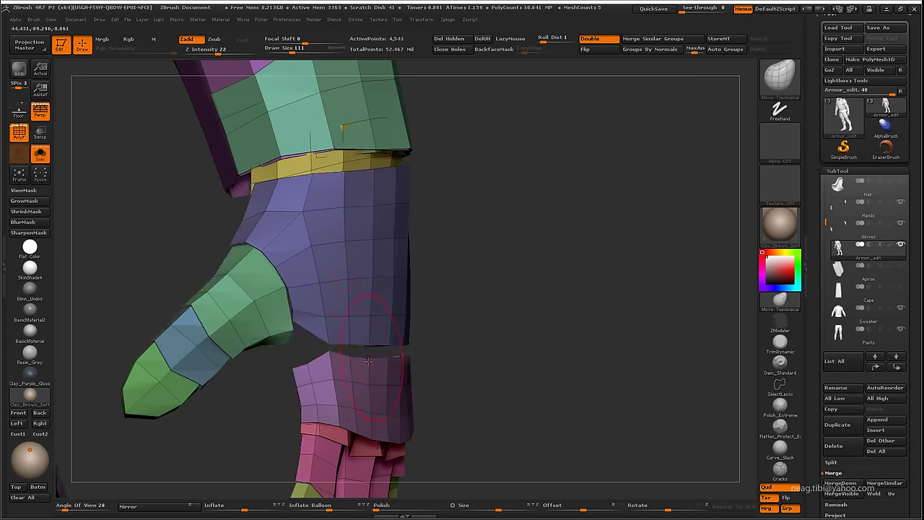
pyautogui.moveTo(577, 303)
pyautogui.mouseDown()
pyautogui.moveTo(433, 346)
pyautogui.moveTo(299, 371)
pyautogui.mouseUp()
pyautogui.moveTo(298, 370); pyautogui.dragTo(367, 318, button='right')
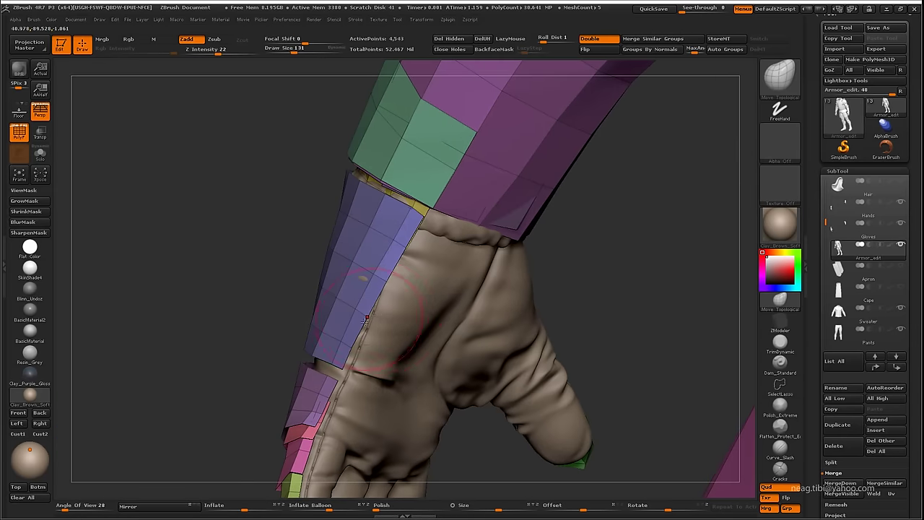
pyautogui.moveTo(353, 273)
pyautogui.mouseDown(button='right')
pyautogui.moveTo(393, 228)
pyautogui.moveTo(329, 316)
pyautogui.moveTo(375, 317)
pyautogui.moveTo(365, 331)
pyautogui.moveTo(343, 313)
pyautogui.moveTo(337, 329)
pyautogui.mouseUp(button='right')
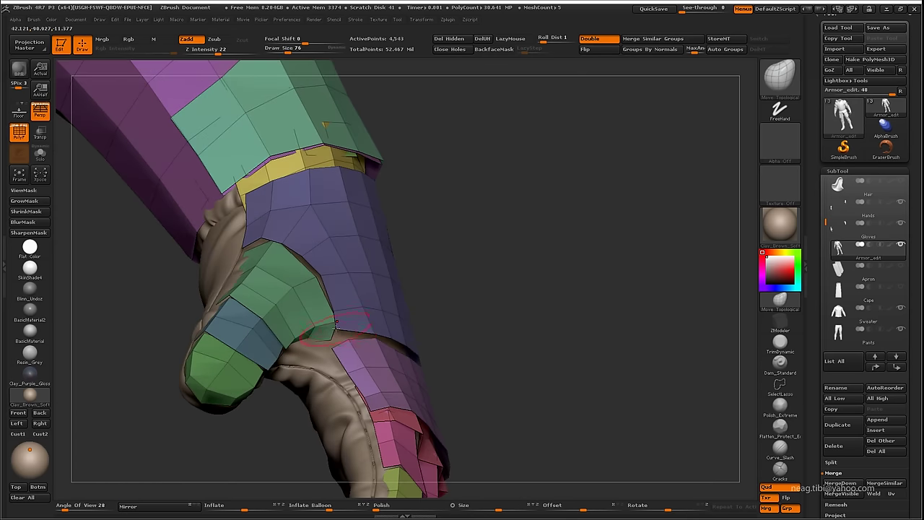
pyautogui.moveTo(278, 383)
pyautogui.mouseDown(button='right')
pyautogui.moveTo(346, 334)
pyautogui.moveTo(317, 322)
pyautogui.mouseUp(button='right')
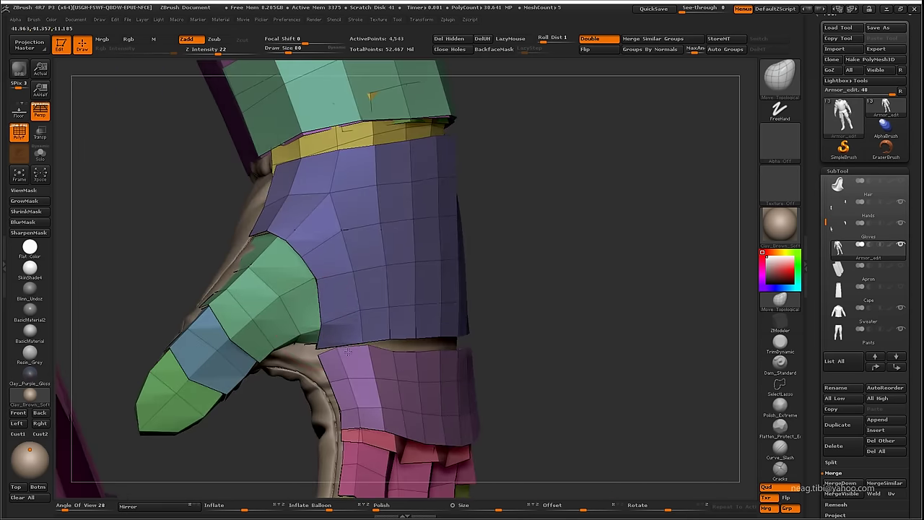
pyautogui.moveTo(347, 351); pyautogui.dragTo(300, 264, button='right')
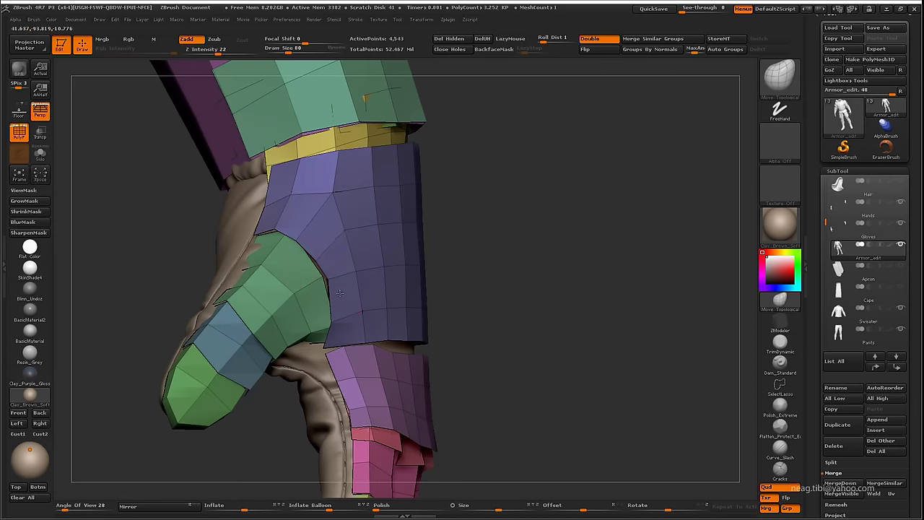
pyautogui.moveTo(340, 293); pyautogui.dragTo(200, 222, button='right')
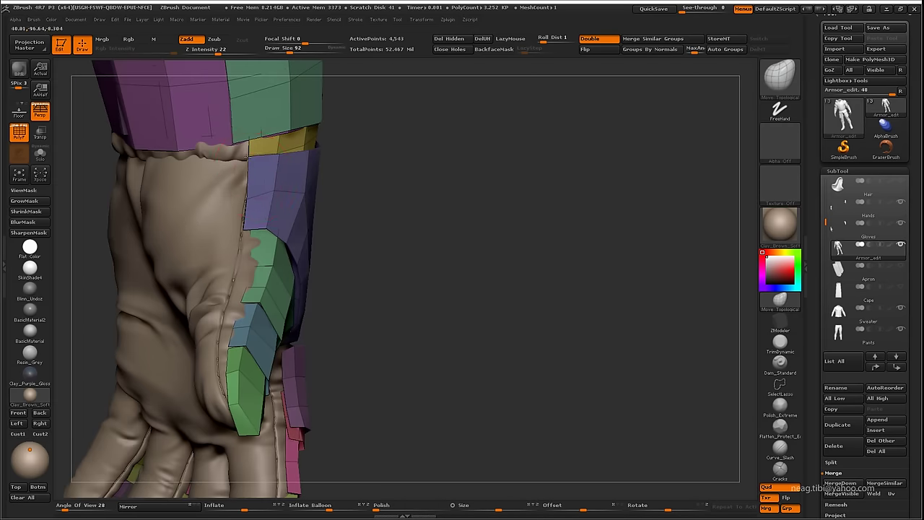
pyautogui.moveTo(247, 158); pyautogui.dragTo(233, 147, button='right')
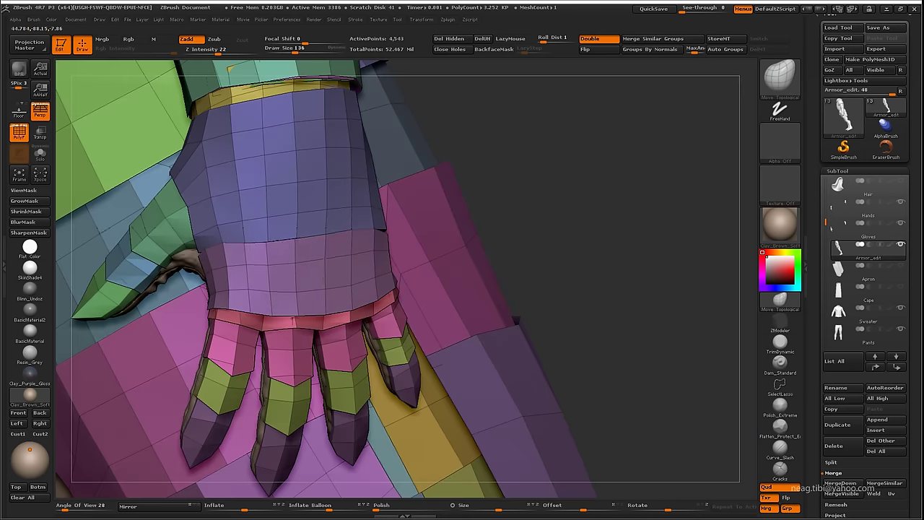
# Reduce the brush size to about 75 and smooth the blue arm guard near the band
pyautogui.rightClick(304, 239)
pyautogui.moveTo(304, 242)
pyautogui.mouseDown()
pyautogui.moveTo(267, 242)
pyautogui.moveTo(407, 237)
pyautogui.mouseUp()
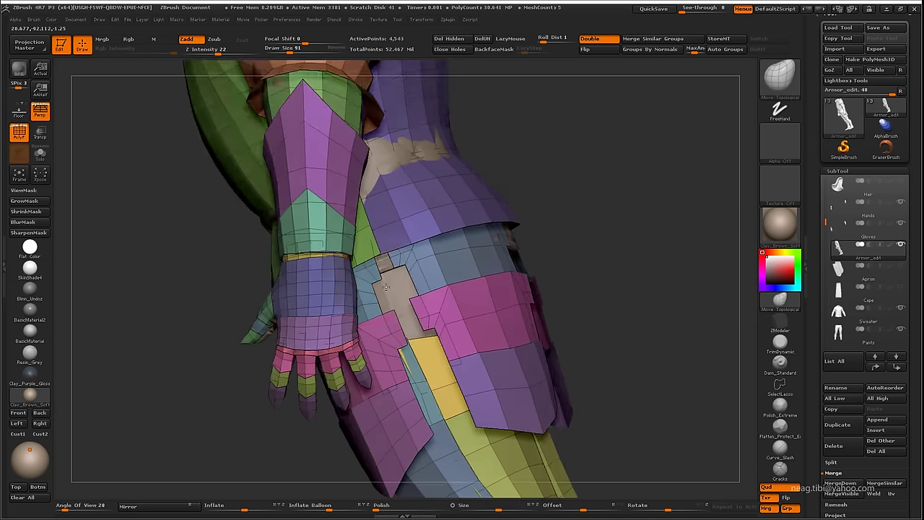
pyautogui.moveTo(370, 225); pyautogui.dragTo(319, 272)
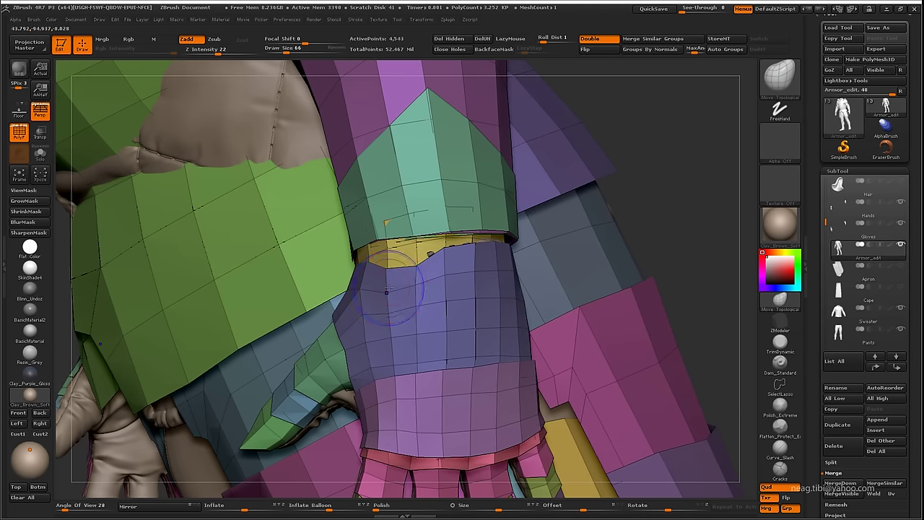
pyautogui.moveTo(388, 290); pyautogui.dragTo(398, 265)
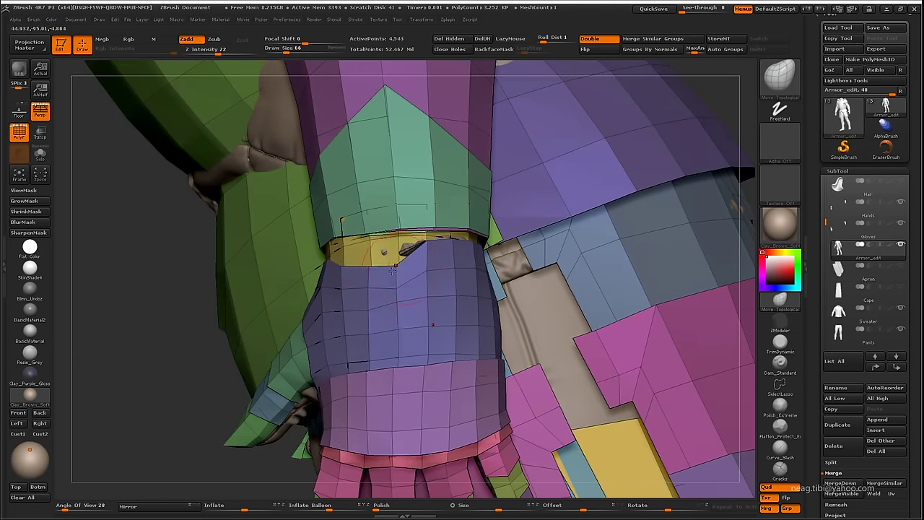
pyautogui.moveTo(394, 268); pyautogui.dragTo(433, 265)
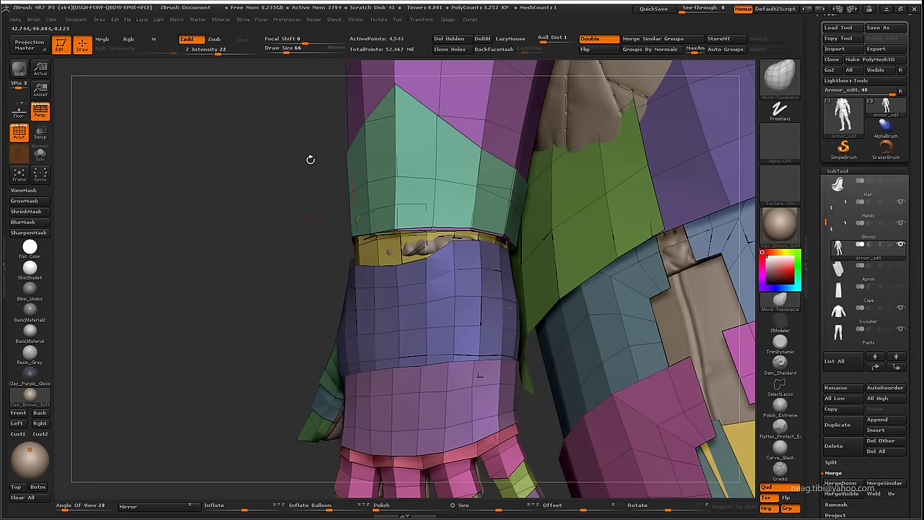
pyautogui.press('shift')
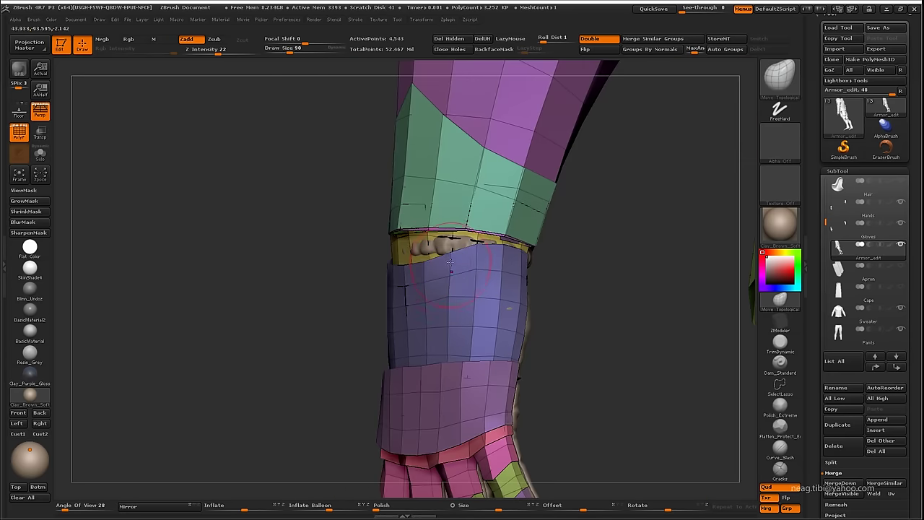
pyautogui.moveTo(450, 265)
pyautogui.keyDown('shift'); pyautogui.mouseDown()
pyautogui.moveTo(426, 291)
pyautogui.moveTo(471, 267)
pyautogui.moveTo(393, 289)
pyautogui.mouseUp(); pyautogui.keyUp('shift')
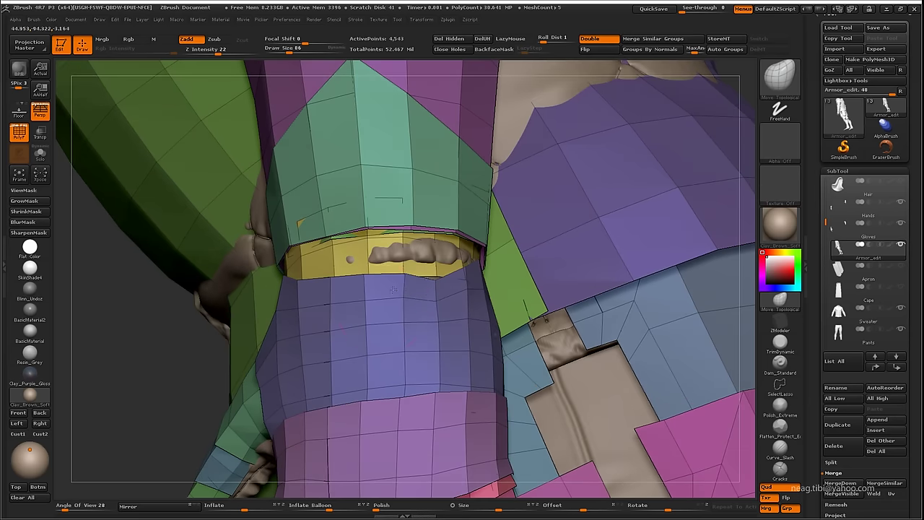
# Orbit around the arm band and gauntleted hand to inspect the wrist and thumb
pyautogui.moveTo(368, 318)
pyautogui.mouseDown()
pyautogui.moveTo(291, 287)
pyautogui.moveTo(166, 374)
pyautogui.moveTo(262, 331)
pyautogui.mouseUp()
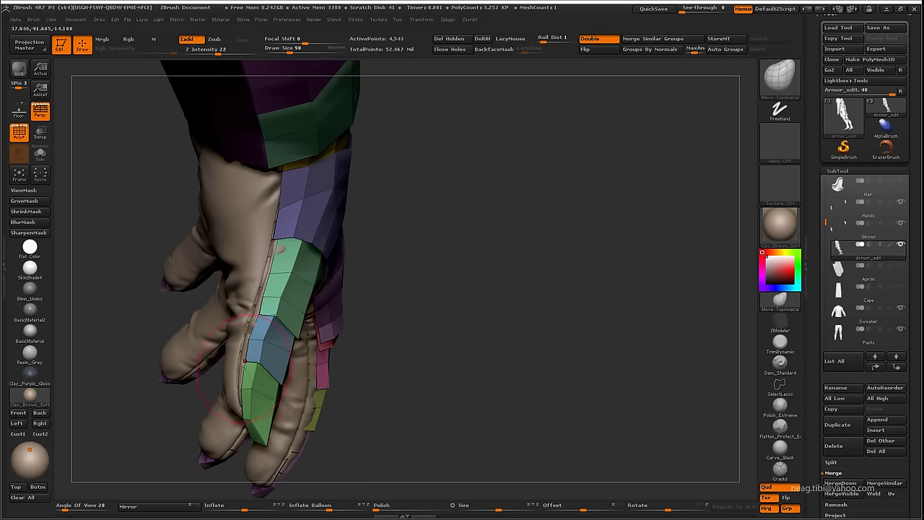
pyautogui.moveTo(244, 368); pyautogui.dragTo(299, 296)
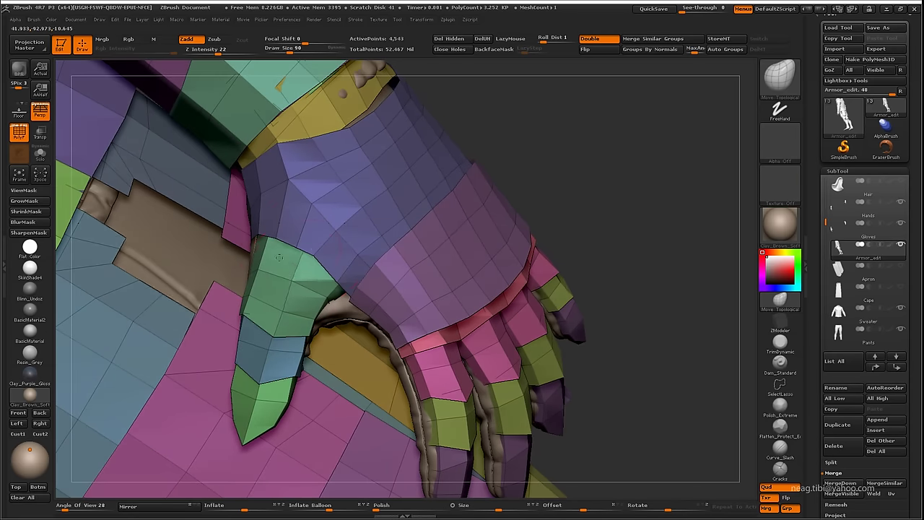
pyautogui.moveTo(271, 266); pyautogui.dragTo(315, 340)
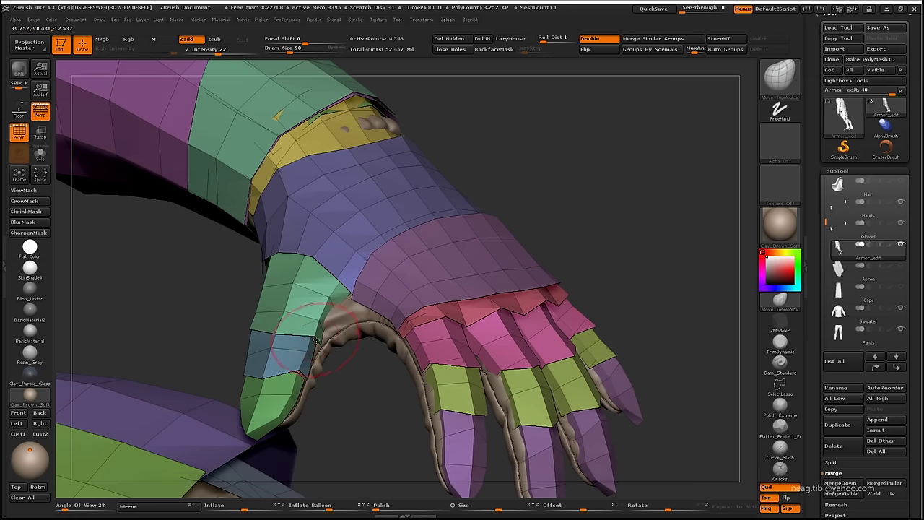
pyautogui.moveTo(358, 338)
pyautogui.mouseDown()
pyautogui.moveTo(299, 293)
pyautogui.moveTo(304, 247)
pyautogui.moveTo(334, 218)
pyautogui.mouseUp()
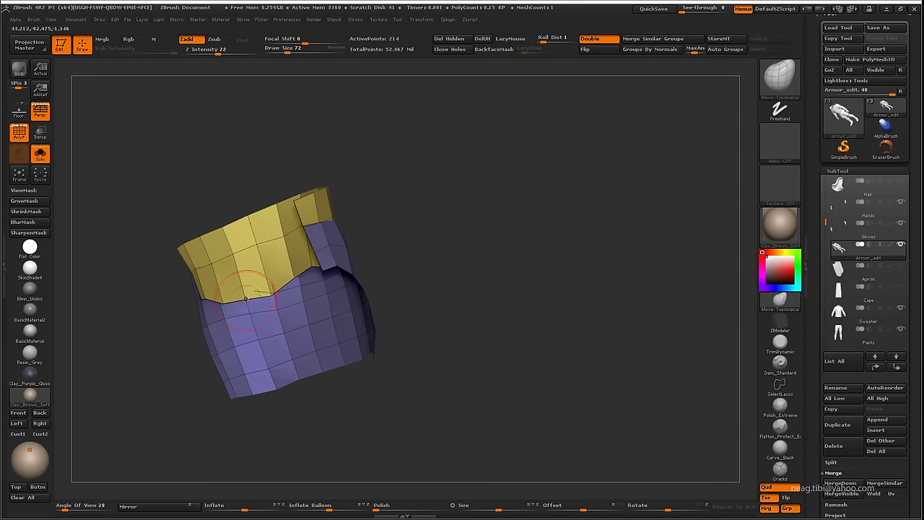
# Orbit around the upper-arm band to view it from several sides
pyautogui.moveTo(244, 298); pyautogui.dragTo(301, 285)
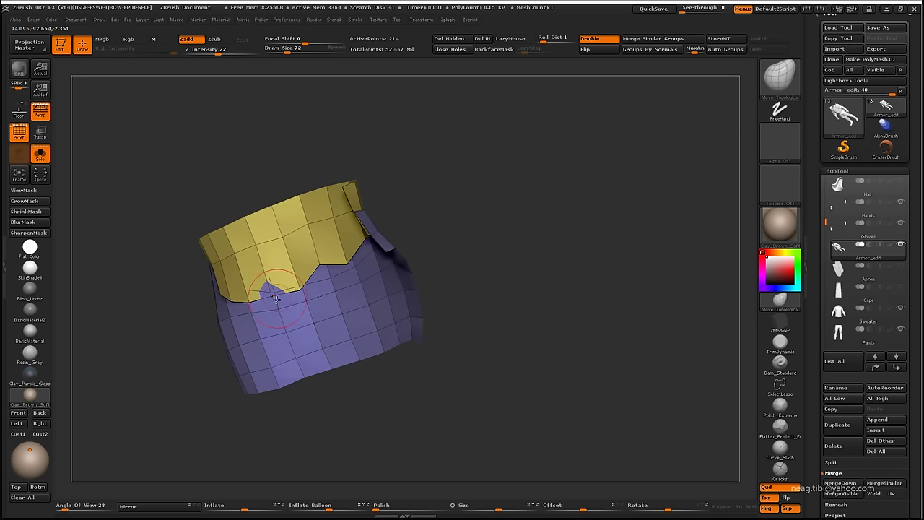
pyautogui.moveTo(274, 316); pyautogui.dragTo(328, 296)
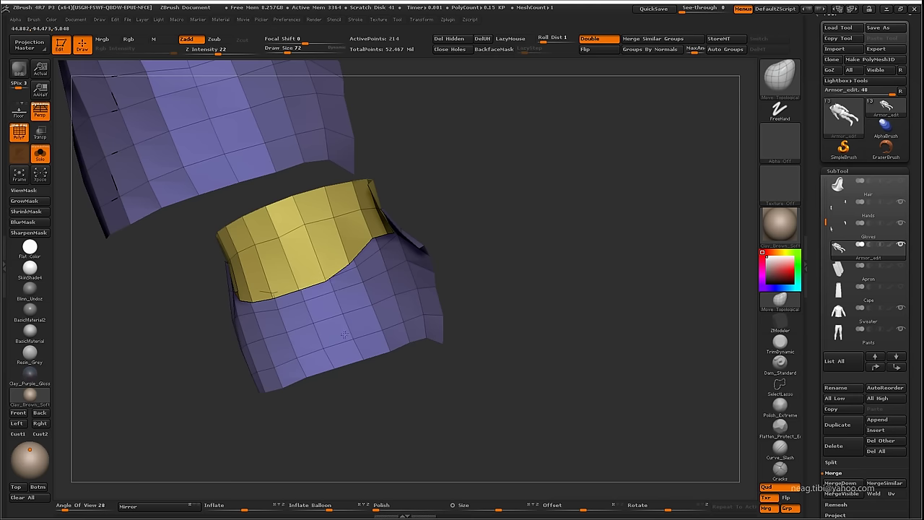
pyautogui.moveTo(374, 321)
pyautogui.mouseDown()
pyautogui.moveTo(374, 238)
pyautogui.moveTo(356, 230)
pyautogui.moveTo(367, 229)
pyautogui.moveTo(288, 223)
pyautogui.mouseUp()
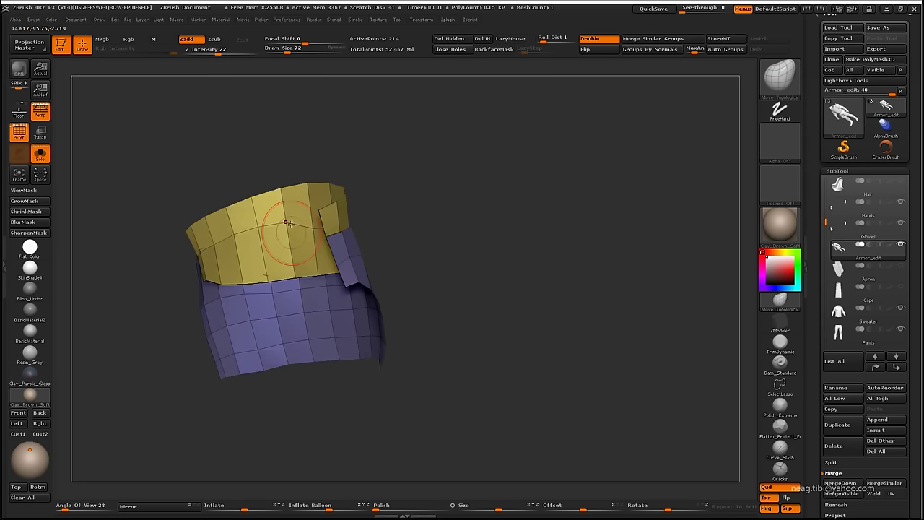
pyautogui.moveTo(264, 260)
pyautogui.mouseDown()
pyautogui.moveTo(304, 256)
pyautogui.moveTo(233, 264)
pyautogui.moveTo(433, 157)
pyautogui.moveTo(318, 199)
pyautogui.mouseUp()
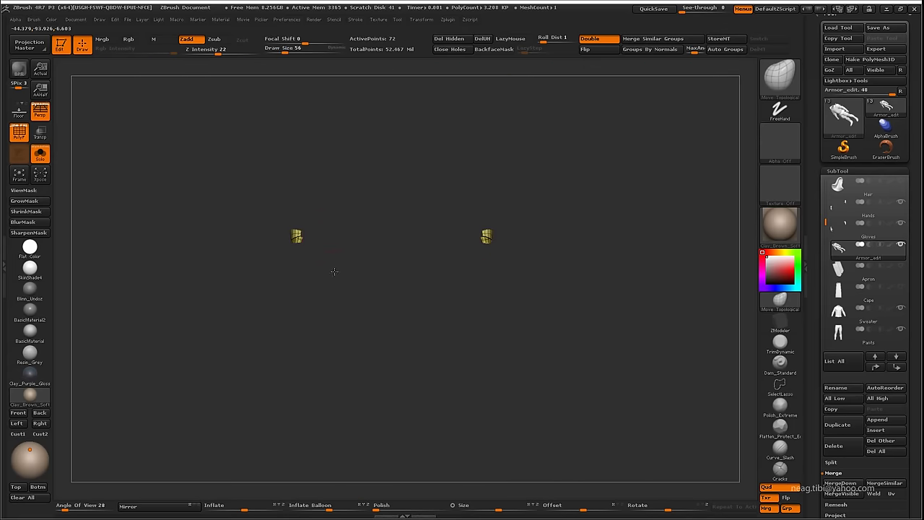
# Split off the arm bands, delete the left band piece, and merge the bands back into Armor_edit
pyautogui.click(831, 462)
pyautogui.click(845, 473)
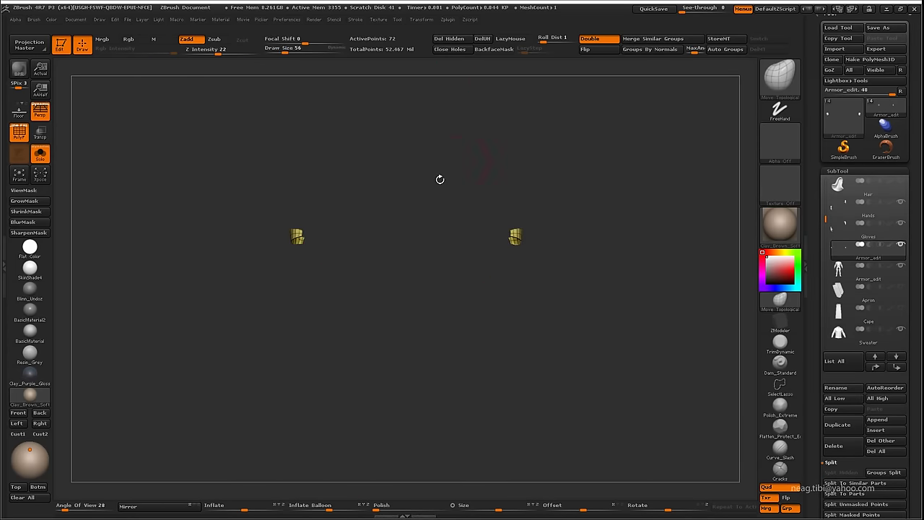
pyautogui.keyDown('ctrl'); pyautogui.keyDown('alt'); pyautogui.keyDown('shift'); pyautogui.click(299, 237); pyautogui.keyUp('shift'); pyautogui.keyUp('alt'); pyautogui.keyUp('ctrl')
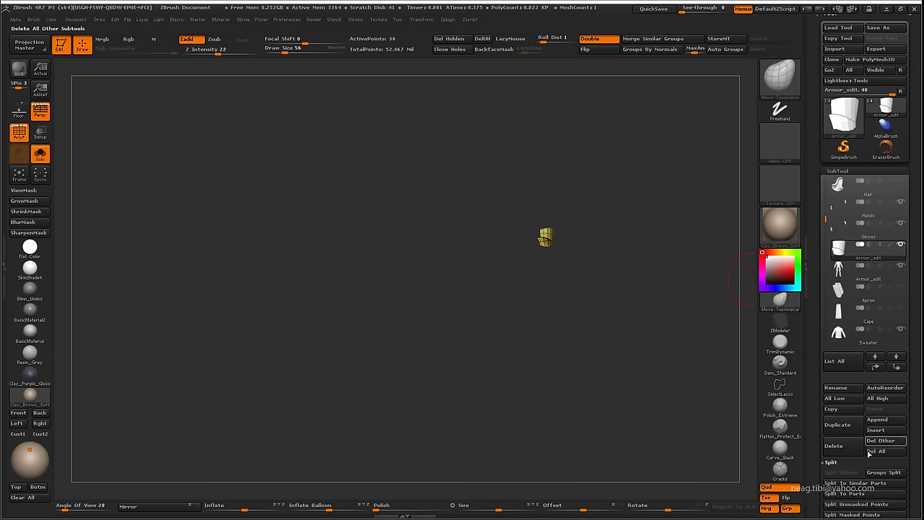
pyautogui.click(831, 462)
pyautogui.click(834, 473)
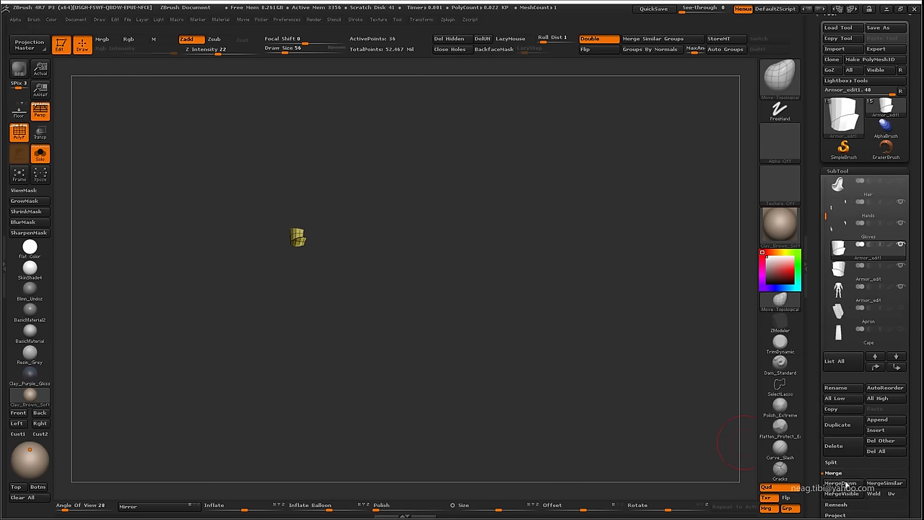
pyautogui.click(841, 483)
pyautogui.click(738, 499)
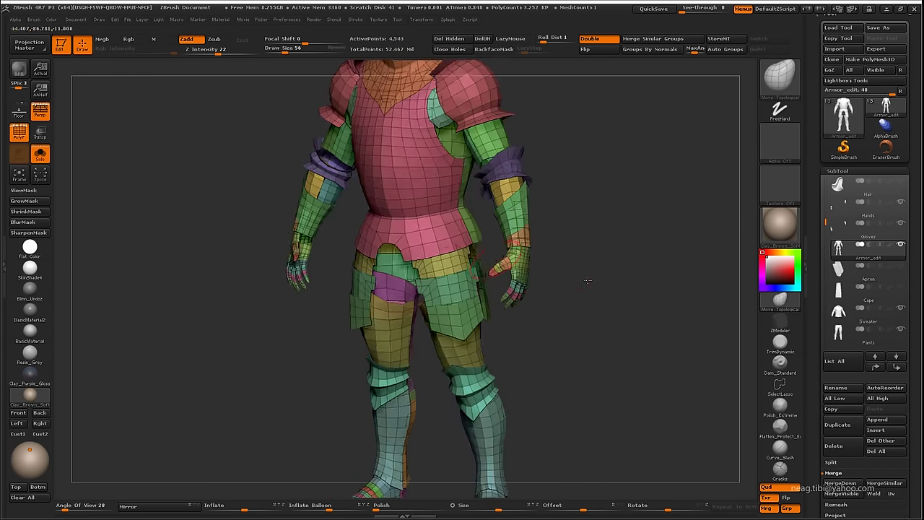
# Check the green hip polygroup, then show the whole armored character without the PolyF overlay
pyautogui.moveTo(587, 280)
pyautogui.mouseDown()
pyautogui.moveTo(607, 274)
pyautogui.moveTo(570, 303)
pyautogui.mouseUp()
pyautogui.keyDown('ctrl'); pyautogui.keyDown('shift'); pyautogui.click(561, 304); pyautogui.keyUp('shift'); pyautogui.keyUp('ctrl')
pyautogui.keyDown('ctrl'); pyautogui.keyDown('shift'); pyautogui.click(556, 307); pyautogui.keyUp('shift'); pyautogui.keyUp('ctrl')
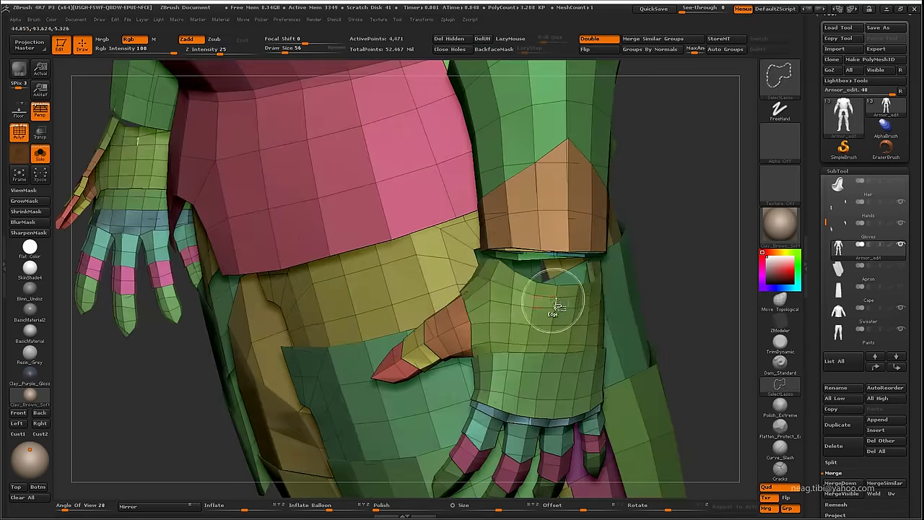
pyautogui.keyDown('ctrl'); pyautogui.keyDown('shift'); pyautogui.click(557, 307); pyautogui.keyUp('shift'); pyautogui.keyUp('ctrl')
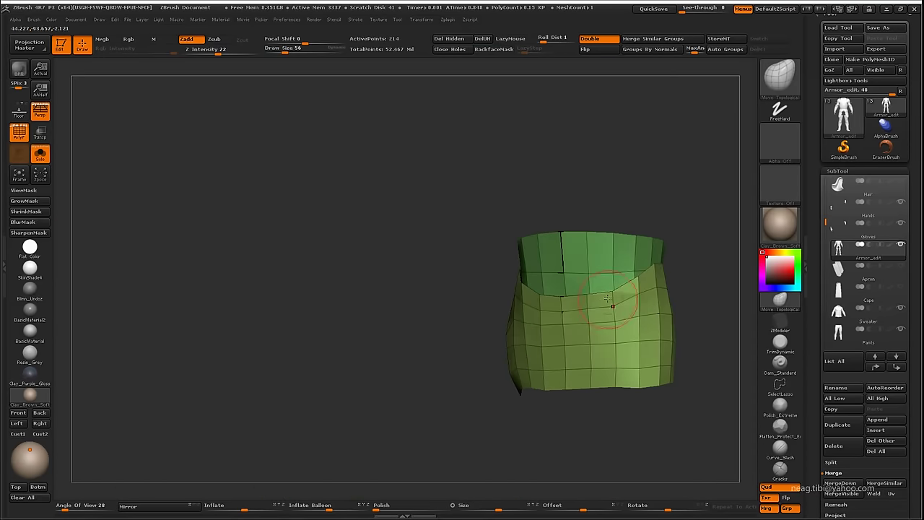
pyautogui.moveTo(608, 299)
pyautogui.mouseDown()
pyautogui.moveTo(598, 314)
pyautogui.moveTo(598, 299)
pyautogui.moveTo(652, 242)
pyautogui.mouseUp()
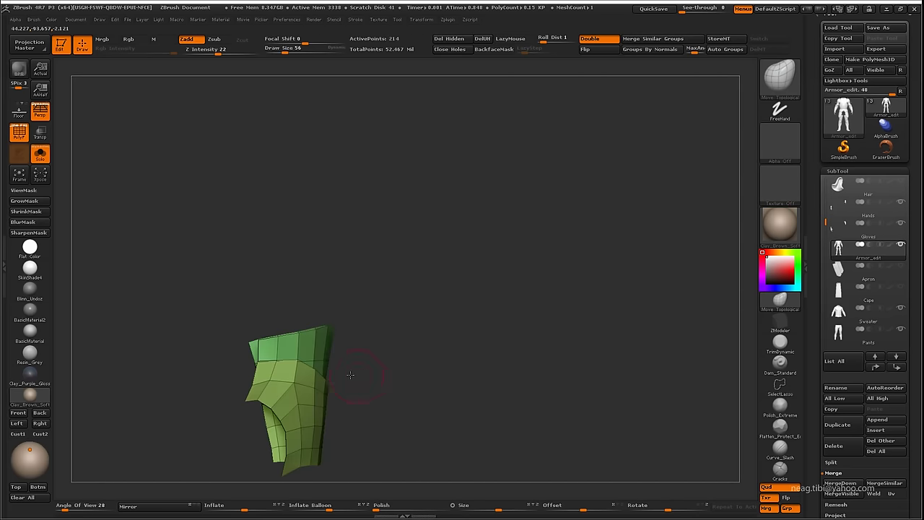
pyautogui.hotkey('ctrl', 'shift', 's')
pyautogui.hotkey('shift', 'f')
pyautogui.keyDown('alt'); pyautogui.click(405, 292); pyautogui.keyUp('alt')
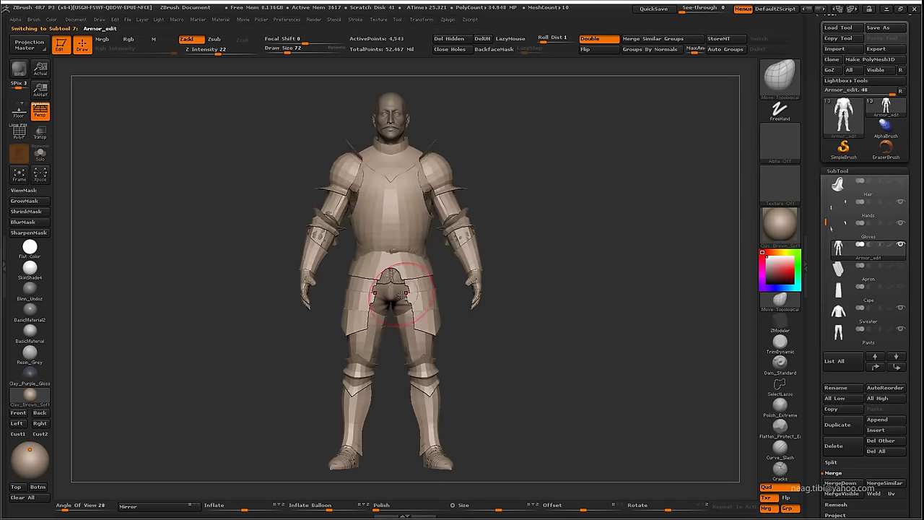
# Duplicate the Pants subtool and name the copy 'Chainmail'
pyautogui.keyDown('alt'); pyautogui.click(403, 293); pyautogui.keyUp('alt')
pyautogui.hotkey('ctrl', 'shift', 's')
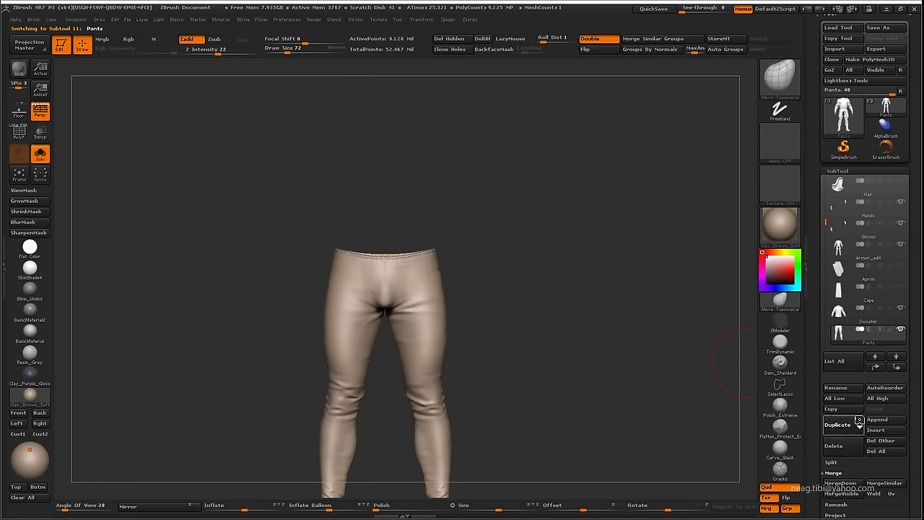
pyautogui.click(836, 388)
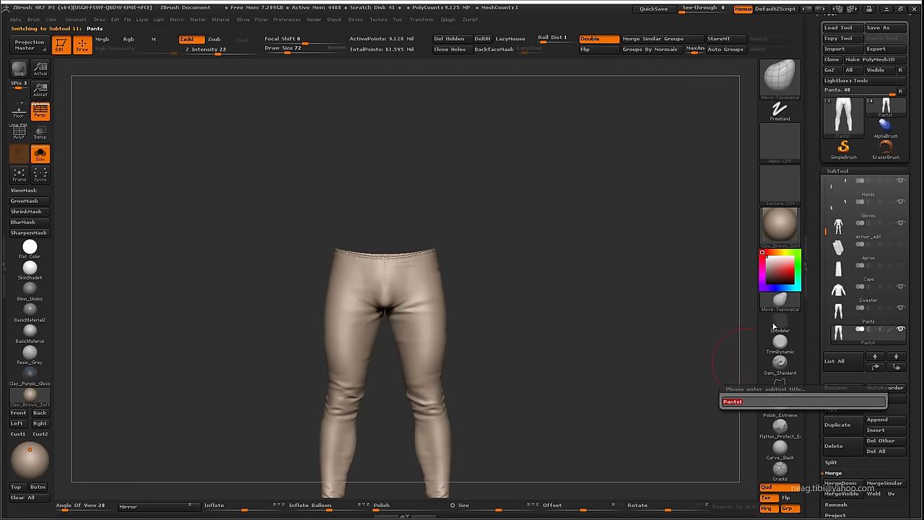
pyautogui.write('ail')
pyautogui.press('Return')
pyautogui.hotkey('ctrl', 'shift', 's')
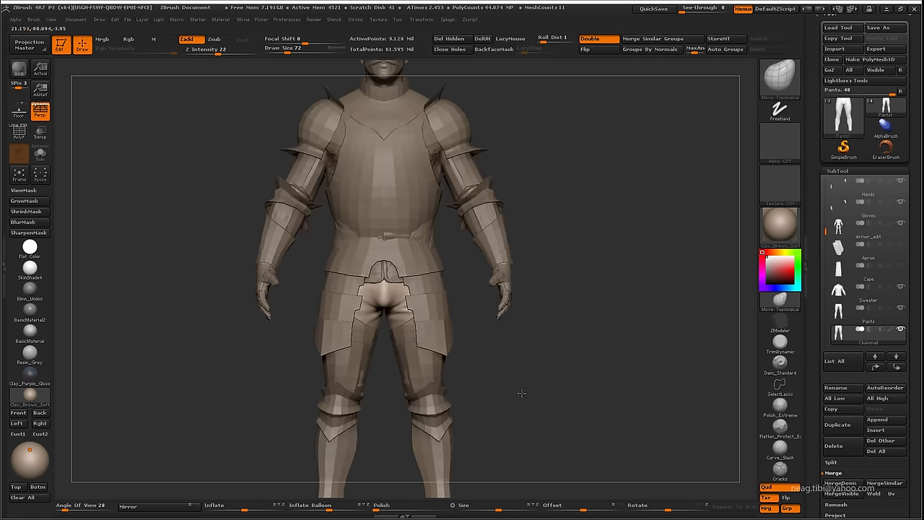
# Show the Chainmail pants alone with polygroup wireframe, grouped as one green polygroup
pyautogui.moveTo(550, 404)
pyautogui.keyDown('alt'); pyautogui.mouseDown()
pyautogui.moveTo(549, 431)
pyautogui.moveTo(535, 414)
pyautogui.mouseUp(); pyautogui.keyUp('alt')
pyautogui.hotkey('ctrl', 'shift', 's')
pyautogui.hotkey('shift', 'f')
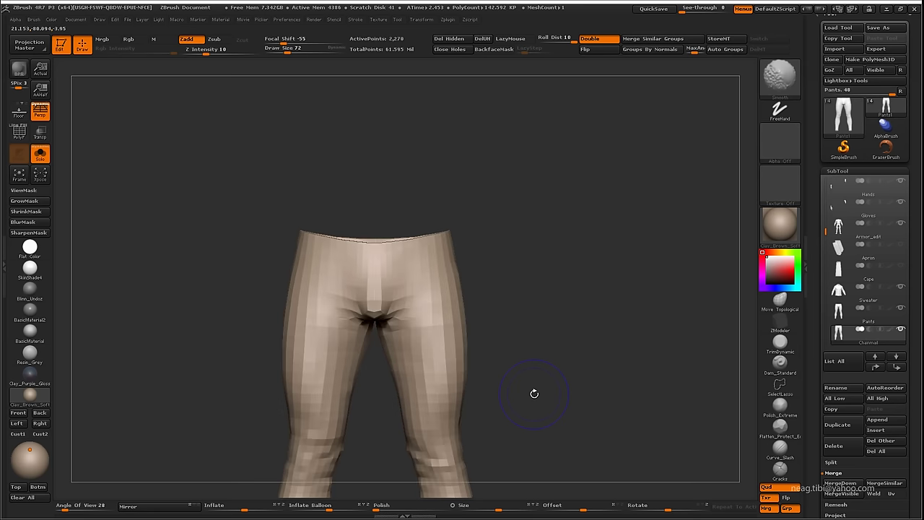
pyautogui.hotkey('ctrl', 'w')
pyautogui.moveTo(544, 373); pyautogui.dragTo(549, 347)
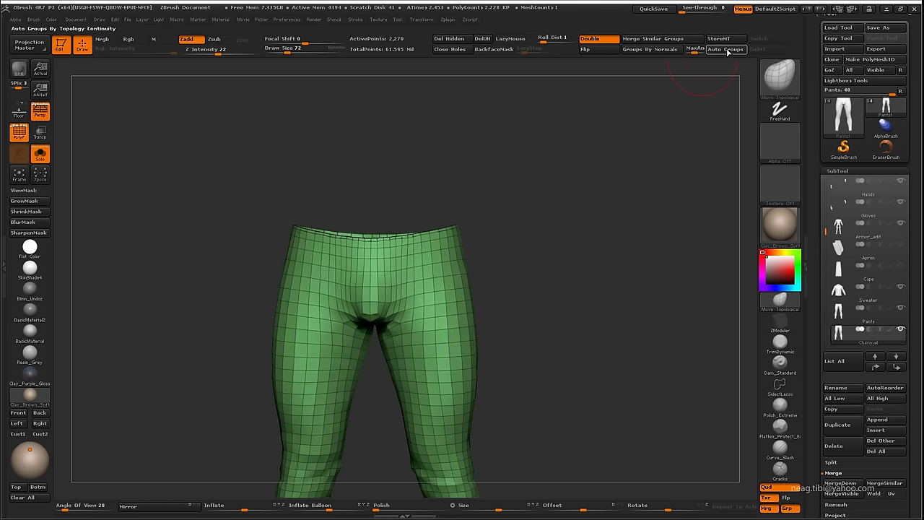
# Make the pants one polygroup and remove the pink waistband rim with MergeDown
pyautogui.click(661, 49)
pyautogui.moveTo(578, 202)
pyautogui.mouseDown()
pyautogui.moveTo(563, 231)
pyautogui.moveTo(623, 211)
pyautogui.mouseUp()
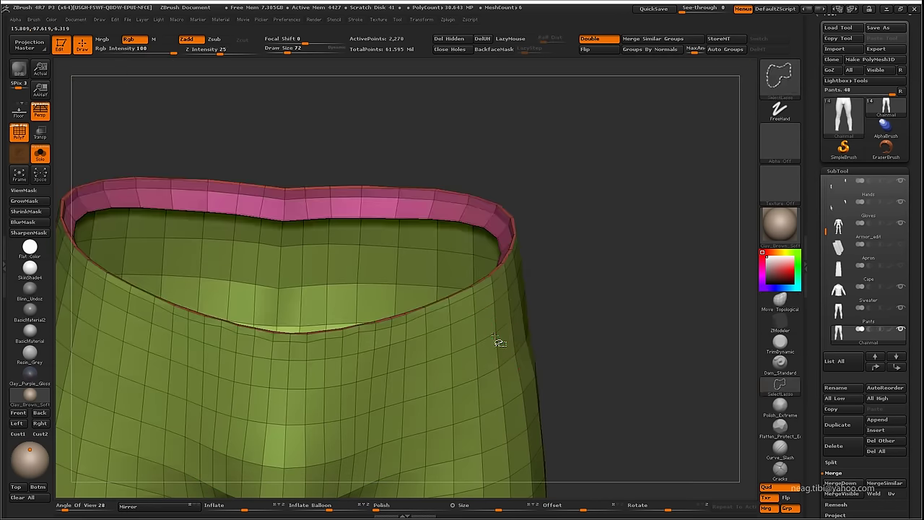
pyautogui.moveTo(499, 343); pyautogui.dragTo(509, 338)
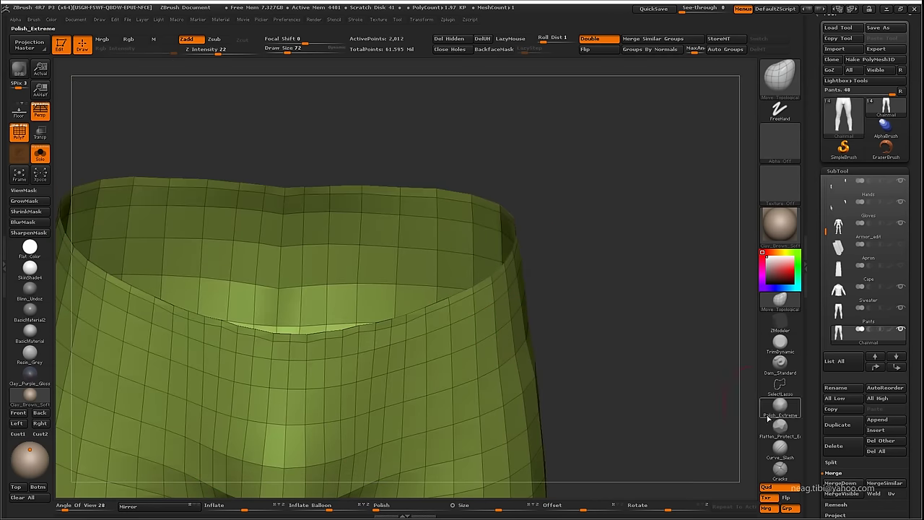
pyautogui.scroll(-3, 902, 368)
pyautogui.click(842, 396)
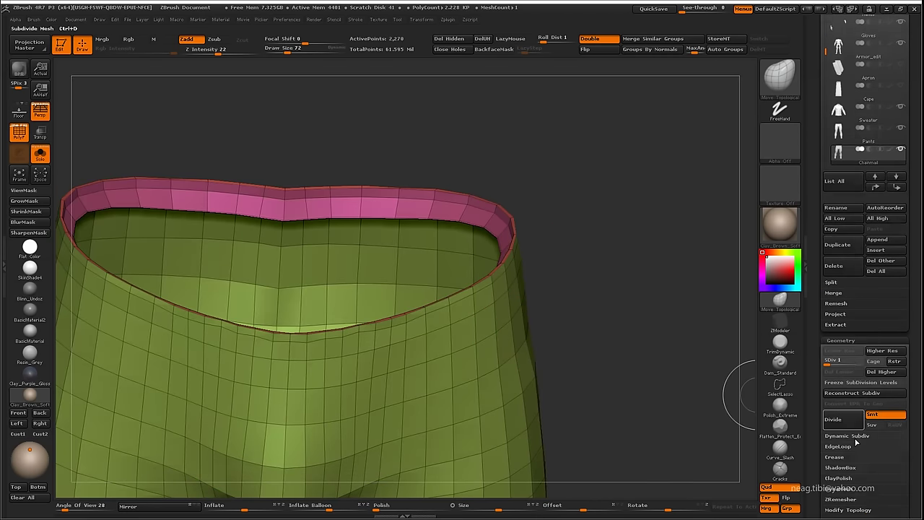
pyautogui.click(886, 324)
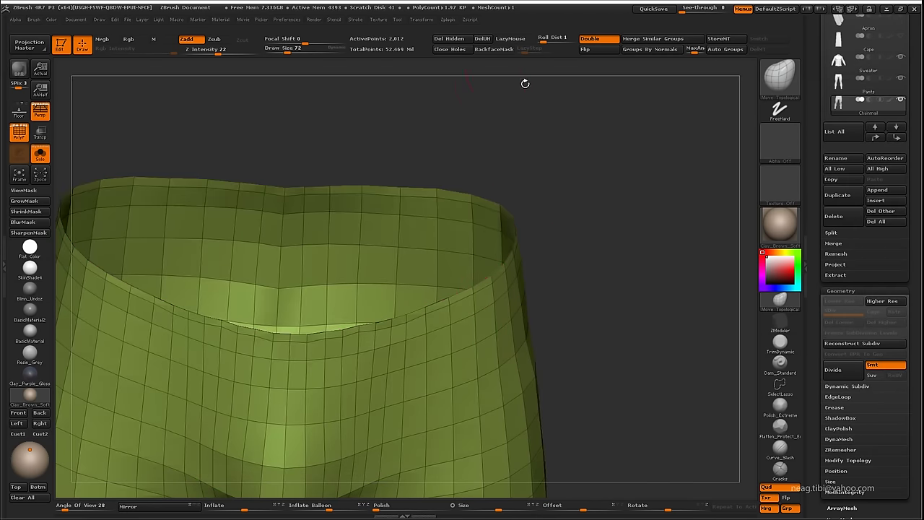
# Compare the Chainmail pants against the full armor from the front and back
pyautogui.hotkey('shift', 'alt', 's')
pyautogui.keyDown('alt'); pyautogui.moveTo(547, 373); pyautogui.dragTo(538, 230); pyautogui.keyUp('alt')
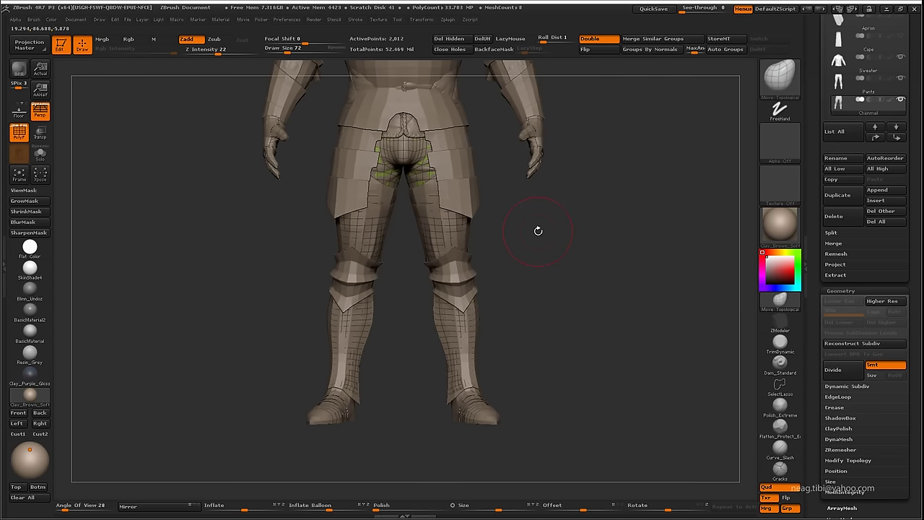
pyautogui.moveTo(491, 333)
pyautogui.mouseDown()
pyautogui.moveTo(617, 316)
pyautogui.moveTo(600, 286)
pyautogui.moveTo(602, 316)
pyautogui.mouseUp()
pyautogui.hotkey('shift', 'alt', 's')
pyautogui.hotkey('shift', 'alt', 's')
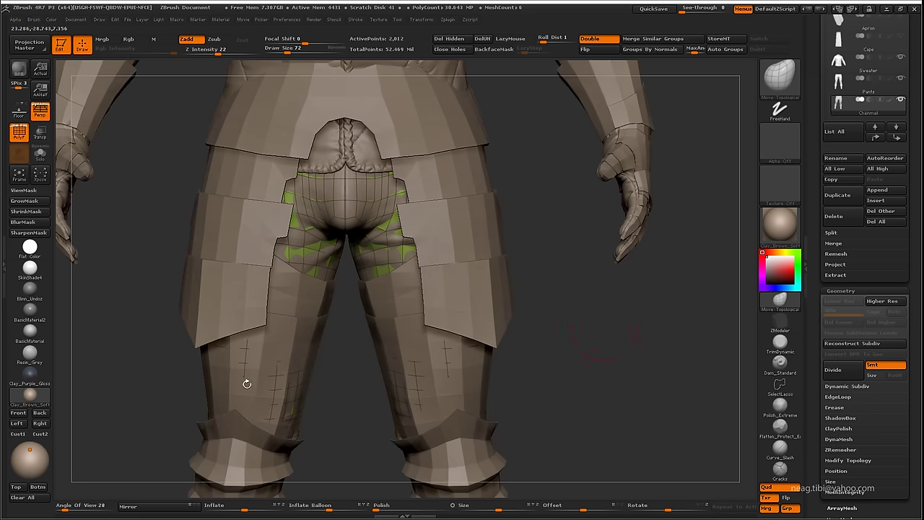
pyautogui.hotkey('shift', 'alt', 's')
pyautogui.moveTo(549, 340); pyautogui.dragTo(523, 185)
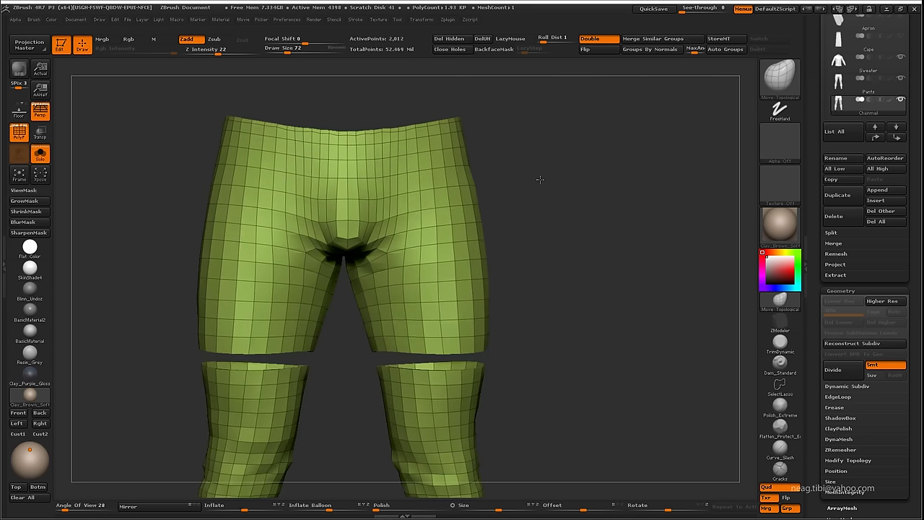
# Auto-group the isolated Chainmail pants and hide the lower-leg pieces, leaving the thigh section
pyautogui.hotkey('shift', 'alt', 's')
pyautogui.hotkey('shift', 'alt', 's')
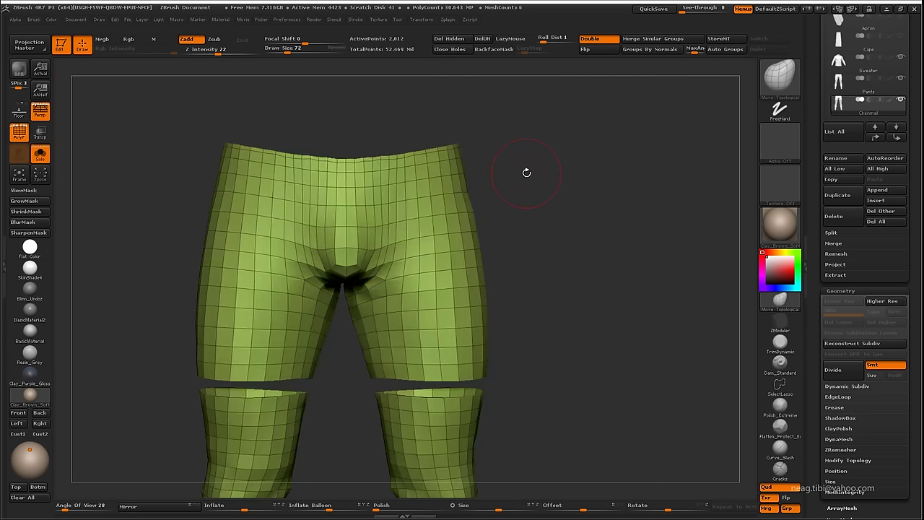
pyautogui.hotkey('shift', 'alt', 's')
pyautogui.hotkey('shift', 'alt', 's')
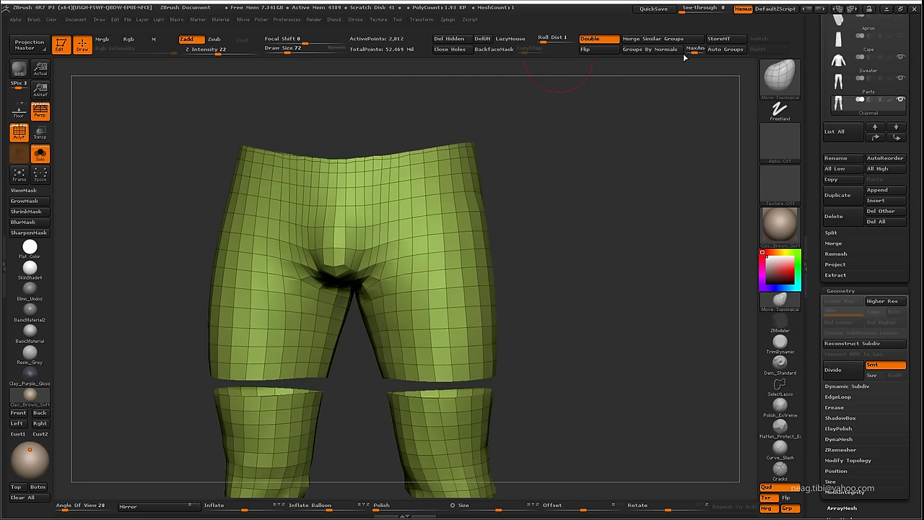
pyautogui.click(725, 49)
pyautogui.keyDown('ctrl'); pyautogui.keyDown('shift'); pyautogui.click(429, 181); pyautogui.keyUp('shift'); pyautogui.keyUp('ctrl')
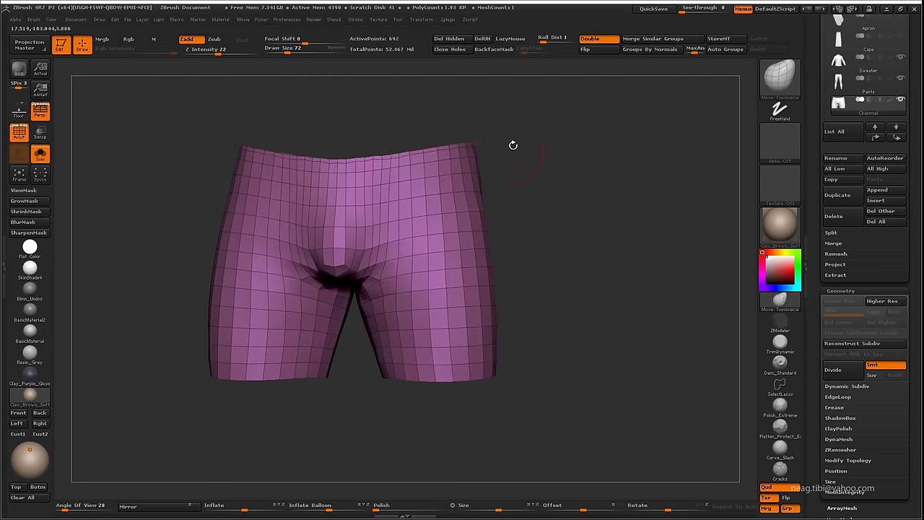
pyautogui.moveTo(513, 145)
pyautogui.mouseDown()
pyautogui.moveTo(535, 152)
pyautogui.moveTo(553, 221)
pyautogui.moveTo(572, 117)
pyautogui.moveTo(431, 442)
pyautogui.mouseUp()
# Select the ZModeler brush and show the full character around the shorts
pyautogui.press('b')
pyautogui.press('z')
pyautogui.press('m')
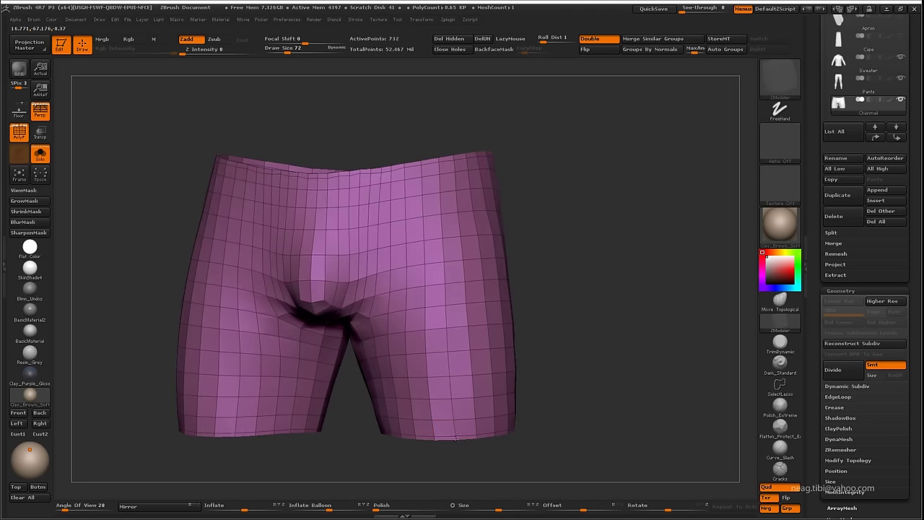
pyautogui.hotkey('ctrl', 'shift', 's')
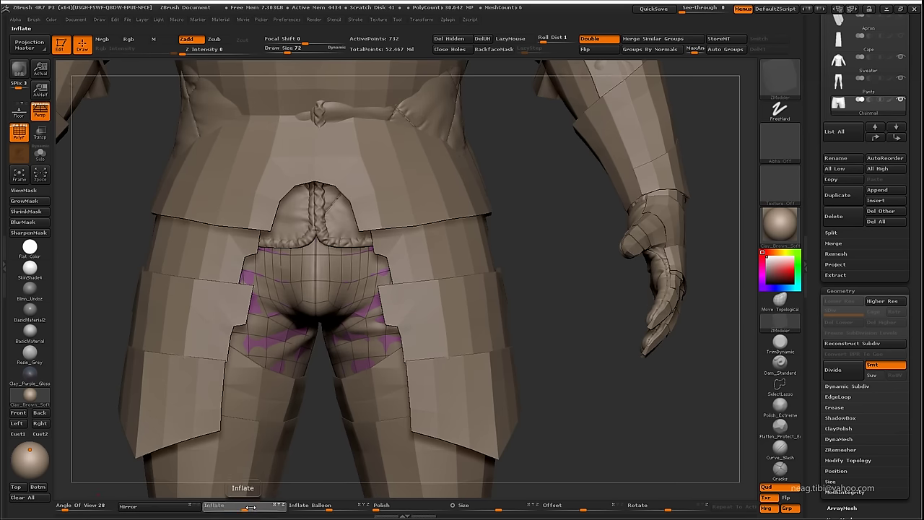
# Inflate the pink seat section to about 40 and select the Move Topological brush
pyautogui.moveTo(249, 508); pyautogui.dragTo(261, 507)
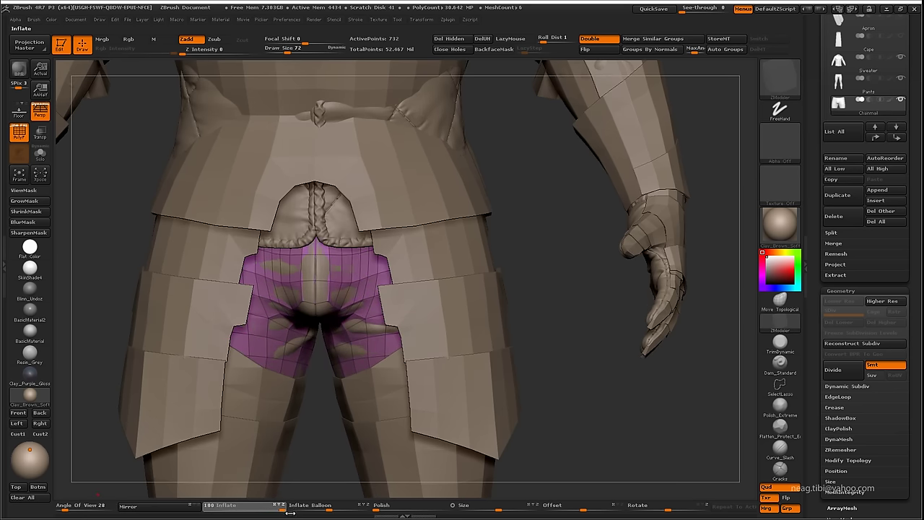
pyautogui.press('b')
pyautogui.press('m')
pyautogui.press('t')
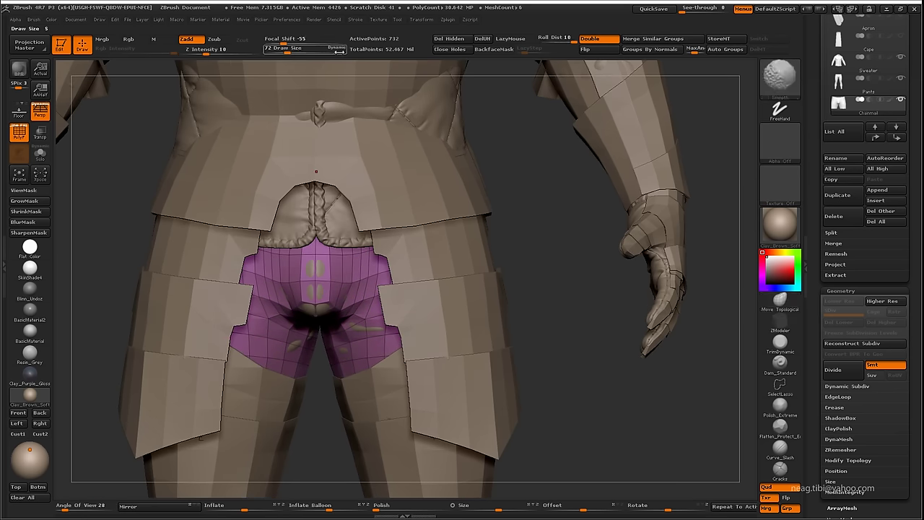
# Look around the pants, then isolate them and zoom in on the waistband
pyautogui.moveTo(370, 335); pyautogui.dragTo(314, 366, button='right')
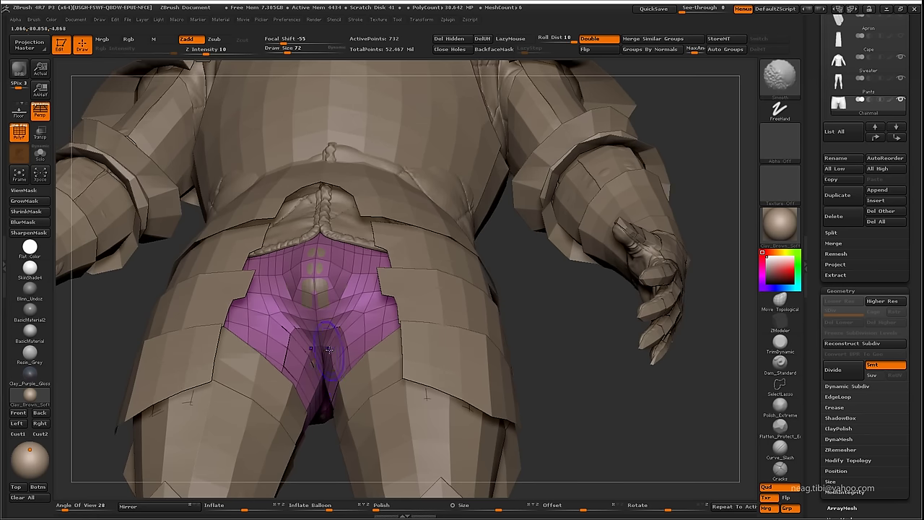
pyautogui.moveTo(288, 280)
pyautogui.mouseDown(button='right')
pyautogui.moveTo(288, 299)
pyautogui.moveTo(303, 275)
pyautogui.mouseUp(button='right')
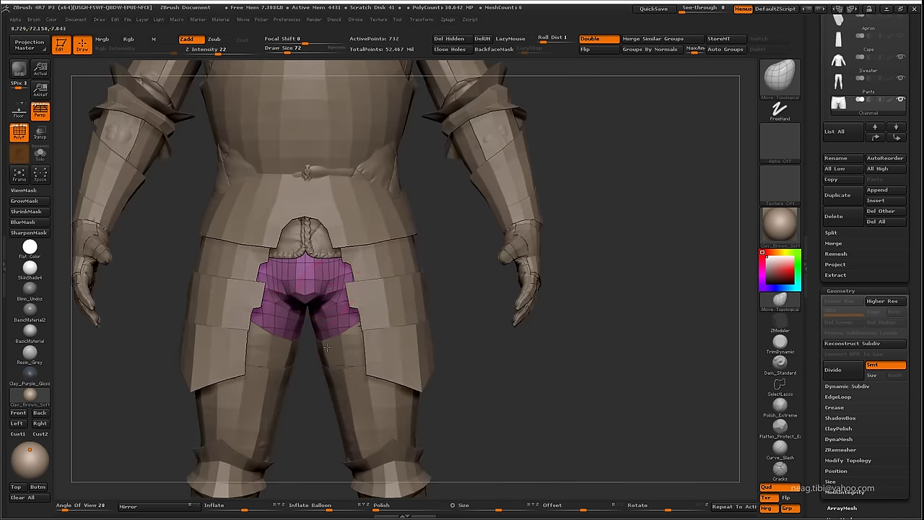
pyautogui.moveTo(433, 289)
pyautogui.keyDown('ctrl'); pyautogui.mouseDown(button='right')
pyautogui.moveTo(456, 312)
pyautogui.moveTo(443, 352)
pyautogui.moveTo(355, 411)
pyautogui.mouseUp(button='right'); pyautogui.keyUp('ctrl')
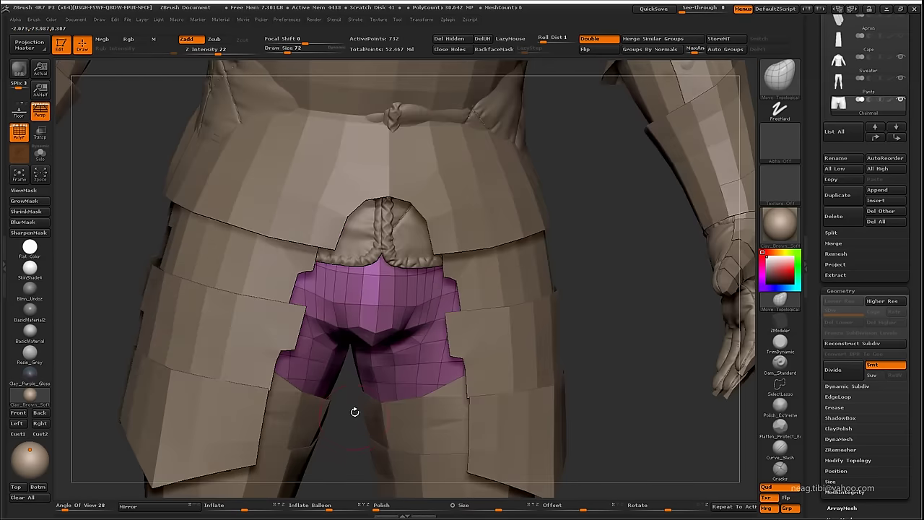
pyautogui.hotkey('ctrl', 'shift', 's')
pyautogui.keyDown('ctrl'); pyautogui.moveTo(614, 308); pyautogui.dragTo(354, 244, button='right'); pyautogui.keyUp('ctrl')
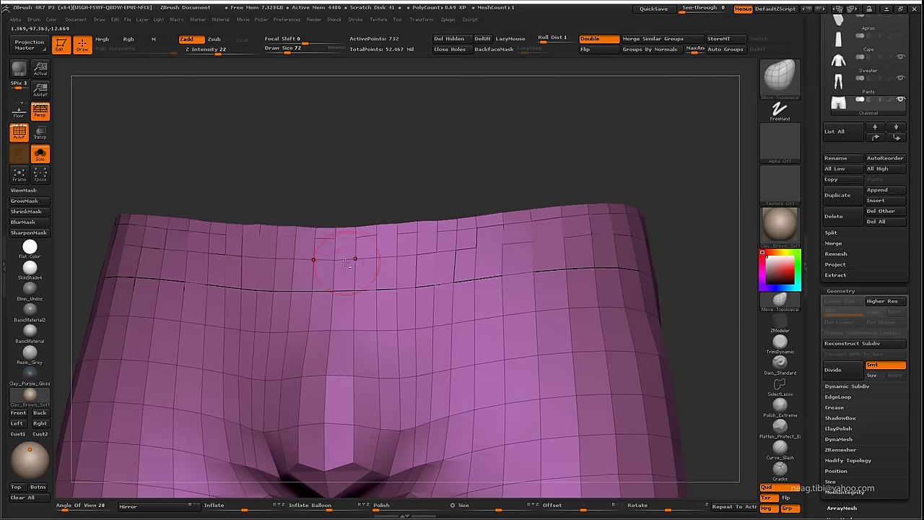
# Inspect the pants waistband and back, toggling between full character and isolated pants
pyautogui.press('f')
pyautogui.moveTo(553, 198); pyautogui.dragTo(574, 216, button='right')
pyautogui.hotkey('ctrl', 'shift', 's')
pyautogui.hotkey('ctrl', 'shift', 's')
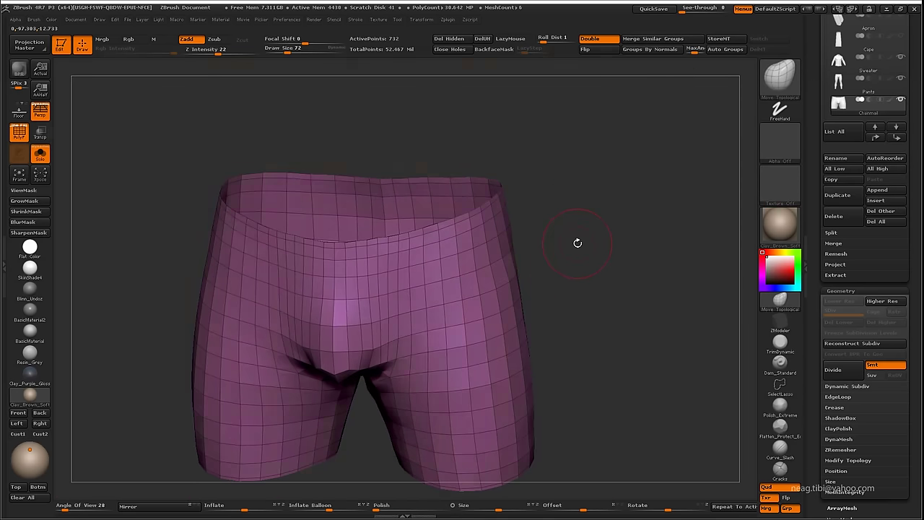
pyautogui.hotkey('ctrl', 'shift', 's')
pyautogui.moveTo(583, 252)
pyautogui.keyDown('ctrl'); pyautogui.mouseDown(button='right')
pyautogui.moveTo(693, 237)
pyautogui.moveTo(548, 289)
pyautogui.mouseUp(button='right'); pyautogui.keyUp('ctrl')
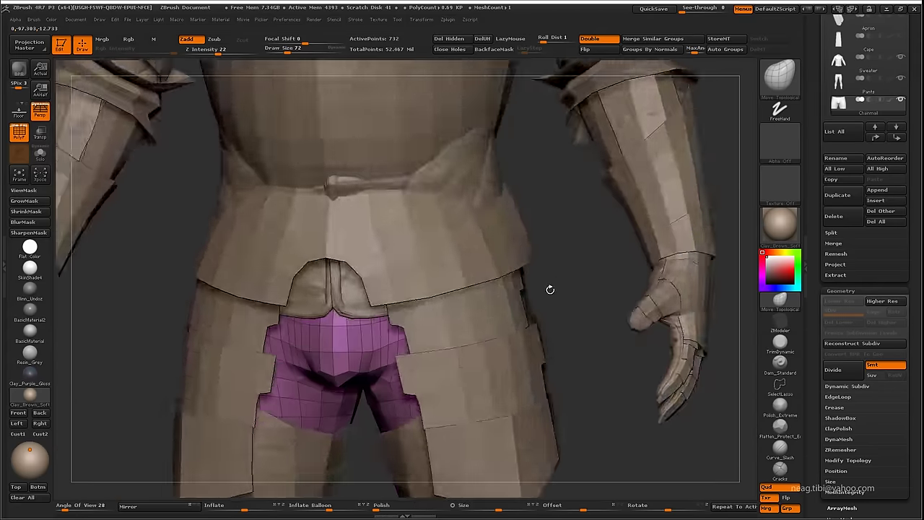
pyautogui.hotkey('ctrl', 'shift', 's')
# Crease the pants and divide them to SDiv 4, shown smooth on the full character
pyautogui.click(835, 407)
pyautogui.click(834, 418)
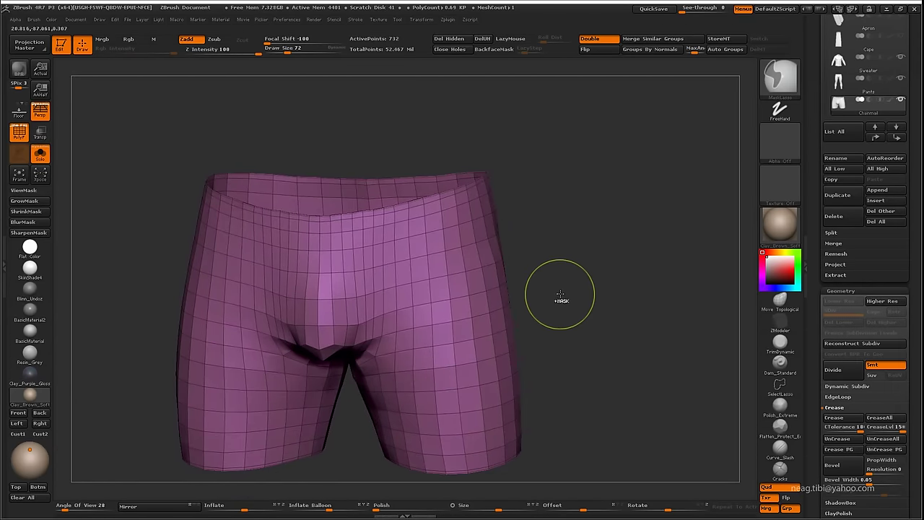
pyautogui.hotkey('ctrl', 'd')
pyautogui.hotkey('shift', 'f')
pyautogui.hotkey('ctrl', 'shift', 's')
pyautogui.moveTo(360, 333)
pyautogui.mouseDown(button='right')
pyautogui.moveTo(417, 313)
pyautogui.moveTo(433, 330)
pyautogui.mouseUp(button='right')
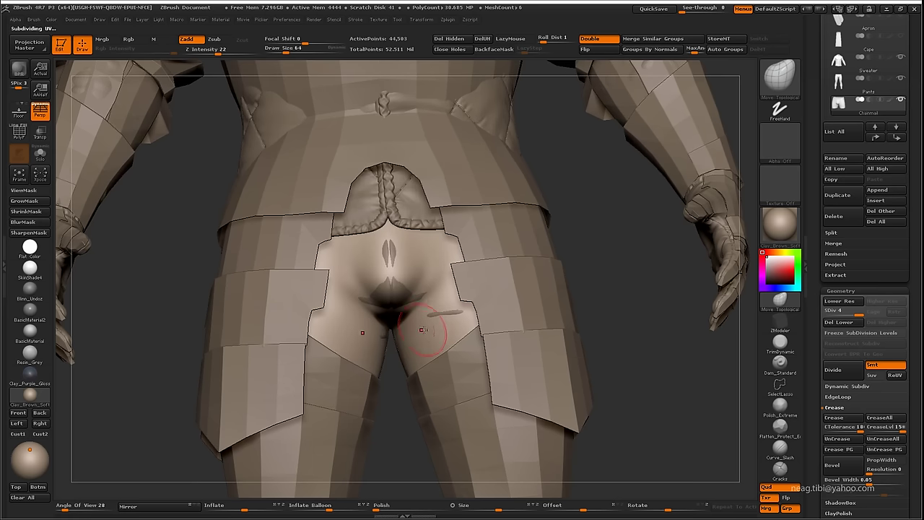
# Carve a crease across the left thigh of the isolated pants, then undo it
pyautogui.press('b')
pyautogui.press('s')
pyautogui.press('t')
pyautogui.hotkey('ctrl', 'shift', 's')
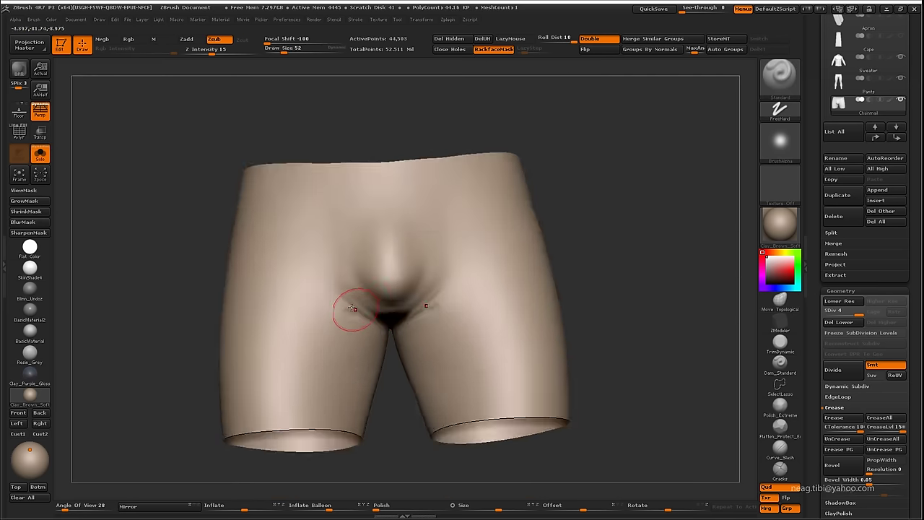
pyautogui.moveTo(347, 309)
pyautogui.mouseDown(button='right')
pyautogui.moveTo(439, 351)
pyautogui.moveTo(362, 353)
pyautogui.mouseUp(button='right')
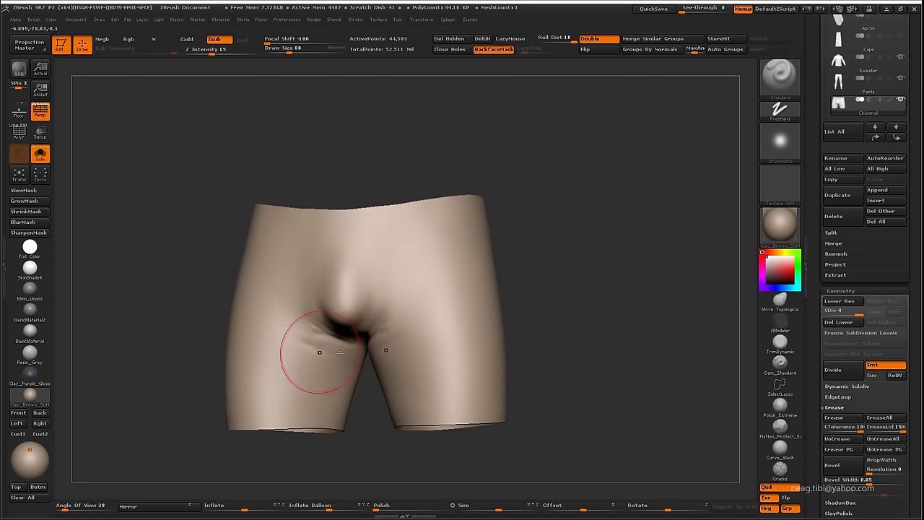
pyautogui.moveTo(340, 353)
pyautogui.mouseDown()
pyautogui.moveTo(329, 369)
pyautogui.moveTo(249, 379)
pyautogui.mouseUp()
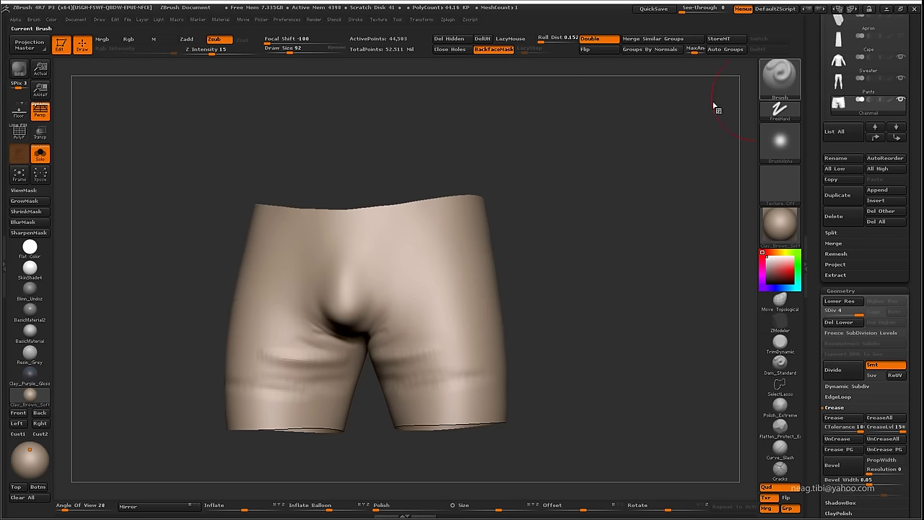
pyautogui.press('b')
pyautogui.press('Escape')
pyautogui.hotkey('ctrl', 'z')
pyautogui.hotkey('ctrl', 'z')
pyautogui.hotkey('ctrl', 'z')
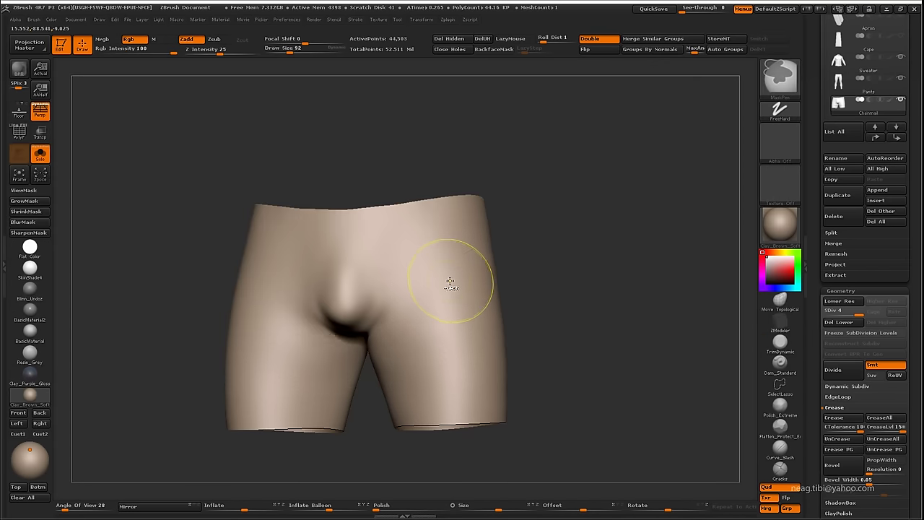
# Drop the pants to SDiv 1 and turn off Rgb painting
pyautogui.moveTo(549, 318)
pyautogui.mouseDown()
pyautogui.moveTo(356, 333)
pyautogui.moveTo(397, 292)
pyautogui.mouseUp()
pyautogui.hotkey('shift', 'd')
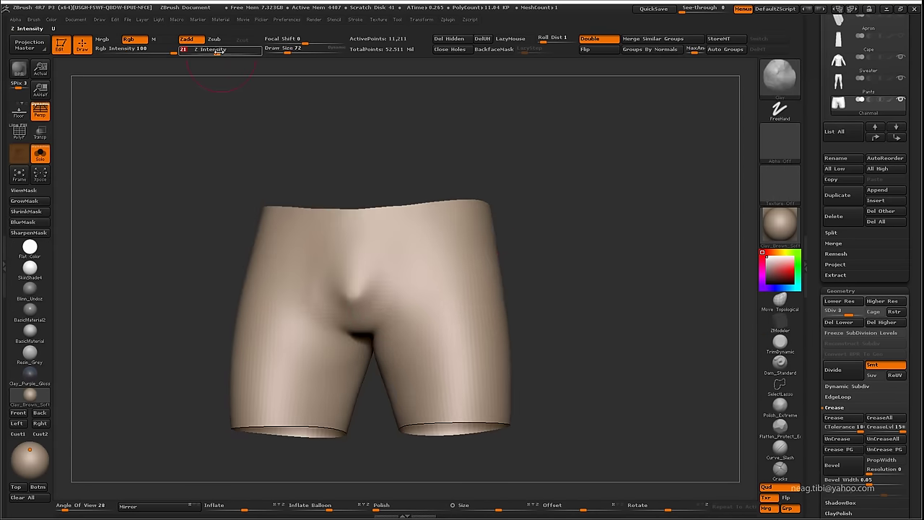
pyautogui.click(144, 42)
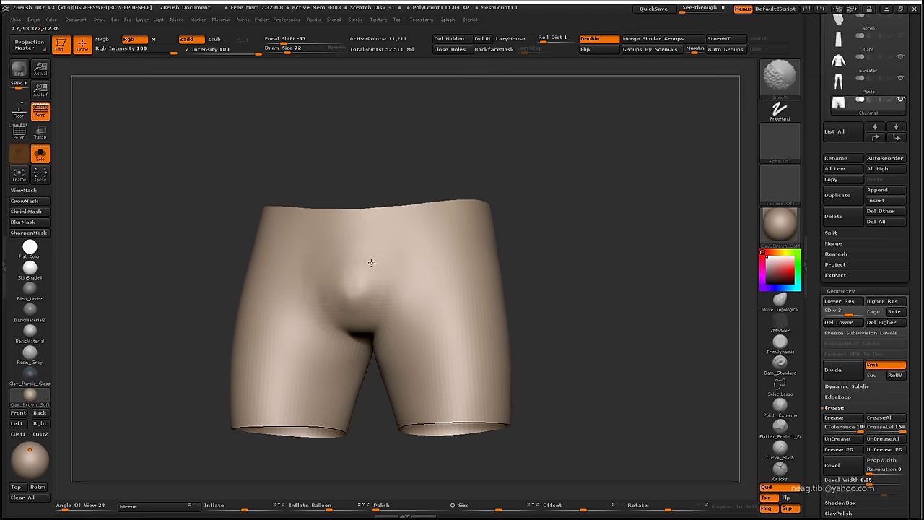
pyautogui.hotkey('shift', 'd')
pyautogui.hotkey('shift', 'd')
# Flatten the crotch bulge with Move Topological at strength 28, then step up to SDiv 2
pyautogui.moveTo(532, 194); pyautogui.dragTo(363, 324)
pyautogui.press('b')
pyautogui.press('m')
pyautogui.press('t')
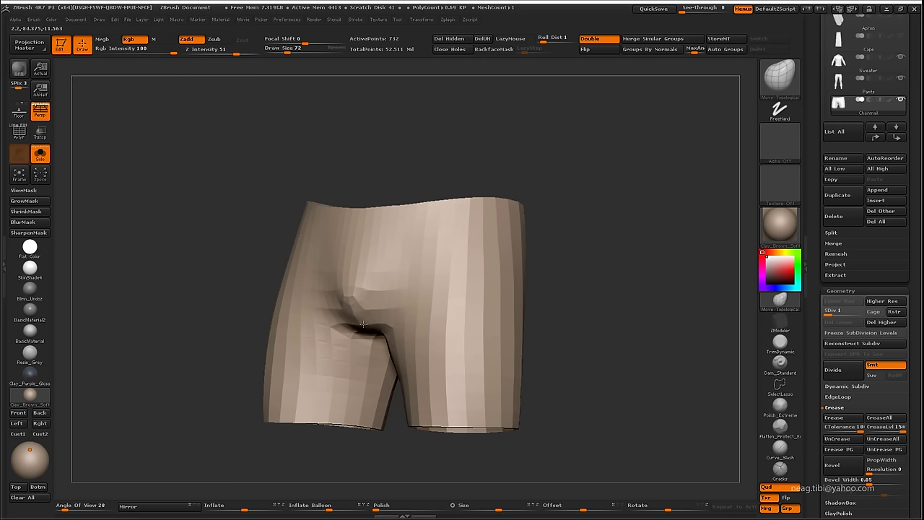
pyautogui.moveTo(224, 50); pyautogui.dragTo(222, 49)
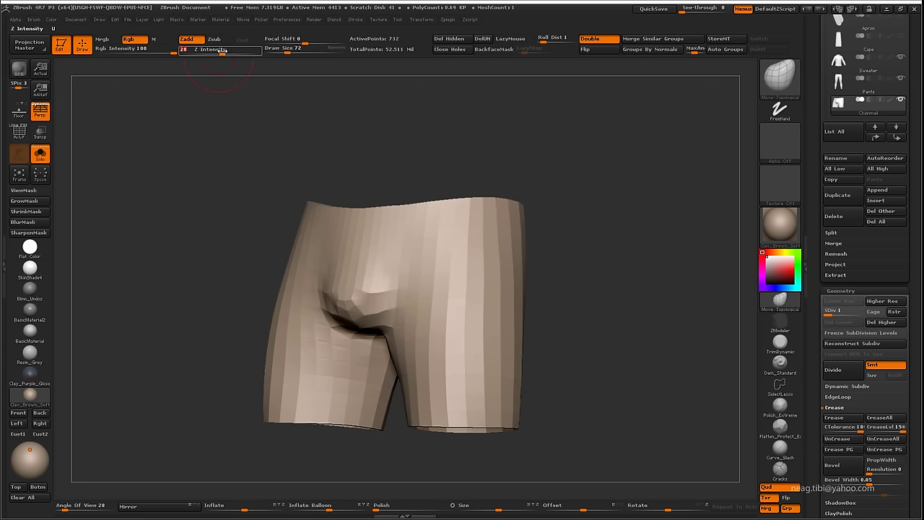
pyautogui.keyDown('shift'); pyautogui.moveTo(384, 311); pyautogui.dragTo(364, 299); pyautogui.keyUp('shift')
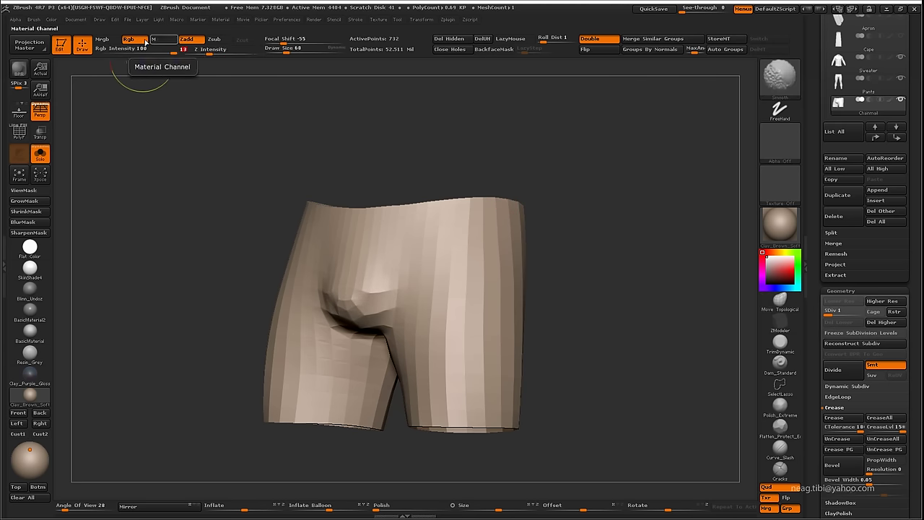
pyautogui.hotkey('ctrl', 'd')
# Check the pants on the full character, raise them to SDiv 3, and select the Standard brush
pyautogui.hotkey('ctrl', 'shift', 's')
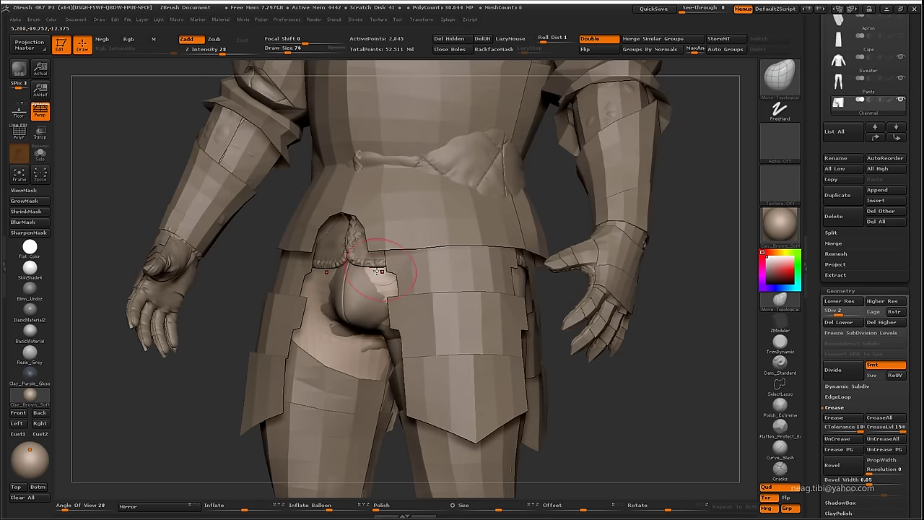
pyautogui.hotkey('ctrl', 'shift', 's')
pyautogui.hotkey('ctrl', 'shift', 's')
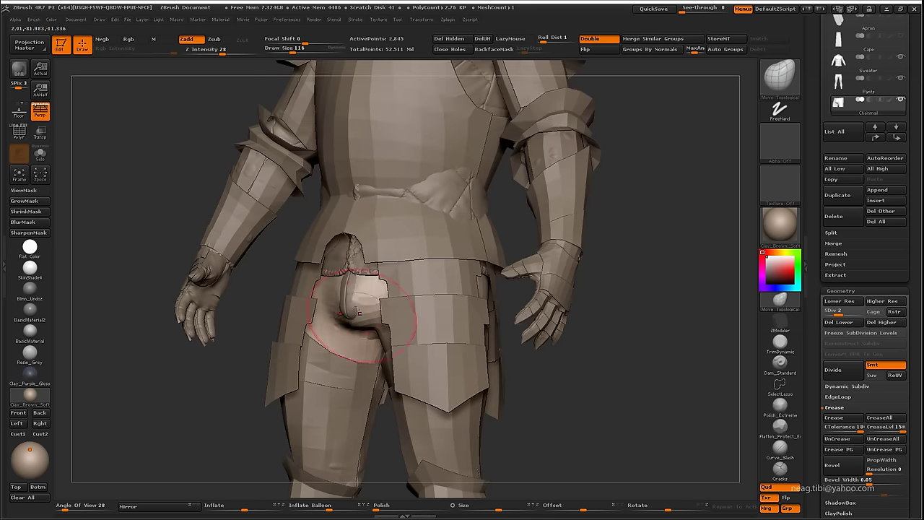
pyautogui.moveTo(345, 300)
pyautogui.mouseDown()
pyautogui.moveTo(483, 288)
pyautogui.moveTo(372, 267)
pyautogui.mouseUp()
pyautogui.hotkey('ctrl', 'shift', 's')
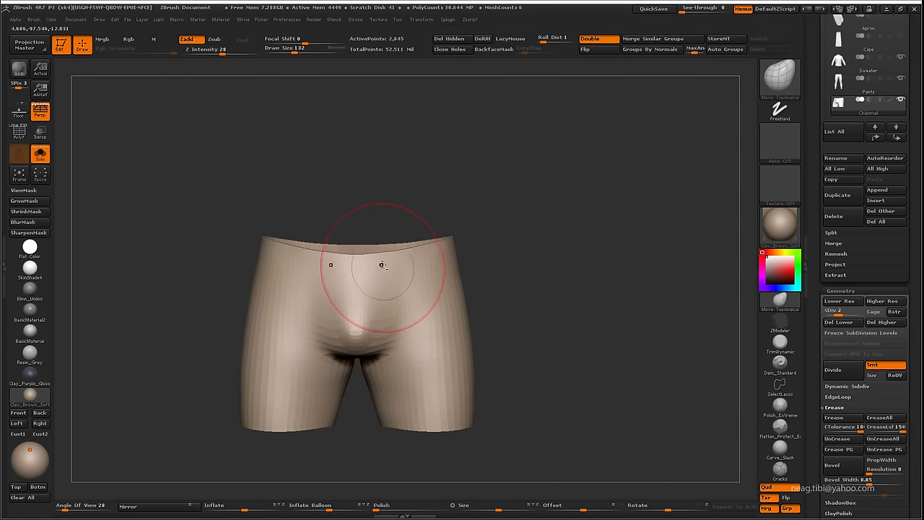
pyautogui.hotkey('ctrl', 'shift', 's')
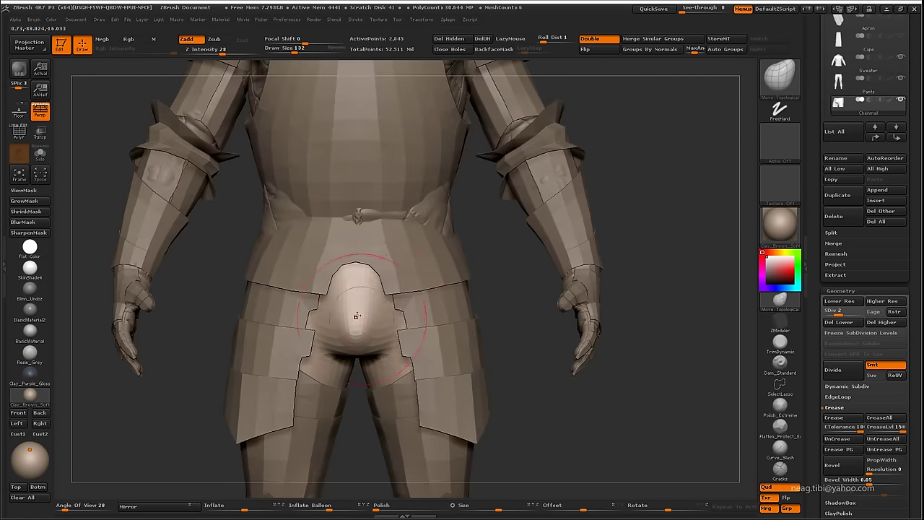
pyautogui.moveTo(355, 315); pyautogui.dragTo(340, 312)
pyautogui.press('d')
pyautogui.press('b')
pyautogui.press('s')
pyautogui.press('t')
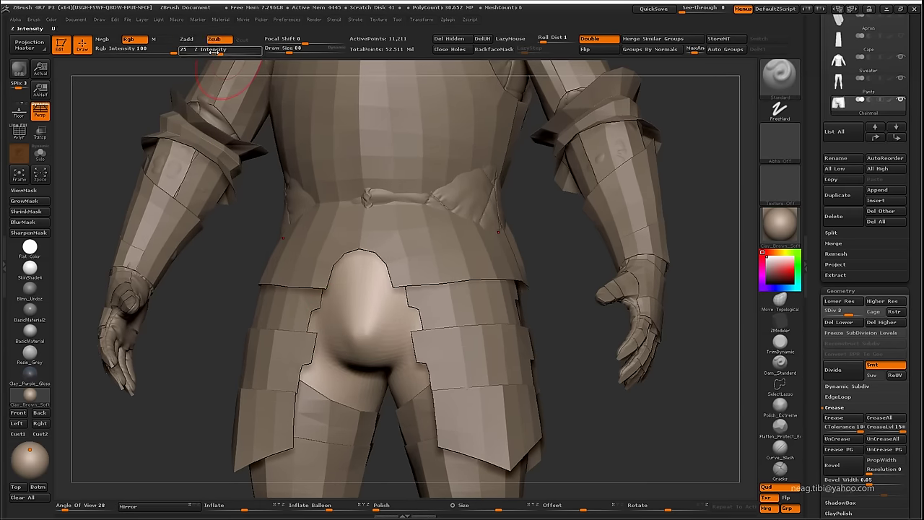
# Pick a soft round brush alpha and raise the isolated pants to SDiv 4
pyautogui.click(779, 145)
pyautogui.click(553, 273)
pyautogui.moveTo(381, 351); pyautogui.dragTo(327, 347)
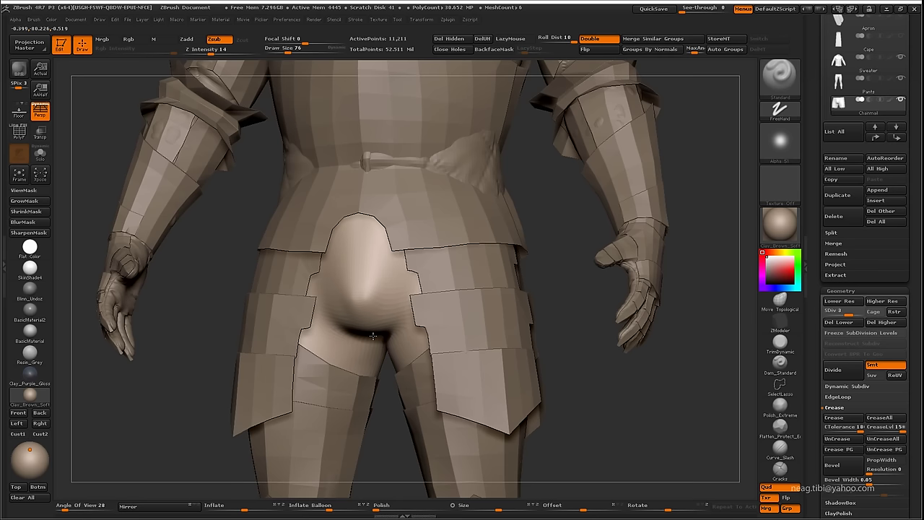
pyautogui.hotkey('shift', 's')
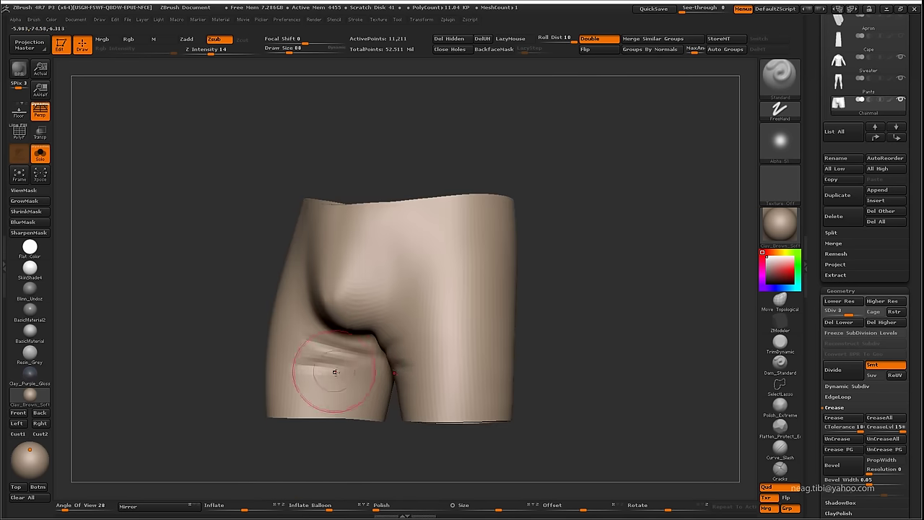
pyautogui.moveTo(217, 347); pyautogui.dragTo(217, 303)
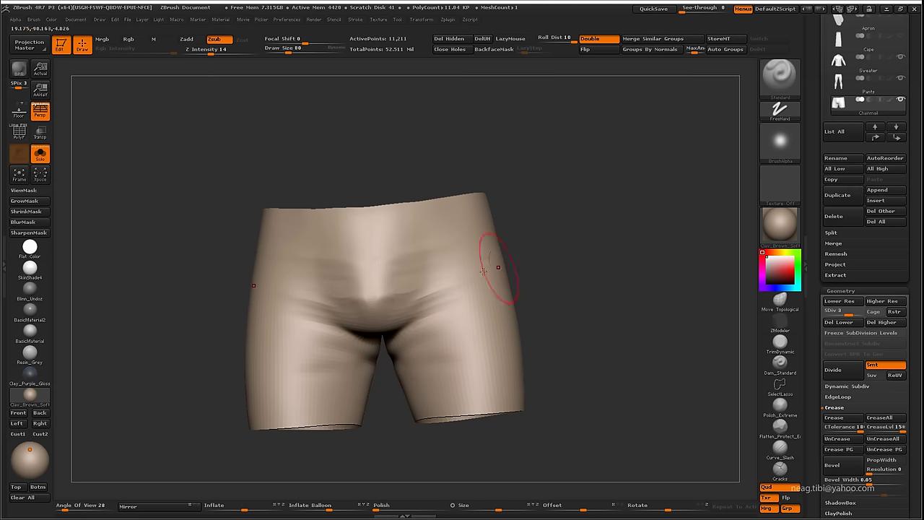
pyautogui.press('d')
pyautogui.press('shift')
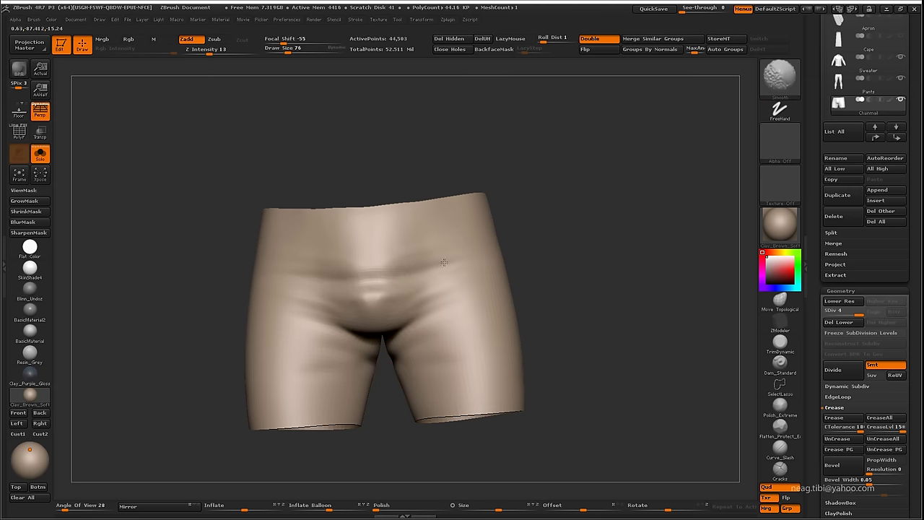
pyautogui.hotkey('shift', 's')
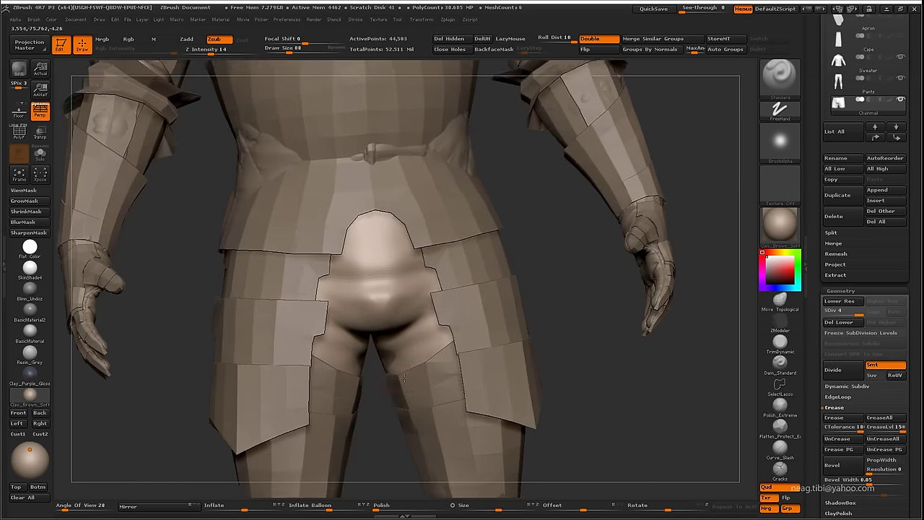
# Orbit the armored character with Move Topological selected and zoom in on the hips
pyautogui.moveTo(403, 378); pyautogui.dragTo(434, 361)
pyautogui.moveTo(429, 360); pyautogui.dragTo(345, 357, button='right')
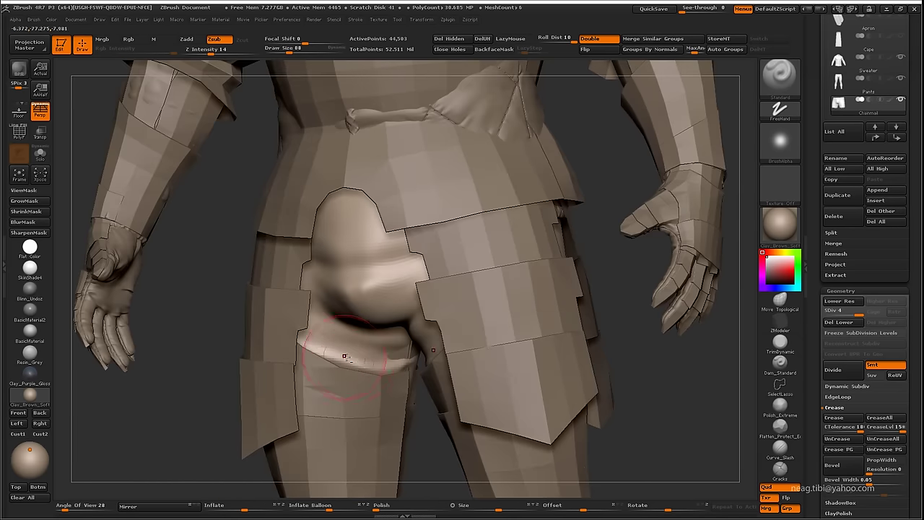
pyautogui.press('b')
pyautogui.press('m')
pyautogui.press('t')
pyautogui.moveTo(381, 382); pyautogui.dragTo(583, 299, button='right')
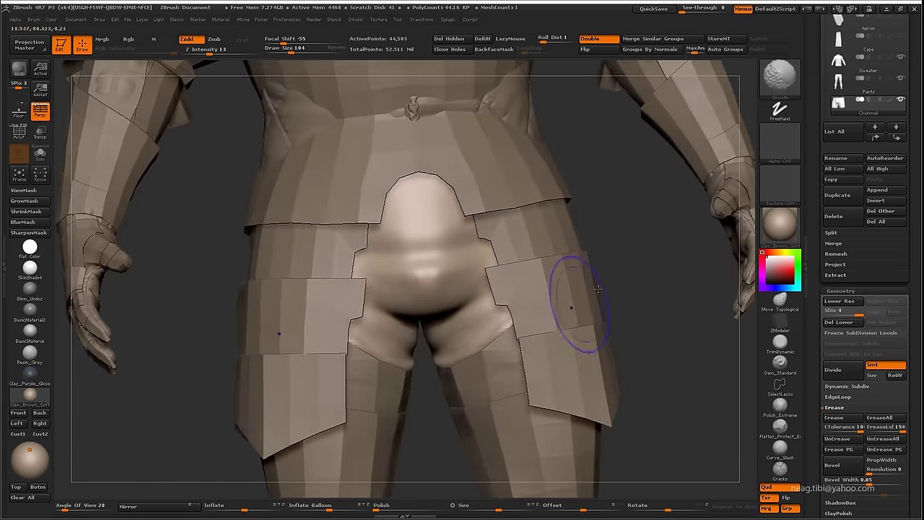
pyautogui.moveTo(516, 323); pyautogui.dragTo(499, 271, button='right')
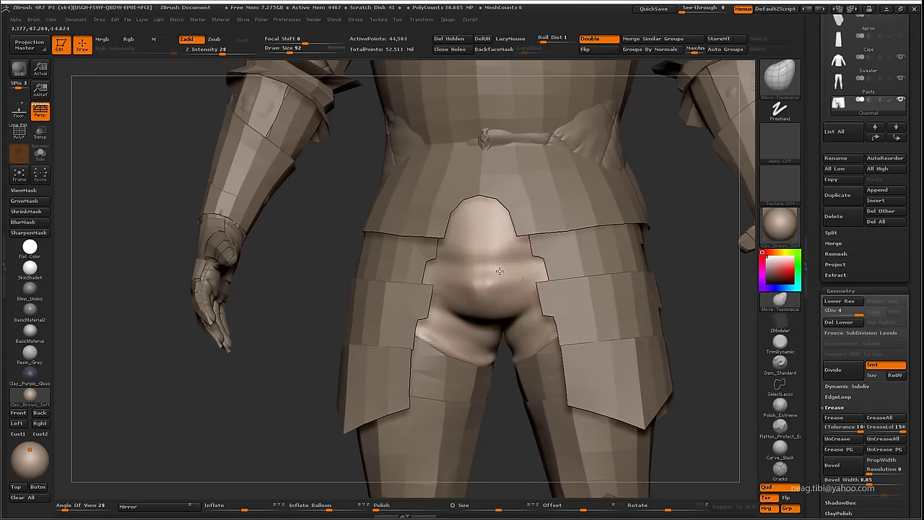
# Select the ClayBuildup brush and frame the view around the hip
pyautogui.press('ctrl')
pyautogui.press('b')
pyautogui.press('c')
pyautogui.press('l')
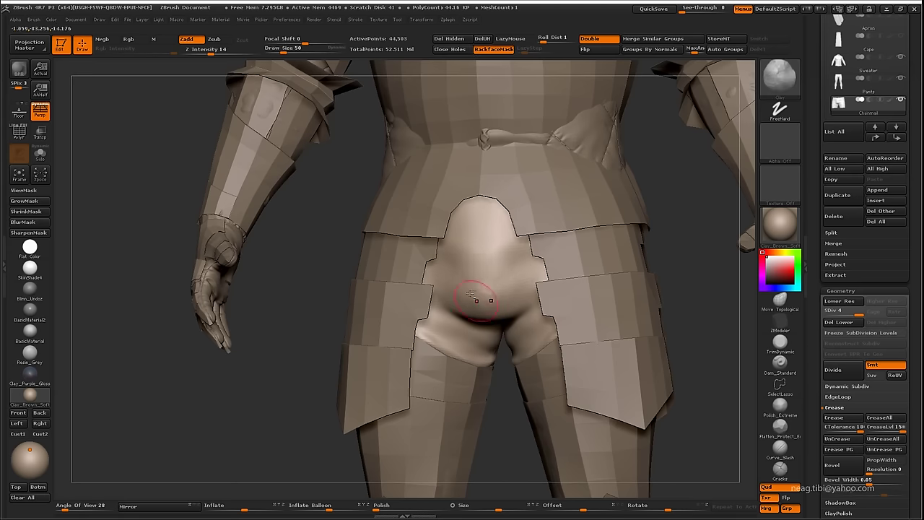
pyautogui.moveTo(470, 296)
pyautogui.mouseDown()
pyautogui.moveTo(479, 282)
pyautogui.moveTo(445, 284)
pyautogui.moveTo(434, 298)
pyautogui.mouseUp()
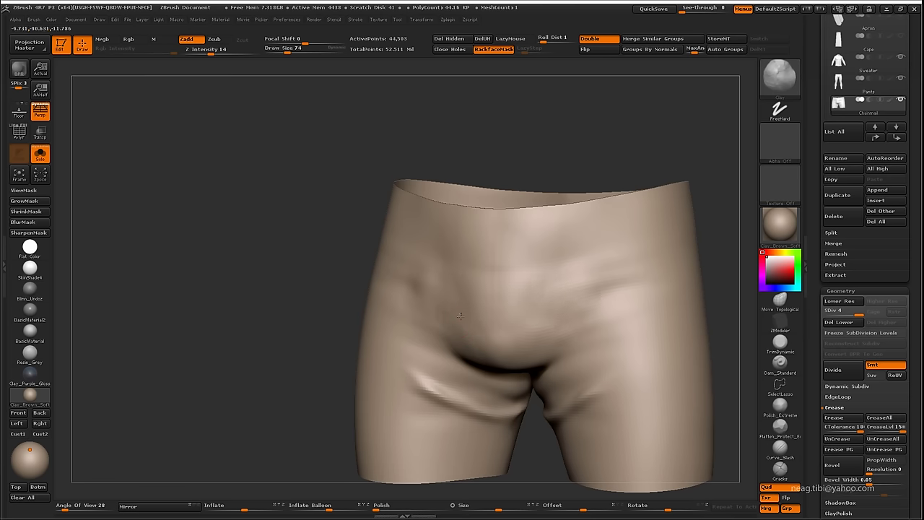
# Step the shorts down to SDiv 1 and view the full armored character from behind
pyautogui.hotkey('shift', 'd')
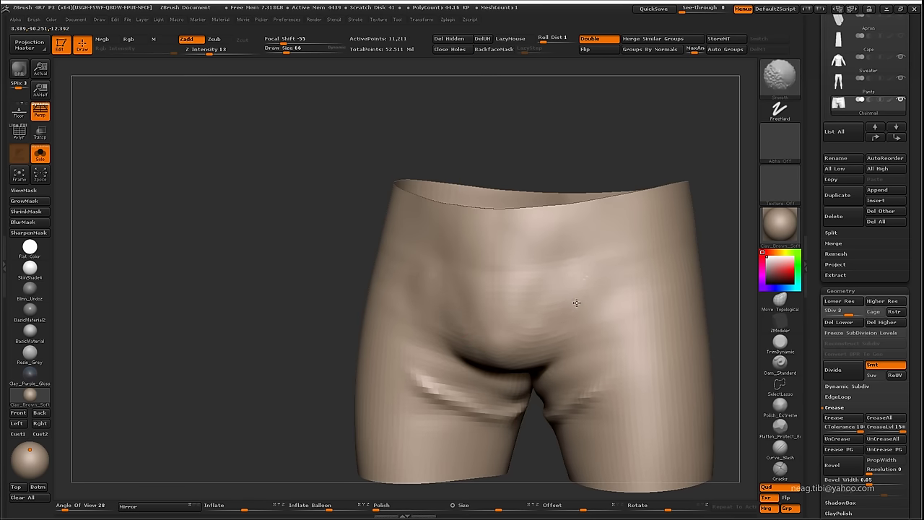
pyautogui.moveTo(211, 51); pyautogui.dragTo(215, 50)
pyautogui.moveTo(619, 299)
pyautogui.mouseDown(button='right')
pyautogui.moveTo(444, 301)
pyautogui.moveTo(263, 379)
pyautogui.mouseUp(button='right')
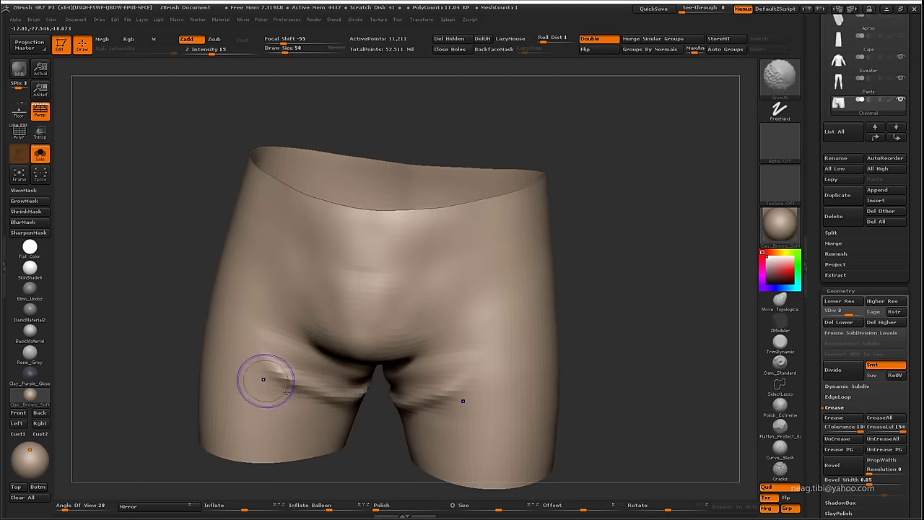
pyautogui.click(40, 154)
pyautogui.moveTo(289, 347)
pyautogui.mouseDown(button='right')
pyautogui.moveTo(452, 348)
pyautogui.moveTo(466, 317)
pyautogui.mouseUp(button='right')
pyautogui.hotkey('shift', 'd')
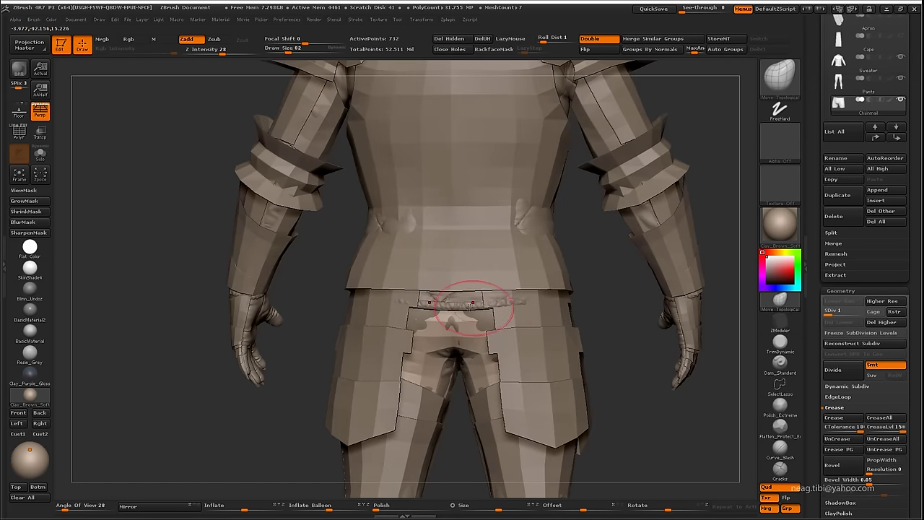
pyautogui.scroll(3, 866, 145)
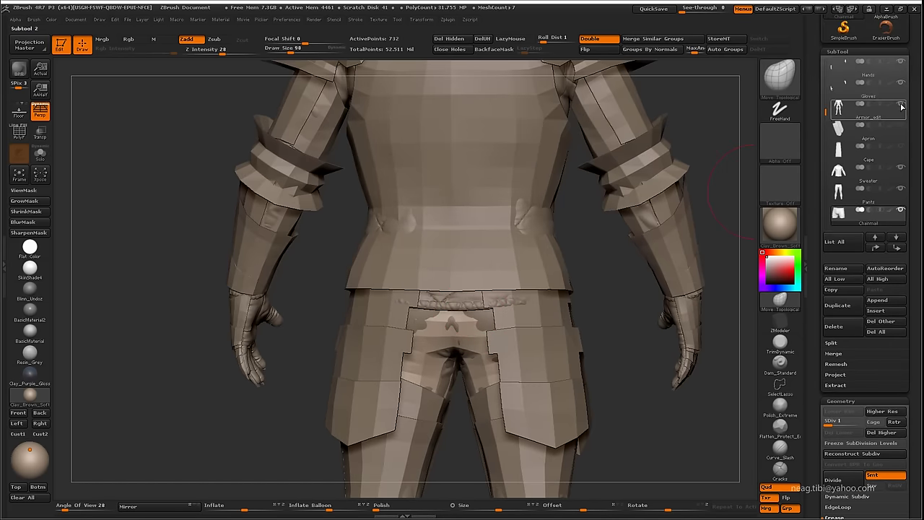
# Hide Armor_edit and pull the pants waist up over the sweater hem with Move Topological
pyautogui.click(900, 104)
pyautogui.press('d')
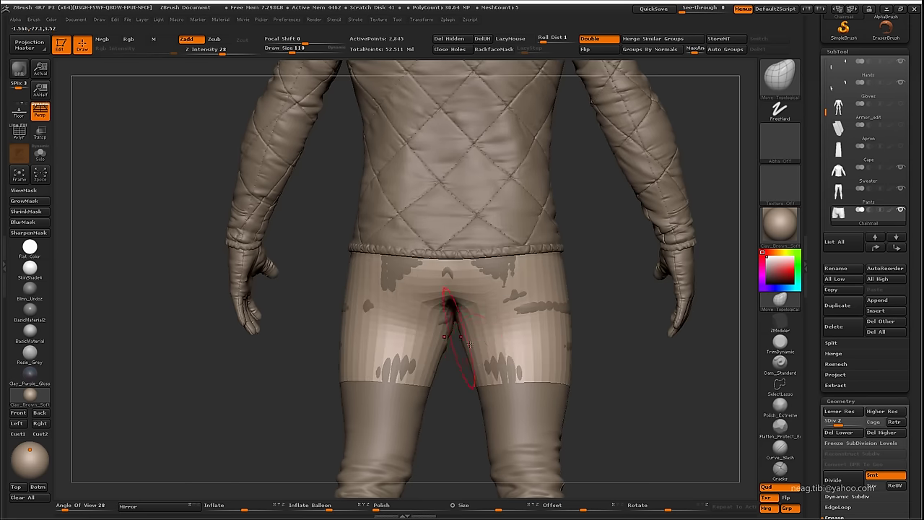
pyautogui.moveTo(456, 361)
pyautogui.mouseDown()
pyautogui.moveTo(514, 249)
pyautogui.moveTo(495, 207)
pyautogui.mouseUp()
pyautogui.moveTo(477, 238); pyautogui.dragTo(454, 206)
pyautogui.keyDown('alt'); pyautogui.moveTo(621, 332); pyautogui.dragTo(621, 303); pyautogui.keyUp('alt')
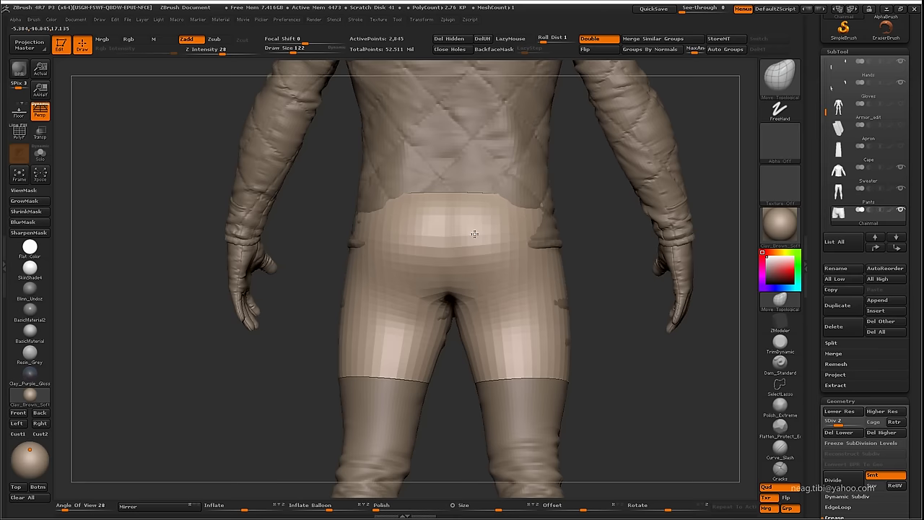
pyautogui.keyDown('alt'); pyautogui.moveTo(722, 361); pyautogui.dragTo(722, 303); pyautogui.keyUp('alt')
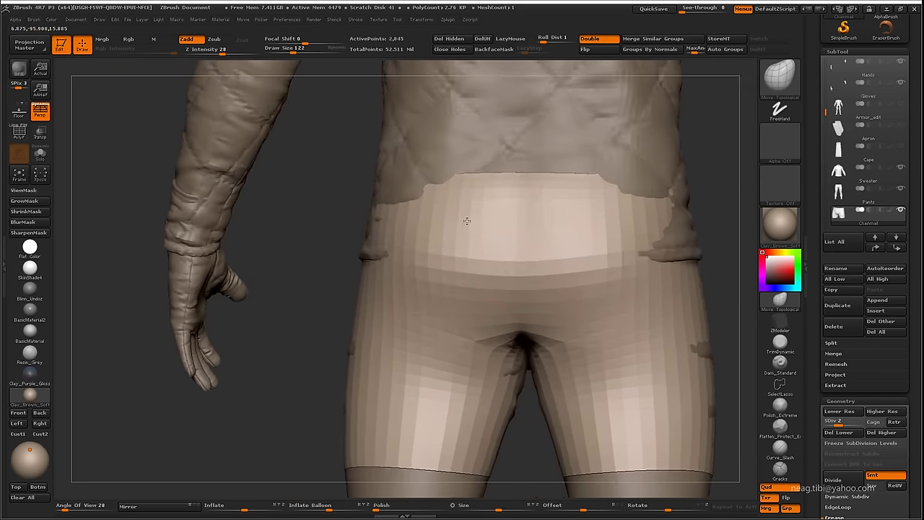
# Carve a deeper buttock crease on the back of the pants with Standard Zsub and smooth it
pyautogui.moveTo(217, 304)
pyautogui.mouseDown()
pyautogui.moveTo(270, 260)
pyautogui.moveTo(289, 186)
pyautogui.moveTo(380, 255)
pyautogui.mouseUp()
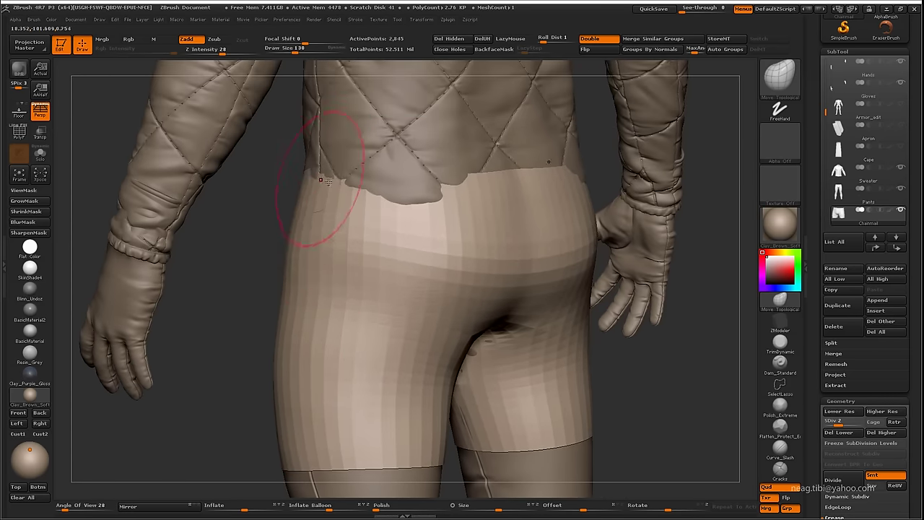
pyautogui.moveTo(325, 181)
pyautogui.keyDown('shift'); pyautogui.mouseDown()
pyautogui.moveTo(423, 190)
pyautogui.moveTo(496, 176)
pyautogui.moveTo(569, 201)
pyautogui.moveTo(619, 237)
pyautogui.moveTo(524, 228)
pyautogui.moveTo(427, 331)
pyautogui.moveTo(378, 311)
pyautogui.mouseUp(); pyautogui.keyUp('shift')
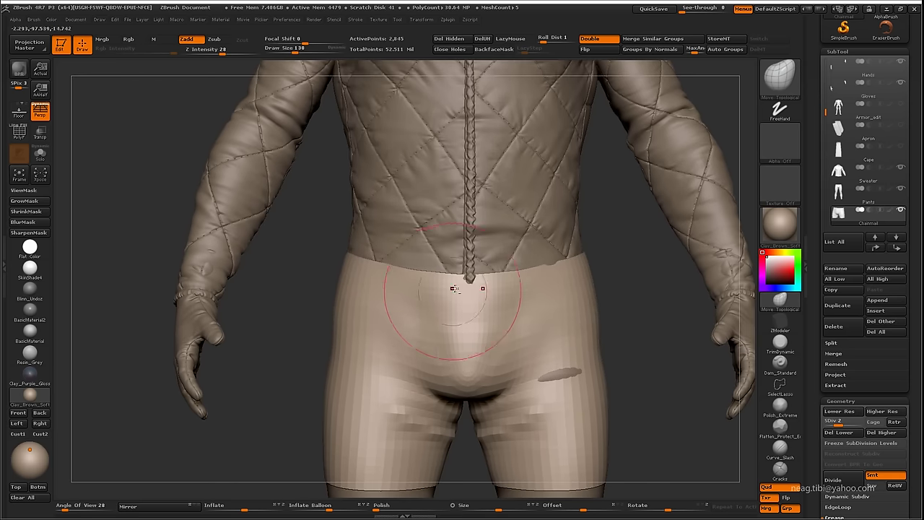
pyautogui.hotkey('ctrl', 'z')
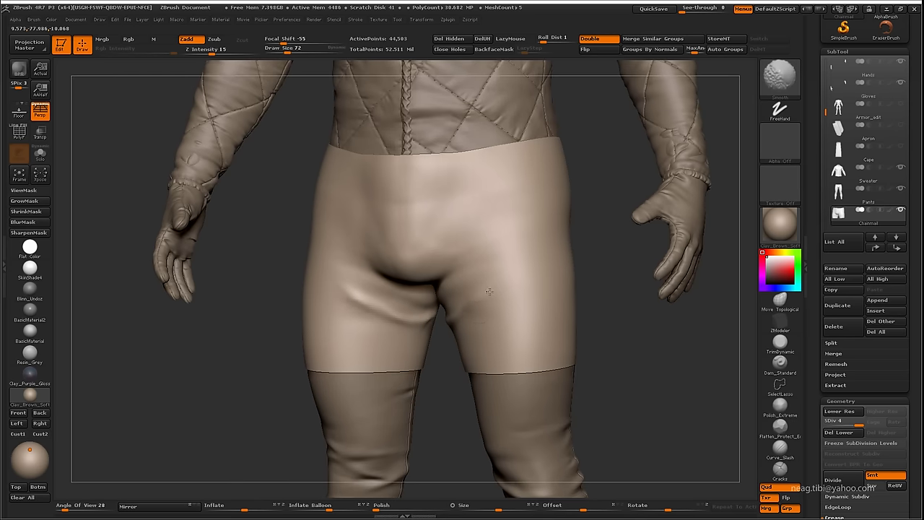
pyautogui.moveTo(528, 310)
pyautogui.mouseDown()
pyautogui.moveTo(346, 339)
pyautogui.moveTo(345, 309)
pyautogui.mouseUp()
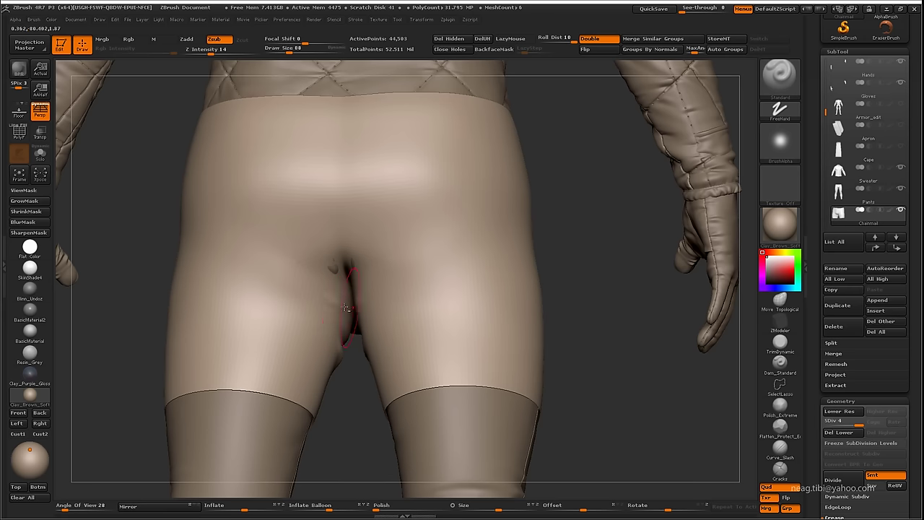
pyautogui.moveTo(336, 271); pyautogui.dragTo(335, 274)
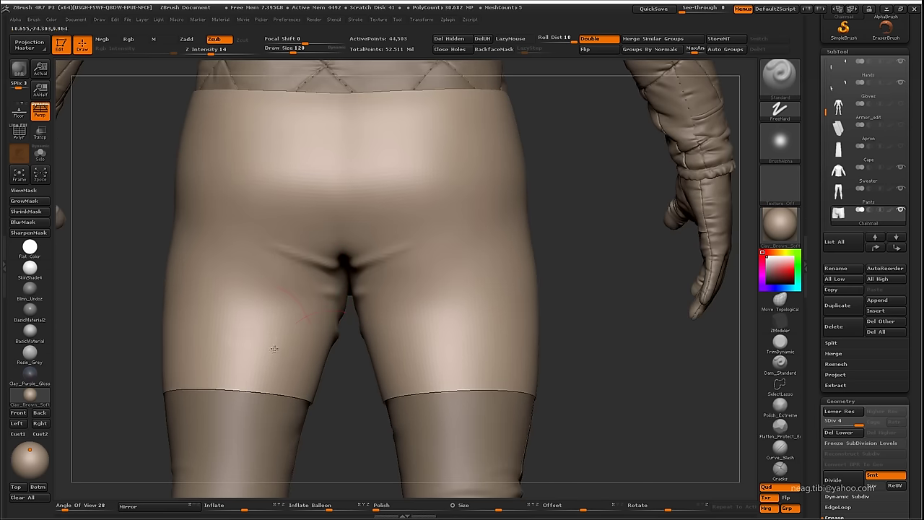
pyautogui.moveTo(275, 349); pyautogui.dragTo(303, 310)
pyautogui.moveTo(405, 260); pyautogui.dragTo(257, 247)
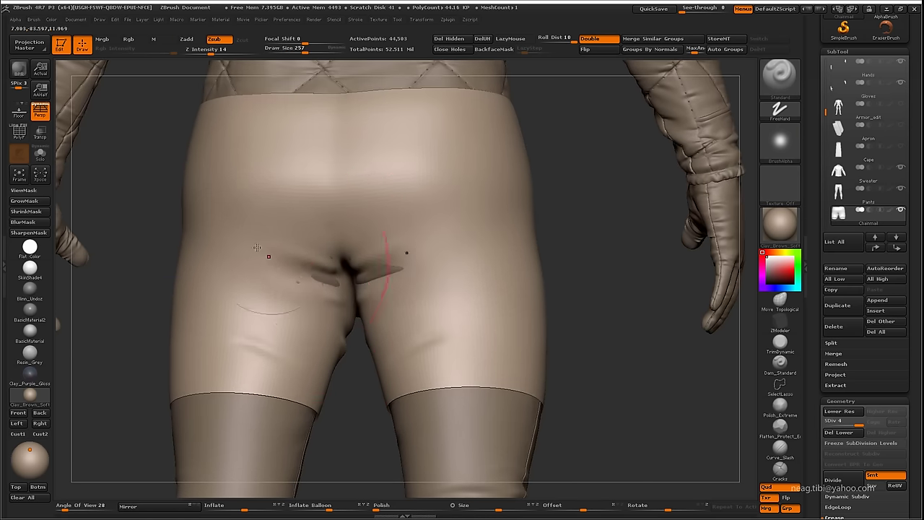
pyautogui.moveTo(306, 284); pyautogui.dragTo(378, 284)
pyautogui.moveTo(243, 295)
pyautogui.mouseDown()
pyautogui.moveTo(433, 289)
pyautogui.moveTo(217, 349)
pyautogui.moveTo(258, 326)
pyautogui.mouseUp()
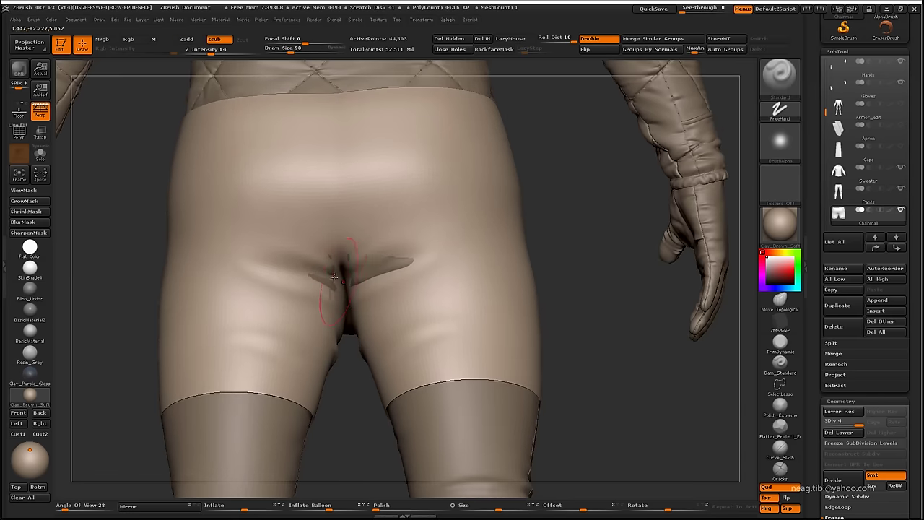
pyautogui.keyDown('shift'); pyautogui.moveTo(333, 276); pyautogui.dragTo(381, 279); pyautogui.keyUp('shift')
# Select the Move brush at strength 28 and unhide the hip armor plates
pyautogui.press('b')
pyautogui.press('m')
pyautogui.press('v')
pyautogui.write('28')
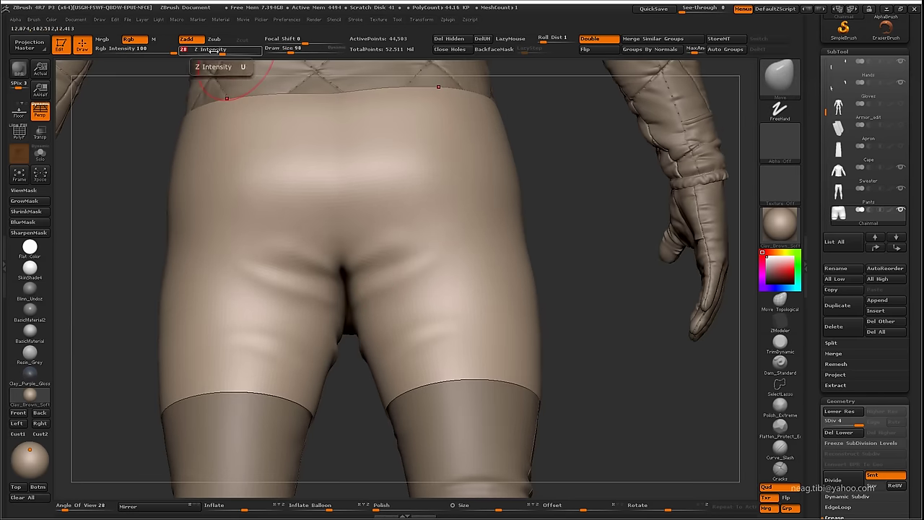
pyautogui.press('Return')
pyautogui.moveTo(115, 289); pyautogui.dragTo(391, 309)
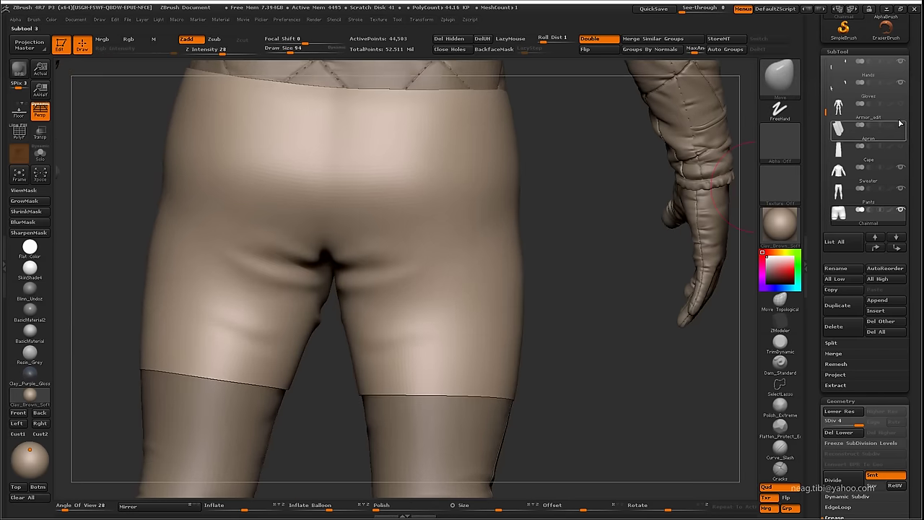
pyautogui.click(900, 125)
# Build up the back of the pants waistband on both sides with symmetric Clay strokes
pyautogui.press('b')
pyautogui.press('s')
pyautogui.press('t')
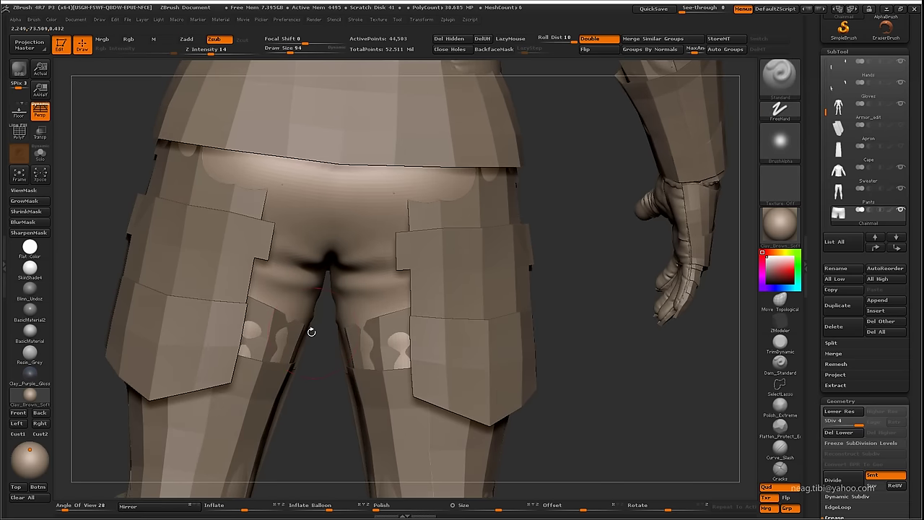
pyautogui.moveTo(310, 330); pyautogui.dragTo(327, 314)
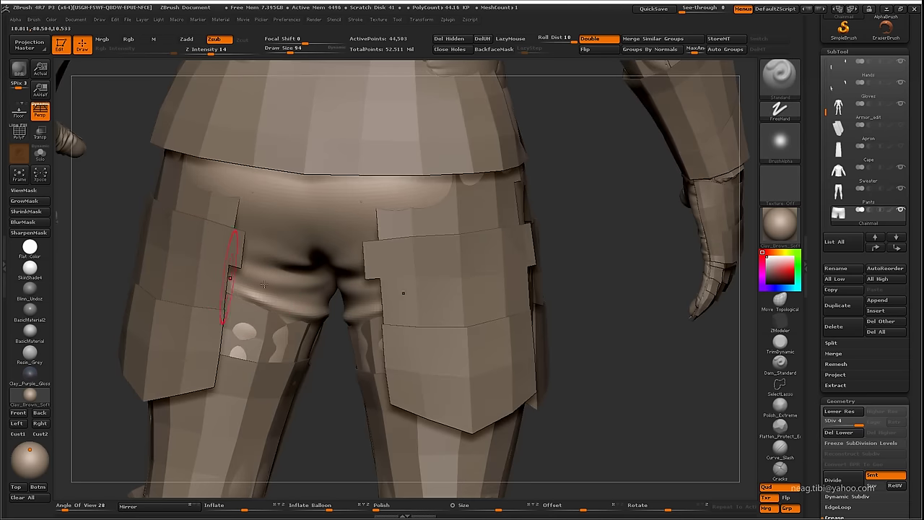
pyautogui.moveTo(237, 215); pyautogui.dragTo(268, 185)
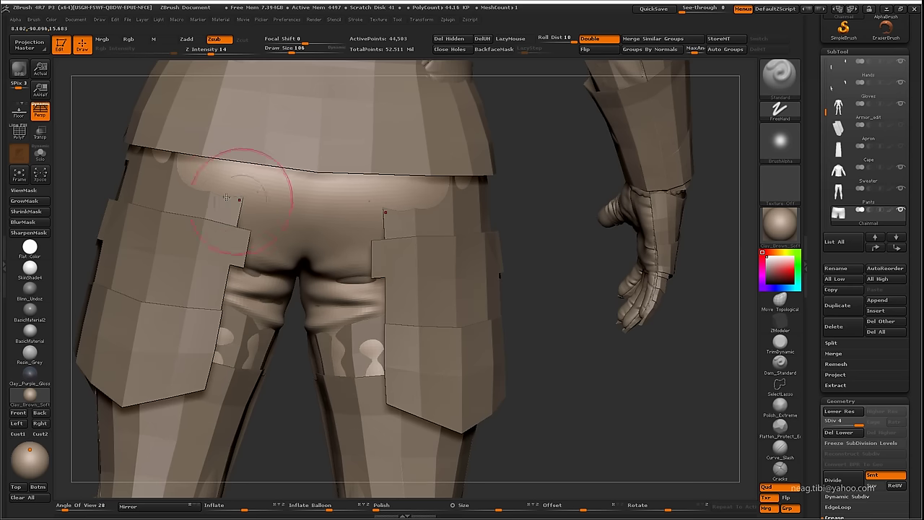
pyautogui.press('b')
pyautogui.press('c')
pyautogui.press('l')
pyautogui.moveTo(181, 181); pyautogui.dragTo(249, 190)
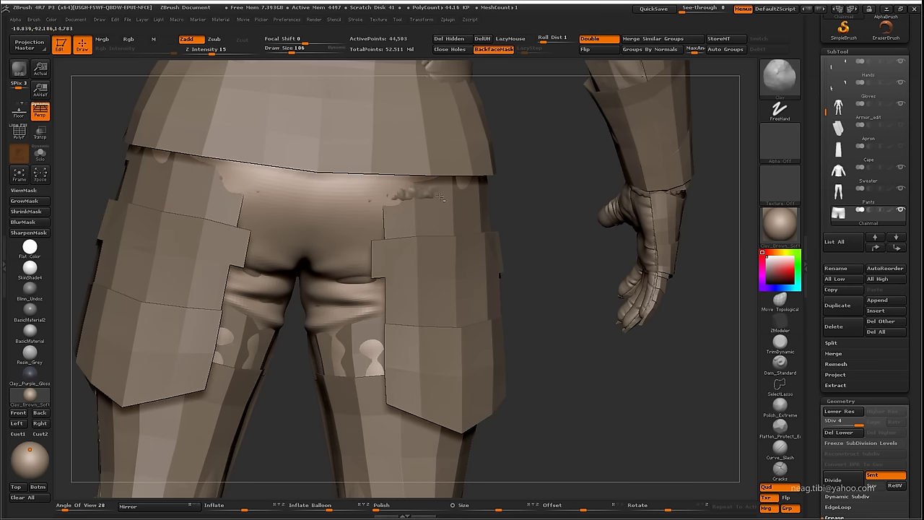
pyautogui.moveTo(439, 223); pyautogui.dragTo(330, 155)
pyautogui.press('shift')
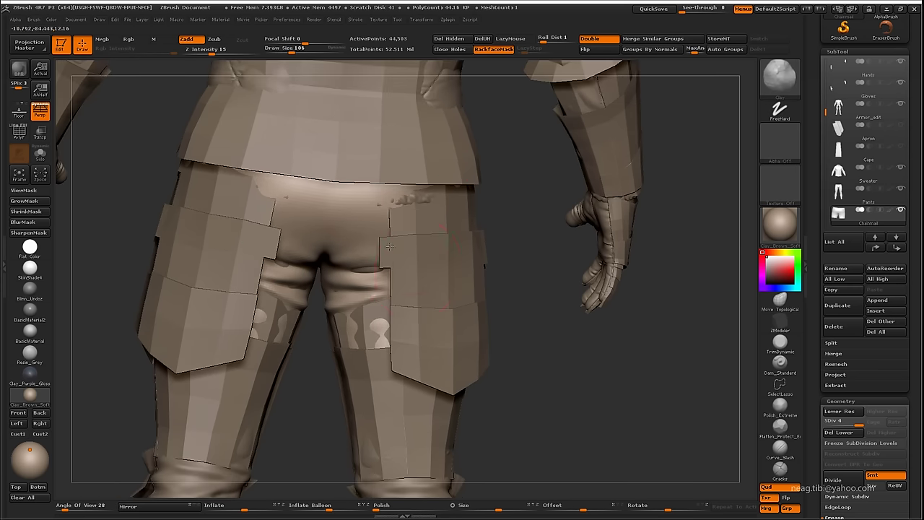
# Hide the armor, apron and cape, then Shift-smooth the front of the Chainmail pants
pyautogui.moveTo(389, 247); pyautogui.dragTo(729, 188)
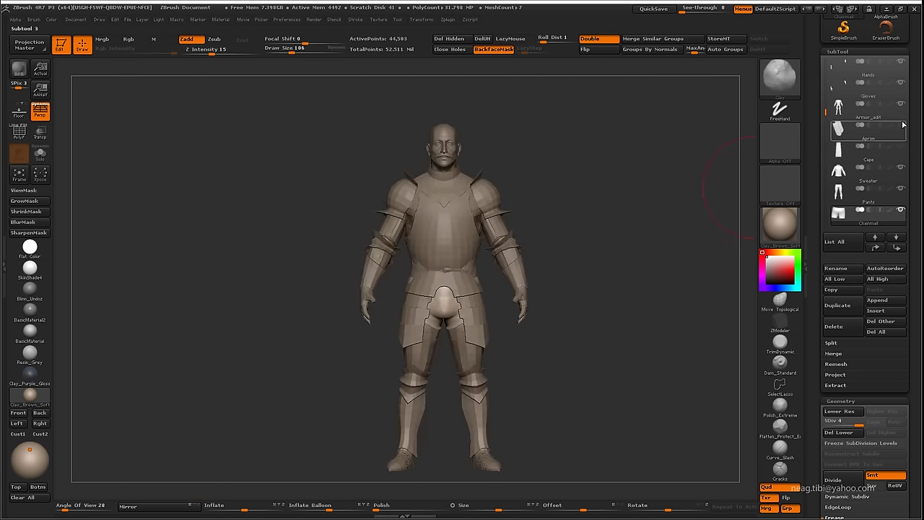
pyautogui.moveTo(693, 304); pyautogui.dragTo(650, 310)
pyautogui.press('f')
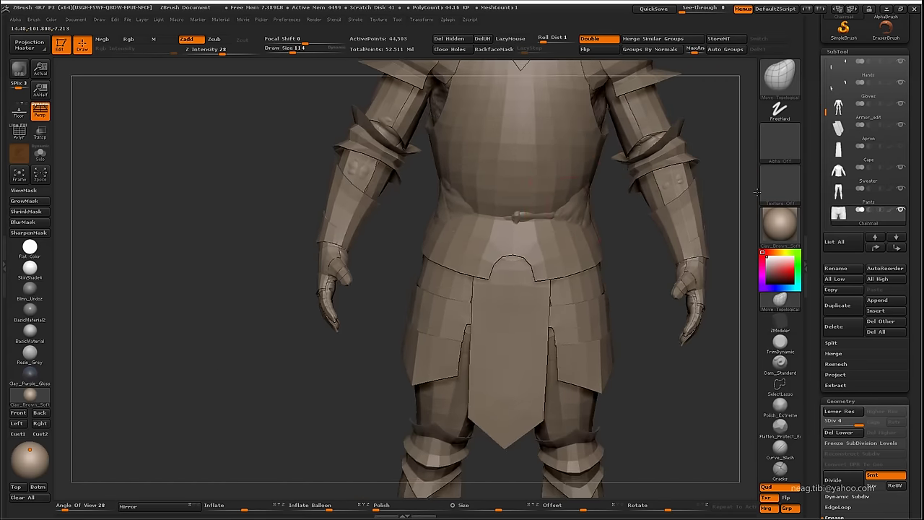
pyautogui.click(902, 131)
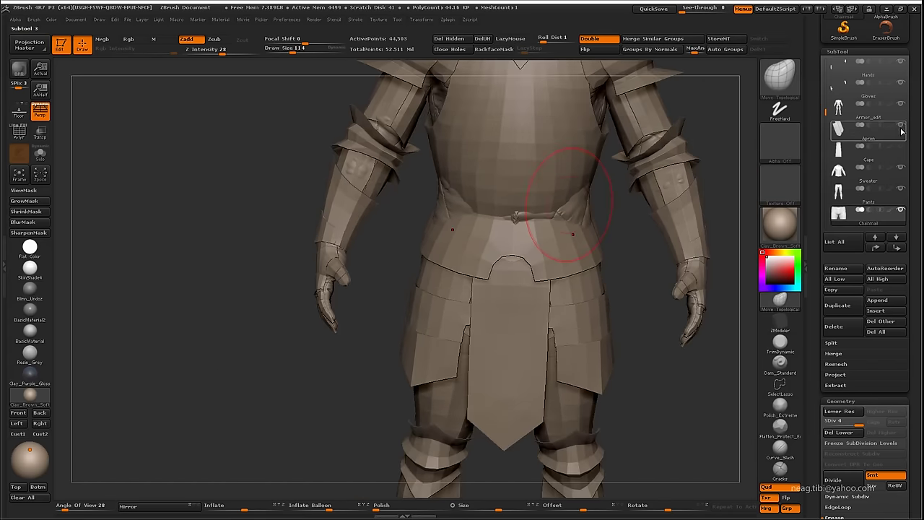
pyautogui.click(902, 130)
pyautogui.moveTo(635, 303)
pyautogui.mouseDown()
pyautogui.moveTo(552, 284)
pyautogui.moveTo(551, 254)
pyautogui.moveTo(582, 224)
pyautogui.moveTo(650, 217)
pyautogui.moveTo(686, 181)
pyautogui.moveTo(402, 361)
pyautogui.moveTo(433, 329)
pyautogui.mouseUp()
pyautogui.keyDown('alt'); pyautogui.click(432, 336); pyautogui.keyUp('alt')
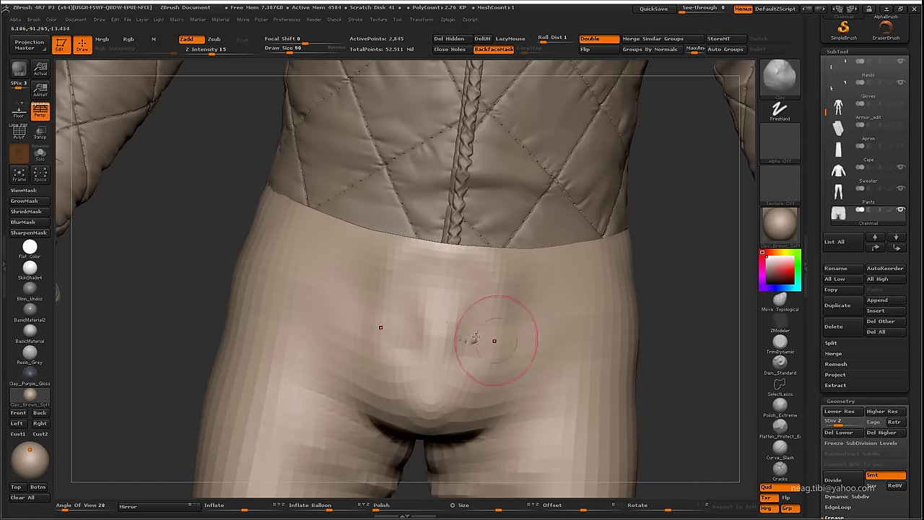
pyautogui.press('shift')
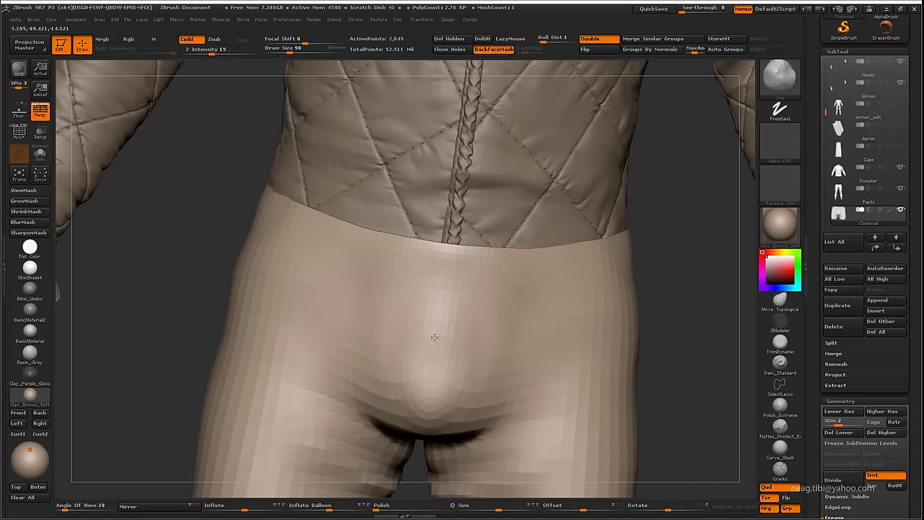
pyautogui.moveTo(346, 354); pyautogui.dragTo(491, 267)
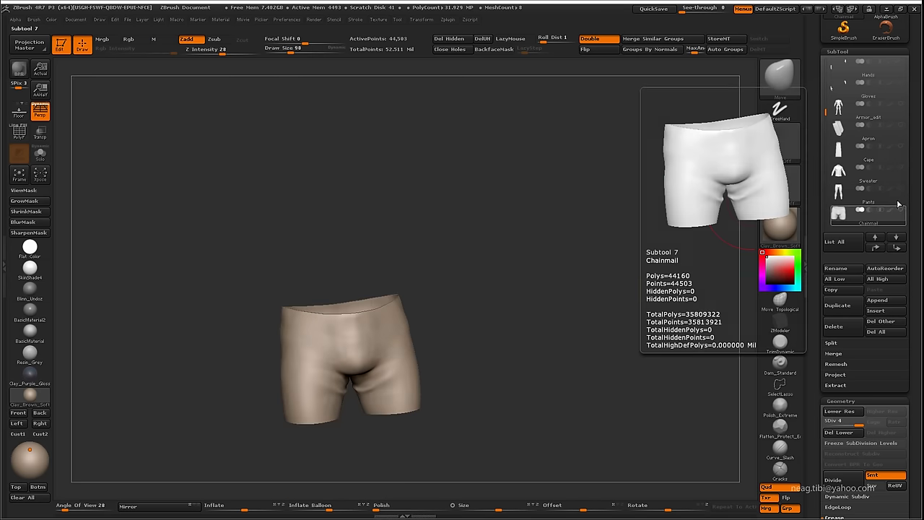
# Solo Armor_edit with its polygroup colours shown and isolate the arm armor
pyautogui.click(893, 103)
pyautogui.scroll(2, 850, 105)
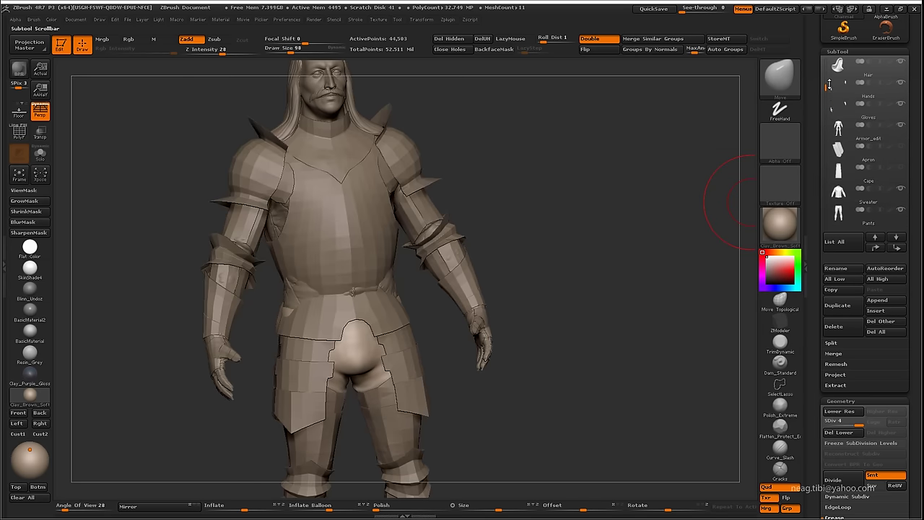
pyautogui.moveTo(477, 354)
pyautogui.mouseDown()
pyautogui.moveTo(322, 352)
pyautogui.moveTo(398, 310)
pyautogui.moveTo(385, 346)
pyautogui.mouseUp()
pyautogui.moveTo(419, 303); pyautogui.dragTo(433, 320)
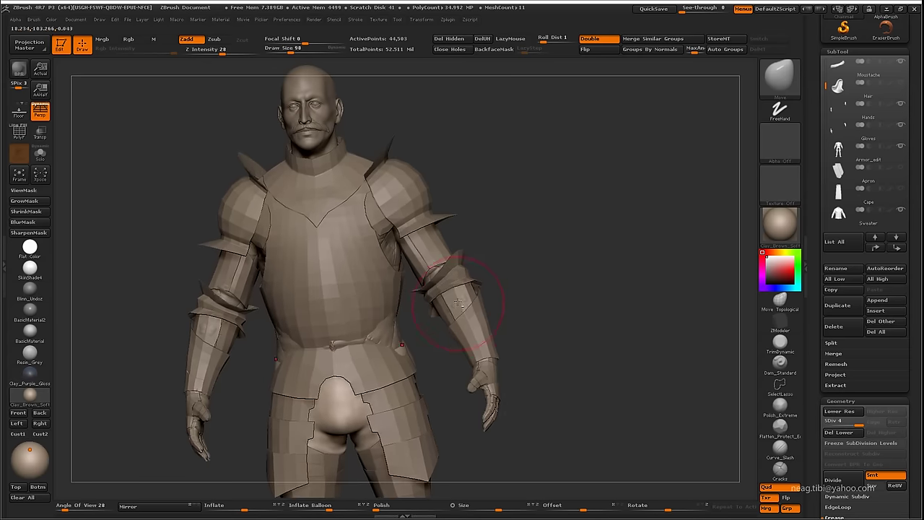
pyautogui.keyDown('alt'); pyautogui.click(462, 286); pyautogui.keyUp('alt')
pyautogui.hotkey('shift', 'f')
pyautogui.hotkey('alt', 's')
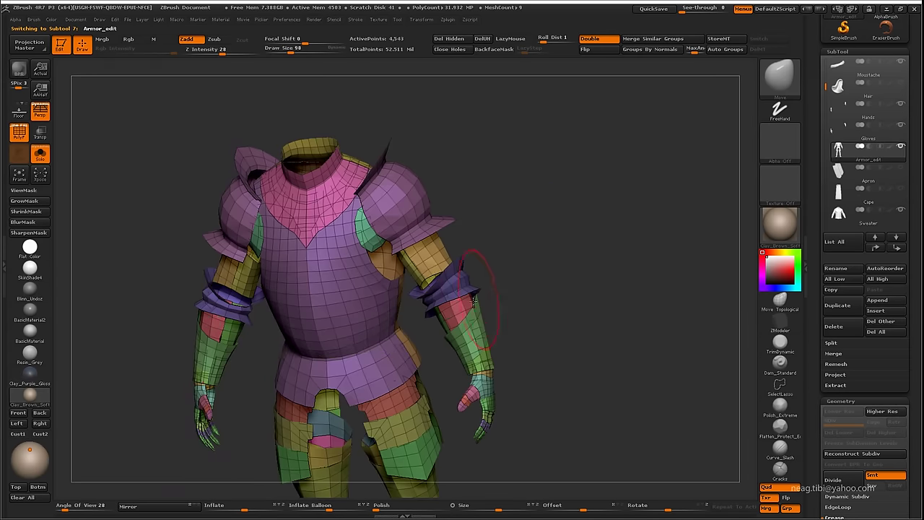
pyautogui.keyDown('alt'); pyautogui.moveTo(475, 267); pyautogui.dragTo(433, 325); pyautogui.keyUp('alt')
pyautogui.keyDown('ctrl'); pyautogui.keyDown('shift'); pyautogui.click(494, 358); pyautogui.keyUp('shift'); pyautogui.keyUp('ctrl')
pyautogui.keyDown('ctrl'); pyautogui.keyDown('shift'); pyautogui.click(495, 357); pyautogui.keyUp('shift'); pyautogui.keyUp('ctrl')
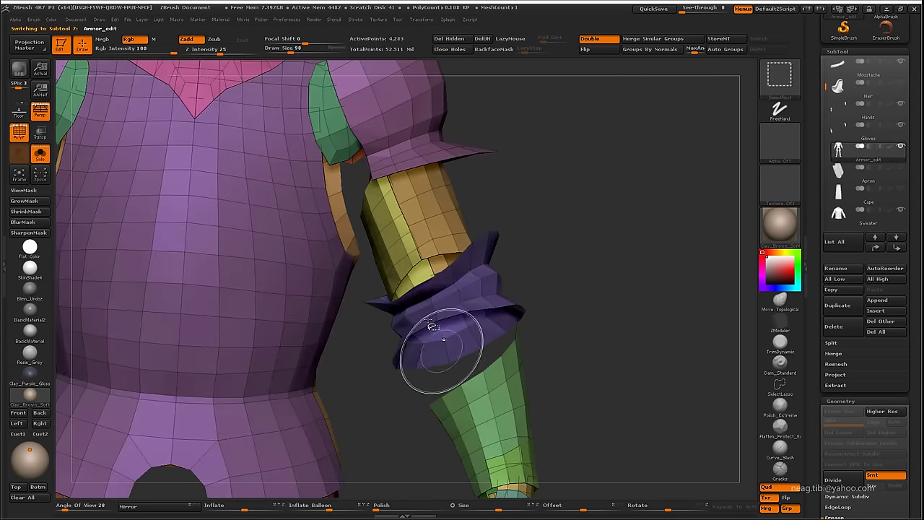
pyautogui.moveTo(454, 299)
pyautogui.mouseDown()
pyautogui.moveTo(537, 260)
pyautogui.moveTo(441, 329)
pyautogui.mouseUp()
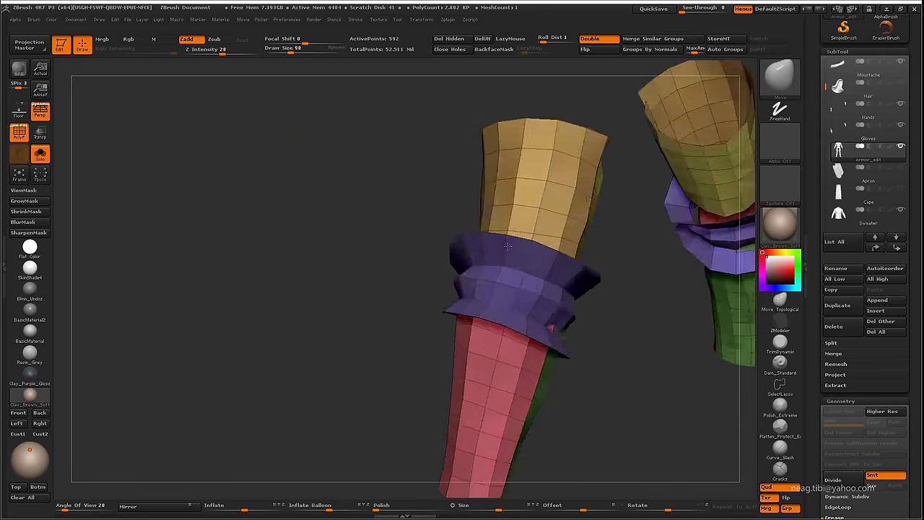
# Mask all but the purple elbow band and push its lower edge outward into a flare
pyautogui.keyDown('ctrl'); pyautogui.click(442, 295); pyautogui.keyUp('ctrl')
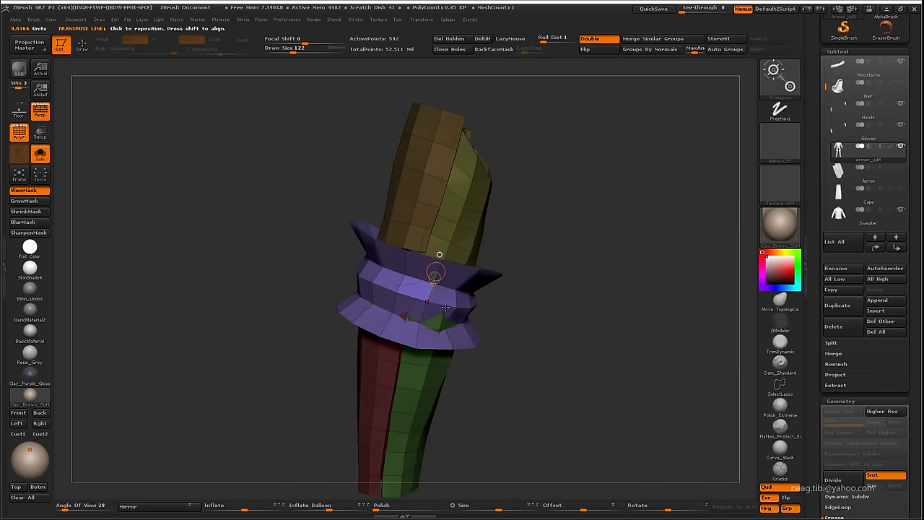
pyautogui.press('s')
pyautogui.moveTo(442, 316); pyautogui.dragTo(413, 313)
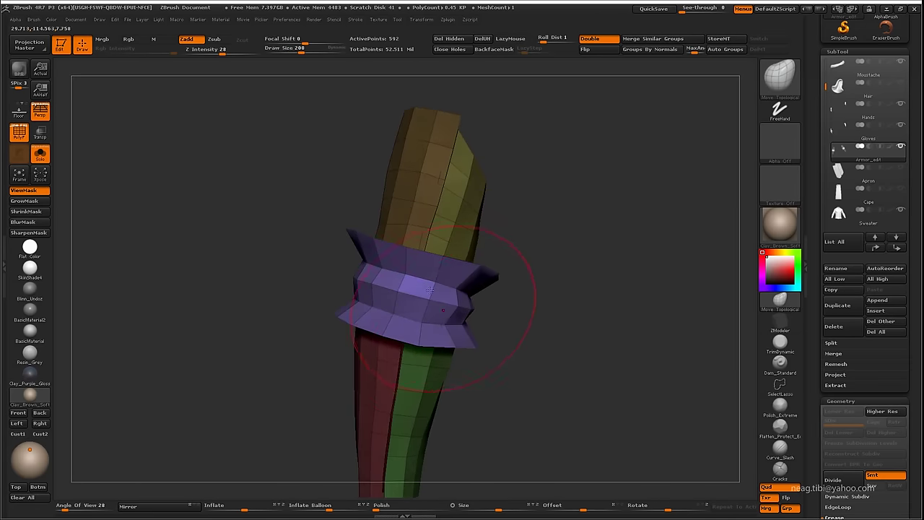
pyautogui.moveTo(354, 289); pyautogui.dragTo(327, 256)
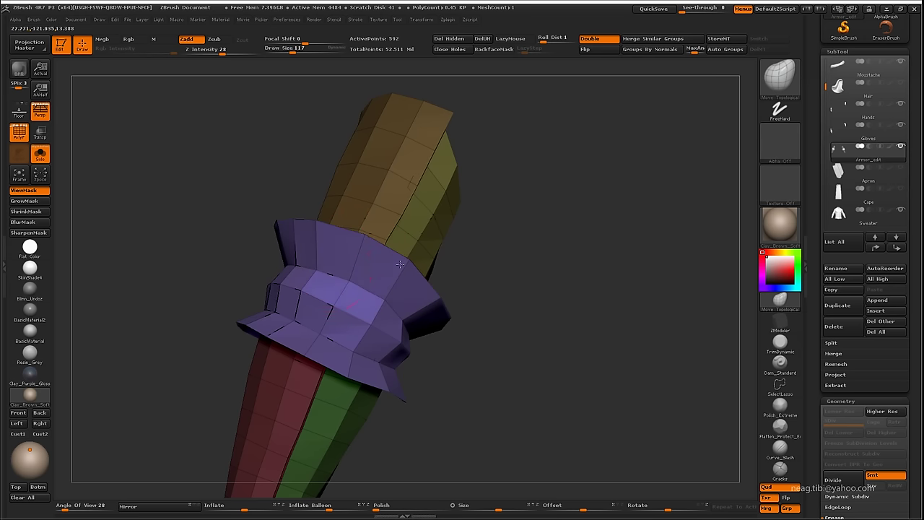
pyautogui.moveTo(400, 264); pyautogui.dragTo(316, 249)
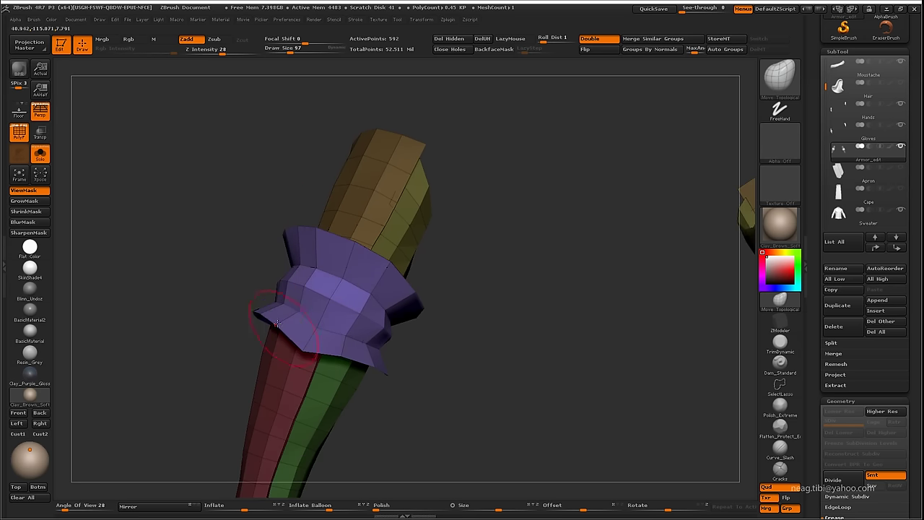
pyautogui.moveTo(277, 324); pyautogui.dragTo(286, 301)
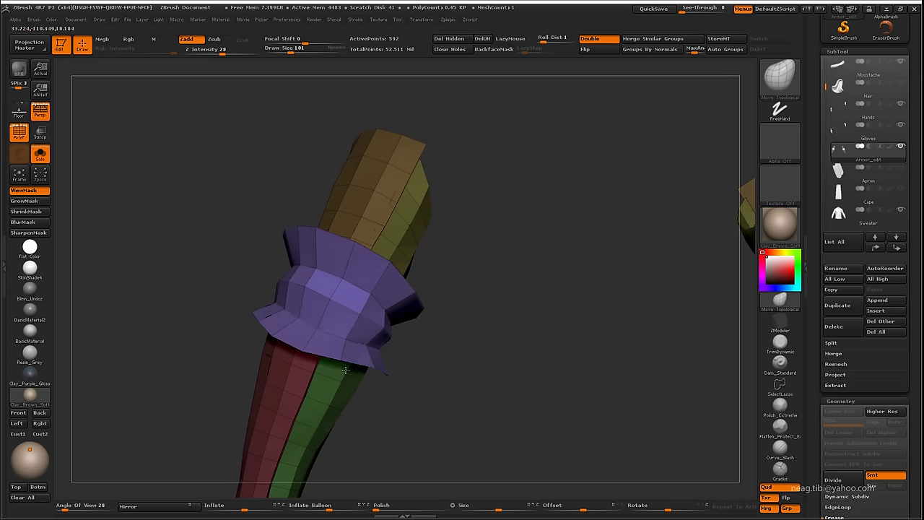
pyautogui.moveTo(326, 331)
pyautogui.mouseDown()
pyautogui.moveTo(374, 292)
pyautogui.moveTo(384, 235)
pyautogui.moveTo(410, 368)
pyautogui.mouseUp()
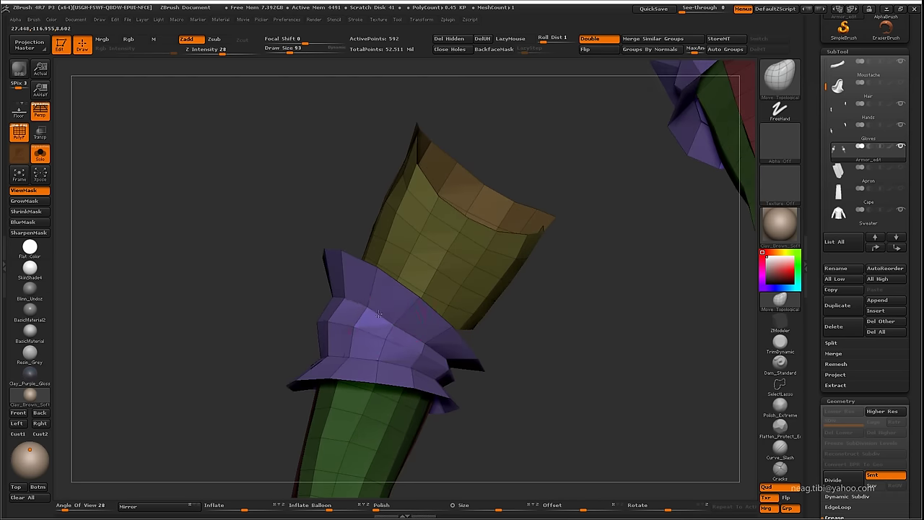
pyautogui.moveTo(379, 313)
pyautogui.mouseDown()
pyautogui.moveTo(438, 424)
pyautogui.moveTo(539, 334)
pyautogui.moveTo(407, 369)
pyautogui.moveTo(374, 434)
pyautogui.moveTo(346, 338)
pyautogui.moveTo(359, 270)
pyautogui.mouseUp()
# Compare both arms and push the brown upper-arm polygons up and to the right
pyautogui.moveTo(474, 318); pyautogui.dragTo(344, 280)
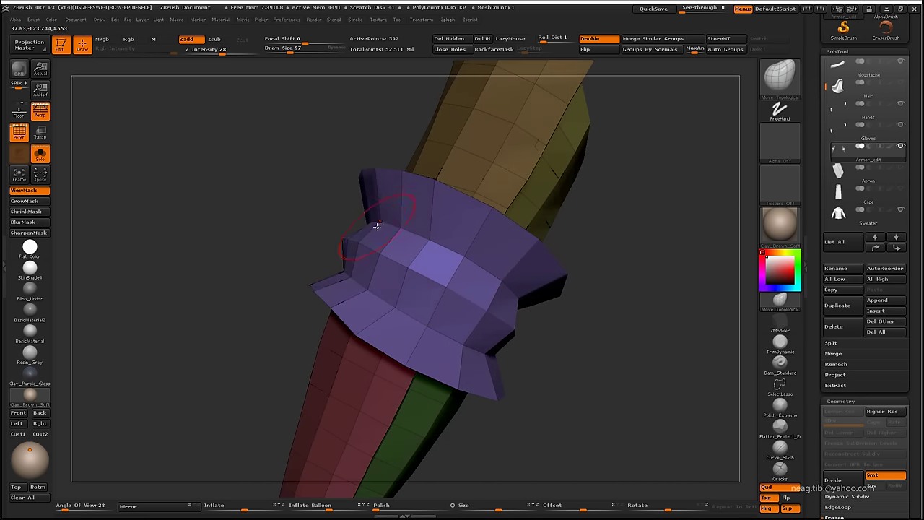
pyautogui.moveTo(458, 255)
pyautogui.mouseDown()
pyautogui.moveTo(590, 238)
pyautogui.moveTo(414, 303)
pyautogui.mouseUp()
pyautogui.keyDown('alt'); pyautogui.moveTo(473, 316); pyautogui.dragTo(545, 310); pyautogui.keyUp('alt')
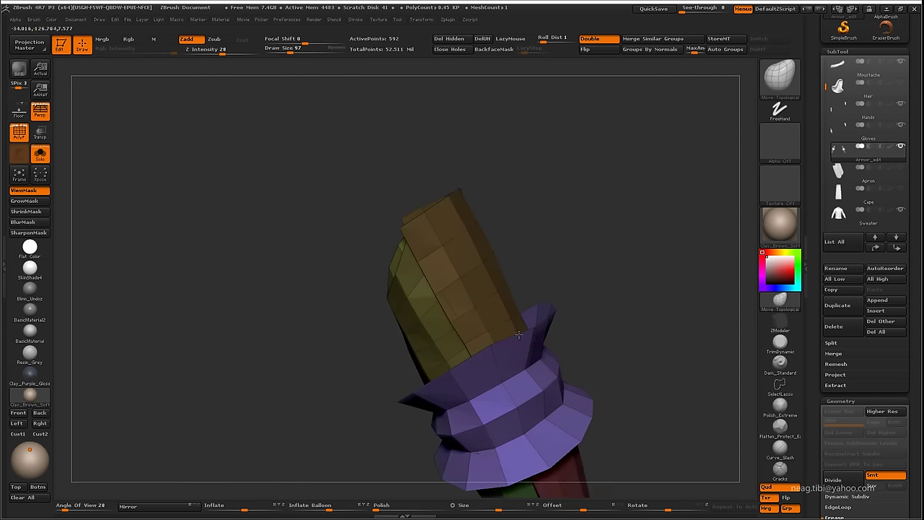
pyautogui.keyDown('alt'); pyautogui.moveTo(487, 309); pyautogui.dragTo(623, 272); pyautogui.keyUp('alt')
pyautogui.moveTo(574, 291)
pyautogui.keyDown('alt'); pyautogui.mouseDown()
pyautogui.moveTo(618, 347)
pyautogui.moveTo(656, 353)
pyautogui.moveTo(567, 352)
pyautogui.moveTo(542, 369)
pyautogui.mouseUp(); pyautogui.keyUp('alt')
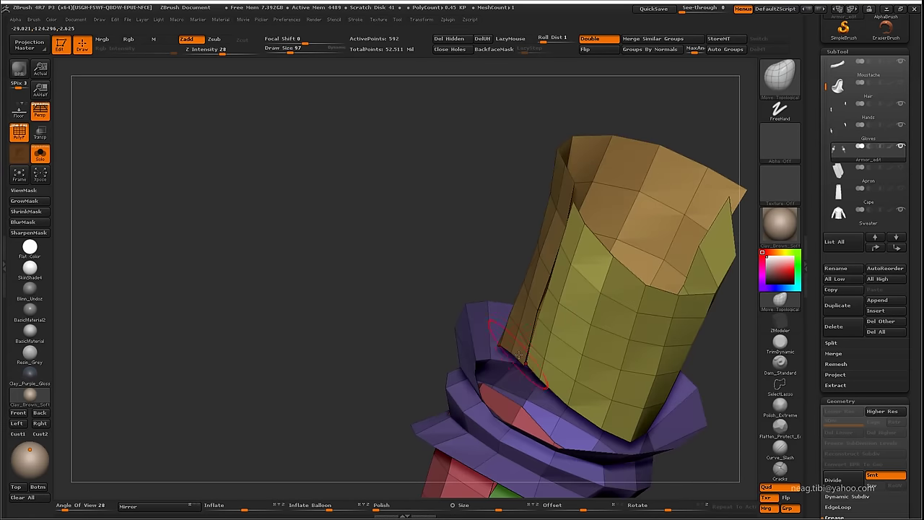
pyautogui.moveTo(555, 312); pyautogui.dragTo(577, 278)
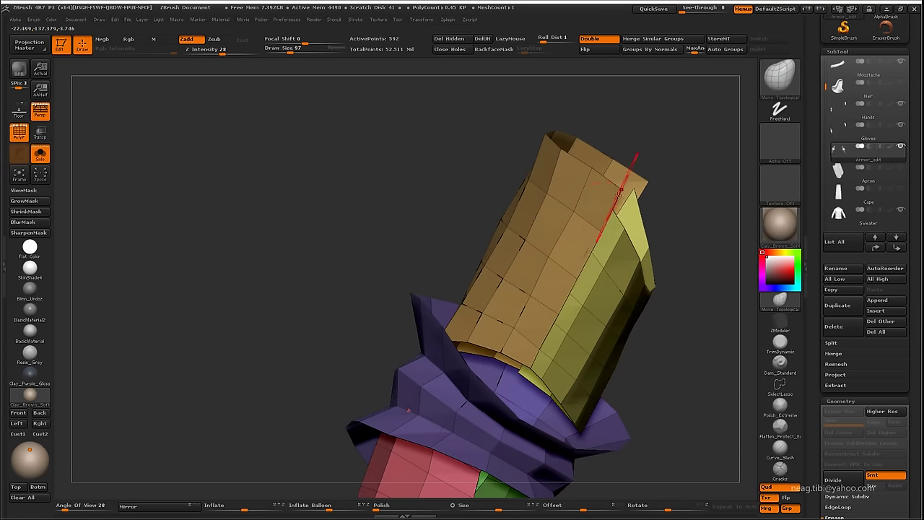
pyautogui.moveTo(605, 179)
pyautogui.mouseDown()
pyautogui.moveTo(462, 311)
pyautogui.moveTo(409, 384)
pyautogui.mouseUp()
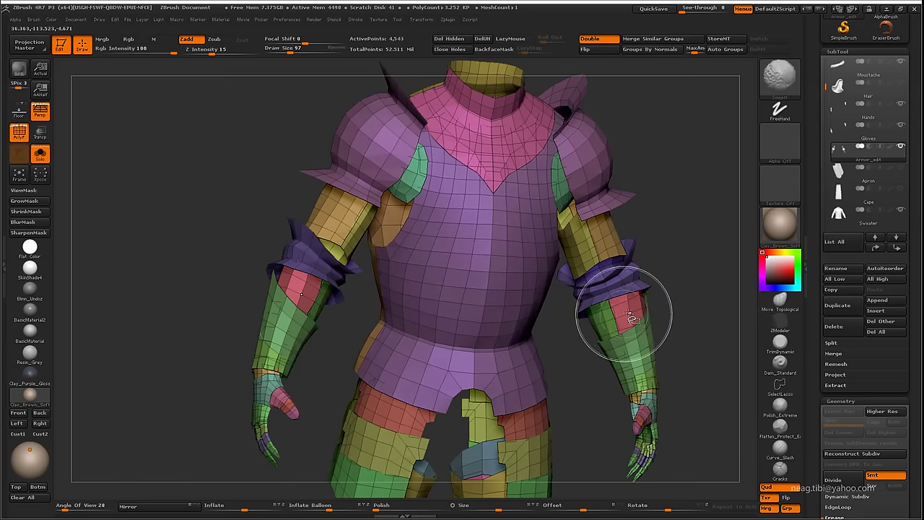
# Isolate the two red forearm guard groups and Split Hidden them into their own subtool
pyautogui.keyDown('ctrl'); pyautogui.keyDown('shift'); pyautogui.click(627, 318); pyautogui.keyUp('shift'); pyautogui.keyUp('ctrl')
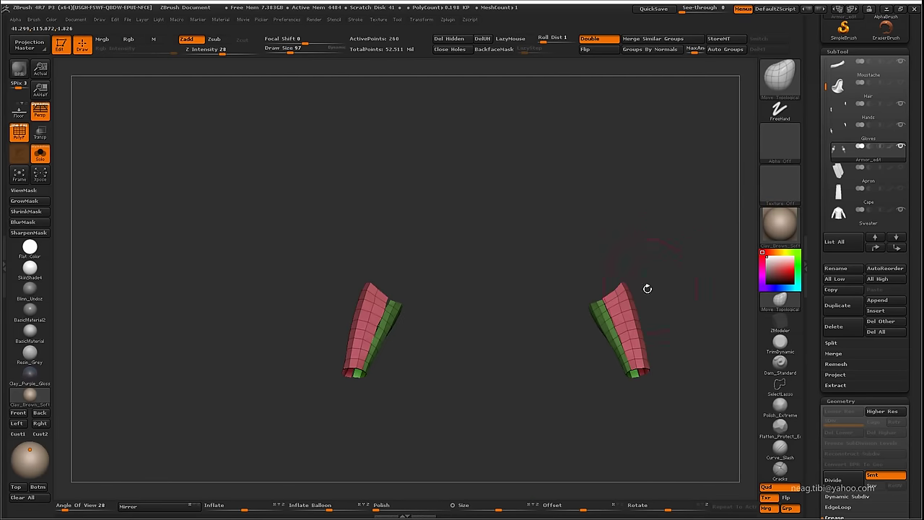
pyautogui.click(832, 343)
pyautogui.click(842, 353)
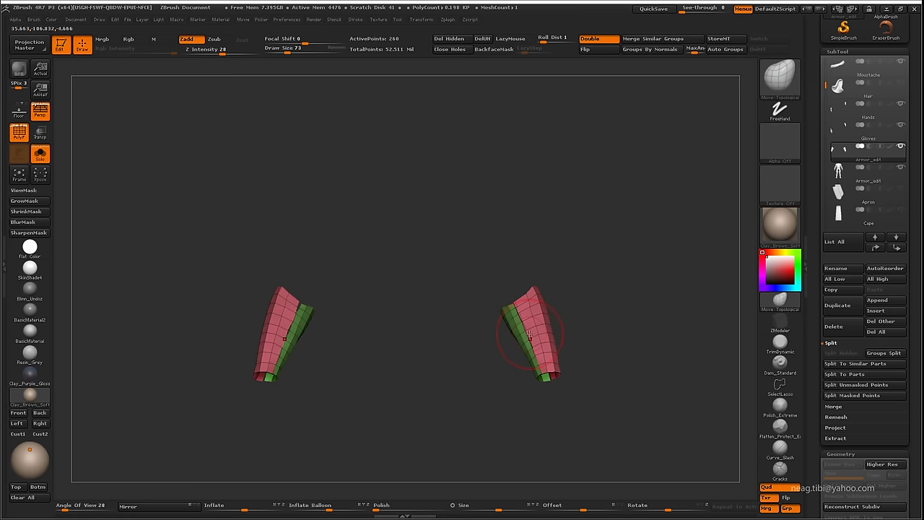
pyautogui.keyDown('ctrl'); pyautogui.keyDown('alt'); pyautogui.keyDown('shift'); pyautogui.moveTo(316, 421); pyautogui.dragTo(176, 289); pyautogui.keyUp('shift'); pyautogui.keyUp('alt'); pyautogui.keyUp('ctrl')
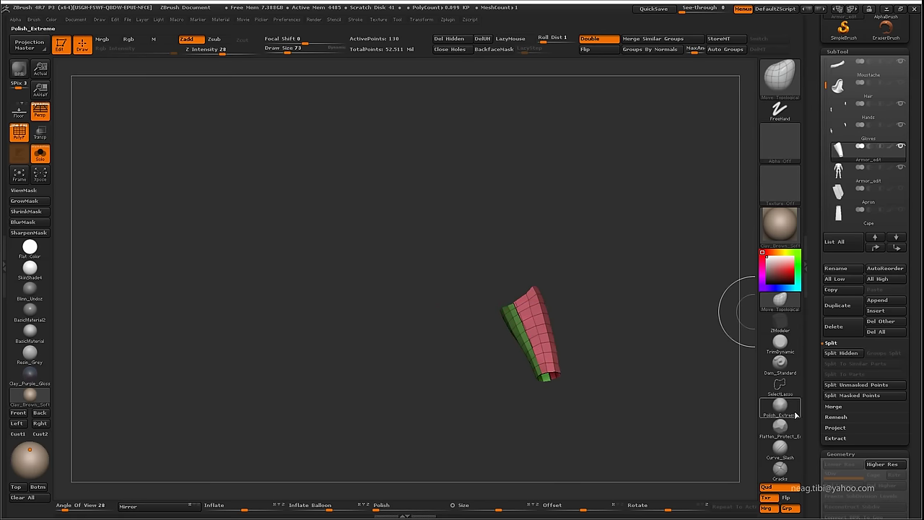
pyautogui.click(831, 343)
# Merge the forearm subtool back down into Armor_edit, confirming the non-undoable merge
pyautogui.click(834, 353)
pyautogui.click(845, 364)
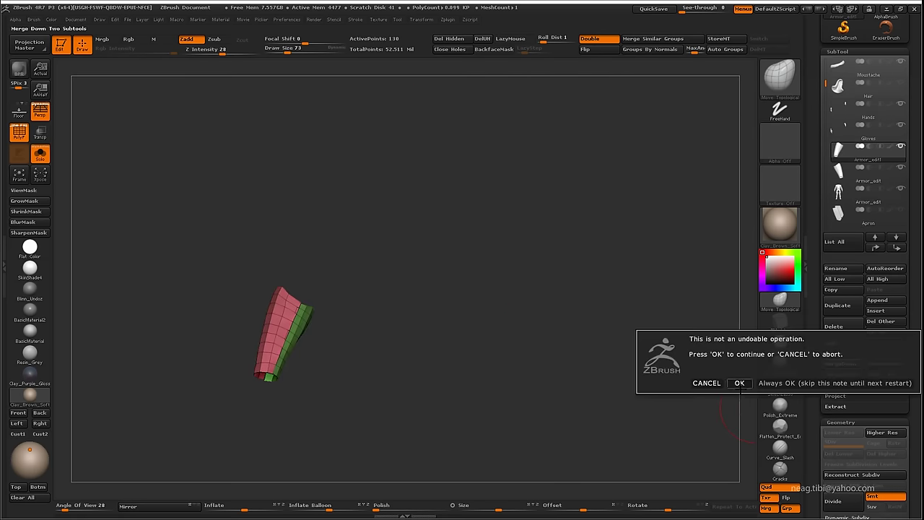
pyautogui.click(740, 382)
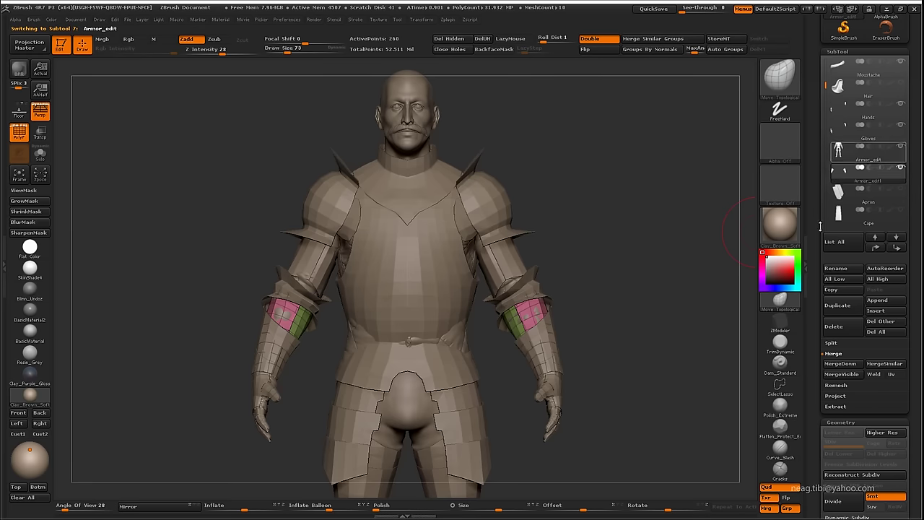
pyautogui.click(845, 364)
# Finish the merge and isolate the forearm guard polygroup, turning it to expose its bottom end
pyautogui.click(739, 384)
pyautogui.hotkey('ctrl', 'shift')
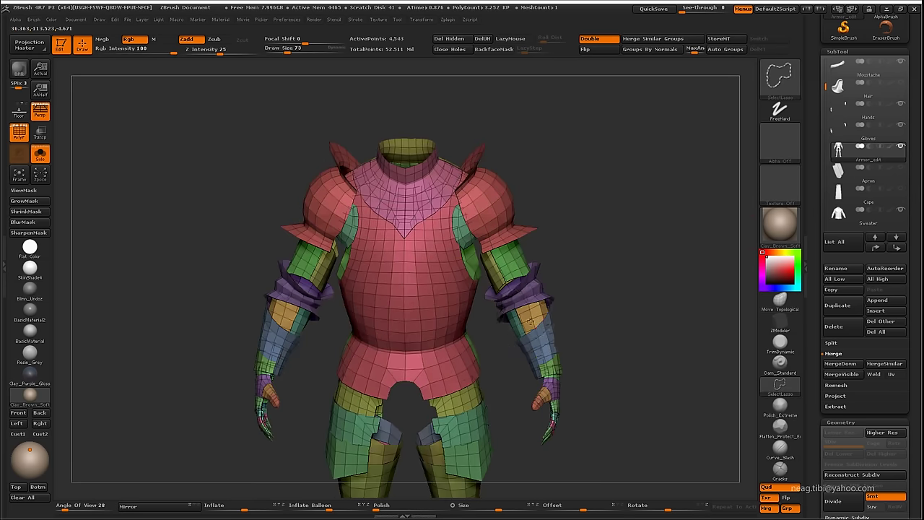
pyautogui.keyDown('ctrl'); pyautogui.keyDown('shift'); pyautogui.click(521, 332); pyautogui.keyUp('shift'); pyautogui.keyUp('ctrl')
pyautogui.moveTo(546, 348); pyautogui.dragTo(569, 408)
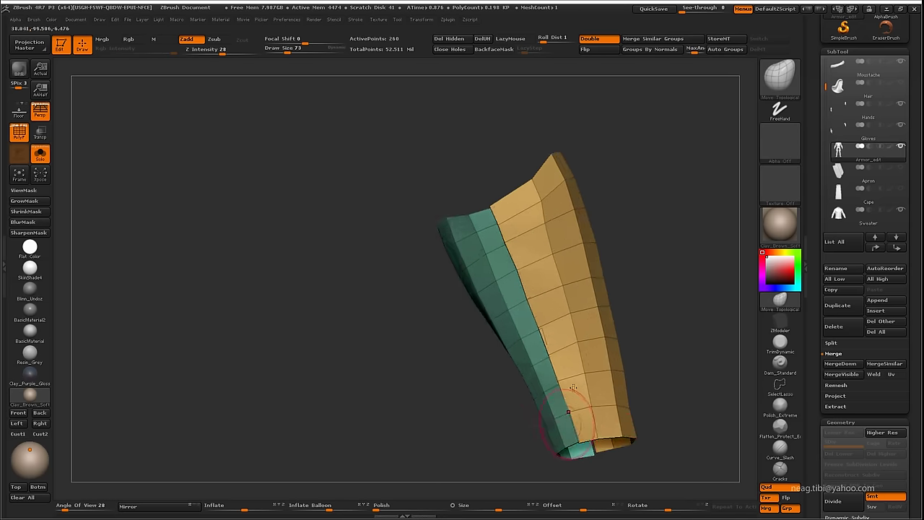
pyautogui.moveTo(563, 369); pyautogui.dragTo(459, 307)
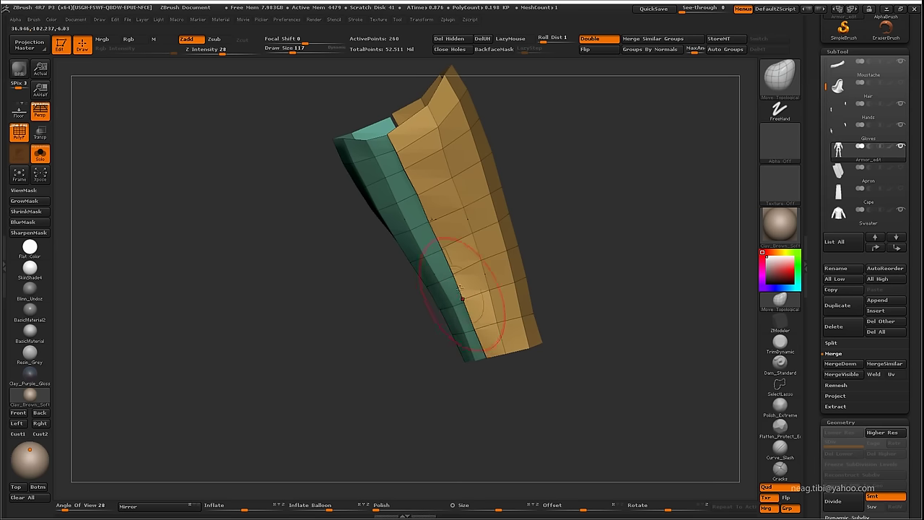
pyautogui.moveTo(461, 298); pyautogui.dragTo(459, 278)
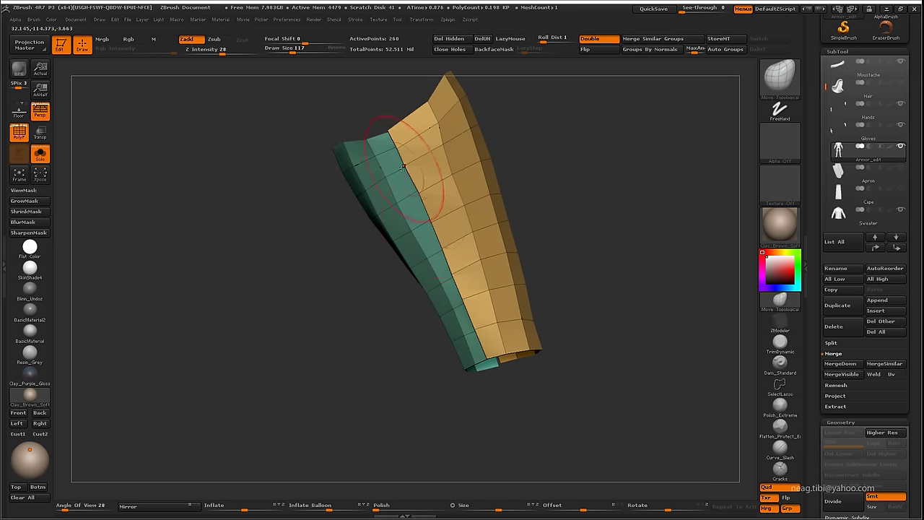
pyautogui.scroll(3, 403, 168)
pyautogui.scroll(-2, 402, 165)
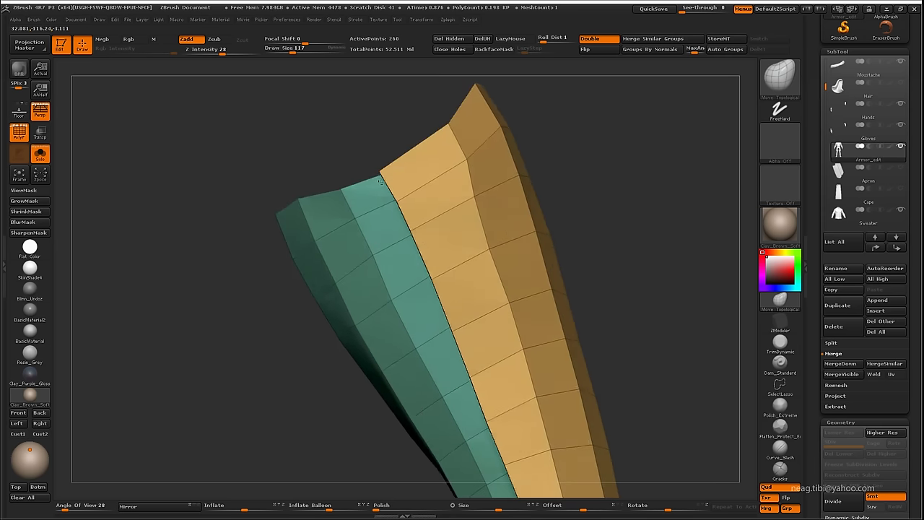
pyautogui.scroll(-2, 398, 186)
pyautogui.moveTo(398, 186)
pyautogui.mouseDown()
pyautogui.moveTo(286, 350)
pyautogui.moveTo(268, 404)
pyautogui.mouseUp()
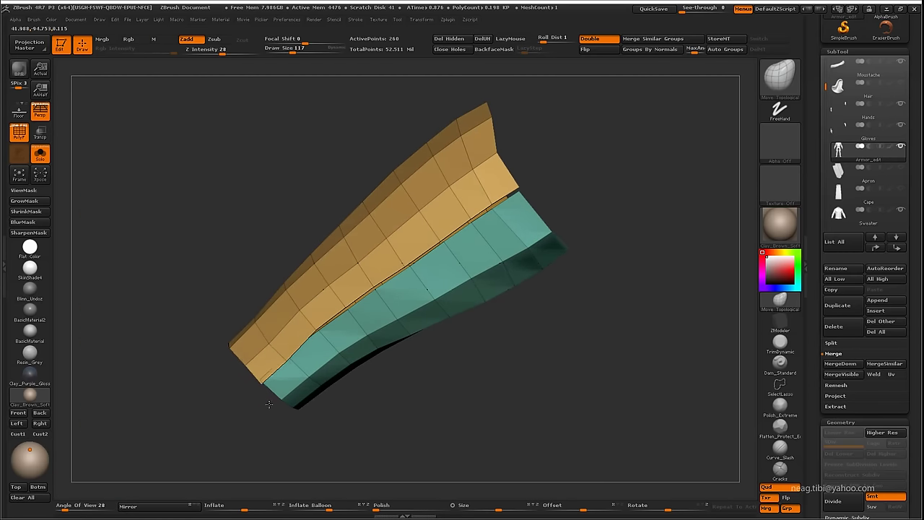
# Pull the orange-teal boundary toward the upper right with Move Topological and smooth it
pyautogui.moveTo(308, 331); pyautogui.dragTo(375, 296)
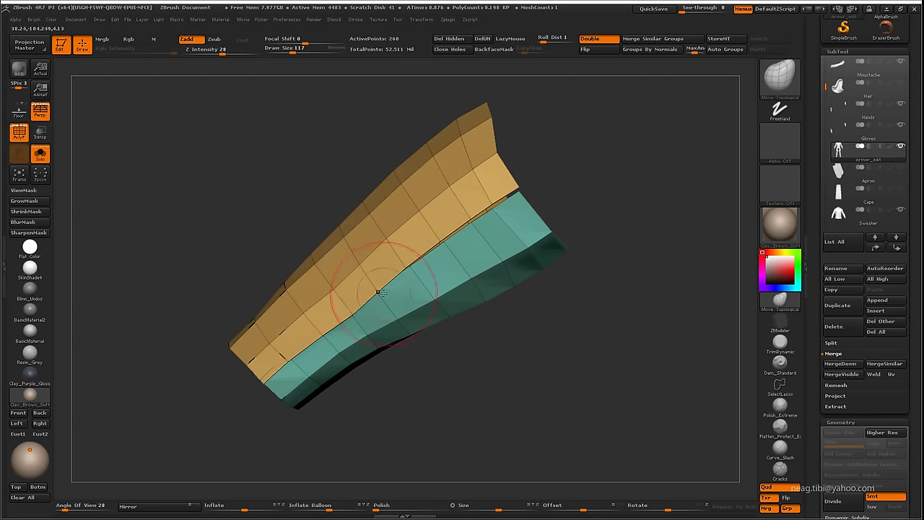
pyautogui.press(']')
pyautogui.press('space')
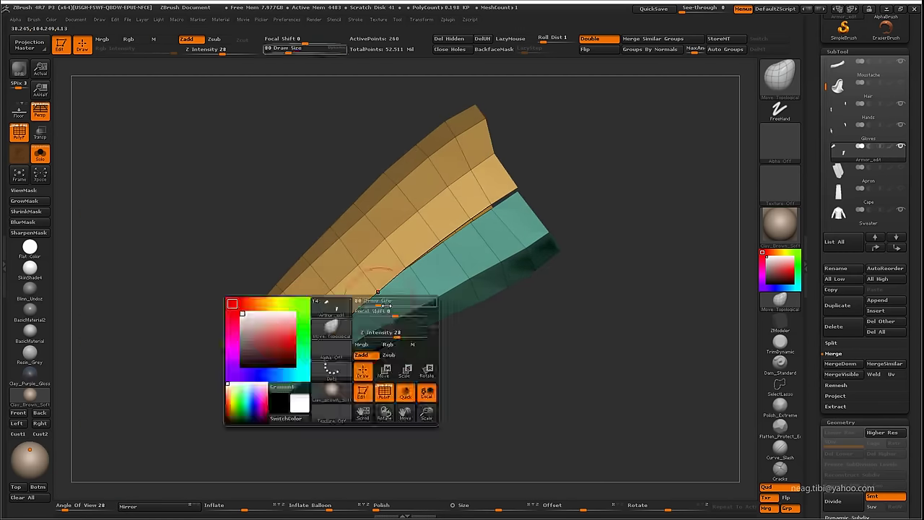
pyautogui.moveTo(415, 273); pyautogui.dragTo(509, 230)
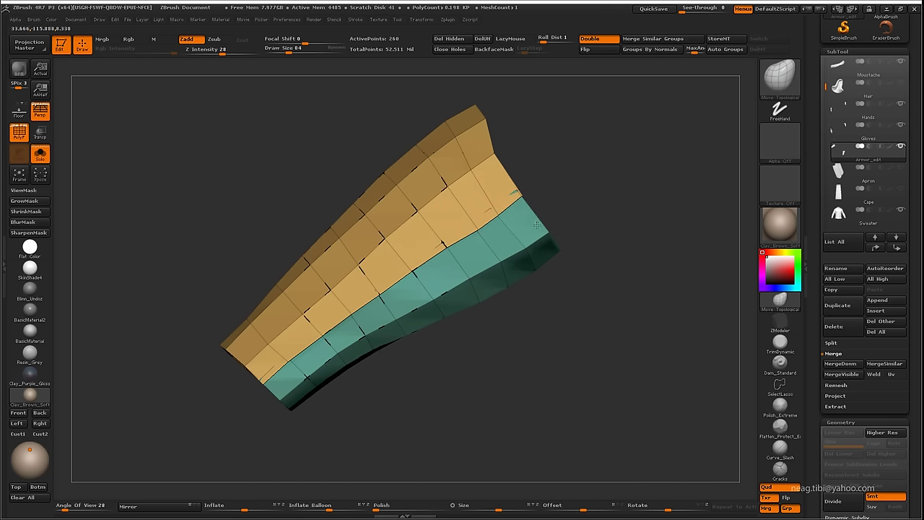
pyautogui.moveTo(498, 216); pyautogui.dragTo(476, 233)
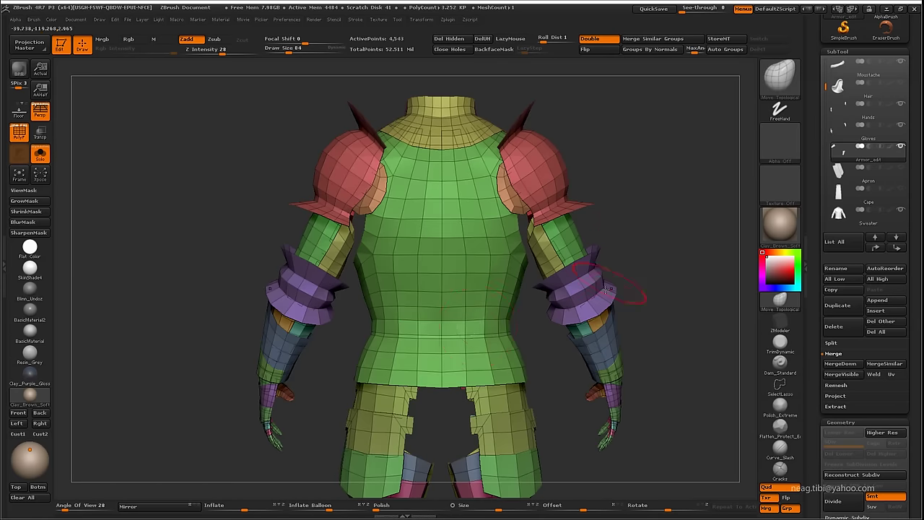
# Turn the armor to a straight front view and isolate the two purple elbow cuff pieces
pyautogui.moveTo(464, 338)
pyautogui.mouseDown()
pyautogui.moveTo(368, 400)
pyautogui.moveTo(559, 287)
pyautogui.moveTo(439, 271)
pyautogui.moveTo(423, 226)
pyautogui.moveTo(580, 270)
pyautogui.moveTo(462, 307)
pyautogui.moveTo(453, 251)
pyautogui.moveTo(490, 307)
pyautogui.mouseUp()
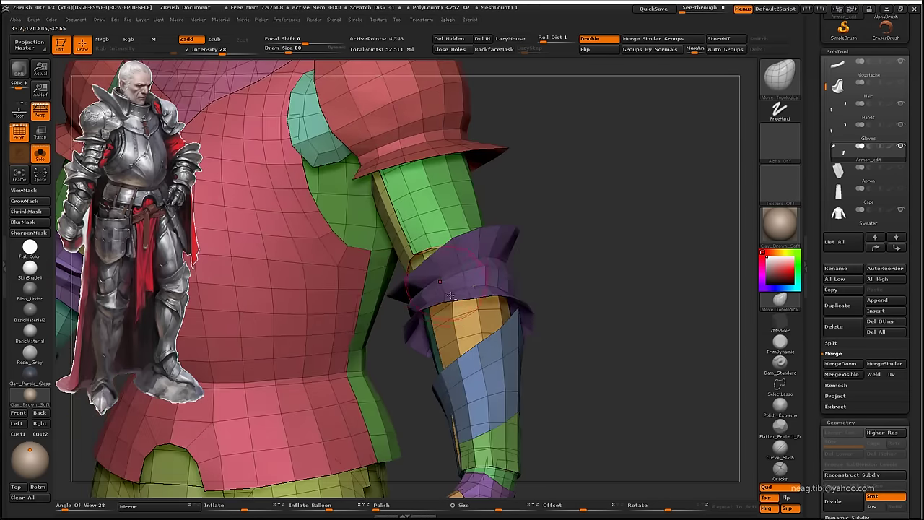
pyautogui.press('f')
pyautogui.moveTo(503, 256)
pyautogui.keyDown('shift'); pyautogui.mouseDown()
pyautogui.moveTo(535, 254)
pyautogui.moveTo(440, 329)
pyautogui.moveTo(381, 330)
pyautogui.mouseUp(); pyautogui.keyUp('shift')
pyautogui.keyDown('ctrl'); pyautogui.keyDown('shift'); pyautogui.click(419, 339); pyautogui.keyUp('shift'); pyautogui.keyUp('ctrl')
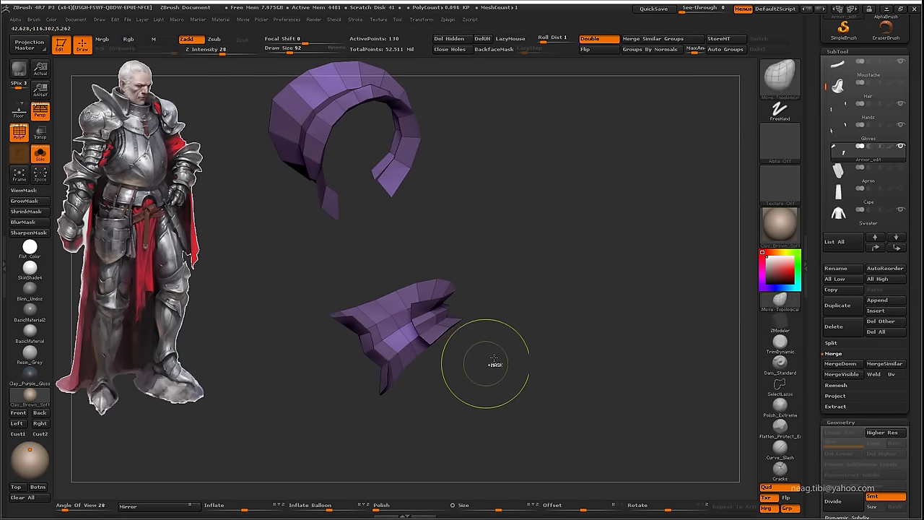
# Hide all of Armor_edit except one purple lower-leg armour piece
pyautogui.keyDown('ctrl'); pyautogui.keyDown('shift'); pyautogui.click(584, 299); pyautogui.keyUp('shift'); pyautogui.keyUp('ctrl')
pyautogui.moveTo(584, 299)
pyautogui.mouseDown()
pyautogui.moveTo(646, 298)
pyautogui.moveTo(584, 270)
pyautogui.moveTo(405, 320)
pyautogui.mouseUp()
pyautogui.keyDown('ctrl'); pyautogui.keyDown('shift'); pyautogui.click(396, 352); pyautogui.keyUp('shift'); pyautogui.keyUp('ctrl')
pyautogui.keyDown('ctrl'); pyautogui.keyDown('shift'); pyautogui.click(395, 352); pyautogui.keyUp('shift'); pyautogui.keyUp('ctrl')
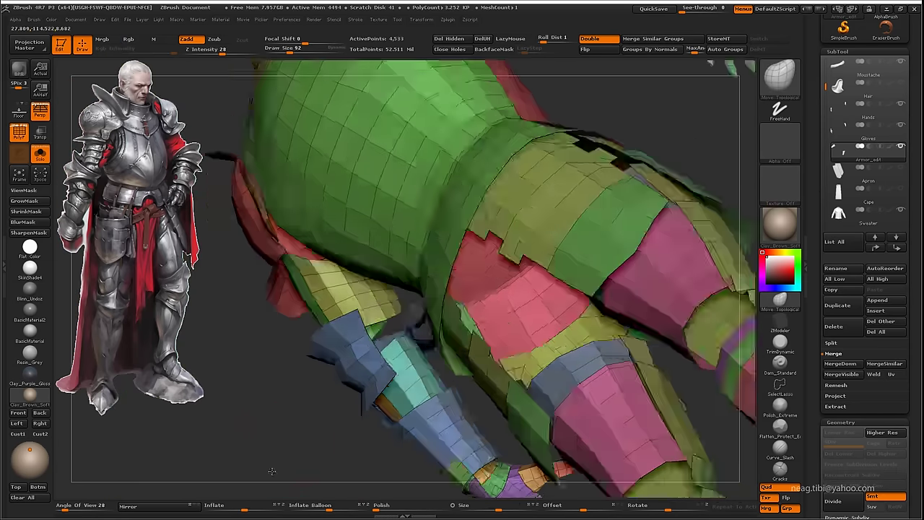
pyautogui.moveTo(395, 352)
pyautogui.mouseDown()
pyautogui.moveTo(625, 328)
pyautogui.moveTo(501, 268)
pyautogui.mouseUp()
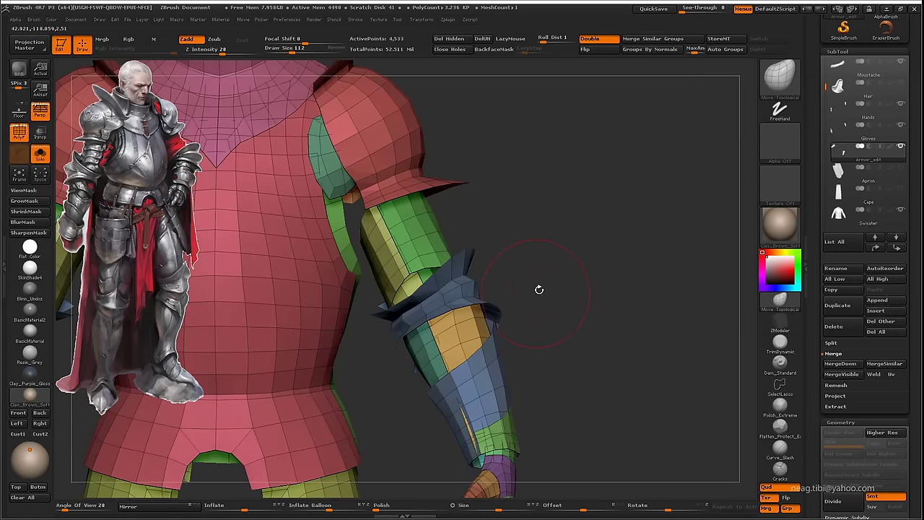
pyautogui.press(']')
pyautogui.moveTo(556, 324)
pyautogui.mouseDown()
pyautogui.moveTo(535, 246)
pyautogui.moveTo(497, 255)
pyautogui.moveTo(347, 226)
pyautogui.moveTo(295, 332)
pyautogui.mouseUp()
pyautogui.press('f')
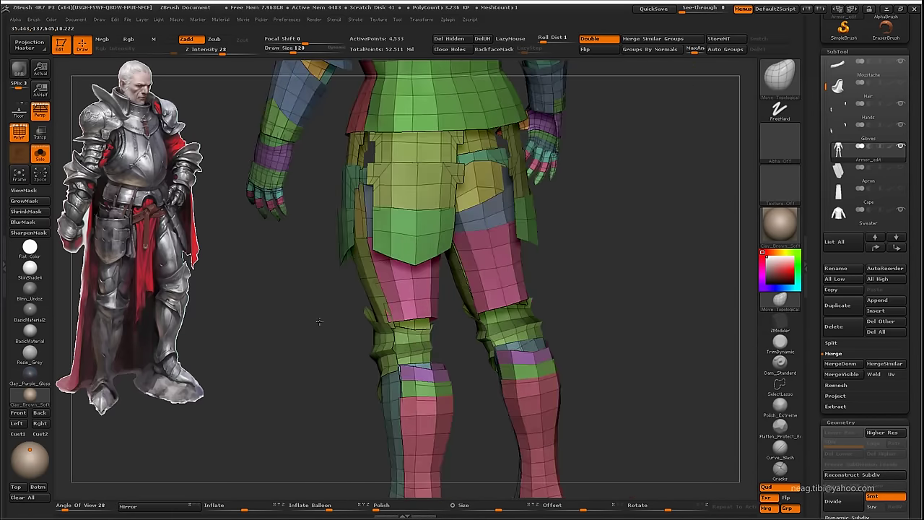
pyautogui.moveTo(295, 331); pyautogui.dragTo(301, 326)
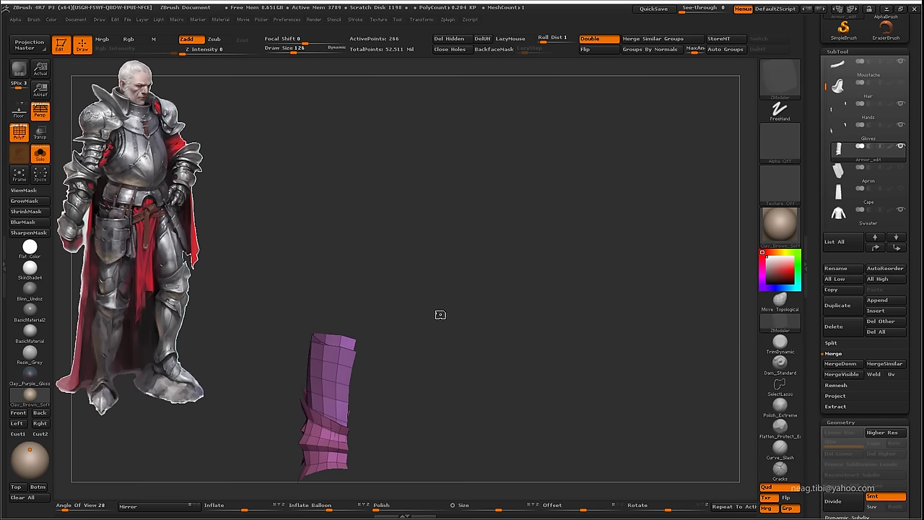
# Unhide the whole Armor_edit mesh and frame both legs
pyautogui.moveTo(440, 315)
pyautogui.keyDown('alt'); pyautogui.mouseDown()
pyautogui.moveTo(580, 330)
pyautogui.moveTo(561, 384)
pyautogui.moveTo(585, 382)
pyautogui.moveTo(422, 319)
pyautogui.mouseUp(); pyautogui.keyUp('alt')
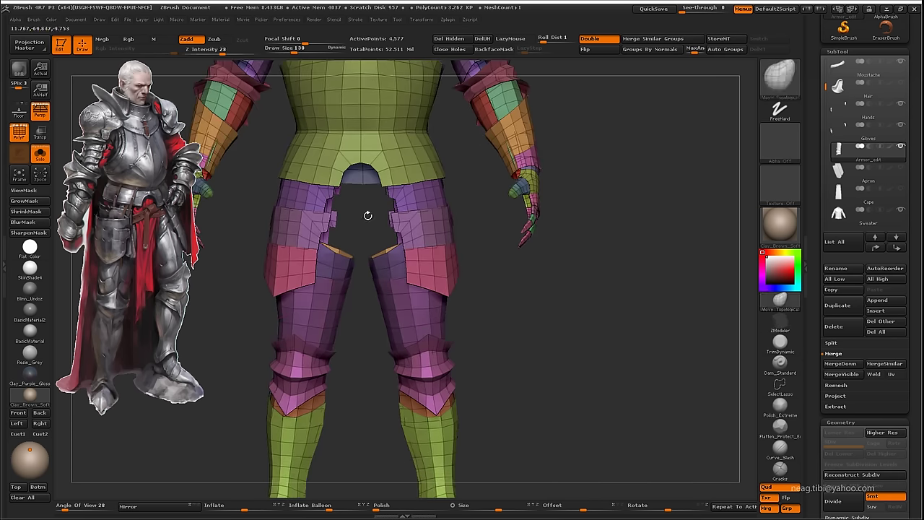
pyautogui.moveTo(367, 213)
pyautogui.keyDown('alt'); pyautogui.mouseDown()
pyautogui.moveTo(461, 315)
pyautogui.moveTo(423, 317)
pyautogui.mouseUp(); pyautogui.keyUp('alt')
pyautogui.moveTo(456, 249)
pyautogui.keyDown('alt'); pyautogui.mouseDown()
pyautogui.moveTo(472, 320)
pyautogui.moveTo(370, 344)
pyautogui.moveTo(282, 399)
pyautogui.moveTo(329, 376)
pyautogui.moveTo(338, 341)
pyautogui.moveTo(345, 368)
pyautogui.moveTo(263, 351)
pyautogui.moveTo(505, 332)
pyautogui.moveTo(498, 325)
pyautogui.moveTo(452, 317)
pyautogui.moveTo(443, 351)
pyautogui.moveTo(510, 381)
pyautogui.moveTo(428, 421)
pyautogui.moveTo(393, 372)
pyautogui.moveTo(447, 307)
pyautogui.mouseUp(); pyautogui.keyUp('alt')
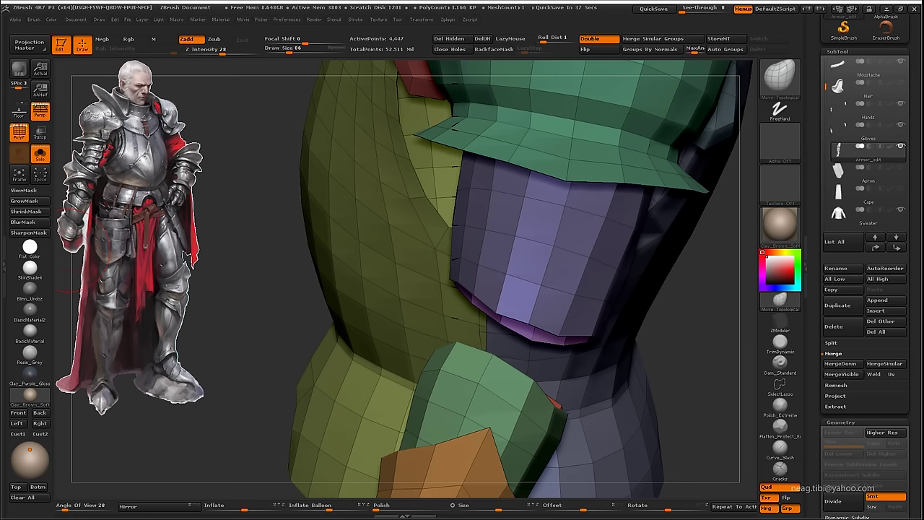
# Extend the green arm guard's top rows with ZModeler's QMesh polygon action
pyautogui.moveTo(411, 234); pyautogui.dragTo(455, 263)
pyautogui.moveTo(411, 384); pyautogui.dragTo(398, 373)
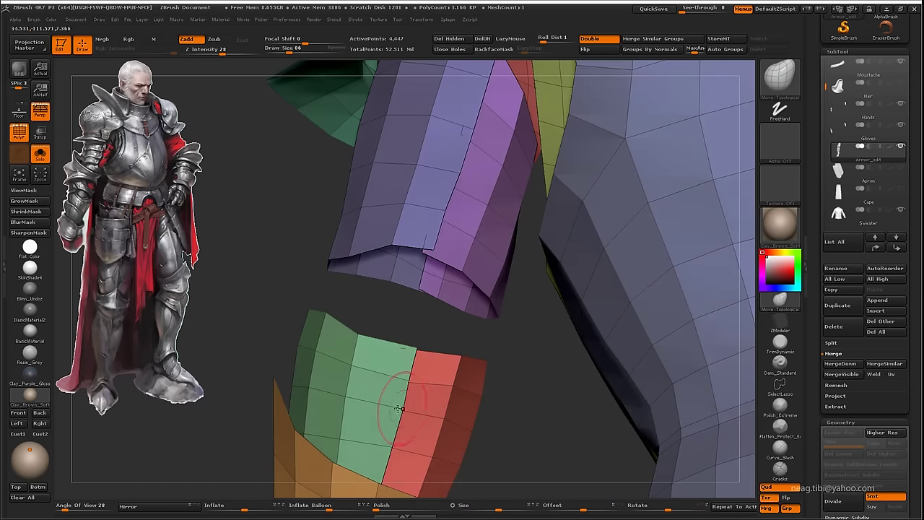
pyautogui.moveTo(392, 409); pyautogui.dragTo(361, 333)
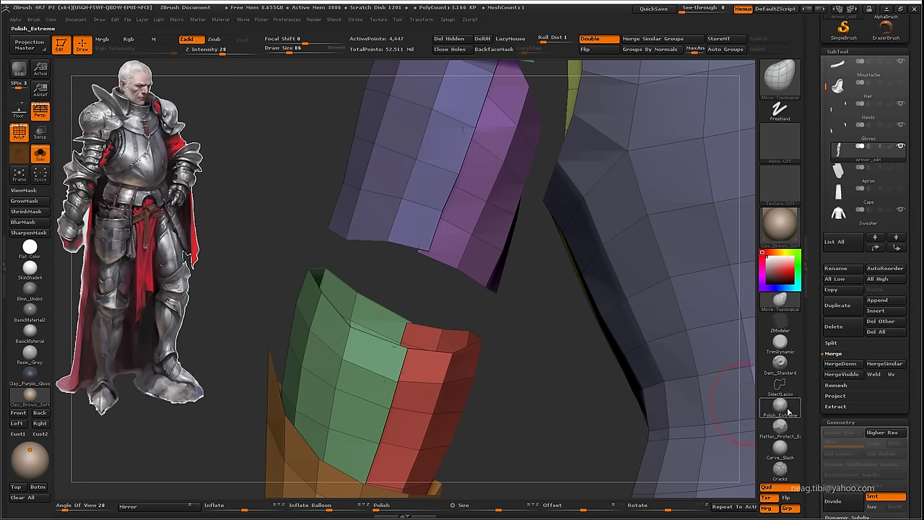
pyautogui.click(780, 320)
pyautogui.press('space')
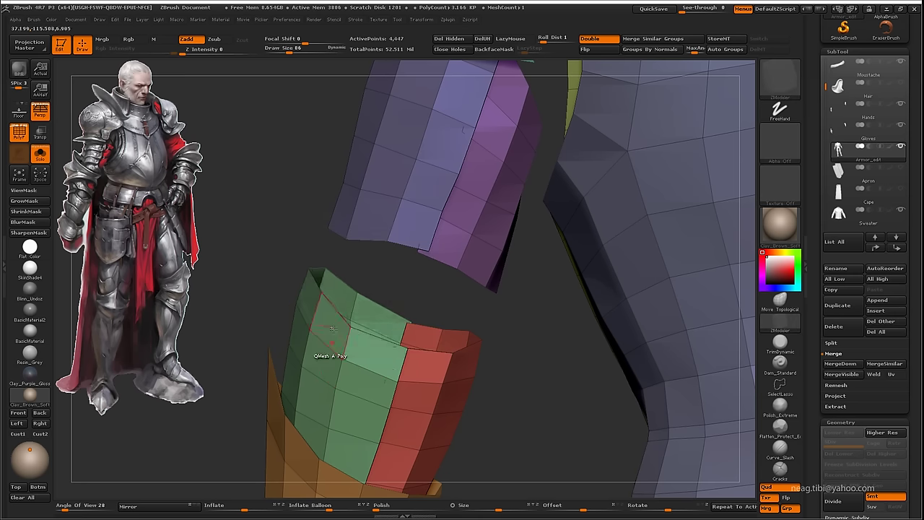
pyautogui.moveTo(333, 329); pyautogui.dragTo(330, 309)
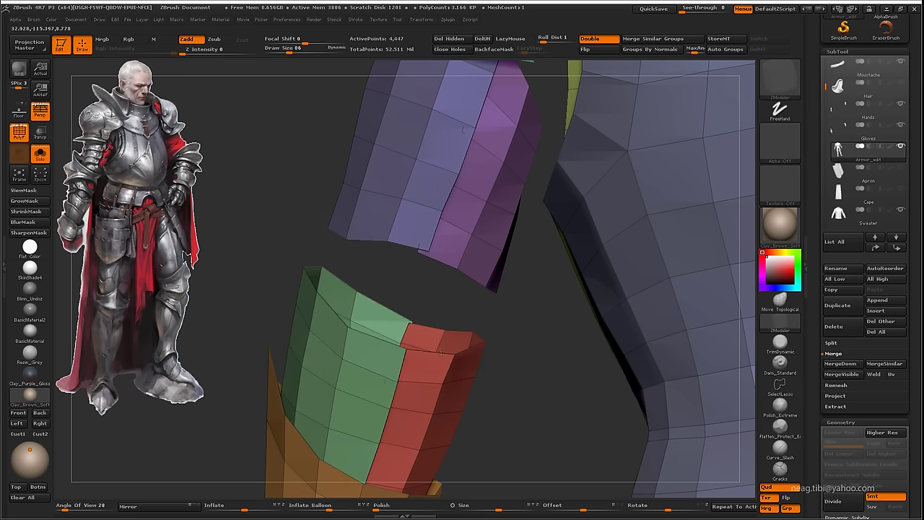
pyautogui.moveTo(441, 353)
pyautogui.mouseDown()
pyautogui.moveTo(508, 334)
pyautogui.moveTo(289, 323)
pyautogui.moveTo(383, 301)
pyautogui.moveTo(528, 320)
pyautogui.moveTo(525, 337)
pyautogui.moveTo(520, 274)
pyautogui.mouseUp()
# Duplicate the armour as Armor_edit1 and isolate its purple upper-arm polygroup
pyautogui.click(838, 305)
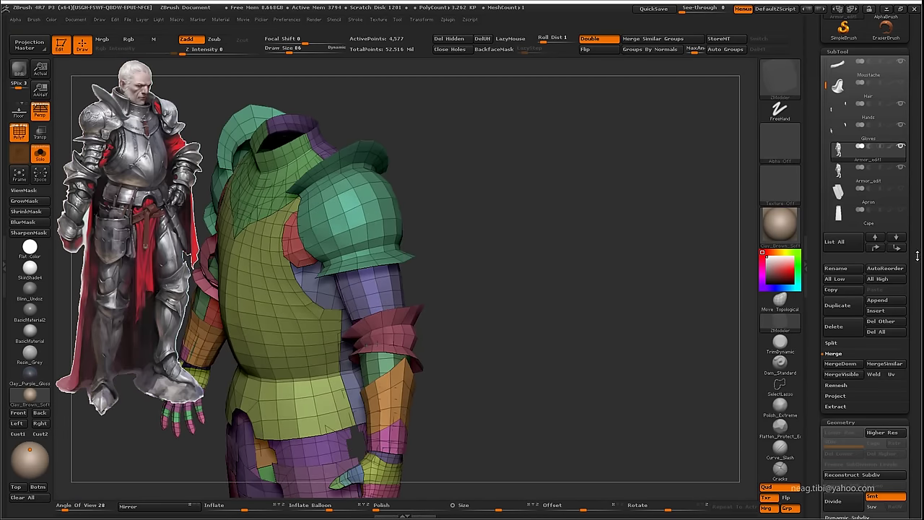
pyautogui.click(896, 247)
pyautogui.moveTo(470, 303); pyautogui.dragTo(413, 309)
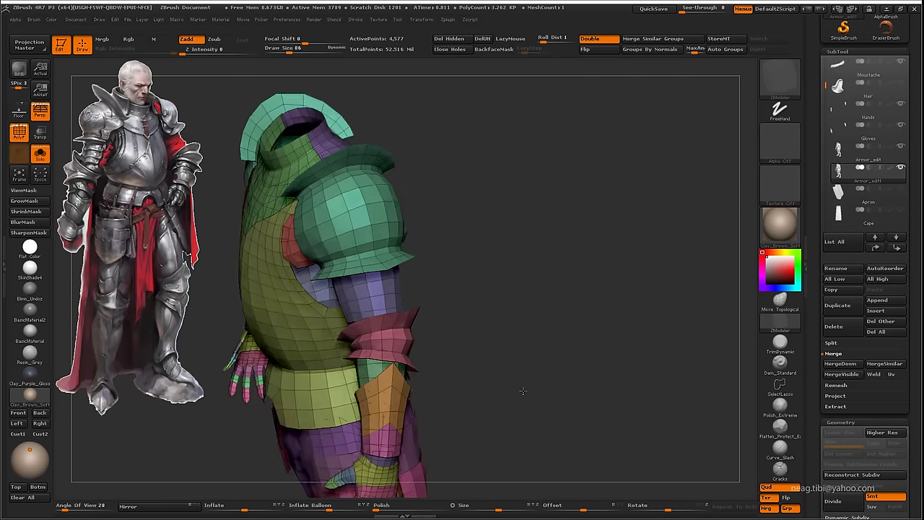
pyautogui.keyDown('ctrl'); pyautogui.keyDown('shift'); pyautogui.click(385, 311); pyautogui.keyUp('shift'); pyautogui.keyUp('ctrl')
pyautogui.keyDown('ctrl'); pyautogui.keyDown('shift'); pyautogui.click(488, 323); pyautogui.keyUp('shift'); pyautogui.keyUp('ctrl')
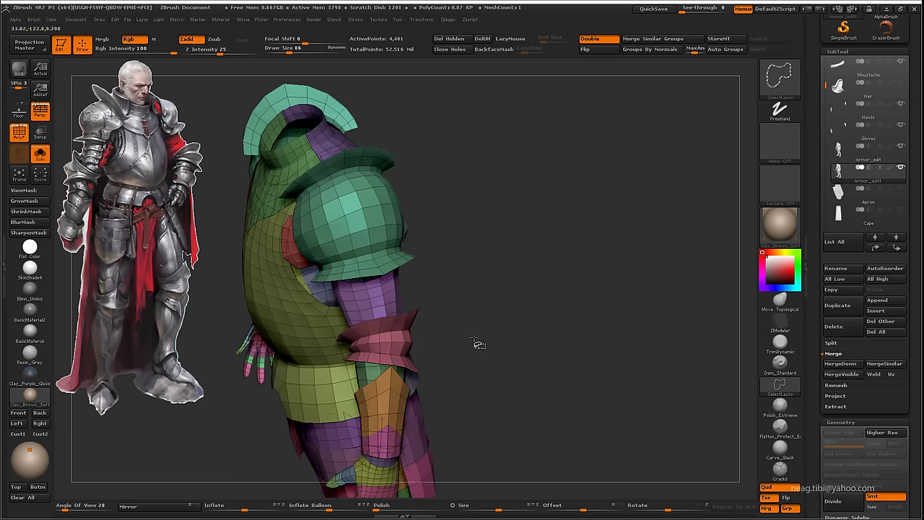
# Toggle Solo to compare the isolated purple pieces against the full character
pyautogui.hotkey('ctrl', 'z')
pyautogui.press('b')
pyautogui.press('z')
pyautogui.press('m')
pyautogui.hotkey('alt', 'shift', 's')
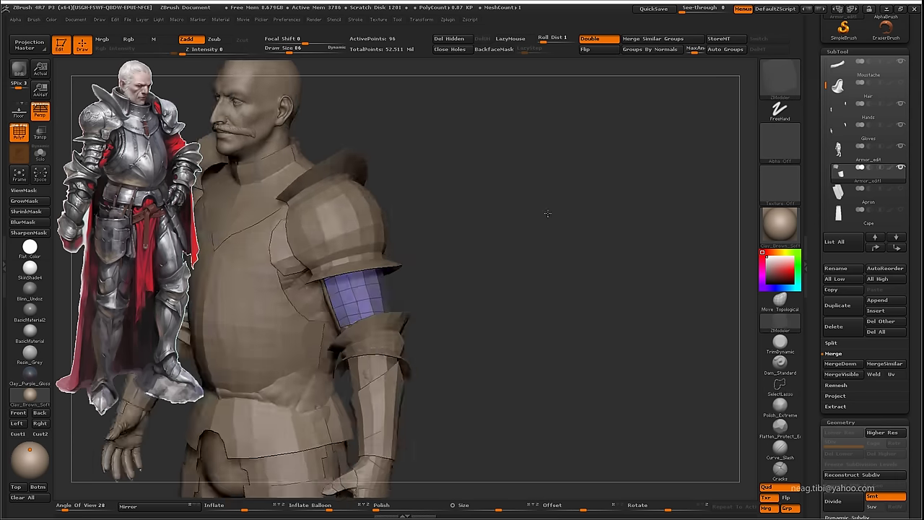
pyautogui.press('w')
pyautogui.press('q')
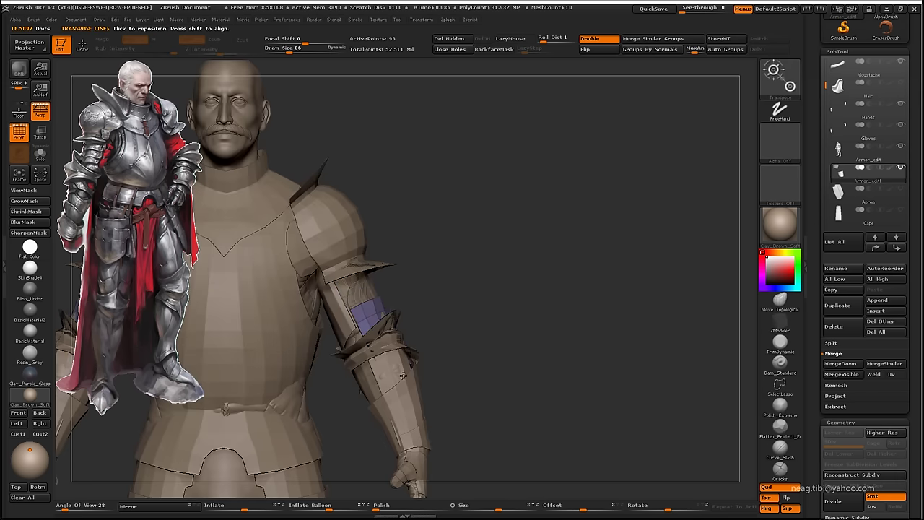
pyautogui.hotkey('alt', 'shift', 's')
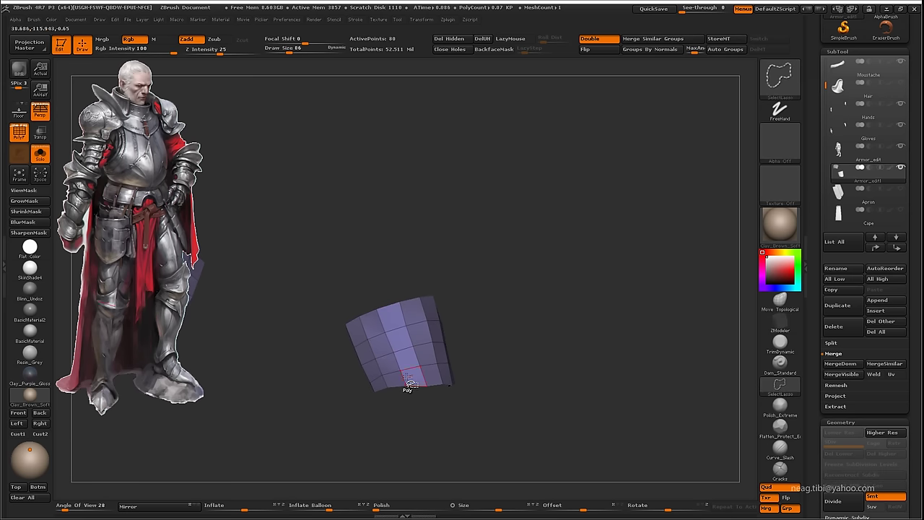
pyautogui.hotkey('alt', 'shift', 's')
# Make Armor_edit1 active with polygroup colouring on, viewing the arm and torso
pyautogui.click(838, 148)
pyautogui.hotkey('shift', 'f')
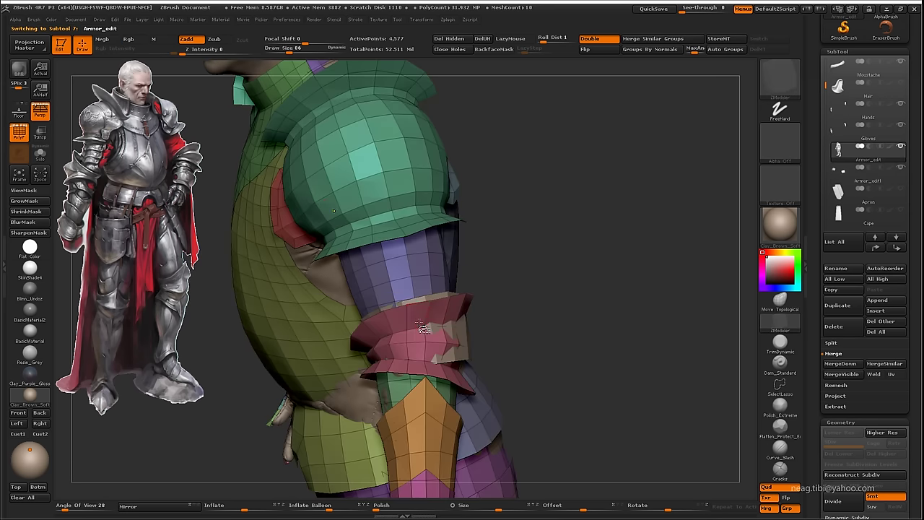
pyautogui.hotkey('shift', 'f')
pyautogui.hotkey('shift', 'f')
pyautogui.click(836, 179)
pyautogui.hotkey('shift', 'f')
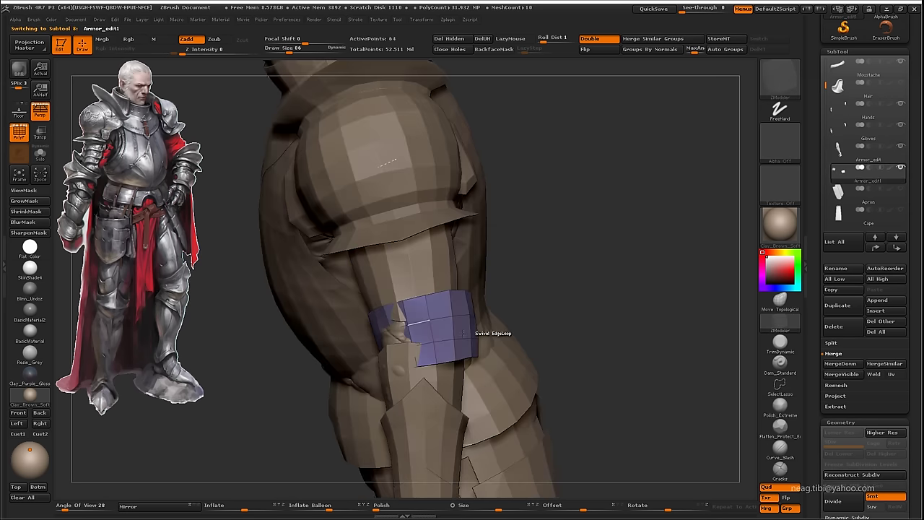
pyautogui.moveTo(397, 351)
pyautogui.mouseDown()
pyautogui.moveTo(329, 315)
pyautogui.moveTo(391, 304)
pyautogui.moveTo(395, 285)
pyautogui.mouseUp()
# Adjust brush falloff and reduce brush size while zooming in on the arm patch
pyautogui.moveTo(289, 43); pyautogui.dragTo(309, 44)
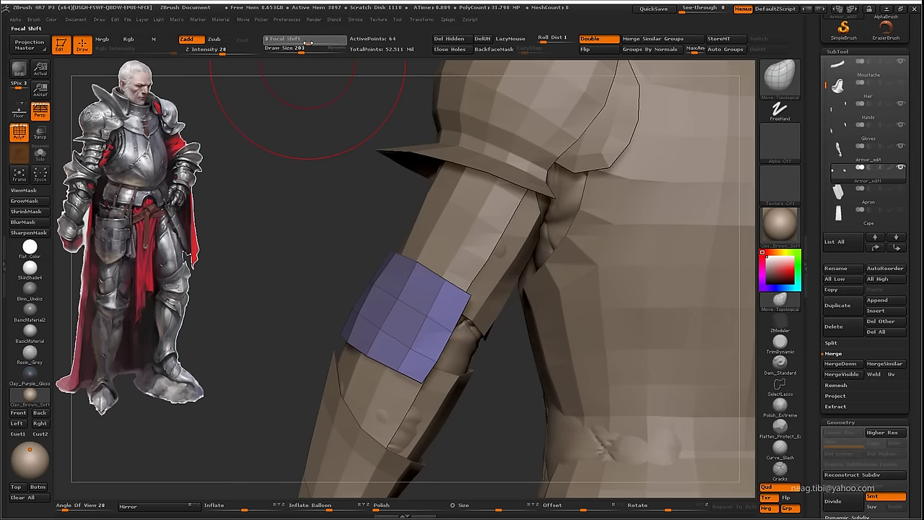
pyautogui.moveTo(322, 98)
pyautogui.mouseDown()
pyautogui.moveTo(349, 249)
pyautogui.moveTo(345, 274)
pyautogui.moveTo(367, 297)
pyautogui.mouseUp()
pyautogui.press('space')
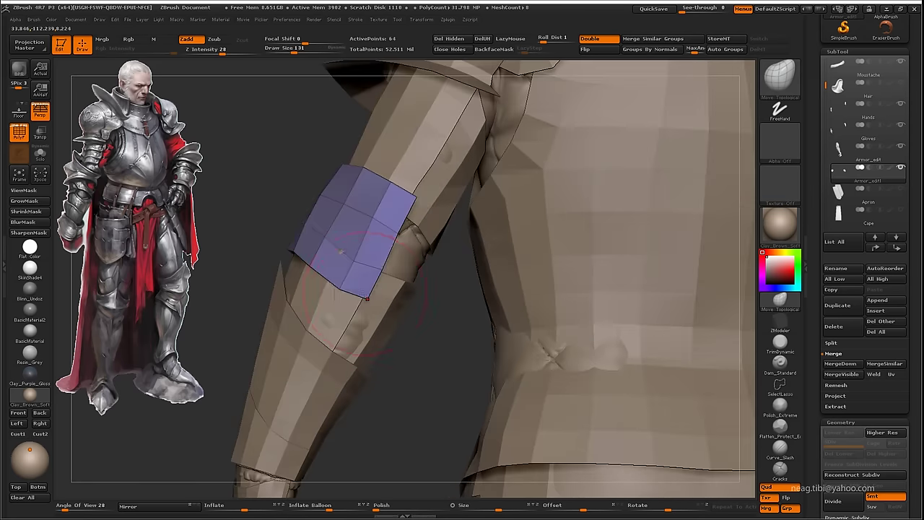
pyautogui.moveTo(349, 267)
pyautogui.mouseDown()
pyautogui.moveTo(392, 270)
pyautogui.moveTo(247, 245)
pyautogui.moveTo(366, 305)
pyautogui.mouseUp()
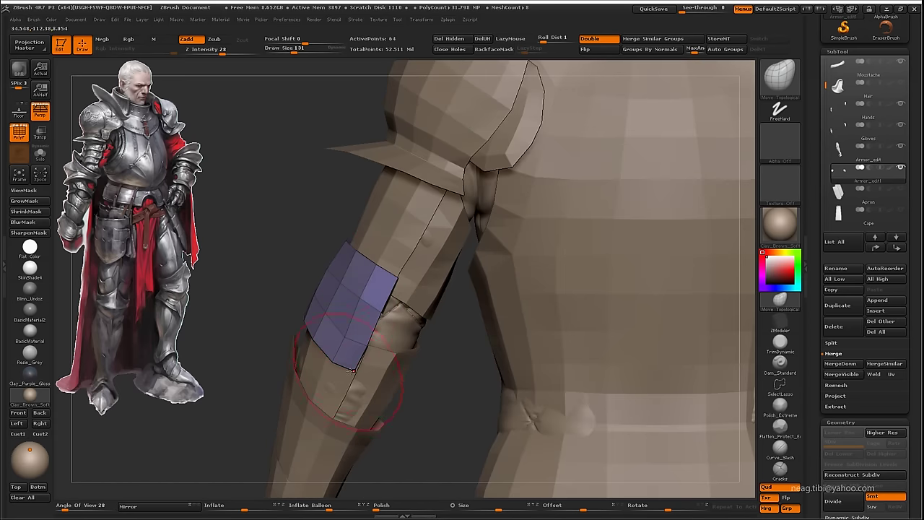
pyautogui.press('space')
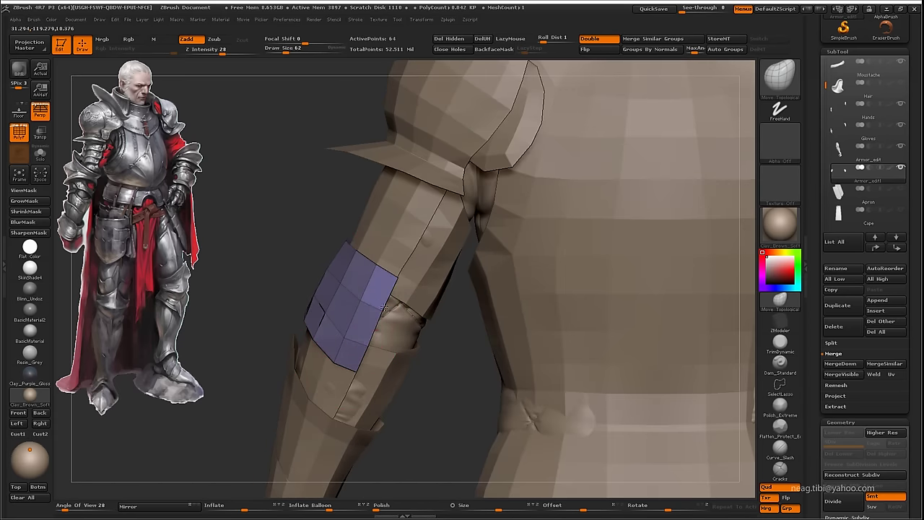
pyautogui.moveTo(383, 307)
pyautogui.mouseDown()
pyautogui.moveTo(322, 327)
pyautogui.moveTo(287, 287)
pyautogui.moveTo(339, 320)
pyautogui.mouseUp()
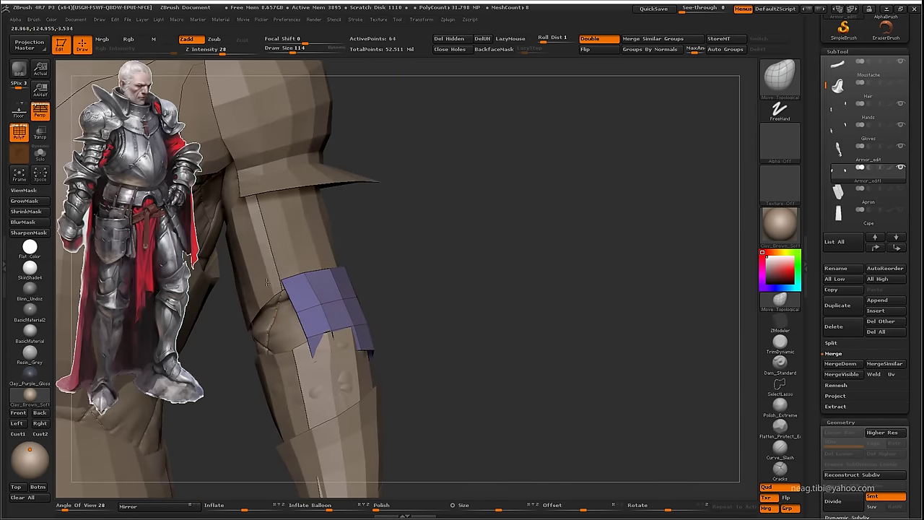
pyautogui.moveTo(267, 282)
pyautogui.mouseDown()
pyautogui.moveTo(418, 264)
pyautogui.moveTo(444, 381)
pyautogui.moveTo(433, 393)
pyautogui.moveTo(312, 374)
pyautogui.moveTo(489, 305)
pyautogui.moveTo(520, 244)
pyautogui.moveTo(354, 231)
pyautogui.moveTo(365, 267)
pyautogui.mouseUp()
pyautogui.press('space')
# Wrap, stretch, tilt and widen the patch into a band around the upper arm
pyautogui.moveTo(339, 228); pyautogui.dragTo(409, 372)
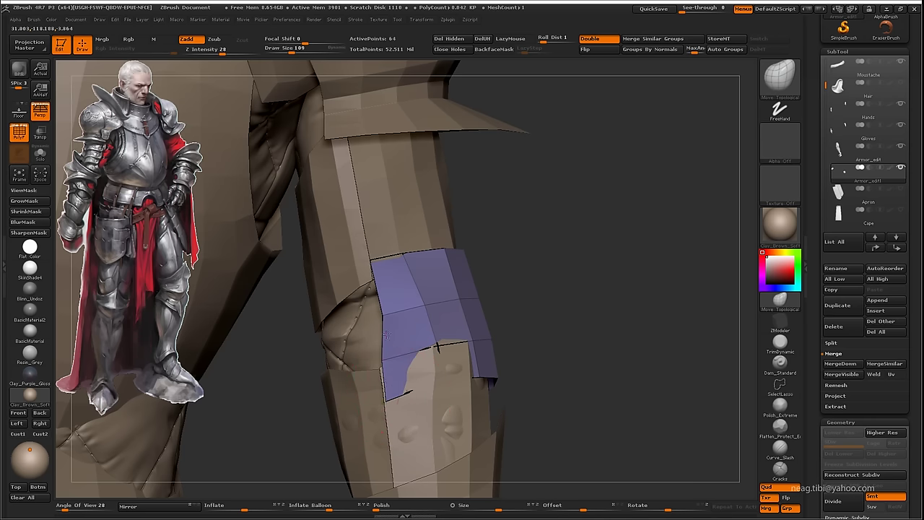
pyautogui.moveTo(386, 334)
pyautogui.mouseDown()
pyautogui.moveTo(555, 279)
pyautogui.moveTo(426, 330)
pyautogui.moveTo(367, 339)
pyautogui.moveTo(371, 216)
pyautogui.moveTo(390, 260)
pyautogui.moveTo(366, 270)
pyautogui.moveTo(462, 258)
pyautogui.moveTo(504, 270)
pyautogui.moveTo(506, 316)
pyautogui.moveTo(516, 311)
pyautogui.mouseUp()
pyautogui.moveTo(488, 256); pyautogui.dragTo(546, 297)
pyautogui.moveTo(597, 263)
pyautogui.mouseDown()
pyautogui.moveTo(613, 261)
pyautogui.moveTo(577, 304)
pyautogui.moveTo(567, 295)
pyautogui.moveTo(523, 321)
pyautogui.moveTo(463, 381)
pyautogui.moveTo(504, 383)
pyautogui.mouseUp()
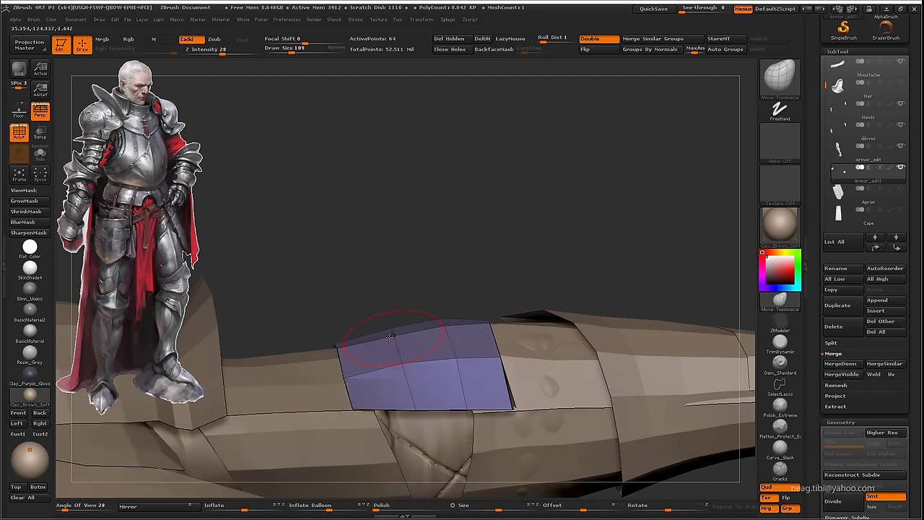
pyautogui.moveTo(390, 338)
pyautogui.mouseDown()
pyautogui.moveTo(510, 312)
pyautogui.moveTo(583, 429)
pyautogui.moveTo(443, 320)
pyautogui.moveTo(493, 299)
pyautogui.moveTo(476, 324)
pyautogui.moveTo(445, 311)
pyautogui.mouseUp()
# Reselect Armor_edit1 and turn to a side-front view of the upper arm
pyautogui.hotkey('shift', 'f')
pyautogui.keyDown('alt'); pyautogui.click(445, 312); pyautogui.keyUp('alt')
pyautogui.moveTo(501, 310)
pyautogui.mouseDown()
pyautogui.moveTo(571, 319)
pyautogui.moveTo(532, 337)
pyautogui.mouseUp()
pyautogui.hotkey('shift', 'f')
pyautogui.keyDown('alt'); pyautogui.click(517, 344); pyautogui.keyUp('alt')
pyautogui.moveTo(736, 209)
pyautogui.mouseDown()
pyautogui.moveTo(517, 345)
pyautogui.moveTo(462, 344)
pyautogui.moveTo(427, 358)
pyautogui.mouseUp()
pyautogui.moveTo(426, 390); pyautogui.dragTo(377, 328)
pyautogui.moveTo(386, 386)
pyautogui.mouseDown()
pyautogui.moveTo(472, 340)
pyautogui.moveTo(505, 340)
pyautogui.mouseUp()
# Bevel a complete edge loop across the arm patch using ZModeler polygon actions
pyautogui.click(778, 329)
pyautogui.press('space')
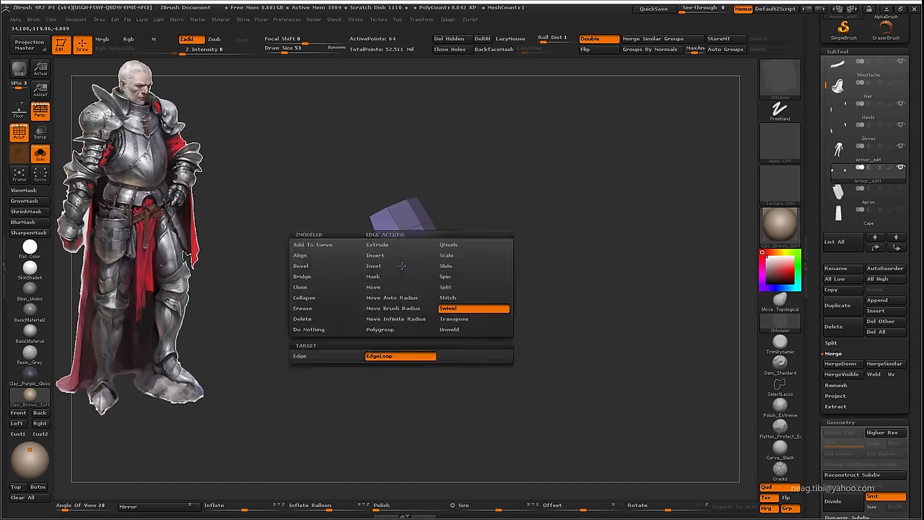
pyautogui.press('space')
pyautogui.click(309, 267)
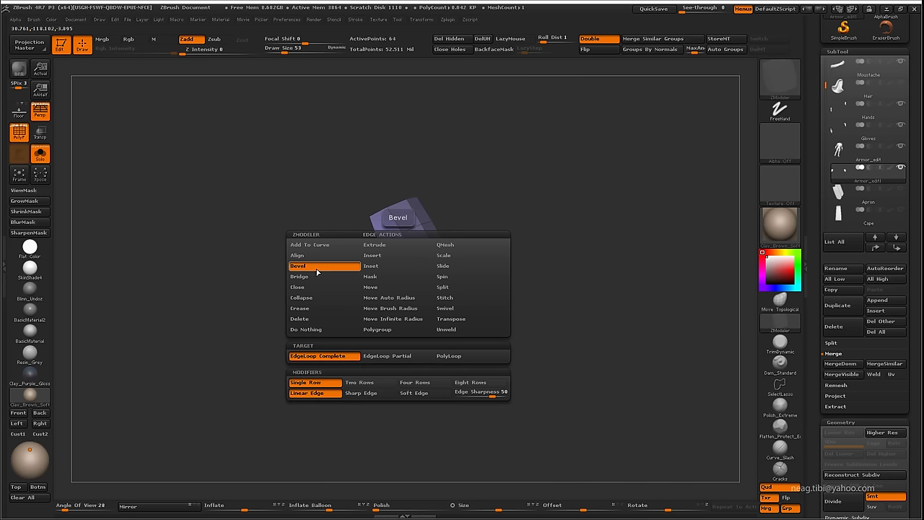
pyautogui.moveTo(497, 201)
pyautogui.mouseDown()
pyautogui.moveTo(541, 258)
pyautogui.moveTo(470, 313)
pyautogui.mouseUp()
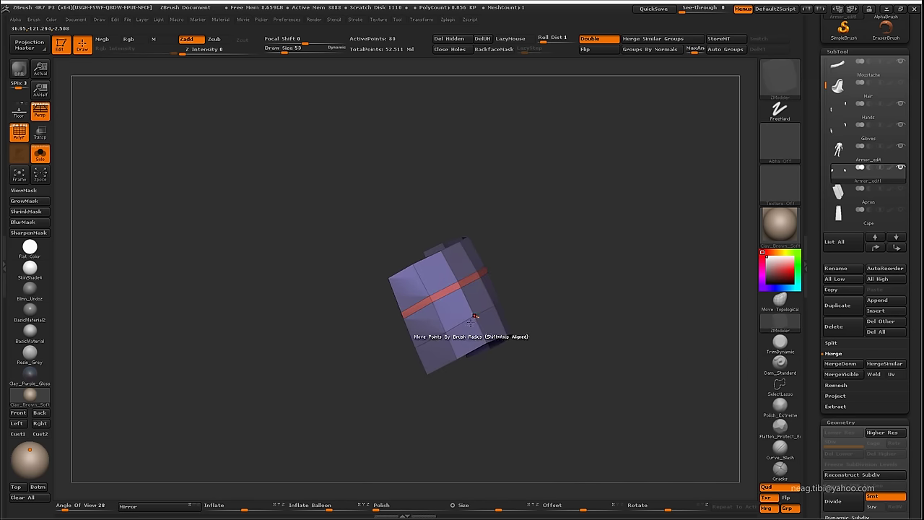
pyautogui.press('space')
pyautogui.click(482, 309)
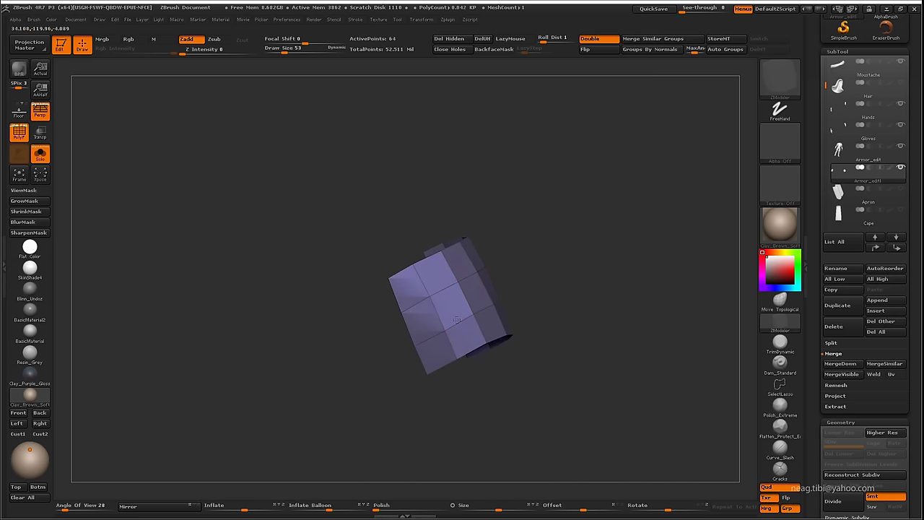
# Insert another edge loop and pull it out into separate bands
pyautogui.moveTo(444, 287); pyautogui.dragTo(639, 261)
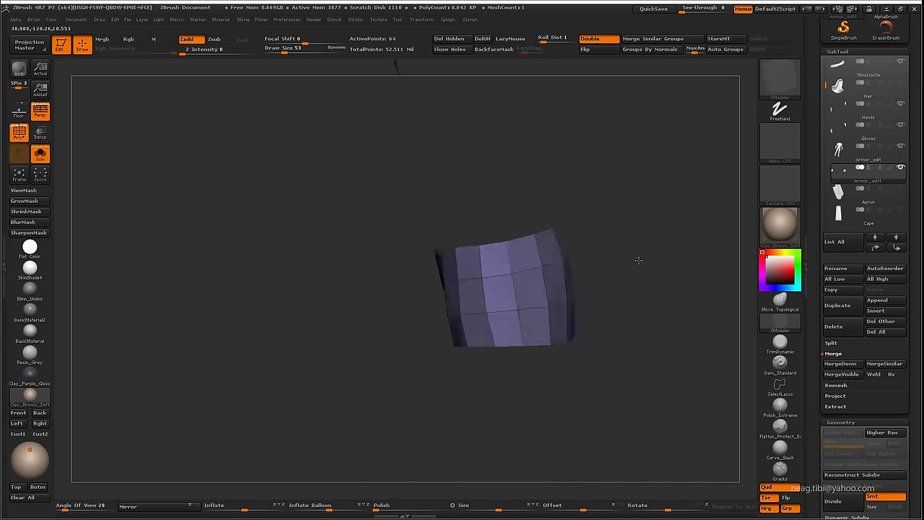
pyautogui.press('space')
pyautogui.click(522, 307)
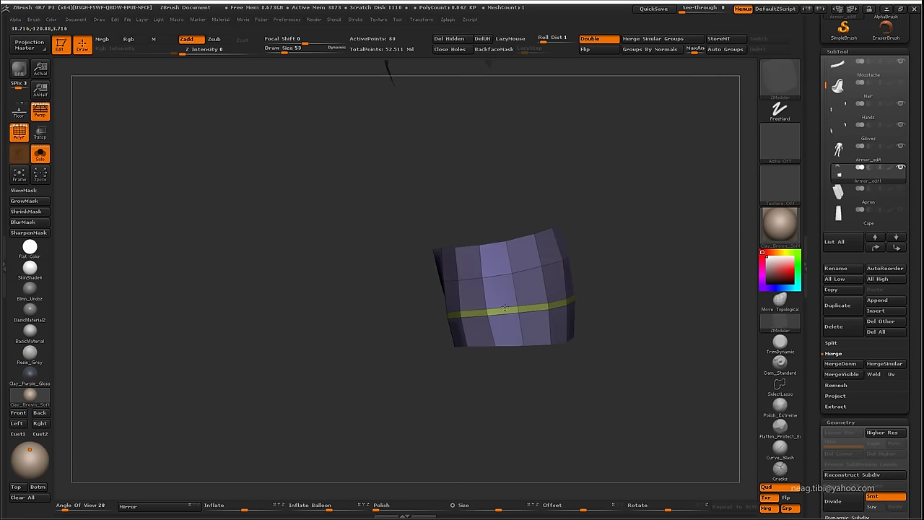
pyautogui.moveTo(498, 275); pyautogui.dragTo(486, 283)
pyautogui.press('space')
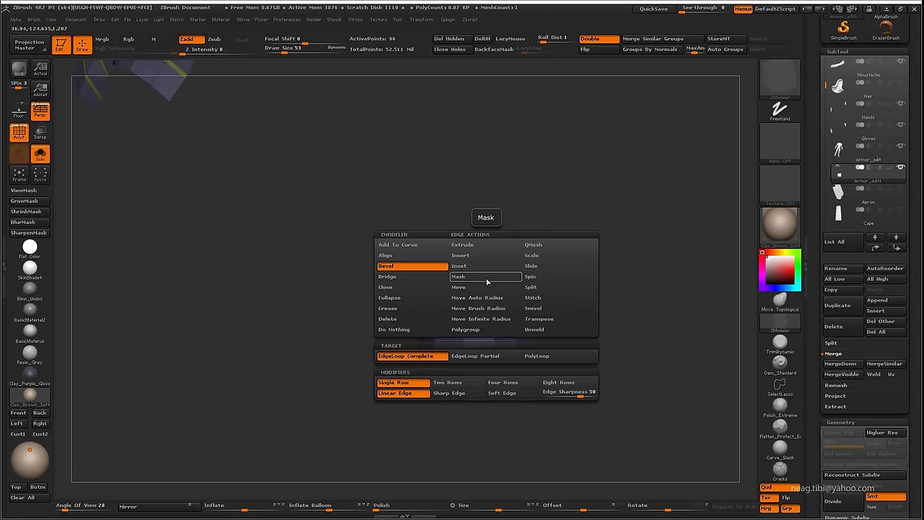
pyautogui.click(478, 307)
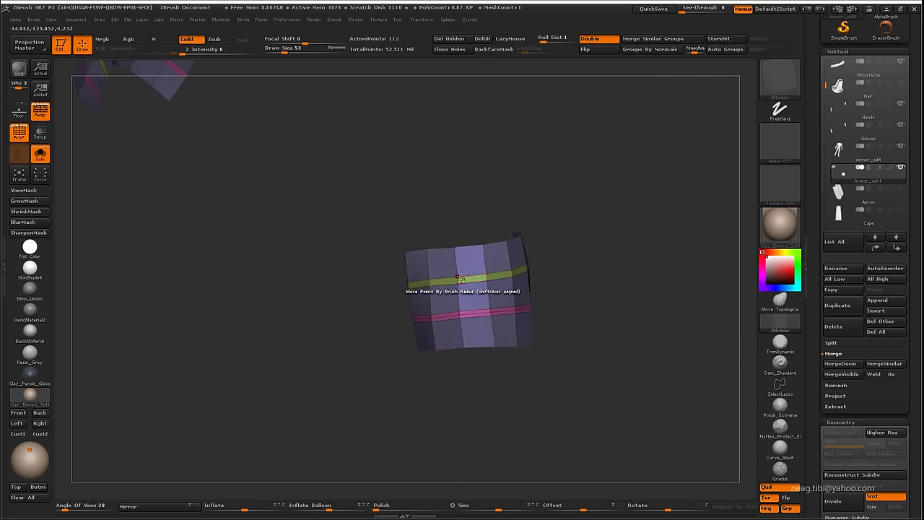
pyautogui.moveTo(459, 278); pyautogui.dragTo(578, 262)
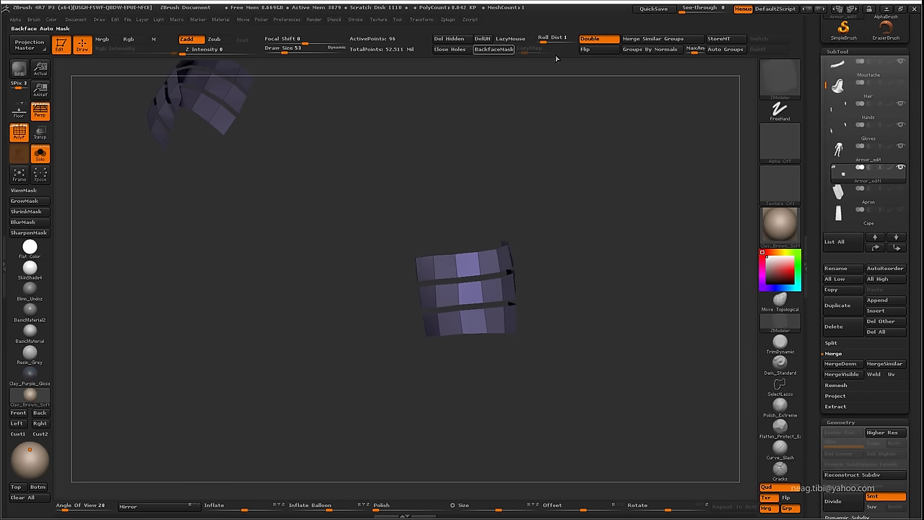
# Lasso-hide the teal strips to regroup the lower band, then unhide all and exit Solo
pyautogui.moveTo(555, 94)
pyautogui.mouseDown()
pyautogui.moveTo(551, 217)
pyautogui.moveTo(696, 63)
pyautogui.moveTo(503, 227)
pyautogui.mouseUp()
pyautogui.hotkey('shift', 'f')
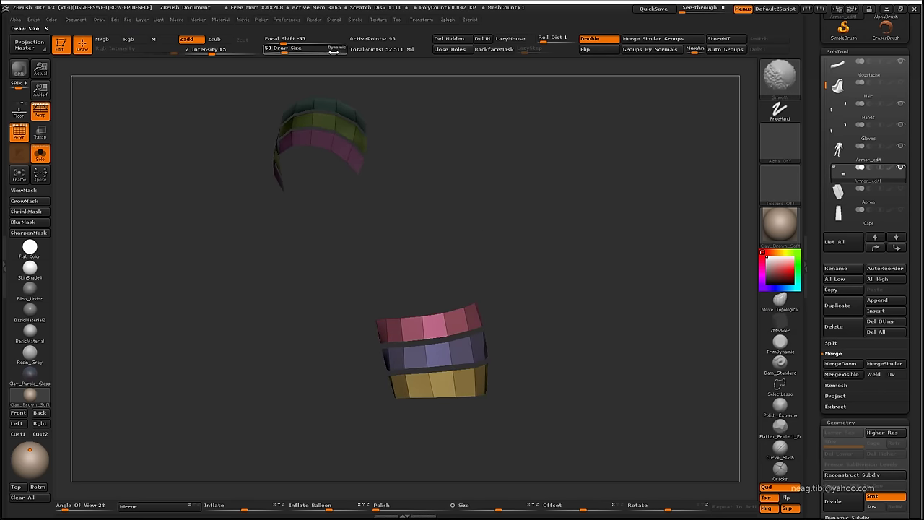
pyautogui.keyDown('ctrl'); pyautogui.keyDown('alt'); pyautogui.keyDown('shift'); pyautogui.click(427, 382); pyautogui.keyUp('shift'); pyautogui.keyUp('alt'); pyautogui.keyUp('ctrl')
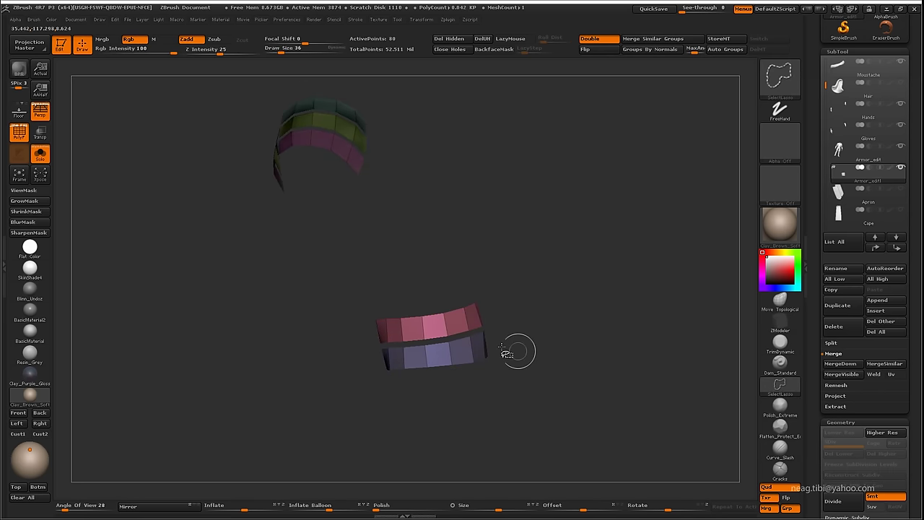
pyautogui.click(444, 351)
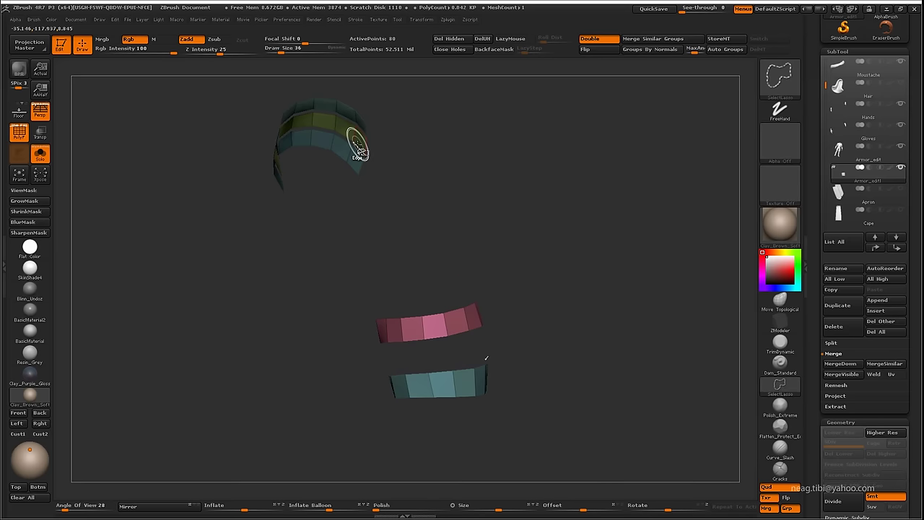
pyautogui.keyDown('ctrl'); pyautogui.keyDown('shift'); pyautogui.click(452, 186); pyautogui.keyUp('shift'); pyautogui.keyUp('ctrl')
pyautogui.keyDown('ctrl'); pyautogui.keyDown('shift'); pyautogui.click(443, 320); pyautogui.keyUp('shift'); pyautogui.keyUp('ctrl')
pyautogui.moveTo(443, 320)
pyautogui.keyDown('ctrl'); pyautogui.keyDown('shift'); pyautogui.mouseDown()
pyautogui.moveTo(367, 114)
pyautogui.moveTo(435, 149)
pyautogui.moveTo(524, 261)
pyautogui.mouseUp(); pyautogui.keyUp('shift'); pyautogui.keyUp('ctrl')
pyautogui.keyDown('ctrl'); pyautogui.keyDown('shift'); pyautogui.click(434, 149); pyautogui.keyUp('shift'); pyautogui.keyUp('ctrl')
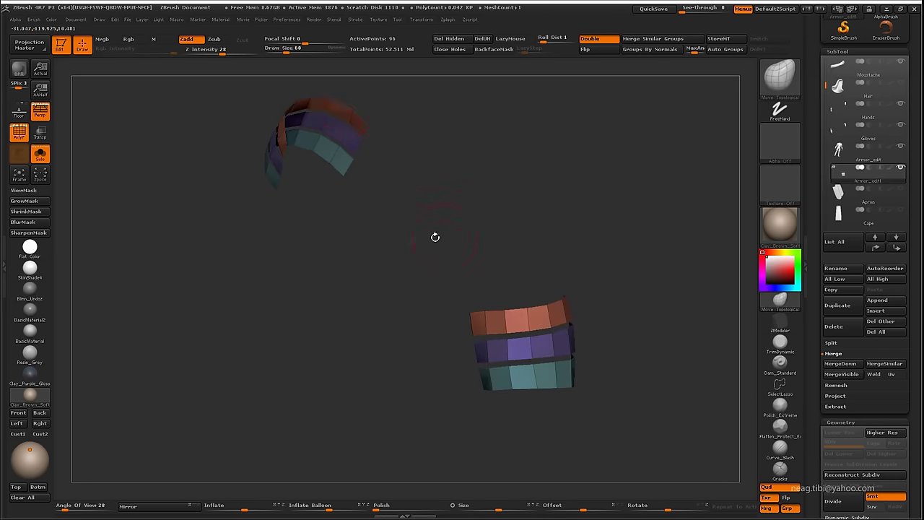
pyautogui.hotkey('ctrl', 'shift', 's')
# Mask all but the purple band, slide it downward with Transpose Move, and clear the mask
pyautogui.moveTo(398, 340)
pyautogui.mouseDown()
pyautogui.moveTo(493, 270)
pyautogui.moveTo(376, 343)
pyautogui.mouseUp()
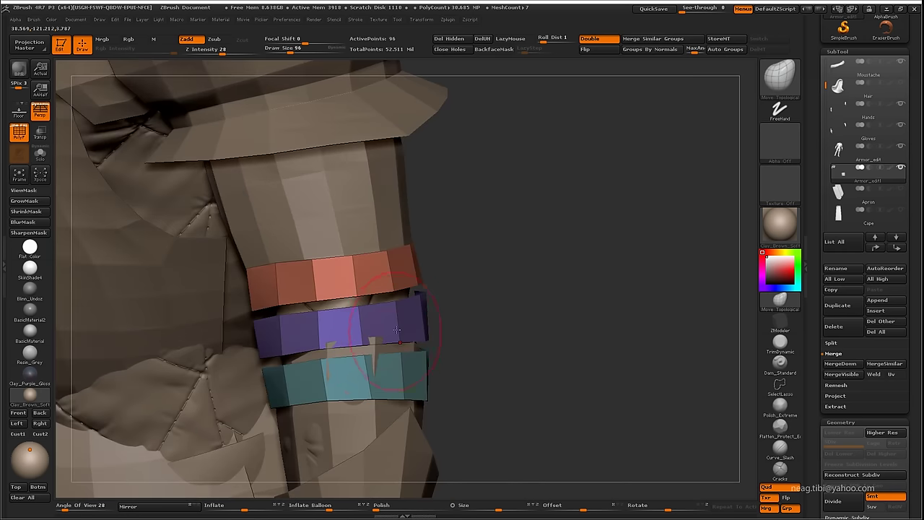
pyautogui.press('w')
pyautogui.keyDown('ctrl'); pyautogui.click(398, 318); pyautogui.keyUp('ctrl')
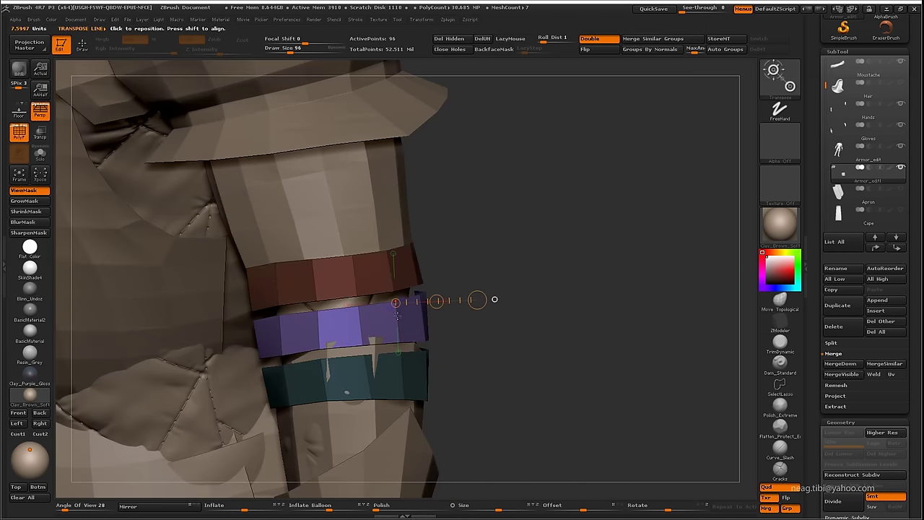
pyautogui.moveTo(450, 320); pyautogui.dragTo(371, 313)
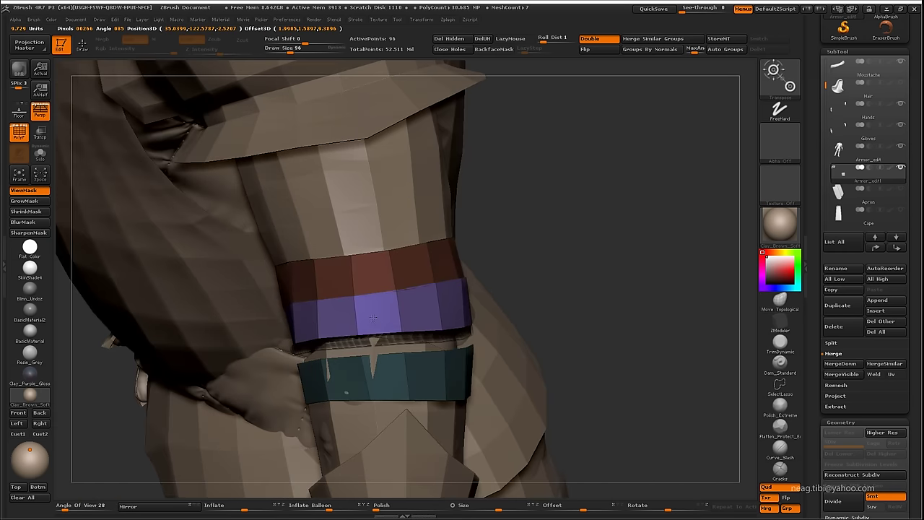
pyautogui.moveTo(309, 333); pyautogui.dragTo(436, 324)
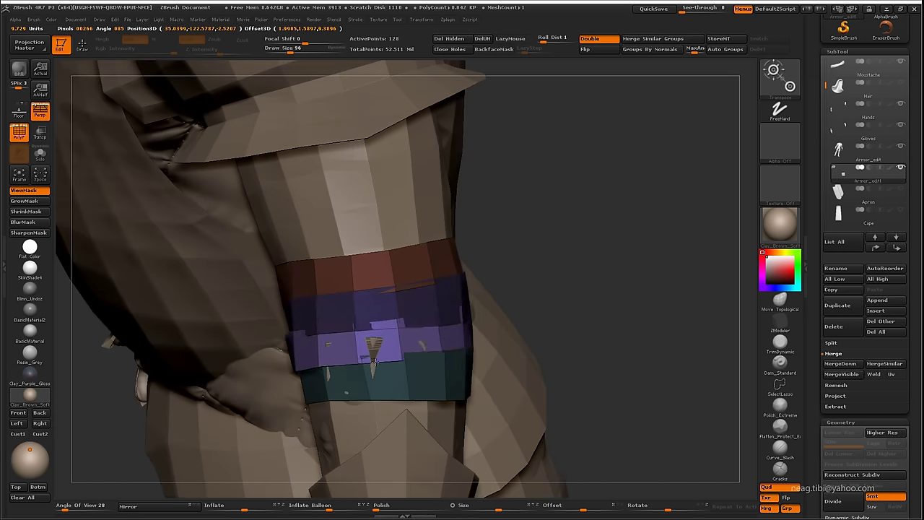
pyautogui.moveTo(375, 340); pyautogui.dragTo(416, 349)
pyautogui.hotkey('ctrl', 'w')
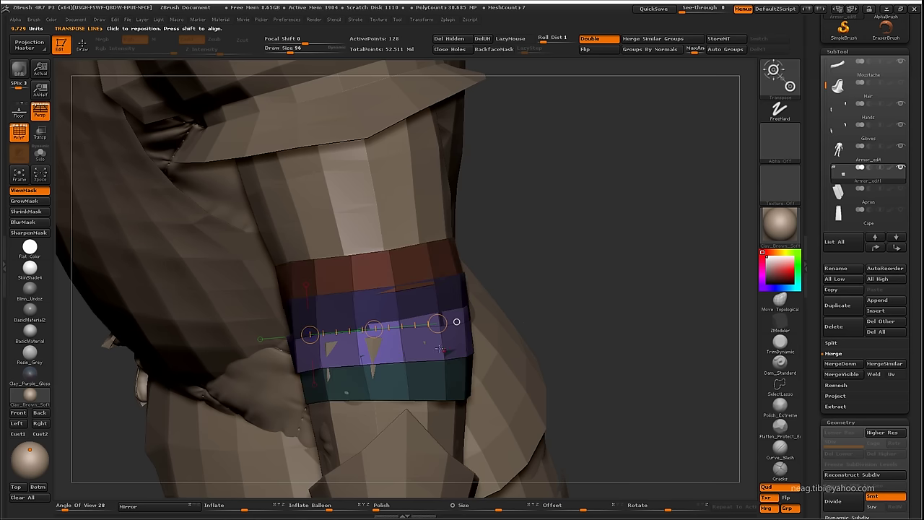
pyautogui.hotkey('ctrl', 'w')
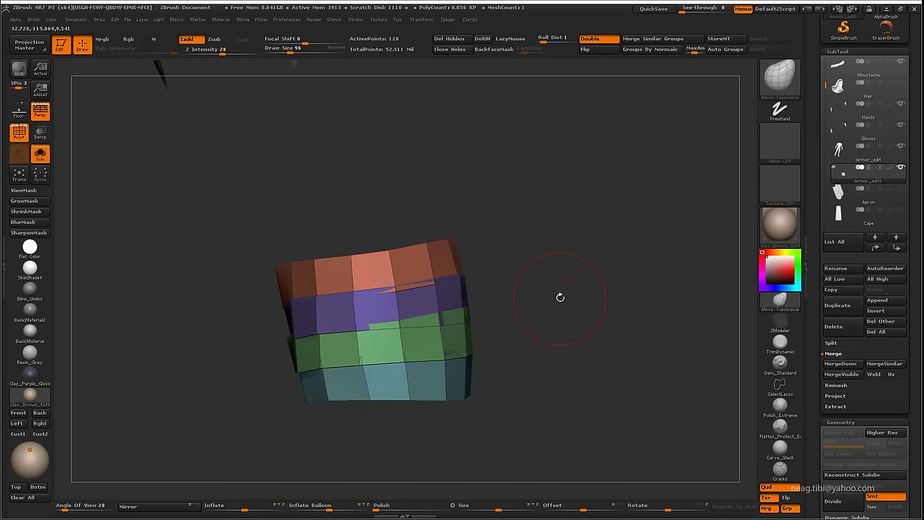
# Switch to a smaller Move Topological brush and return to the full armoured character view
pyautogui.moveTo(559, 296); pyautogui.dragTo(491, 318)
pyautogui.press('b')
pyautogui.press('m')
pyautogui.press('t')
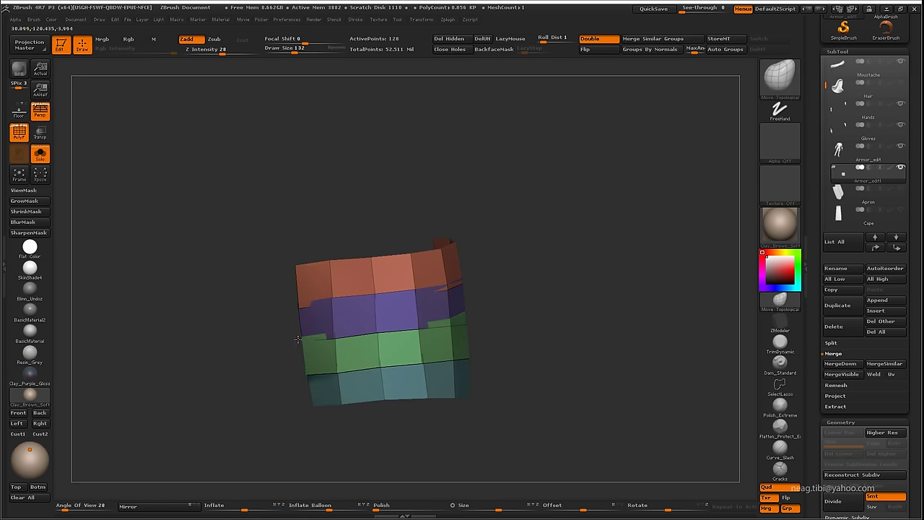
pyautogui.moveTo(319, 362)
pyautogui.mouseDown()
pyautogui.moveTo(369, 331)
pyautogui.moveTo(366, 342)
pyautogui.moveTo(454, 332)
pyautogui.mouseUp()
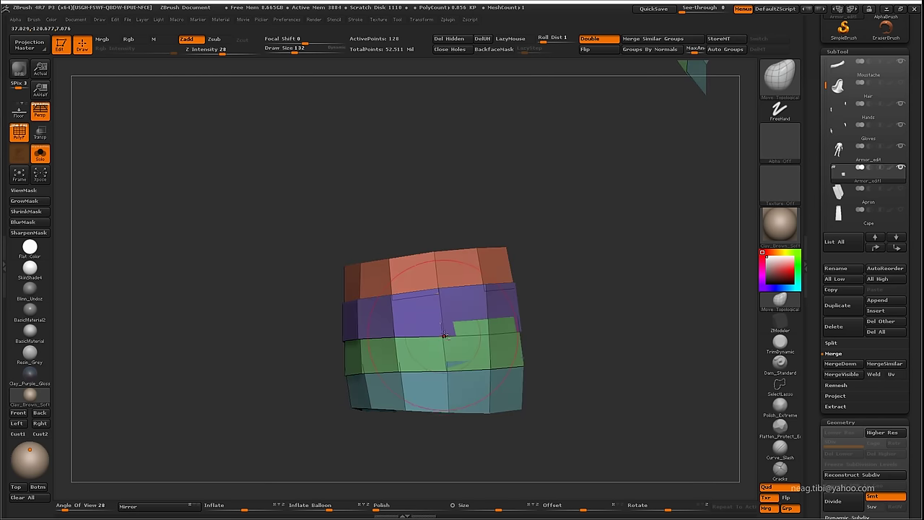
pyautogui.press('space')
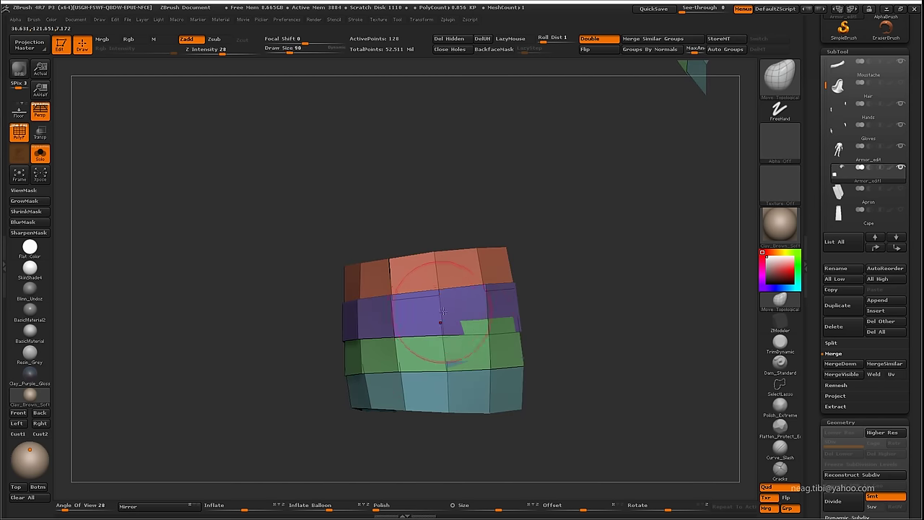
pyautogui.hotkey('shift', 'f')
pyautogui.hotkey('shift', 'f')
pyautogui.hotkey('shift', 'f')
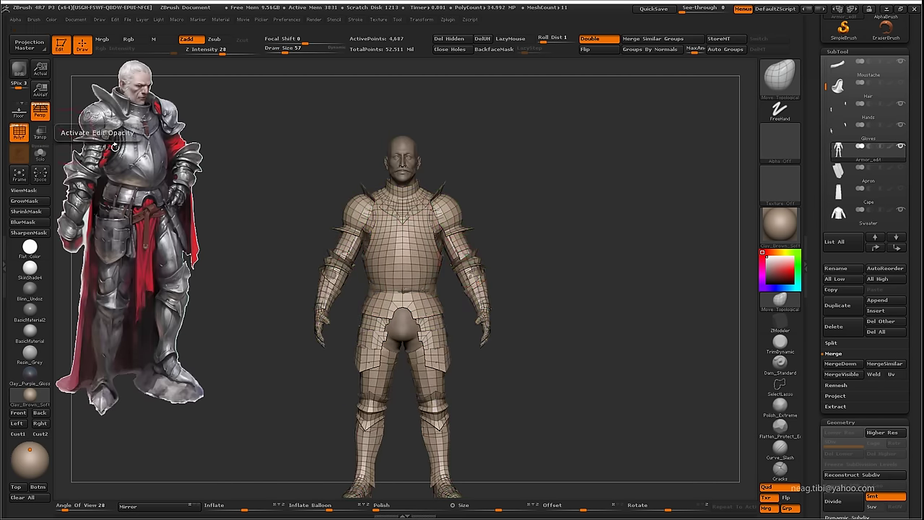
# Hide the surrounding armour plates and isolate the collar piece in Solo
pyautogui.moveTo(238, 404)
pyautogui.keyDown('alt'); pyautogui.mouseDown()
pyautogui.moveTo(239, 275)
pyautogui.moveTo(435, 283)
pyautogui.mouseUp(); pyautogui.keyUp('alt')
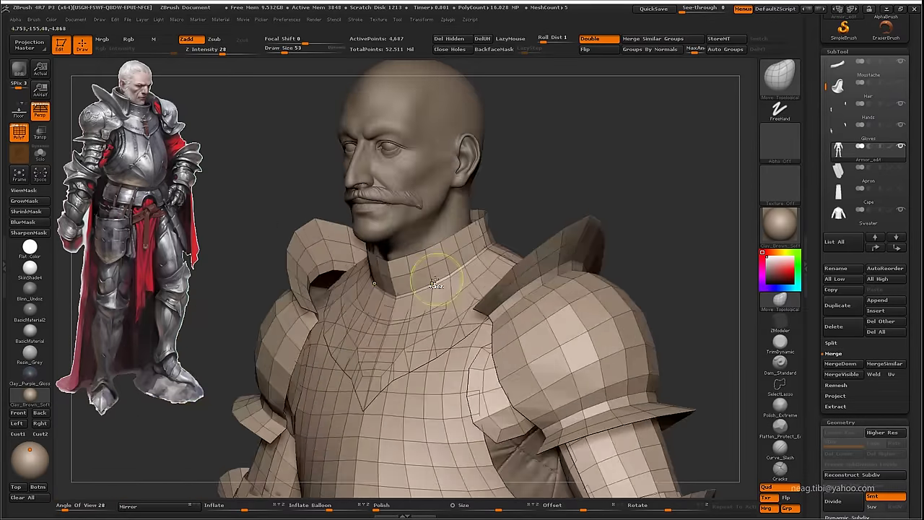
pyautogui.keyDown('ctrl'); pyautogui.keyDown('shift'); pyautogui.click(435, 283); pyautogui.keyUp('shift'); pyautogui.keyUp('ctrl')
pyautogui.moveTo(530, 227)
pyautogui.mouseDown()
pyautogui.moveTo(564, 229)
pyautogui.moveTo(505, 238)
pyautogui.moveTo(497, 257)
pyautogui.mouseUp()
pyautogui.hotkey('alt', 'shift', 's')
# With ZModeler set to Insert Single EdgeLoop, add a loop along the collar's lower edge
pyautogui.press('b')
pyautogui.press('z')
pyautogui.press('m')
pyautogui.press('space')
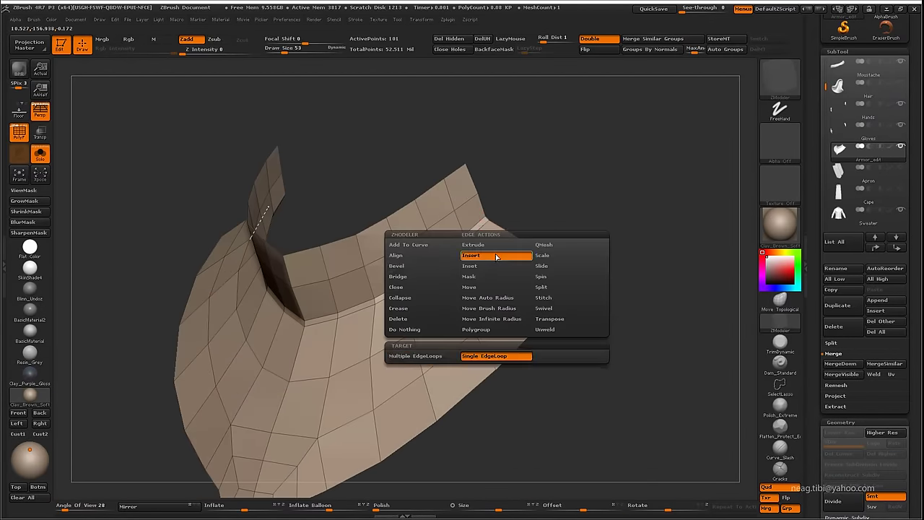
pyautogui.moveTo(498, 218)
pyautogui.mouseDown()
pyautogui.moveTo(532, 220)
pyautogui.moveTo(552, 208)
pyautogui.mouseUp()
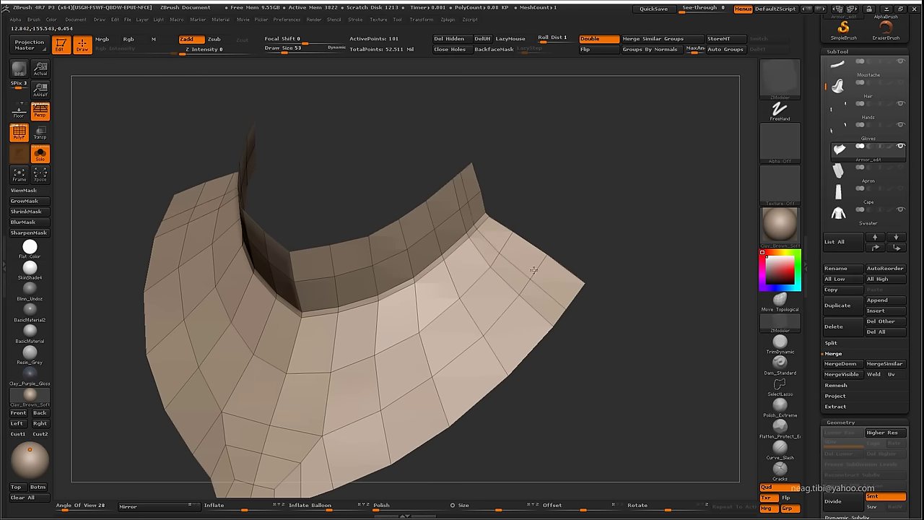
pyautogui.moveTo(554, 256)
pyautogui.mouseDown()
pyautogui.moveTo(429, 198)
pyautogui.moveTo(459, 195)
pyautogui.moveTo(528, 343)
pyautogui.moveTo(501, 384)
pyautogui.moveTo(472, 306)
pyautogui.mouseUp()
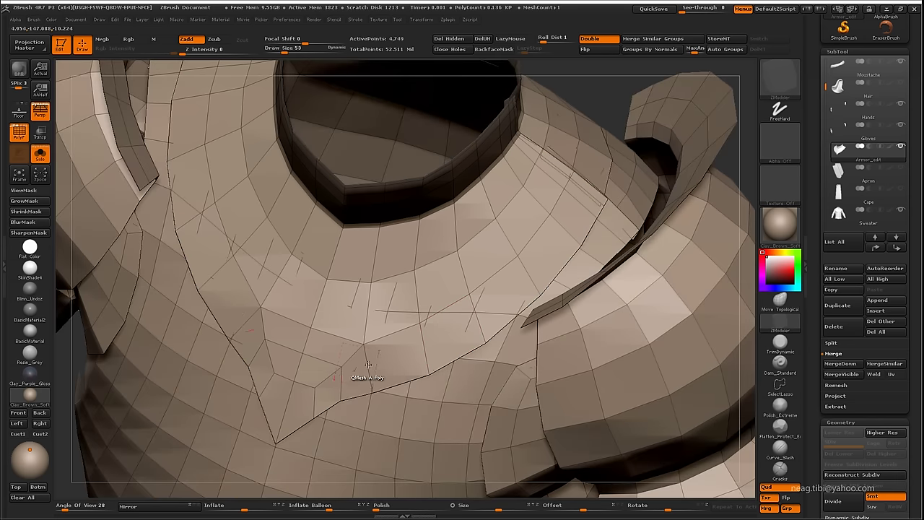
pyautogui.press('space')
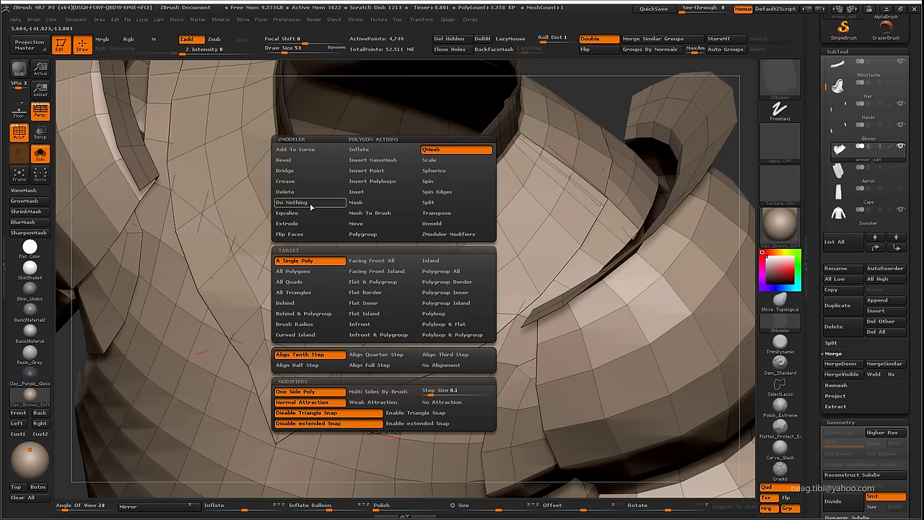
pyautogui.moveTo(420, 331); pyautogui.dragTo(424, 367)
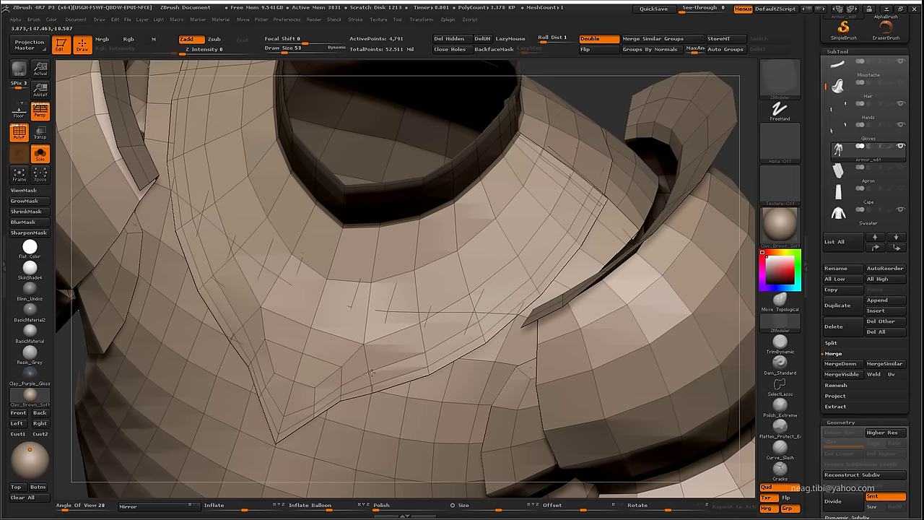
# Load the ZModeler brush and crease three edge loops on the isolated collar
pyautogui.keyDown('ctrl'); pyautogui.keyDown('shift'); pyautogui.click(365, 354); pyautogui.keyUp('shift'); pyautogui.keyUp('ctrl')
pyautogui.moveTo(471, 392); pyautogui.dragTo(499, 396)
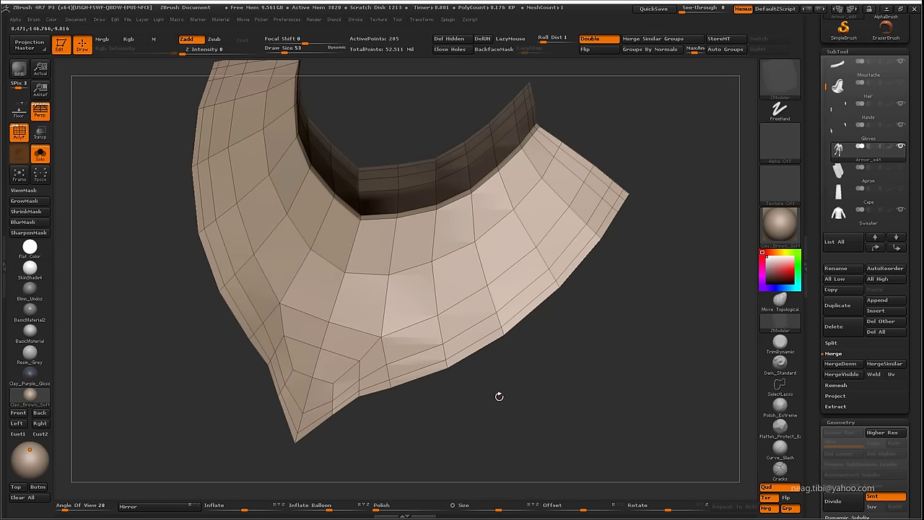
pyautogui.click(780, 78)
pyautogui.click(289, 238)
pyautogui.click(131, 40)
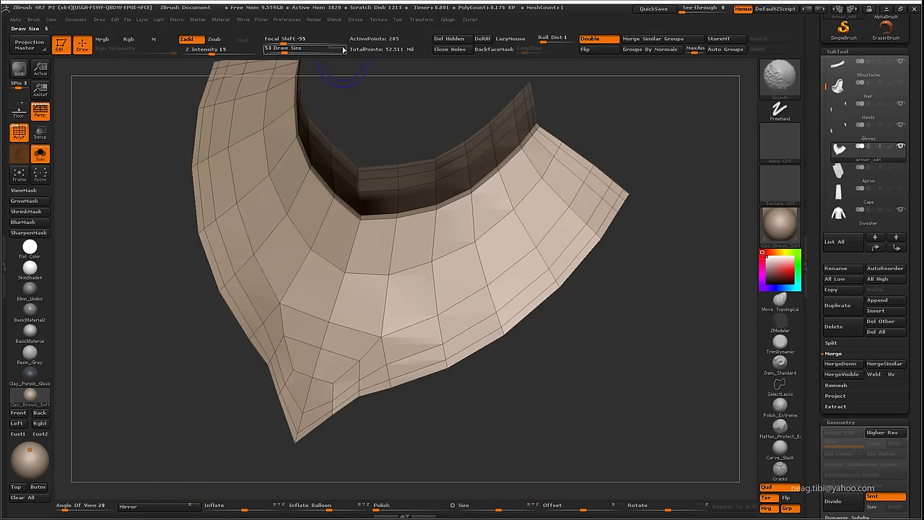
pyautogui.click(346, 310)
pyautogui.click(458, 320)
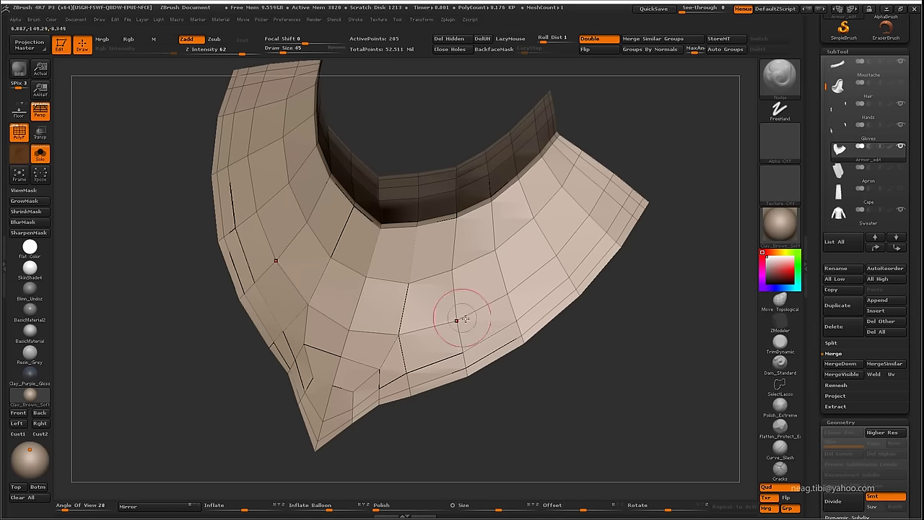
pyautogui.click(542, 262)
# Inspect the collar's pointed tip, then set the action back to Insert EdgeLoop
pyautogui.moveTo(542, 262)
pyautogui.mouseDown()
pyautogui.moveTo(387, 334)
pyautogui.moveTo(426, 293)
pyautogui.mouseUp()
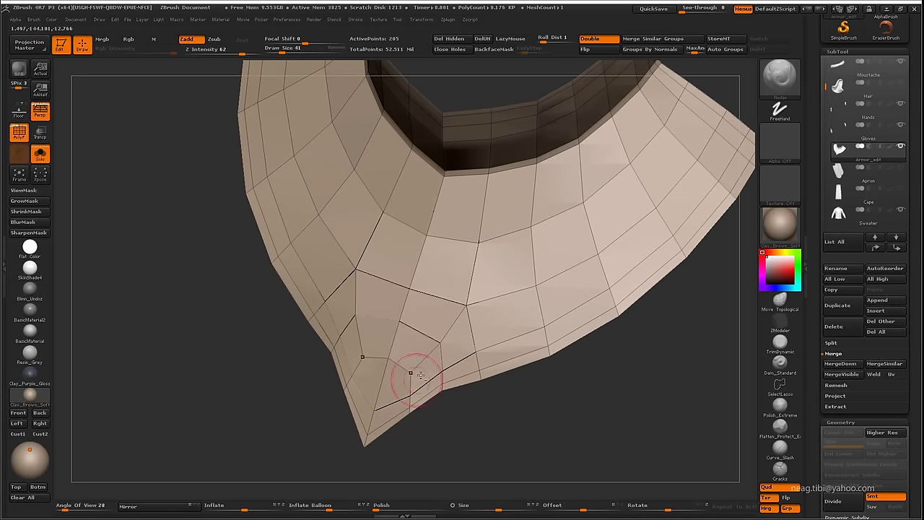
pyautogui.moveTo(410, 373)
pyautogui.mouseDown()
pyautogui.moveTo(398, 392)
pyautogui.moveTo(381, 257)
pyautogui.mouseUp()
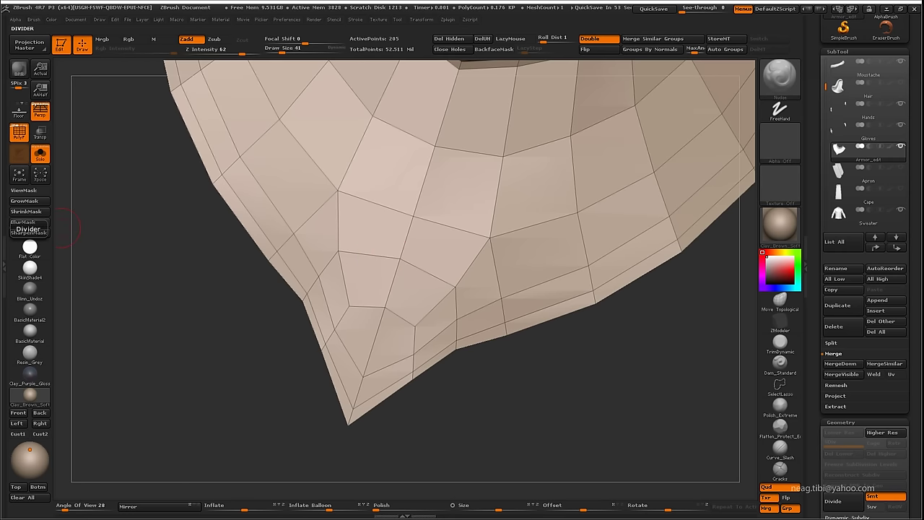
pyautogui.moveTo(233, 371)
pyautogui.mouseDown()
pyautogui.moveTo(393, 279)
pyautogui.moveTo(412, 319)
pyautogui.moveTo(444, 326)
pyautogui.moveTo(432, 296)
pyautogui.moveTo(442, 296)
pyautogui.mouseUp()
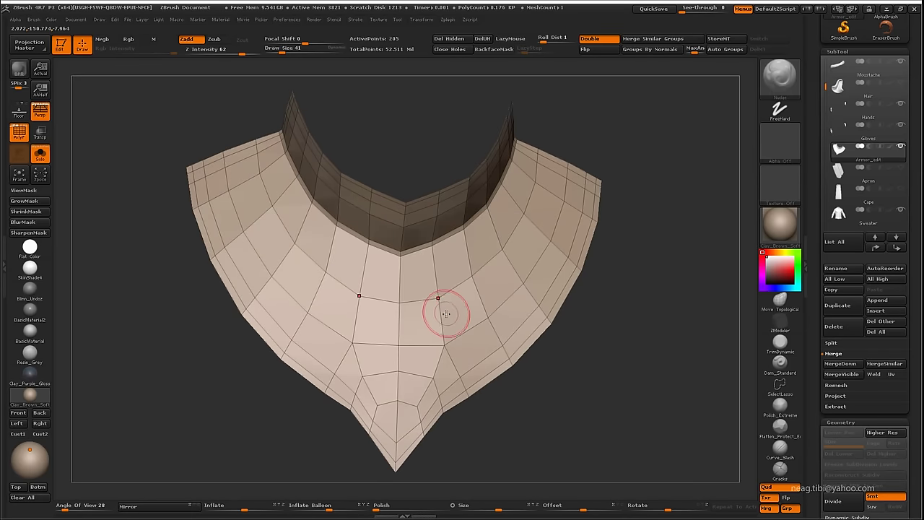
pyautogui.press('space')
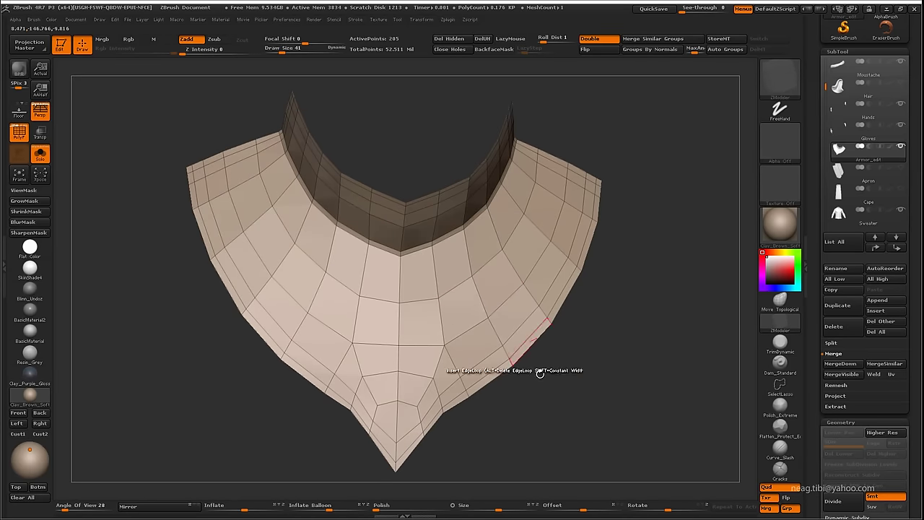
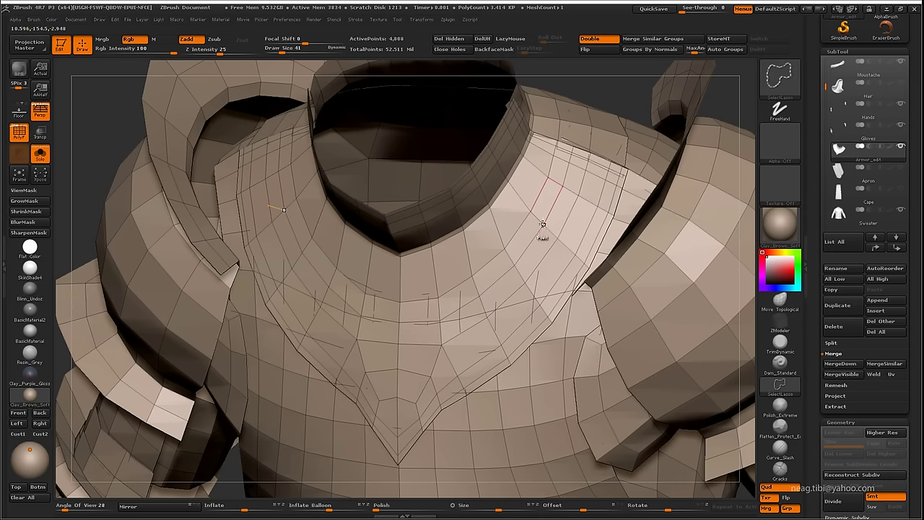
# Slide an edge loop on the soloed collar into place with Slide EdgeLoop
pyautogui.press('space')
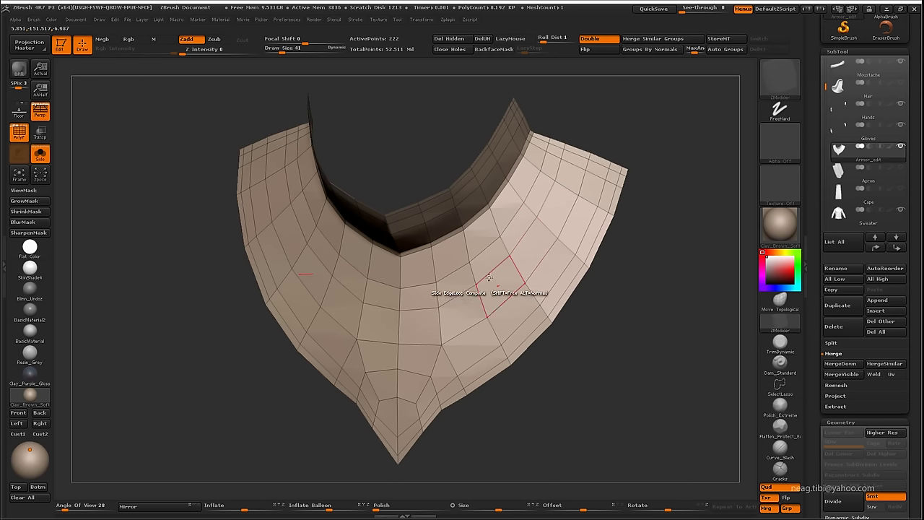
pyautogui.moveTo(493, 267); pyautogui.dragTo(527, 238)
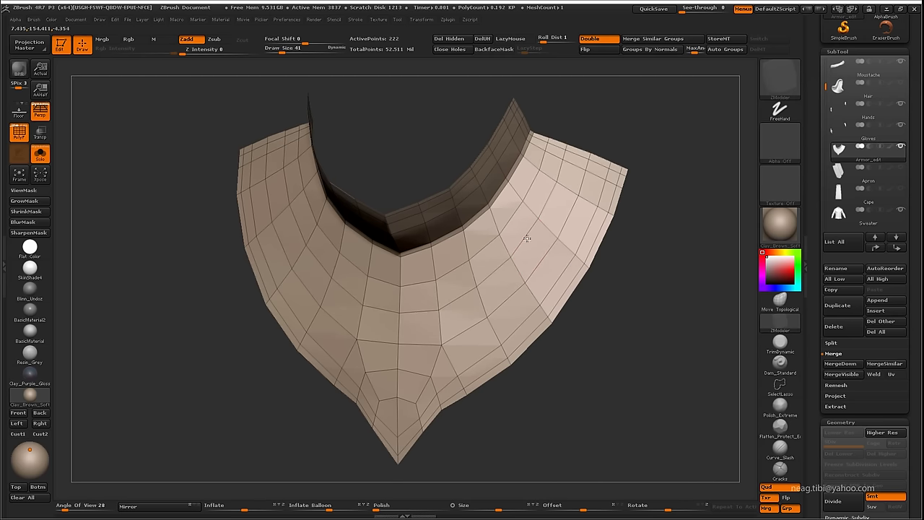
pyautogui.moveTo(609, 295); pyautogui.dragTo(607, 203)
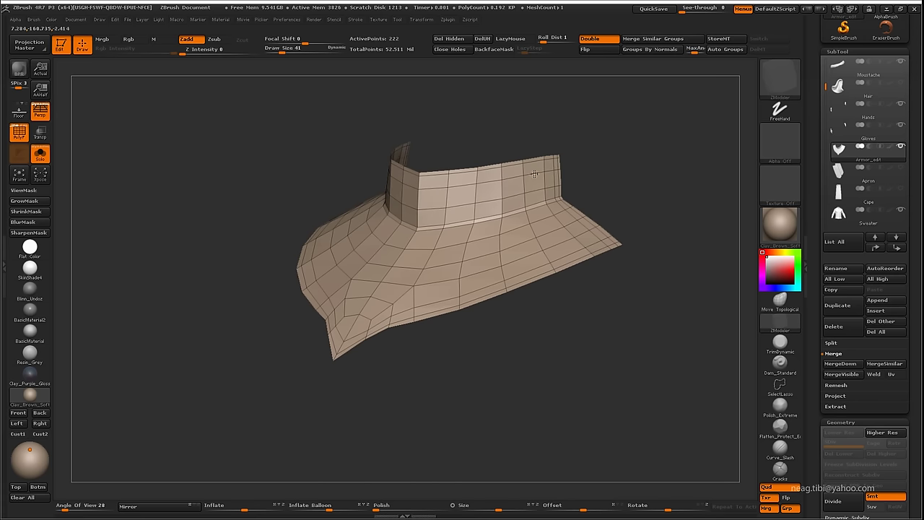
pyautogui.moveTo(611, 166)
pyautogui.mouseDown()
pyautogui.moveTo(590, 157)
pyautogui.moveTo(610, 153)
pyautogui.mouseUp()
pyautogui.moveTo(608, 160); pyautogui.dragTo(555, 235)
# Solo one gorget piece and insert an edge loop across it with Insert EdgeLoop
pyautogui.keyDown('ctrl'); pyautogui.keyDown('shift'); pyautogui.click(514, 258); pyautogui.keyUp('shift'); pyautogui.keyUp('ctrl')
pyautogui.press('space')
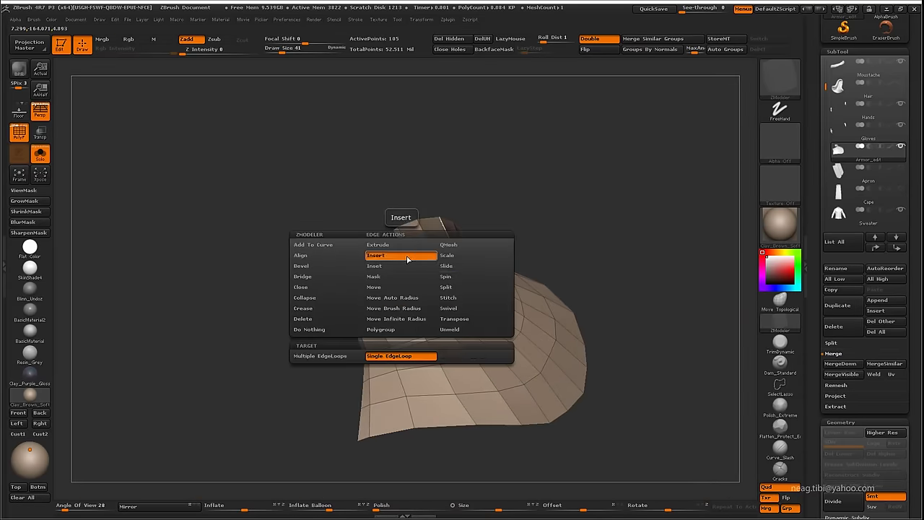
pyautogui.click(376, 255)
pyautogui.moveTo(374, 304)
pyautogui.mouseDown()
pyautogui.moveTo(503, 260)
pyautogui.moveTo(420, 413)
pyautogui.mouseUp()
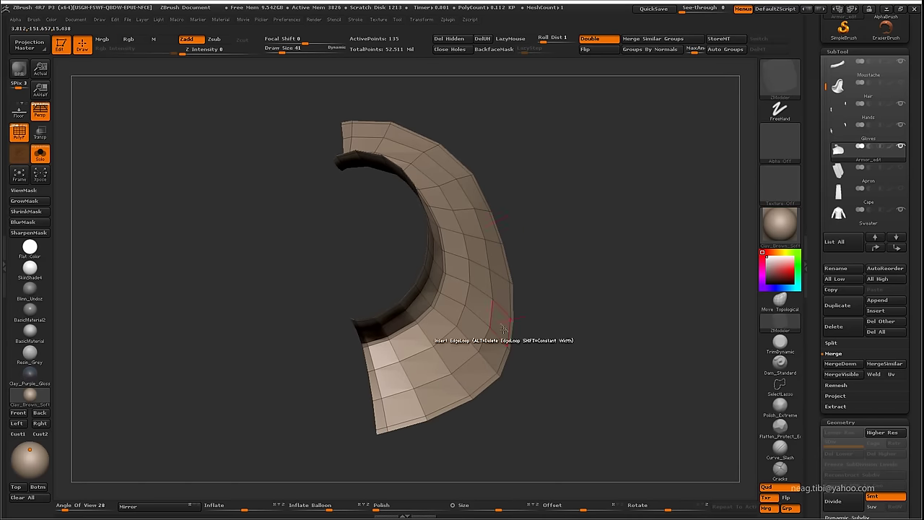
pyautogui.moveTo(539, 302); pyautogui.dragTo(496, 313)
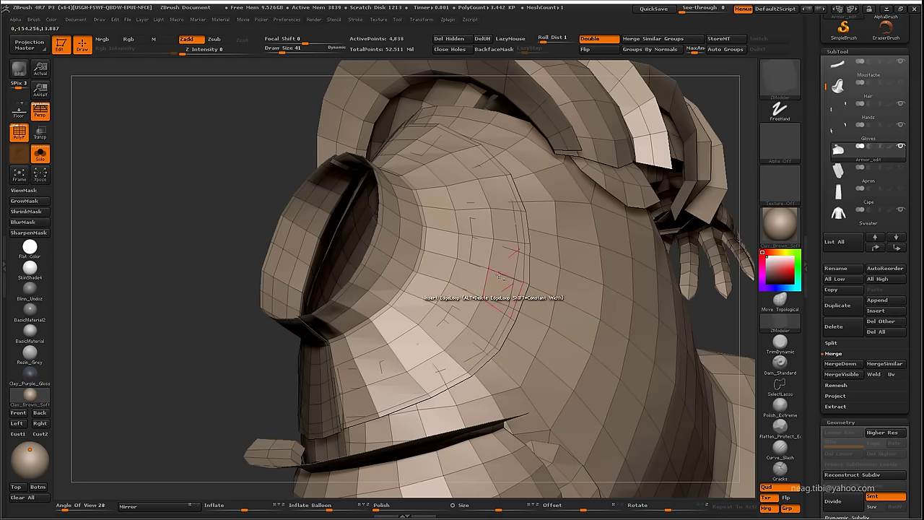
pyautogui.moveTo(491, 289); pyautogui.dragTo(484, 366)
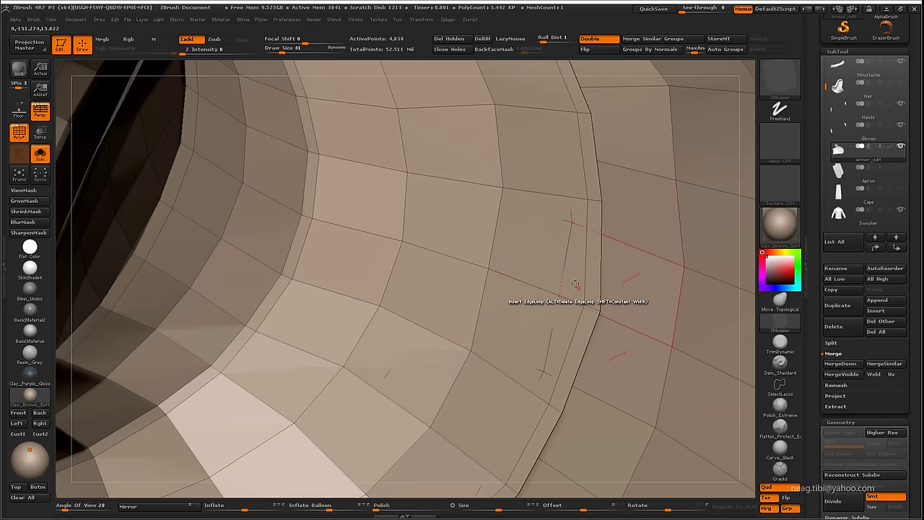
pyautogui.click(554, 186)
pyautogui.moveTo(568, 186)
pyautogui.mouseDown()
pyautogui.moveTo(405, 275)
pyautogui.moveTo(340, 289)
pyautogui.mouseUp()
# Insert an edge loop across the curved gorget panel, then view the whole character
pyautogui.keyDown('ctrl'); pyautogui.keyDown('shift'); pyautogui.click(347, 337); pyautogui.keyUp('shift'); pyautogui.keyUp('ctrl')
pyautogui.moveTo(347, 336); pyautogui.dragTo(367, 339)
pyautogui.click(361, 301)
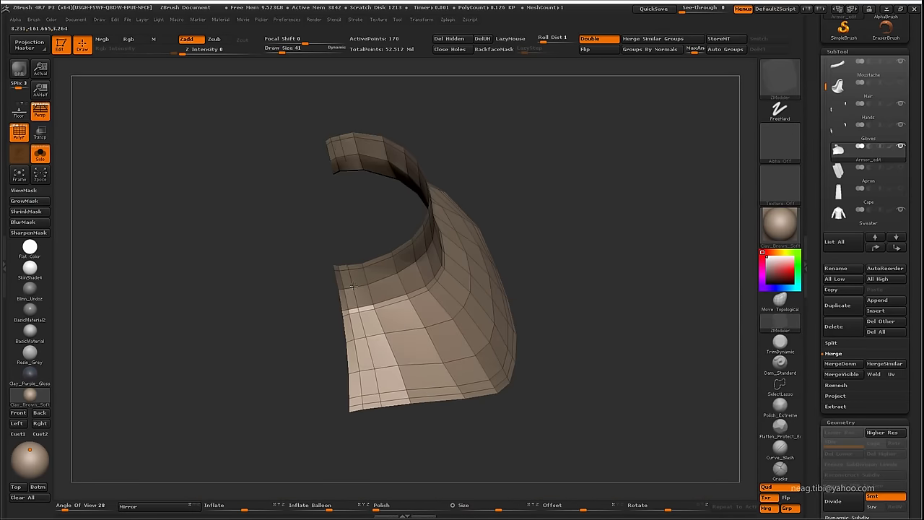
pyautogui.moveTo(329, 394); pyautogui.dragTo(314, 359)
pyautogui.press('space')
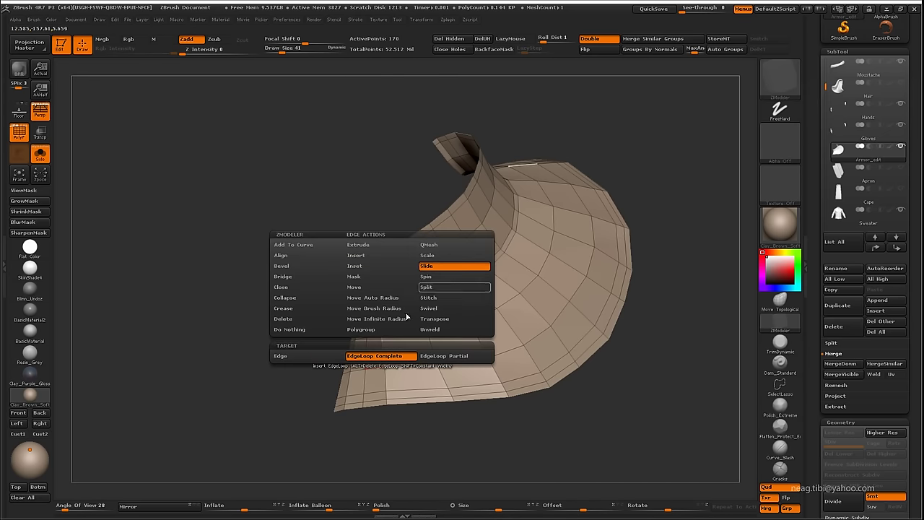
pyautogui.moveTo(457, 431); pyautogui.dragTo(462, 350)
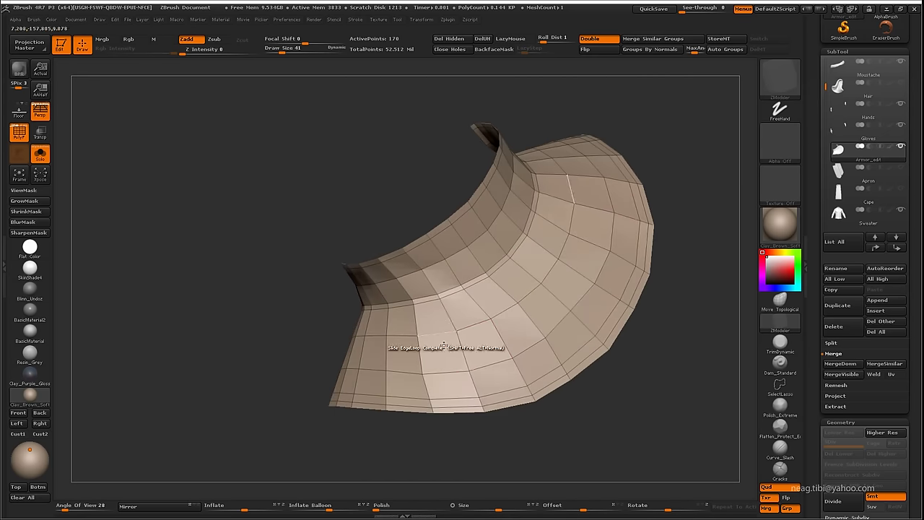
pyautogui.moveTo(534, 246)
pyautogui.mouseDown()
pyautogui.moveTo(566, 222)
pyautogui.moveTo(558, 248)
pyautogui.moveTo(561, 204)
pyautogui.moveTo(607, 248)
pyautogui.mouseUp()
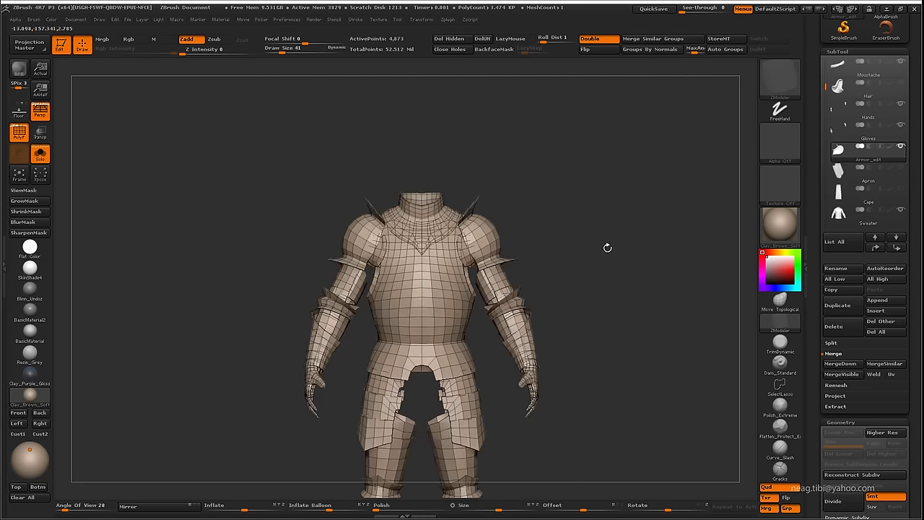
# Solo the torso plate and insert an edge loop across the shoulder strap tip
pyautogui.moveTo(449, 314); pyautogui.dragTo(523, 301)
pyautogui.keyDown('ctrl'); pyautogui.keyDown('shift'); pyautogui.click(523, 300); pyautogui.keyUp('shift'); pyautogui.keyUp('ctrl')
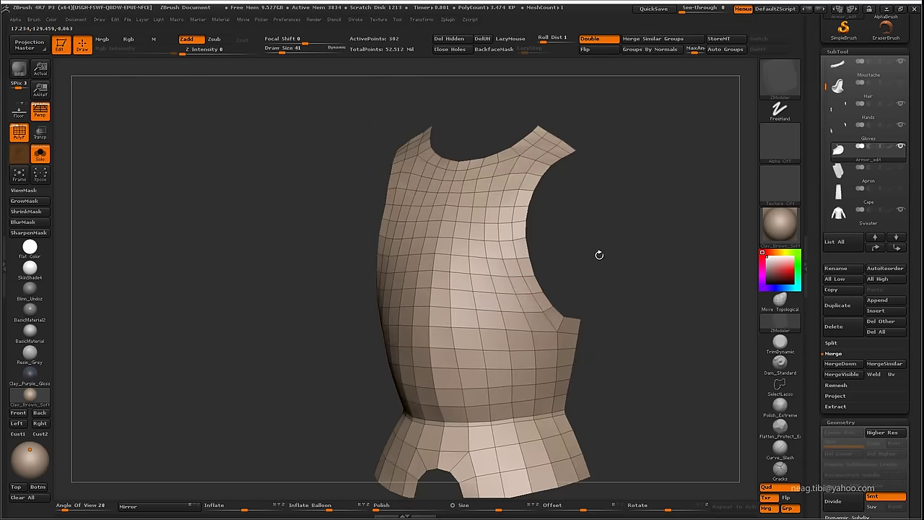
pyautogui.moveTo(599, 254)
pyautogui.mouseDown()
pyautogui.moveTo(567, 252)
pyautogui.moveTo(553, 324)
pyautogui.moveTo(564, 270)
pyautogui.moveTo(568, 302)
pyautogui.mouseUp()
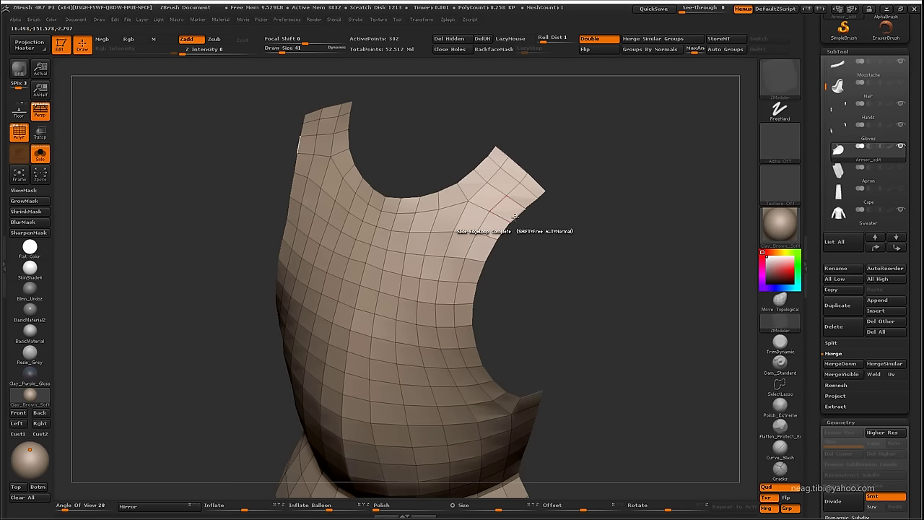
pyautogui.press('space')
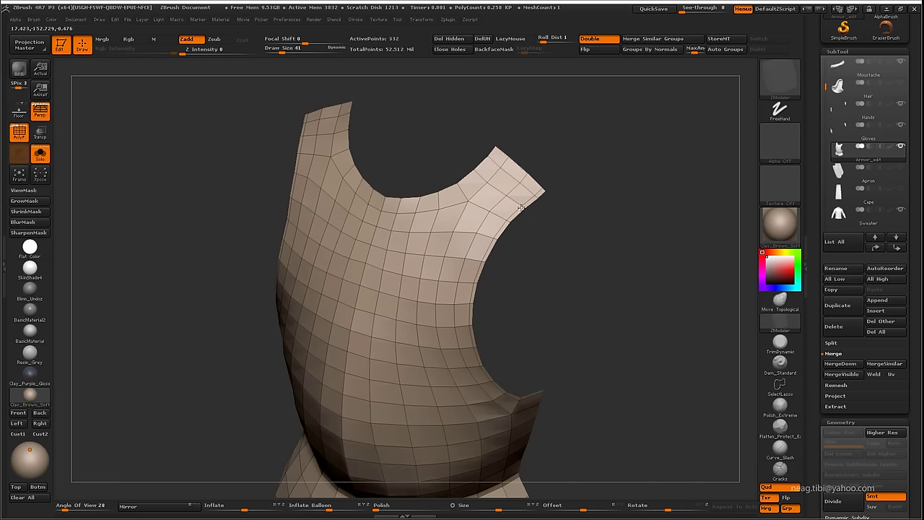
pyautogui.moveTo(520, 207)
pyautogui.keyDown('alt'); pyautogui.mouseDown()
pyautogui.moveTo(553, 202)
pyautogui.moveTo(493, 231)
pyautogui.moveTo(541, 221)
pyautogui.moveTo(582, 277)
pyautogui.moveTo(604, 212)
pyautogui.moveTo(585, 267)
pyautogui.mouseUp(); pyautogui.keyUp('alt')
pyautogui.moveTo(650, 290)
pyautogui.mouseDown()
pyautogui.moveTo(639, 319)
pyautogui.moveTo(510, 210)
pyautogui.moveTo(532, 216)
pyautogui.mouseUp()
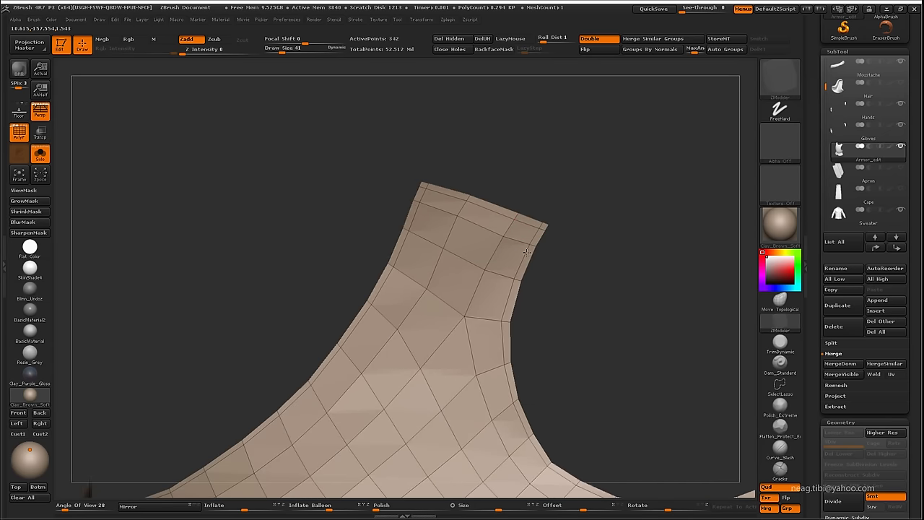
pyautogui.moveTo(528, 251)
pyautogui.mouseDown()
pyautogui.moveTo(573, 239)
pyautogui.moveTo(484, 177)
pyautogui.moveTo(399, 349)
pyautogui.mouseUp()
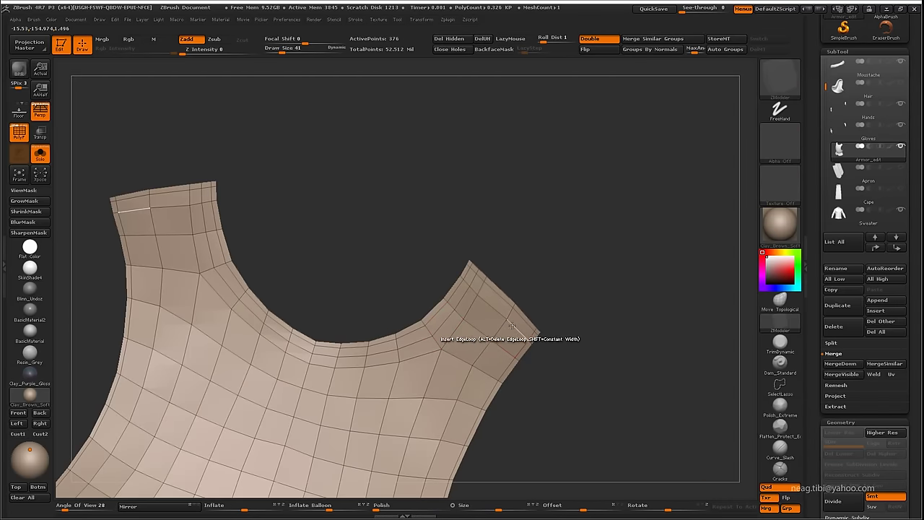
pyautogui.click(464, 316)
pyautogui.press('space')
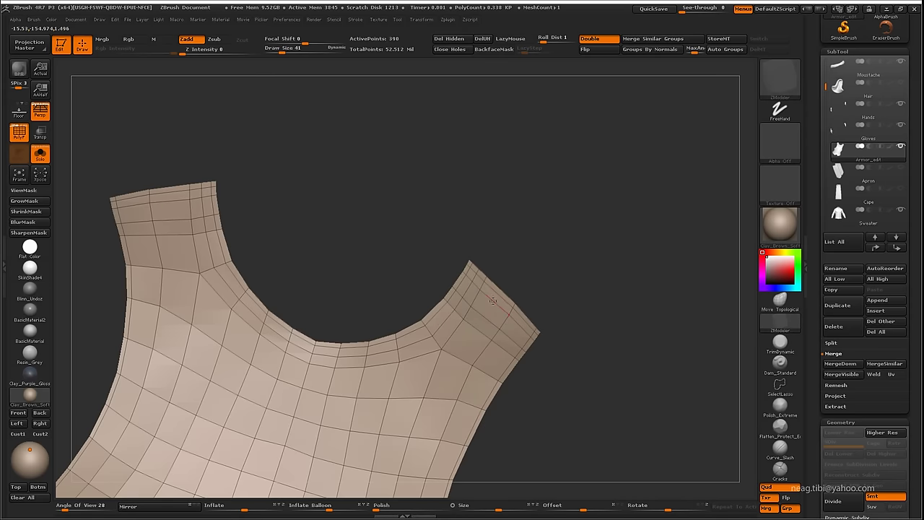
# Turn to the lower flap and switch to the Nudge brush to reshape the leg cutout
pyautogui.moveTo(534, 246)
pyautogui.mouseDown()
pyautogui.moveTo(513, 208)
pyautogui.moveTo(300, 263)
pyautogui.mouseUp()
pyautogui.press('space')
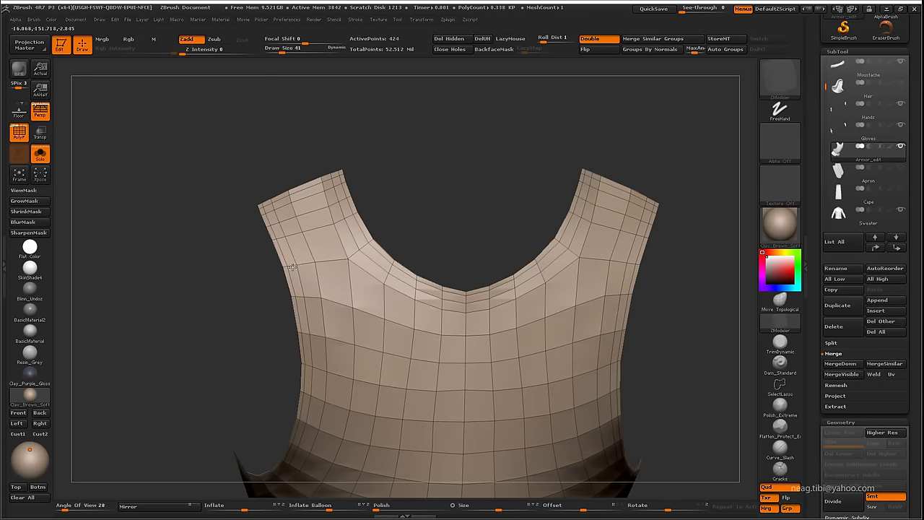
pyautogui.moveTo(239, 314)
pyautogui.mouseDown()
pyautogui.moveTo(558, 270)
pyautogui.moveTo(537, 238)
pyautogui.mouseUp()
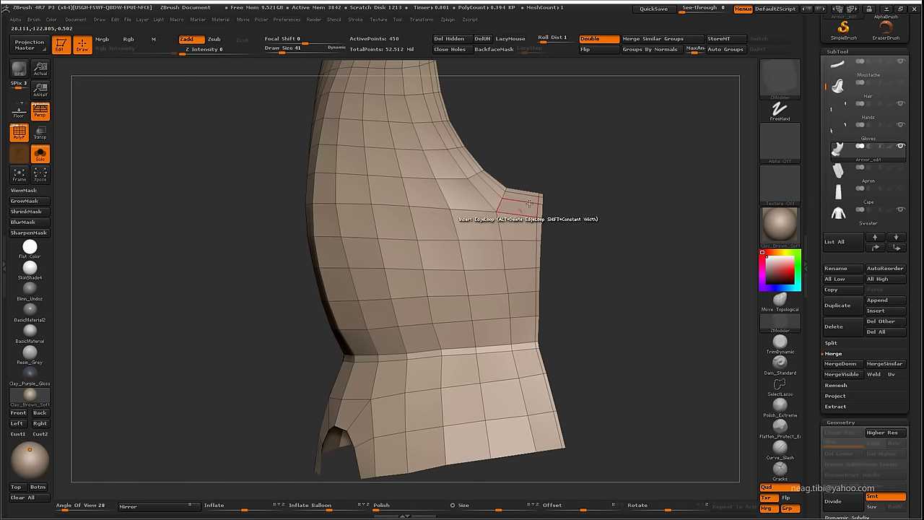
pyautogui.moveTo(538, 246); pyautogui.dragTo(552, 277)
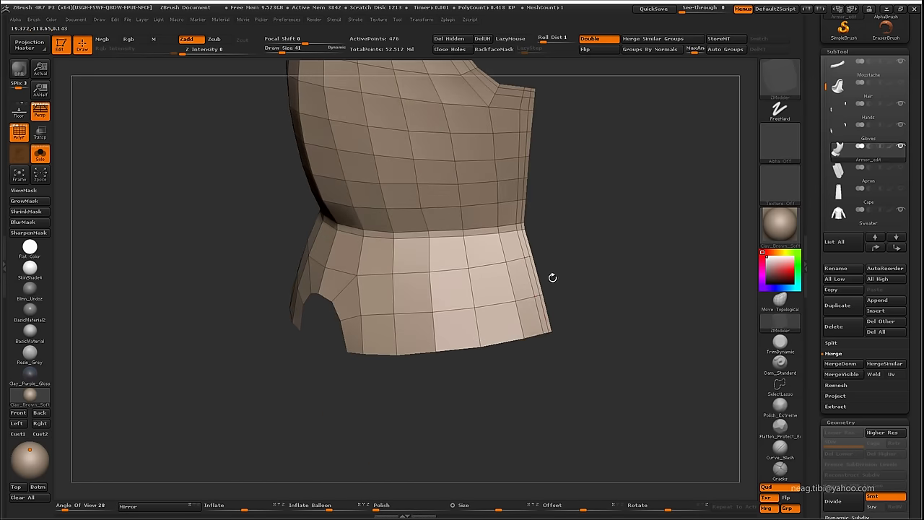
pyautogui.moveTo(538, 330); pyautogui.dragTo(522, 325)
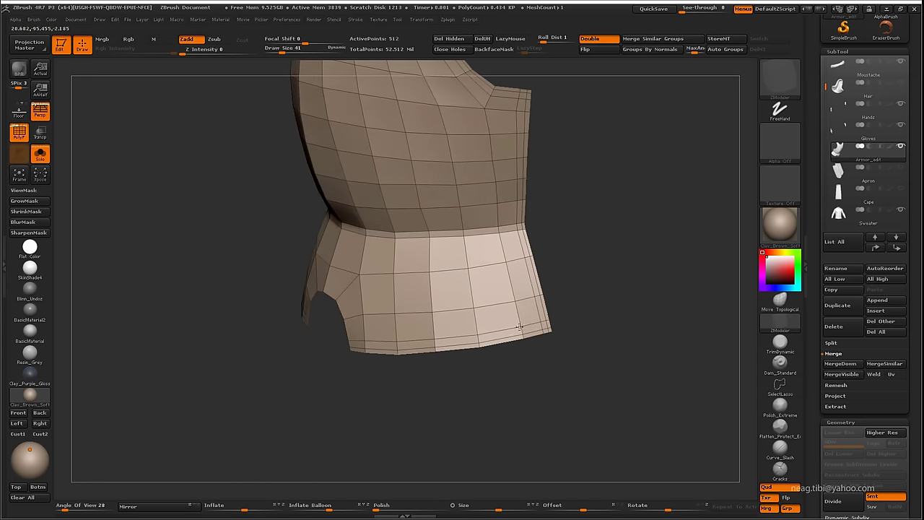
pyautogui.moveTo(455, 412); pyautogui.dragTo(422, 416)
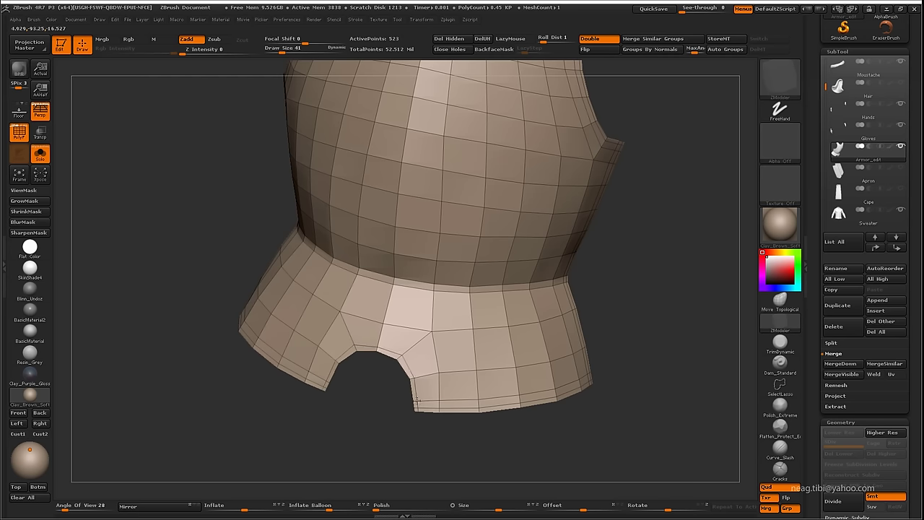
pyautogui.moveTo(420, 435); pyautogui.dragTo(434, 470)
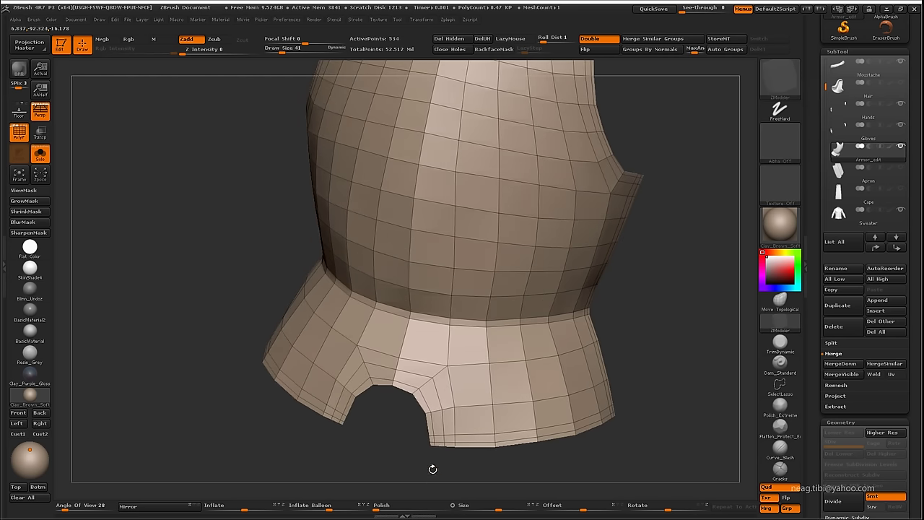
pyautogui.press('b')
pyautogui.press('l')
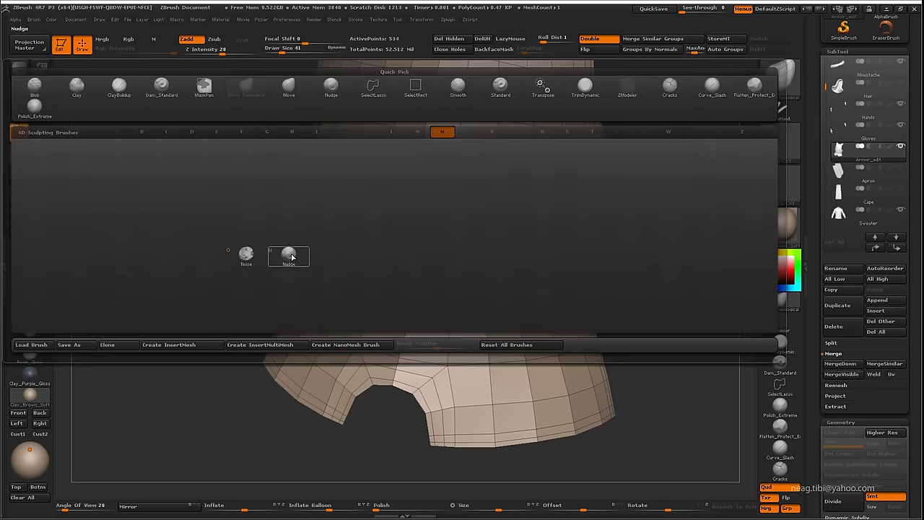
pyautogui.press('y')
# Return to ZModeler and show the full armor from the front
pyautogui.moveTo(398, 340)
pyautogui.mouseDown()
pyautogui.moveTo(390, 368)
pyautogui.moveTo(395, 361)
pyautogui.mouseUp()
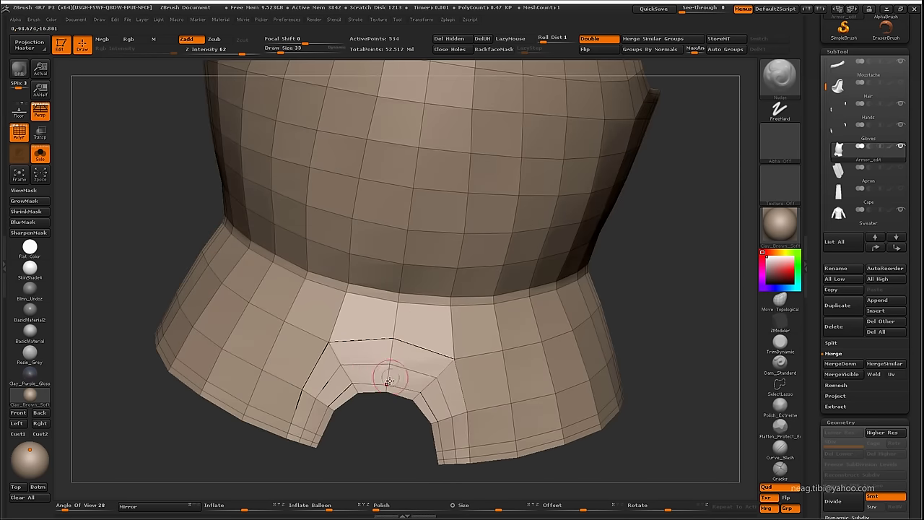
pyautogui.moveTo(364, 411)
pyautogui.mouseDown()
pyautogui.moveTo(340, 369)
pyautogui.moveTo(557, 340)
pyautogui.moveTo(668, 311)
pyautogui.mouseUp()
pyautogui.click(780, 321)
pyautogui.press('space')
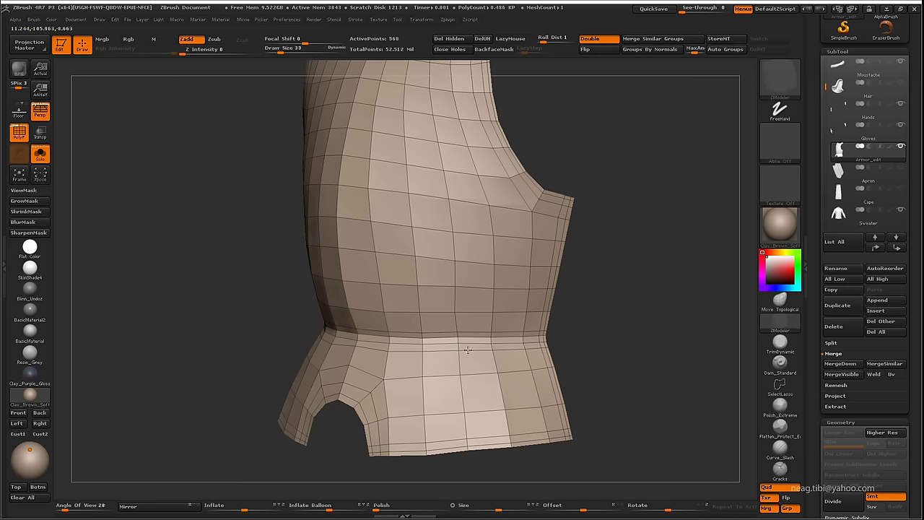
pyautogui.moveTo(614, 327)
pyautogui.mouseDown()
pyautogui.moveTo(613, 287)
pyautogui.moveTo(553, 341)
pyautogui.mouseUp()
pyautogui.moveTo(664, 279)
pyautogui.mouseDown()
pyautogui.moveTo(667, 323)
pyautogui.moveTo(678, 299)
pyautogui.moveTo(596, 234)
pyautogui.moveTo(505, 187)
pyautogui.mouseUp()
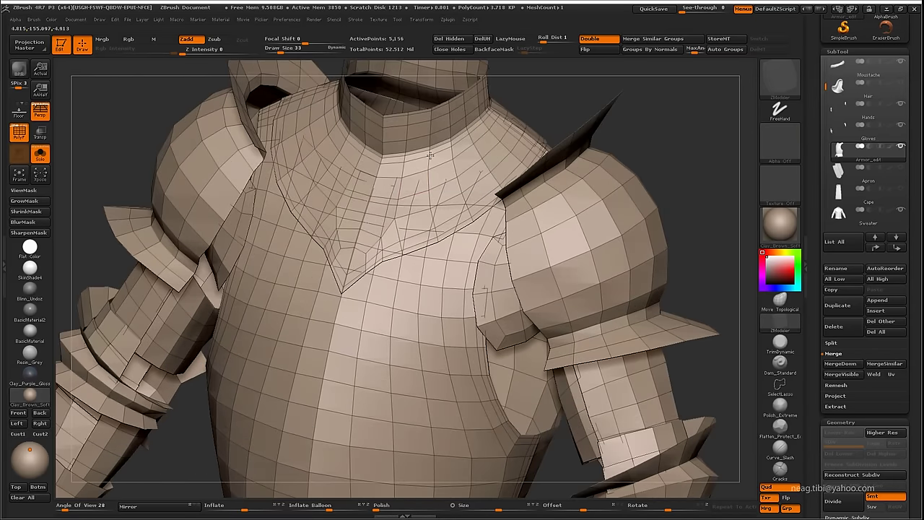
# Insert one edge loop around the collar with Insert EdgeLoop, redoing a misplaced loop
pyautogui.moveTo(493, 116)
pyautogui.mouseDown()
pyautogui.moveTo(613, 88)
pyautogui.moveTo(441, 237)
pyautogui.moveTo(442, 169)
pyautogui.moveTo(511, 265)
pyautogui.mouseUp()
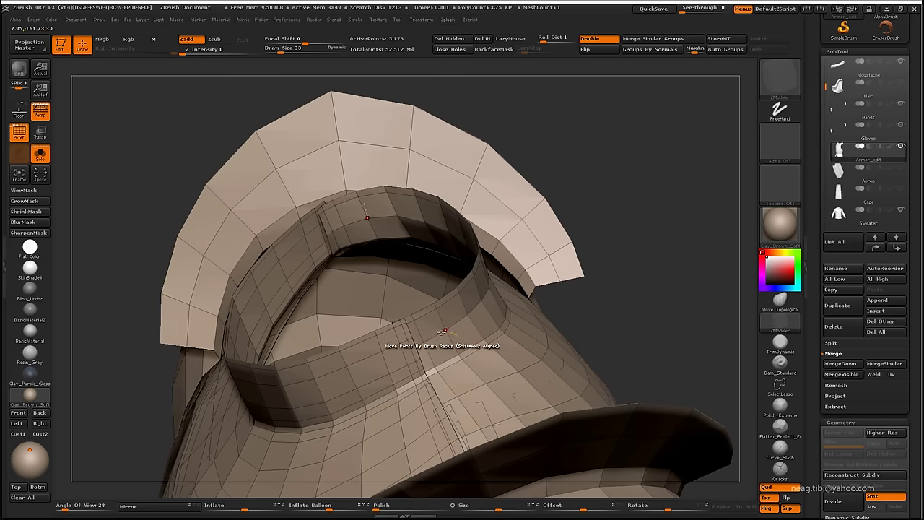
pyautogui.press('space')
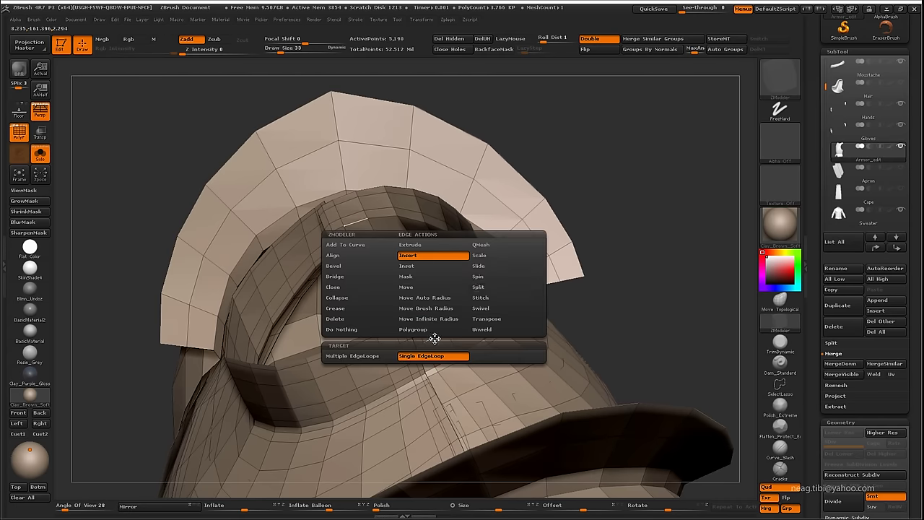
pyautogui.press('space')
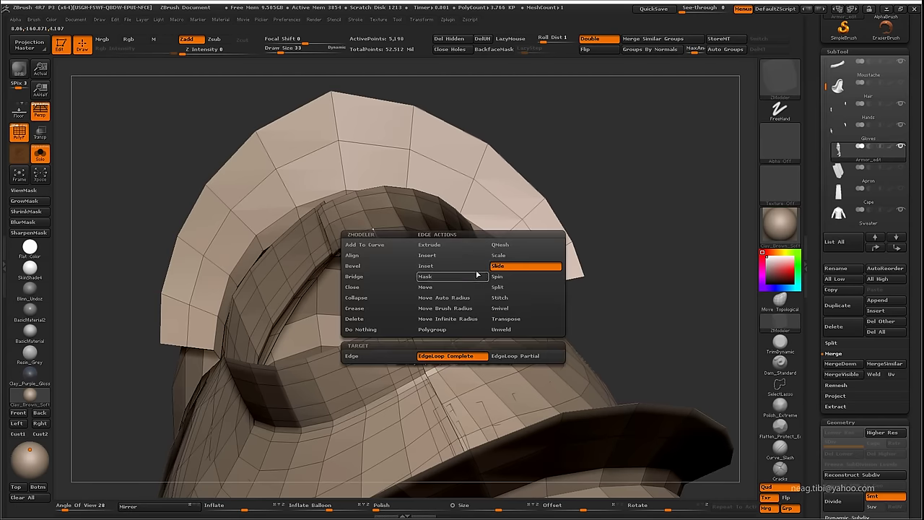
pyautogui.click(433, 276)
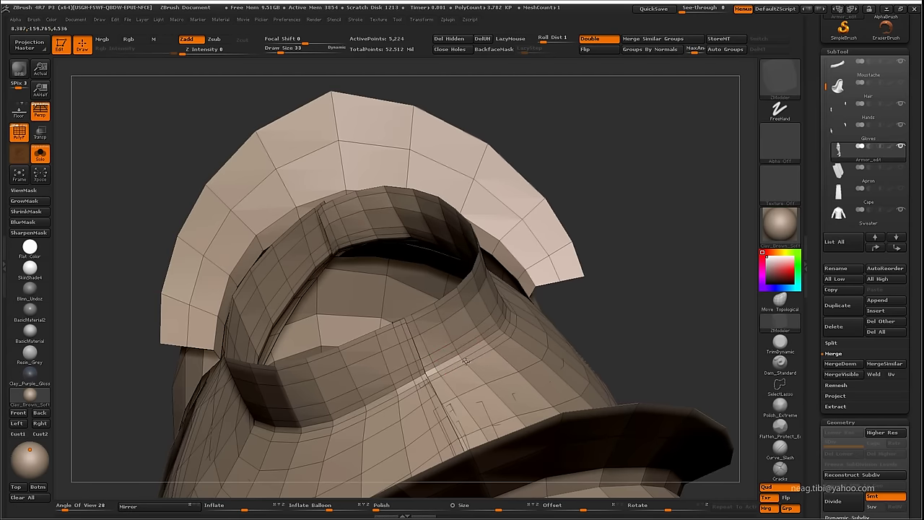
pyautogui.moveTo(466, 361)
pyautogui.mouseDown()
pyautogui.moveTo(648, 224)
pyautogui.moveTo(431, 342)
pyautogui.moveTo(654, 255)
pyautogui.moveTo(616, 300)
pyautogui.moveTo(480, 341)
pyautogui.moveTo(548, 347)
pyautogui.moveTo(629, 284)
pyautogui.moveTo(627, 303)
pyautogui.mouseUp()
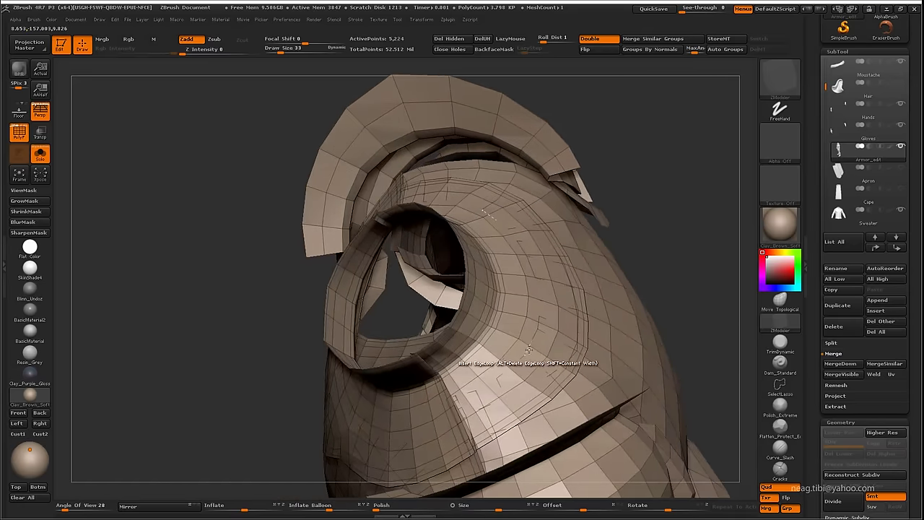
pyautogui.click(517, 292)
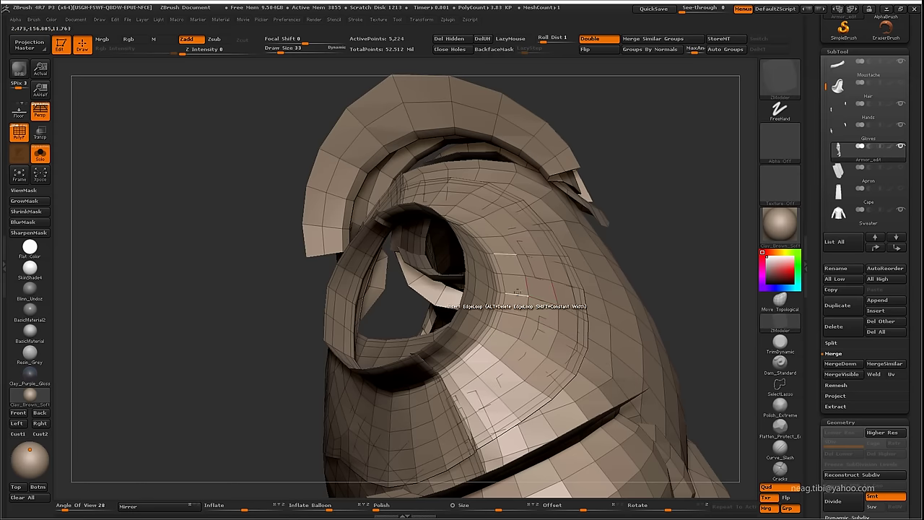
pyautogui.keyDown('alt'); pyautogui.click(534, 297); pyautogui.keyUp('alt')
pyautogui.click(529, 307)
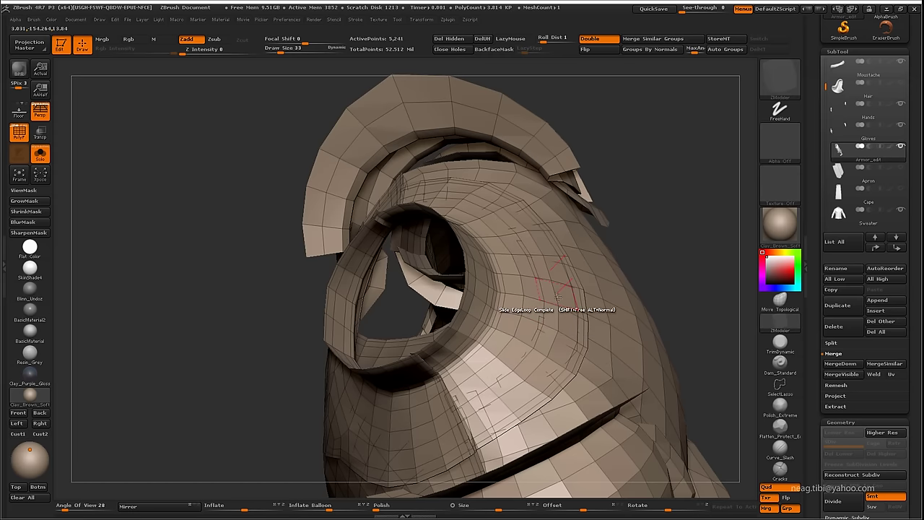
pyautogui.moveTo(662, 213); pyautogui.dragTo(409, 252)
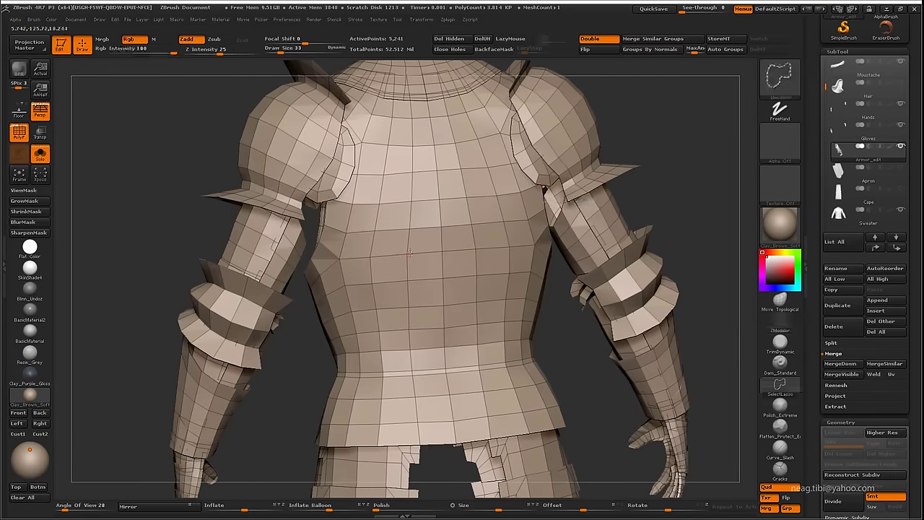
# Isolate the vest polygroup and insert an edge loop around the vest
pyautogui.keyDown('ctrl'); pyautogui.keyDown('shift'); pyautogui.click(409, 252); pyautogui.keyUp('shift'); pyautogui.keyUp('ctrl')
pyautogui.moveTo(415, 301)
pyautogui.mouseDown()
pyautogui.moveTo(493, 283)
pyautogui.moveTo(190, 283)
pyautogui.moveTo(429, 290)
pyautogui.mouseUp()
pyautogui.moveTo(730, 339); pyautogui.dragTo(570, 198)
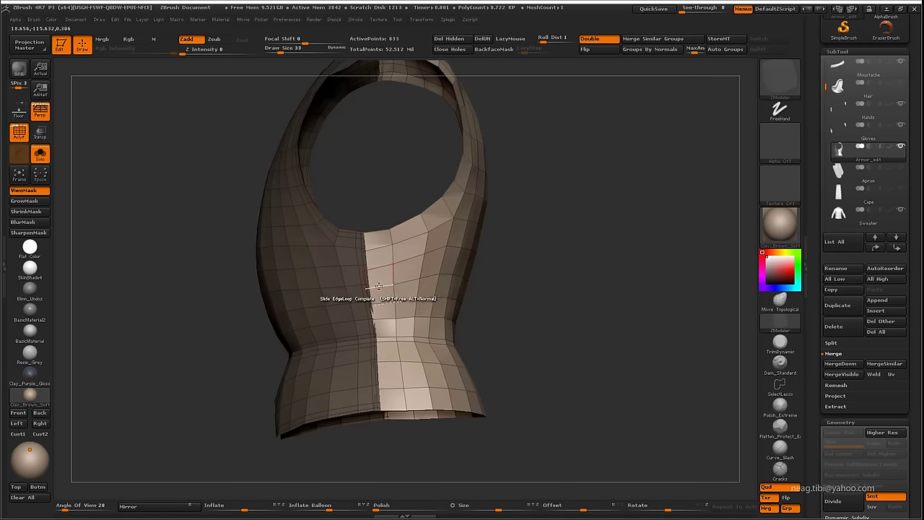
pyautogui.press('space')
pyautogui.moveTo(372, 233); pyautogui.dragTo(354, 185)
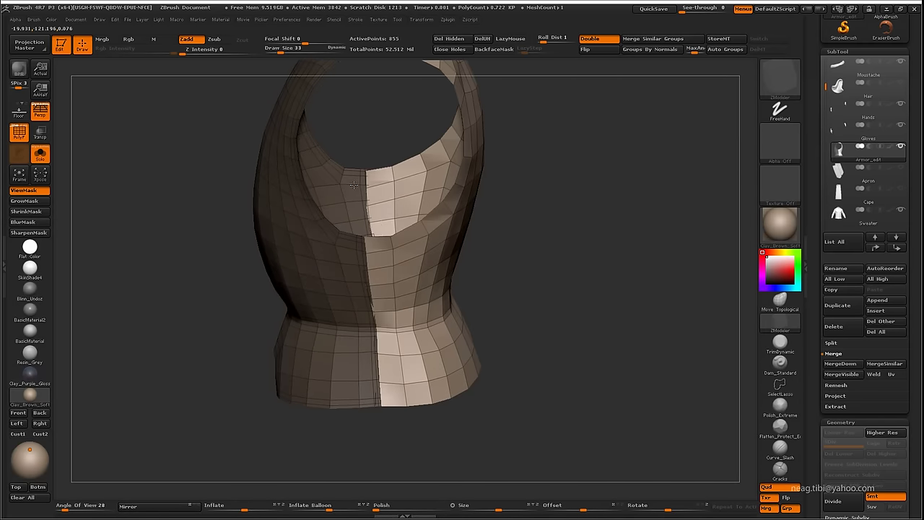
pyautogui.moveTo(603, 253)
pyautogui.mouseDown()
pyautogui.moveTo(539, 140)
pyautogui.moveTo(599, 195)
pyautogui.mouseUp()
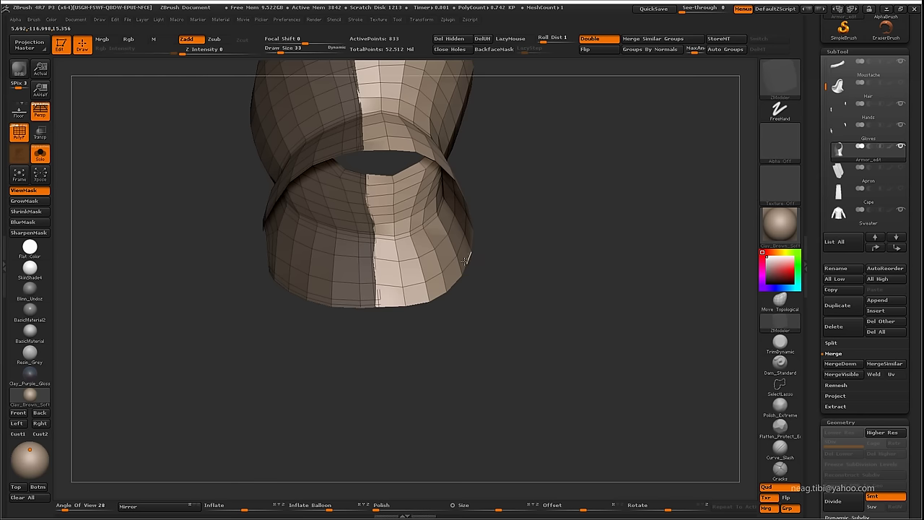
# Reshape the armholes with Move Topological at a smaller size and smooth the shoulder surface
pyautogui.click(780, 300)
pyautogui.moveTo(382, 268)
pyautogui.keyDown('alt'); pyautogui.mouseDown()
pyautogui.moveTo(368, 351)
pyautogui.moveTo(368, 298)
pyautogui.moveTo(349, 298)
pyautogui.moveTo(350, 325)
pyautogui.mouseUp(); pyautogui.keyUp('alt')
pyautogui.rightClick(382, 326)
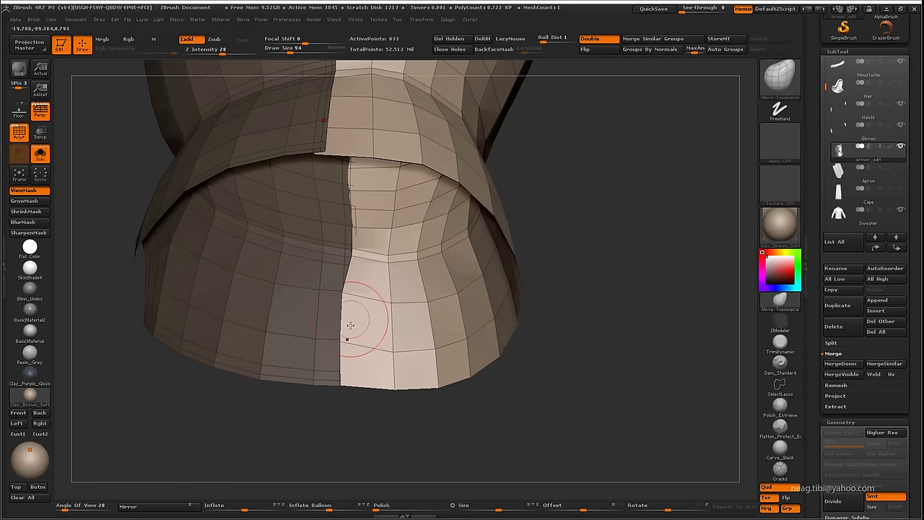
pyautogui.moveTo(336, 430)
pyautogui.mouseDown()
pyautogui.moveTo(373, 422)
pyautogui.moveTo(332, 414)
pyautogui.moveTo(477, 421)
pyautogui.moveTo(465, 436)
pyautogui.mouseUp()
pyautogui.moveTo(402, 407); pyautogui.dragTo(409, 223)
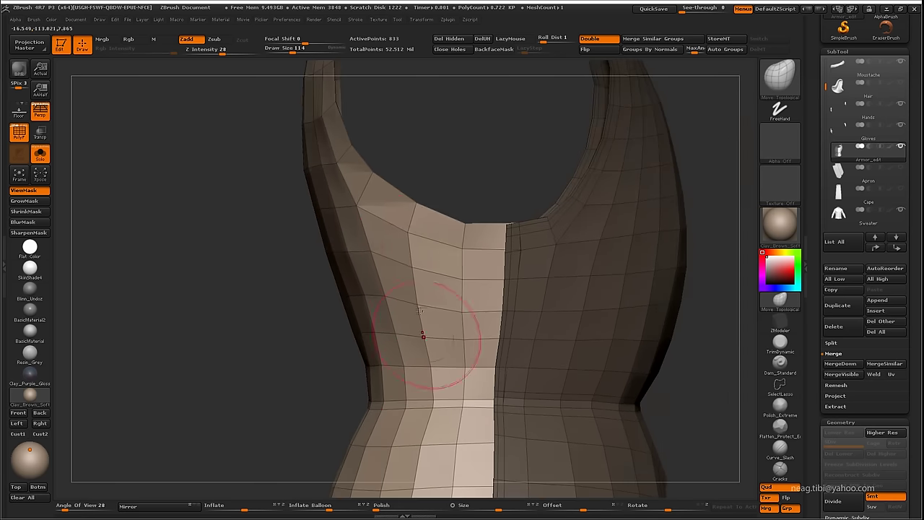
pyautogui.moveTo(411, 263)
pyautogui.mouseDown()
pyautogui.moveTo(312, 258)
pyautogui.moveTo(393, 316)
pyautogui.mouseUp()
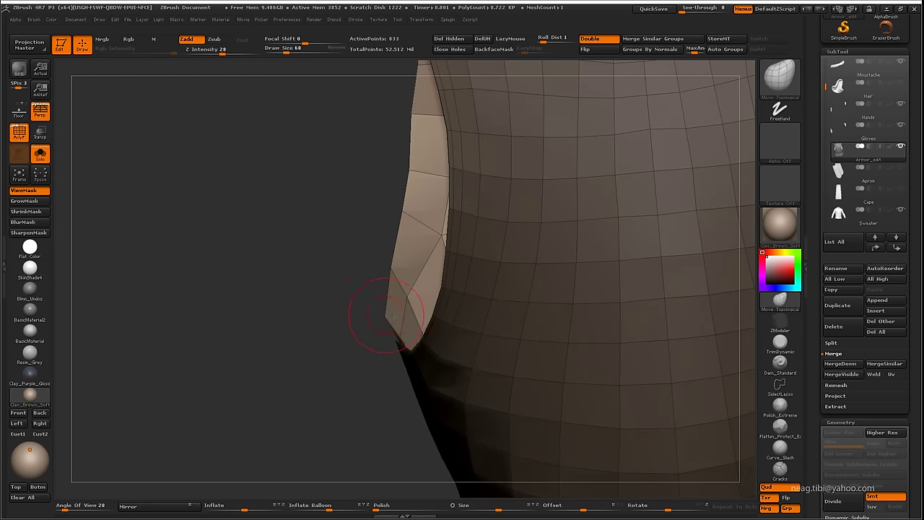
pyautogui.press('f')
pyautogui.moveTo(324, 279)
pyautogui.mouseDown()
pyautogui.moveTo(521, 278)
pyautogui.moveTo(527, 250)
pyautogui.moveTo(513, 244)
pyautogui.mouseUp()
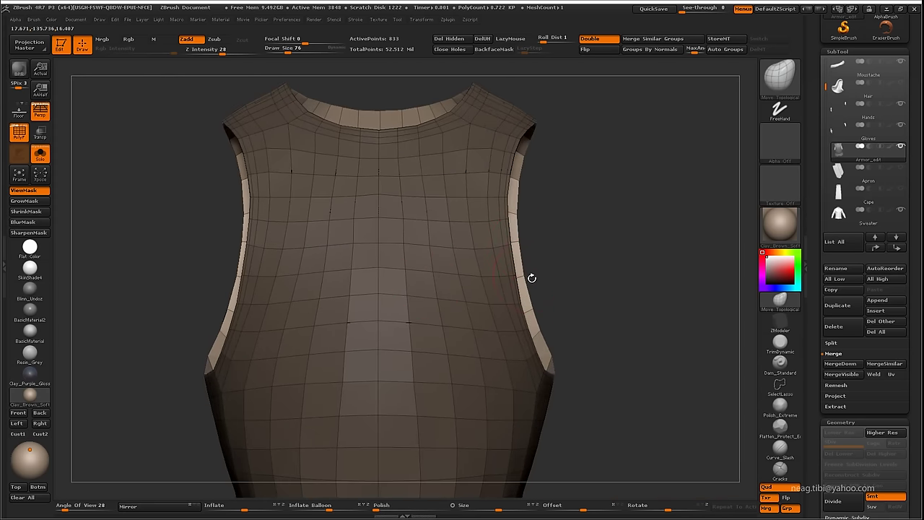
pyautogui.moveTo(529, 300)
pyautogui.mouseDown()
pyautogui.moveTo(565, 231)
pyautogui.moveTo(516, 243)
pyautogui.moveTo(523, 278)
pyautogui.moveTo(484, 273)
pyautogui.mouseUp()
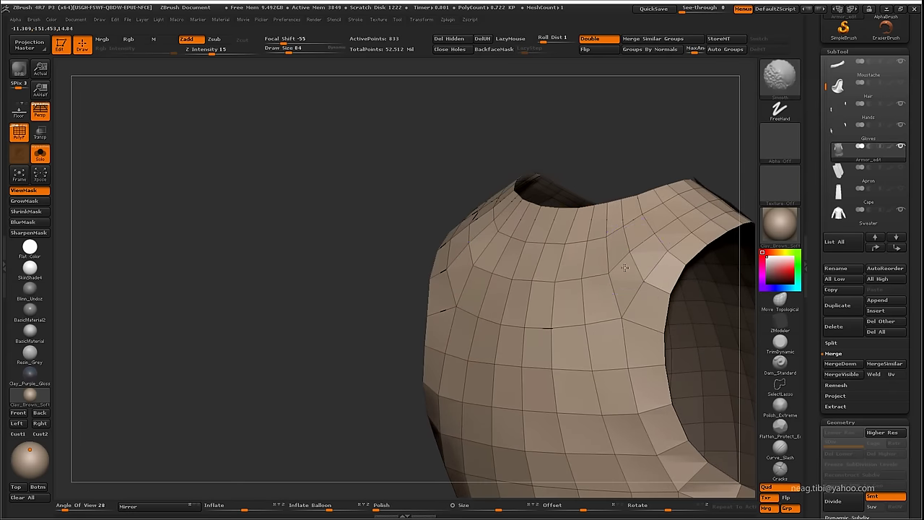
pyautogui.moveTo(537, 284)
pyautogui.keyDown('alt'); pyautogui.mouseDown()
pyautogui.moveTo(443, 289)
pyautogui.moveTo(433, 317)
pyautogui.moveTo(454, 203)
pyautogui.moveTo(473, 311)
pyautogui.moveTo(467, 378)
pyautogui.moveTo(474, 392)
pyautogui.moveTo(510, 382)
pyautogui.mouseUp(); pyautogui.keyUp('alt')
pyautogui.moveTo(494, 341)
pyautogui.mouseDown()
pyautogui.moveTo(533, 333)
pyautogui.moveTo(361, 253)
pyautogui.mouseUp()
# Return to ZModeler and check the reshaped neckline from below and the front
pyautogui.click(785, 329)
pyautogui.moveTo(563, 325)
pyautogui.mouseDown()
pyautogui.moveTo(361, 289)
pyautogui.moveTo(437, 193)
pyautogui.mouseUp()
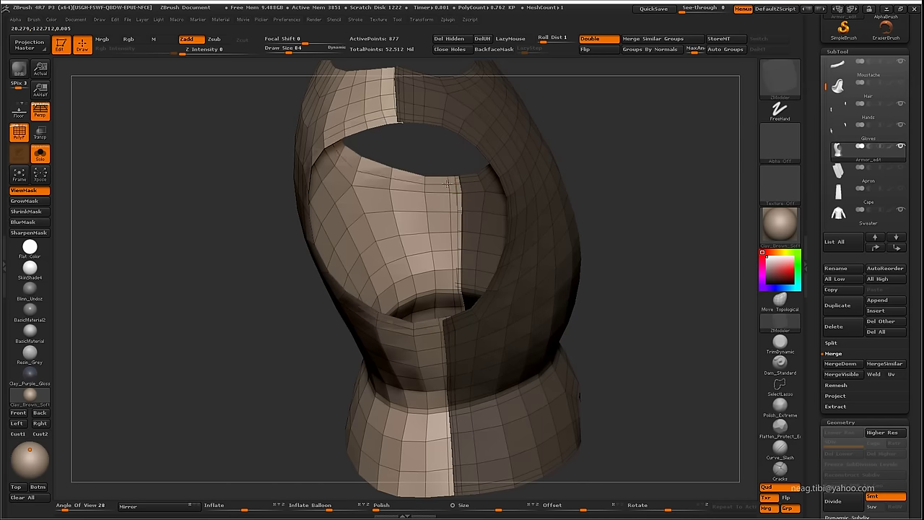
pyautogui.moveTo(429, 187); pyautogui.dragTo(431, 395)
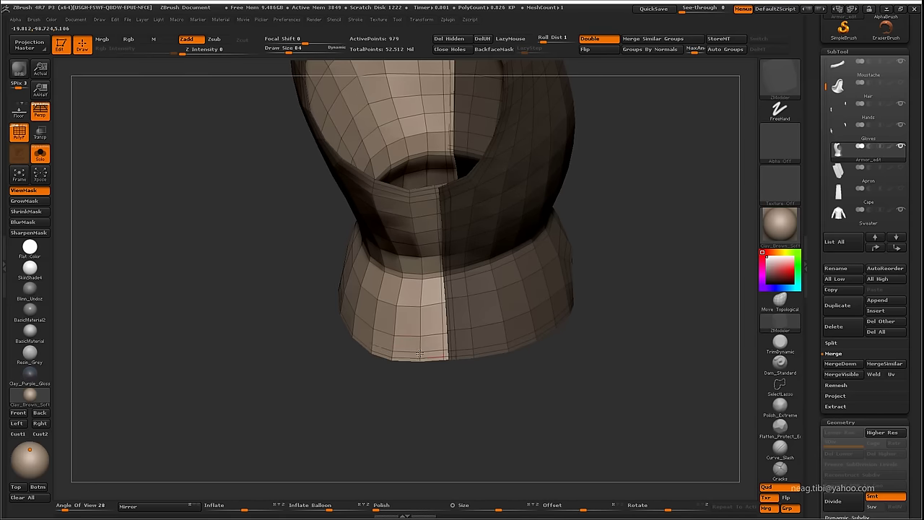
pyautogui.moveTo(405, 427)
pyautogui.mouseDown()
pyautogui.moveTo(409, 339)
pyautogui.moveTo(455, 312)
pyautogui.mouseUp()
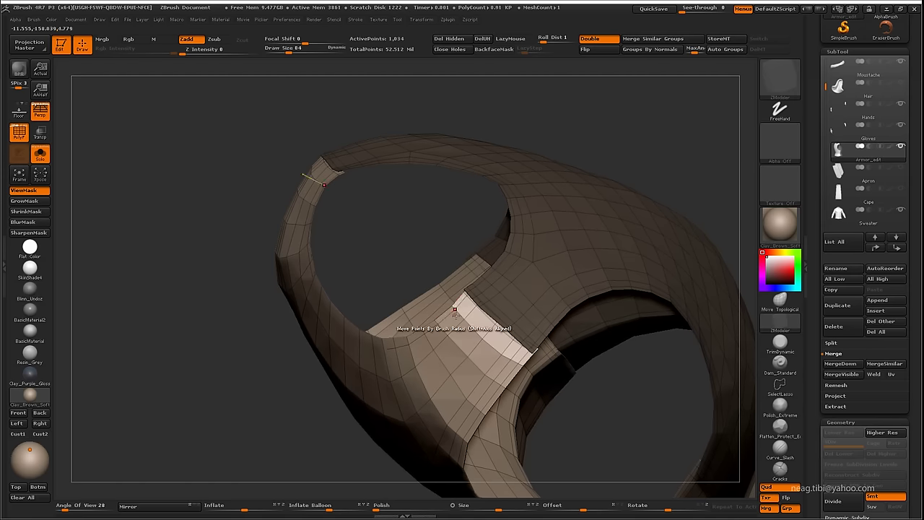
pyautogui.moveTo(473, 296)
pyautogui.mouseDown()
pyautogui.moveTo(540, 223)
pyautogui.moveTo(665, 189)
pyautogui.mouseUp()
pyautogui.click(780, 78)
# Nudge the chest into a cleaner curve and set the edge action to complete edge loops
pyautogui.click(253, 83)
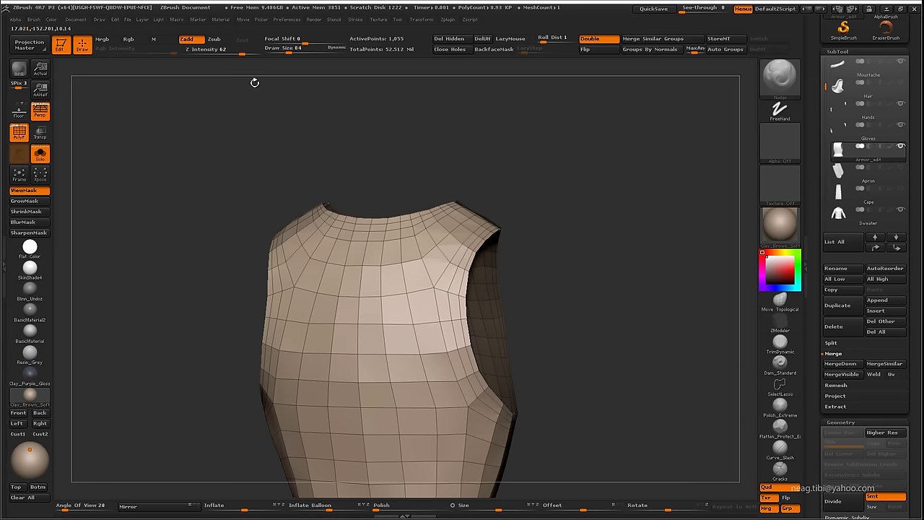
pyautogui.moveTo(387, 82)
pyautogui.mouseDown()
pyautogui.moveTo(438, 303)
pyautogui.moveTo(392, 248)
pyautogui.moveTo(449, 282)
pyautogui.mouseUp()
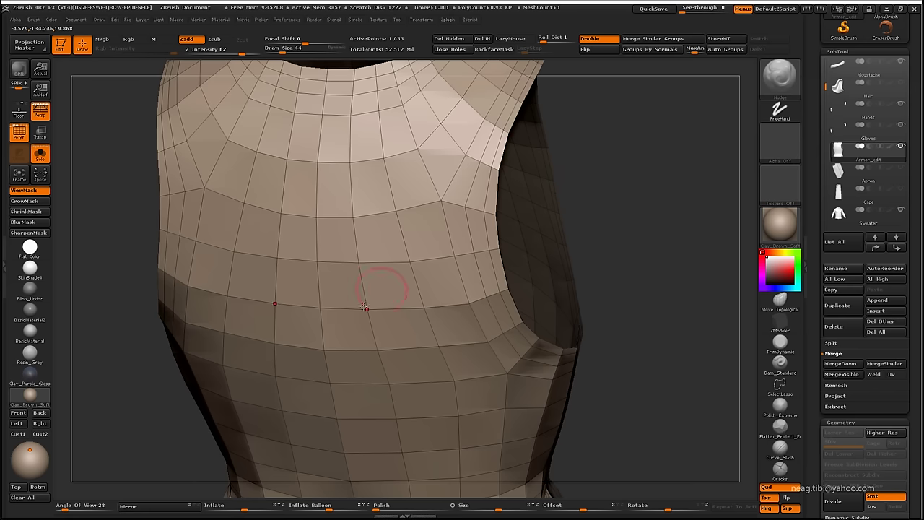
pyautogui.moveTo(368, 272)
pyautogui.mouseDown()
pyautogui.moveTo(381, 187)
pyautogui.moveTo(457, 322)
pyautogui.moveTo(429, 252)
pyautogui.moveTo(432, 297)
pyautogui.mouseUp()
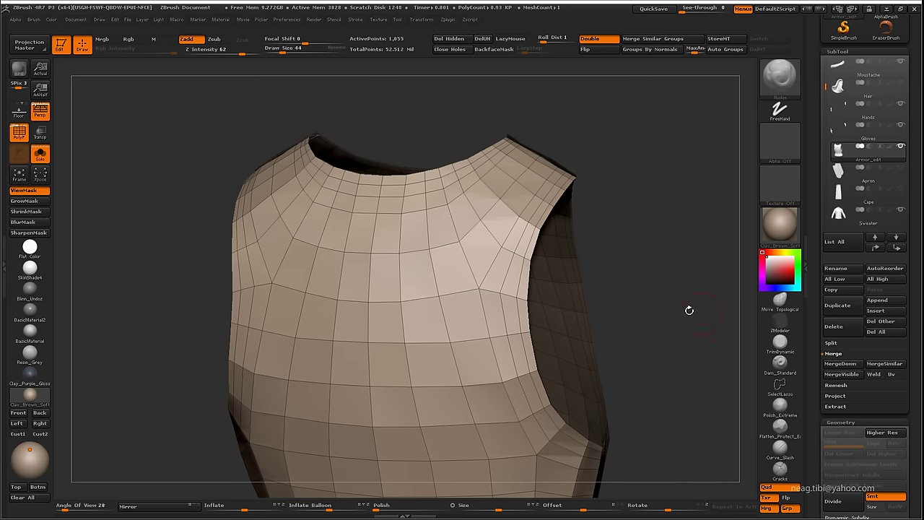
pyautogui.moveTo(689, 309); pyautogui.dragTo(706, 326)
pyautogui.press('space')
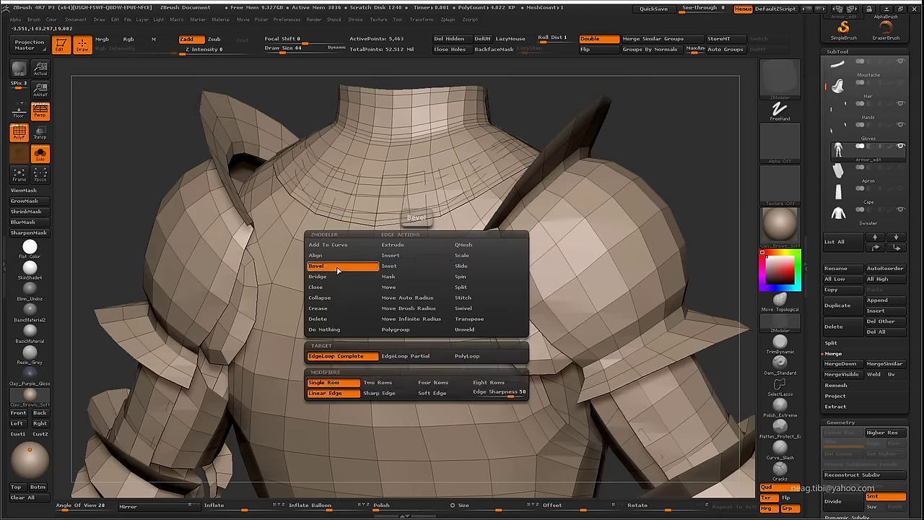
pyautogui.click(338, 269)
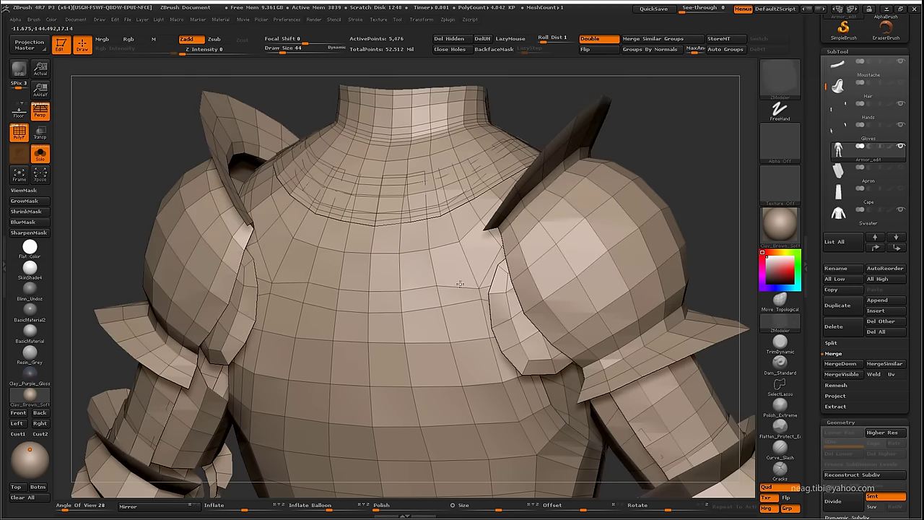
pyautogui.keyDown('alt'); pyautogui.click(429, 294); pyautogui.keyUp('alt')
# Slide a chest edge loop into position and zoom out to the whole torso plate
pyautogui.press('b')
pyautogui.press('s')
pyautogui.press('t')
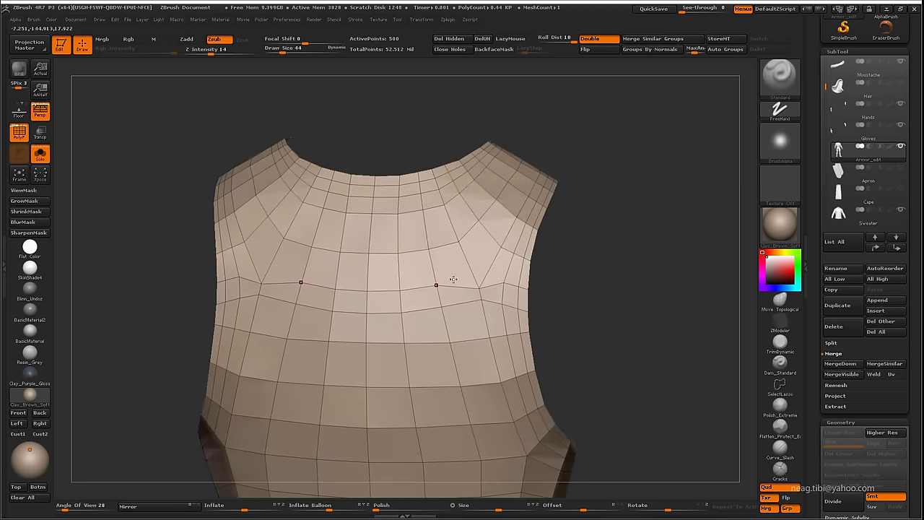
pyautogui.press('b')
pyautogui.press('n')
pyautogui.press('u')
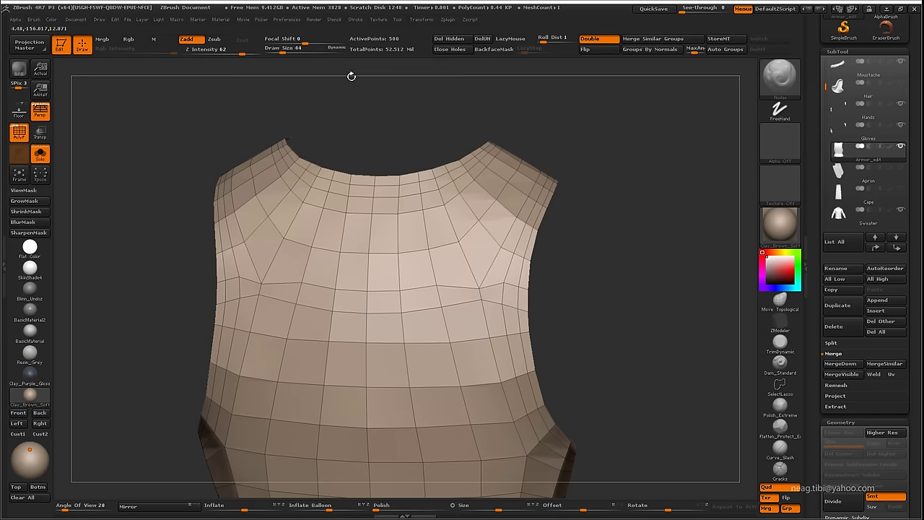
pyautogui.moveTo(390, 255)
pyautogui.mouseDown()
pyautogui.moveTo(470, 289)
pyautogui.moveTo(473, 260)
pyautogui.moveTo(493, 283)
pyautogui.moveTo(485, 260)
pyautogui.moveTo(522, 260)
pyautogui.moveTo(429, 250)
pyautogui.moveTo(404, 267)
pyautogui.moveTo(324, 273)
pyautogui.moveTo(390, 289)
pyautogui.moveTo(780, 332)
pyautogui.mouseUp()
pyautogui.press('space')
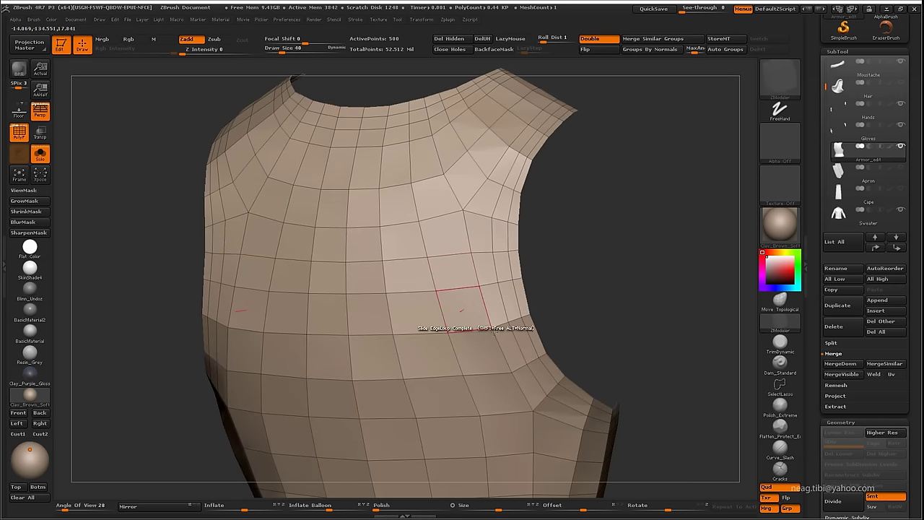
pyautogui.moveTo(494, 331); pyautogui.dragTo(471, 291)
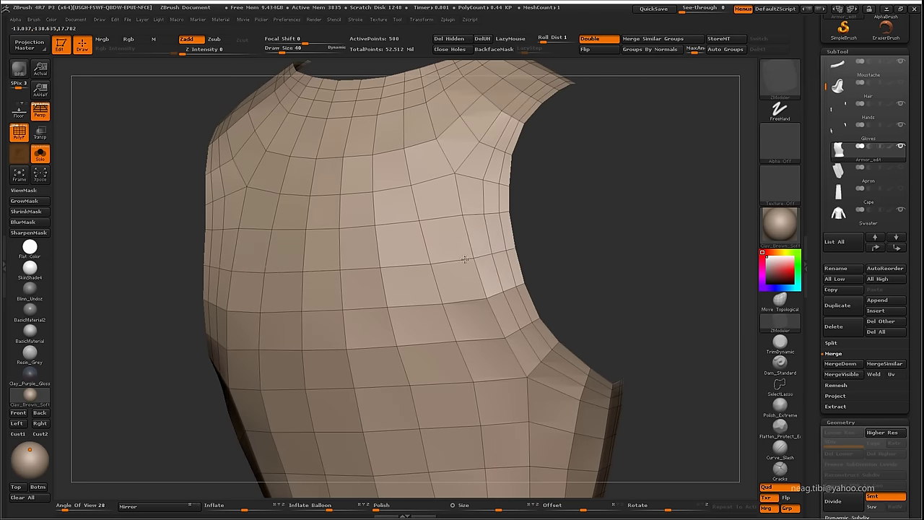
pyautogui.moveTo(609, 190)
pyautogui.mouseDown()
pyautogui.moveTo(592, 229)
pyautogui.moveTo(602, 250)
pyautogui.moveTo(664, 215)
pyautogui.moveTo(599, 161)
pyautogui.moveTo(592, 213)
pyautogui.moveTo(605, 187)
pyautogui.moveTo(619, 205)
pyautogui.moveTo(602, 210)
pyautogui.moveTo(629, 209)
pyautogui.moveTo(570, 197)
pyautogui.moveTo(642, 186)
pyautogui.moveTo(622, 211)
pyautogui.moveTo(598, 219)
pyautogui.mouseUp()
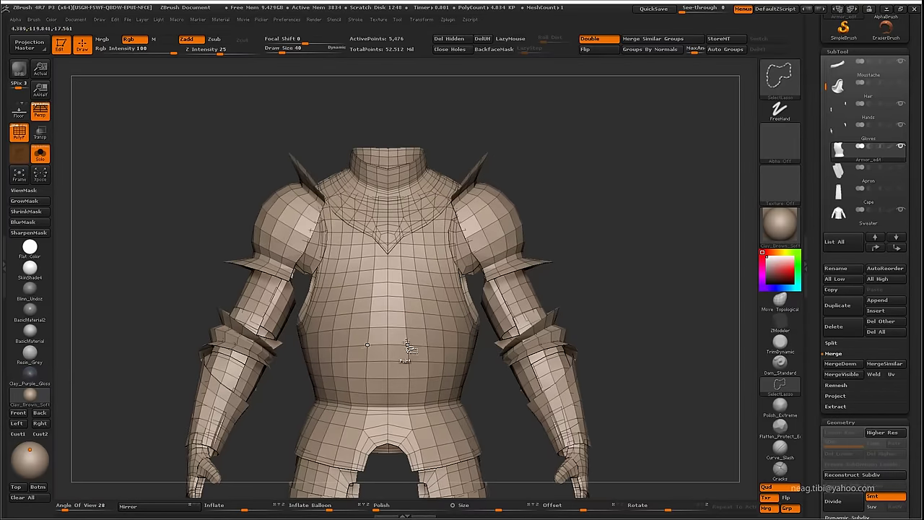
# Split the torso polygroup into its own subtool named Armor_Torso
pyautogui.keyDown('ctrl'); pyautogui.keyDown('shift'); pyautogui.click(426, 332); pyautogui.keyUp('shift'); pyautogui.keyUp('ctrl')
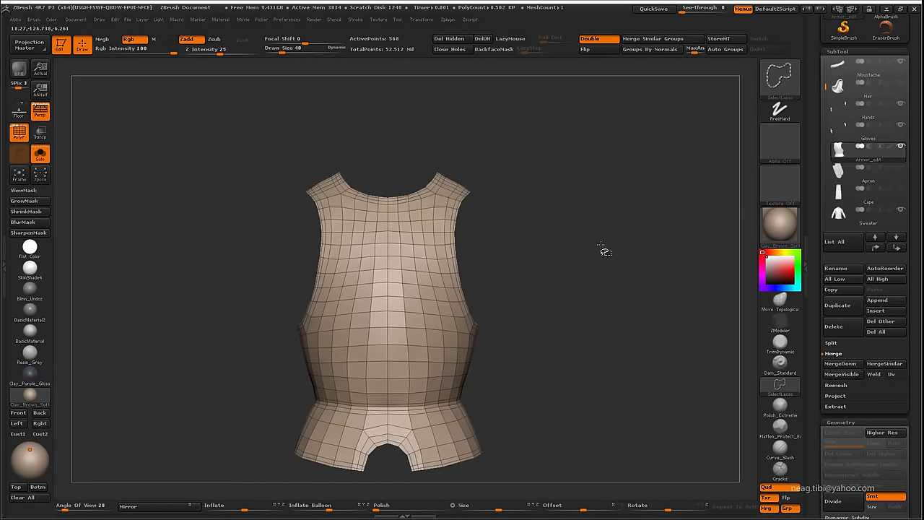
pyautogui.keyDown('ctrl'); pyautogui.keyDown('shift'); pyautogui.click(626, 231); pyautogui.keyUp('shift'); pyautogui.keyUp('ctrl')
pyautogui.keyDown('ctrl'); pyautogui.keyDown('alt'); pyautogui.keyDown('shift'); pyautogui.click(457, 327); pyautogui.keyUp('shift'); pyautogui.keyUp('alt'); pyautogui.keyUp('ctrl')
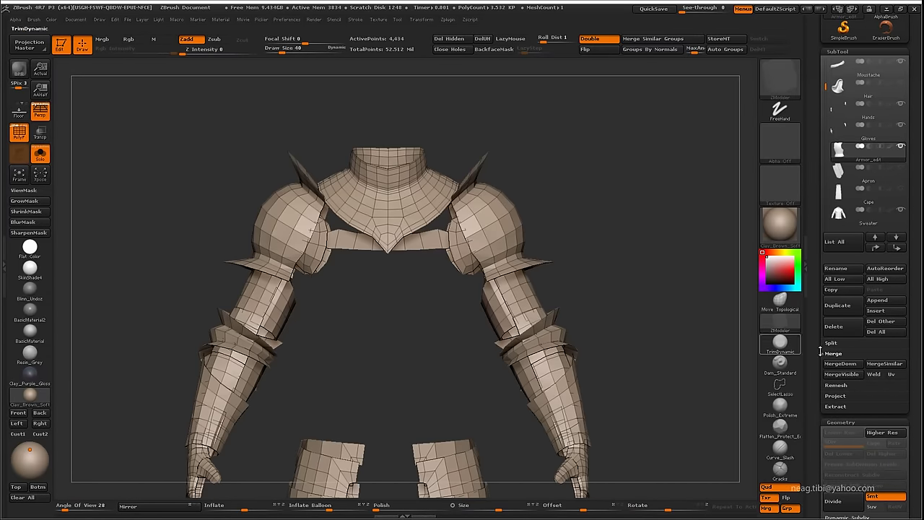
pyautogui.click(832, 343)
pyautogui.click(839, 352)
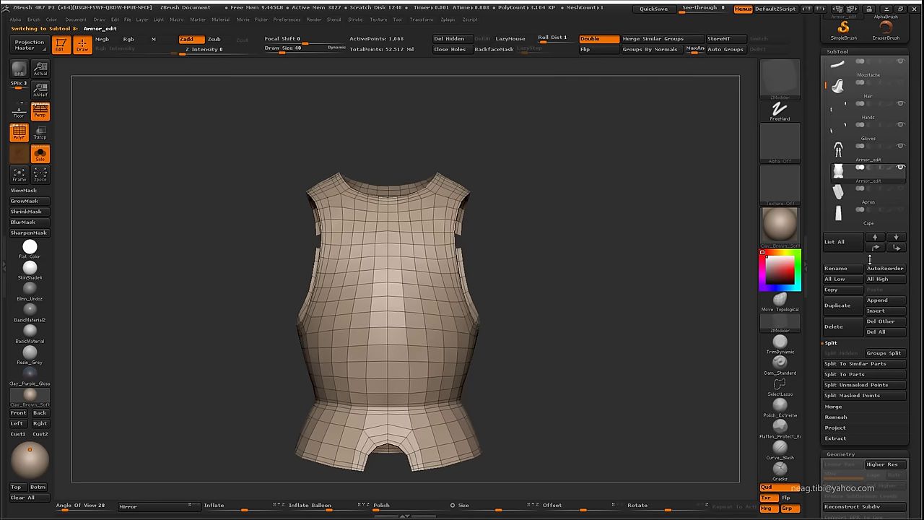
pyautogui.click(849, 269)
pyautogui.write('armor_Torso')
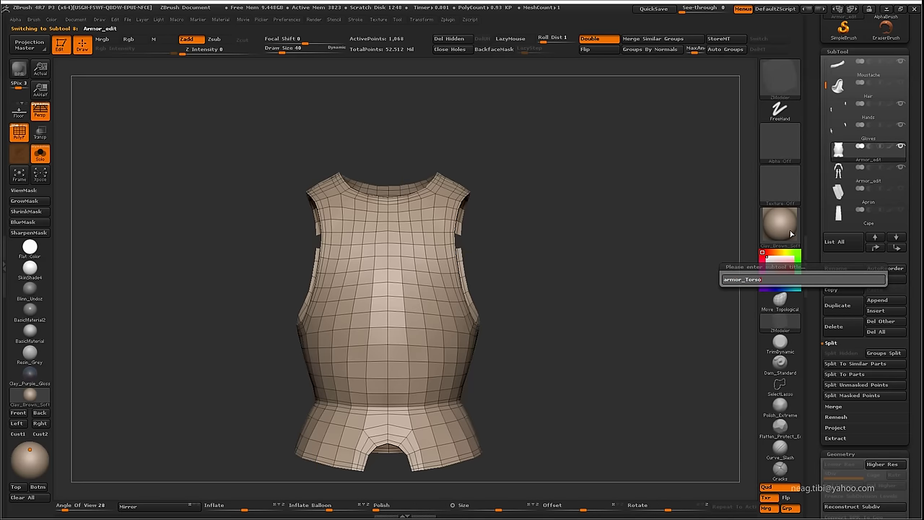
pyautogui.press('Return')
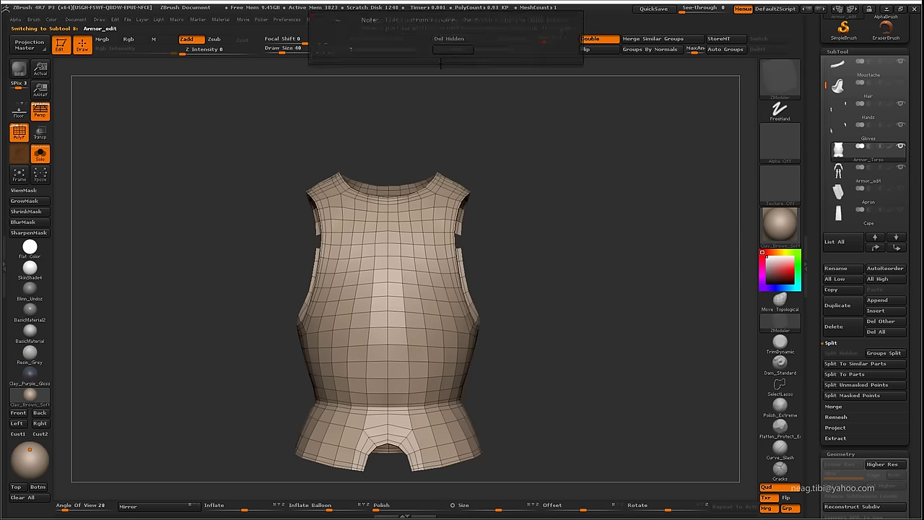
# Isolate the collar polygroup on the arm-and-shoulder subtool and Split Hidden
pyautogui.click(872, 174)
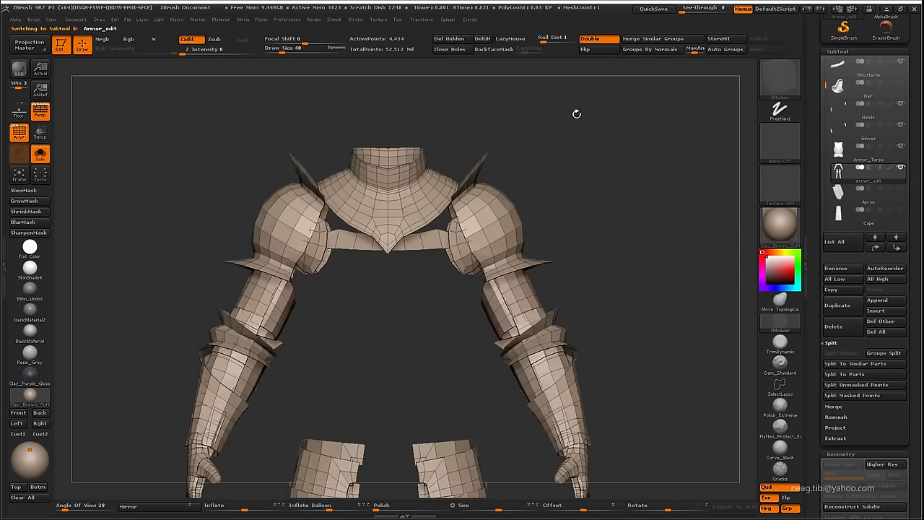
pyautogui.moveTo(578, 113)
pyautogui.mouseDown()
pyautogui.moveTo(470, 106)
pyautogui.moveTo(482, 116)
pyautogui.moveTo(470, 249)
pyautogui.moveTo(479, 318)
pyautogui.mouseUp()
pyautogui.hotkey('shift', 'f')
pyautogui.keyDown('ctrl'); pyautogui.keyDown('shift'); pyautogui.click(498, 253); pyautogui.keyUp('shift'); pyautogui.keyUp('ctrl')
pyautogui.keyDown('ctrl'); pyautogui.keyDown('shift'); pyautogui.click(499, 247); pyautogui.keyUp('shift'); pyautogui.keyUp('ctrl')
pyautogui.keyDown('ctrl'); pyautogui.keyDown('shift'); pyautogui.click(479, 318); pyautogui.keyUp('shift'); pyautogui.keyUp('ctrl')
pyautogui.moveTo(590, 212); pyautogui.dragTo(610, 250)
pyautogui.click(832, 469)
pyautogui.click(842, 479)
# Move the collar subtool up, rename it Armor_Neck, and show the full character front-on
pyautogui.click(448, 39)
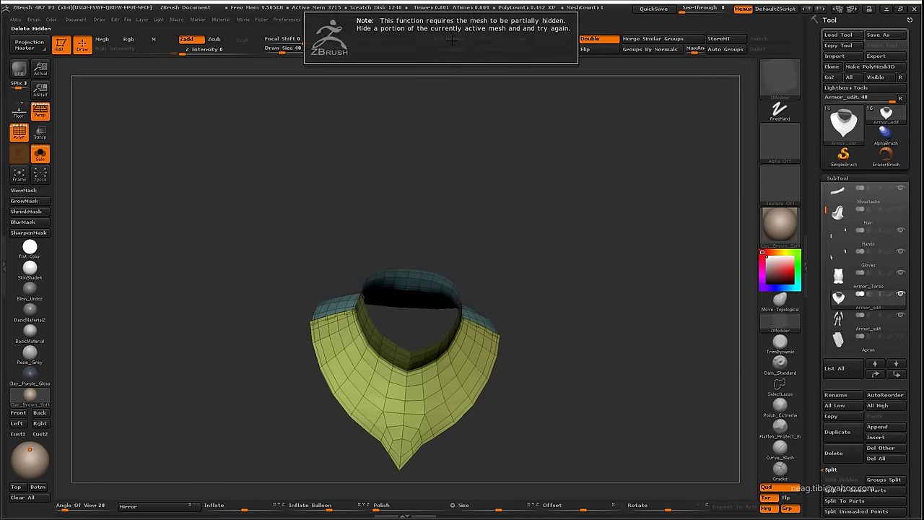
pyautogui.click(868, 395)
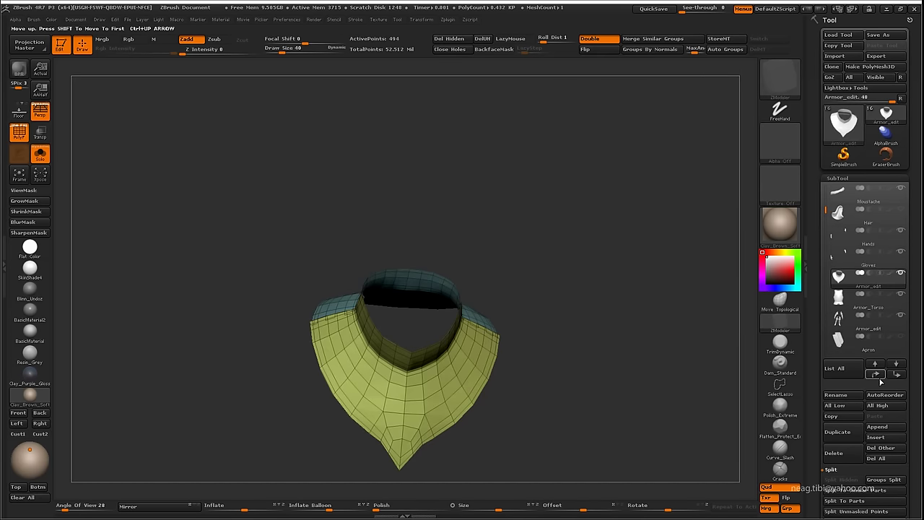
pyautogui.click(836, 395)
pyautogui.write('armor_Neck')
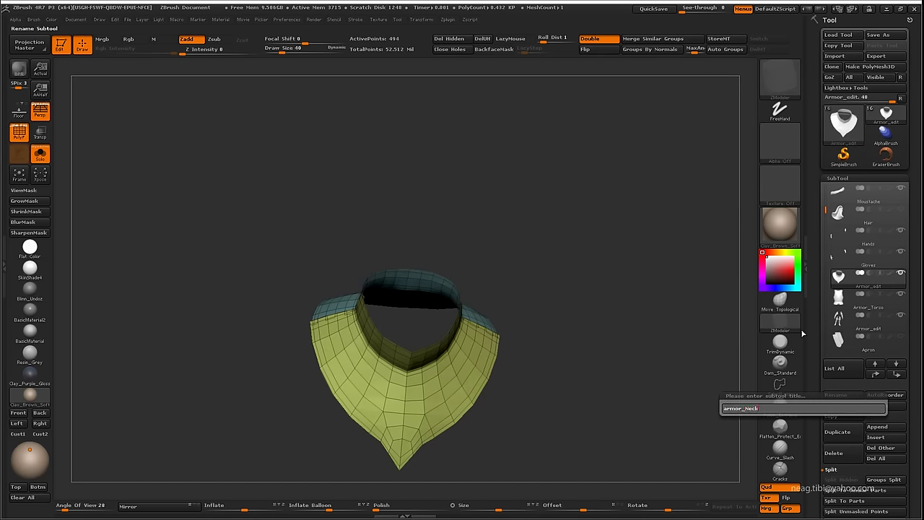
pyautogui.press('Return')
pyautogui.press('Down')
pyautogui.press('Down')
pyautogui.moveTo(713, 324)
pyautogui.keyDown('alt'); pyautogui.mouseDown()
pyautogui.moveTo(633, 260)
pyautogui.moveTo(546, 285)
pyautogui.mouseUp(); pyautogui.keyUp('alt')
pyautogui.keyDown('ctrl'); pyautogui.keyDown('shift'); pyautogui.click(547, 285); pyautogui.keyUp('shift'); pyautogui.keyUp('ctrl')
# Split the shoulder pads into a new subtool named Armor_Shoulders
pyautogui.click(841, 480)
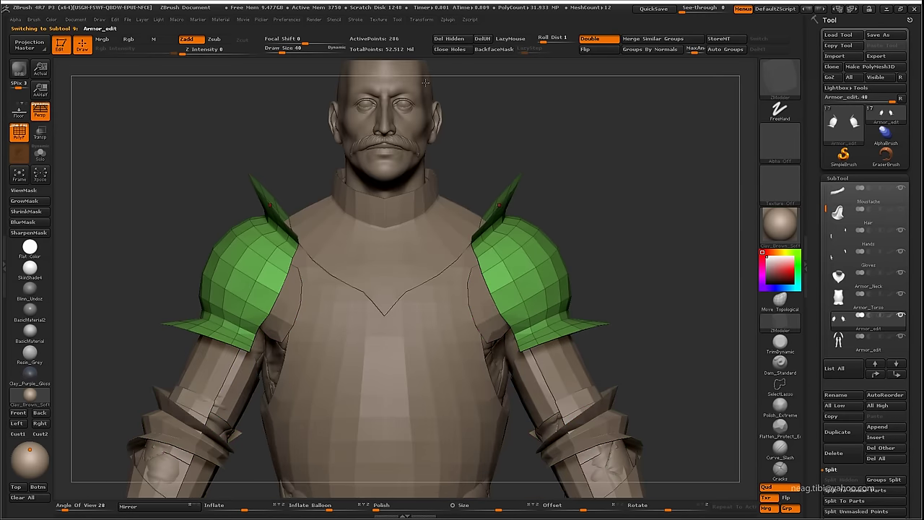
pyautogui.click(839, 395)
pyautogui.write('Armor_Shoulders')
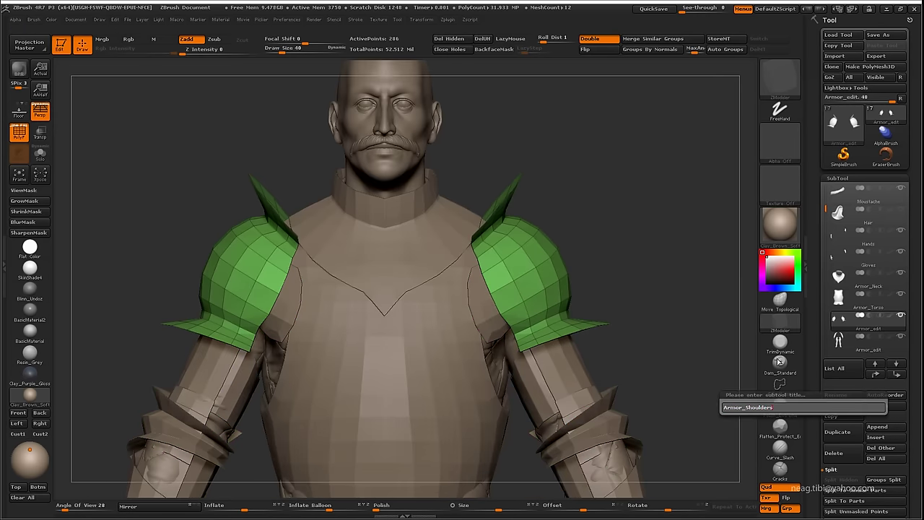
pyautogui.press('Return')
# Isolate the shoulder caps on the arm-and-leg armor and split them into their own subtool
pyautogui.click(837, 340)
pyautogui.keyDown('alt'); pyautogui.moveTo(645, 295); pyautogui.dragTo(646, 274); pyautogui.keyUp('alt')
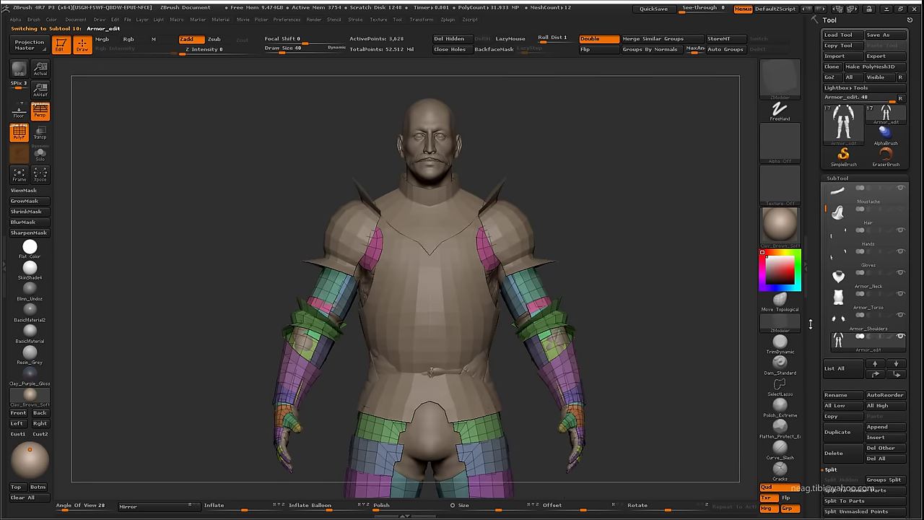
pyautogui.hotkey('ctrl', 'shift', 'f')
pyautogui.moveTo(810, 325); pyautogui.dragTo(810, 375)
pyautogui.keyDown('ctrl'); pyautogui.keyDown('shift'); pyautogui.click(479, 248); pyautogui.keyUp('shift'); pyautogui.keyUp('ctrl')
pyautogui.keyDown('ctrl'); pyautogui.keyDown('shift'); pyautogui.click(508, 248); pyautogui.keyUp('shift'); pyautogui.keyUp('ctrl')
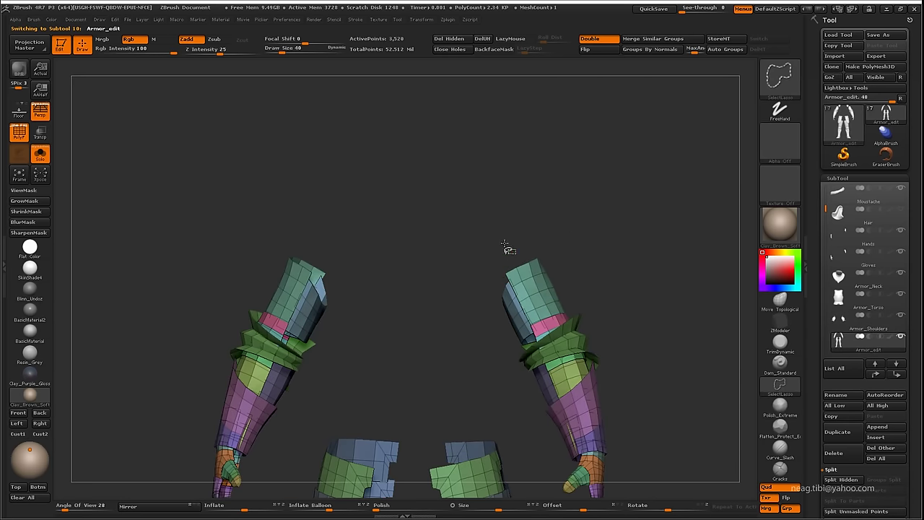
pyautogui.keyDown('ctrl'); pyautogui.keyDown('shift'); pyautogui.click(507, 247); pyautogui.keyUp('shift'); pyautogui.keyUp('ctrl')
pyautogui.click(841, 480)
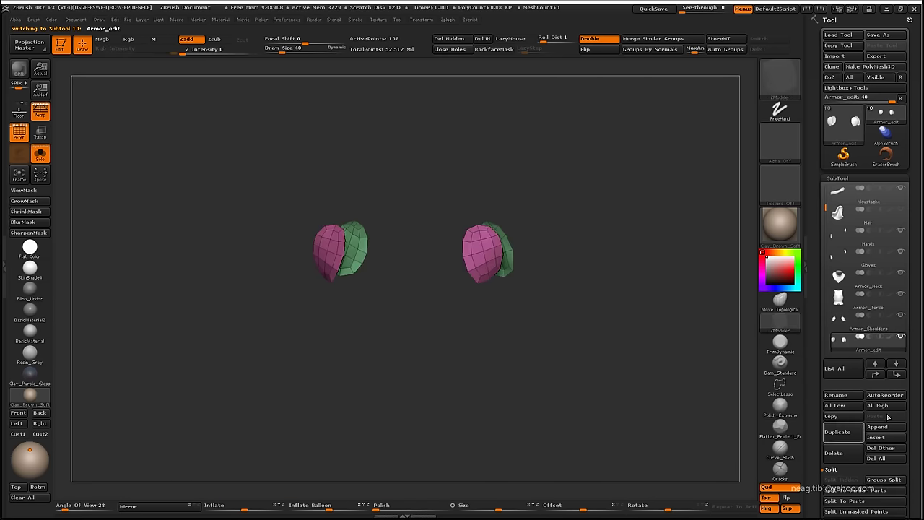
# Merge the shoulder caps down into Armor_Shoulders
pyautogui.click(895, 374)
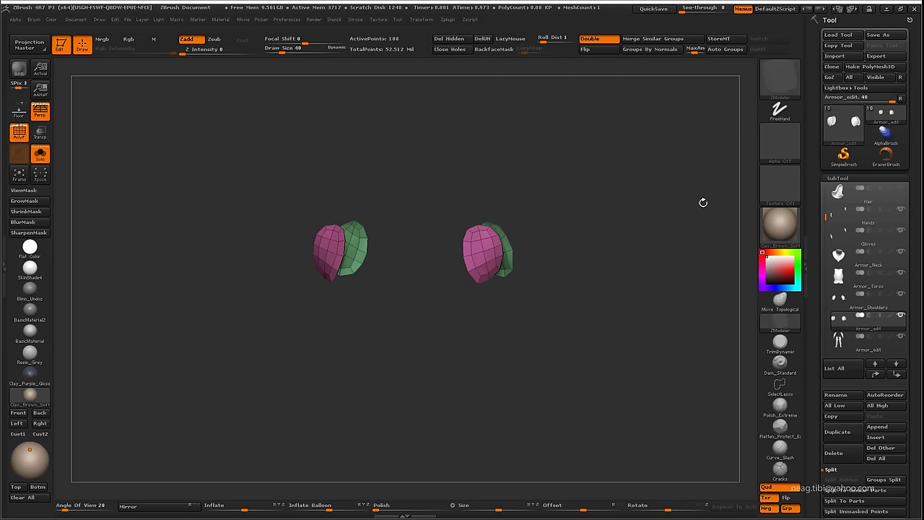
pyautogui.click(863, 301)
pyautogui.click(842, 482)
pyautogui.click(840, 491)
pyautogui.click(736, 505)
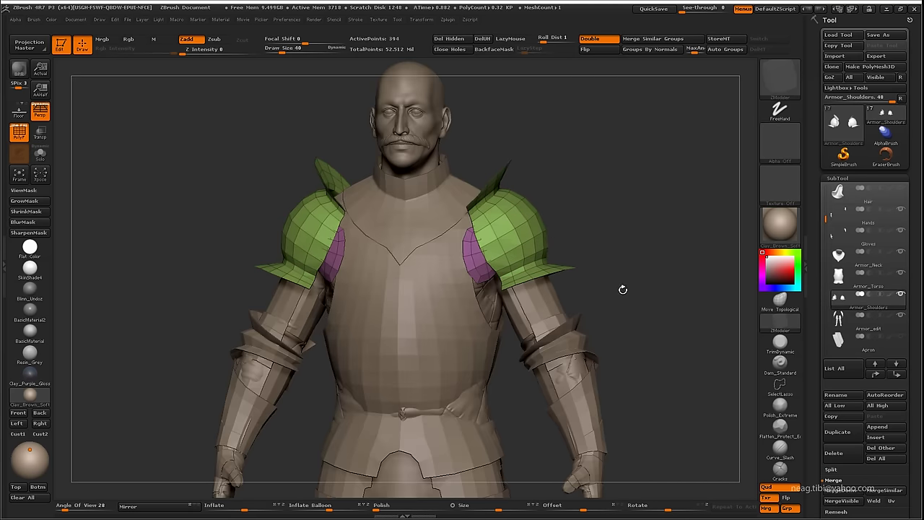
pyautogui.moveTo(623, 288)
pyautogui.mouseDown()
pyautogui.moveTo(635, 268)
pyautogui.moveTo(667, 267)
pyautogui.moveTo(624, 313)
pyautogui.moveTo(619, 334)
pyautogui.moveTo(631, 334)
pyautogui.moveTo(613, 340)
pyautogui.moveTo(597, 303)
pyautogui.moveTo(620, 268)
pyautogui.moveTo(557, 412)
pyautogui.moveTo(501, 383)
pyautogui.moveTo(518, 306)
pyautogui.moveTo(502, 293)
pyautogui.mouseUp()
# Hide the finger, hand and wrist pieces on the arm-and-leg armor and frame it from the front
pyautogui.keyDown('alt'); pyautogui.click(640, 316); pyautogui.keyUp('alt')
pyautogui.keyDown('ctrl'); pyautogui.keyDown('shift'); pyautogui.click(502, 292); pyautogui.keyUp('shift'); pyautogui.keyUp('ctrl')
pyautogui.keyDown('ctrl'); pyautogui.keyDown('shift'); pyautogui.click(533, 294); pyautogui.keyUp('shift'); pyautogui.keyUp('ctrl')
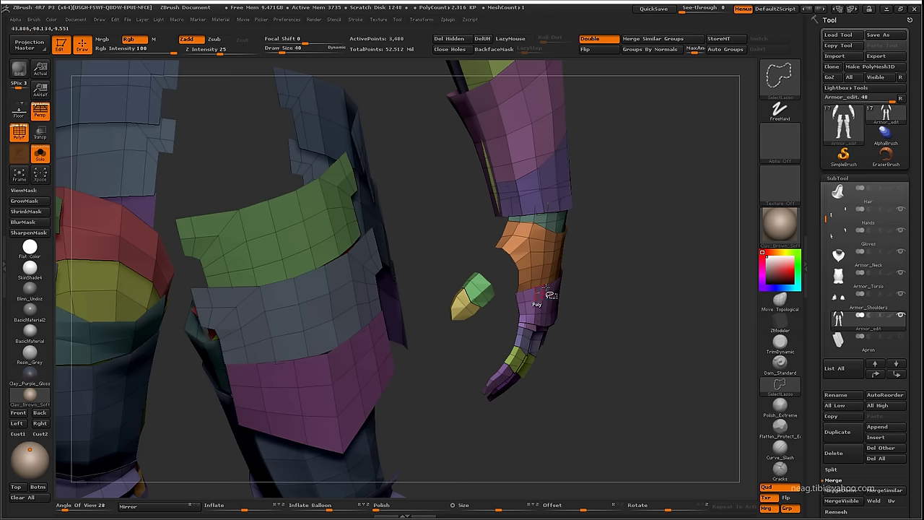
pyautogui.keyDown('ctrl'); pyautogui.keyDown('shift'); pyautogui.click(542, 261); pyautogui.keyUp('shift'); pyautogui.keyUp('ctrl')
pyautogui.keyDown('ctrl'); pyautogui.keyDown('shift'); pyautogui.click(547, 238); pyautogui.keyUp('shift'); pyautogui.keyUp('ctrl')
pyautogui.moveTo(602, 250)
pyautogui.mouseDown()
pyautogui.moveTo(493, 451)
pyautogui.moveTo(462, 426)
pyautogui.moveTo(546, 258)
pyautogui.mouseUp()
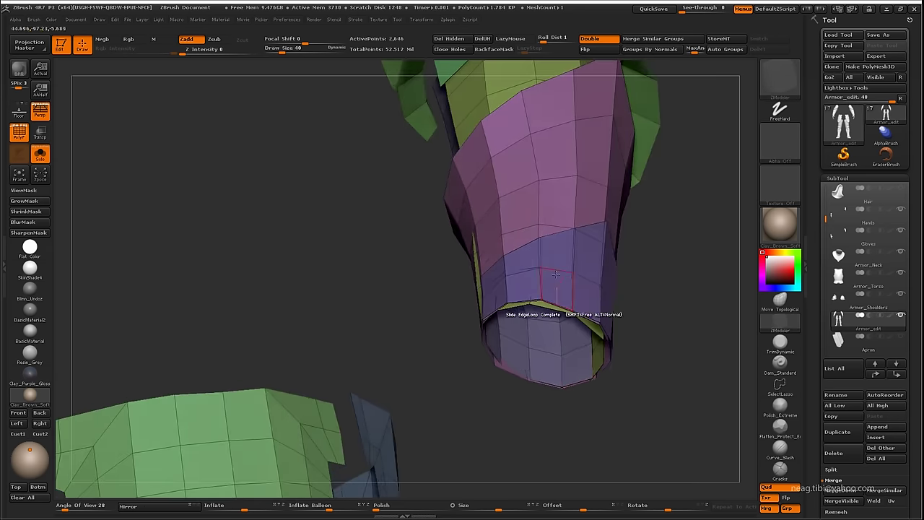
pyautogui.press('f')
pyautogui.moveTo(649, 214); pyautogui.dragTo(671, 303)
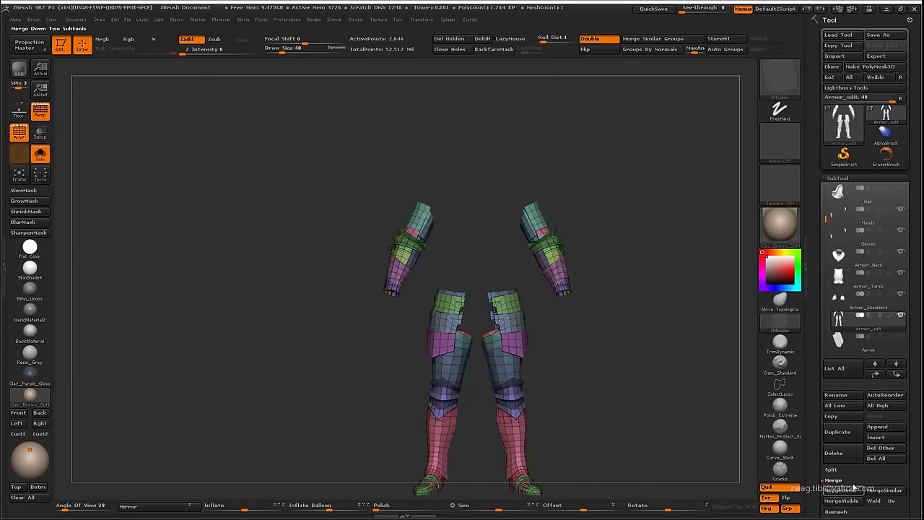
# Split the hand pieces into their own subtool named Armor_Gauntlets
pyautogui.click(832, 469)
pyautogui.click(883, 374)
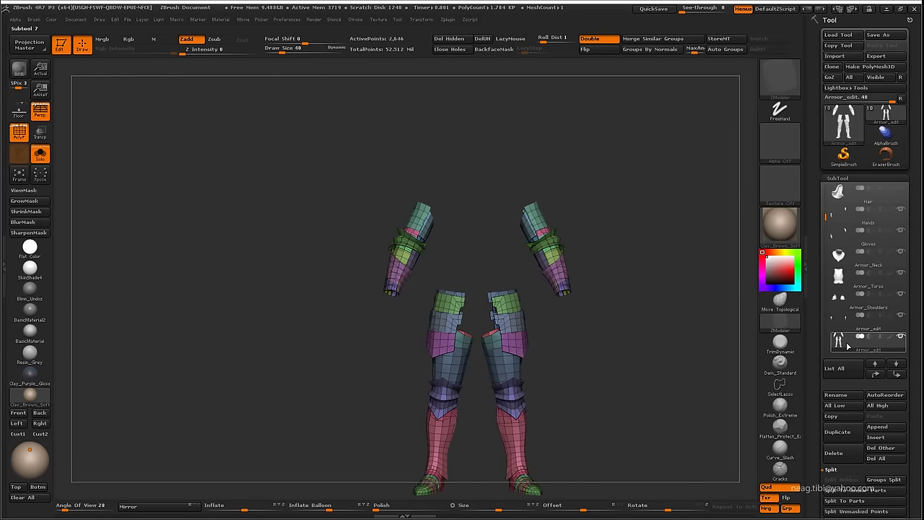
pyautogui.click(848, 348)
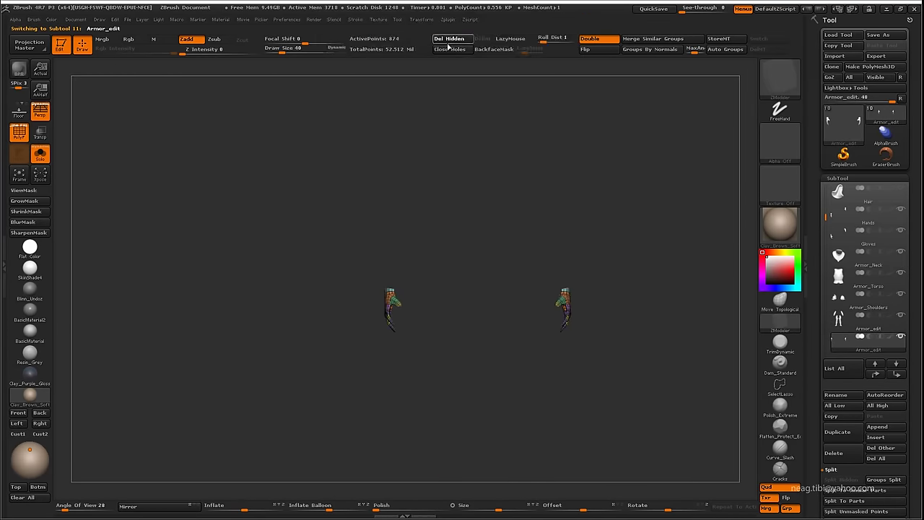
pyautogui.press('Up')
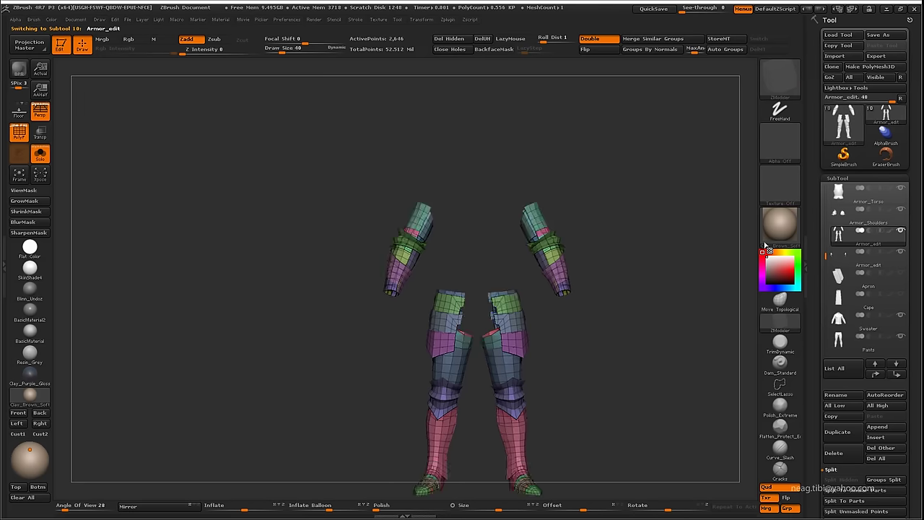
pyautogui.click(453, 42)
pyautogui.click(840, 254)
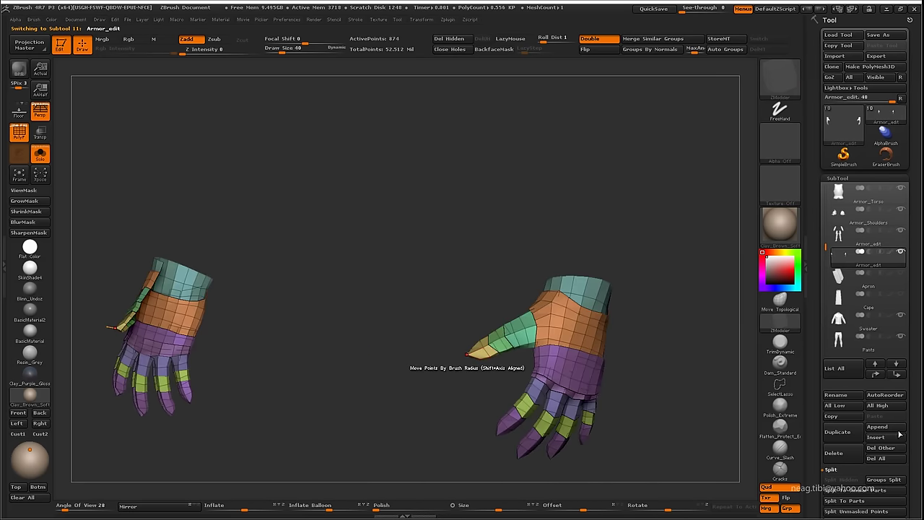
pyautogui.click(859, 394)
pyautogui.write('Armor_Gauntlet')
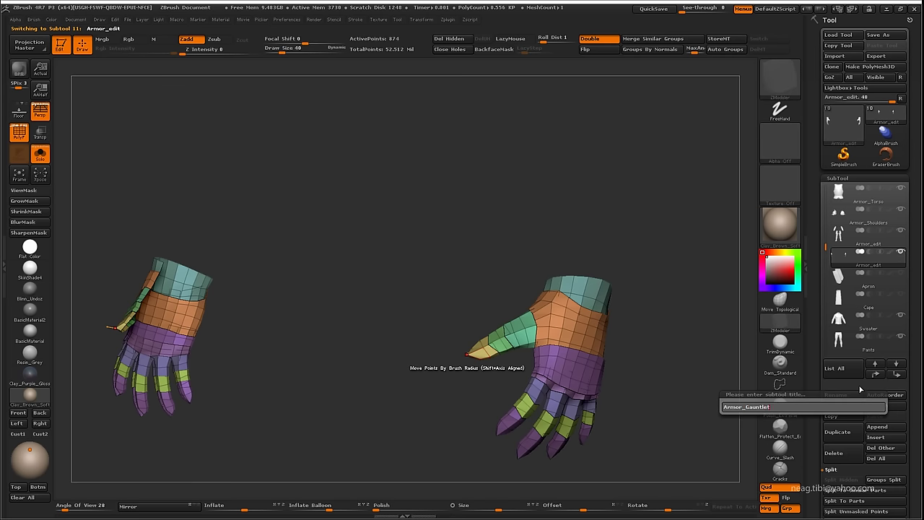
pyautogui.write('s')
pyautogui.press('Return')
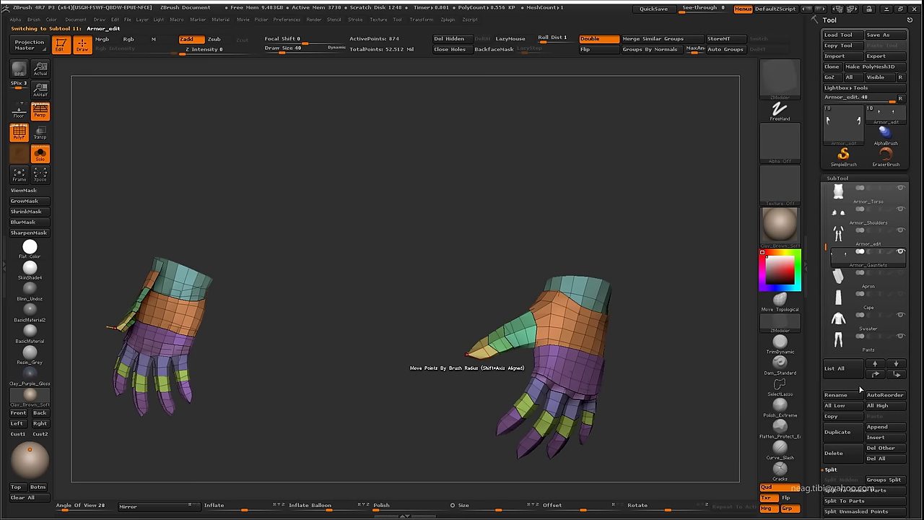
# Hide the legs and split the forearm bracers into a subtool named Armor_Arms
pyautogui.click(838, 234)
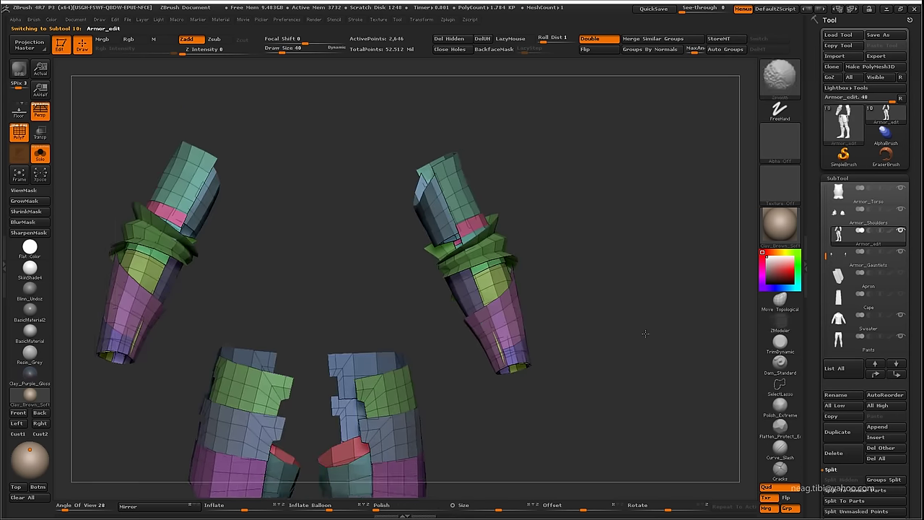
pyautogui.keyDown('ctrl'); pyautogui.keyDown('shift'); pyautogui.moveTo(606, 293); pyautogui.dragTo(605, 319); pyautogui.keyUp('shift'); pyautogui.keyUp('ctrl')
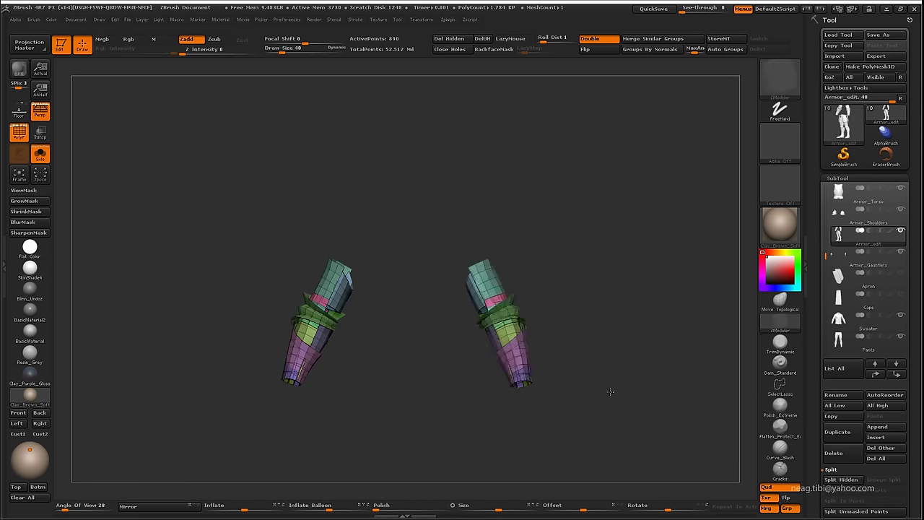
pyautogui.press('f')
pyautogui.click(853, 479)
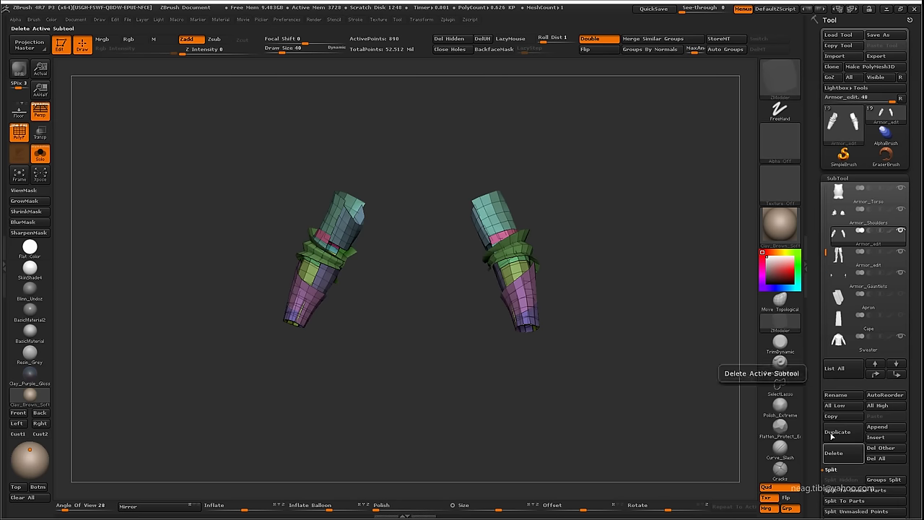
pyautogui.click(837, 394)
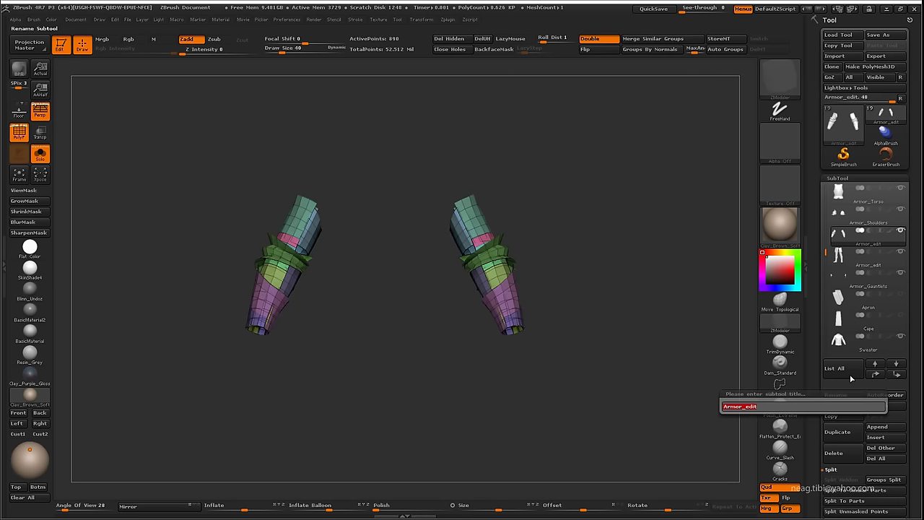
pyautogui.press('Return')
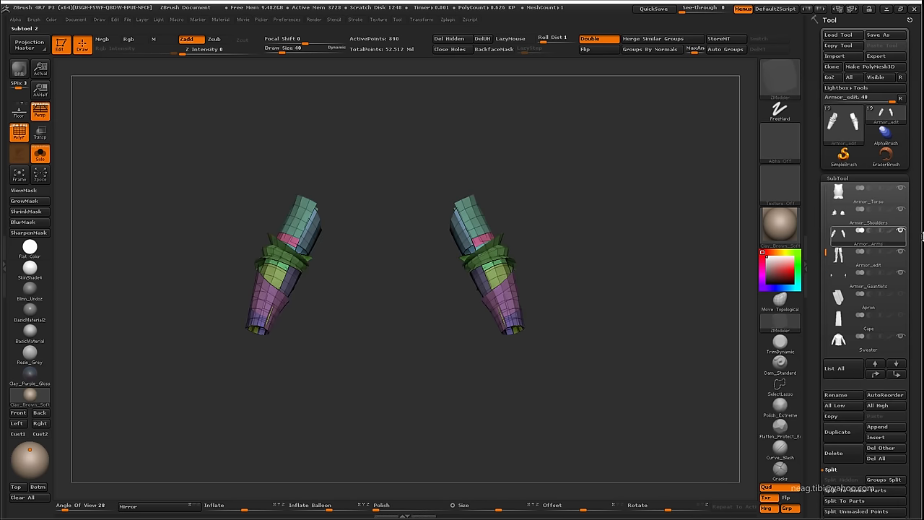
# Select the leg armor subtool and hide its upper pieces
pyautogui.press('Down')
pyautogui.press('Down')
pyautogui.click(840, 278)
pyautogui.moveTo(599, 330)
pyautogui.mouseDown()
pyautogui.moveTo(596, 337)
pyautogui.moveTo(594, 317)
pyautogui.moveTo(580, 340)
pyautogui.moveTo(615, 325)
pyautogui.moveTo(617, 335)
pyautogui.moveTo(495, 330)
pyautogui.mouseUp()
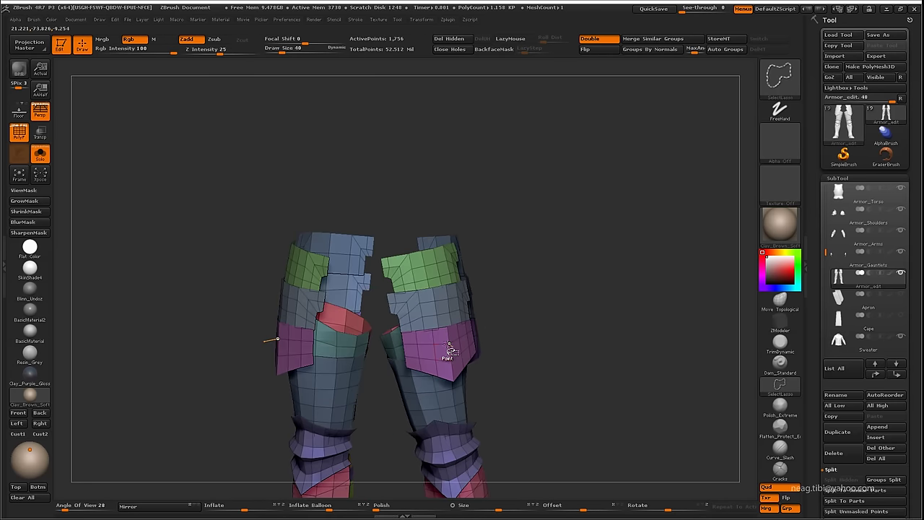
pyautogui.keyDown('ctrl'); pyautogui.keyDown('shift'); pyautogui.click(443, 350); pyautogui.keyUp('shift'); pyautogui.keyUp('ctrl')
pyautogui.keyDown('ctrl'); pyautogui.keyDown('shift'); pyautogui.click(445, 292); pyautogui.keyUp('shift'); pyautogui.keyUp('ctrl')
# Split the thigh plates off the leg armor and move that subtool up the list
pyautogui.moveTo(537, 279); pyautogui.dragTo(501, 274)
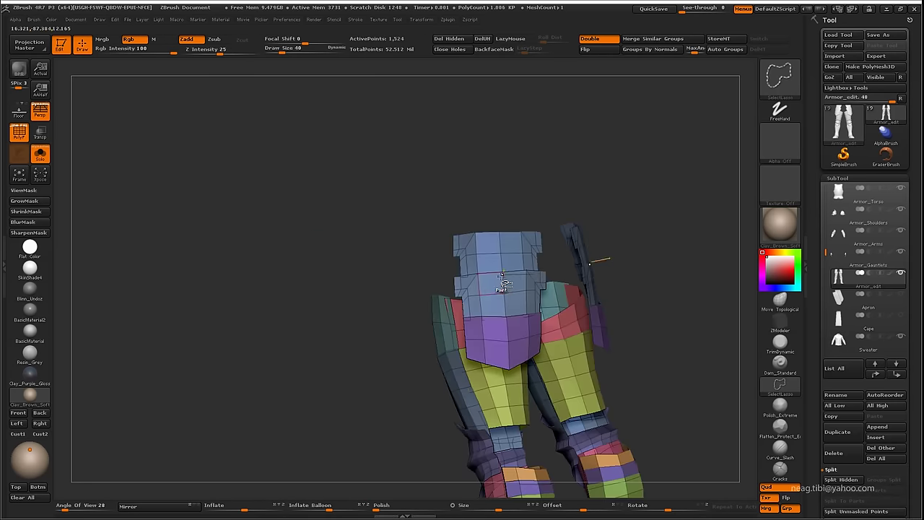
pyautogui.keyDown('ctrl'); pyautogui.keyDown('shift'); pyautogui.click(501, 276); pyautogui.keyUp('shift'); pyautogui.keyUp('ctrl')
pyautogui.keyDown('ctrl'); pyautogui.keyDown('shift'); pyautogui.click(501, 279); pyautogui.keyUp('shift'); pyautogui.keyUp('ctrl')
pyautogui.keyDown('ctrl'); pyautogui.keyDown('shift'); pyautogui.click(500, 341); pyautogui.keyUp('shift'); pyautogui.keyUp('ctrl')
pyautogui.keyDown('ctrl'); pyautogui.keyDown('shift'); pyautogui.click(636, 260); pyautogui.keyUp('shift'); pyautogui.keyUp('ctrl')
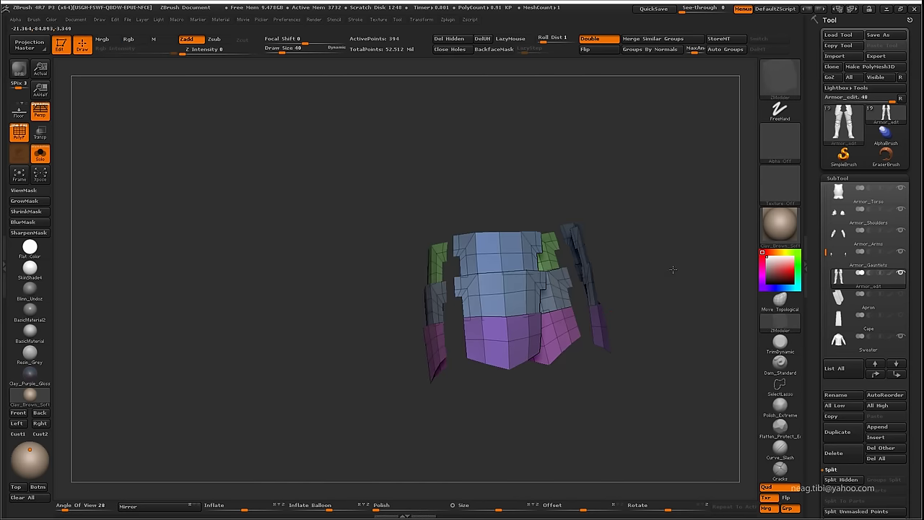
pyautogui.click(841, 480)
pyautogui.click(876, 373)
pyautogui.click(875, 373)
pyautogui.click(875, 373)
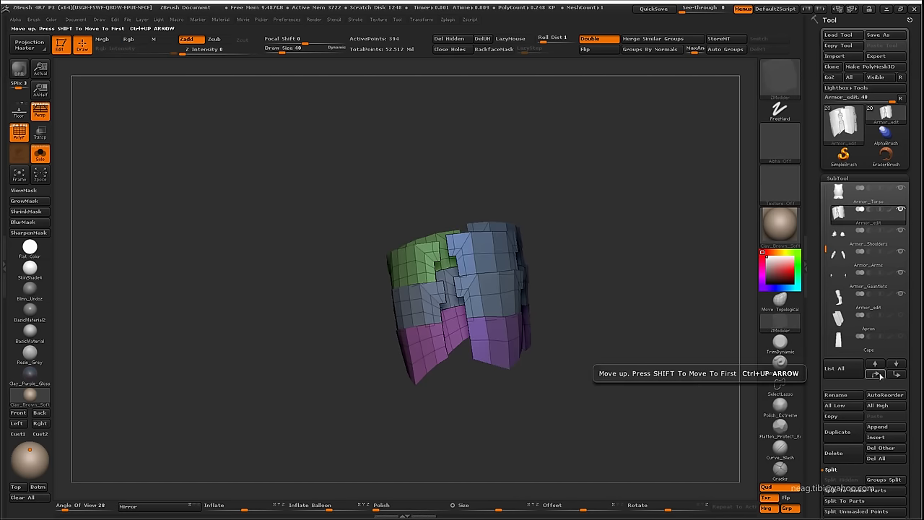
pyautogui.moveTo(681, 397)
pyautogui.mouseDown()
pyautogui.moveTo(699, 405)
pyautogui.moveTo(686, 411)
pyautogui.moveTo(710, 362)
pyautogui.moveTo(689, 197)
pyautogui.mouseUp()
# Rename the thigh subtool Armor_Thighs and move it below Armor_Gauntlets
pyautogui.click(835, 395)
pyautogui.write('Armor_T')
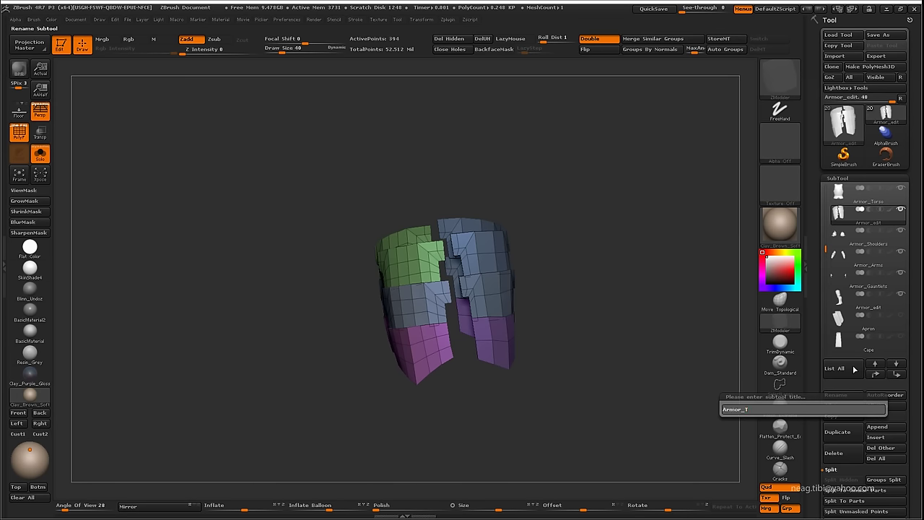
pyautogui.write('highs')
pyautogui.press('Return')
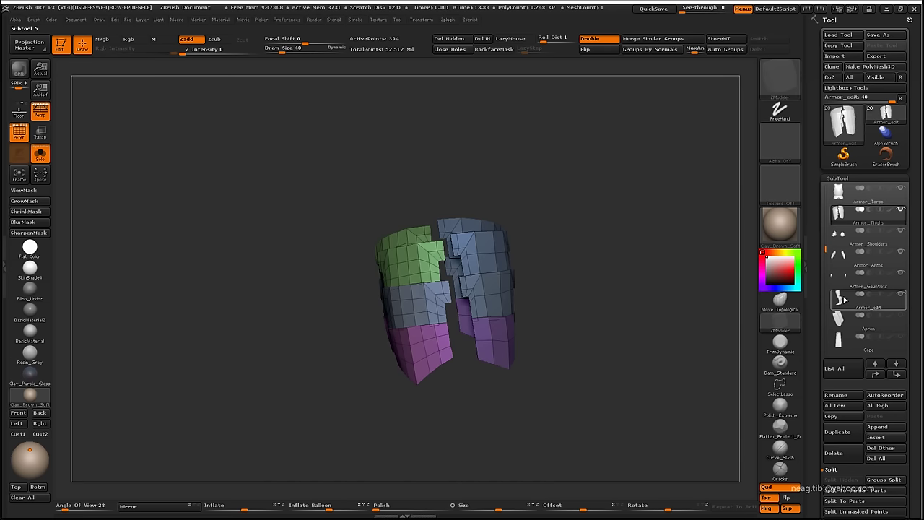
pyautogui.click(897, 375)
pyautogui.click(897, 375)
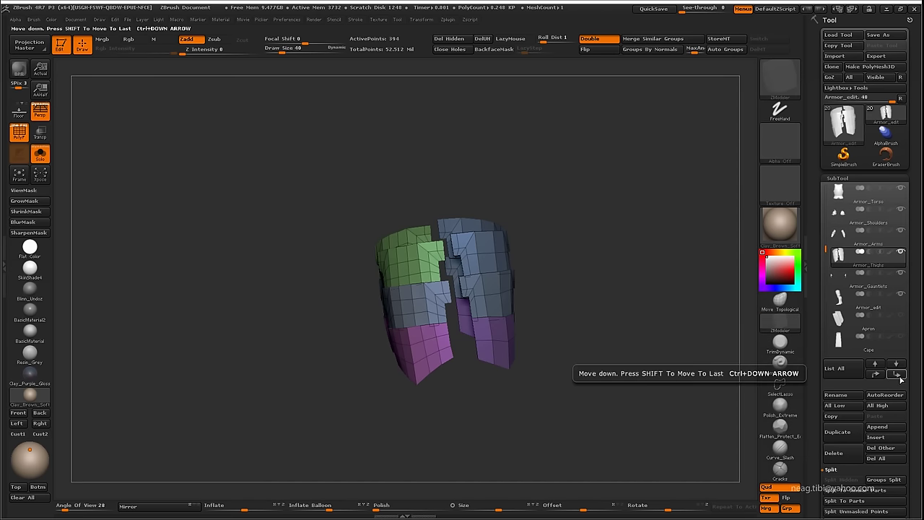
pyautogui.click(897, 375)
pyautogui.press('Down')
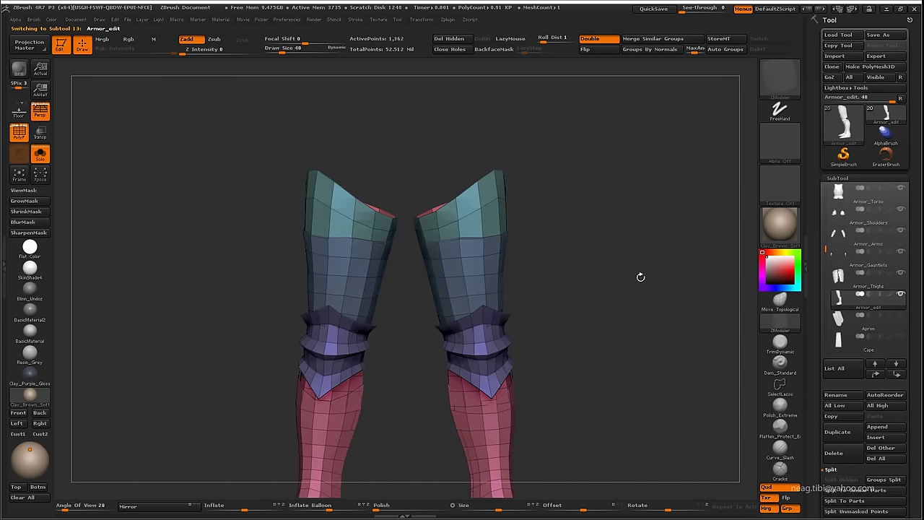
# Hide the boot feet and split them into a subtool named Armor_Sabatons
pyautogui.moveTo(423, 427); pyautogui.dragTo(466, 371)
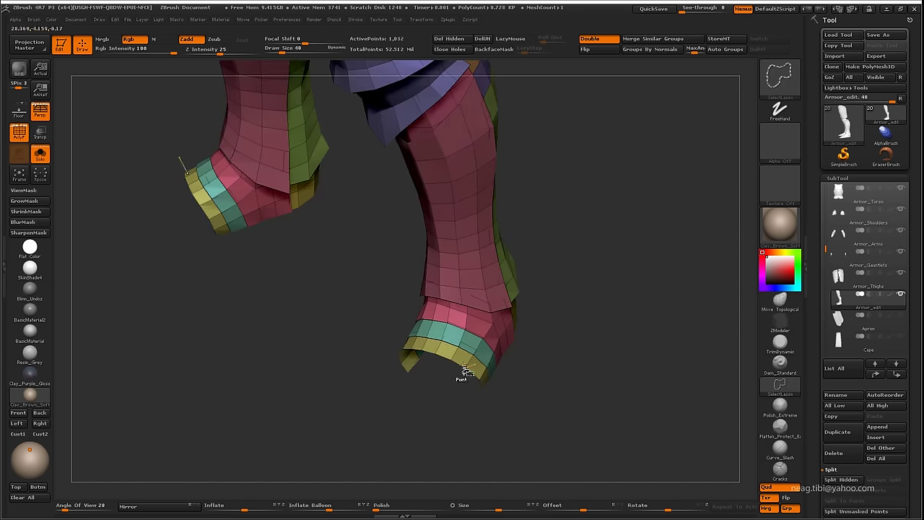
pyautogui.keyDown('ctrl'); pyautogui.keyDown('alt'); pyautogui.keyDown('shift'); pyautogui.click(466, 370); pyautogui.keyUp('shift'); pyautogui.keyUp('alt'); pyautogui.keyUp('ctrl')
pyautogui.keyDown('ctrl'); pyautogui.keyDown('alt'); pyautogui.keyDown('shift'); pyautogui.click(474, 371); pyautogui.keyUp('shift'); pyautogui.keyUp('alt'); pyautogui.keyUp('ctrl')
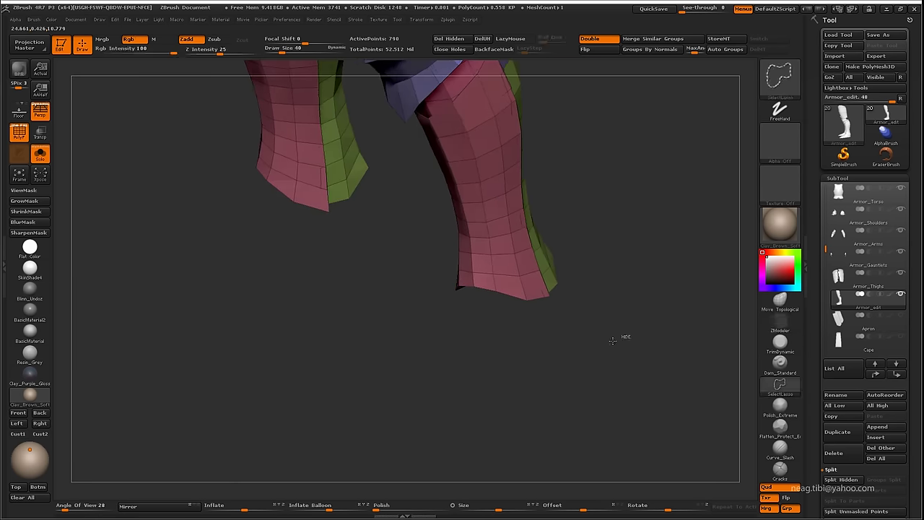
pyautogui.click(841, 479)
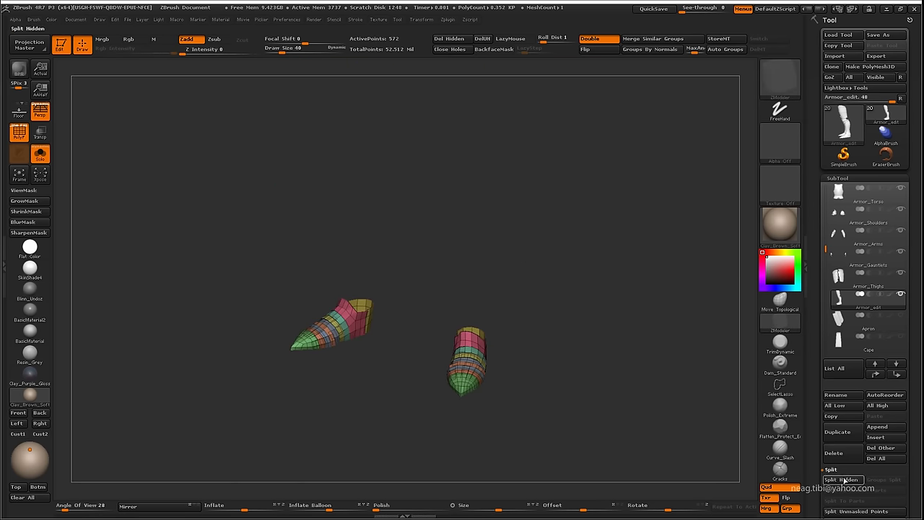
pyautogui.click(897, 375)
pyautogui.click(837, 395)
pyautogui.write('Armor_Sabato')
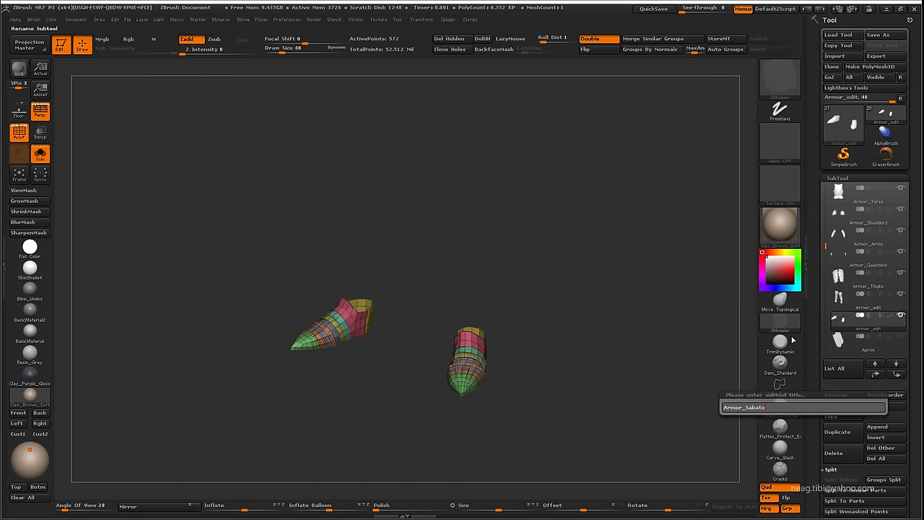
pyautogui.write('ns')
pyautogui.press('Return')
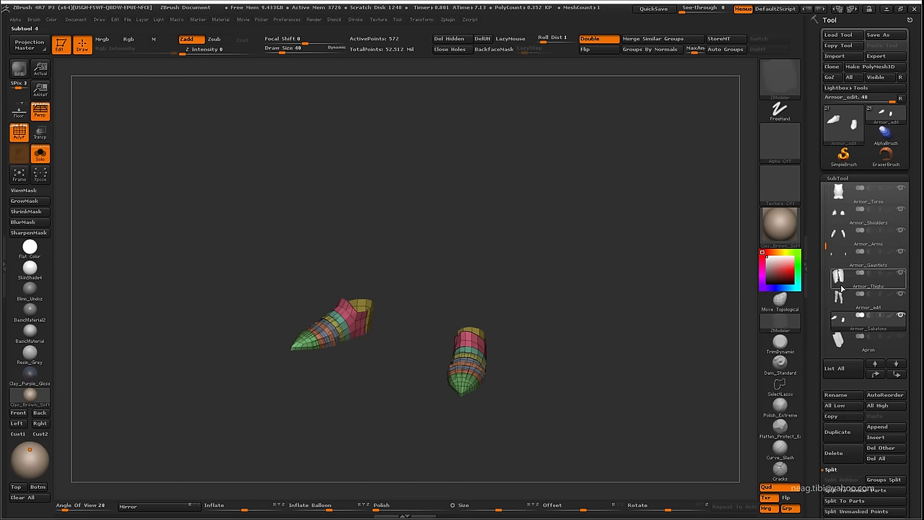
# Rename the remaining leg armor subtool Armor_Greaves and view it from the front
pyautogui.click(837, 296)
pyautogui.click(836, 395)
pyautogui.write('Armor_G')
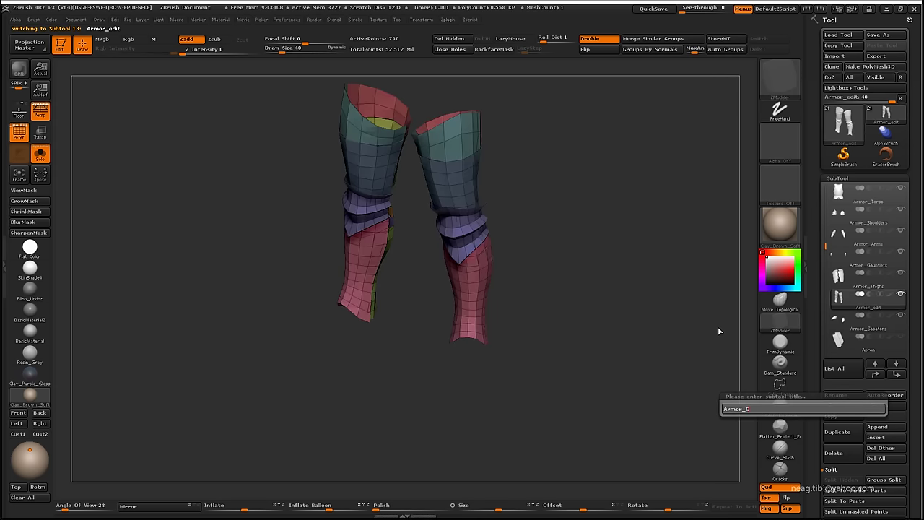
pyautogui.write('reaves')
pyautogui.press('Return')
pyautogui.moveTo(826, 245); pyautogui.dragTo(827, 229)
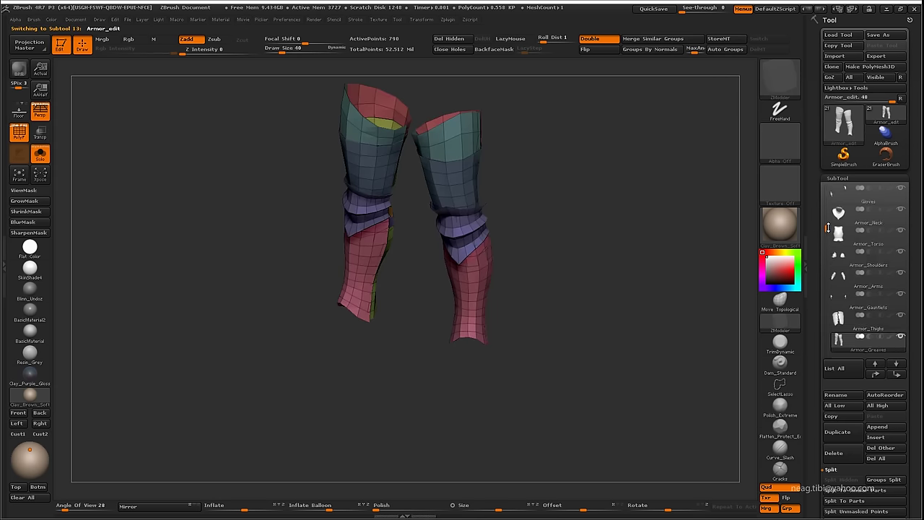
pyautogui.moveTo(648, 264); pyautogui.dragTo(513, 229)
# Go to the shoulder armor, frame a shoulder piece and unhide all its parts
pyautogui.press('Up')
pyautogui.press('Up')
pyautogui.press('Up')
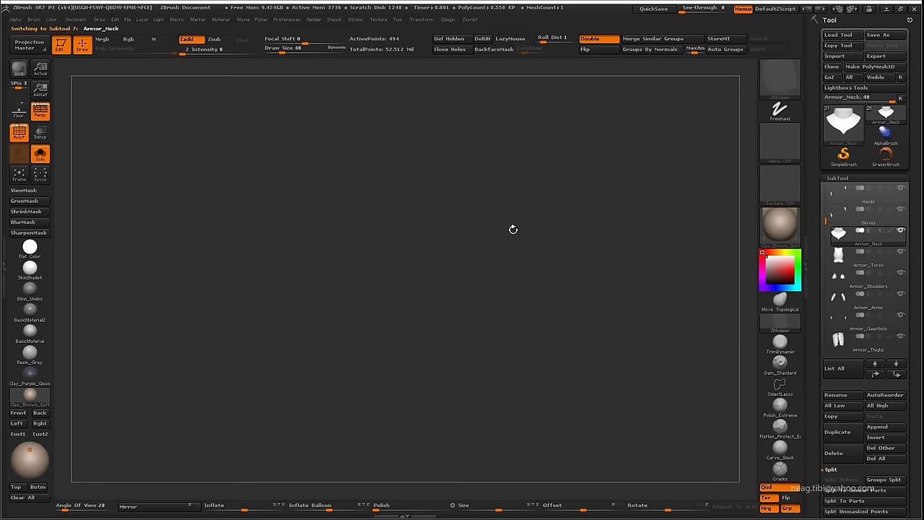
pyautogui.moveTo(645, 371)
pyautogui.mouseDown()
pyautogui.moveTo(579, 301)
pyautogui.moveTo(640, 239)
pyautogui.moveTo(493, 400)
pyautogui.mouseUp()
pyautogui.press('Down')
pyautogui.press('Down')
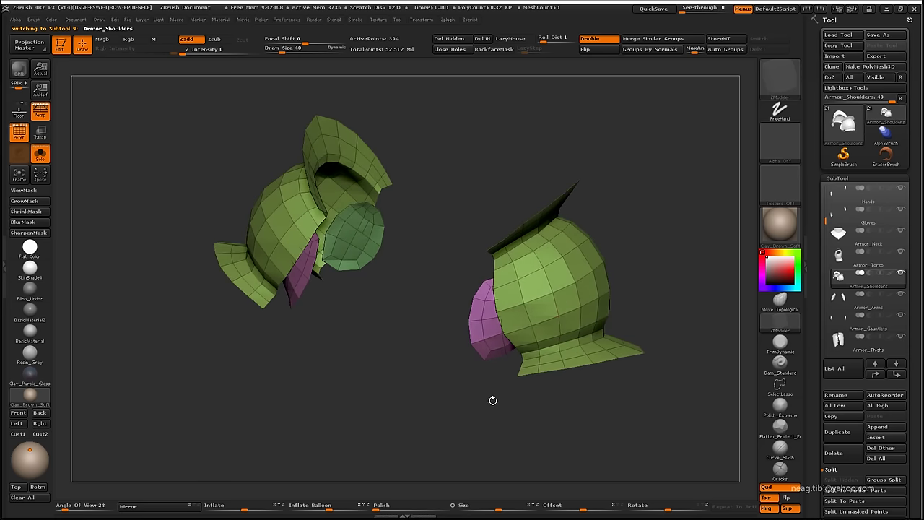
pyautogui.moveTo(533, 330)
pyautogui.mouseDown()
pyautogui.moveTo(462, 293)
pyautogui.moveTo(469, 323)
pyautogui.moveTo(423, 348)
pyautogui.moveTo(455, 318)
pyautogui.moveTo(509, 233)
pyautogui.mouseUp()
pyautogui.press('space')
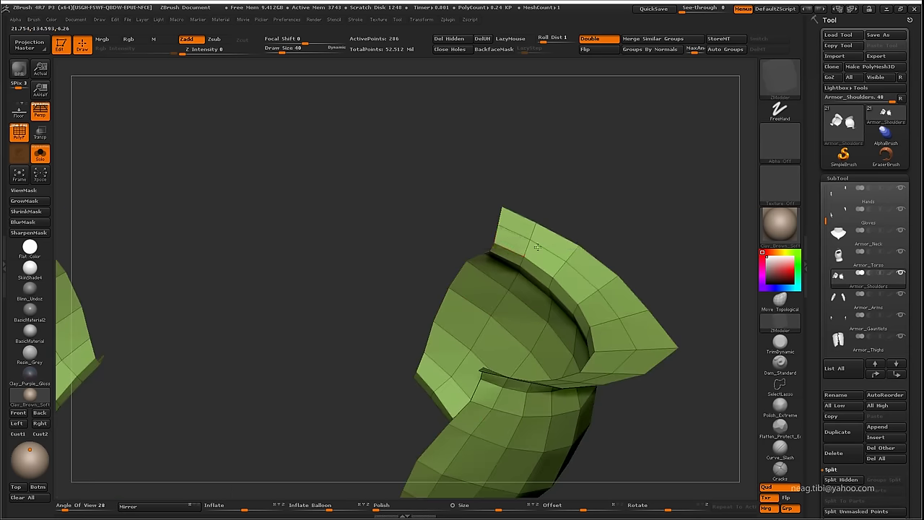
pyautogui.keyDown('ctrl'); pyautogui.keyDown('shift'); pyautogui.click(574, 195); pyautogui.keyUp('shift'); pyautogui.keyUp('ctrl')
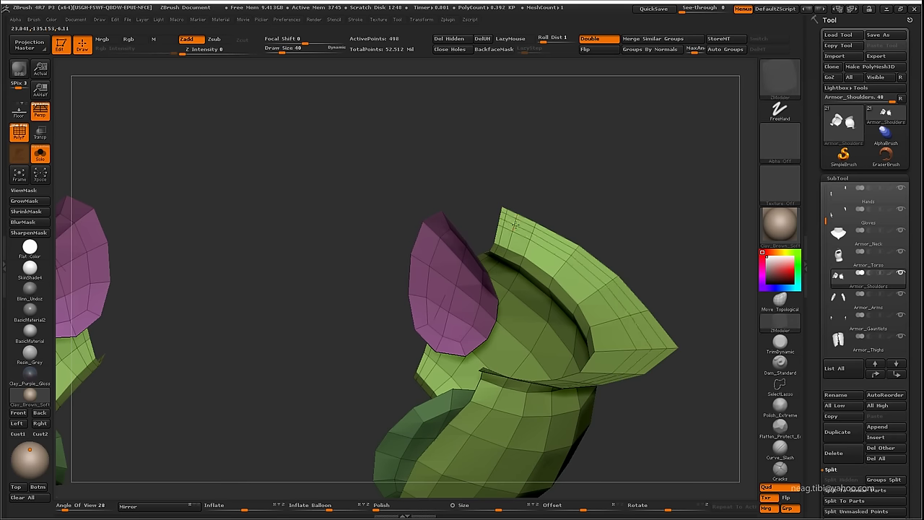
# Slide an edge loop and insert two new edge loops on the shoulder plate
pyautogui.click(523, 235)
pyautogui.press('space')
pyautogui.click(599, 253)
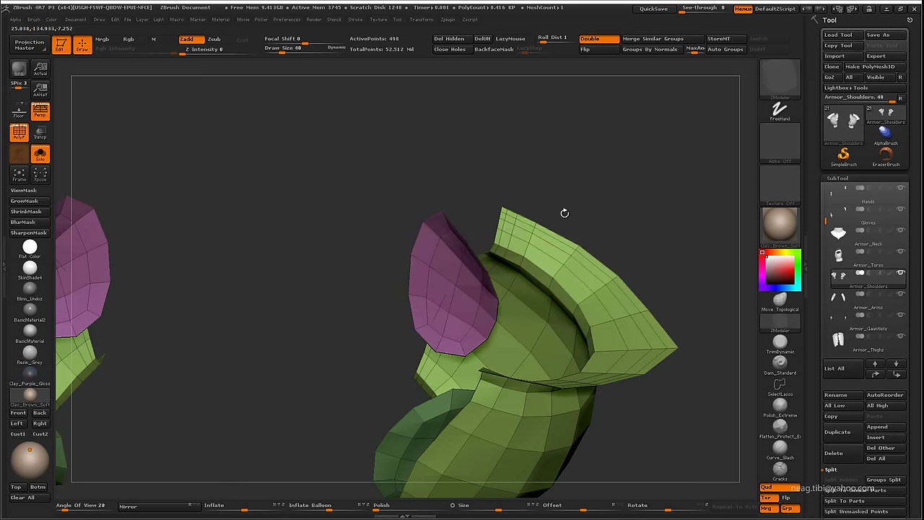
pyautogui.moveTo(565, 213); pyautogui.dragTo(524, 265)
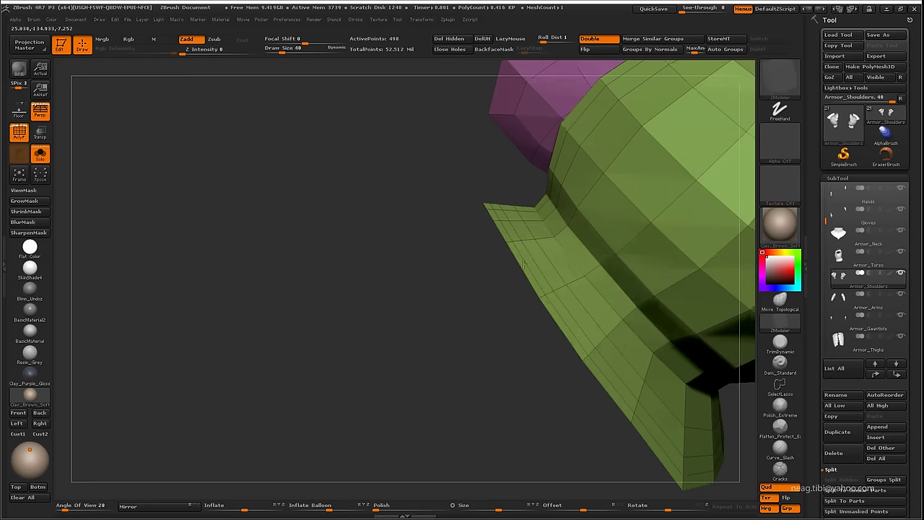
pyautogui.press('space')
pyautogui.click(636, 253)
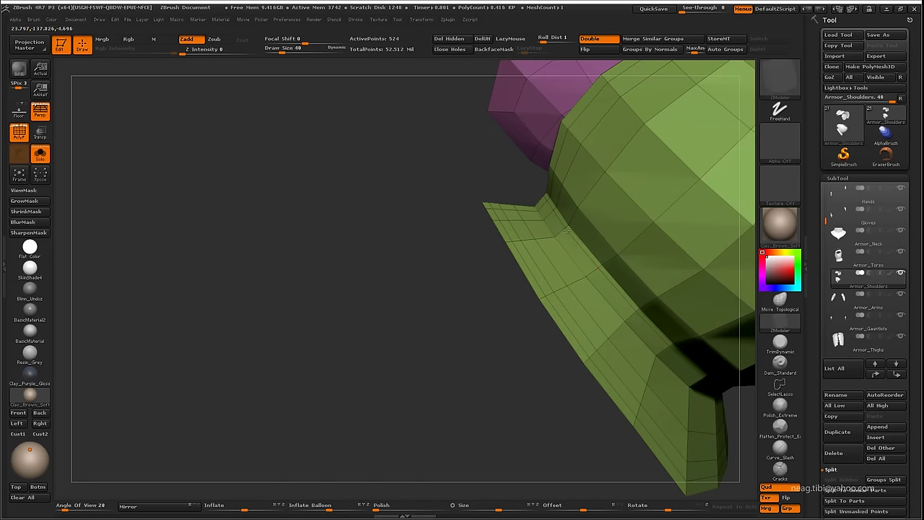
pyautogui.press('space')
pyautogui.click(556, 240)
pyautogui.click(558, 235)
pyautogui.moveTo(552, 239)
pyautogui.mouseDown()
pyautogui.moveTo(571, 223)
pyautogui.moveTo(330, 404)
pyautogui.moveTo(433, 285)
pyautogui.moveTo(544, 229)
pyautogui.mouseUp()
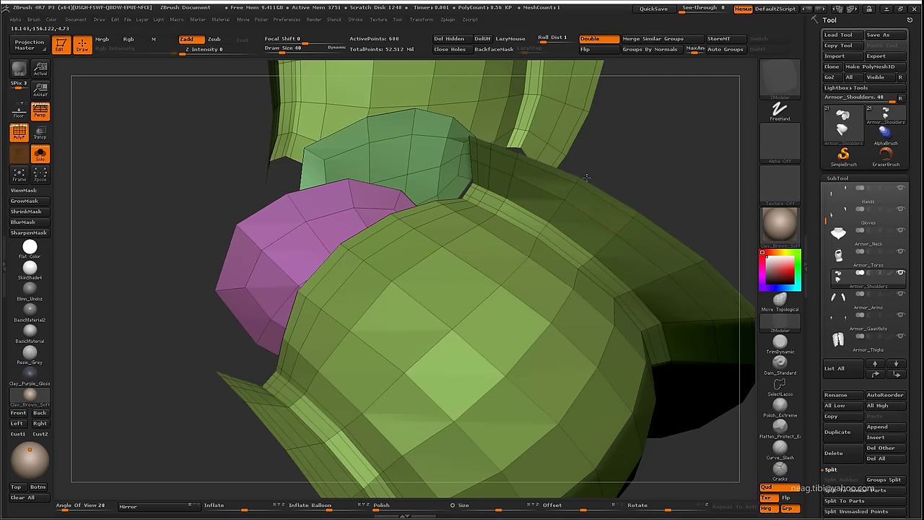
# Switch ZModeler to single and regular edge-loop insertion and compare both shoulder pieces
pyautogui.press('space')
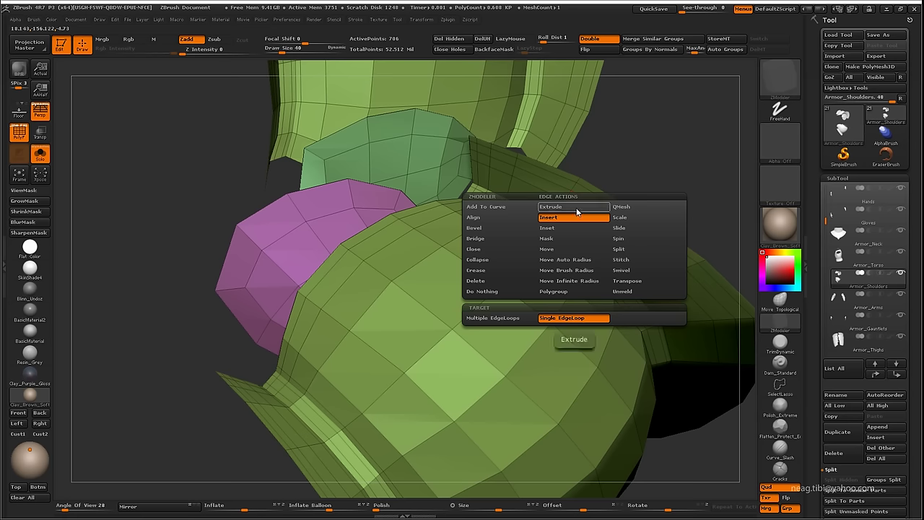
pyautogui.click(603, 229)
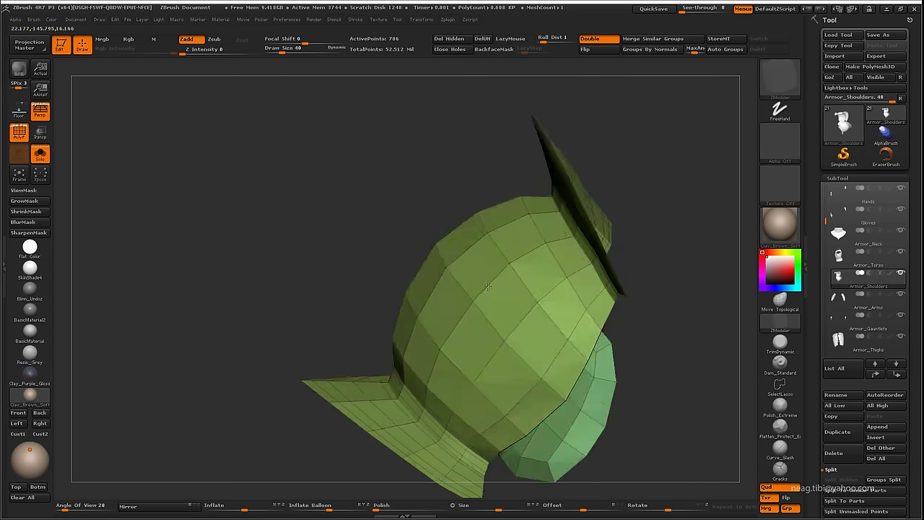
pyautogui.moveTo(598, 232)
pyautogui.mouseDown()
pyautogui.moveTo(498, 311)
pyautogui.moveTo(496, 216)
pyautogui.mouseUp()
pyautogui.press('space')
pyautogui.click(480, 258)
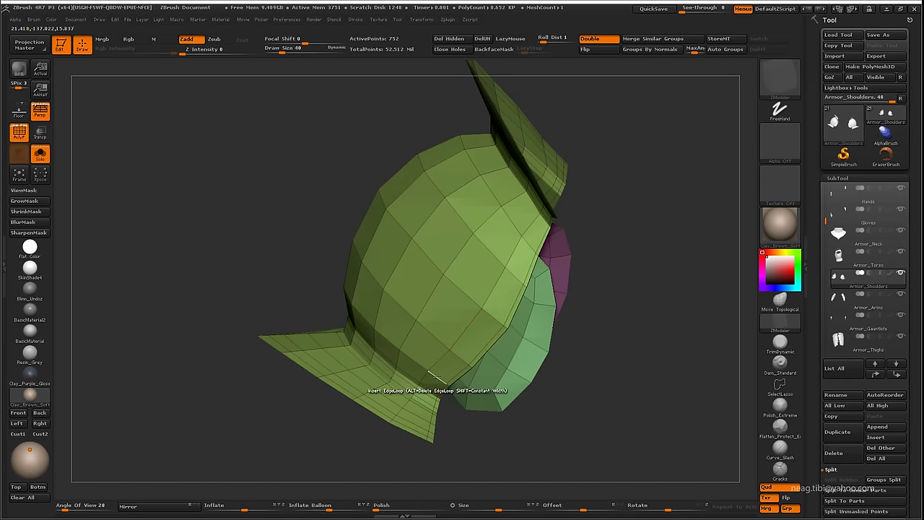
pyautogui.moveTo(442, 380)
pyautogui.mouseDown()
pyautogui.moveTo(369, 341)
pyautogui.moveTo(413, 371)
pyautogui.moveTo(578, 352)
pyautogui.mouseUp()
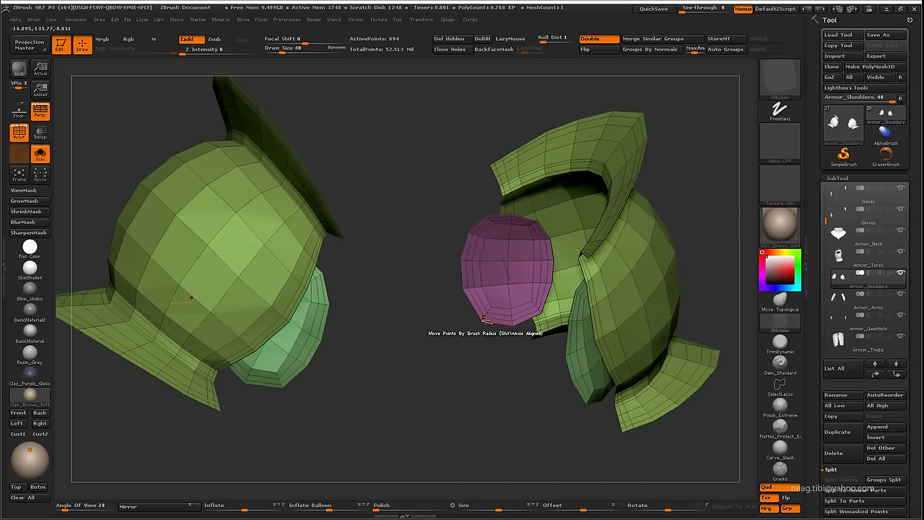
pyautogui.moveTo(599, 378); pyautogui.dragTo(611, 384)
# Apply Groups By Normals to the shoulder pieces and switch to Armor_Arms
pyautogui.click(650, 49)
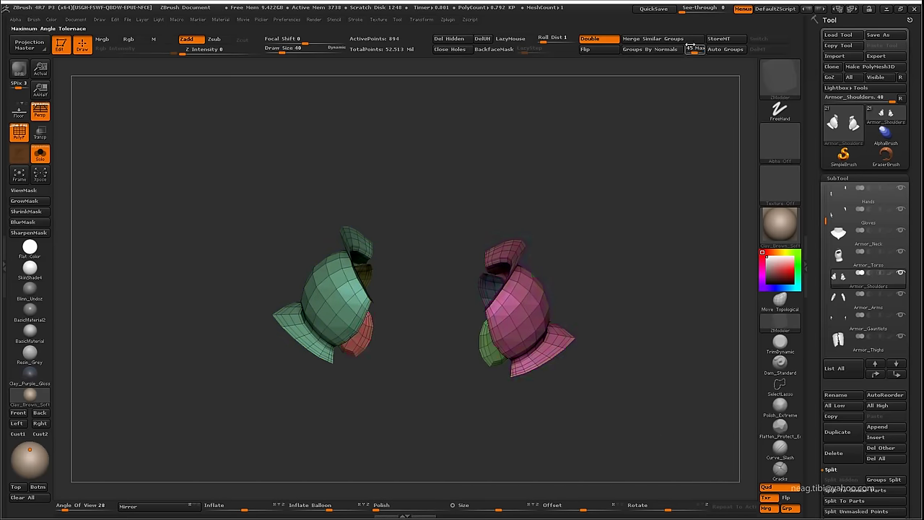
pyautogui.moveTo(609, 159); pyautogui.dragTo(621, 174)
pyautogui.press('Down')
pyautogui.moveTo(614, 245)
pyautogui.mouseDown()
pyautogui.moveTo(618, 256)
pyautogui.moveTo(373, 316)
pyautogui.moveTo(585, 301)
pyautogui.mouseUp()
# Isolate the green arm pieces and insert edge loops on them and on the blue piece
pyautogui.keyDown('ctrl'); pyautogui.keyDown('shift'); pyautogui.click(586, 301); pyautogui.keyUp('shift'); pyautogui.keyUp('ctrl')
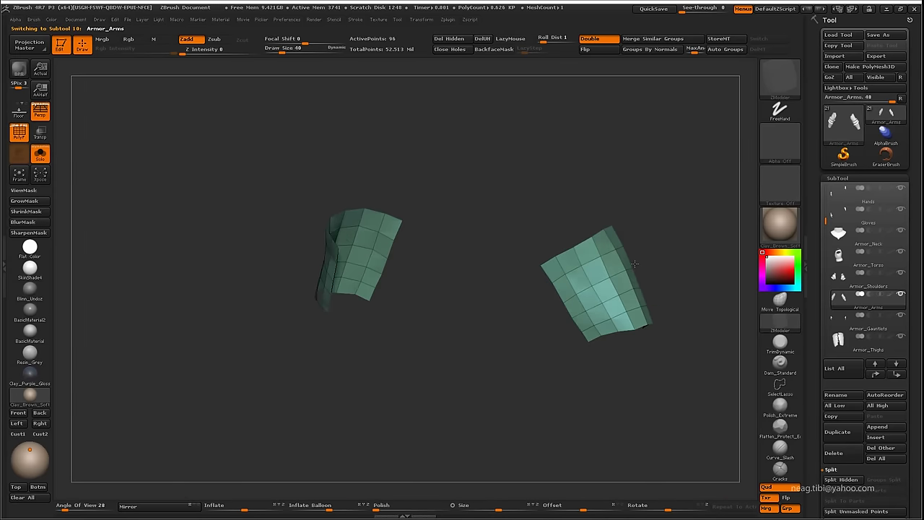
pyautogui.keyDown('ctrl'); pyautogui.keyDown('shift'); pyautogui.click(634, 264); pyautogui.keyUp('shift'); pyautogui.keyUp('ctrl')
pyautogui.click(559, 261)
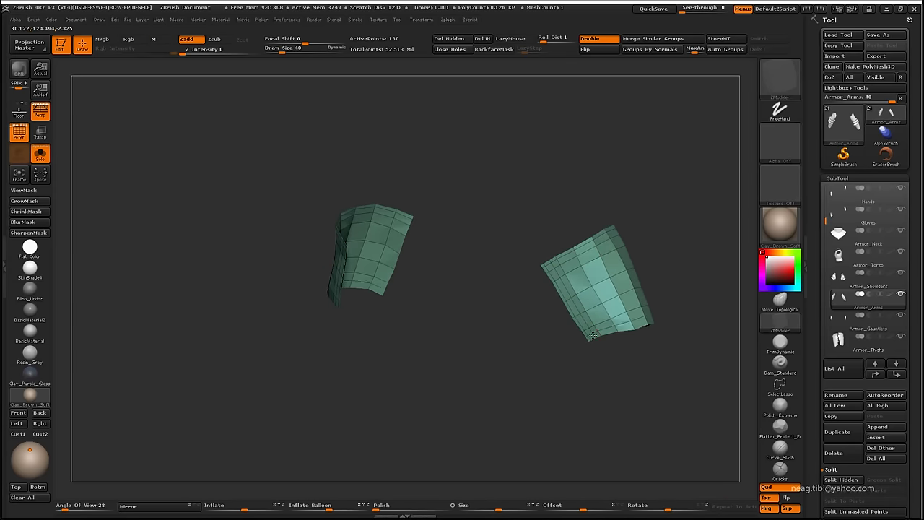
pyautogui.moveTo(591, 332); pyautogui.dragTo(618, 323)
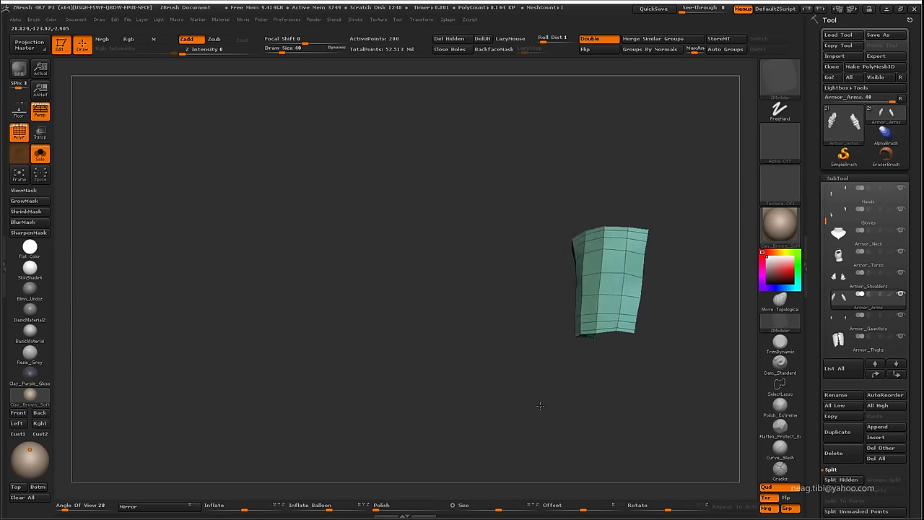
pyautogui.click(625, 322)
pyautogui.moveTo(600, 354); pyautogui.dragTo(550, 410)
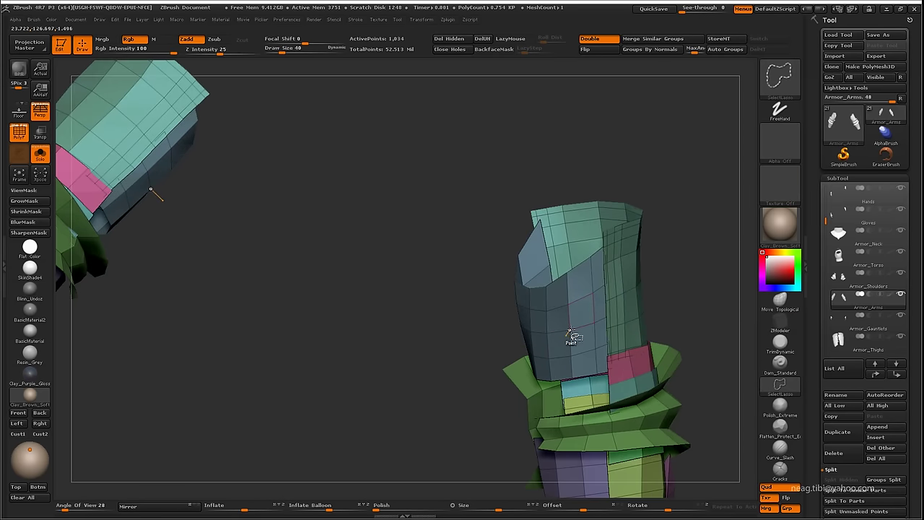
pyautogui.click(589, 281)
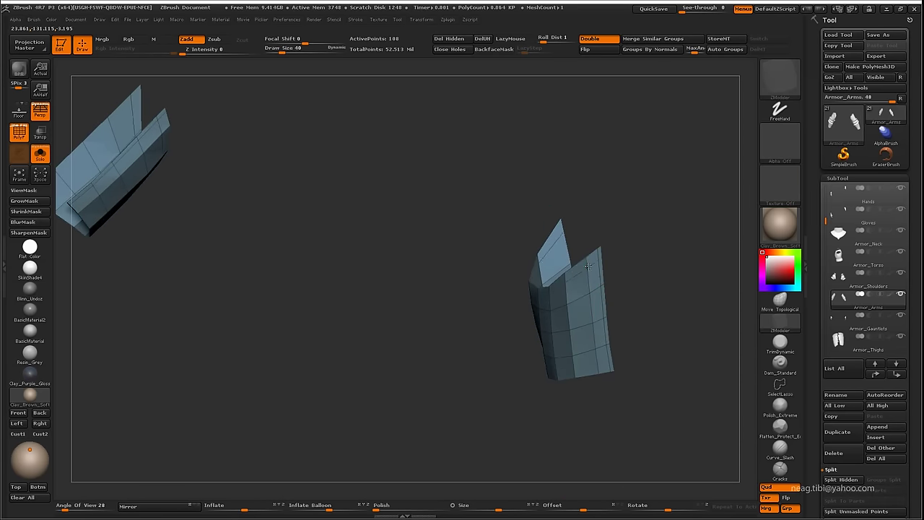
pyautogui.click(588, 285)
pyautogui.moveTo(646, 313); pyautogui.dragTo(540, 328)
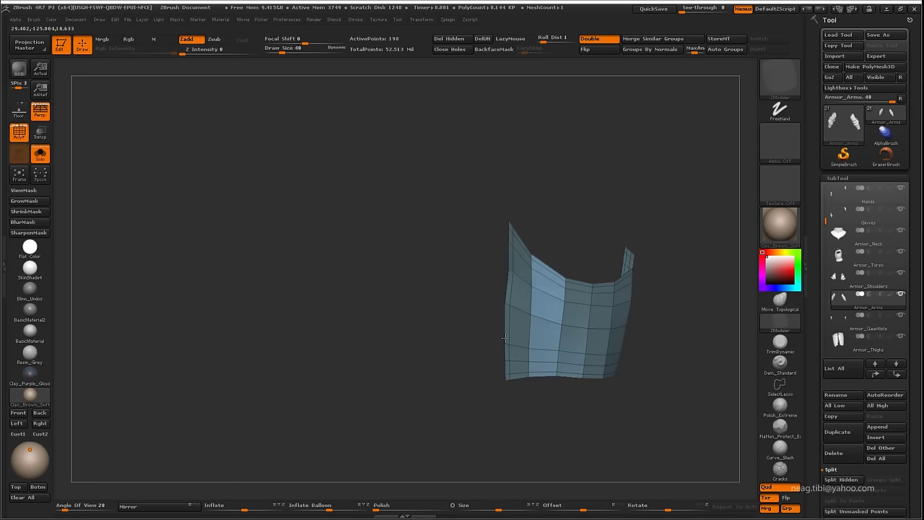
pyautogui.click(534, 361)
# Set the ZModeler edge action to Insert EdgeLoop and isolate the pink band polygroup
pyautogui.press('space')
pyautogui.click(602, 273)
pyautogui.click(455, 356)
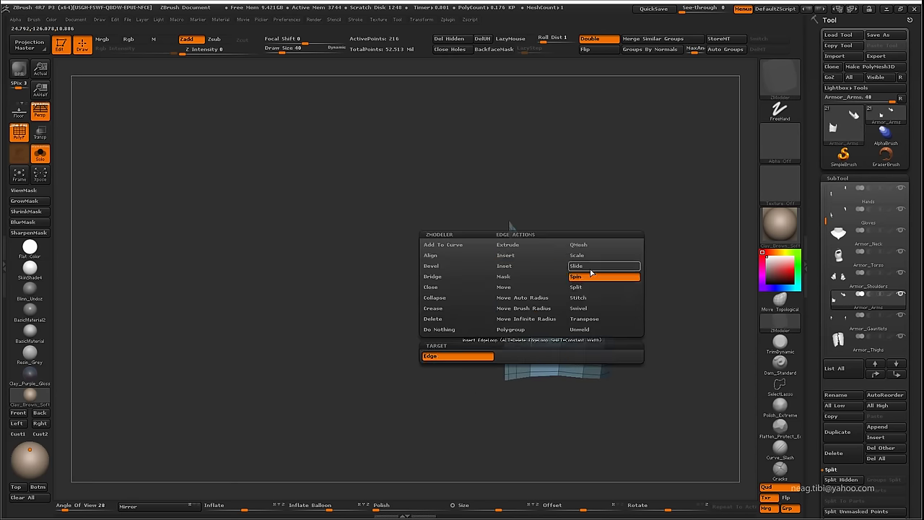
pyautogui.moveTo(534, 404)
pyautogui.mouseDown()
pyautogui.moveTo(564, 398)
pyautogui.moveTo(520, 360)
pyautogui.mouseUp()
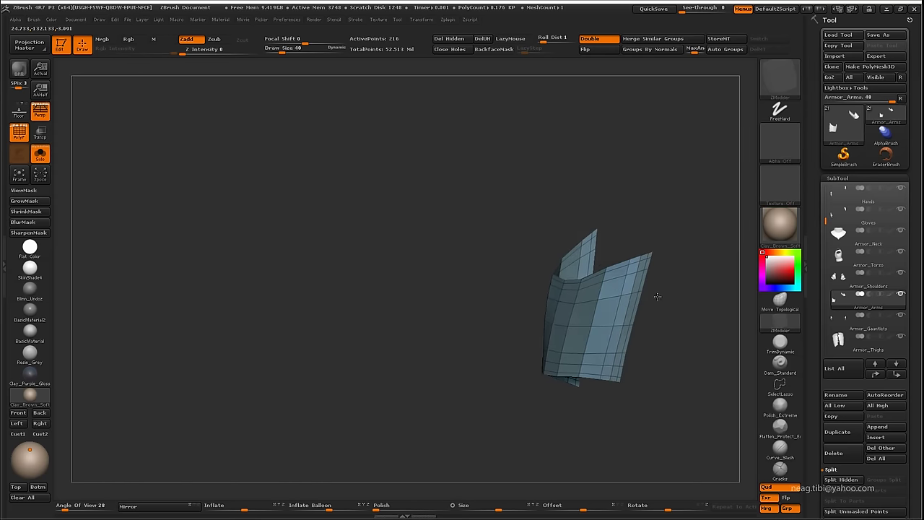
pyautogui.moveTo(657, 300); pyautogui.dragTo(716, 311)
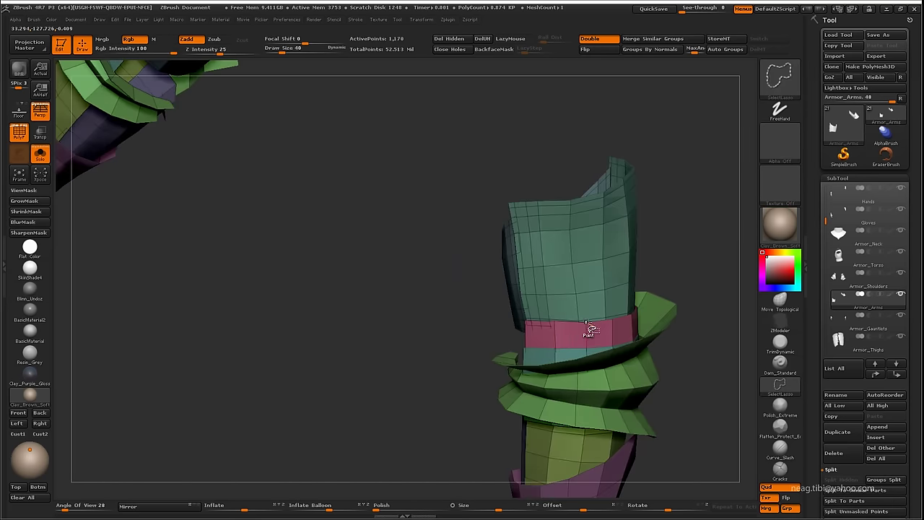
pyautogui.keyDown('ctrl'); pyautogui.keyDown('shift'); pyautogui.click(588, 330); pyautogui.keyUp('shift'); pyautogui.keyUp('ctrl')
pyautogui.press('space')
pyautogui.click(471, 256)
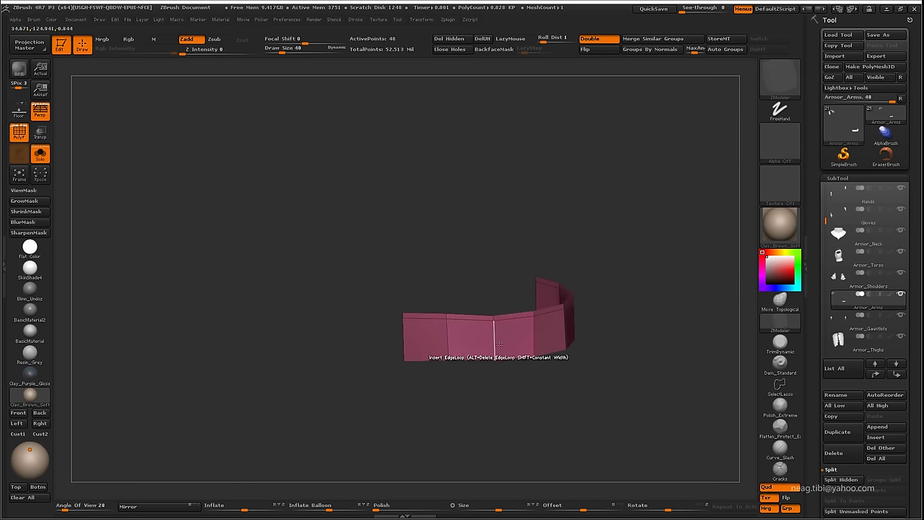
pyautogui.moveTo(450, 398); pyautogui.dragTo(437, 390)
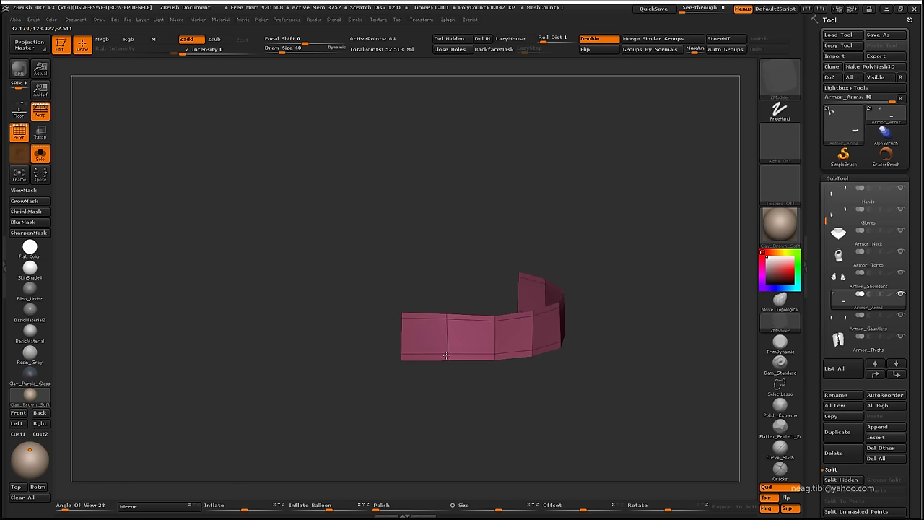
# Add a horizontal edge loop to the pink band and remove unwanted loops near its ends
pyautogui.keyDown('alt'); pyautogui.click(408, 353); pyautogui.keyUp('alt')
pyautogui.click(413, 347)
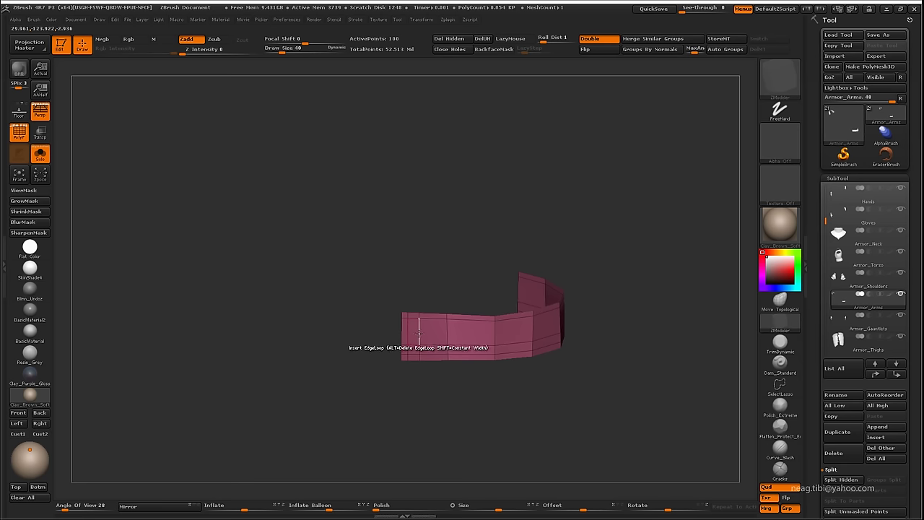
pyautogui.moveTo(423, 365)
pyautogui.mouseDown()
pyautogui.moveTo(472, 400)
pyautogui.moveTo(558, 370)
pyautogui.mouseUp()
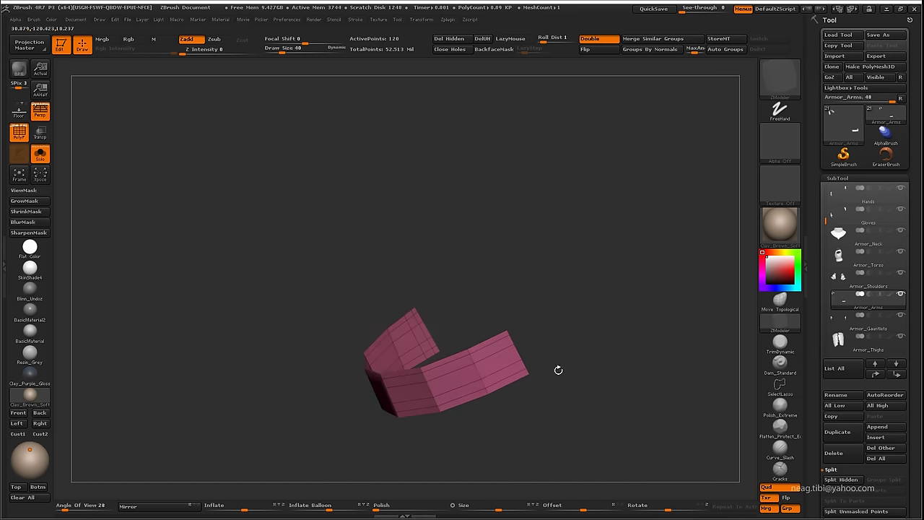
pyautogui.keyDown('alt'); pyautogui.click(518, 370); pyautogui.keyUp('alt')
pyautogui.keyDown('alt'); pyautogui.click(506, 371); pyautogui.keyUp('alt')
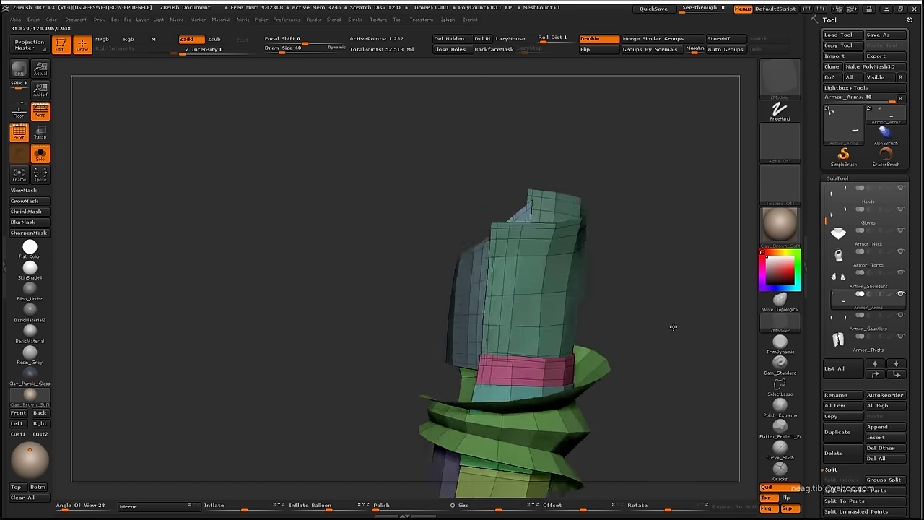
# Isolate the teal band and add edge loops near its left end and bottom
pyautogui.moveTo(587, 388); pyautogui.dragTo(609, 295)
pyautogui.keyDown('ctrl'); pyautogui.keyDown('shift'); pyautogui.click(427, 450); pyautogui.keyUp('shift'); pyautogui.keyUp('ctrl')
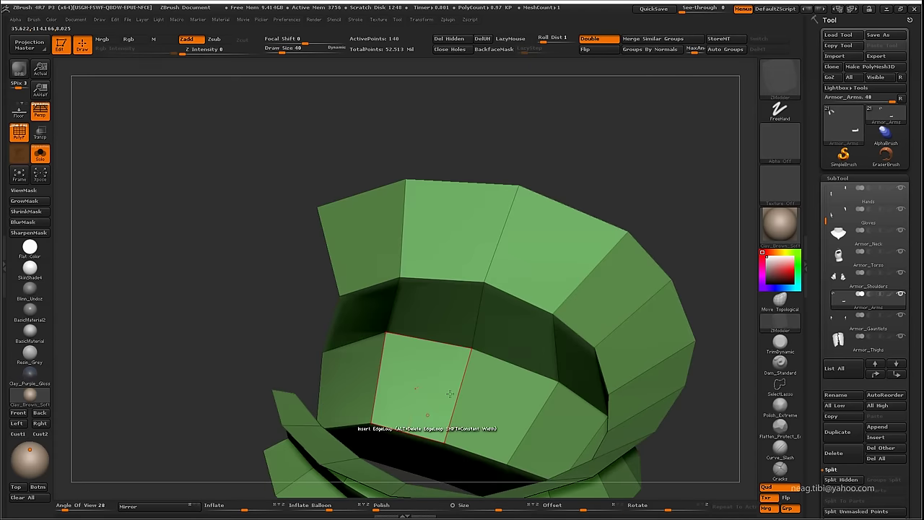
pyautogui.keyDown('ctrl'); pyautogui.keyDown('shift'); pyautogui.click(412, 429); pyautogui.keyUp('shift'); pyautogui.keyUp('ctrl')
pyautogui.moveTo(713, 242); pyautogui.dragTo(485, 314)
pyautogui.keyDown('ctrl'); pyautogui.keyDown('shift'); pyautogui.click(488, 316); pyautogui.keyUp('shift'); pyautogui.keyUp('ctrl')
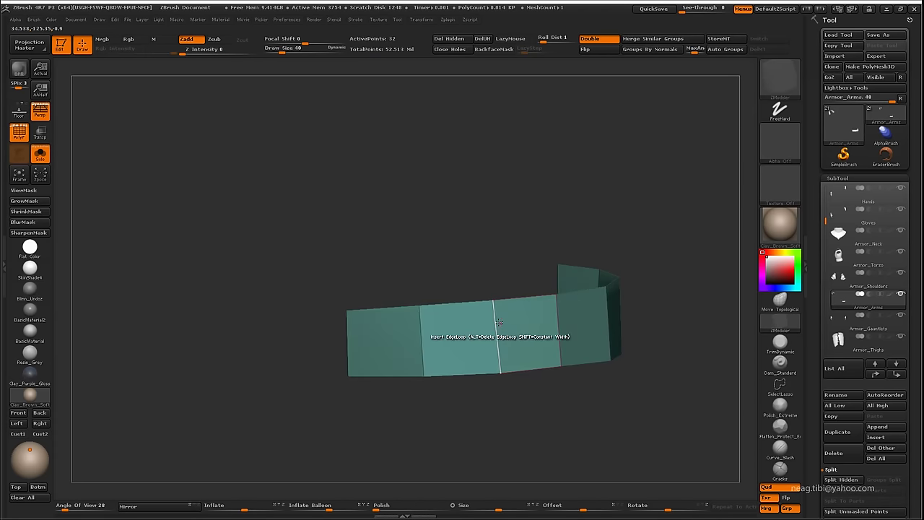
pyautogui.moveTo(394, 448)
pyautogui.mouseDown()
pyautogui.moveTo(425, 373)
pyautogui.moveTo(334, 356)
pyautogui.moveTo(486, 354)
pyautogui.mouseUp()
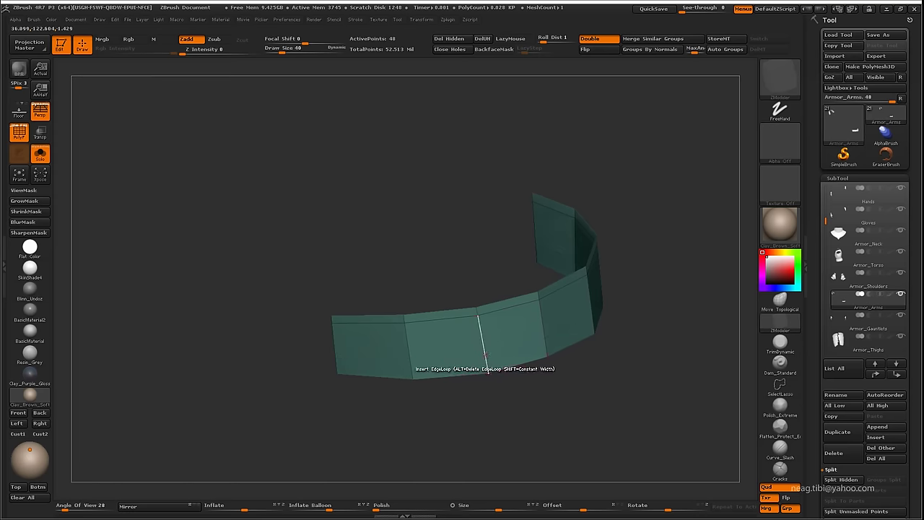
pyautogui.click(484, 365)
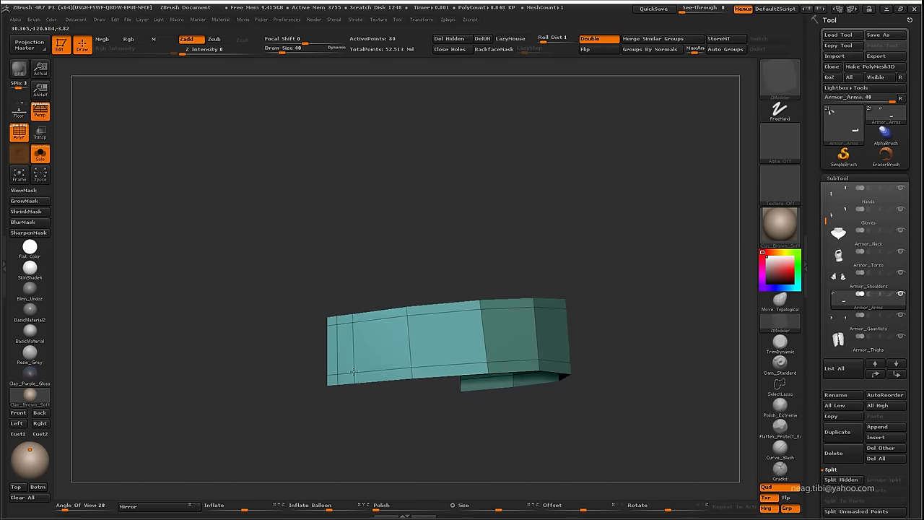
pyautogui.moveTo(402, 406); pyautogui.dragTo(354, 422)
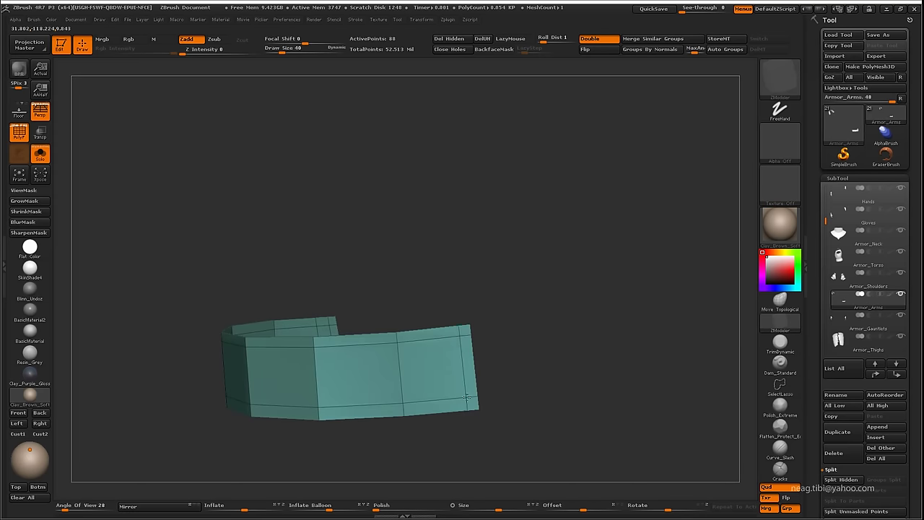
pyautogui.click(447, 397)
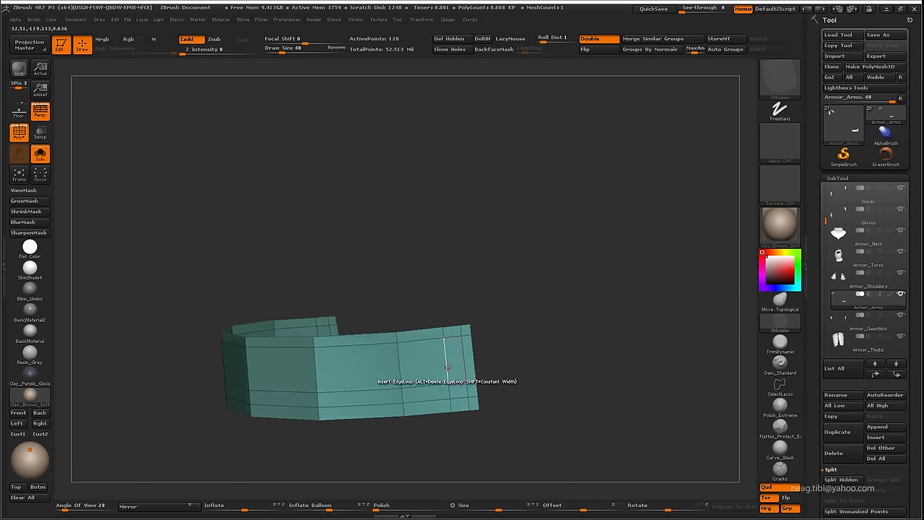
pyautogui.moveTo(443, 351)
pyautogui.mouseDown()
pyautogui.moveTo(711, 266)
pyautogui.moveTo(496, 382)
pyautogui.moveTo(493, 412)
pyautogui.mouseUp()
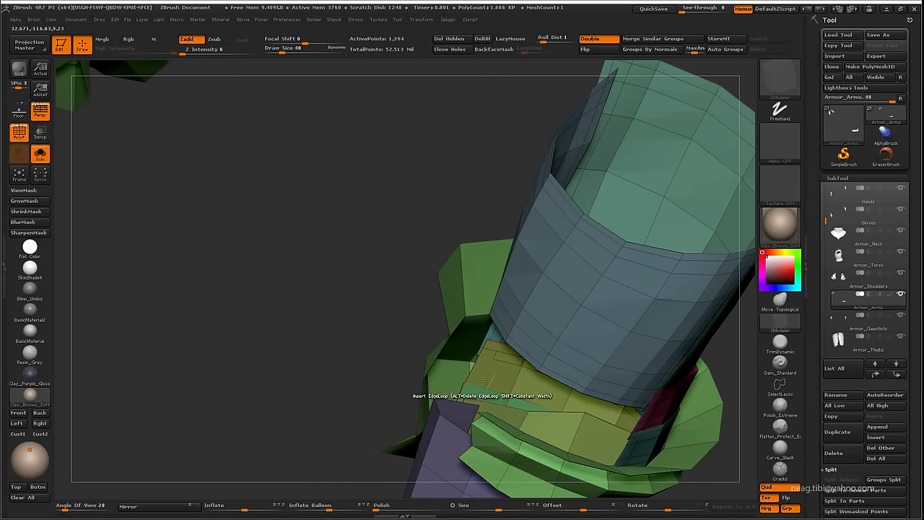
# Isolate the olive band and insert two edge loops across it
pyautogui.keyDown('ctrl'); pyautogui.keyDown('shift'); pyautogui.click(510, 397); pyautogui.keyUp('shift'); pyautogui.keyUp('ctrl')
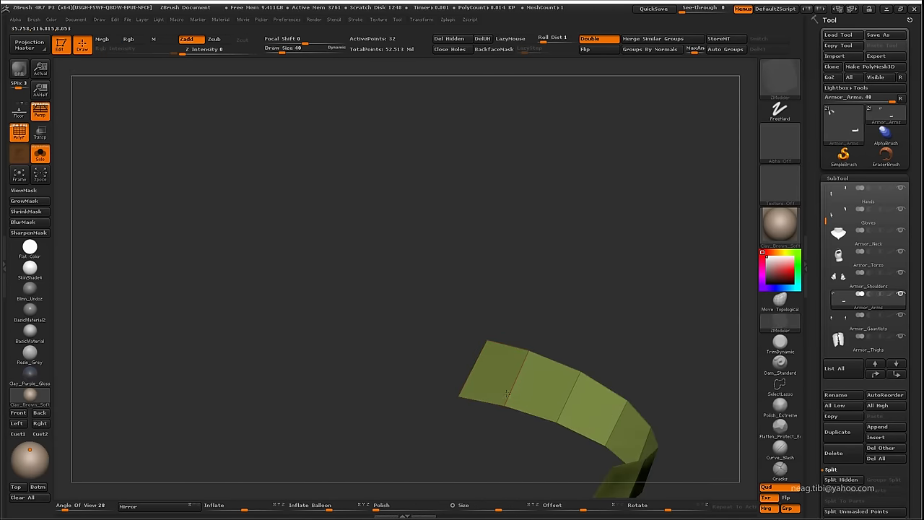
pyautogui.moveTo(531, 355)
pyautogui.mouseDown()
pyautogui.moveTo(470, 384)
pyautogui.moveTo(517, 363)
pyautogui.mouseUp()
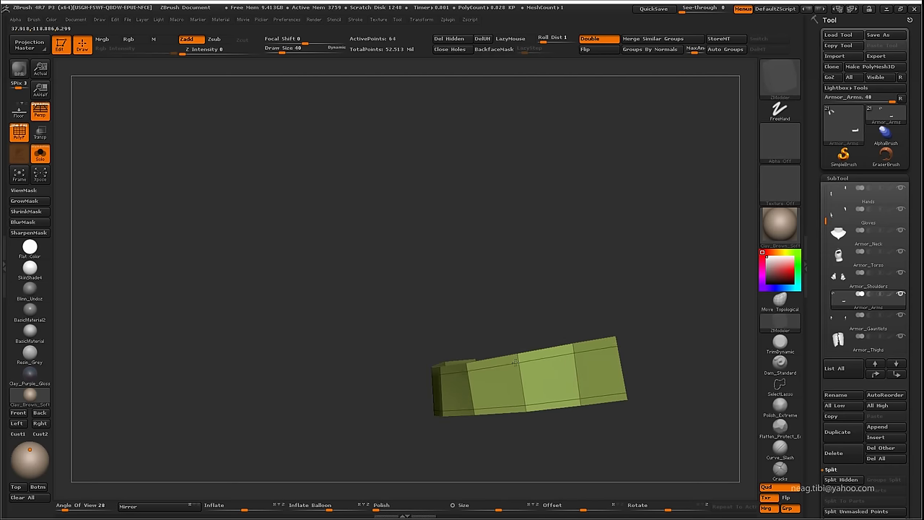
pyautogui.click(520, 375)
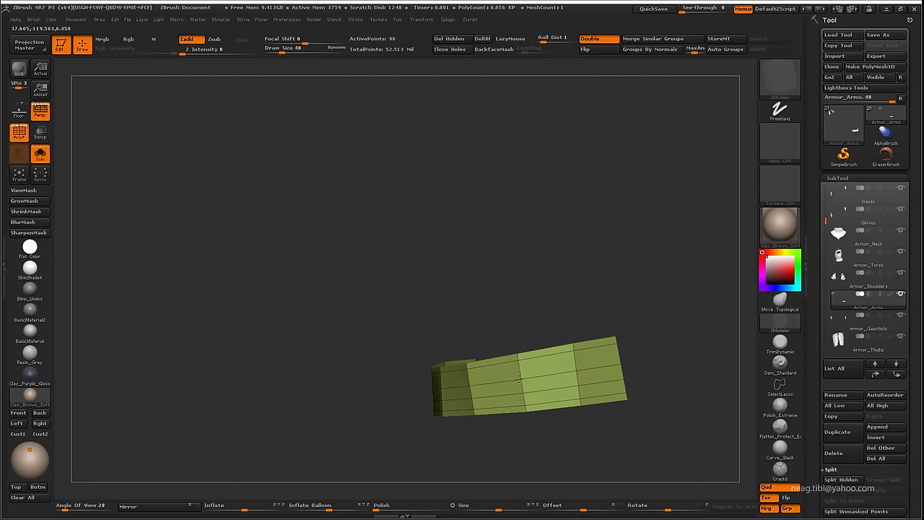
pyautogui.moveTo(518, 372); pyautogui.dragTo(538, 372)
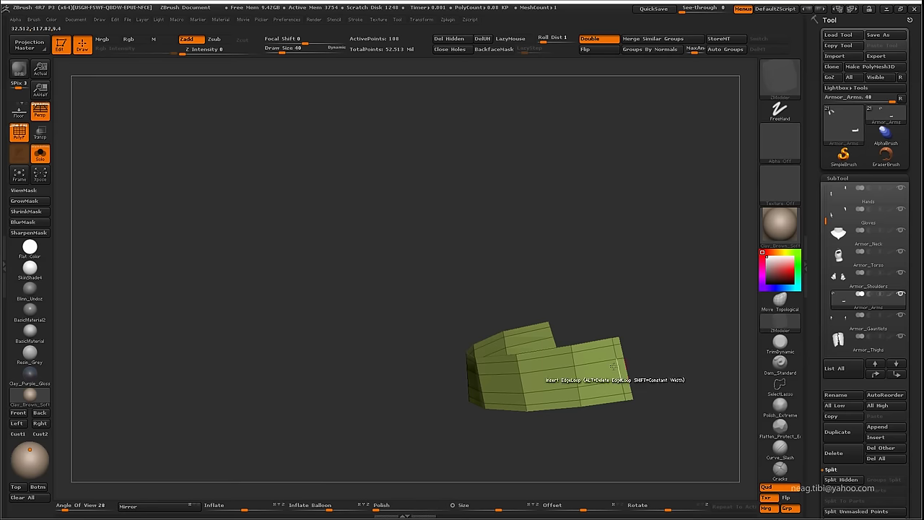
pyautogui.moveTo(603, 361); pyautogui.dragTo(559, 303)
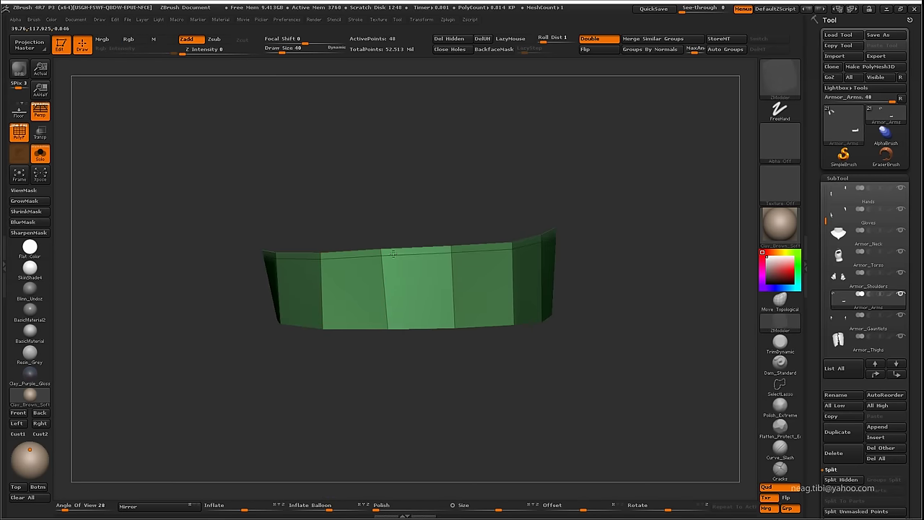
# Add a horizontal loop and vertical loops near both ends of the green band
pyautogui.click(383, 306)
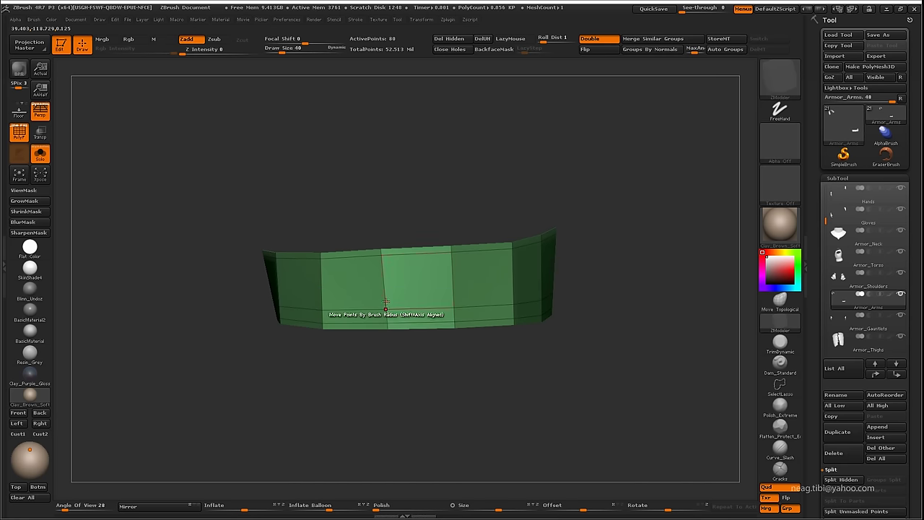
pyautogui.moveTo(405, 339)
pyautogui.mouseDown()
pyautogui.moveTo(472, 344)
pyautogui.moveTo(361, 378)
pyautogui.mouseUp()
pyautogui.click(436, 361)
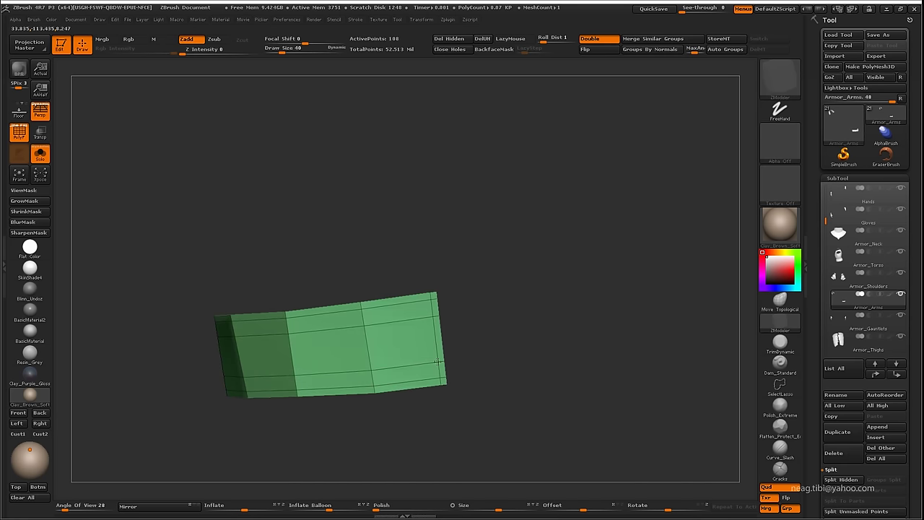
pyautogui.click(421, 365)
pyautogui.moveTo(421, 404)
pyautogui.mouseDown()
pyautogui.moveTo(385, 446)
pyautogui.moveTo(514, 320)
pyautogui.mouseUp()
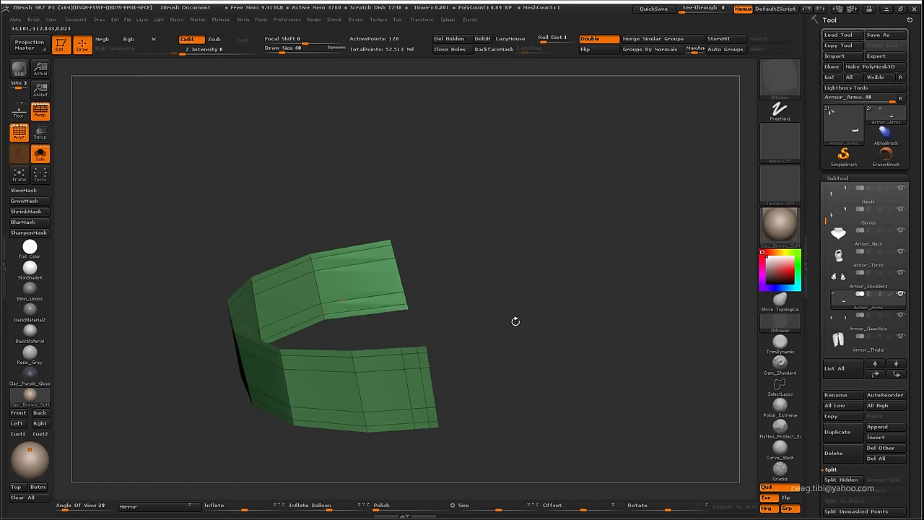
pyautogui.click(381, 297)
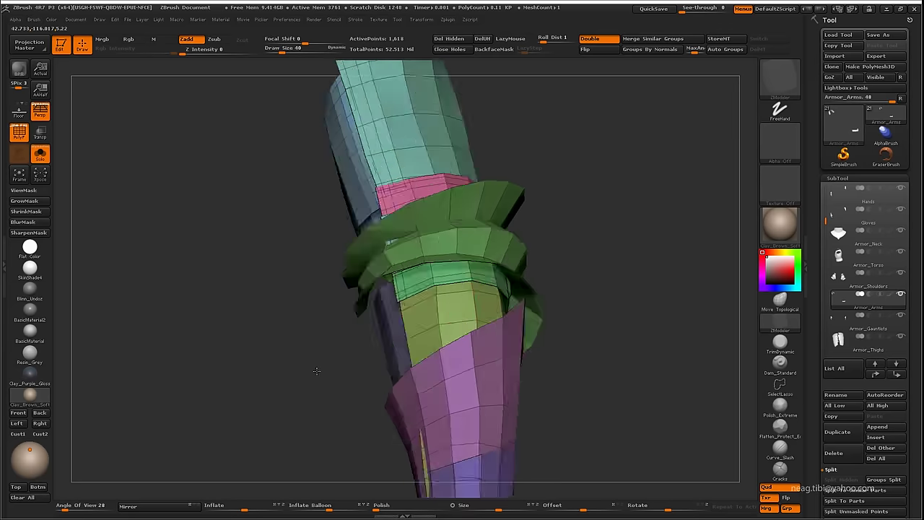
# Switch the ZModeler edge action to Slide EdgeLoop and turn the olive arm piece to inspect it
pyautogui.moveTo(515, 307); pyautogui.dragTo(448, 261)
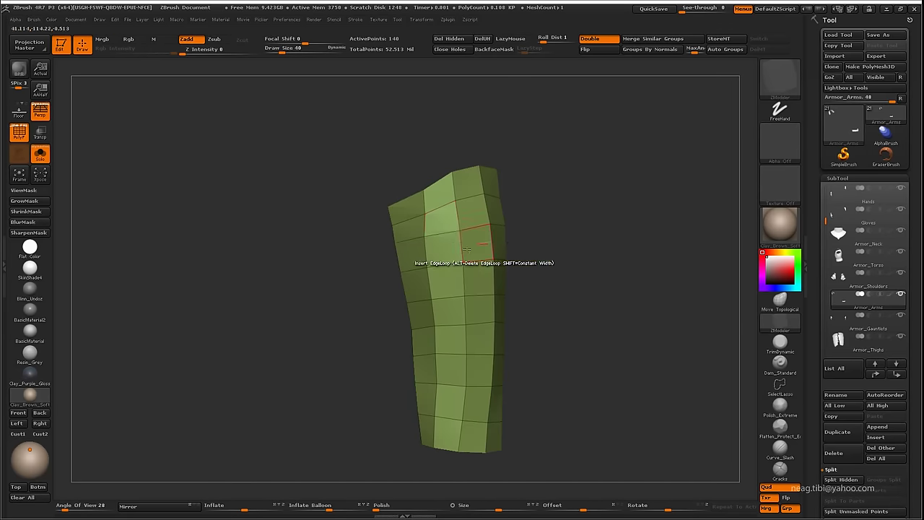
pyautogui.press('space')
pyautogui.click(499, 255)
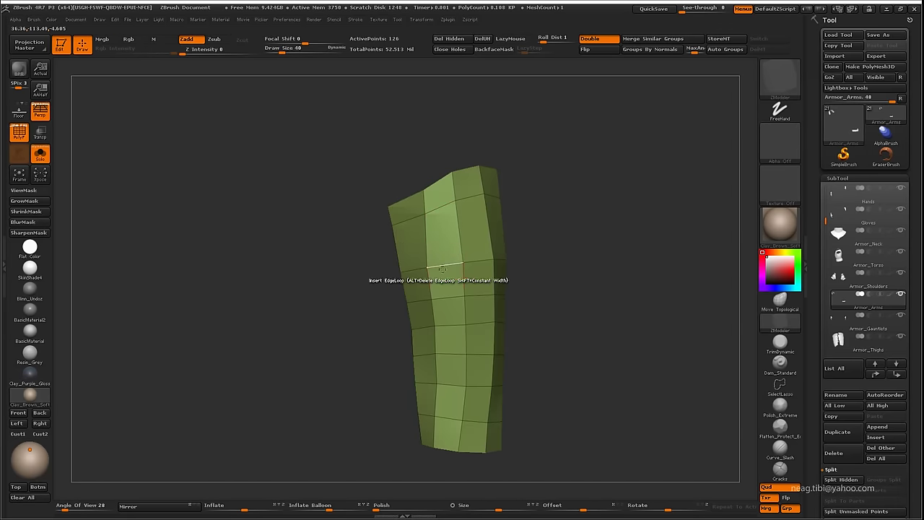
pyautogui.press('space')
pyautogui.press('space')
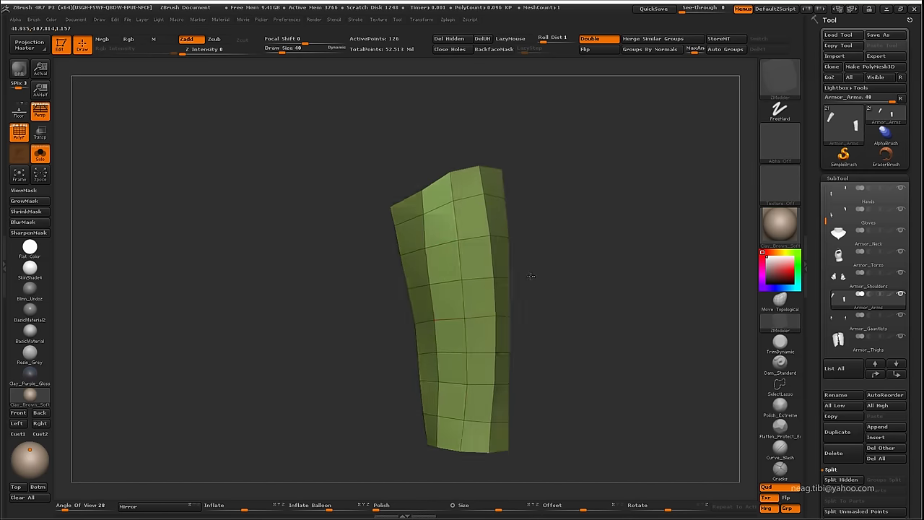
pyautogui.moveTo(376, 339)
pyautogui.mouseDown()
pyautogui.moveTo(484, 277)
pyautogui.moveTo(511, 384)
pyautogui.mouseUp()
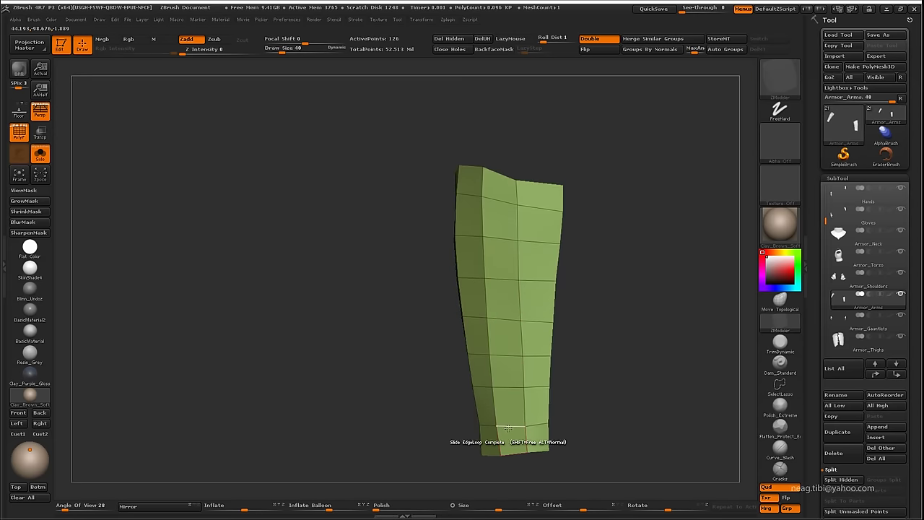
pyautogui.moveTo(507, 426); pyautogui.dragTo(511, 425)
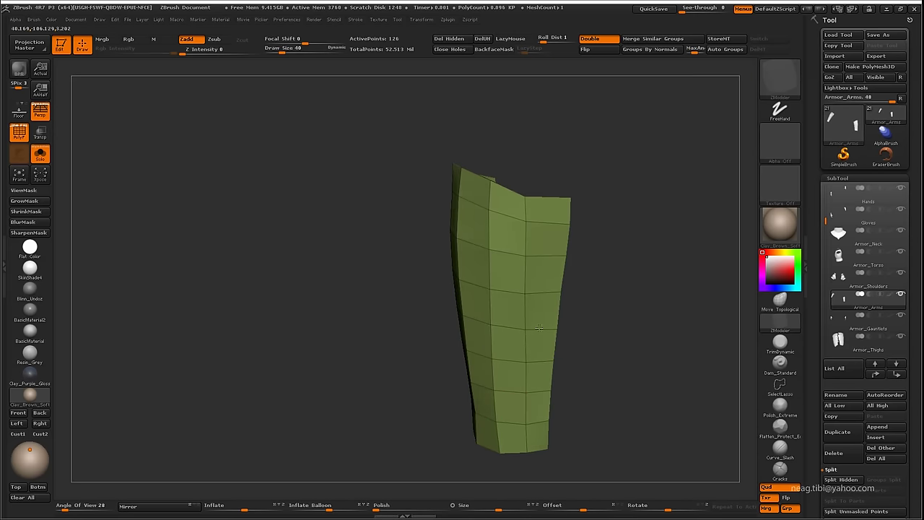
pyautogui.moveTo(538, 328); pyautogui.dragTo(558, 205)
# Reselect the ZModeler brush and insert an edge loop across the green band strip
pyautogui.click(780, 80)
pyautogui.click(333, 76)
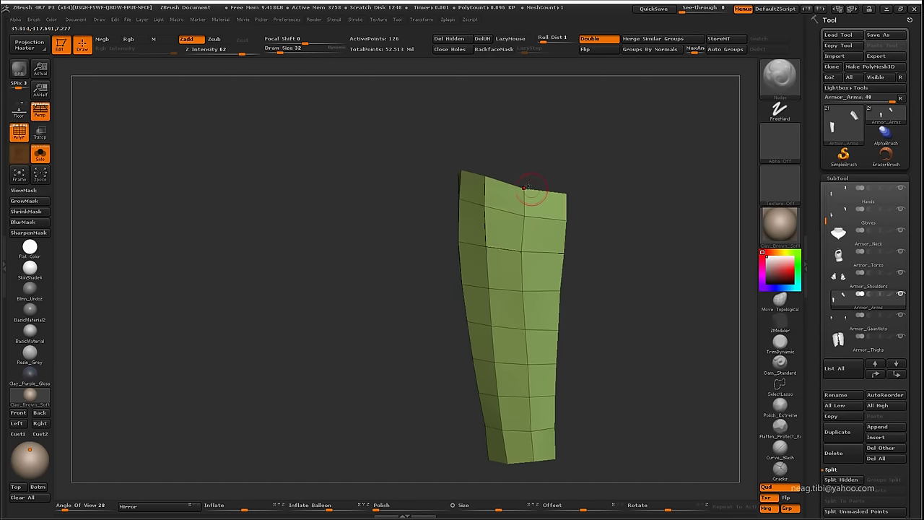
pyautogui.moveTo(578, 296)
pyautogui.mouseDown()
pyautogui.moveTo(629, 265)
pyautogui.moveTo(660, 264)
pyautogui.moveTo(614, 324)
pyautogui.moveTo(547, 311)
pyautogui.moveTo(516, 320)
pyautogui.moveTo(533, 334)
pyautogui.moveTo(546, 313)
pyautogui.moveTo(552, 351)
pyautogui.moveTo(597, 310)
pyautogui.moveTo(621, 355)
pyautogui.moveTo(551, 176)
pyautogui.moveTo(651, 119)
pyautogui.moveTo(580, 149)
pyautogui.mouseUp()
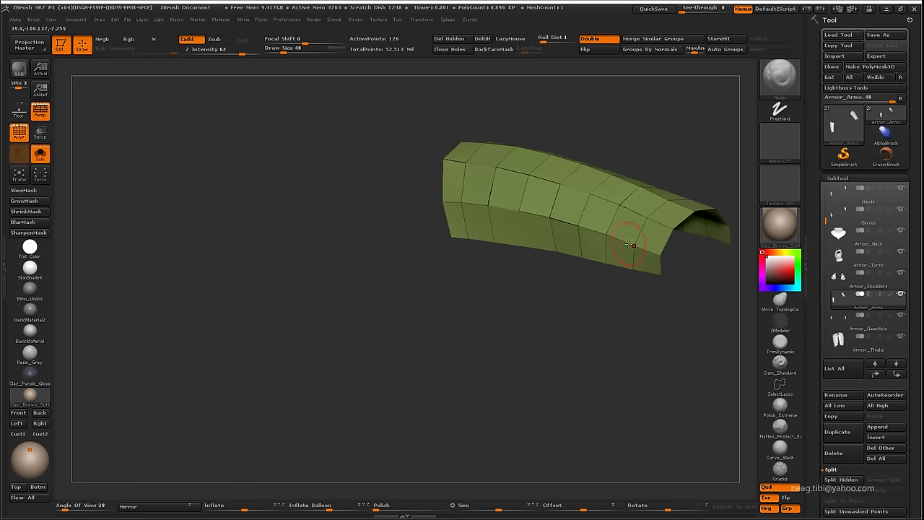
pyautogui.moveTo(603, 287); pyautogui.dragTo(592, 311)
pyautogui.press('b')
pyautogui.press('z')
pyautogui.press('m')
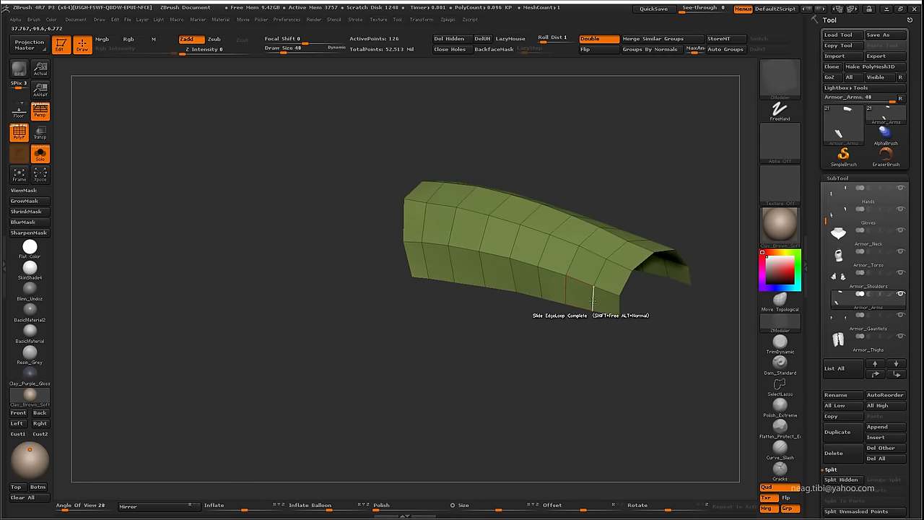
pyautogui.press('space')
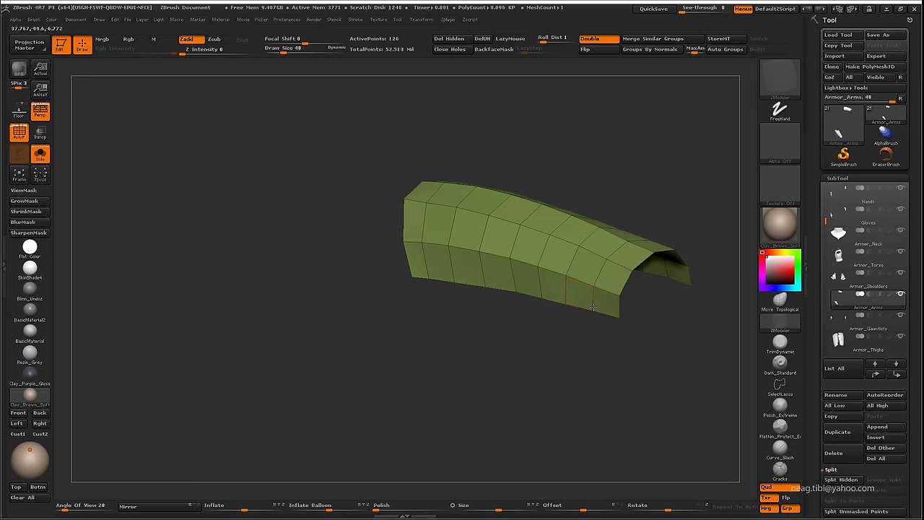
pyautogui.moveTo(528, 260); pyautogui.dragTo(591, 300)
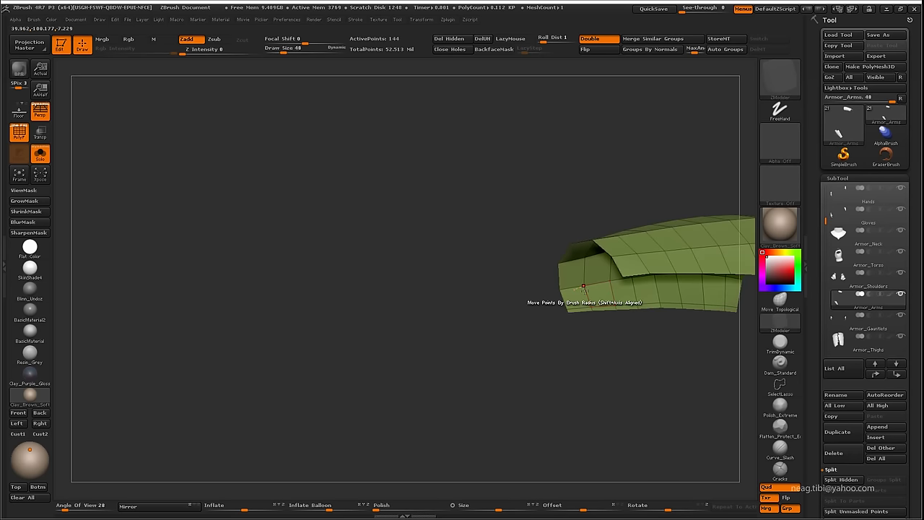
pyautogui.moveTo(586, 292)
pyautogui.mouseDown()
pyautogui.moveTo(617, 305)
pyautogui.moveTo(560, 301)
pyautogui.mouseUp()
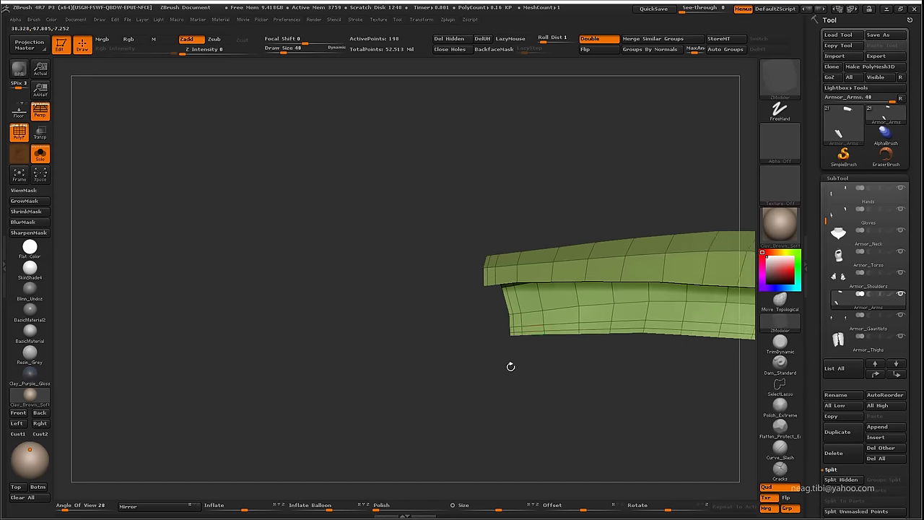
pyautogui.moveTo(510, 365)
pyautogui.mouseDown()
pyautogui.moveTo(519, 353)
pyautogui.moveTo(573, 349)
pyautogui.moveTo(466, 402)
pyautogui.moveTo(496, 421)
pyautogui.mouseUp()
# Isolate the purple strip, add two edge loops near its tip, and extrude it into a thick panel
pyautogui.keyDown('ctrl'); pyautogui.keyDown('shift'); pyautogui.click(561, 436); pyautogui.keyUp('shift'); pyautogui.keyUp('ctrl')
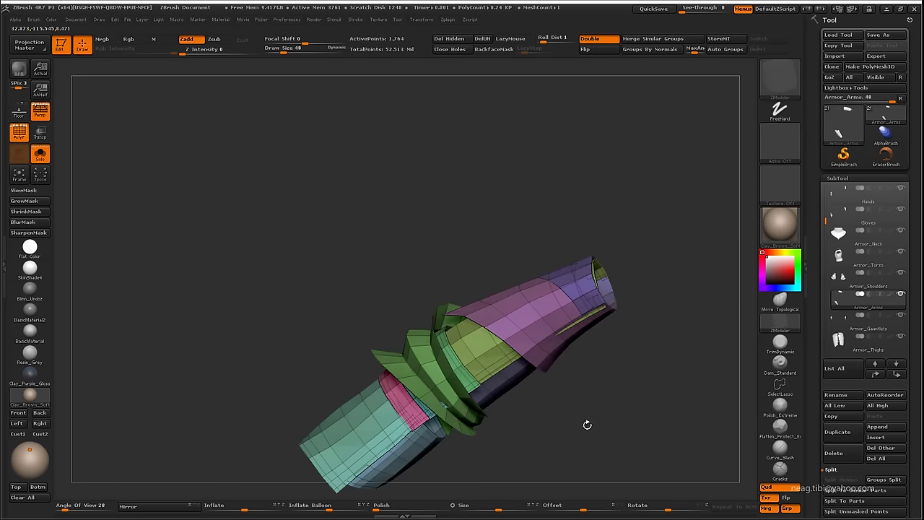
pyautogui.moveTo(588, 423)
pyautogui.mouseDown()
pyautogui.moveTo(632, 289)
pyautogui.moveTo(477, 309)
pyautogui.mouseUp()
pyautogui.press('b')
pyautogui.press('z')
pyautogui.press('m')
pyautogui.keyDown('ctrl'); pyautogui.keyDown('shift'); pyautogui.click(488, 309); pyautogui.keyUp('shift'); pyautogui.keyUp('ctrl')
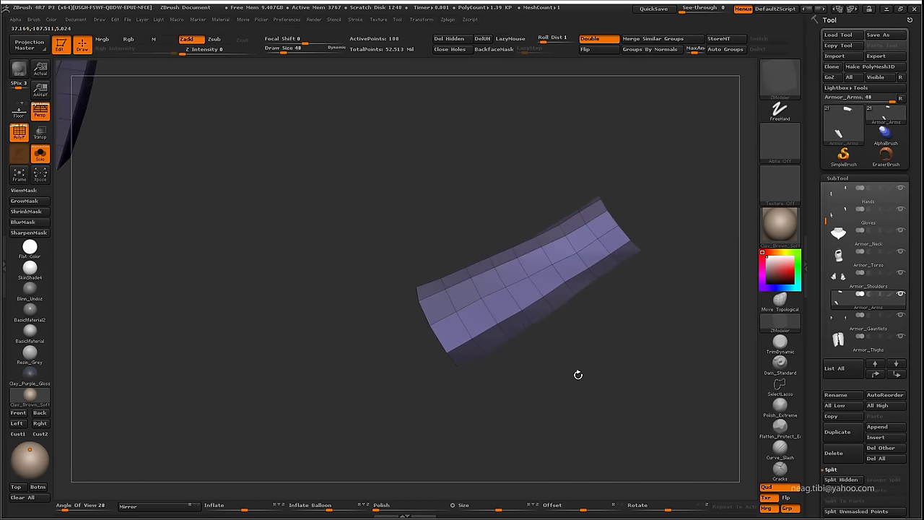
pyautogui.moveTo(578, 373); pyautogui.dragTo(550, 309)
pyautogui.moveTo(577, 341)
pyautogui.mouseDown()
pyautogui.moveTo(592, 336)
pyautogui.moveTo(612, 272)
pyautogui.mouseUp()
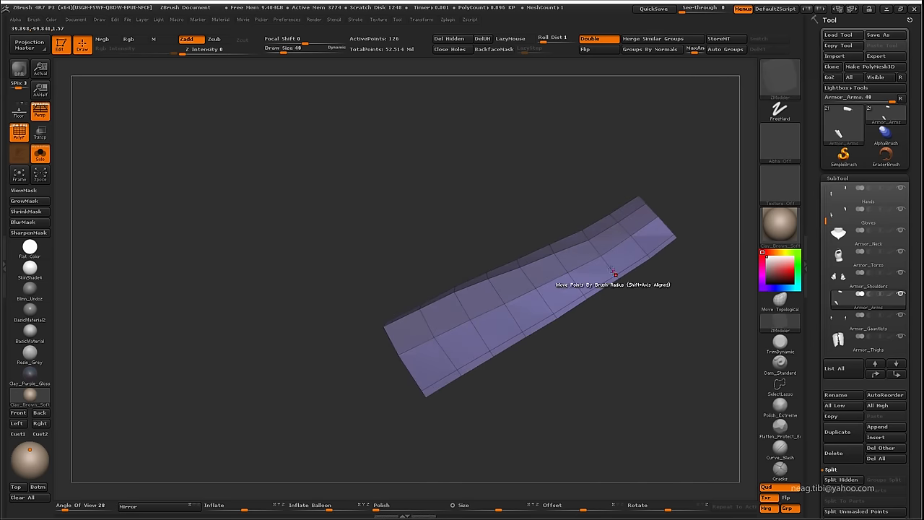
pyautogui.click(667, 239)
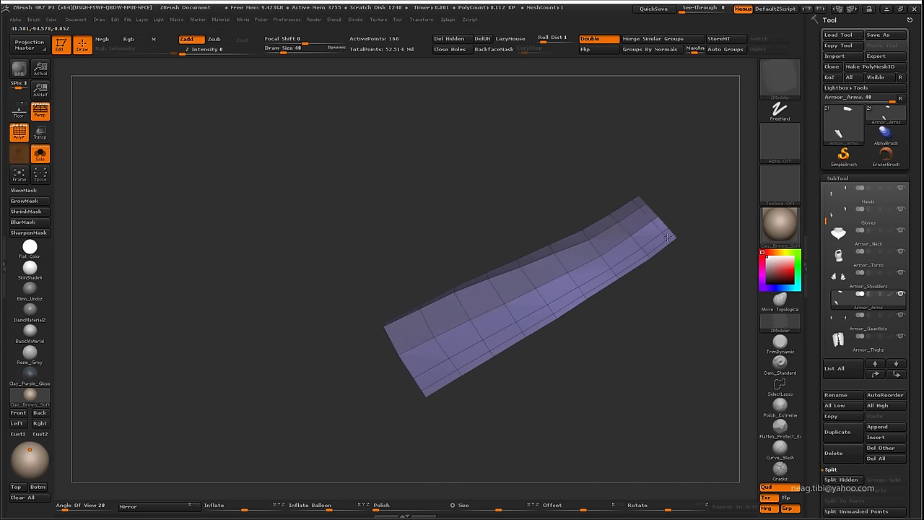
pyautogui.click(663, 241)
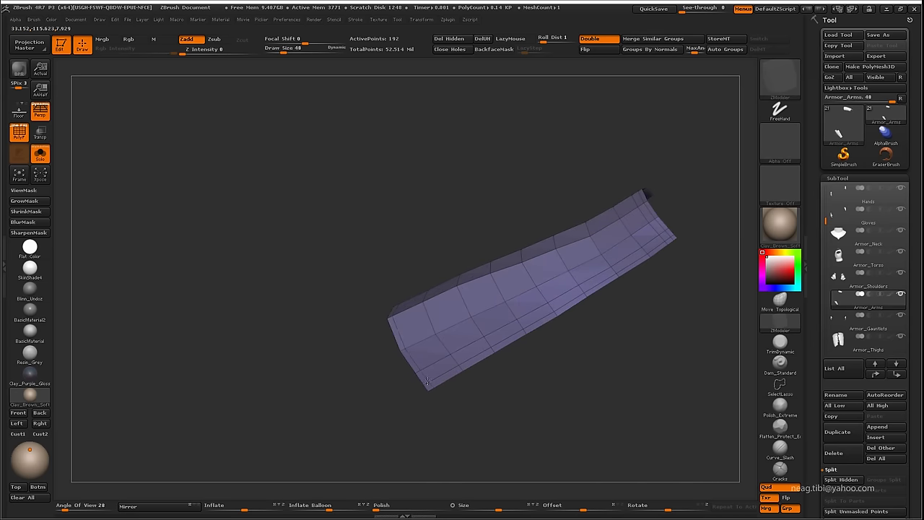
pyautogui.moveTo(434, 375); pyautogui.dragTo(405, 341)
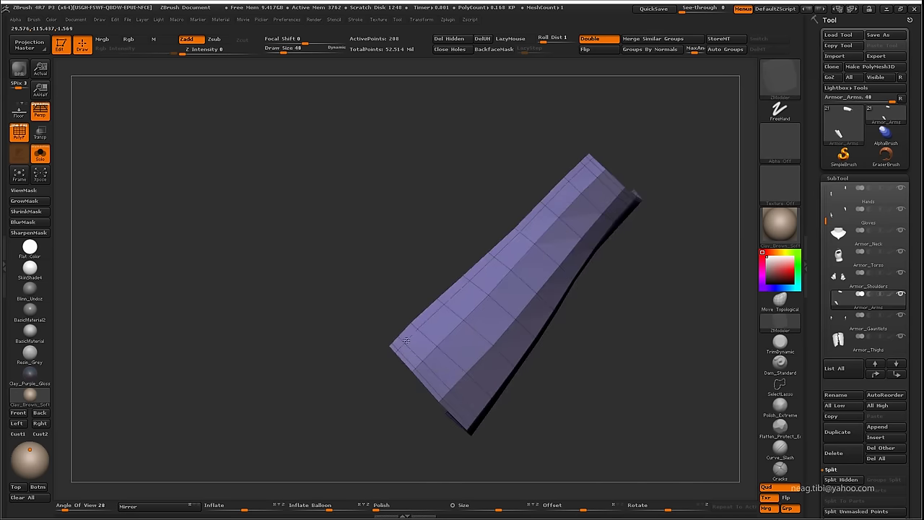
# Unhide all arm pieces, isolate the green spiral band, and insert three edge loops
pyautogui.keyDown('ctrl'); pyautogui.keyDown('shift'); pyautogui.click(611, 176); pyautogui.keyUp('shift'); pyautogui.keyUp('ctrl')
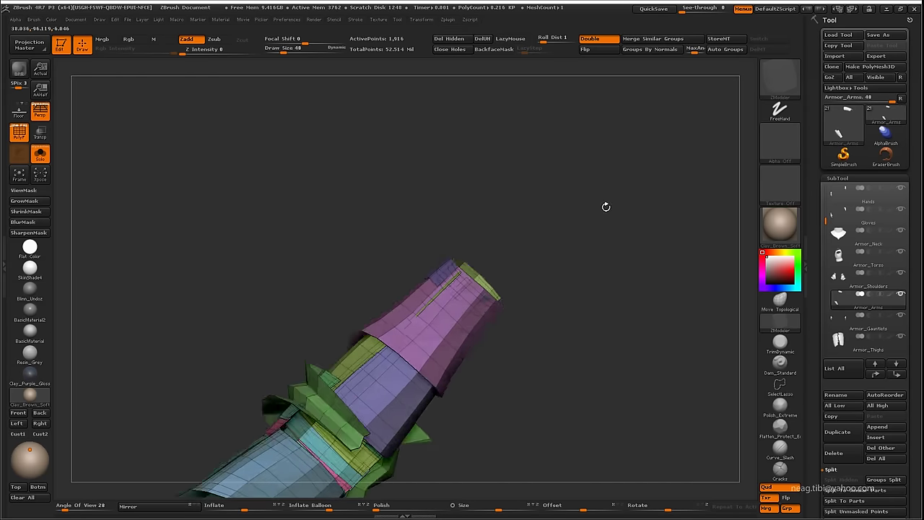
pyautogui.moveTo(607, 206)
pyautogui.mouseDown()
pyautogui.moveTo(645, 243)
pyautogui.moveTo(644, 167)
pyautogui.moveTo(570, 217)
pyautogui.moveTo(439, 241)
pyautogui.mouseUp()
pyautogui.keyDown('ctrl'); pyautogui.keyDown('shift'); pyautogui.click(477, 282); pyautogui.keyUp('shift'); pyautogui.keyUp('ctrl')
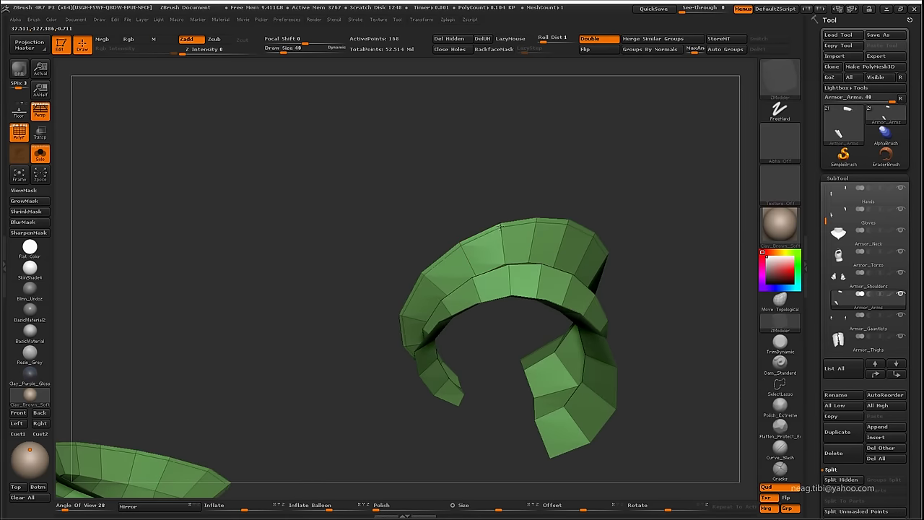
pyautogui.click(503, 238)
pyautogui.moveTo(433, 173); pyautogui.dragTo(563, 188)
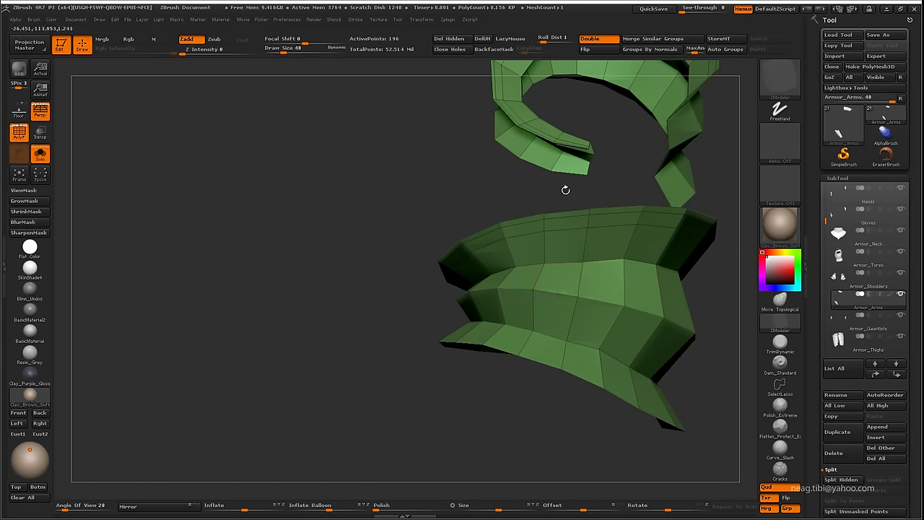
pyautogui.moveTo(440, 397)
pyautogui.mouseDown()
pyautogui.moveTo(460, 382)
pyautogui.moveTo(546, 248)
pyautogui.mouseUp()
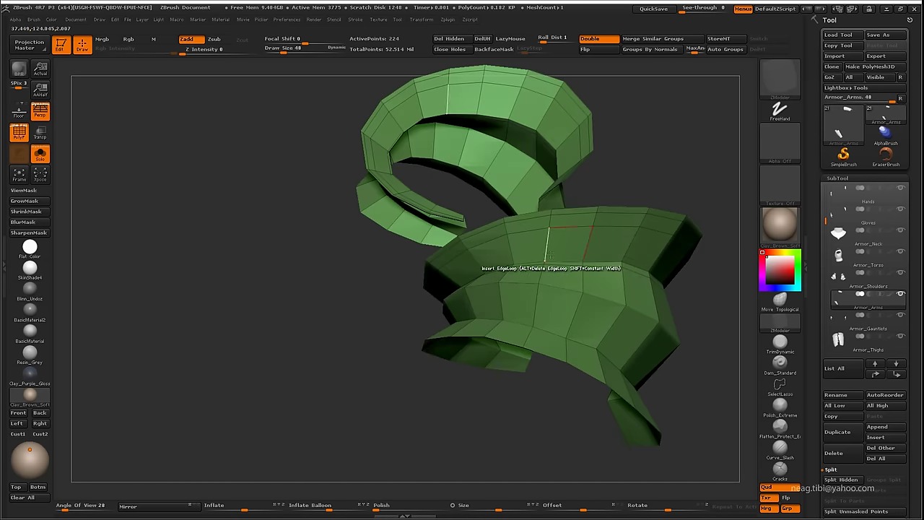
pyautogui.click(546, 248)
pyautogui.moveTo(383, 379); pyautogui.dragTo(478, 306)
pyautogui.click(533, 287)
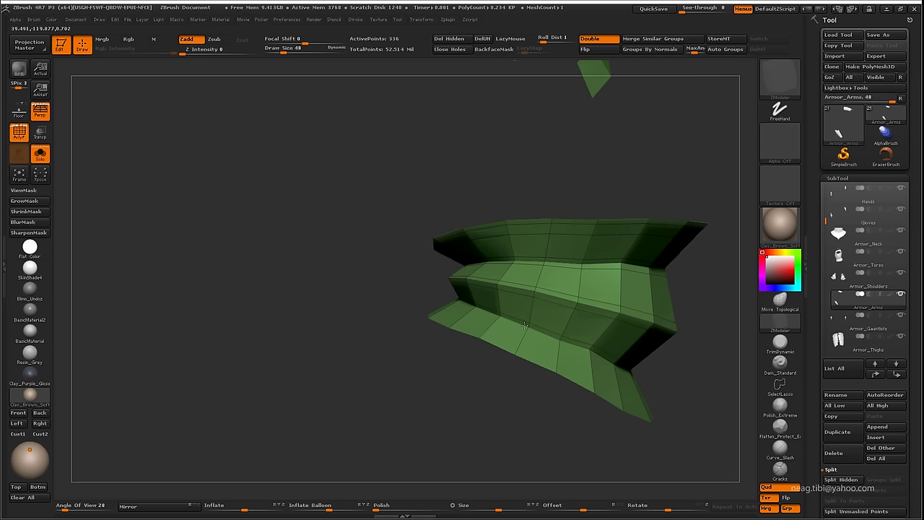
# Add two more edge loops to the green spiral band and inspect the result
pyautogui.moveTo(477, 392); pyautogui.dragTo(513, 351)
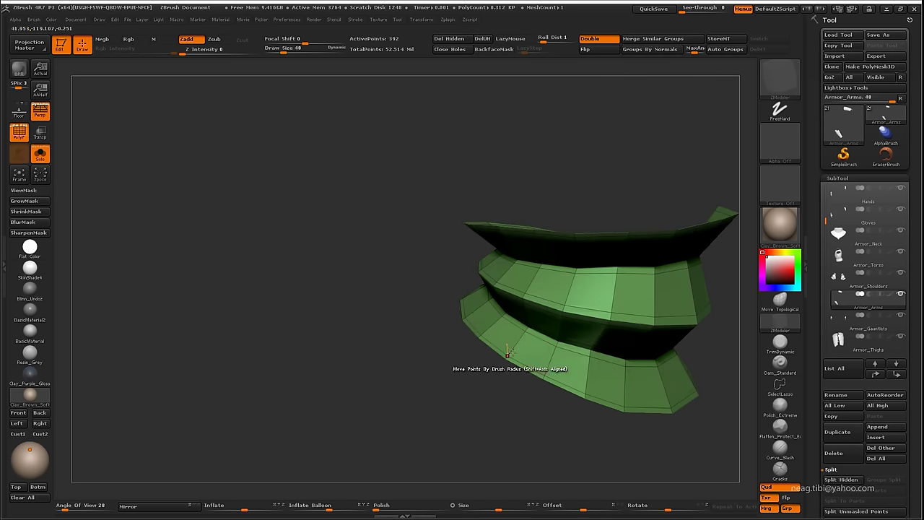
pyautogui.click(508, 353)
pyautogui.moveTo(644, 398)
pyautogui.mouseDown()
pyautogui.moveTo(570, 423)
pyautogui.moveTo(579, 439)
pyautogui.moveTo(433, 357)
pyautogui.mouseUp()
pyautogui.click(434, 361)
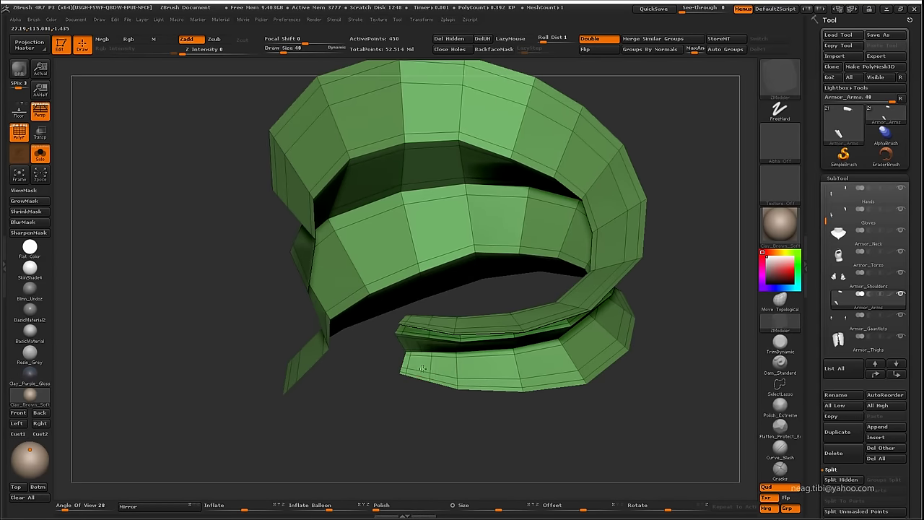
pyautogui.moveTo(418, 408)
pyautogui.mouseDown()
pyautogui.moveTo(402, 465)
pyautogui.moveTo(245, 363)
pyautogui.mouseUp()
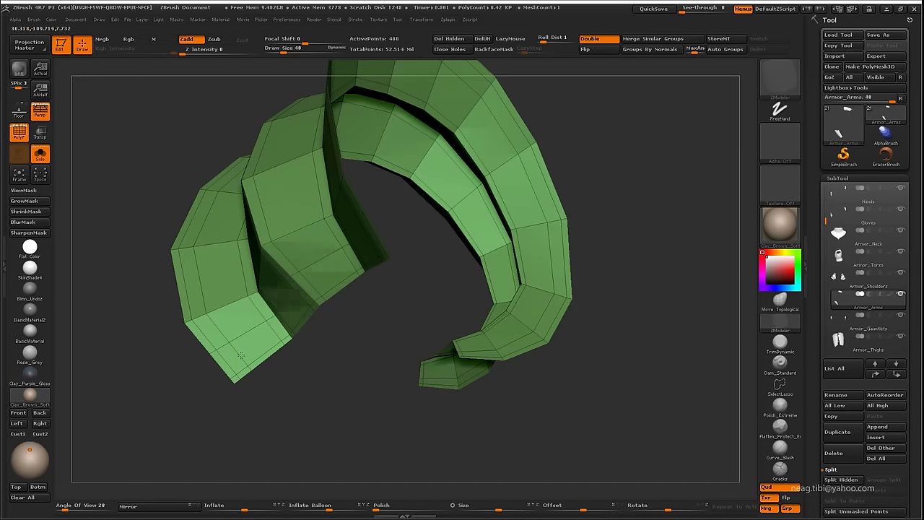
pyautogui.moveTo(306, 404); pyautogui.dragTo(432, 379)
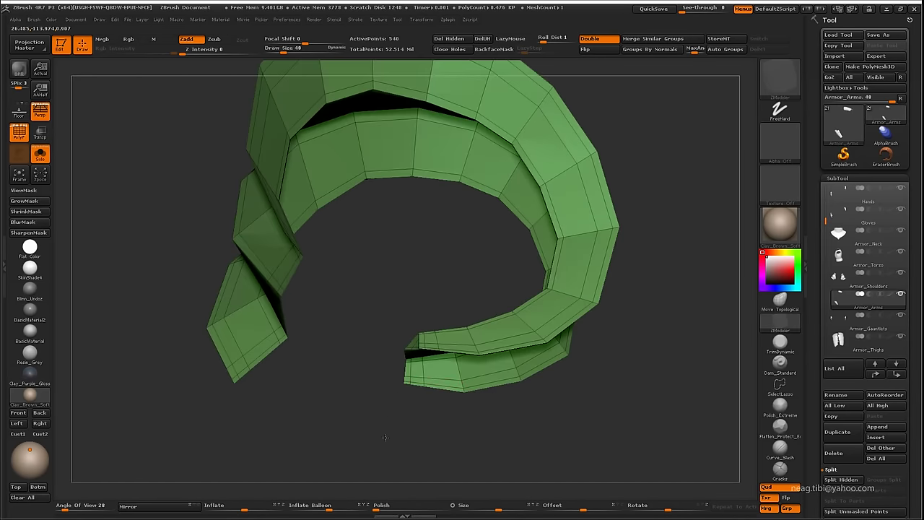
pyautogui.moveTo(385, 438); pyautogui.dragTo(528, 388)
# Switch to the Move Topological brush and view the whole arm upright
pyautogui.press('b')
pyautogui.press('m')
pyautogui.press('t')
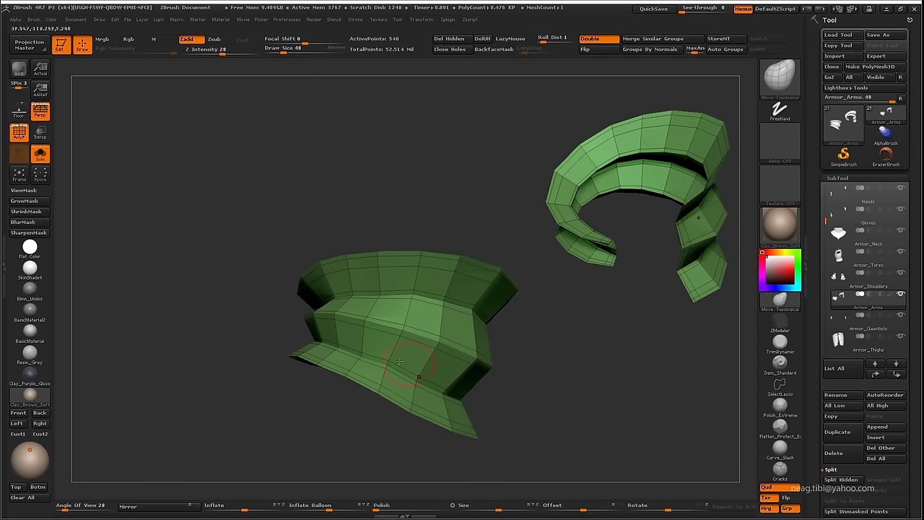
pyautogui.moveTo(381, 293)
pyautogui.mouseDown()
pyautogui.moveTo(429, 193)
pyautogui.moveTo(373, 419)
pyautogui.moveTo(403, 293)
pyautogui.mouseUp()
pyautogui.moveTo(392, 296); pyautogui.dragTo(540, 316)
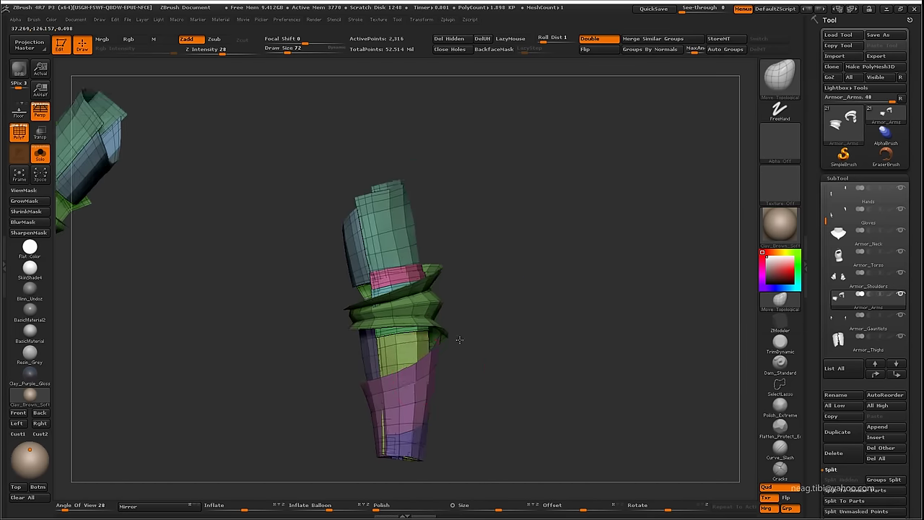
# Isolate the purple lower arm plate and insert an edge loop at its lower edge
pyautogui.moveTo(540, 315)
pyautogui.mouseDown()
pyautogui.moveTo(455, 390)
pyautogui.moveTo(517, 231)
pyautogui.moveTo(486, 343)
pyautogui.moveTo(458, 351)
pyautogui.moveTo(463, 383)
pyautogui.moveTo(454, 329)
pyautogui.mouseUp()
pyautogui.keyDown('ctrl'); pyautogui.keyDown('shift'); pyautogui.click(455, 390); pyautogui.keyUp('shift'); pyautogui.keyUp('ctrl')
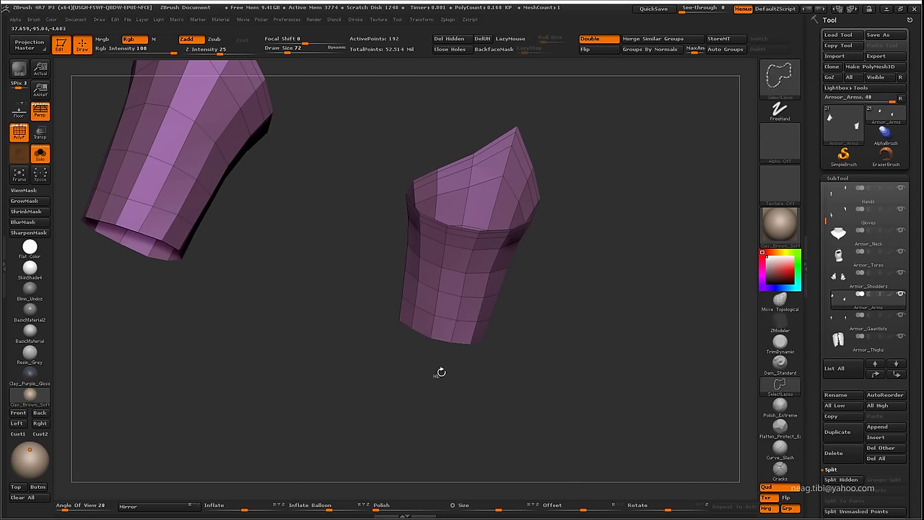
pyautogui.moveTo(439, 373)
pyautogui.mouseDown()
pyautogui.moveTo(392, 339)
pyautogui.moveTo(417, 406)
pyautogui.mouseUp()
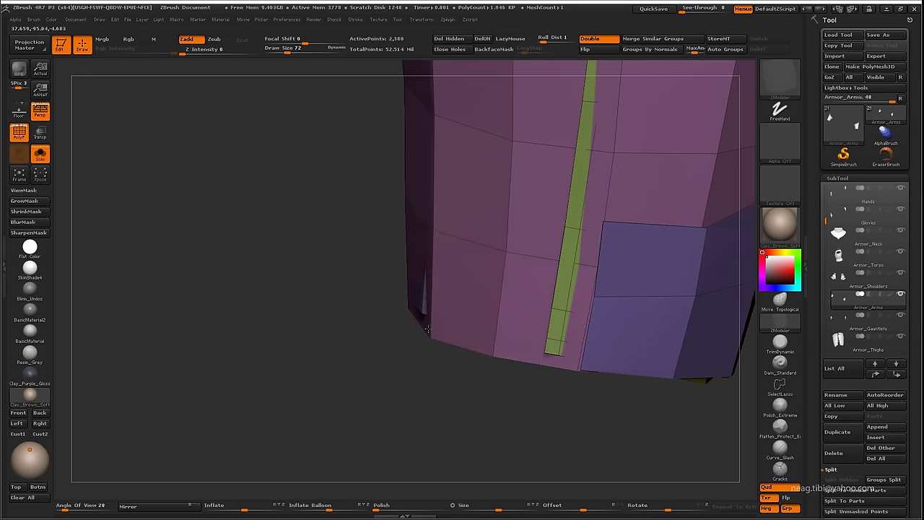
pyautogui.moveTo(405, 362); pyautogui.dragTo(433, 344)
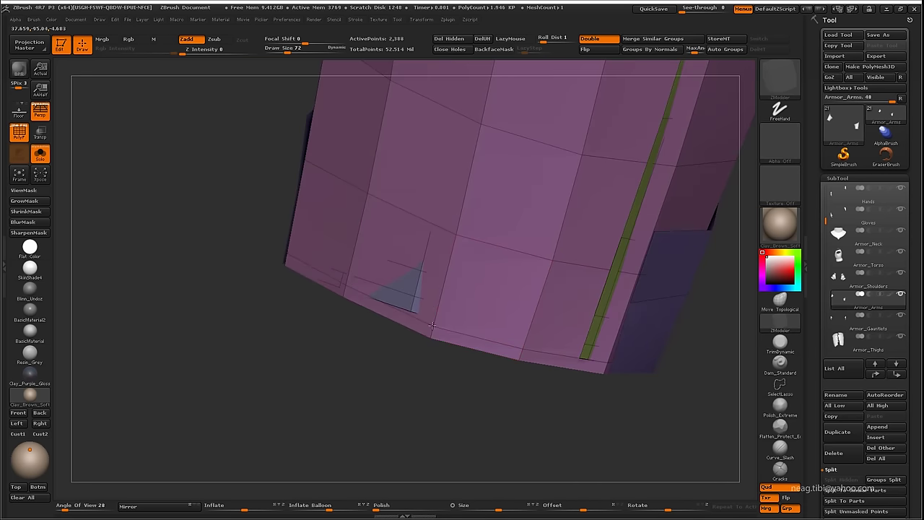
pyautogui.click(437, 324)
pyautogui.moveTo(435, 395); pyautogui.dragTo(445, 299)
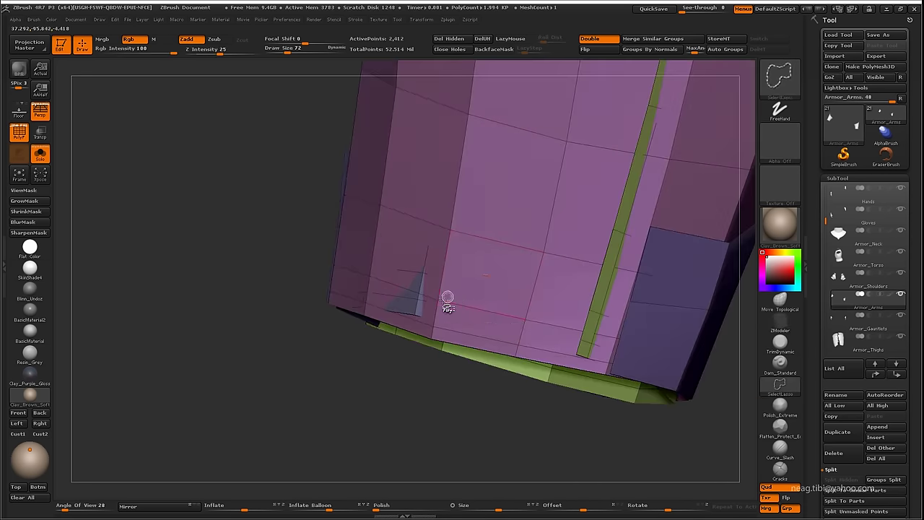
# Isolate the single pink arm plate and slide an edge loop along its length
pyautogui.keyDown('ctrl'); pyautogui.keyDown('shift'); pyautogui.click(445, 299); pyautogui.keyUp('shift'); pyautogui.keyUp('ctrl')
pyautogui.moveTo(383, 310)
pyautogui.mouseDown()
pyautogui.moveTo(299, 412)
pyautogui.moveTo(405, 429)
pyautogui.moveTo(365, 438)
pyautogui.moveTo(382, 385)
pyautogui.moveTo(438, 347)
pyautogui.moveTo(503, 337)
pyautogui.mouseUp()
pyautogui.press('space')
pyautogui.moveTo(577, 298)
pyautogui.mouseDown()
pyautogui.moveTo(508, 396)
pyautogui.moveTo(468, 356)
pyautogui.mouseUp()
pyautogui.moveTo(490, 404); pyautogui.dragTo(475, 332)
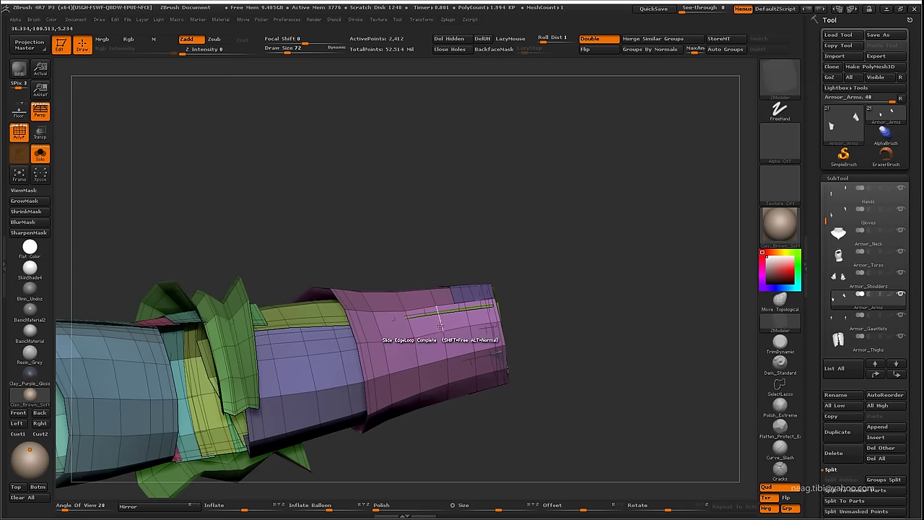
pyautogui.moveTo(432, 333)
pyautogui.mouseDown()
pyautogui.moveTo(512, 409)
pyautogui.moveTo(540, 210)
pyautogui.moveTo(521, 285)
pyautogui.moveTo(544, 242)
pyautogui.moveTo(442, 296)
pyautogui.mouseUp()
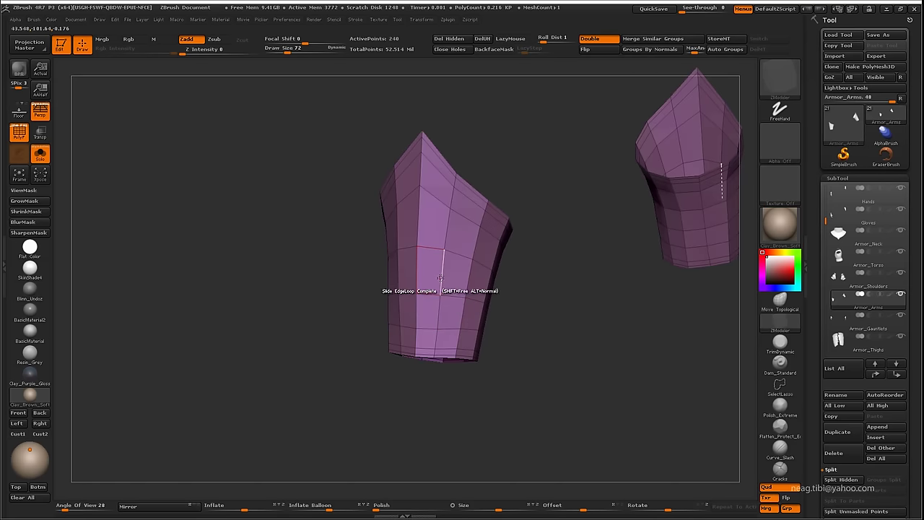
# Solo the purple forearm plate and set ZModeler to Slide with the EdgeLoop Complete target
pyautogui.press('space')
pyautogui.click(437, 255)
pyautogui.moveTo(534, 325); pyautogui.dragTo(479, 284)
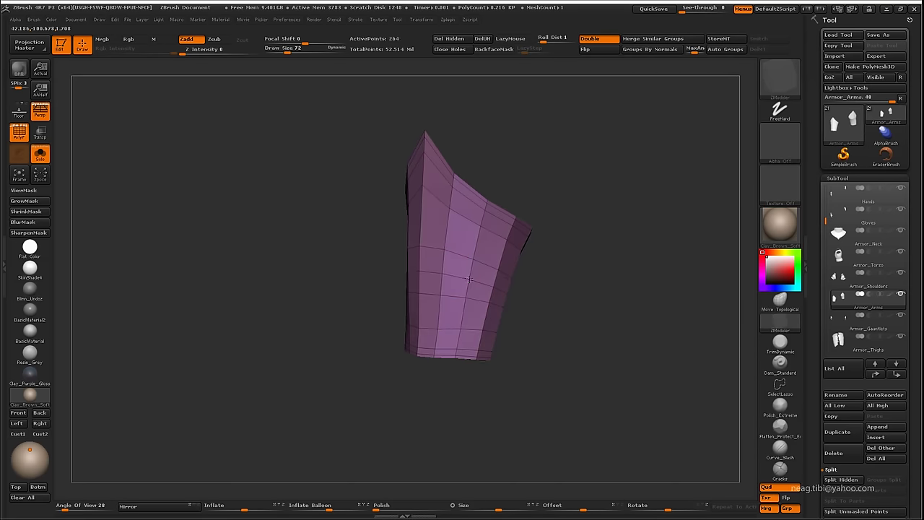
pyautogui.press('space')
pyautogui.click(529, 266)
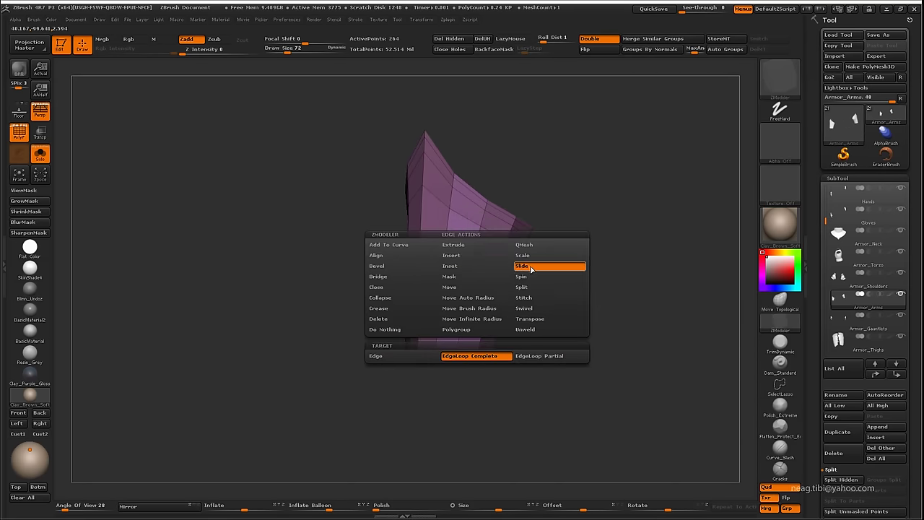
pyautogui.click(478, 300)
pyautogui.moveTo(466, 299)
pyautogui.mouseDown()
pyautogui.moveTo(488, 276)
pyautogui.moveTo(490, 325)
pyautogui.moveTo(524, 333)
pyautogui.mouseUp()
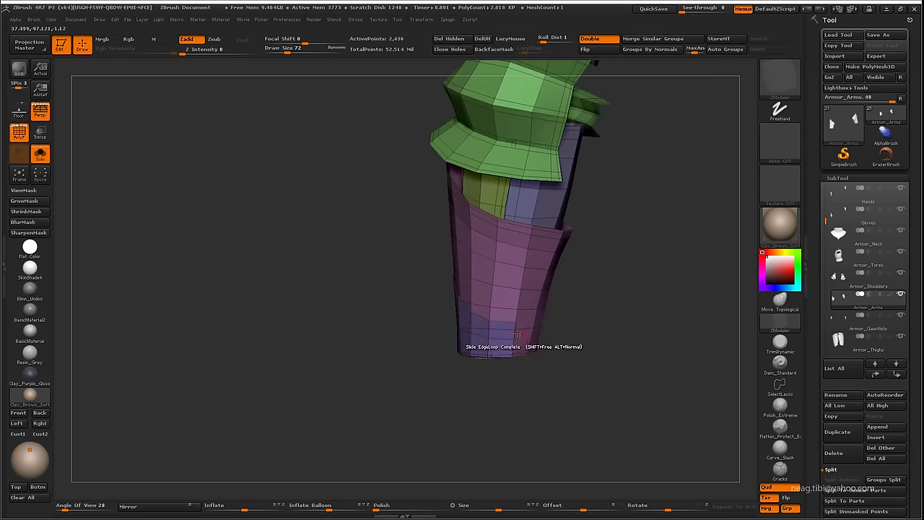
# Apply a new edge action to the isolated small purple polygroup, then unhide the arm armour
pyautogui.keyDown('ctrl'); pyautogui.keyDown('shift'); pyautogui.click(512, 330); pyautogui.keyUp('shift'); pyautogui.keyUp('ctrl')
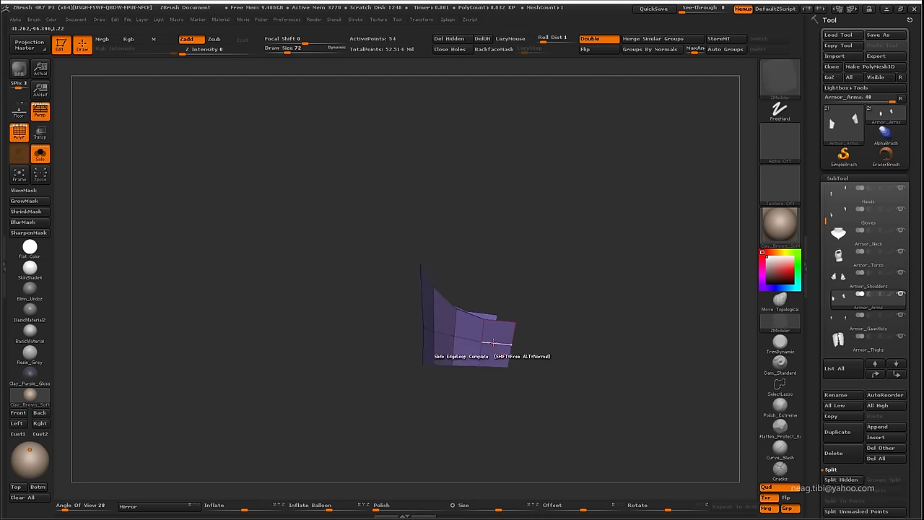
pyautogui.press('space')
pyautogui.click(489, 355)
pyautogui.click(491, 318)
pyautogui.moveTo(510, 412)
pyautogui.mouseDown()
pyautogui.moveTo(485, 403)
pyautogui.moveTo(474, 361)
pyautogui.moveTo(584, 347)
pyautogui.moveTo(412, 320)
pyautogui.moveTo(531, 284)
pyautogui.mouseUp()
pyautogui.keyDown('ctrl'); pyautogui.keyDown('shift'); pyautogui.click(531, 283); pyautogui.keyUp('shift'); pyautogui.keyUp('ctrl')
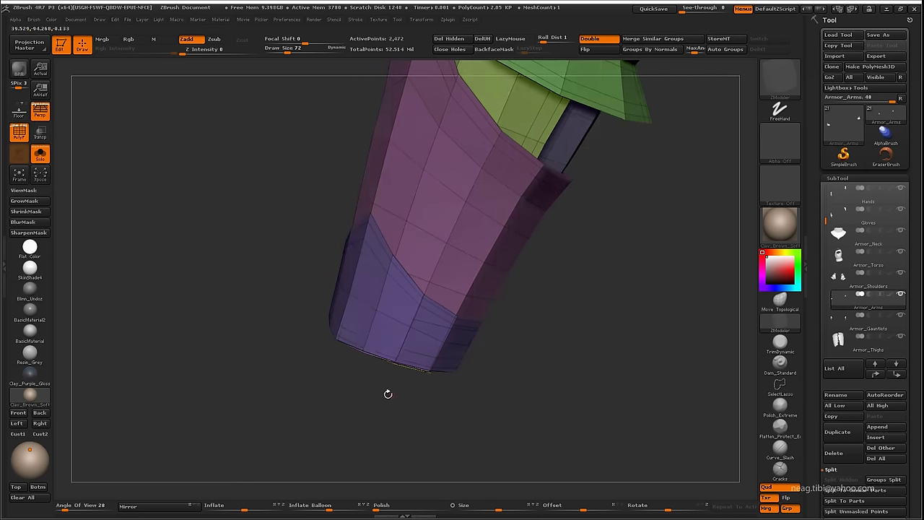
# Delete an edge loop from the blue band and add a vertical loop to its panel
pyautogui.moveTo(388, 392); pyautogui.dragTo(356, 351)
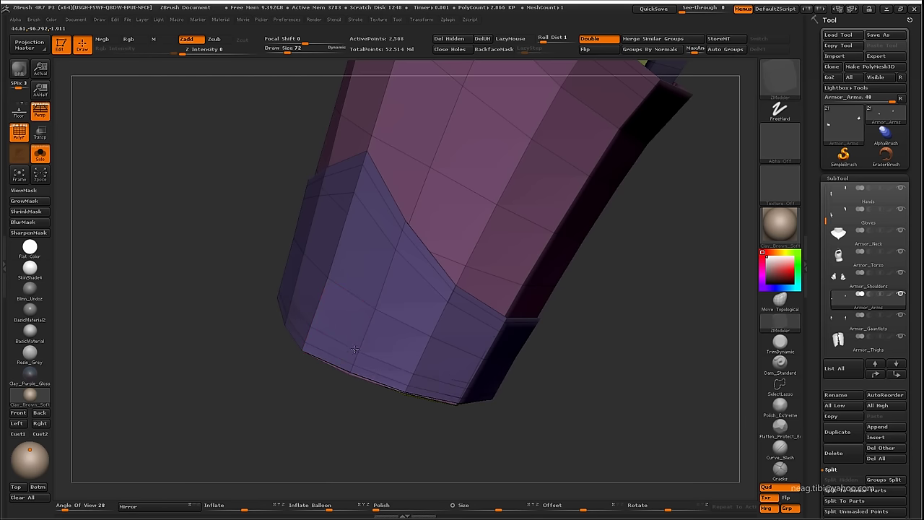
pyautogui.moveTo(349, 383)
pyautogui.mouseDown()
pyautogui.moveTo(350, 394)
pyautogui.moveTo(432, 362)
pyautogui.mouseUp()
pyautogui.keyDown('alt'); pyautogui.click(434, 363); pyautogui.keyUp('alt')
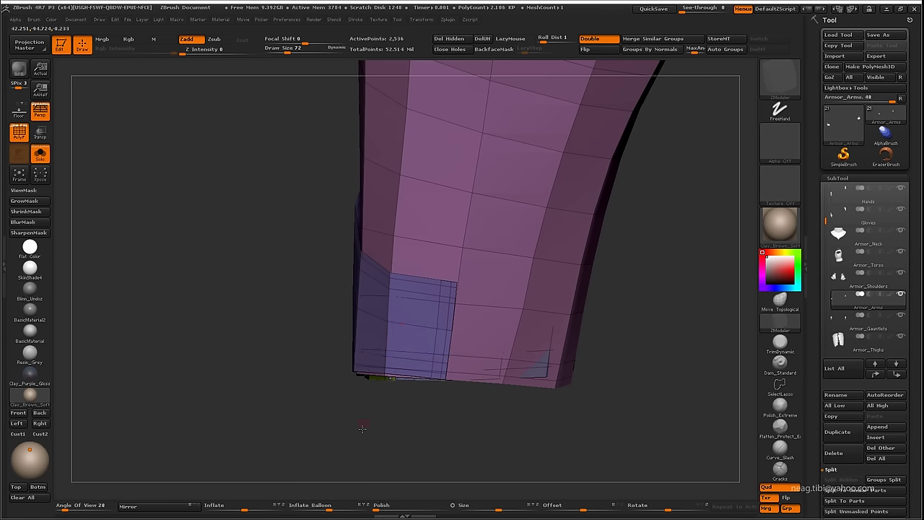
pyautogui.moveTo(362, 428)
pyautogui.mouseDown()
pyautogui.moveTo(415, 425)
pyautogui.moveTo(528, 370)
pyautogui.mouseUp()
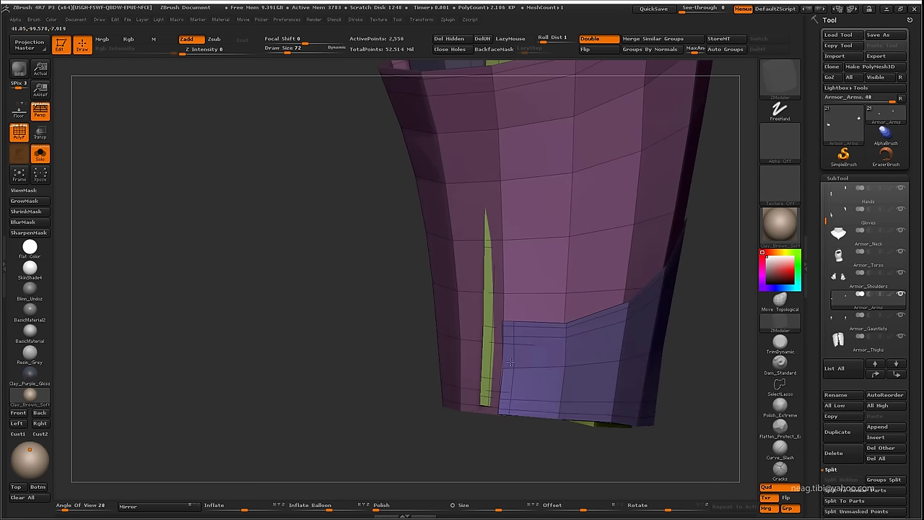
pyautogui.click(536, 363)
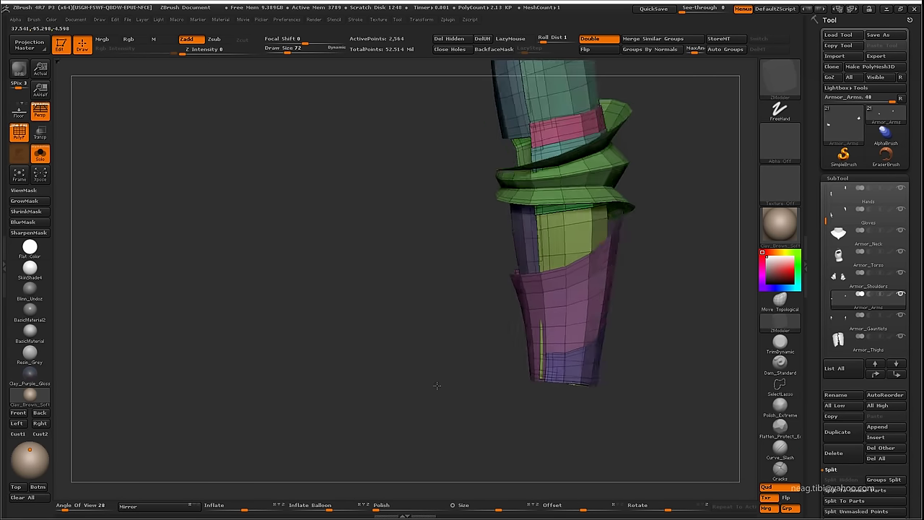
pyautogui.moveTo(443, 377); pyautogui.dragTo(444, 389)
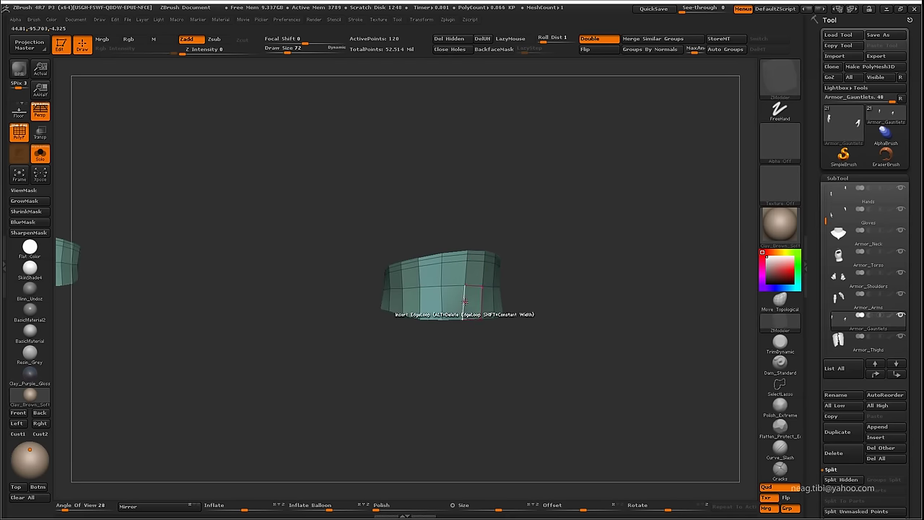
# Check the Insert Single EdgeLoop action and turn the gauntlet to show the two curved orange pieces
pyautogui.moveTo(462, 310); pyautogui.dragTo(439, 319)
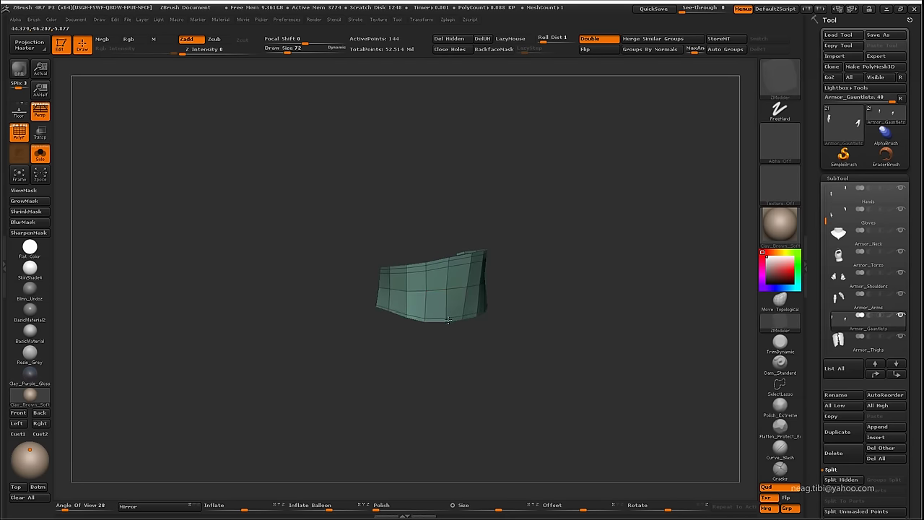
pyautogui.moveTo(446, 312); pyautogui.dragTo(379, 303)
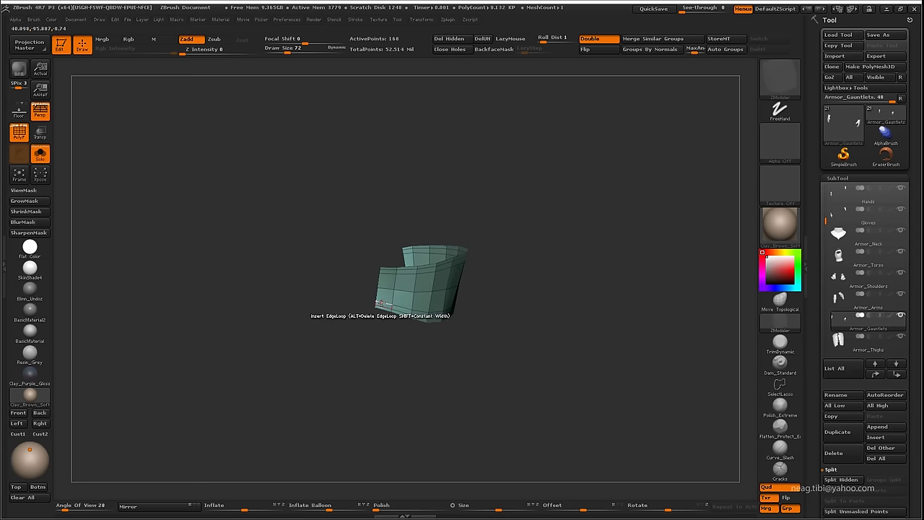
pyautogui.moveTo(380, 338); pyautogui.dragTo(472, 270)
pyautogui.press('space')
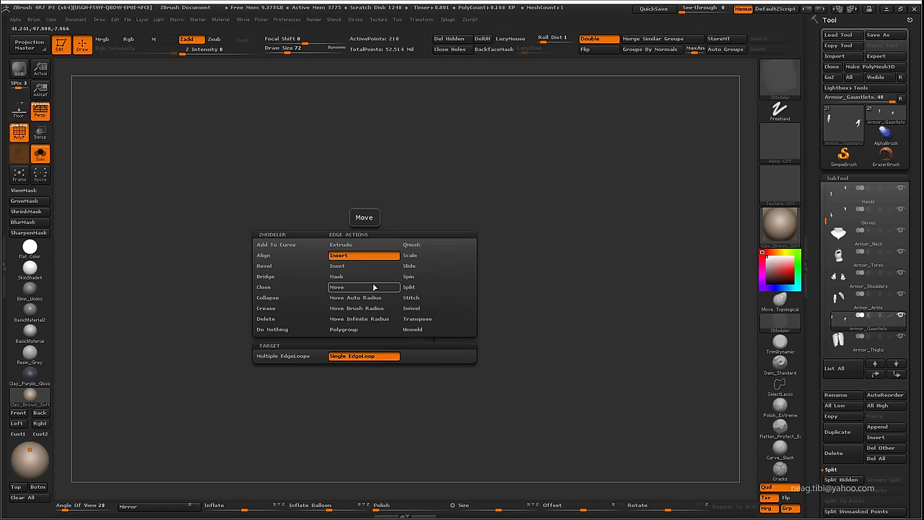
pyautogui.moveTo(374, 287); pyautogui.dragTo(431, 248)
pyautogui.moveTo(371, 373)
pyautogui.mouseDown()
pyautogui.moveTo(553, 289)
pyautogui.moveTo(621, 289)
pyautogui.moveTo(536, 305)
pyautogui.mouseUp()
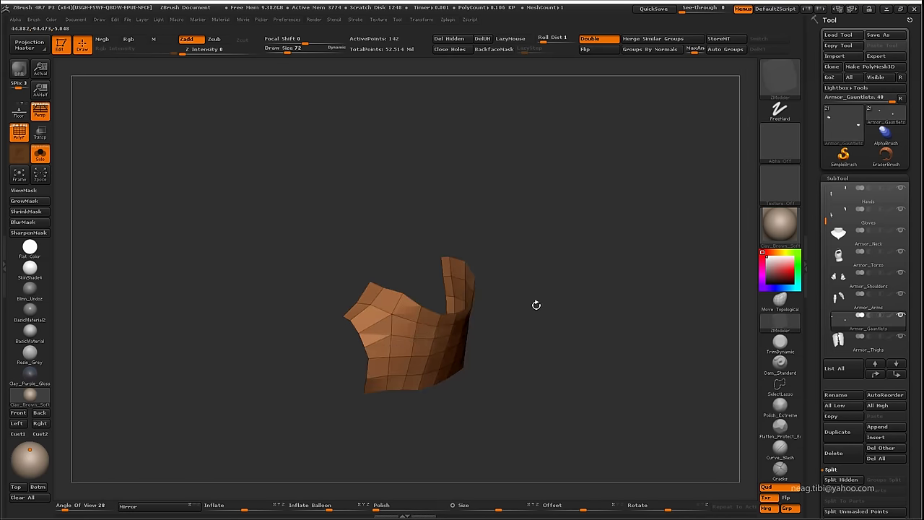
# Pick the Nudge brush and reduce its size to 20
pyautogui.press('b')
pyautogui.press('n')
pyautogui.press('u')
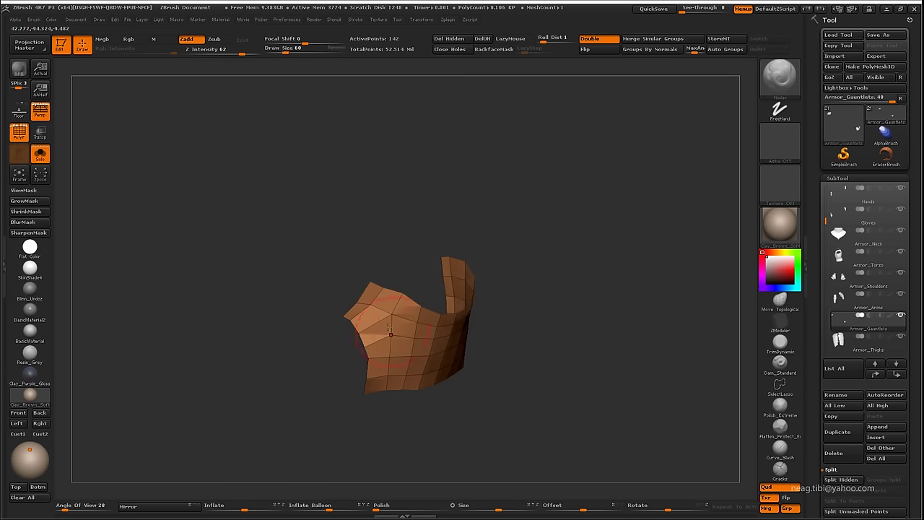
pyautogui.press('space')
pyautogui.moveTo(403, 337)
pyautogui.mouseDown()
pyautogui.moveTo(392, 316)
pyautogui.moveTo(416, 323)
pyautogui.moveTo(397, 358)
pyautogui.moveTo(364, 324)
pyautogui.moveTo(434, 329)
pyautogui.mouseUp()
# Set ZModeler to Insert EdgeLoop, then reshape the band's top flap with the Move brush
pyautogui.click(780, 321)
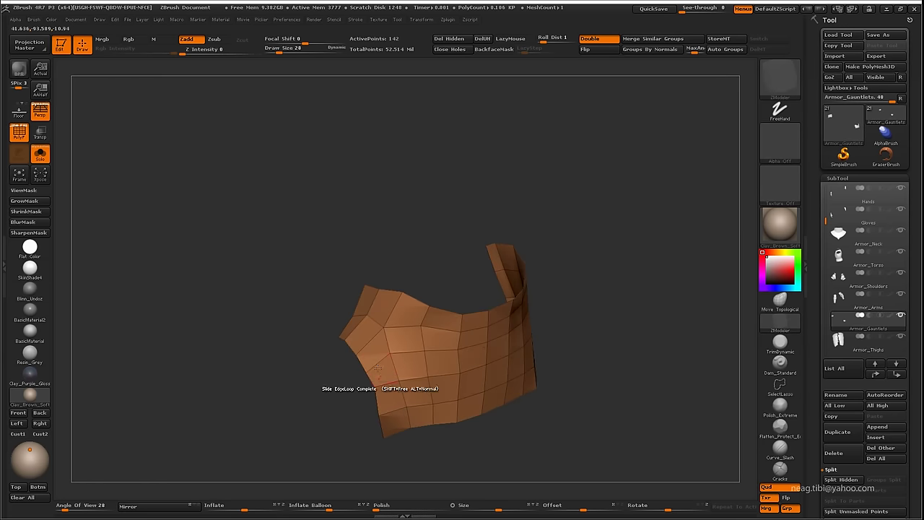
pyautogui.press('space')
pyautogui.click(351, 255)
pyautogui.press('b')
pyautogui.press('m')
pyautogui.press('v')
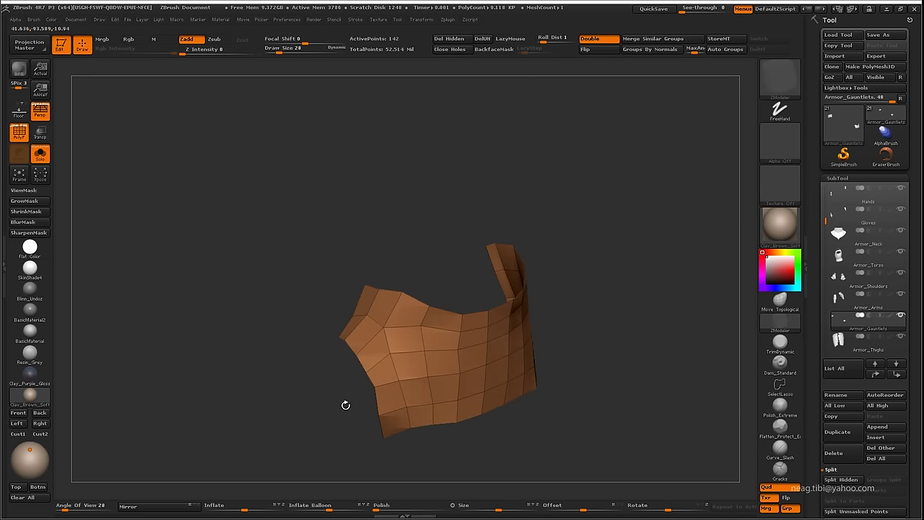
pyautogui.moveTo(354, 387); pyautogui.dragTo(369, 394)
pyautogui.press('s')
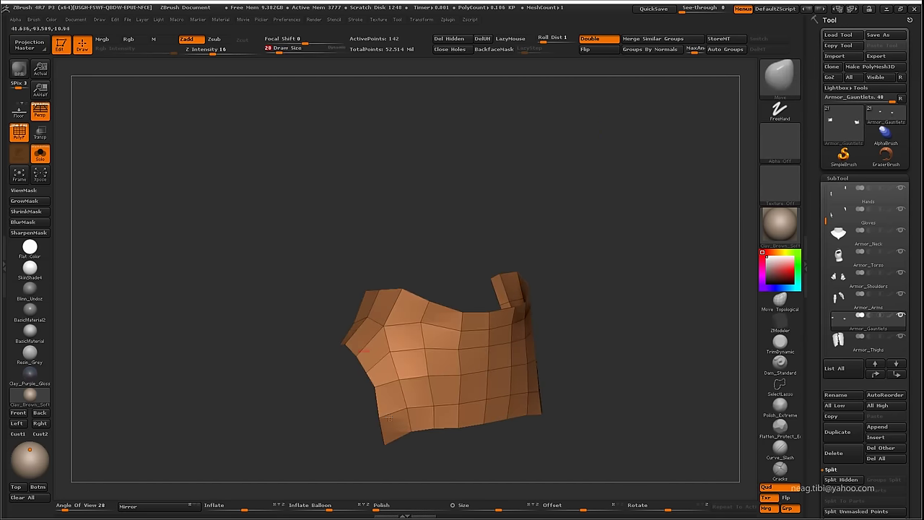
pyautogui.write('32')
# Insert three vertical edge loops through the orange hand band
pyautogui.moveTo(409, 434)
pyautogui.mouseDown()
pyautogui.moveTo(405, 248)
pyautogui.moveTo(378, 229)
pyautogui.moveTo(517, 291)
pyautogui.moveTo(510, 280)
pyautogui.moveTo(534, 296)
pyautogui.moveTo(575, 295)
pyautogui.moveTo(512, 327)
pyautogui.mouseUp()
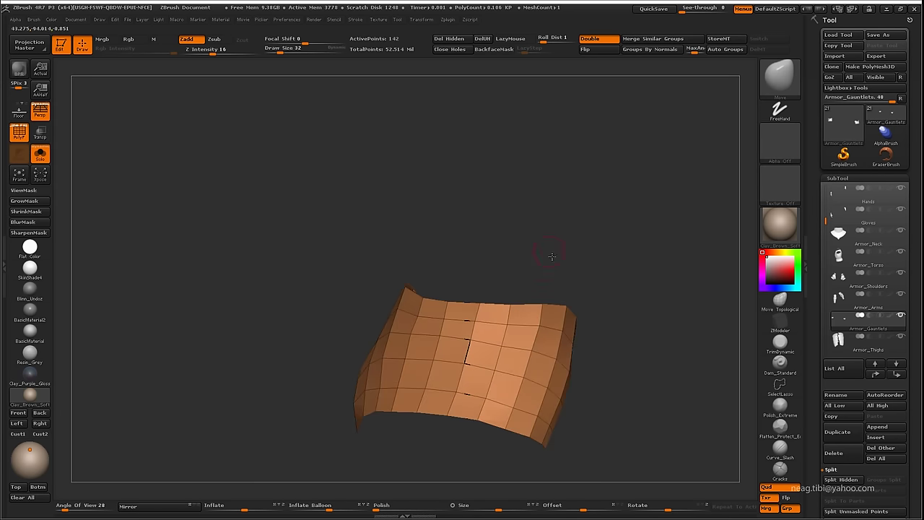
pyautogui.moveTo(546, 258)
pyautogui.mouseDown()
pyautogui.moveTo(546, 234)
pyautogui.moveTo(555, 252)
pyautogui.mouseUp()
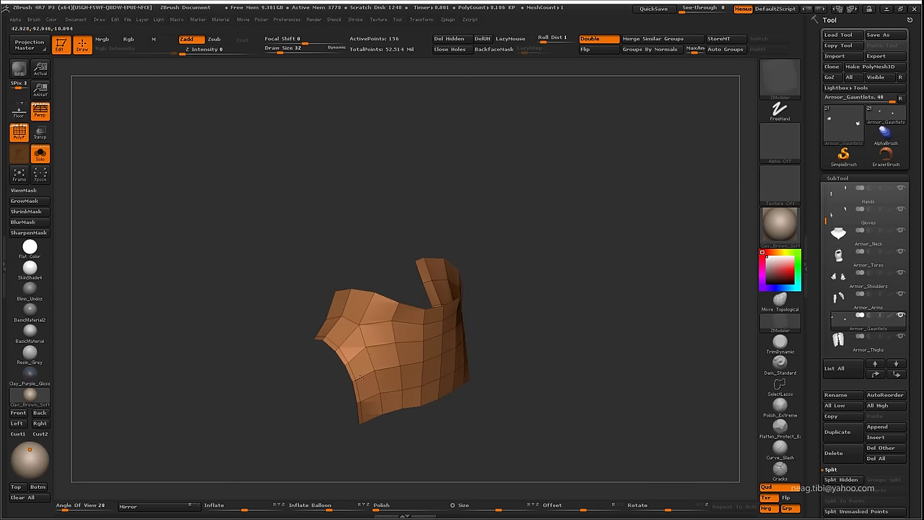
pyautogui.moveTo(404, 250); pyautogui.dragTo(435, 241)
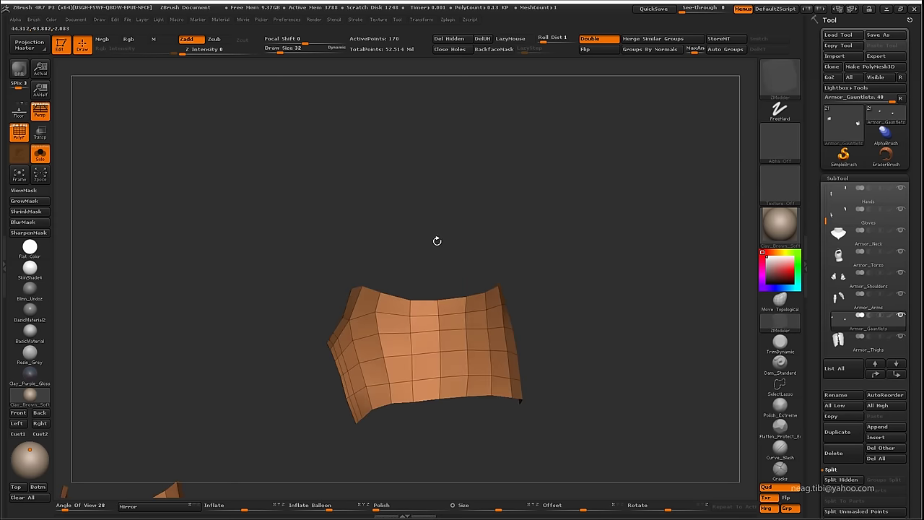
pyautogui.click(409, 307)
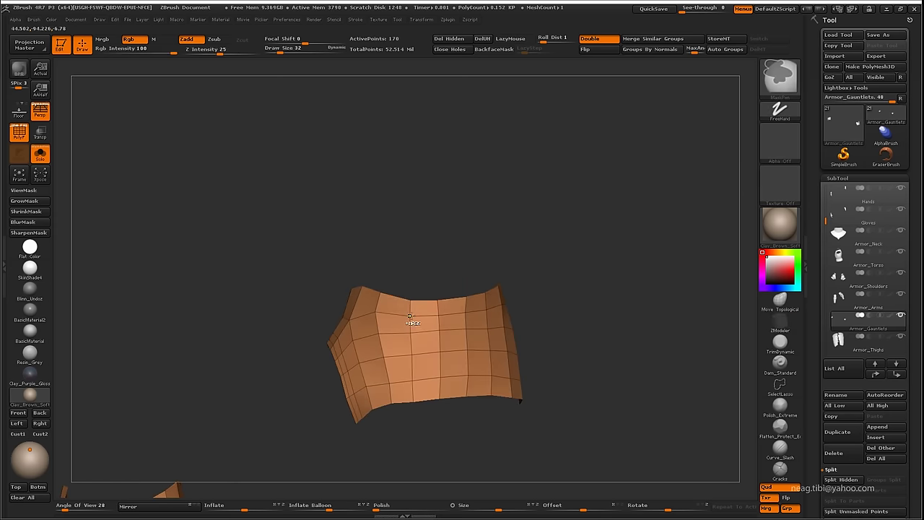
pyautogui.moveTo(427, 258)
pyautogui.mouseDown()
pyautogui.moveTo(534, 337)
pyautogui.moveTo(451, 406)
pyautogui.mouseUp()
pyautogui.click(478, 340)
pyautogui.click(451, 406)
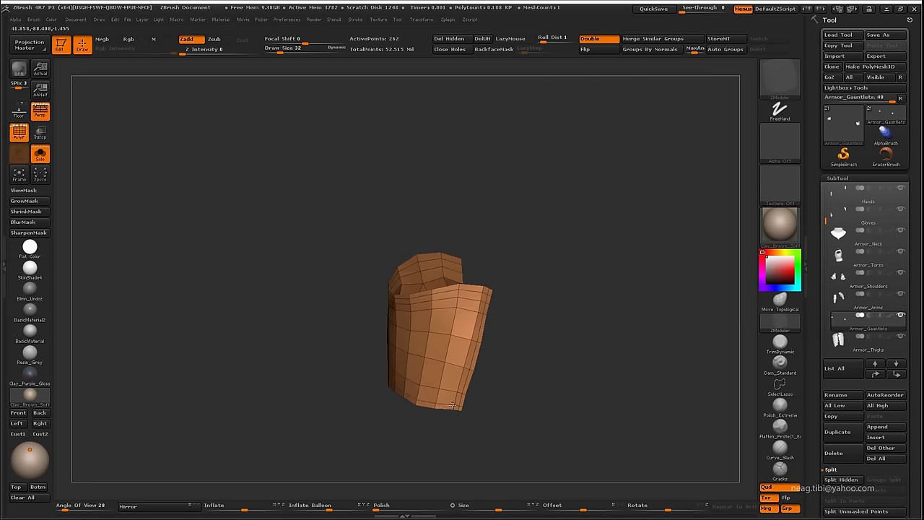
# Check the new loops from several angles and unhide the rest of the gauntlet
pyautogui.moveTo(418, 426); pyautogui.dragTo(425, 430)
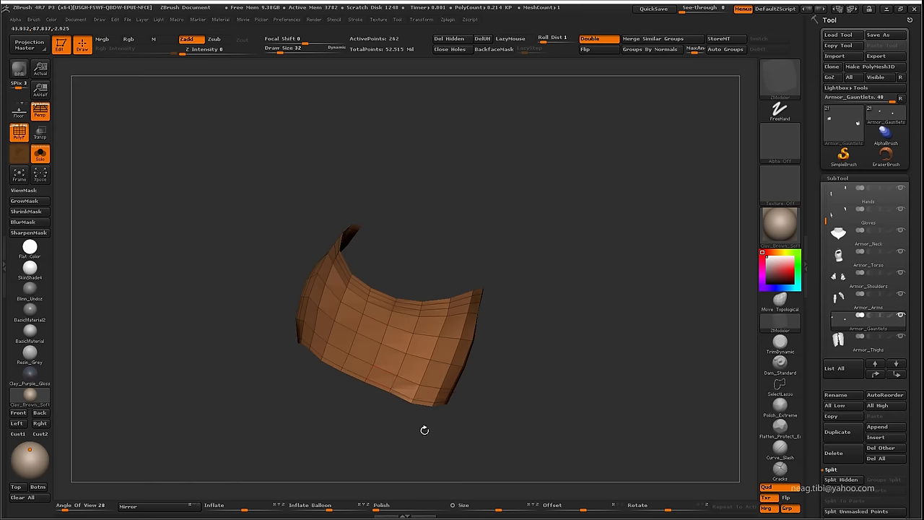
pyautogui.moveTo(398, 385)
pyautogui.mouseDown()
pyautogui.moveTo(361, 433)
pyautogui.moveTo(371, 438)
pyautogui.moveTo(336, 392)
pyautogui.moveTo(230, 370)
pyautogui.moveTo(211, 314)
pyautogui.moveTo(386, 332)
pyautogui.moveTo(516, 330)
pyautogui.moveTo(598, 272)
pyautogui.moveTo(375, 318)
pyautogui.mouseUp()
pyautogui.keyDown('ctrl'); pyautogui.keyDown('shift'); pyautogui.click(230, 370); pyautogui.keyUp('shift'); pyautogui.keyUp('ctrl')
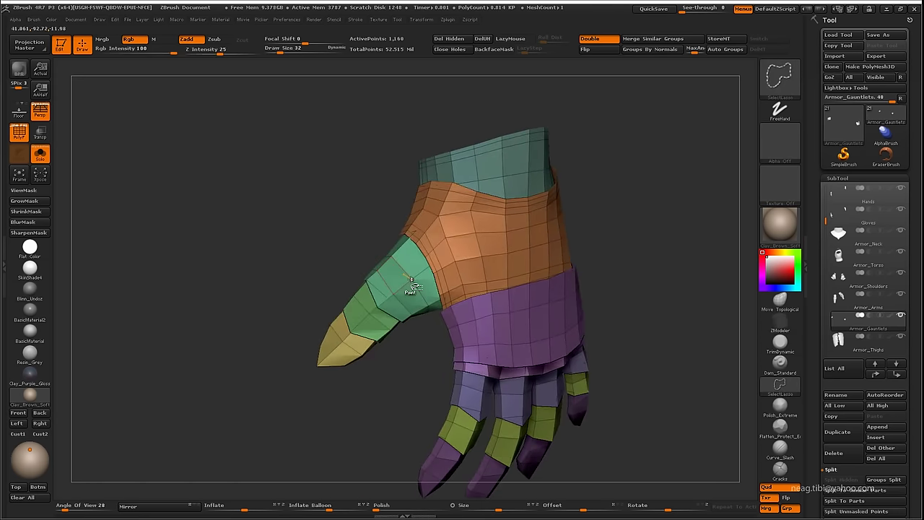
# Isolate the green thumb piece and insert edge loops, undoing the extra one near the bottom
pyautogui.keyDown('ctrl'); pyautogui.keyDown('shift'); pyautogui.click(376, 318); pyautogui.keyUp('shift'); pyautogui.keyUp('ctrl')
pyautogui.moveTo(384, 368)
pyautogui.mouseDown()
pyautogui.moveTo(310, 413)
pyautogui.moveTo(383, 310)
pyautogui.mouseUp()
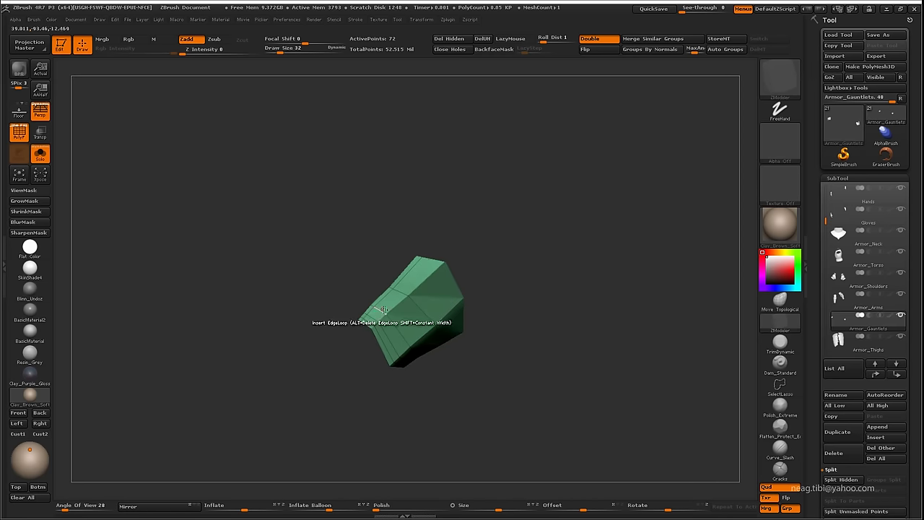
pyautogui.click(377, 309)
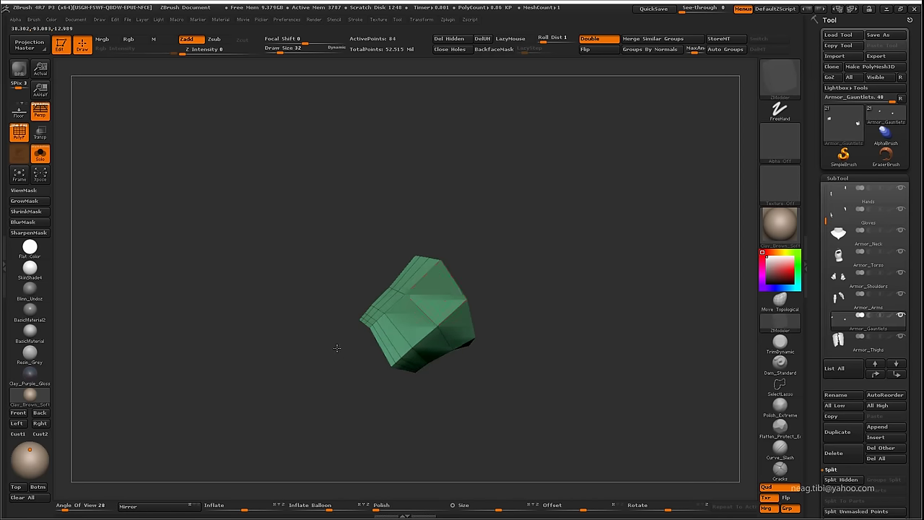
pyautogui.click(436, 268)
pyautogui.moveTo(484, 383); pyautogui.dragTo(438, 384)
pyautogui.hotkey('ctrl', 'z')
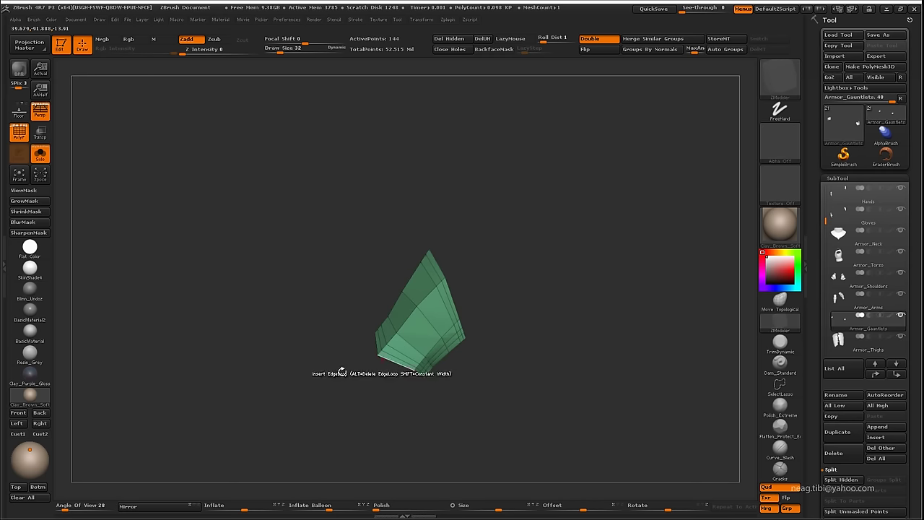
pyautogui.moveTo(342, 371); pyautogui.dragTo(347, 388)
pyautogui.click(433, 359)
# Switch ZModeler to Slide EdgeLoop, then unhide and orbit the whole gauntlet
pyautogui.press('space')
pyautogui.click(507, 277)
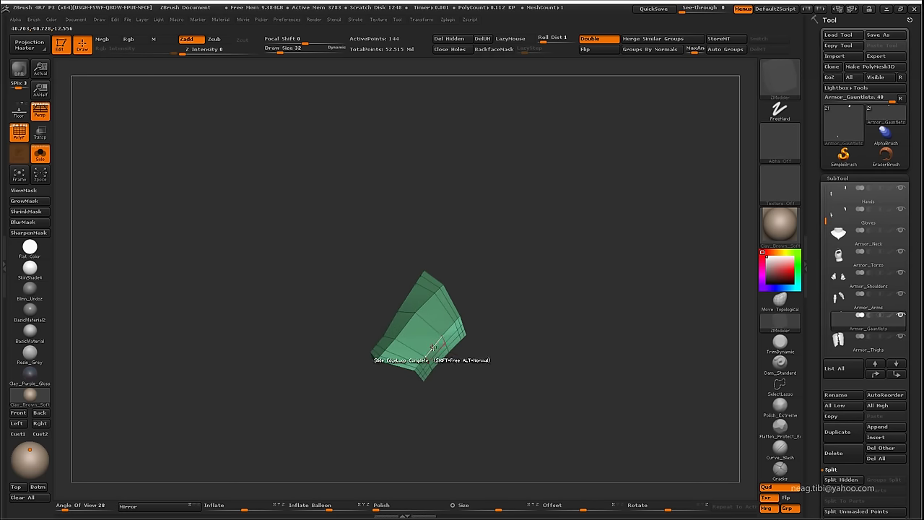
pyautogui.moveTo(387, 389)
pyautogui.mouseDown()
pyautogui.moveTo(407, 378)
pyautogui.moveTo(355, 349)
pyautogui.mouseUp()
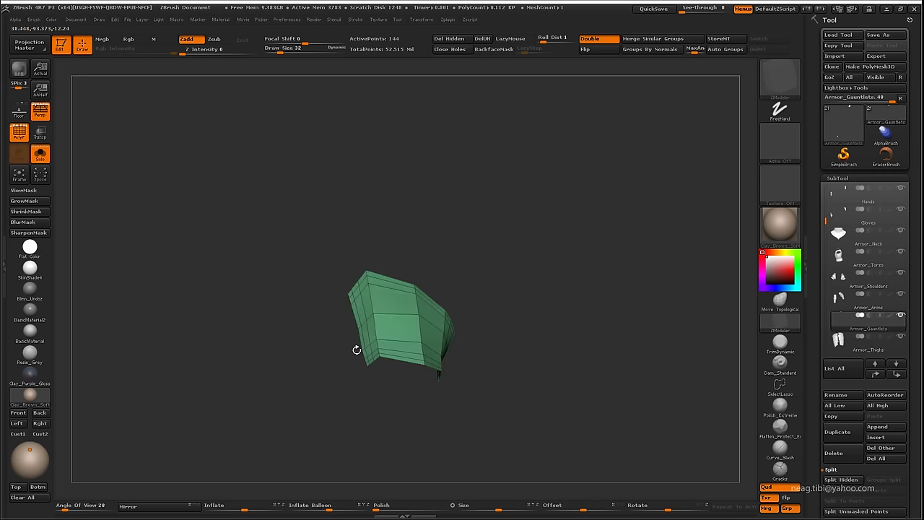
pyautogui.moveTo(385, 407)
pyautogui.mouseDown()
pyautogui.moveTo(371, 395)
pyautogui.moveTo(398, 322)
pyautogui.mouseUp()
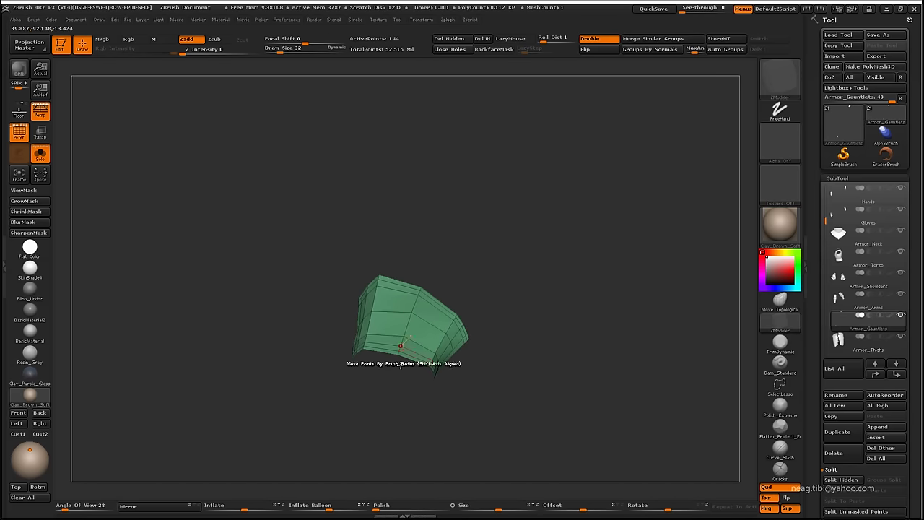
pyautogui.keyDown('ctrl'); pyautogui.keyDown('shift'); pyautogui.click(368, 411); pyautogui.keyUp('shift'); pyautogui.keyUp('ctrl')
pyautogui.moveTo(298, 362)
pyautogui.mouseDown()
pyautogui.moveTo(287, 349)
pyautogui.moveTo(458, 309)
pyautogui.mouseUp()
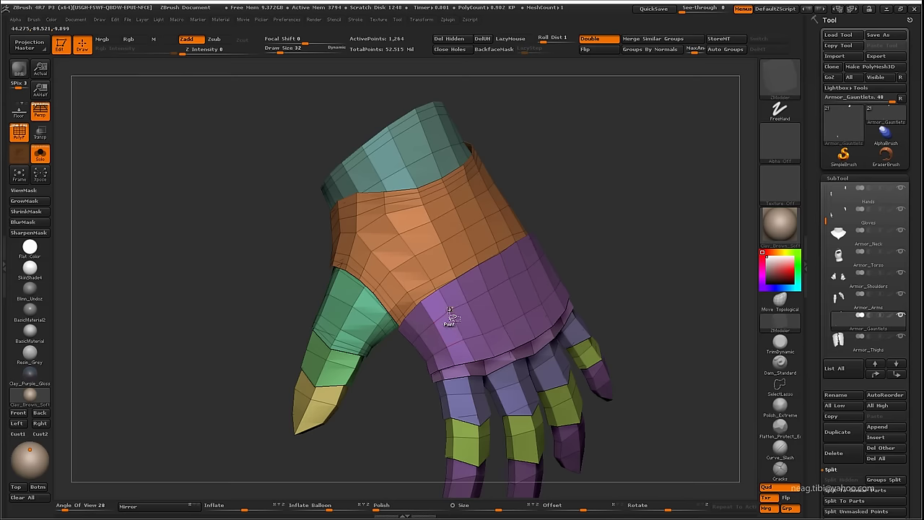
# Isolate the purple band, insert an edge loop across its right panel, then unhide the glove
pyautogui.keyDown('ctrl'); pyautogui.keyDown('shift'); pyautogui.click(449, 312); pyautogui.keyUp('shift'); pyautogui.keyUp('ctrl')
pyautogui.moveTo(404, 329); pyautogui.dragTo(315, 366)
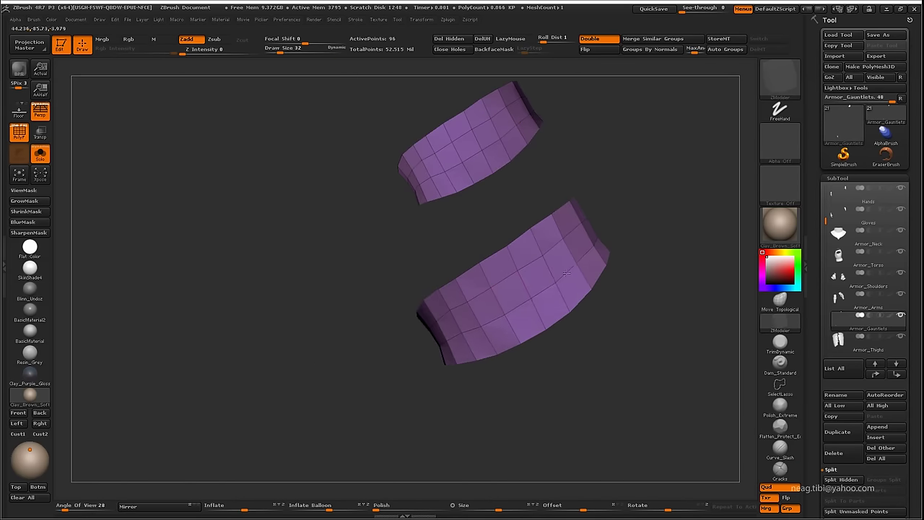
pyautogui.moveTo(575, 239); pyautogui.dragTo(592, 221)
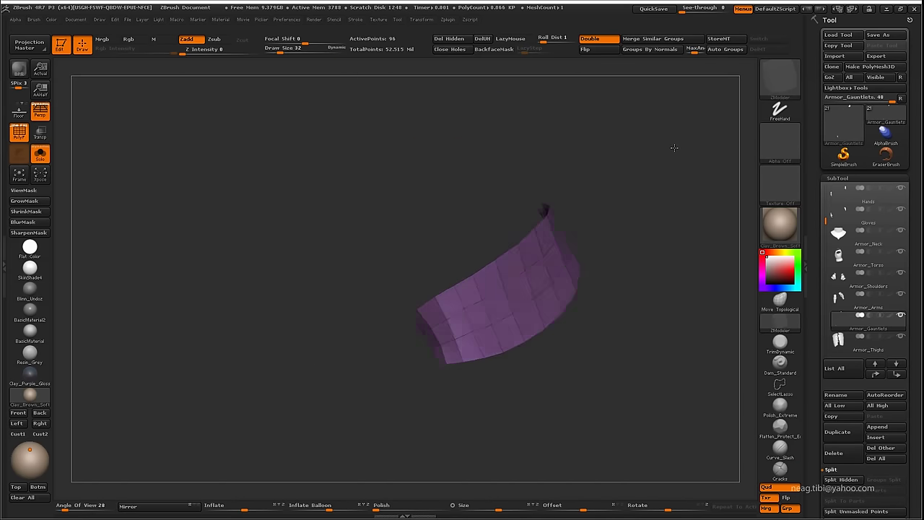
pyautogui.press('space')
pyautogui.click(598, 232)
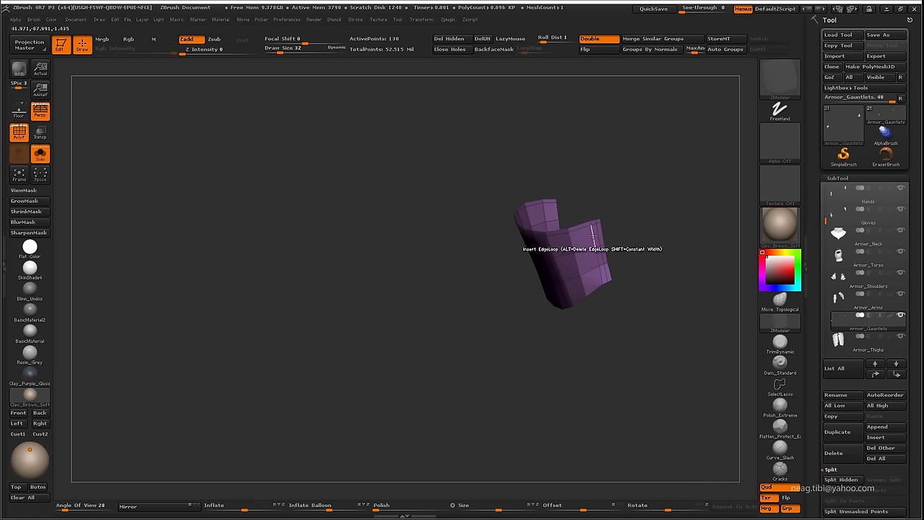
pyautogui.click(603, 280)
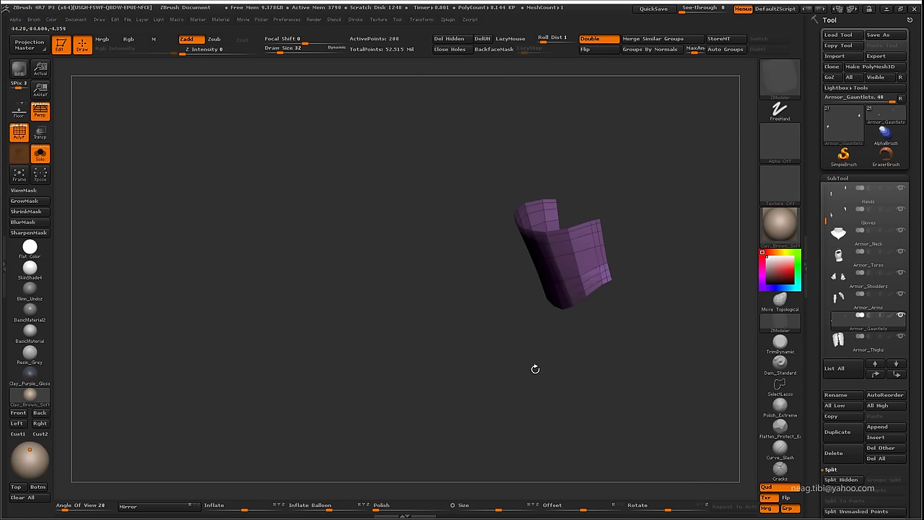
pyautogui.moveTo(535, 369); pyautogui.dragTo(559, 375)
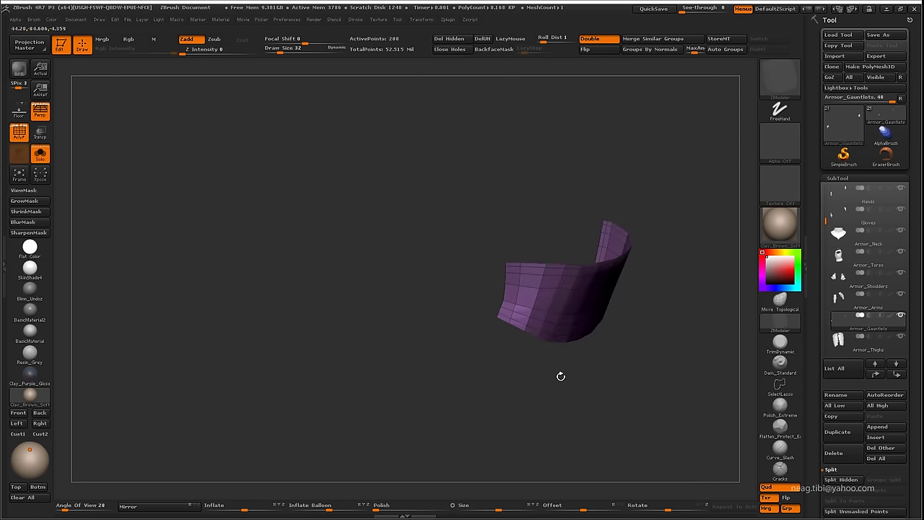
pyautogui.keyDown('ctrl'); pyautogui.keyDown('shift'); pyautogui.click(479, 342); pyautogui.keyUp('shift'); pyautogui.keyUp('ctrl')
# Frame the glove and isolate the lavender knuckle strip, then another hand strip, for inspection
pyautogui.moveTo(479, 347)
pyautogui.mouseDown()
pyautogui.moveTo(664, 297)
pyautogui.moveTo(670, 262)
pyautogui.moveTo(696, 250)
pyautogui.mouseUp()
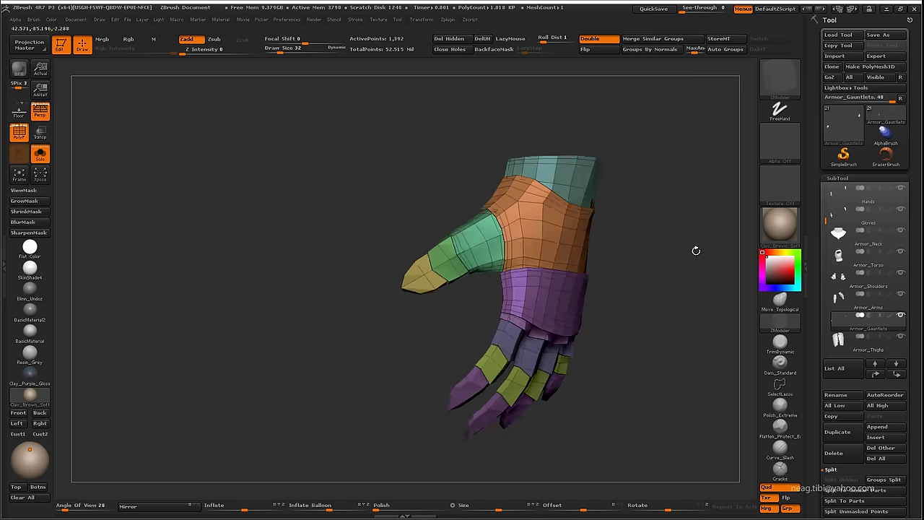
pyautogui.press('f')
pyautogui.keyDown('ctrl'); pyautogui.keyDown('shift'); pyautogui.click(501, 335); pyautogui.keyUp('shift'); pyautogui.keyUp('ctrl')
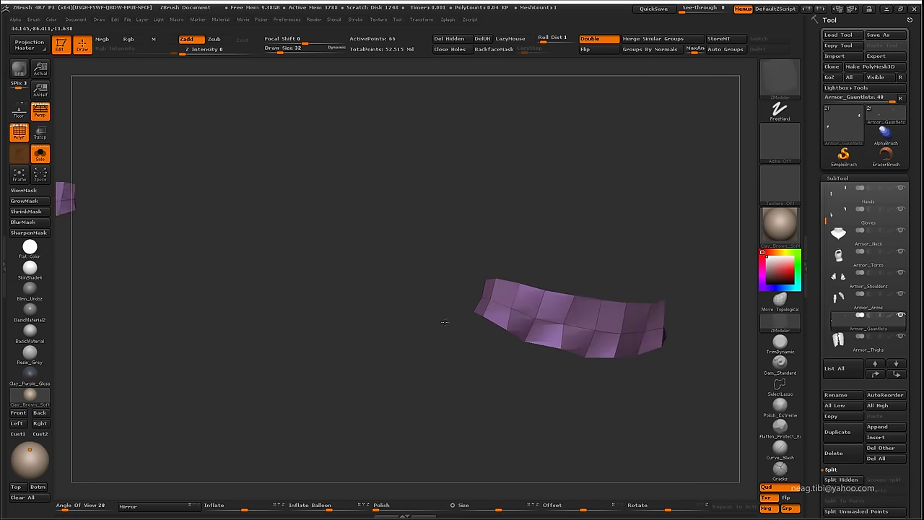
pyautogui.moveTo(444, 322); pyautogui.dragTo(480, 291)
pyautogui.moveTo(426, 361); pyautogui.dragTo(442, 337)
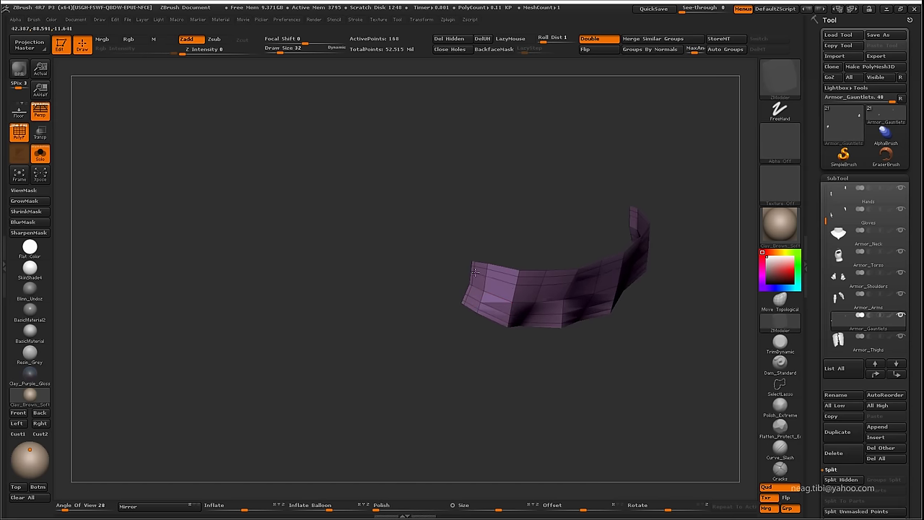
pyautogui.keyDown('ctrl'); pyautogui.keyDown('shift'); pyautogui.click(475, 272); pyautogui.keyUp('shift'); pyautogui.keyUp('ctrl')
pyautogui.moveTo(441, 355)
pyautogui.mouseDown()
pyautogui.moveTo(471, 410)
pyautogui.moveTo(432, 359)
pyautogui.moveTo(390, 404)
pyautogui.mouseUp()
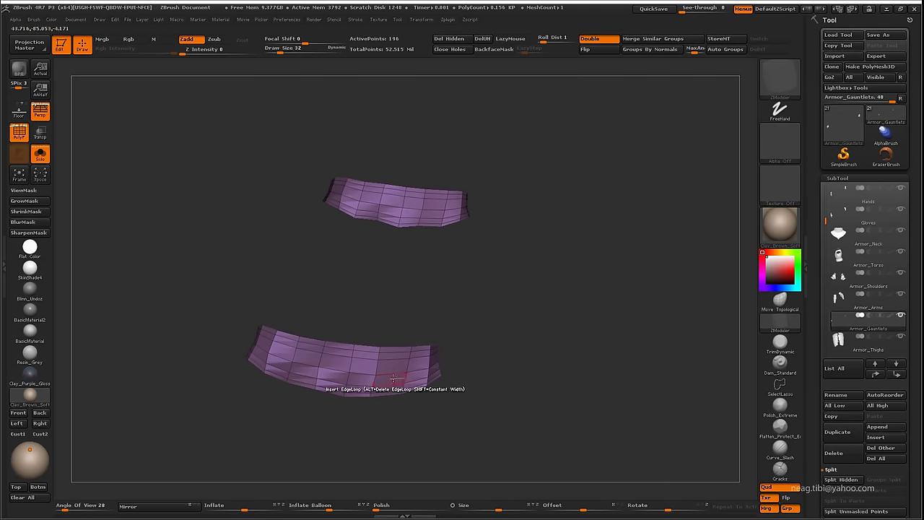
# Set the edge action to Slide EdgeLoop, unhide the gauntlet, and isolate a small green piece
pyautogui.press('space')
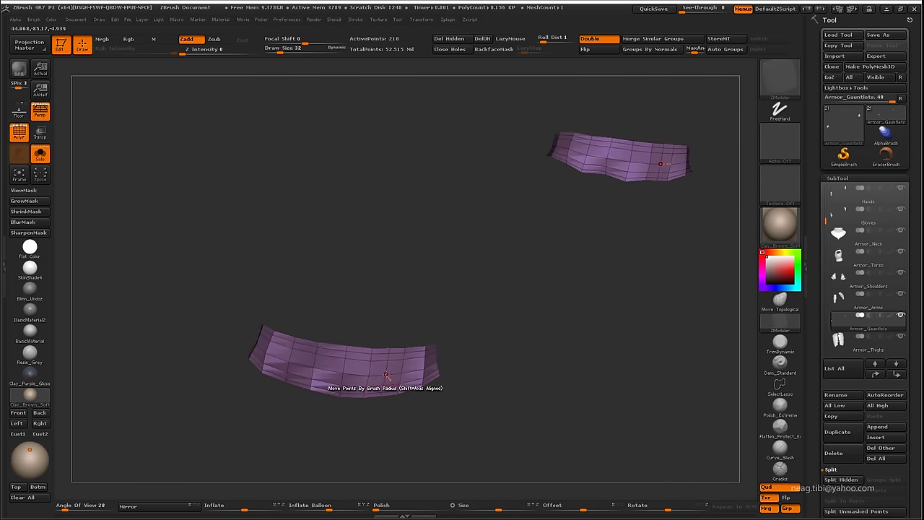
pyautogui.moveTo(376, 433)
pyautogui.mouseDown()
pyautogui.moveTo(368, 370)
pyautogui.moveTo(368, 386)
pyautogui.mouseUp()
pyautogui.press('space')
pyautogui.click(433, 267)
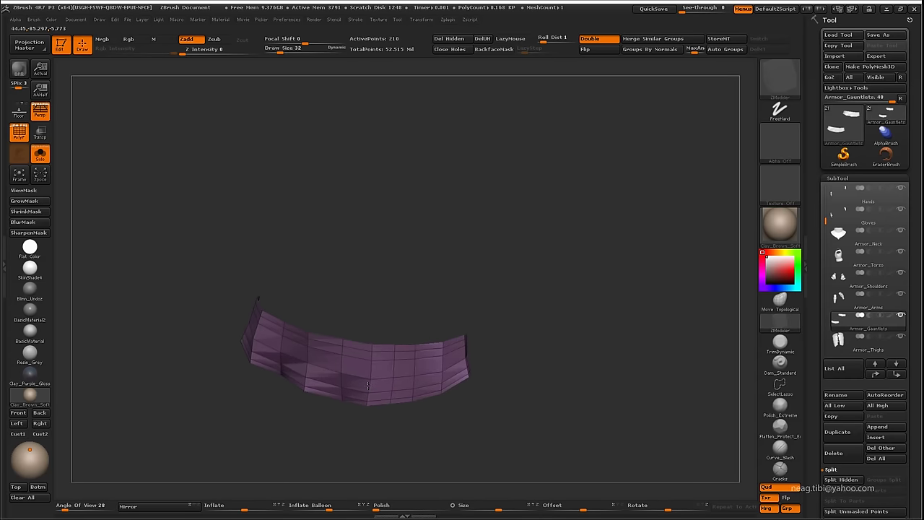
pyautogui.moveTo(419, 366)
pyautogui.mouseDown()
pyautogui.moveTo(342, 363)
pyautogui.moveTo(360, 380)
pyautogui.mouseUp()
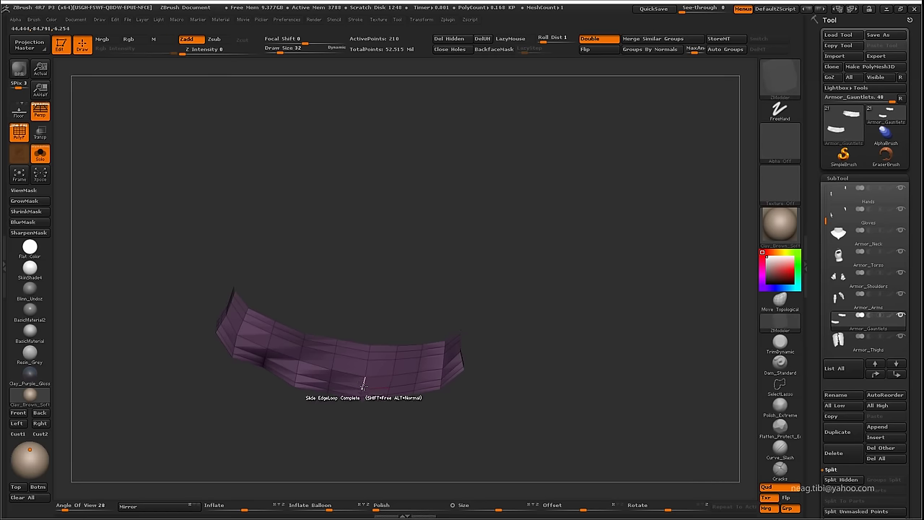
pyautogui.keyDown('ctrl'); pyautogui.keyDown('shift'); pyautogui.click(538, 305); pyautogui.keyUp('shift'); pyautogui.keyUp('ctrl')
pyautogui.moveTo(538, 305)
pyautogui.mouseDown()
pyautogui.moveTo(548, 279)
pyautogui.moveTo(548, 311)
pyautogui.moveTo(503, 320)
pyautogui.moveTo(570, 324)
pyautogui.moveTo(610, 295)
pyautogui.moveTo(569, 304)
pyautogui.mouseUp()
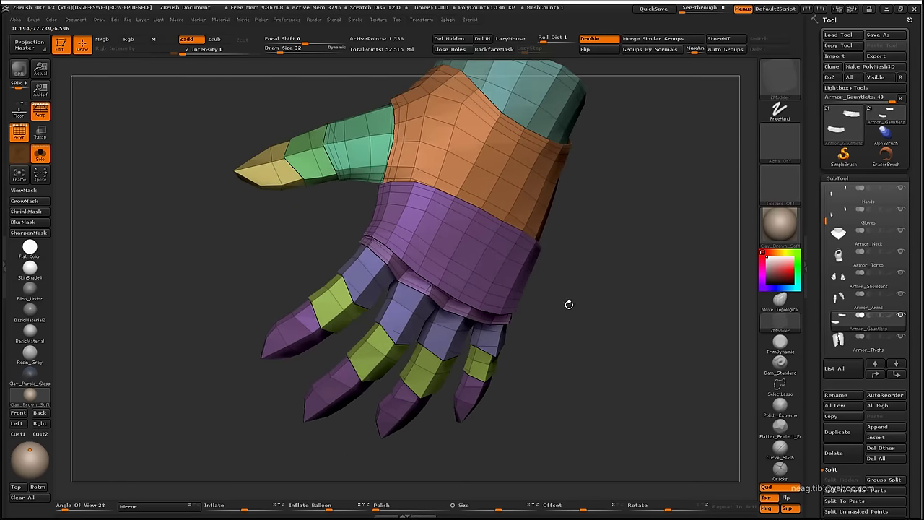
pyautogui.keyDown('ctrl'); pyautogui.keyDown('shift'); pyautogui.click(351, 205); pyautogui.keyUp('shift'); pyautogui.keyUp('ctrl')
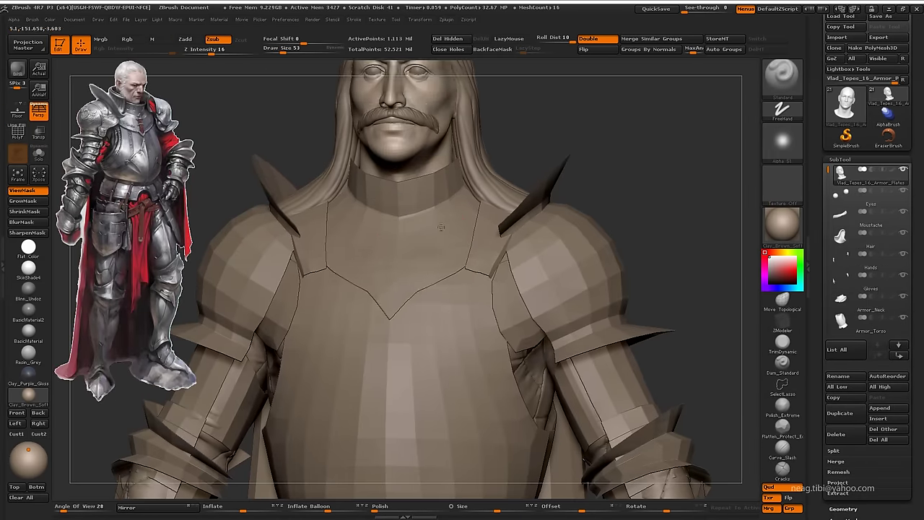
# Select Armor_Neck and view it with wireframe, zoomed in
pyautogui.keyDown('alt'); pyautogui.click(441, 227); pyautogui.keyUp('alt')
pyautogui.hotkey('shift', 'f')
pyautogui.moveTo(433, 238); pyautogui.dragTo(383, 270)
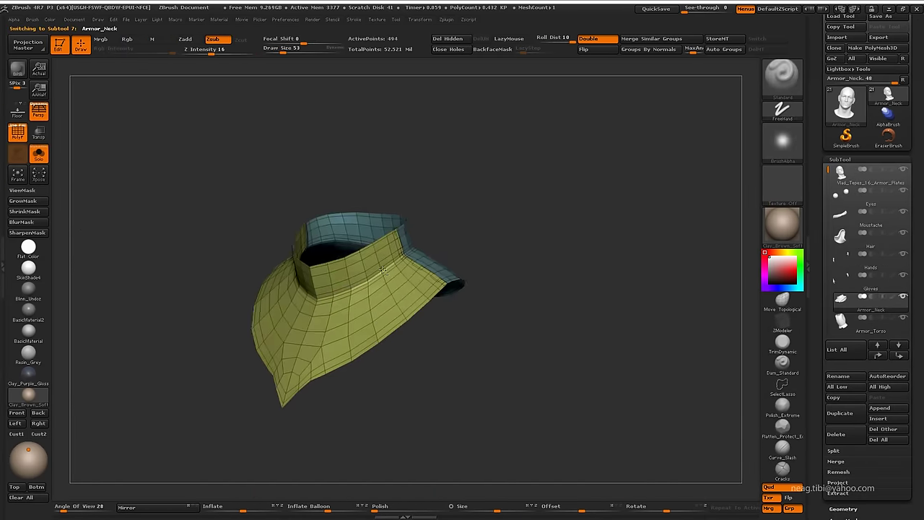
pyautogui.keyDown('alt'); pyautogui.moveTo(578, 180); pyautogui.dragTo(639, 209); pyautogui.keyUp('alt')
# Switch to the ZModeler brush and set the polygon action to Extrude
pyautogui.click(783, 341)
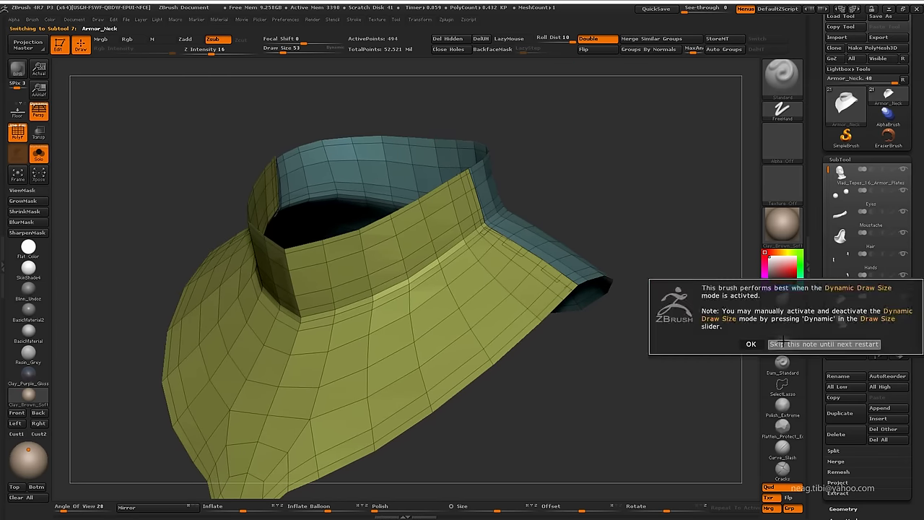
pyautogui.click(784, 344)
pyautogui.click(836, 411)
pyautogui.press('b')
pyautogui.press('space')
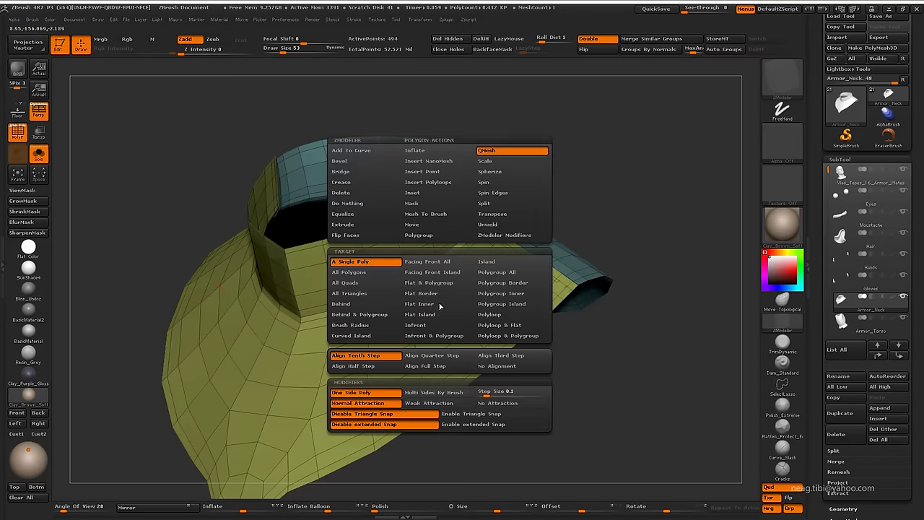
pyautogui.click(363, 228)
pyautogui.moveTo(870, 246)
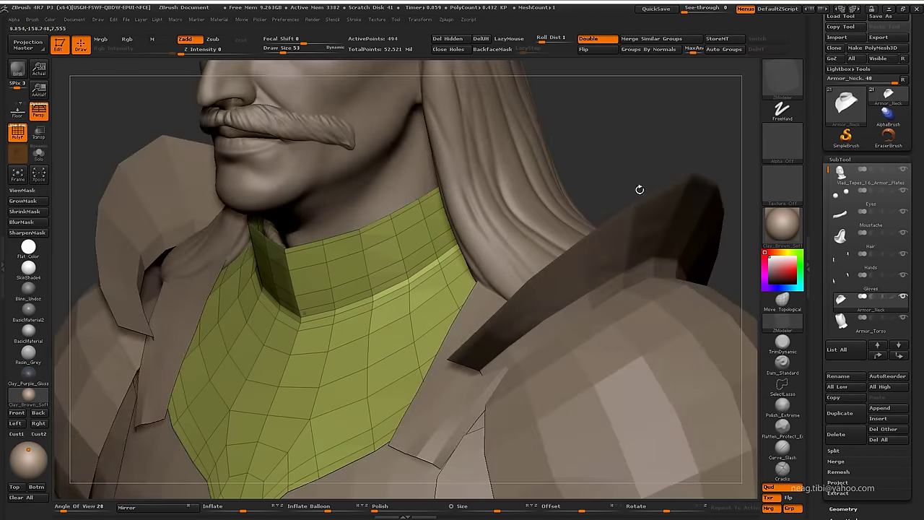
# Hide the hair, solo the collar with polygroup colours, and check its yellow polygroup
pyautogui.click(901, 234)
pyautogui.moveTo(623, 159)
pyautogui.mouseDown()
pyautogui.moveTo(576, 184)
pyautogui.moveTo(606, 169)
pyautogui.moveTo(548, 212)
pyautogui.mouseUp()
pyautogui.hotkey('alt', 's')
pyautogui.hotkey('shift', 'f')
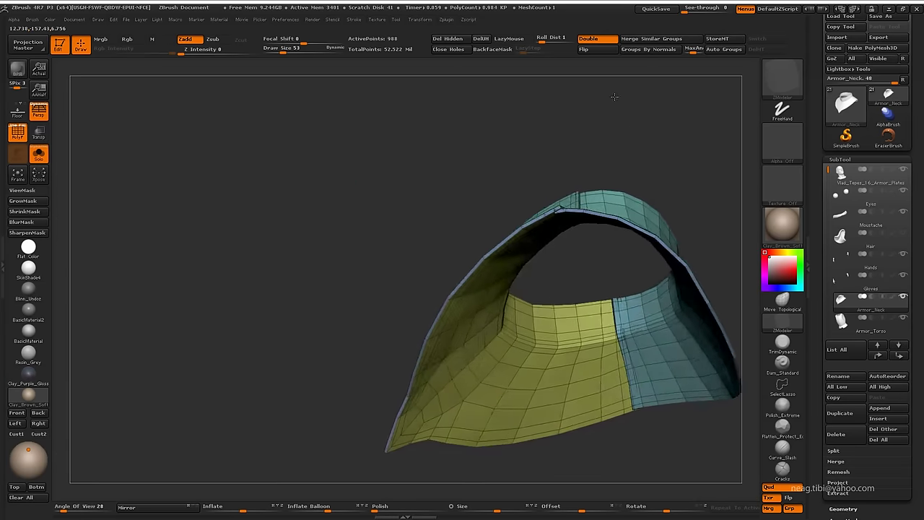
pyautogui.moveTo(661, 150); pyautogui.dragTo(574, 291)
pyautogui.keyDown('ctrl'); pyautogui.keyDown('shift'); pyautogui.click(565, 287); pyautogui.keyUp('shift'); pyautogui.keyUp('ctrl')
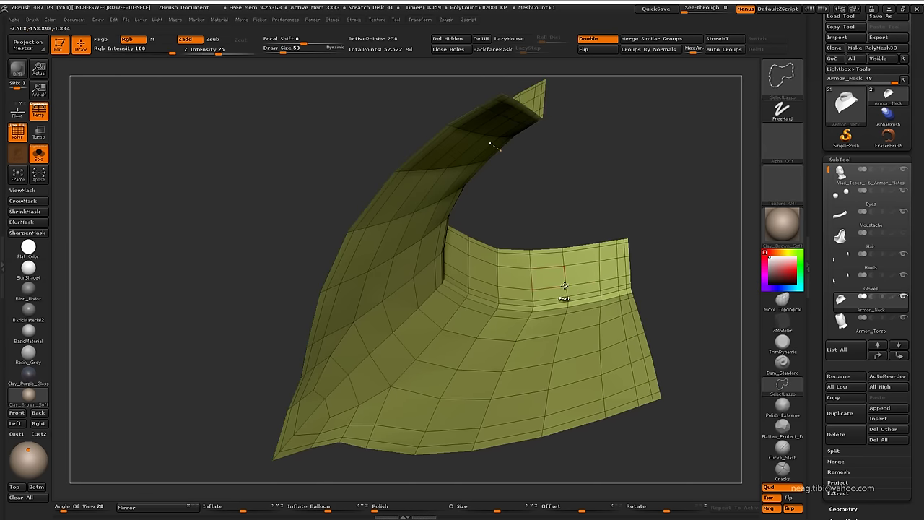
pyautogui.keyDown('ctrl'); pyautogui.keyDown('shift'); pyautogui.click(556, 206); pyautogui.keyUp('shift'); pyautogui.keyUp('ctrl')
pyautogui.moveTo(561, 204)
pyautogui.mouseDown()
pyautogui.moveTo(433, 276)
pyautogui.moveTo(380, 250)
pyautogui.moveTo(284, 311)
pyautogui.moveTo(223, 316)
pyautogui.moveTo(380, 237)
pyautogui.moveTo(402, 268)
pyautogui.moveTo(369, 233)
pyautogui.moveTo(419, 282)
pyautogui.moveTo(574, 289)
pyautogui.mouseUp()
# Isolate the neck armor's yellow, then blue, polygroups to inspect them from the front
pyautogui.hotkey('alt', 's')
pyautogui.keyDown('ctrl'); pyautogui.keyDown('shift'); pyautogui.click(396, 216); pyautogui.keyUp('shift'); pyautogui.keyUp('ctrl')
pyautogui.keyDown('ctrl'); pyautogui.keyDown('shift'); pyautogui.click(574, 289); pyautogui.keyUp('shift'); pyautogui.keyUp('ctrl')
pyautogui.moveTo(561, 376)
pyautogui.mouseDown()
pyautogui.moveTo(542, 345)
pyautogui.moveTo(494, 84)
pyautogui.mouseUp()
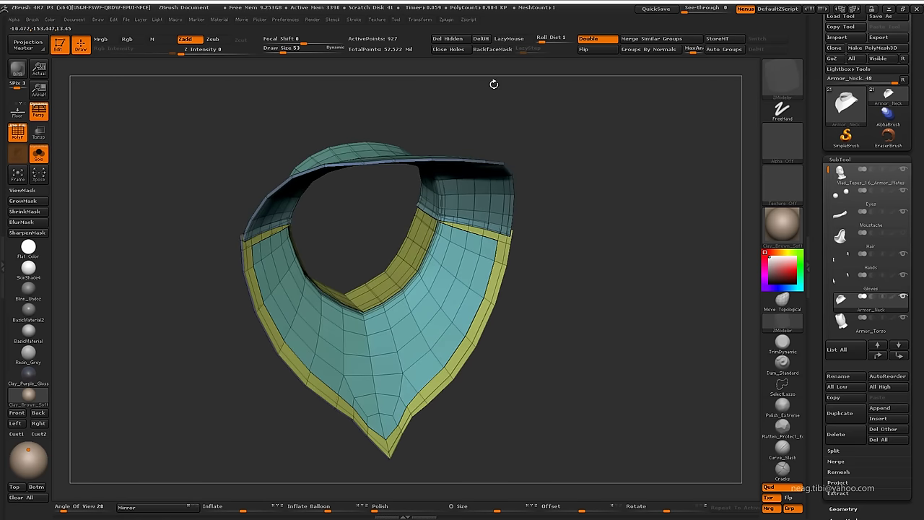
pyautogui.moveTo(590, 136); pyautogui.dragTo(491, 173)
pyautogui.keyDown('ctrl'); pyautogui.keyDown('shift'); pyautogui.click(491, 173); pyautogui.keyUp('shift'); pyautogui.keyUp('ctrl')
pyautogui.moveTo(573, 169)
pyautogui.mouseDown()
pyautogui.moveTo(588, 234)
pyautogui.moveTo(583, 213)
pyautogui.moveTo(604, 148)
pyautogui.moveTo(572, 273)
pyautogui.moveTo(588, 302)
pyautogui.moveTo(350, 247)
pyautogui.mouseUp()
pyautogui.keyDown('ctrl'); pyautogui.keyDown('shift'); pyautogui.click(583, 213); pyautogui.keyUp('shift'); pyautogui.keyUp('ctrl')
# Recheck the blue neck section in isolation, then expand the crease and subdivision settings
pyautogui.keyDown('ctrl'); pyautogui.keyDown('shift'); pyautogui.click(589, 301); pyautogui.keyUp('shift'); pyautogui.keyUp('ctrl')
pyautogui.keyDown('ctrl'); pyautogui.keyDown('shift'); pyautogui.click(467, 337); pyautogui.keyUp('shift'); pyautogui.keyUp('ctrl')
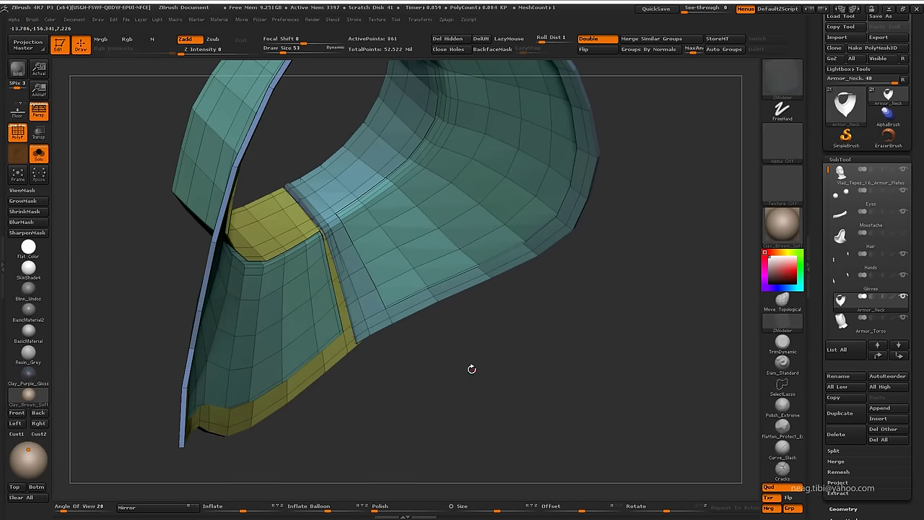
pyautogui.keyDown('ctrl'); pyautogui.keyDown('shift'); pyautogui.click(470, 367); pyautogui.keyUp('shift'); pyautogui.keyUp('ctrl')
pyautogui.moveTo(371, 210); pyautogui.dragTo(498, 328)
pyautogui.keyDown('ctrl'); pyautogui.keyDown('shift'); pyautogui.click(502, 334); pyautogui.keyUp('shift'); pyautogui.keyUp('ctrl')
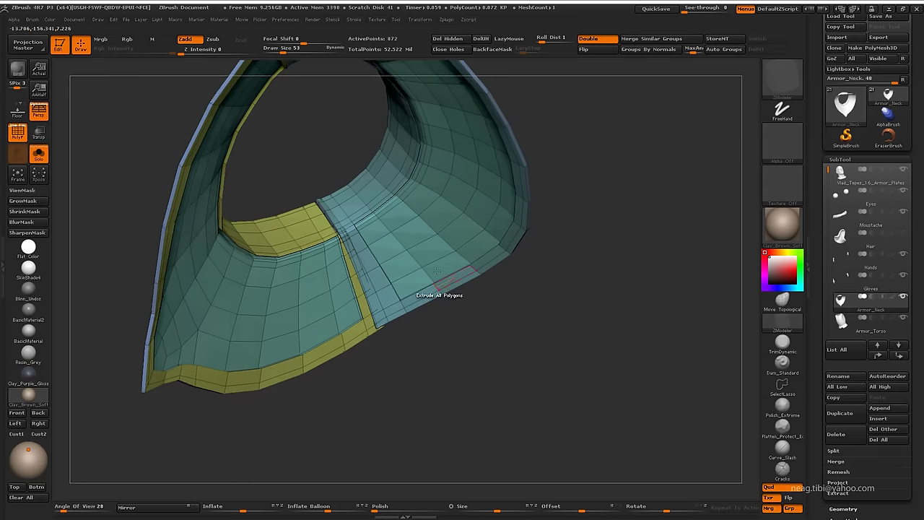
pyautogui.moveTo(473, 363); pyautogui.dragTo(433, 289)
pyautogui.moveTo(523, 119); pyautogui.dragTo(556, 155)
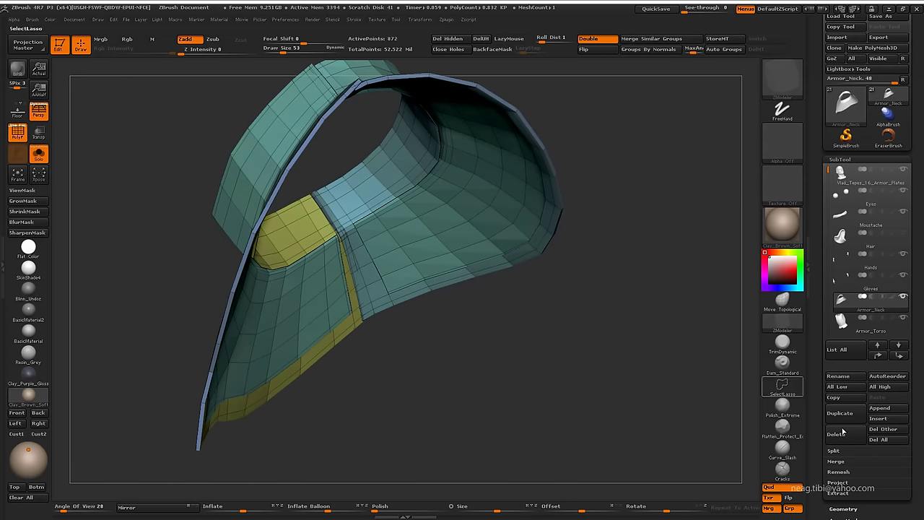
pyautogui.click(843, 509)
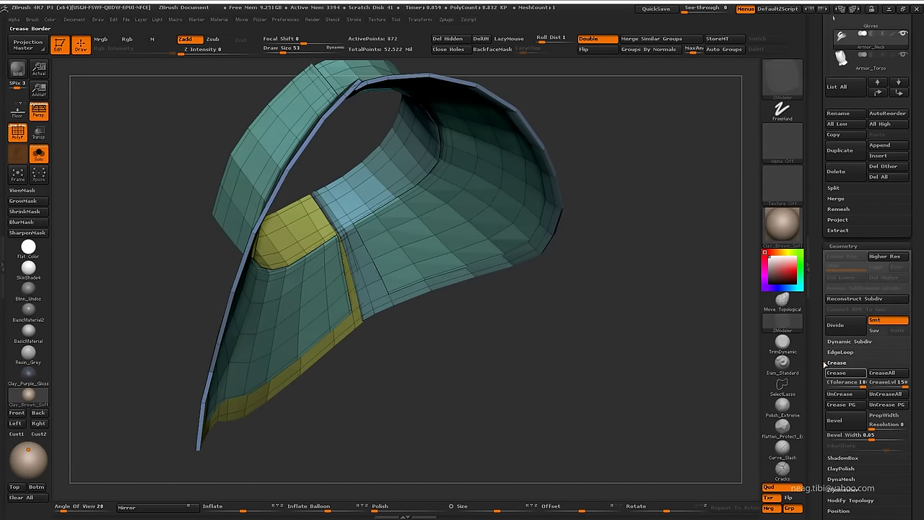
# Insert multiple edge loops along the gorget's rim
pyautogui.moveTo(686, 368)
pyautogui.mouseDown()
pyautogui.moveTo(585, 268)
pyautogui.moveTo(411, 288)
pyautogui.mouseUp()
pyautogui.press('space')
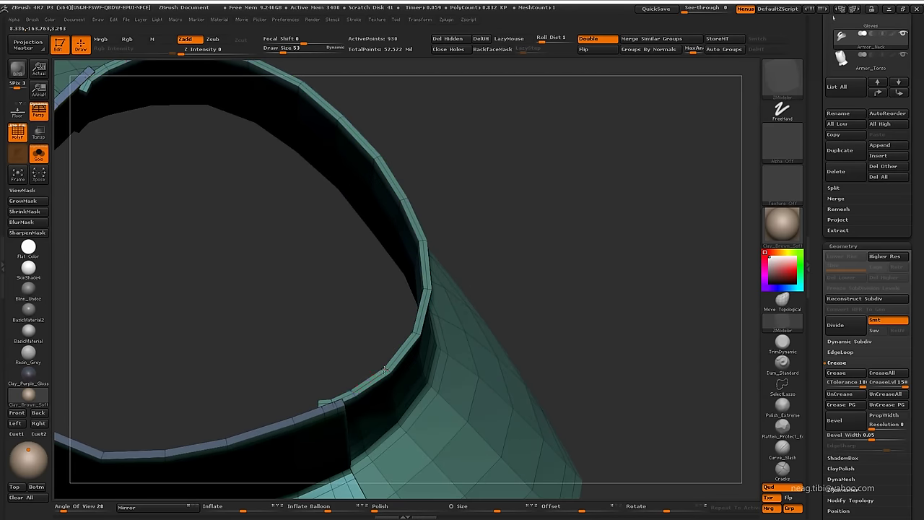
pyautogui.click(323, 408)
pyautogui.moveTo(505, 192)
pyautogui.mouseDown()
pyautogui.moveTo(551, 213)
pyautogui.moveTo(528, 169)
pyautogui.moveTo(547, 140)
pyautogui.moveTo(573, 130)
pyautogui.moveTo(555, 209)
pyautogui.moveTo(352, 353)
pyautogui.moveTo(383, 332)
pyautogui.moveTo(473, 356)
pyautogui.mouseUp()
# Preview the collar subdivided, then divide it up to subdivision level 3
pyautogui.hotkey('ctrl', 'd')
pyautogui.hotkey('ctrl', 'd')
pyautogui.hotkey('ctrl', 'd')
pyautogui.hotkey('shift', 'f')
pyautogui.hotkey('shift', 'd')
pyautogui.hotkey('shift', 'd')
pyautogui.hotkey('shift', 'd')
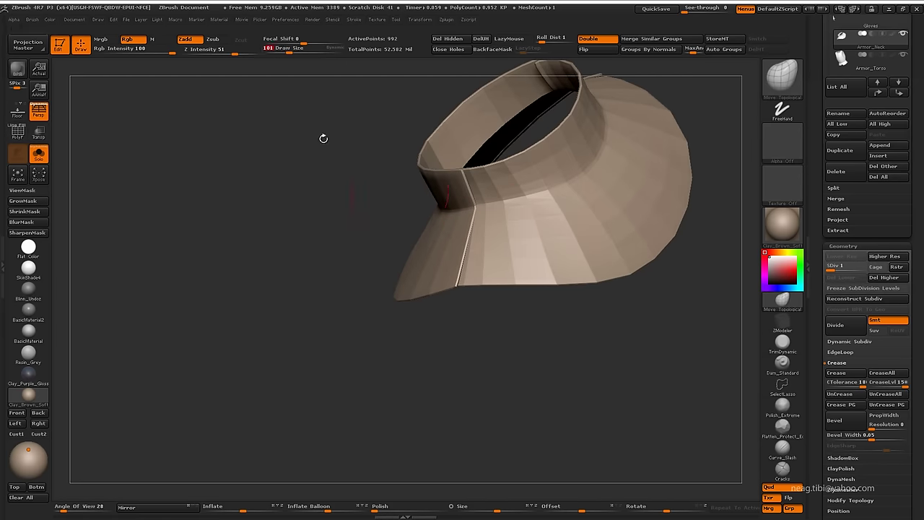
pyautogui.moveTo(217, 87)
pyautogui.mouseDown()
pyautogui.moveTo(444, 263)
pyautogui.moveTo(449, 233)
pyautogui.moveTo(404, 227)
pyautogui.moveTo(444, 186)
pyautogui.moveTo(443, 165)
pyautogui.moveTo(428, 174)
pyautogui.moveTo(484, 238)
pyautogui.moveTo(468, 248)
pyautogui.moveTo(497, 238)
pyautogui.moveTo(492, 334)
pyautogui.moveTo(435, 357)
pyautogui.mouseUp()
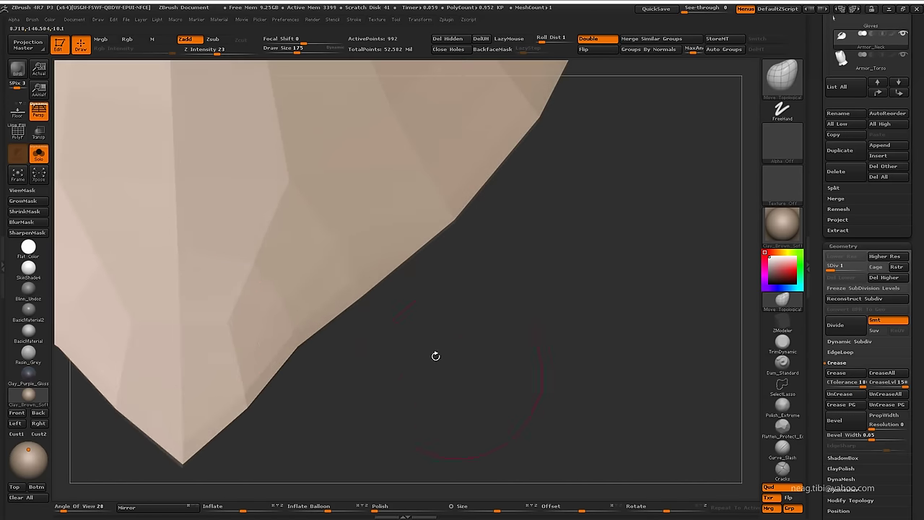
pyautogui.hotkey('ctrl', 'd')
pyautogui.moveTo(264, 347)
pyautogui.mouseDown()
pyautogui.moveTo(328, 349)
pyautogui.moveTo(287, 281)
pyautogui.moveTo(319, 324)
pyautogui.moveTo(348, 335)
pyautogui.moveTo(381, 326)
pyautogui.mouseUp()
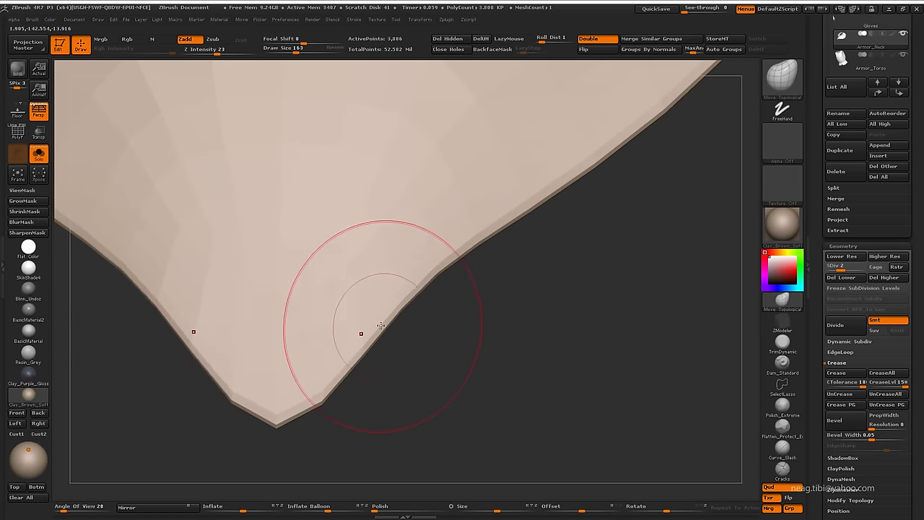
pyautogui.keyDown('alt'); pyautogui.moveTo(336, 352); pyautogui.dragTo(319, 373); pyautogui.keyUp('alt')
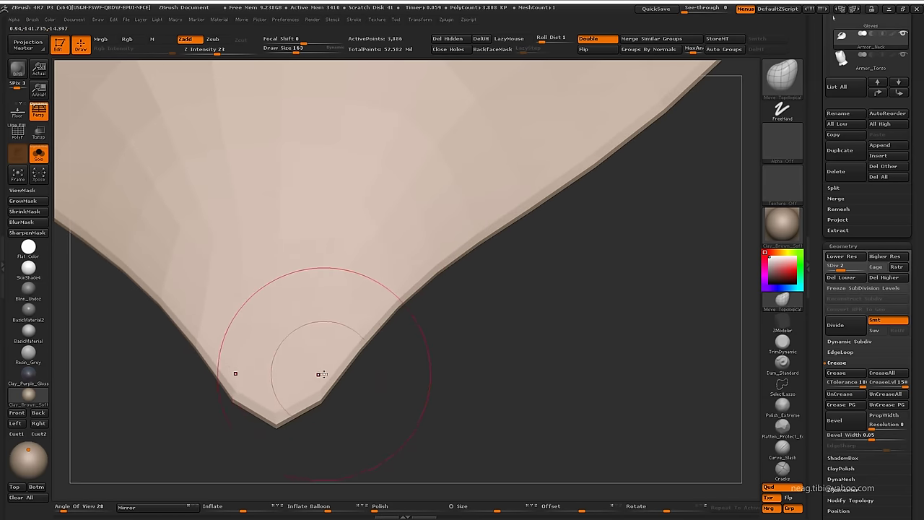
pyautogui.hotkey('ctrl', 'd')
pyautogui.moveTo(363, 340)
pyautogui.mouseDown()
pyautogui.moveTo(288, 254)
pyautogui.moveTo(339, 284)
pyautogui.moveTo(404, 404)
pyautogui.moveTo(378, 315)
pyautogui.mouseUp()
# Drop the gorget to its lowest level with wireframe and frame the ring's inner edge
pyautogui.press('w')
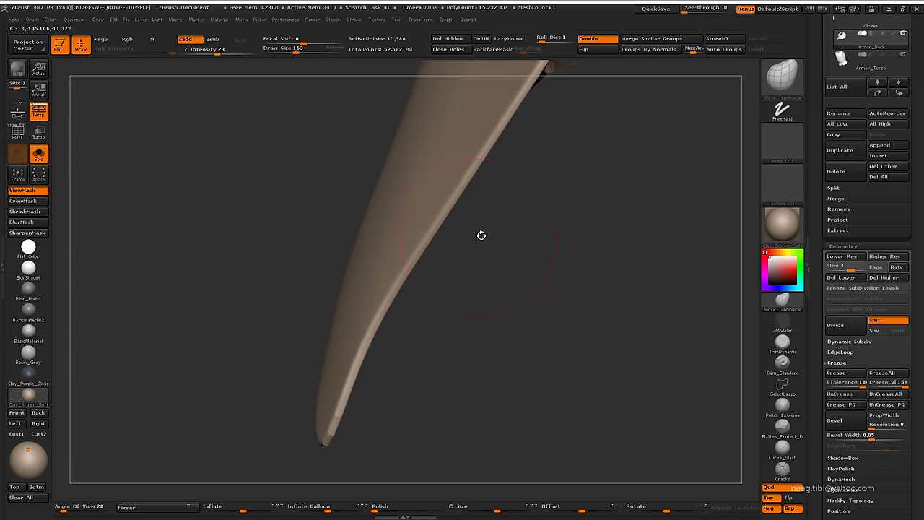
pyautogui.hotkey('shift', 'f')
pyautogui.hotkey('shift', 'd')
pyautogui.hotkey('shift', 'd')
pyautogui.keyDown('alt'); pyautogui.moveTo(482, 238); pyautogui.dragTo(344, 322); pyautogui.keyUp('alt')
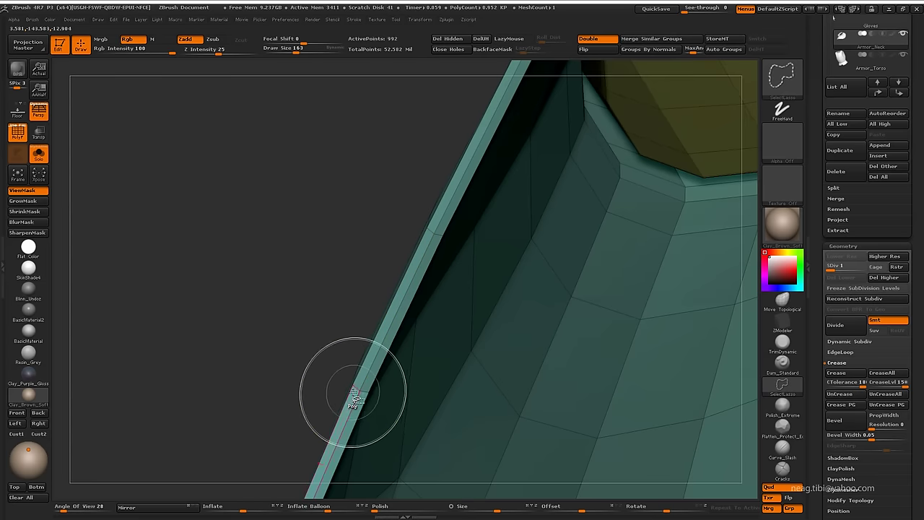
pyautogui.press('f')
pyautogui.moveTo(257, 216); pyautogui.dragTo(219, 366)
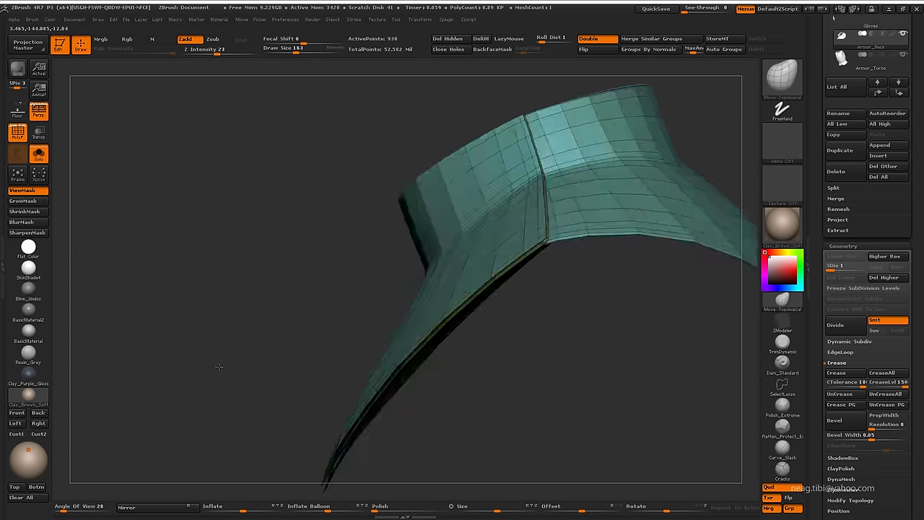
pyautogui.press('f')
pyautogui.moveTo(361, 320)
pyautogui.keyDown('alt'); pyautogui.mouseDown()
pyautogui.moveTo(419, 318)
pyautogui.moveTo(427, 231)
pyautogui.mouseUp(); pyautogui.keyUp('alt')
# Make the rim strip its own polygroup, crease it, and subdivide the gorget
pyautogui.press('space')
pyautogui.hotkey('ctrl', 'shift')
pyautogui.keyDown('ctrl'); pyautogui.keyDown('shift'); pyautogui.click(433, 231); pyautogui.keyUp('shift'); pyautogui.keyUp('ctrl')
pyautogui.hotkey('ctrl', 'w')
pyautogui.keyDown('ctrl'); pyautogui.keyDown('shift'); pyautogui.click(433, 216); pyautogui.keyUp('shift'); pyautogui.keyUp('ctrl')
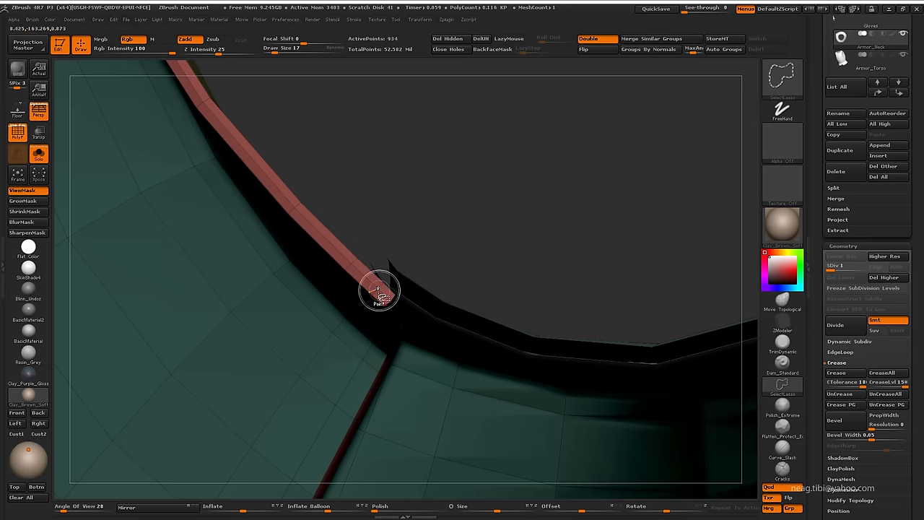
pyautogui.moveTo(379, 293)
pyautogui.mouseDown()
pyautogui.moveTo(484, 207)
pyautogui.moveTo(493, 213)
pyautogui.moveTo(414, 279)
pyautogui.moveTo(445, 231)
pyautogui.mouseUp()
pyautogui.hotkey('ctrl', 'd')
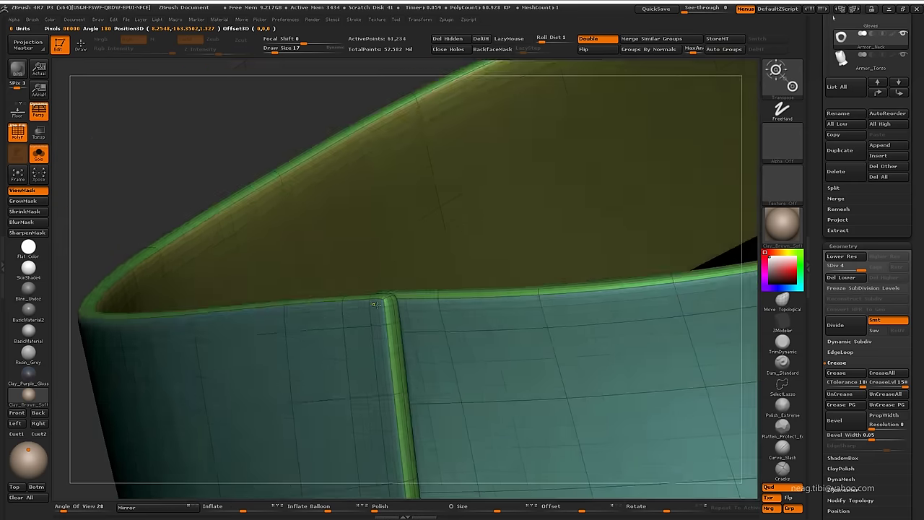
# View the smoothed collar at subdivision level 4 and clear the mask shading
pyautogui.moveTo(208, 145); pyautogui.dragTo(212, 85)
pyautogui.moveTo(330, 132)
pyautogui.mouseDown()
pyautogui.moveTo(320, 147)
pyautogui.moveTo(660, 215)
pyautogui.moveTo(651, 207)
pyautogui.mouseUp()
pyautogui.hotkey('shift', 'f')
pyautogui.press('d')
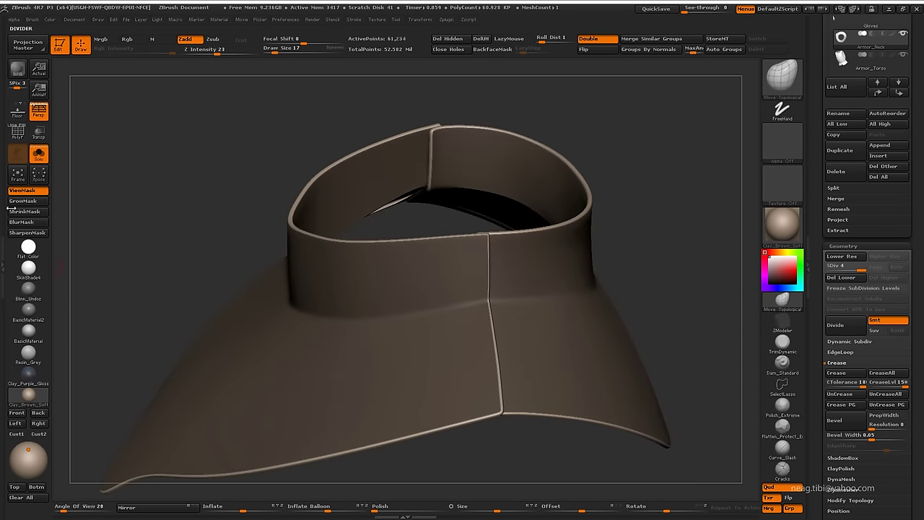
pyautogui.moveTo(109, 260); pyautogui.dragTo(144, 231)
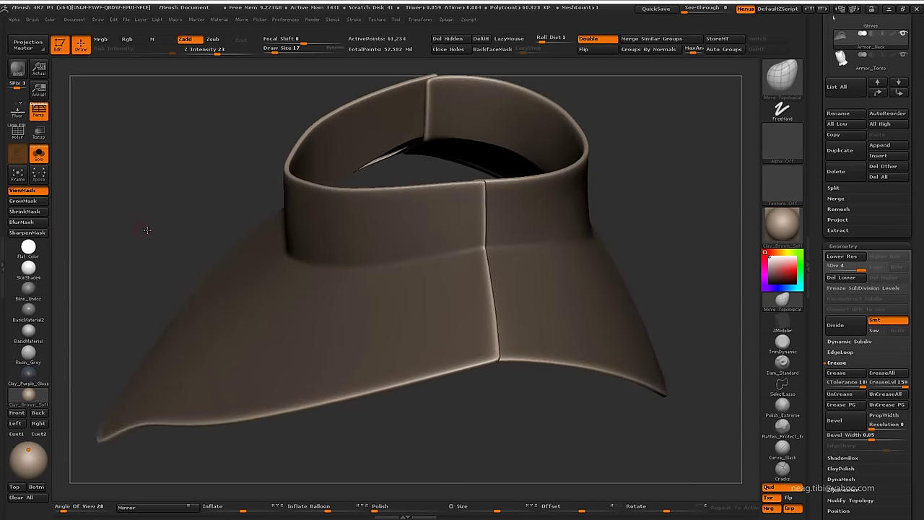
pyautogui.click(43, 191)
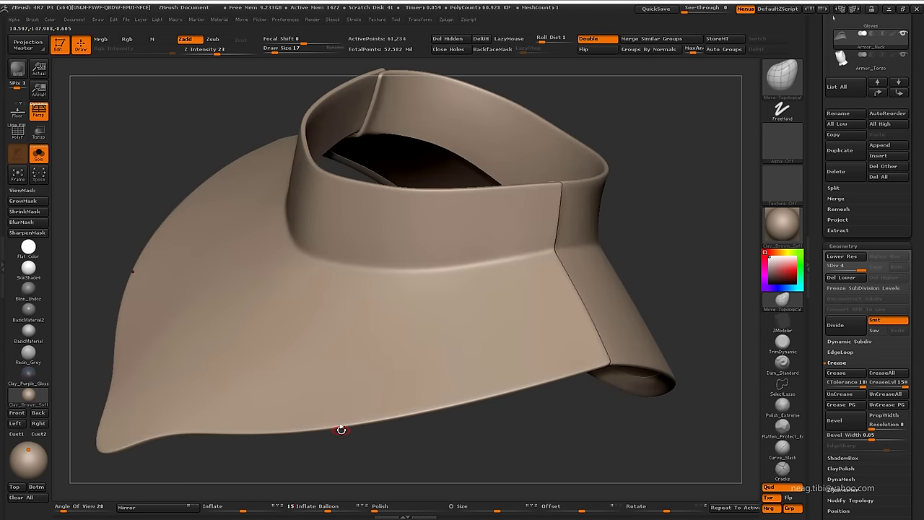
# Turn on Double for the gorget and settle it at subdivision level 3
pyautogui.moveTo(341, 430); pyautogui.dragTo(473, 462)
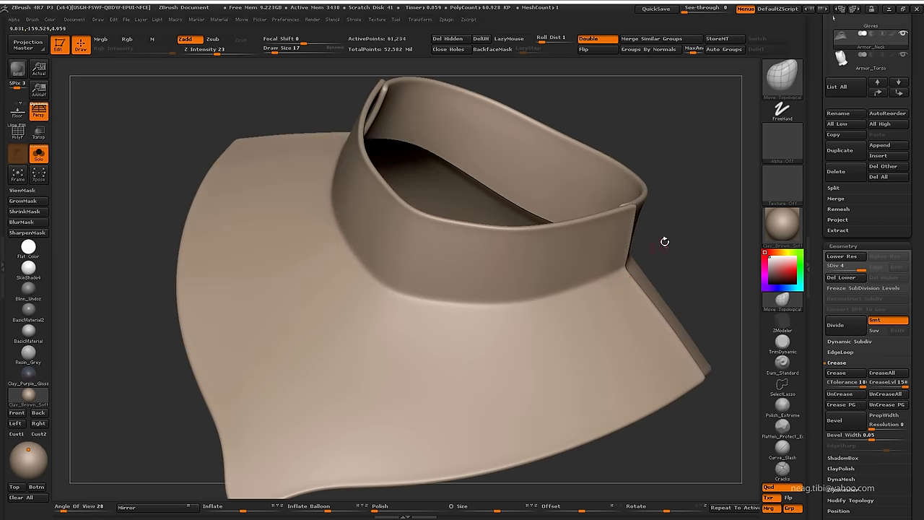
pyautogui.moveTo(665, 239); pyautogui.dragTo(614, 201)
pyautogui.click(596, 41)
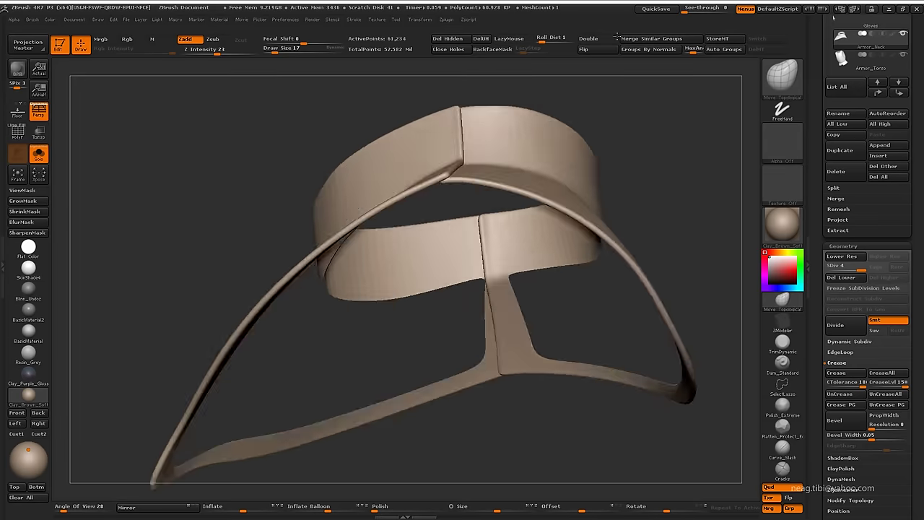
pyautogui.moveTo(635, 238); pyautogui.dragTo(649, 130)
pyautogui.hotkey('shift', 'd')
pyautogui.hotkey('shift', 'f')
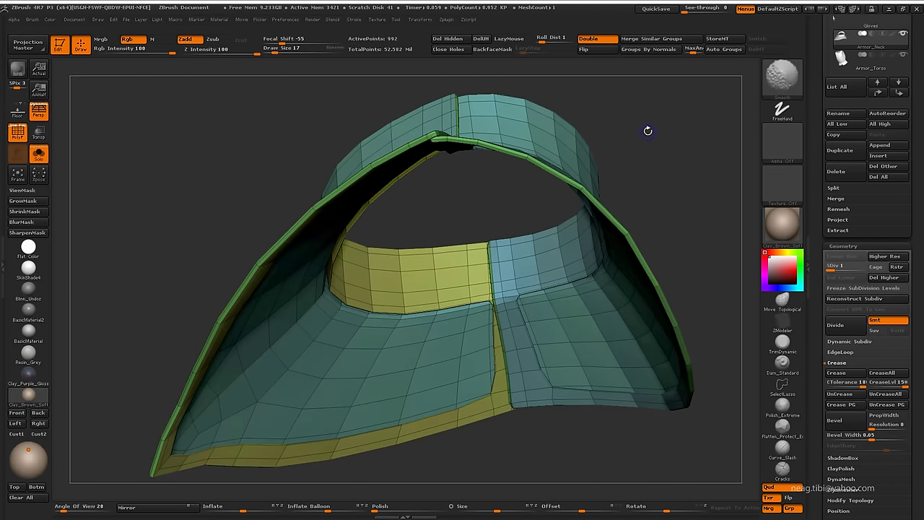
pyautogui.hotkey('shift', 'f')
pyautogui.press('d')
pyautogui.press('d')
# Turn Solo off to show the full armoured character from the front
pyautogui.moveTo(674, 163)
pyautogui.mouseDown()
pyautogui.moveTo(304, 238)
pyautogui.moveTo(238, 314)
pyautogui.mouseUp()
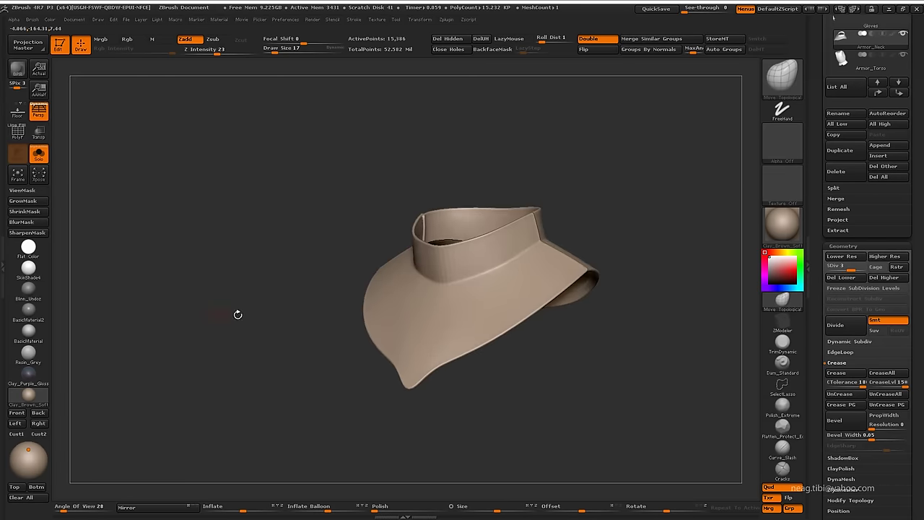
pyautogui.click(38, 153)
pyautogui.moveTo(505, 195)
pyautogui.mouseDown()
pyautogui.moveTo(660, 198)
pyautogui.moveTo(704, 186)
pyautogui.mouseUp()
pyautogui.scroll(5, 846, 289)
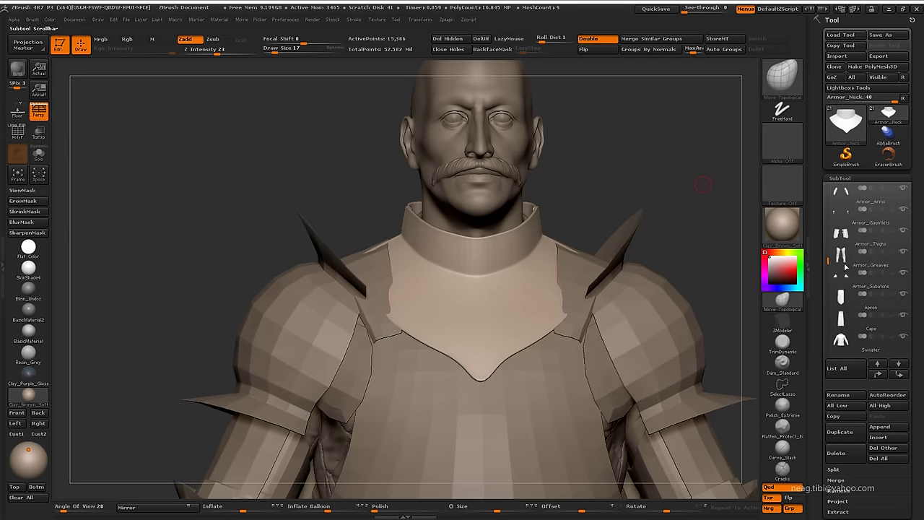
# Make Armor_Torso the active subtool with polyframe on, and inspect it beneath the collar
pyautogui.click(904, 316)
pyautogui.click(841, 253)
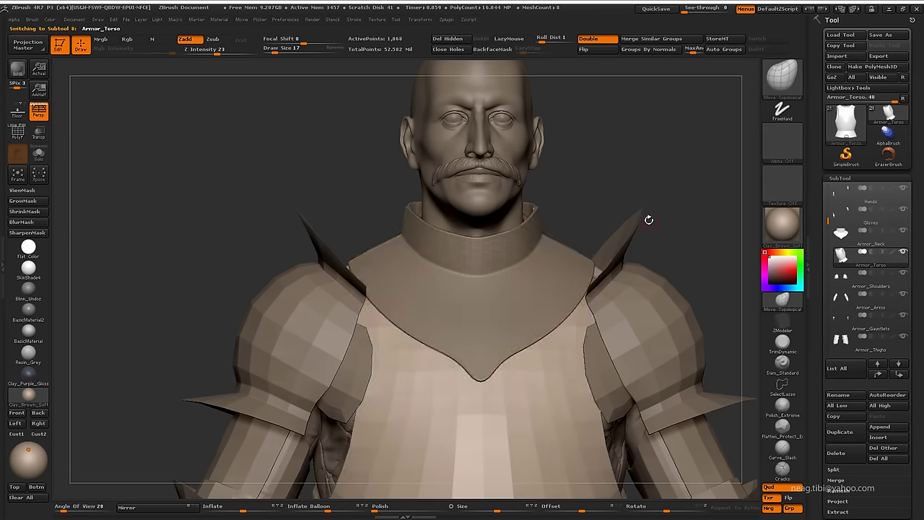
pyautogui.hotkey('shift', 'f')
pyautogui.moveTo(646, 217)
pyautogui.mouseDown()
pyautogui.moveTo(665, 210)
pyautogui.moveTo(460, 353)
pyautogui.mouseUp()
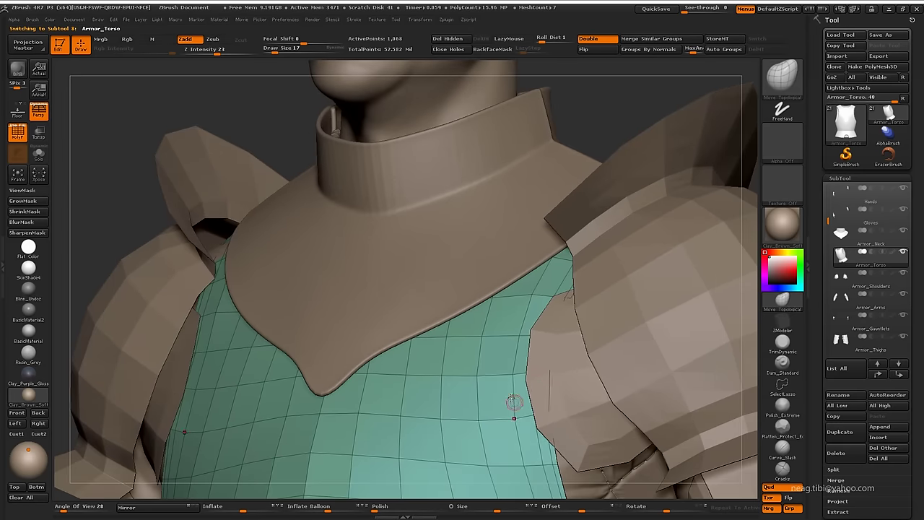
pyautogui.moveTo(511, 402); pyautogui.dragTo(751, 352)
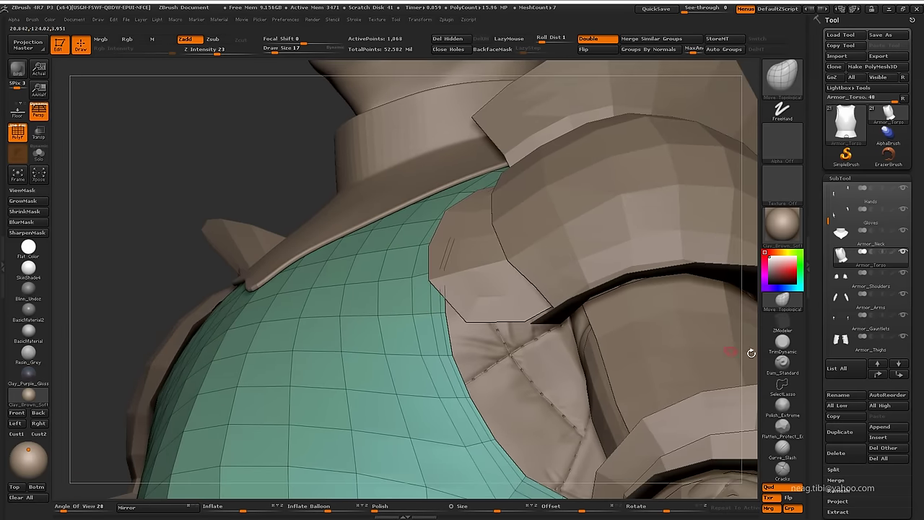
pyautogui.moveTo(423, 287)
pyautogui.mouseDown()
pyautogui.moveTo(445, 249)
pyautogui.moveTo(365, 312)
pyautogui.moveTo(460, 280)
pyautogui.moveTo(424, 273)
pyautogui.moveTo(464, 244)
pyautogui.moveTo(453, 273)
pyautogui.mouseUp()
# Extrude the torso polygons for thickness, then insert edge loops along the neckline rim
pyautogui.keyDown('alt'); pyautogui.click(474, 262); pyautogui.keyUp('alt')
pyautogui.press('shift')
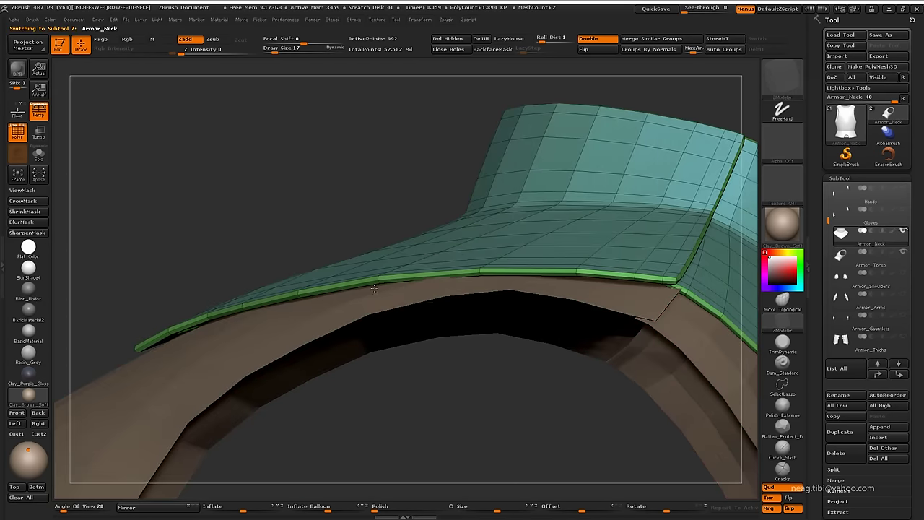
pyautogui.keyDown('alt'); pyautogui.click(381, 299); pyautogui.keyUp('alt')
pyautogui.moveTo(392, 294); pyautogui.dragTo(392, 309)
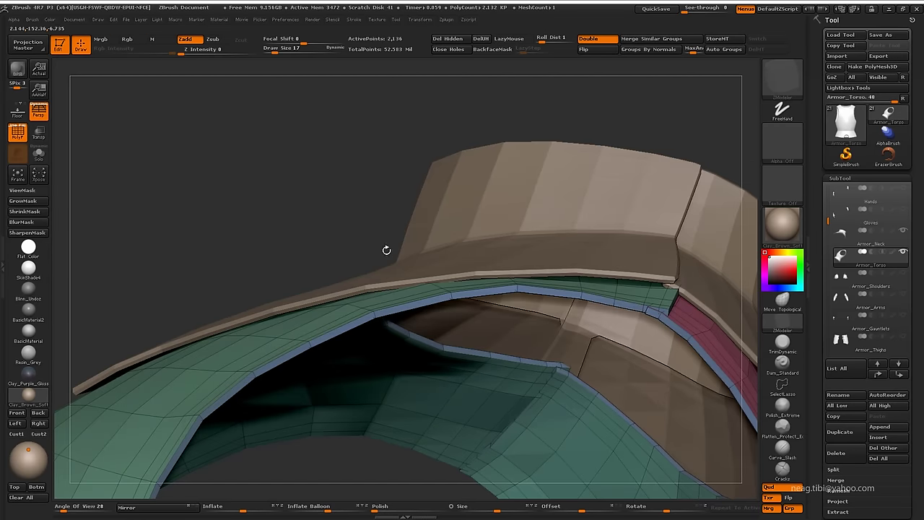
pyautogui.moveTo(386, 250); pyautogui.dragTo(446, 296)
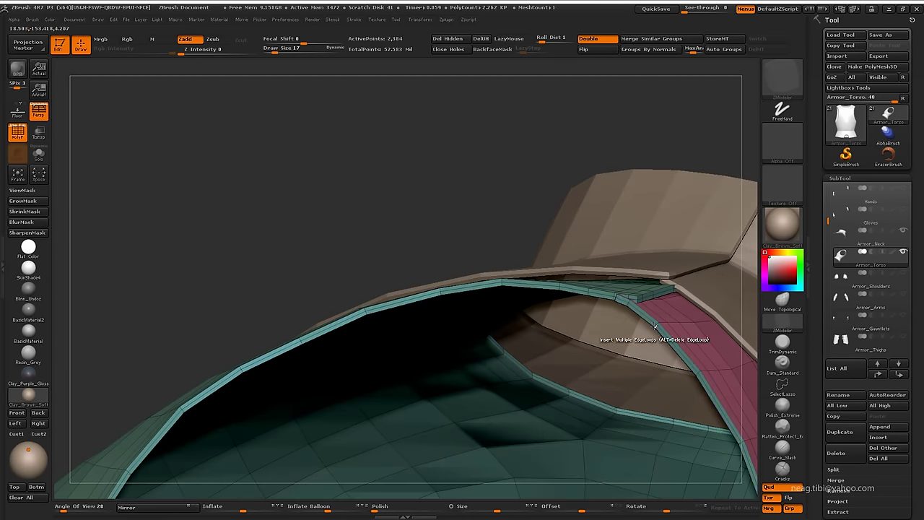
pyautogui.moveTo(654, 327); pyautogui.dragTo(533, 269, button='right')
pyautogui.click(611, 290)
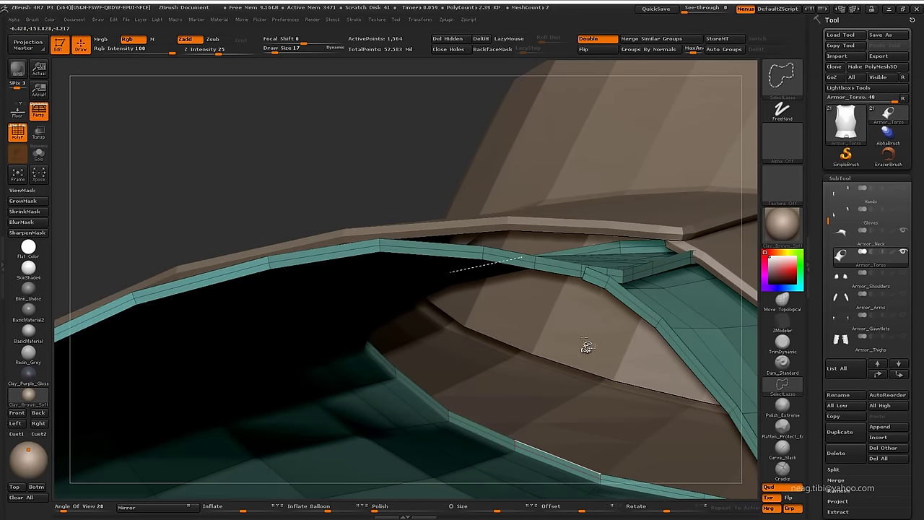
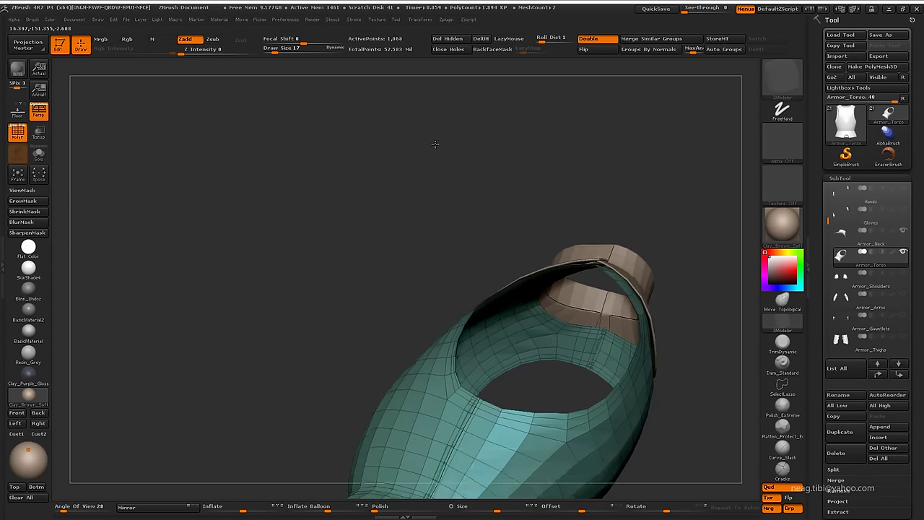
# Inspect the torso's neck guard and panels by hiding and unhiding the pink polygroup
pyautogui.moveTo(435, 144)
pyautogui.mouseDown()
pyautogui.moveTo(422, 203)
pyautogui.moveTo(381, 205)
pyautogui.moveTo(382, 165)
pyautogui.moveTo(338, 201)
pyautogui.moveTo(336, 232)
pyautogui.mouseUp()
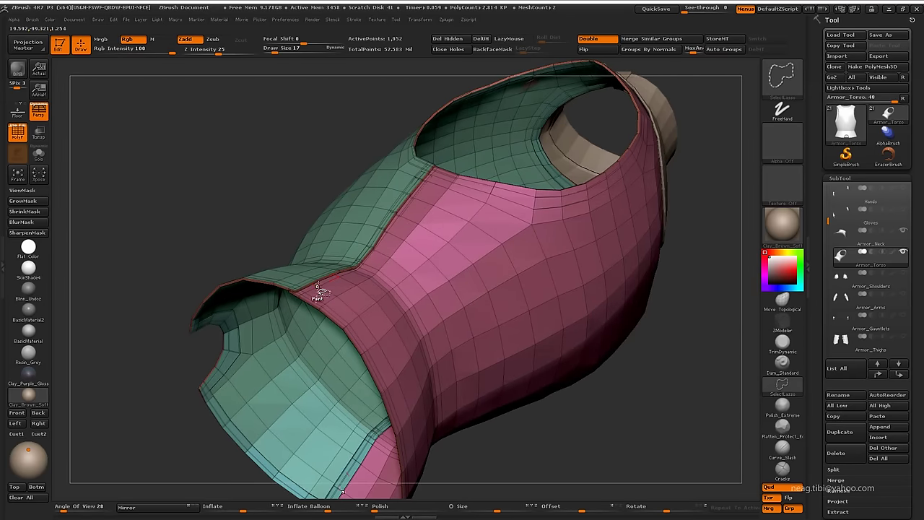
pyautogui.moveTo(319, 340)
pyautogui.mouseDown()
pyautogui.moveTo(496, 326)
pyautogui.moveTo(648, 266)
pyautogui.moveTo(697, 265)
pyautogui.moveTo(626, 252)
pyautogui.moveTo(410, 363)
pyautogui.mouseUp()
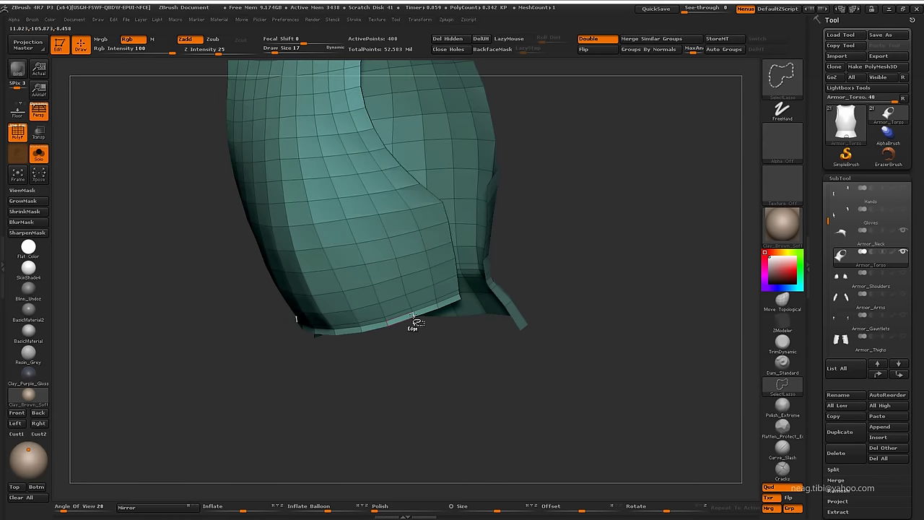
pyautogui.moveTo(401, 352)
pyautogui.mouseDown()
pyautogui.moveTo(480, 374)
pyautogui.moveTo(525, 367)
pyautogui.moveTo(527, 297)
pyautogui.moveTo(575, 198)
pyautogui.moveTo(564, 169)
pyautogui.moveTo(582, 190)
pyautogui.moveTo(577, 160)
pyautogui.moveTo(569, 156)
pyautogui.moveTo(574, 169)
pyautogui.moveTo(510, 116)
pyautogui.mouseUp()
pyautogui.keyDown('ctrl'); pyautogui.keyDown('alt'); pyautogui.keyDown('shift'); pyautogui.click(480, 374); pyautogui.keyUp('shift'); pyautogui.keyUp('alt'); pyautogui.keyUp('ctrl')
pyautogui.keyDown('ctrl'); pyautogui.keyDown('shift'); pyautogui.click(527, 297); pyautogui.keyUp('shift'); pyautogui.keyUp('ctrl')
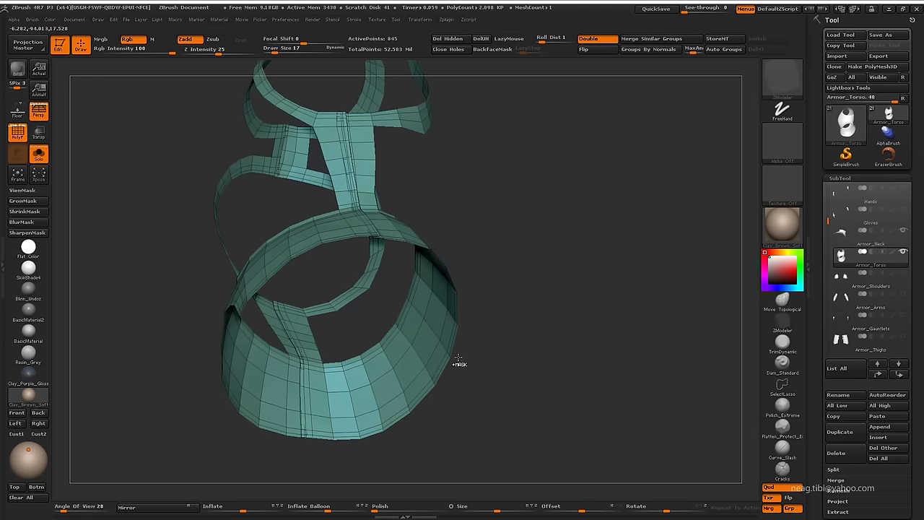
pyautogui.moveTo(458, 363)
pyautogui.mouseDown()
pyautogui.moveTo(664, 104)
pyautogui.moveTo(567, 262)
pyautogui.moveTo(572, 344)
pyautogui.moveTo(536, 243)
pyautogui.moveTo(543, 361)
pyautogui.moveTo(559, 313)
pyautogui.moveTo(470, 303)
pyautogui.moveTo(463, 313)
pyautogui.moveTo(258, 347)
pyautogui.moveTo(571, 189)
pyautogui.mouseUp()
# Subdivide the torso into a smooth high-resolution plate with the polygroup wireframe turned off
pyautogui.hotkey('ctrl', 'd')
pyautogui.hotkey('shift', 'f')
pyautogui.hotkey('ctrl', 'd')
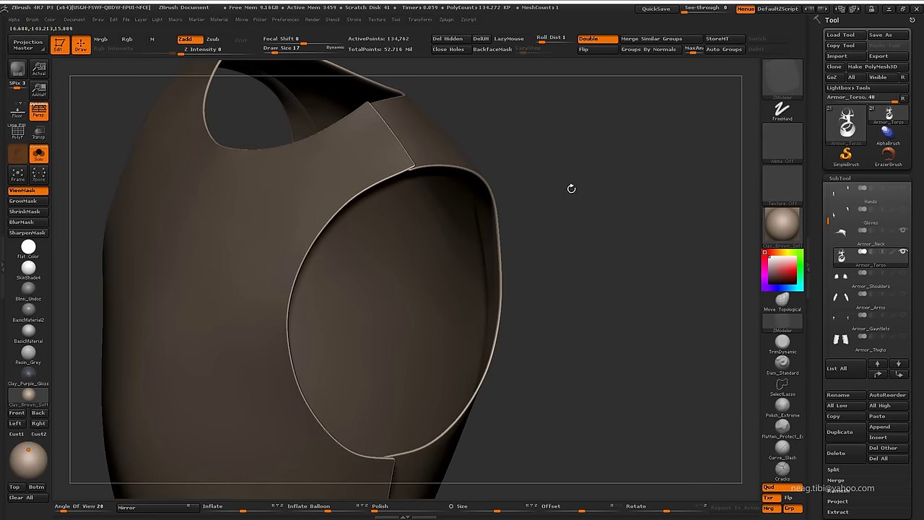
# Select Armor_Torso and inspect its shoulder strap and arm opening up close
pyautogui.moveTo(571, 238)
pyautogui.mouseDown()
pyautogui.moveTo(602, 202)
pyautogui.moveTo(407, 172)
pyautogui.mouseUp()
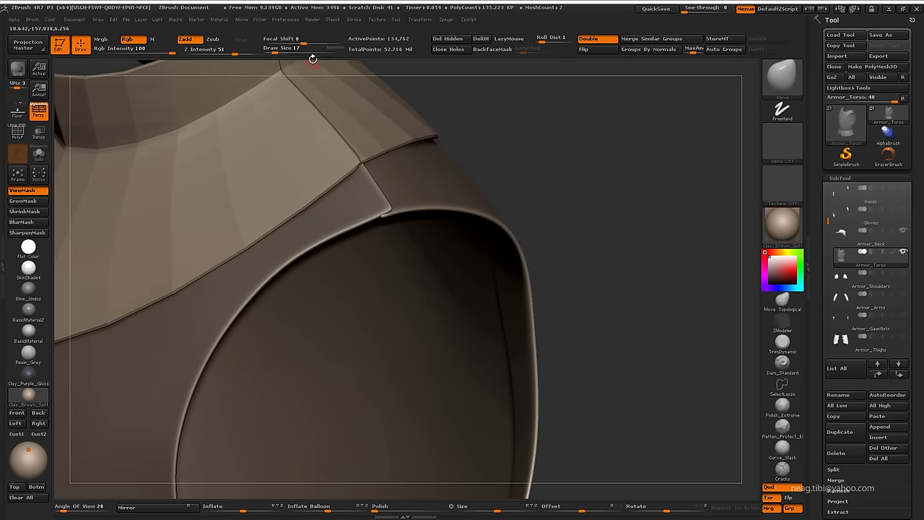
pyautogui.keyDown('alt'); pyautogui.click(341, 198); pyautogui.keyUp('alt')
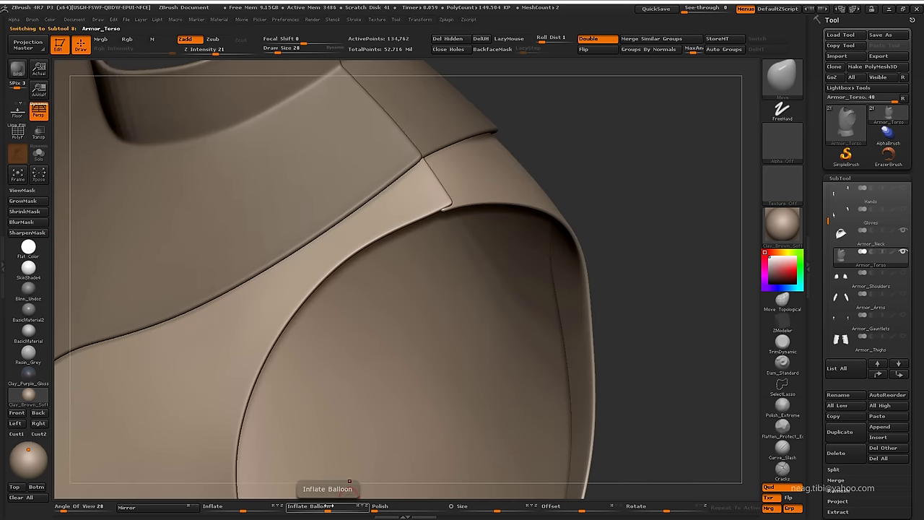
pyautogui.moveTo(343, 466); pyautogui.dragTo(269, 473)
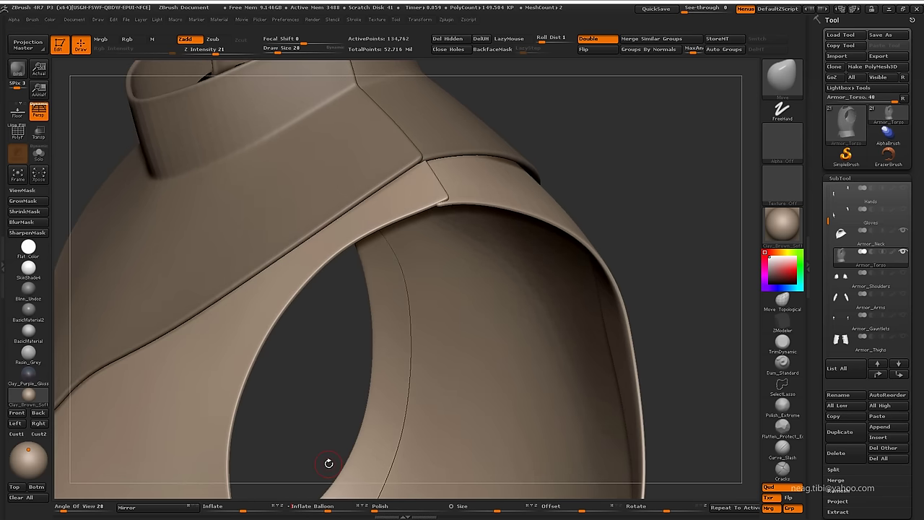
pyautogui.moveTo(435, 177); pyautogui.dragTo(466, 244)
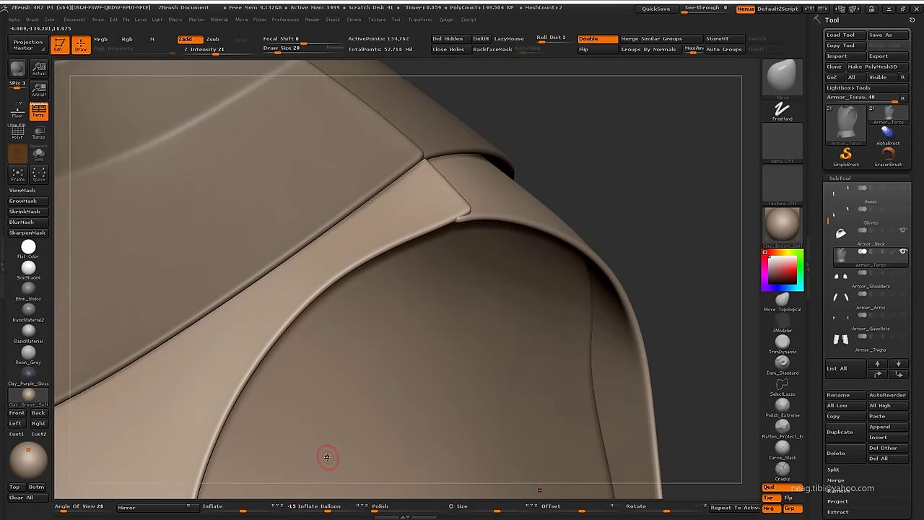
pyautogui.press('f')
pyautogui.moveTo(562, 217)
pyautogui.mouseDown()
pyautogui.moveTo(584, 227)
pyautogui.moveTo(591, 145)
pyautogui.moveTo(585, 163)
pyautogui.mouseUp()
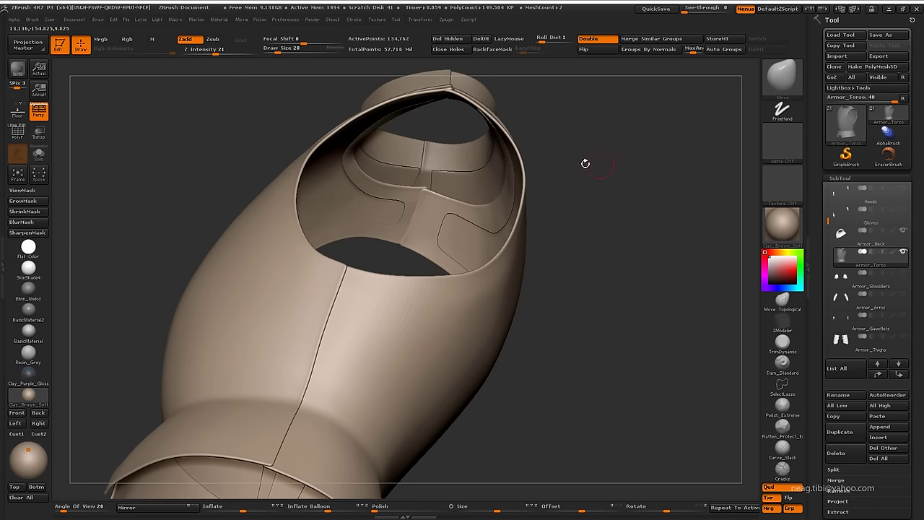
# Drop the torso to subdivision level 1 with the polygroup wireframe showing
pyautogui.hotkey('shift', 'd')
pyautogui.hotkey('shift', 'f')
pyautogui.scroll(-5, 871, 326)
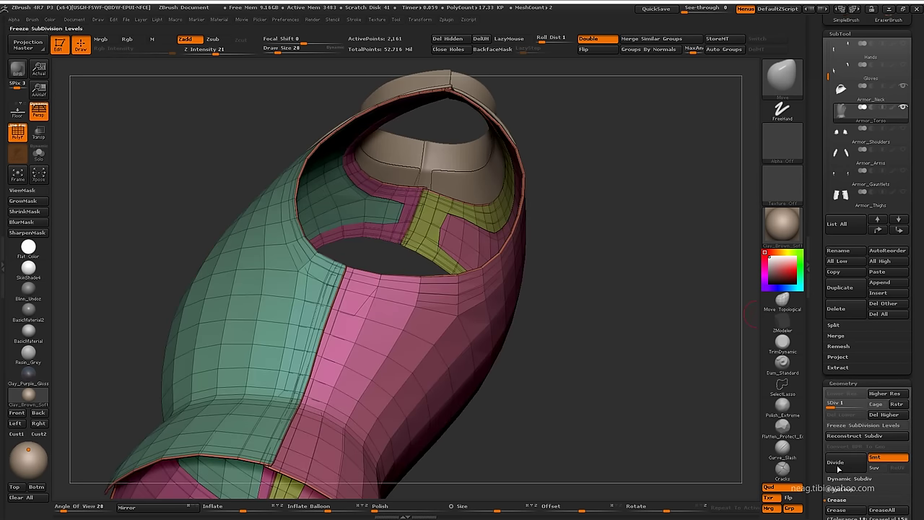
# Step the torso up through its subdivision levels with the wireframe overlay off
pyautogui.press('d')
pyautogui.moveTo(650, 390)
pyautogui.mouseDown()
pyautogui.moveTo(616, 363)
pyautogui.moveTo(642, 398)
pyautogui.mouseUp()
pyautogui.hotkey('shift', 'f')
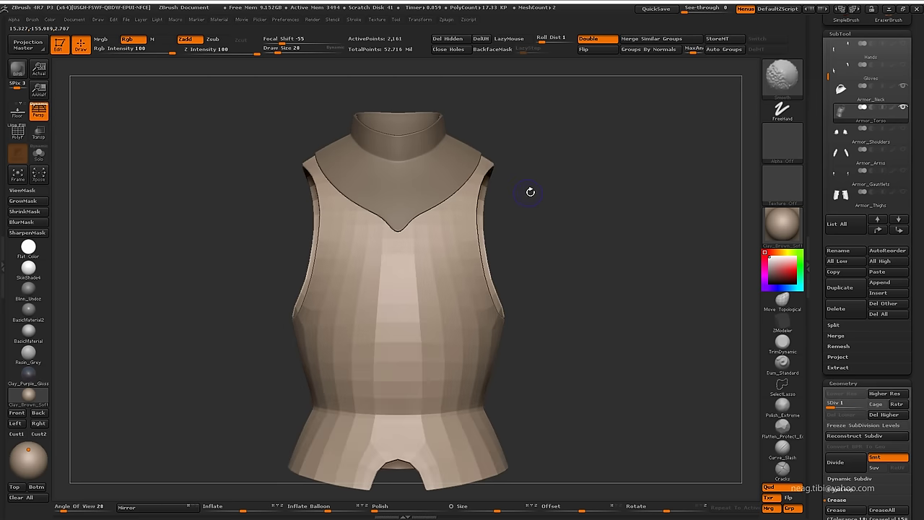
pyautogui.press('d')
pyautogui.press('d')
pyautogui.moveTo(530, 191)
pyautogui.mouseDown()
pyautogui.moveTo(541, 206)
pyautogui.moveTo(619, 224)
pyautogui.moveTo(607, 228)
pyautogui.moveTo(571, 301)
pyautogui.mouseUp()
pyautogui.press('d')
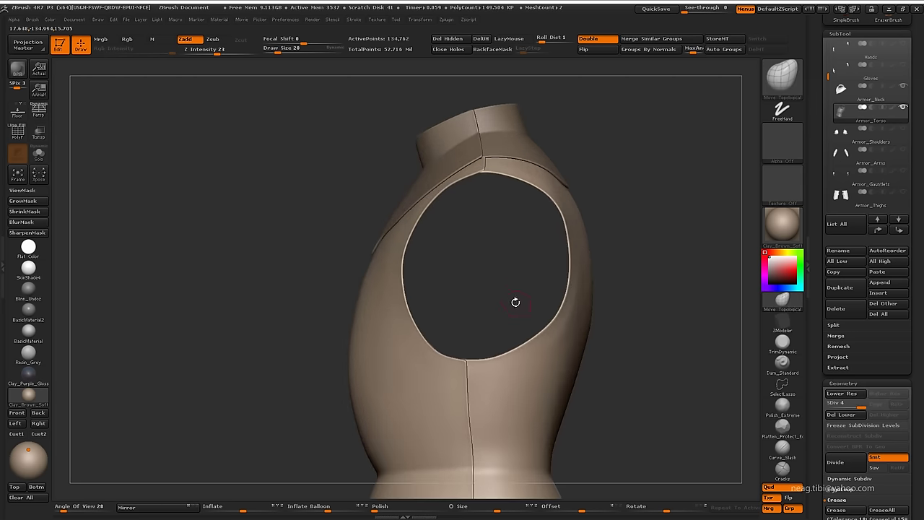
pyautogui.keyDown('alt'); pyautogui.moveTo(501, 284); pyautogui.dragTo(406, 254); pyautogui.keyUp('alt')
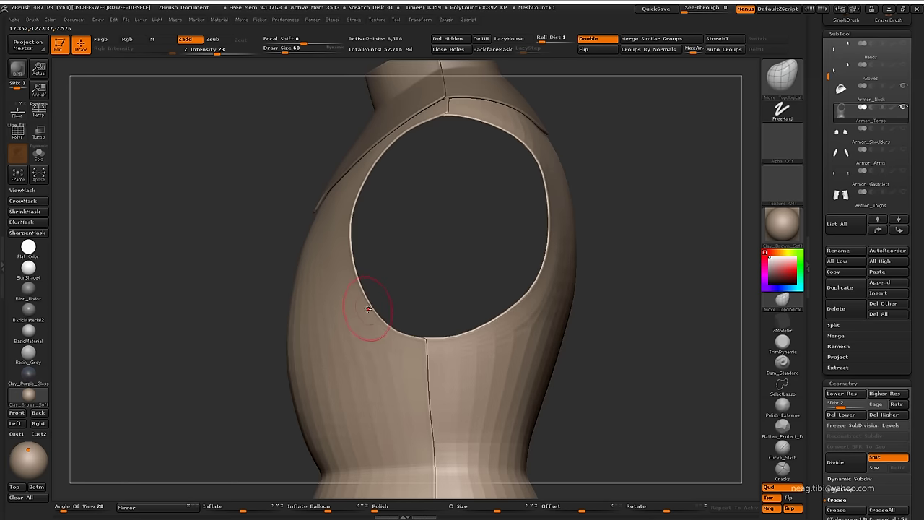
# Toggle double-sided display and perspective view while checking the armhole at different levels
pyautogui.press('space')
pyautogui.click(589, 39)
pyautogui.moveTo(435, 203); pyautogui.dragTo(470, 233)
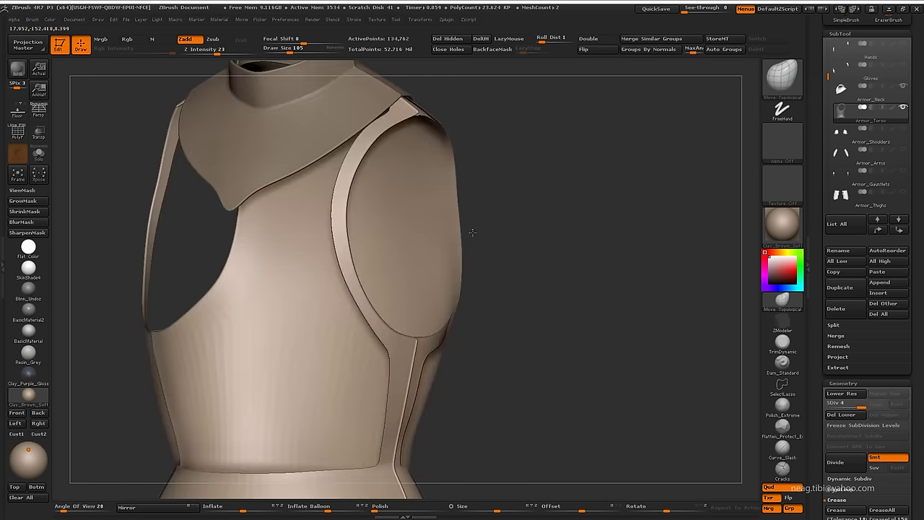
pyautogui.press('d')
pyautogui.press('p')
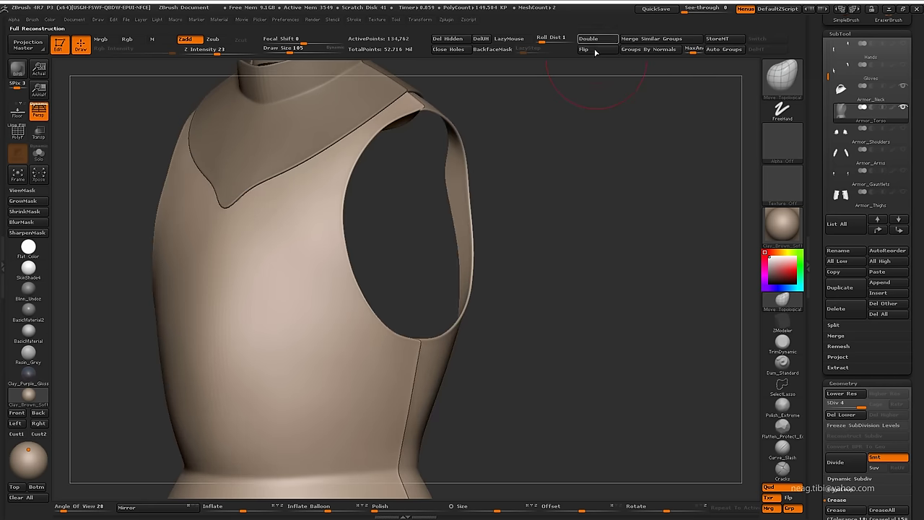
pyautogui.click(588, 38)
pyautogui.hotkey('shift', 'd')
pyautogui.hotkey('shift', 'd')
pyautogui.moveTo(564, 181)
pyautogui.mouseDown()
pyautogui.moveTo(423, 239)
pyautogui.moveTo(440, 255)
pyautogui.mouseUp()
pyautogui.press('p')
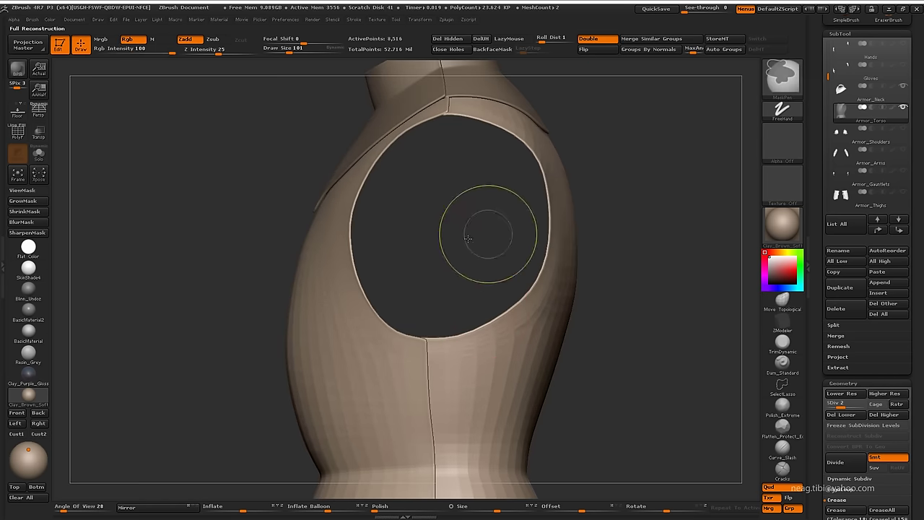
# Pick the Move Topological brush and switch to the Armor_Shoulders subtool
pyautogui.press('space')
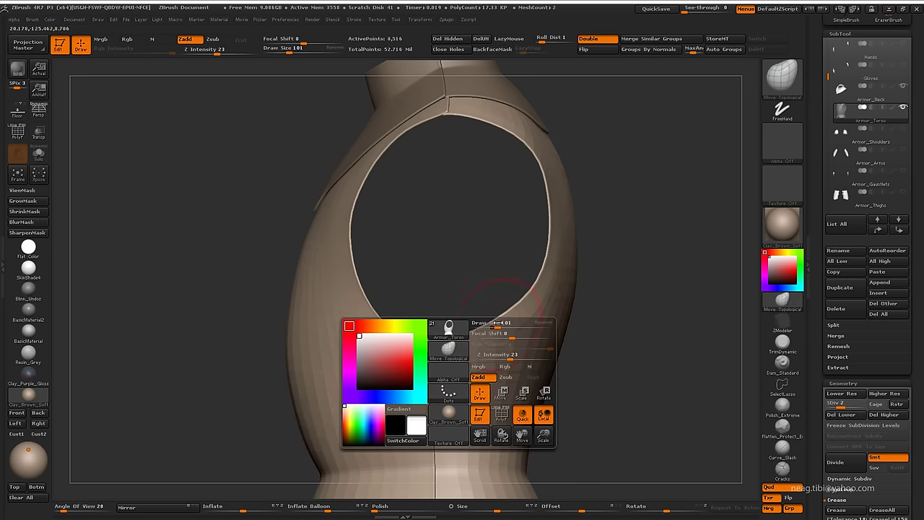
pyautogui.click(506, 331)
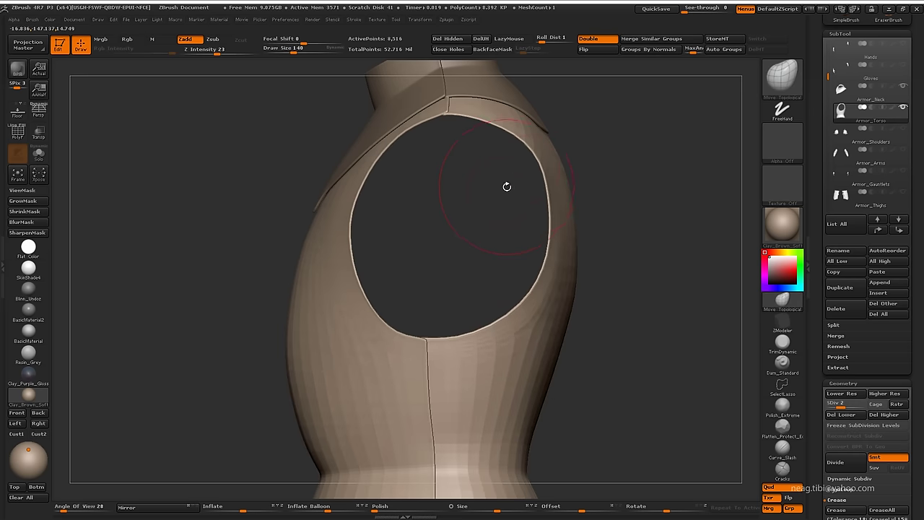
pyautogui.moveTo(507, 187)
pyautogui.mouseDown()
pyautogui.moveTo(371, 382)
pyautogui.moveTo(573, 257)
pyautogui.moveTo(530, 265)
pyautogui.moveTo(458, 301)
pyautogui.moveTo(423, 269)
pyautogui.moveTo(488, 192)
pyautogui.moveTo(495, 248)
pyautogui.moveTo(475, 277)
pyautogui.moveTo(475, 263)
pyautogui.moveTo(492, 273)
pyautogui.moveTo(454, 207)
pyautogui.moveTo(655, 264)
pyautogui.mouseUp()
pyautogui.press('f')
pyautogui.press('f')
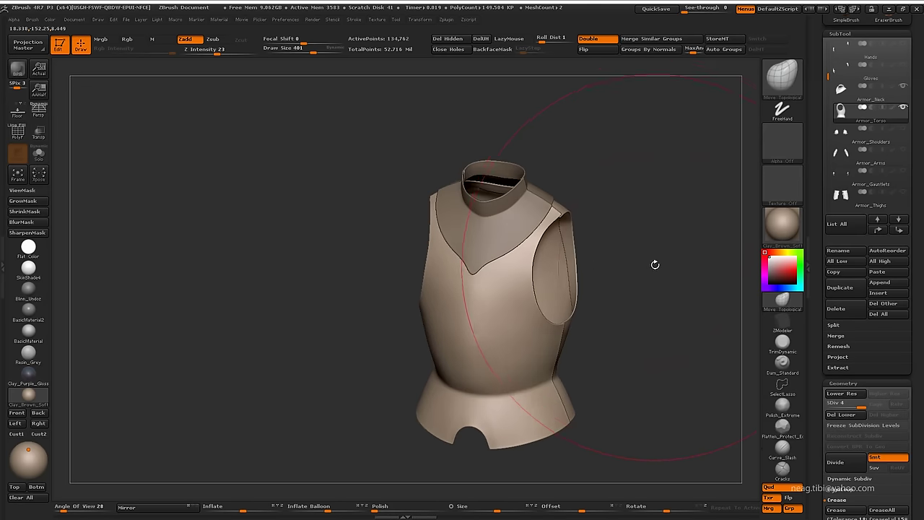
pyautogui.press('space')
pyautogui.press('Down')
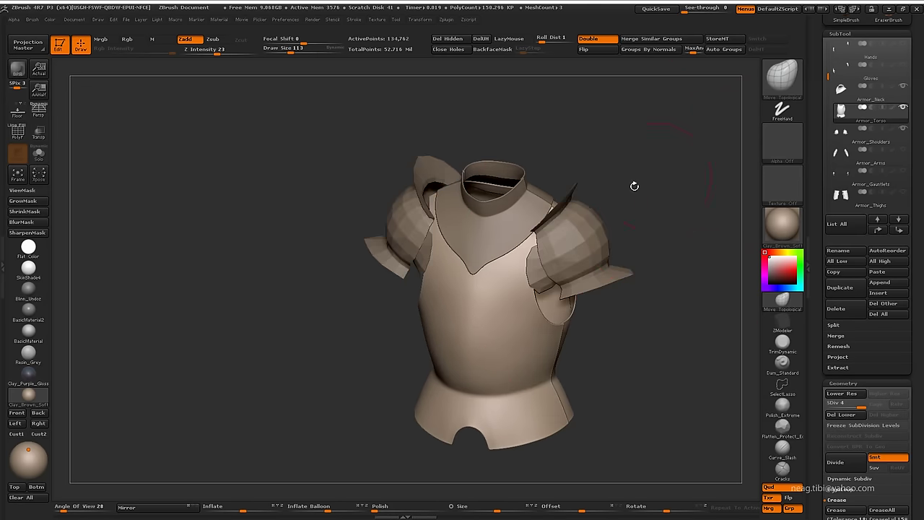
# Solo Armor_Shoulders with polygroup wireframe, briefly comparing it against the torso
pyautogui.hotkey('shift', 'f')
pyautogui.moveTo(681, 184)
pyautogui.mouseDown()
pyautogui.moveTo(613, 208)
pyautogui.moveTo(629, 254)
pyautogui.moveTo(607, 211)
pyautogui.mouseUp()
pyautogui.press('f')
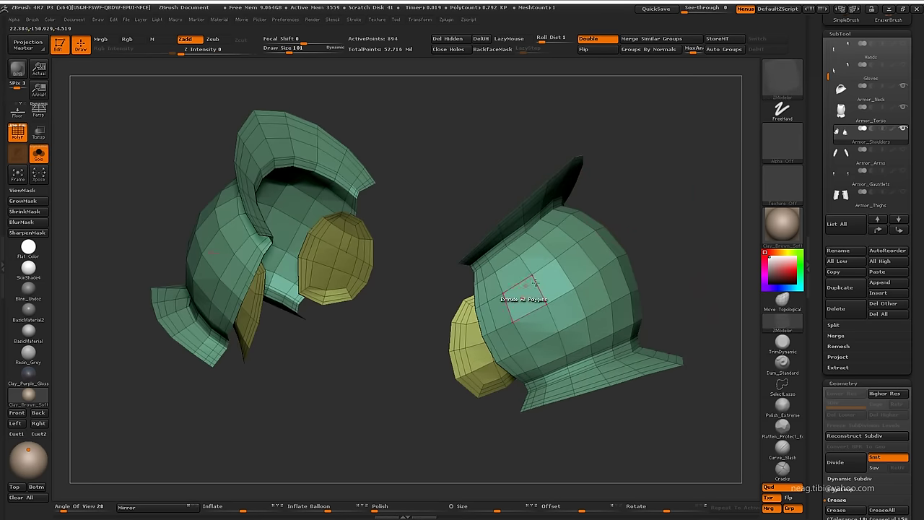
pyautogui.hotkey('ctrl', 'shift', 's')
pyautogui.moveTo(668, 206)
pyautogui.mouseDown()
pyautogui.moveTo(662, 194)
pyautogui.moveTo(650, 201)
pyautogui.mouseUp()
pyautogui.hotkey('ctrl', 'shift', 's')
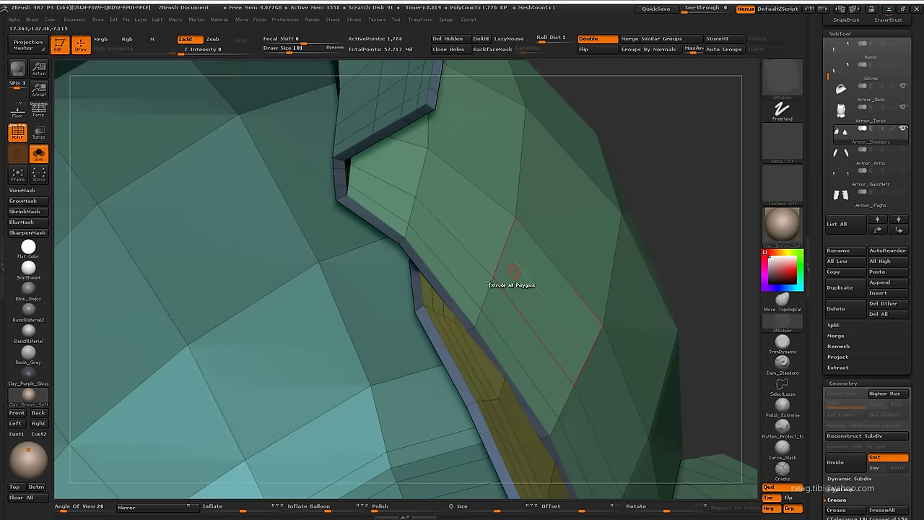
# Lasso-hide down to the pauldron rim strips and insert edge loops along them
pyautogui.hotkey('ctrl', 'shift')
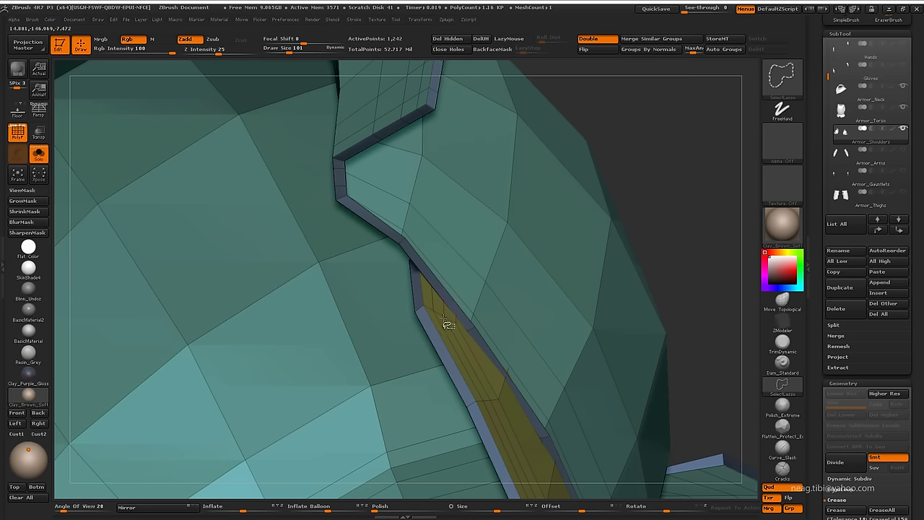
pyautogui.moveTo(692, 174)
pyautogui.mouseDown()
pyautogui.moveTo(611, 196)
pyautogui.moveTo(496, 385)
pyautogui.moveTo(446, 375)
pyautogui.moveTo(635, 293)
pyautogui.mouseUp()
pyautogui.moveTo(637, 454)
pyautogui.mouseDown()
pyautogui.moveTo(671, 214)
pyautogui.moveTo(477, 292)
pyautogui.moveTo(538, 309)
pyautogui.moveTo(460, 250)
pyautogui.moveTo(459, 395)
pyautogui.mouseUp()
pyautogui.click(470, 281)
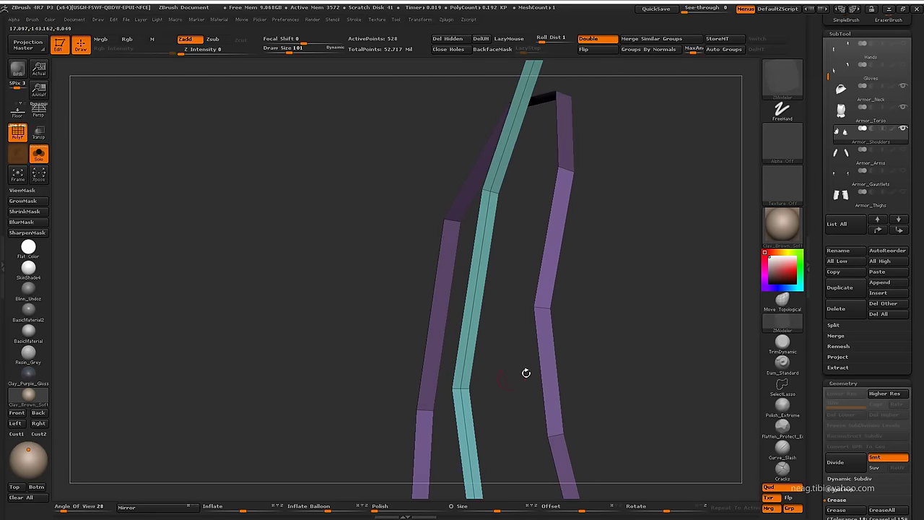
pyautogui.moveTo(554, 437)
pyautogui.mouseDown()
pyautogui.moveTo(522, 180)
pyautogui.moveTo(254, 330)
pyautogui.moveTo(190, 288)
pyautogui.moveTo(458, 330)
pyautogui.moveTo(270, 319)
pyautogui.moveTo(313, 178)
pyautogui.moveTo(457, 223)
pyautogui.mouseUp()
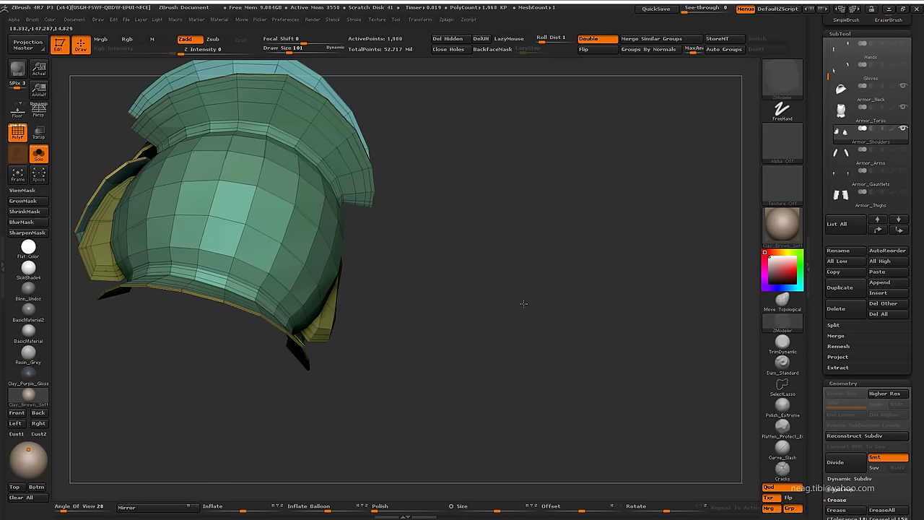
pyautogui.moveTo(522, 305)
pyautogui.mouseDown()
pyautogui.moveTo(588, 289)
pyautogui.moveTo(565, 291)
pyautogui.moveTo(585, 202)
pyautogui.moveTo(569, 135)
pyautogui.moveTo(554, 186)
pyautogui.moveTo(535, 200)
pyautogui.moveTo(551, 252)
pyautogui.mouseUp()
# Subdivide the isolated shoulder pads smoothly and inspect one pad up close
pyautogui.press('p')
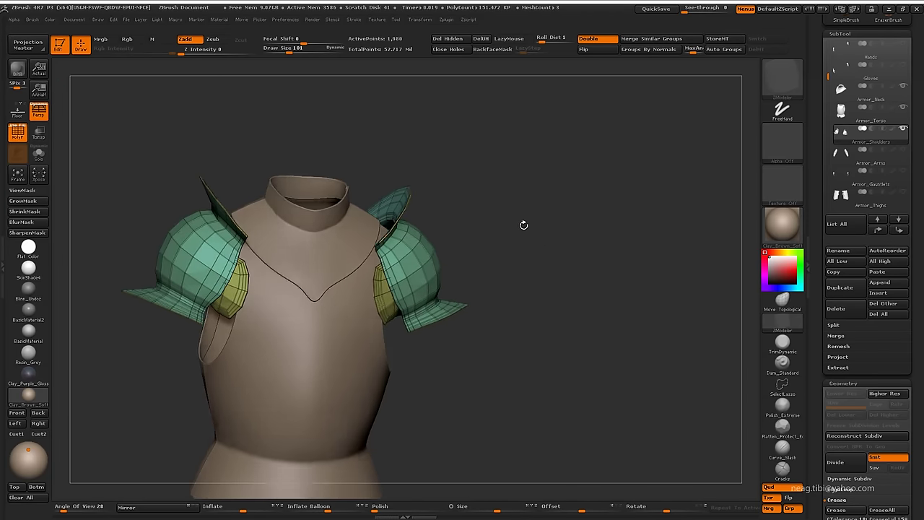
pyautogui.hotkey('shift', 'alt', 's')
pyautogui.moveTo(537, 218)
pyautogui.mouseDown()
pyautogui.moveTo(599, 234)
pyautogui.moveTo(606, 209)
pyautogui.moveTo(582, 204)
pyautogui.moveTo(458, 253)
pyautogui.moveTo(438, 239)
pyautogui.mouseUp()
pyautogui.hotkey('ctrl', 'd')
pyautogui.hotkey('ctrl', 'd')
pyautogui.hotkey('ctrl', 'd')
pyautogui.press('w')
pyautogui.hotkey('shift', 'f')
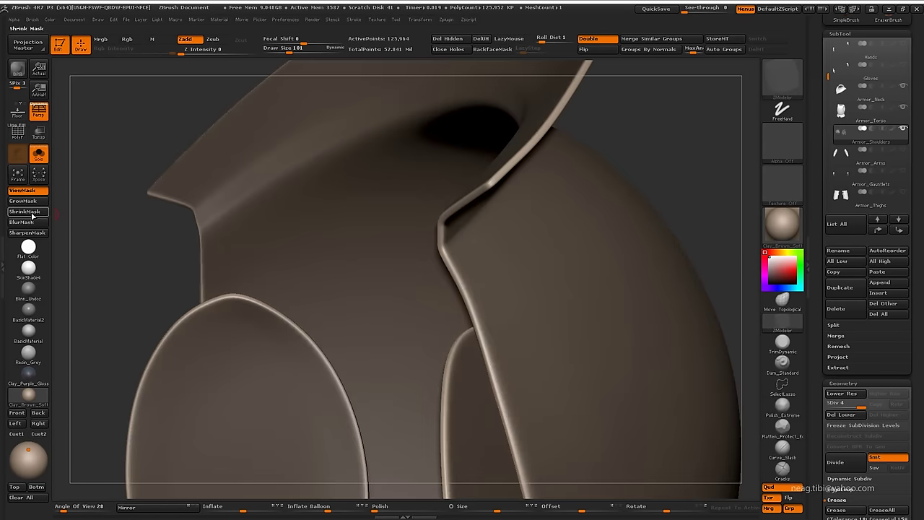
pyautogui.moveTo(119, 267); pyautogui.dragTo(112, 261)
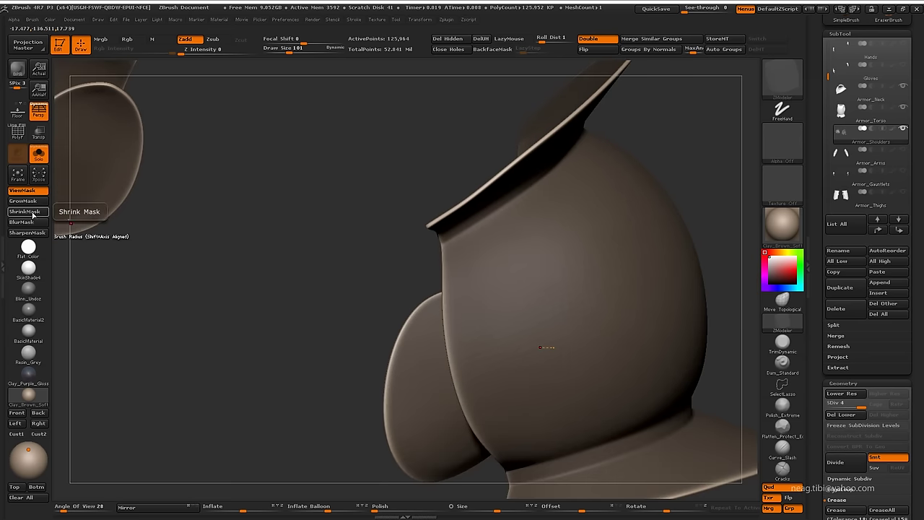
pyautogui.click(35, 193)
pyautogui.moveTo(159, 209)
pyautogui.mouseDown()
pyautogui.moveTo(291, 212)
pyautogui.moveTo(332, 506)
pyautogui.mouseUp()
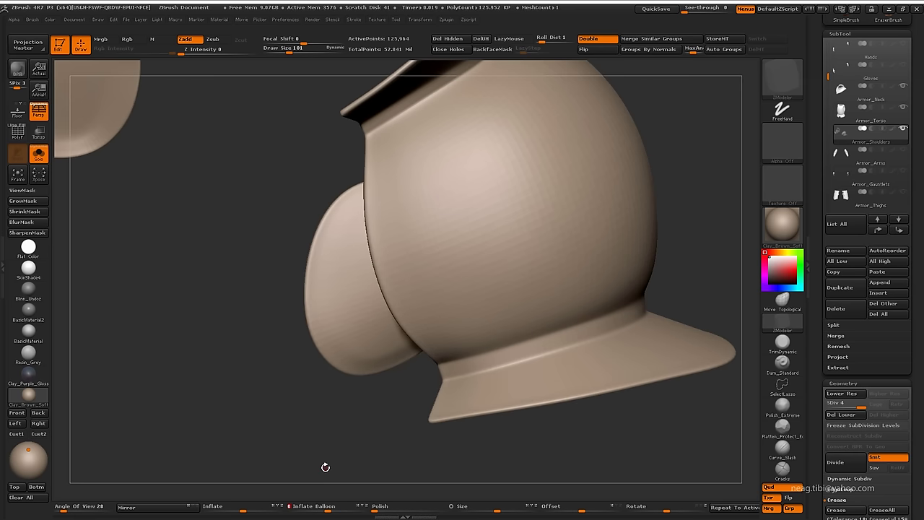
pyautogui.moveTo(264, 296)
pyautogui.mouseDown()
pyautogui.moveTo(433, 216)
pyautogui.moveTo(561, 115)
pyautogui.moveTo(603, 99)
pyautogui.moveTo(592, 101)
pyautogui.mouseUp()
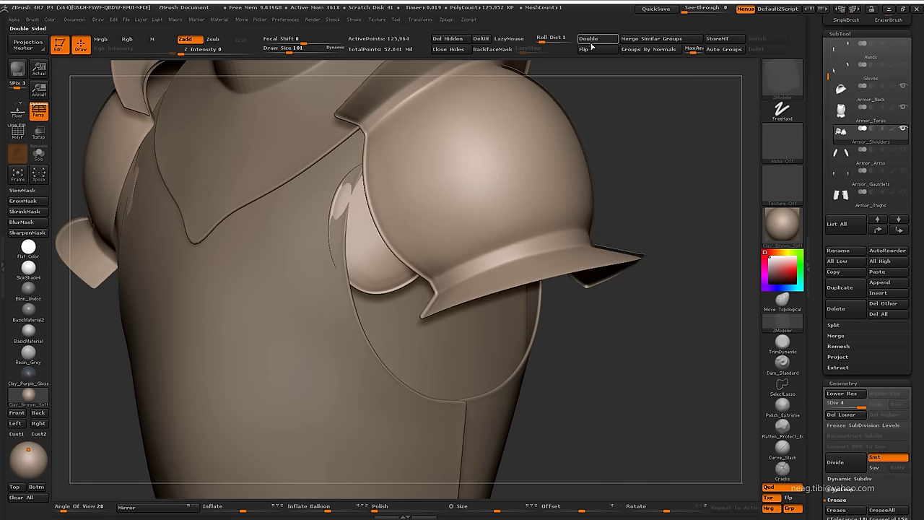
# Turn double-sided display off and frame the isolated pauldrons from the front with polygroup wireframe
pyautogui.click(588, 38)
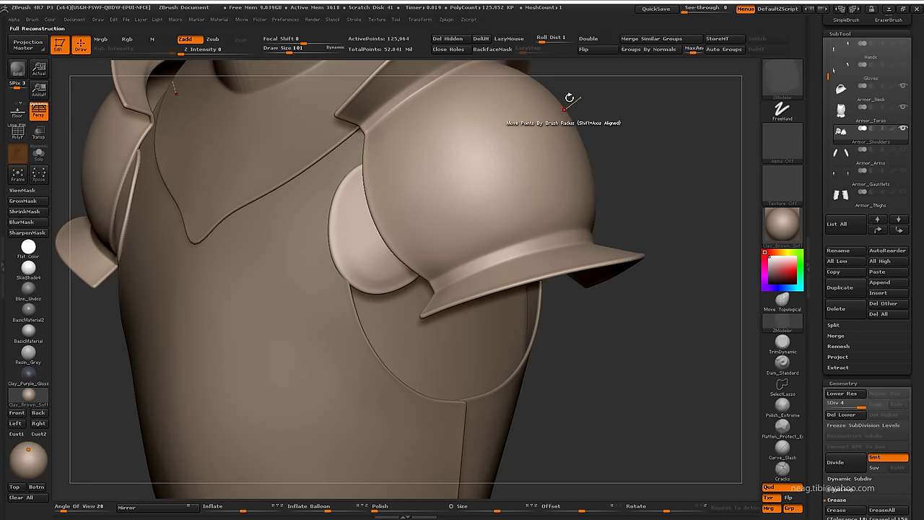
pyautogui.press('f')
pyautogui.hotkey('ctrl', 'shift', 's')
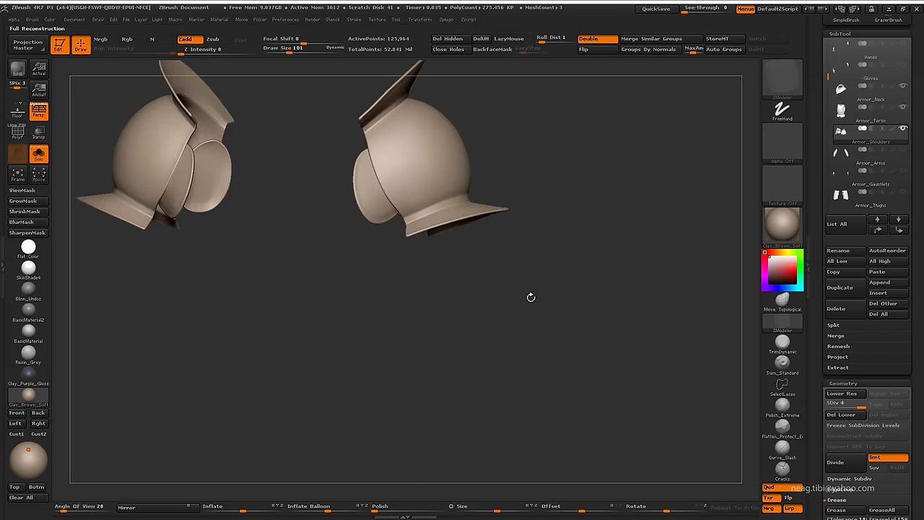
pyautogui.hotkey('shift', 'f')
pyautogui.press('f')
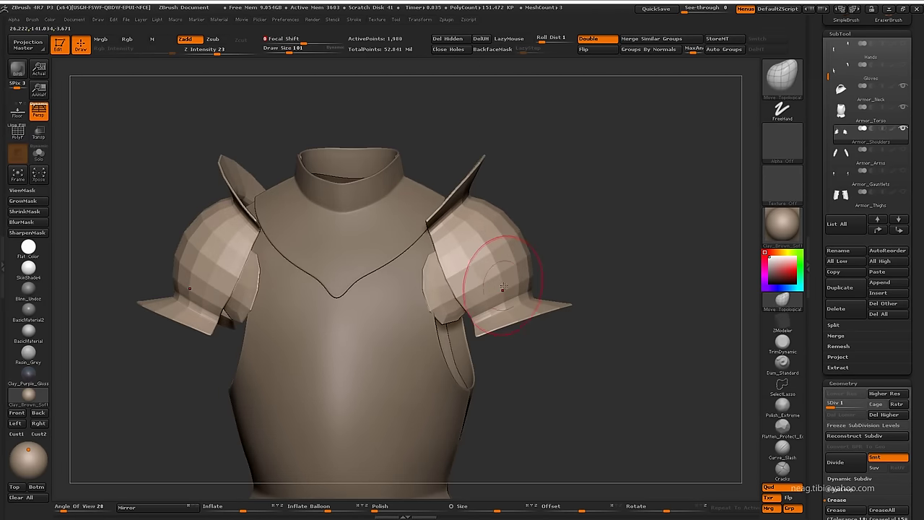
# Isolate and unhide the right pauldron's strap polygroup to inspect it
pyautogui.moveTo(413, 311)
pyautogui.mouseDown()
pyautogui.moveTo(447, 336)
pyautogui.moveTo(478, 252)
pyautogui.moveTo(464, 268)
pyautogui.moveTo(426, 267)
pyautogui.moveTo(481, 260)
pyautogui.mouseUp()
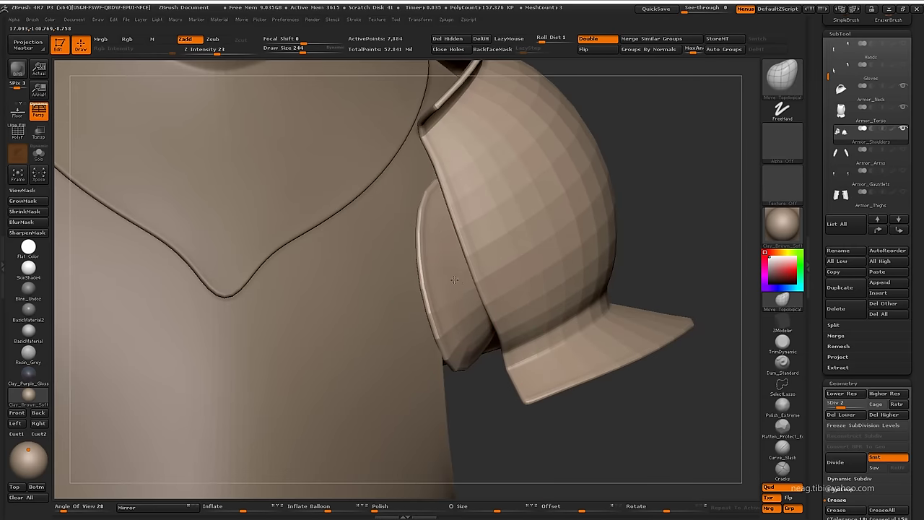
pyautogui.moveTo(449, 298); pyautogui.dragTo(453, 355)
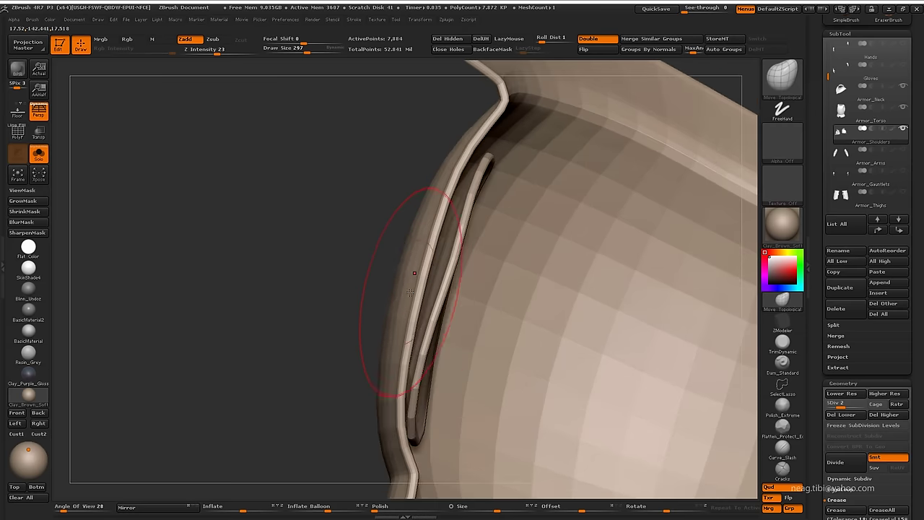
pyautogui.keyDown('ctrl'); pyautogui.keyDown('shift'); pyautogui.click(420, 292); pyautogui.keyUp('shift'); pyautogui.keyUp('ctrl')
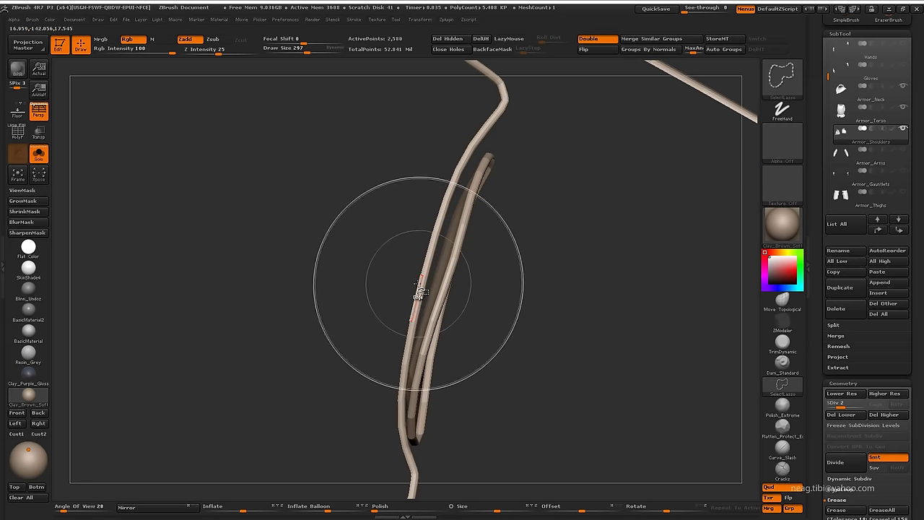
pyautogui.keyDown('ctrl'); pyautogui.keyDown('shift'); pyautogui.click(320, 296); pyautogui.keyUp('shift'); pyautogui.keyUp('ctrl')
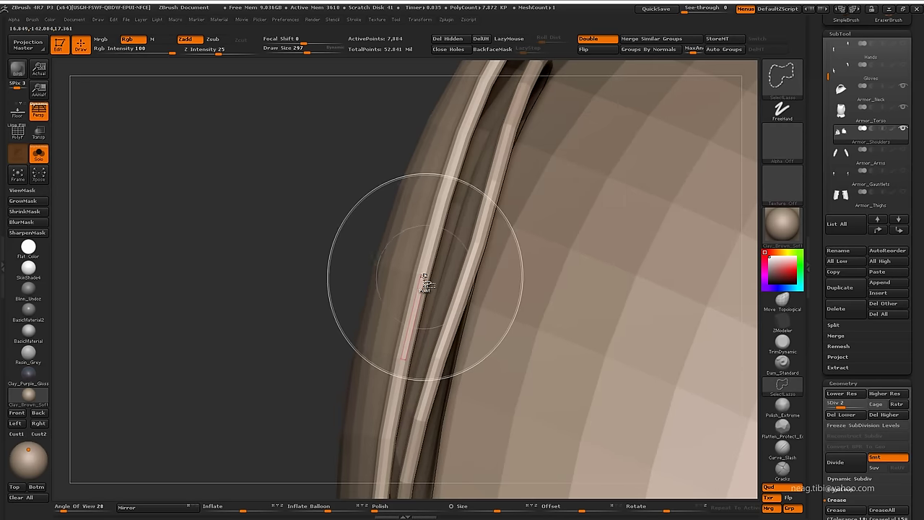
pyautogui.keyDown('ctrl'); pyautogui.keyDown('shift'); pyautogui.click(425, 282); pyautogui.keyUp('shift'); pyautogui.keyUp('ctrl')
pyautogui.keyDown('ctrl'); pyautogui.keyDown('shift'); pyautogui.click(265, 294); pyautogui.keyUp('shift'); pyautogui.keyUp('ctrl')
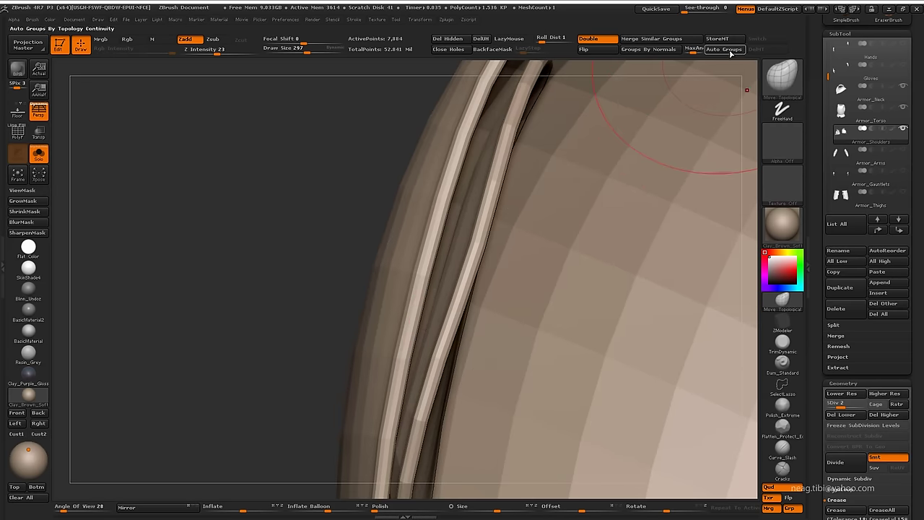
pyautogui.keyDown('ctrl'); pyautogui.keyDown('shift'); pyautogui.click(419, 193); pyautogui.keyUp('shift'); pyautogui.keyUp('ctrl')
# Inspect the pauldron shell from several angles, then turn Solo off to show the torso
pyautogui.moveTo(392, 278); pyautogui.dragTo(367, 250)
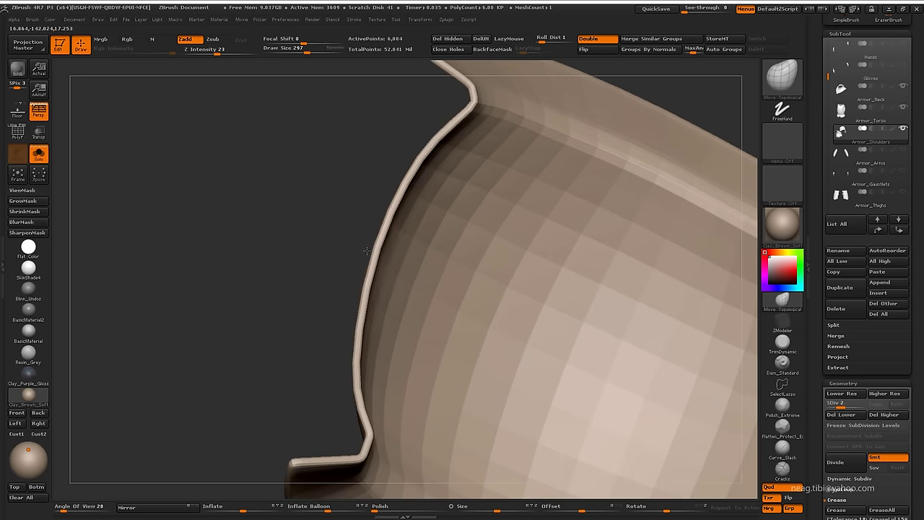
pyautogui.moveTo(361, 288)
pyautogui.mouseDown()
pyautogui.moveTo(446, 210)
pyautogui.moveTo(299, 238)
pyautogui.mouseUp()
pyautogui.moveTo(299, 216); pyautogui.dragTo(278, 218, button='right')
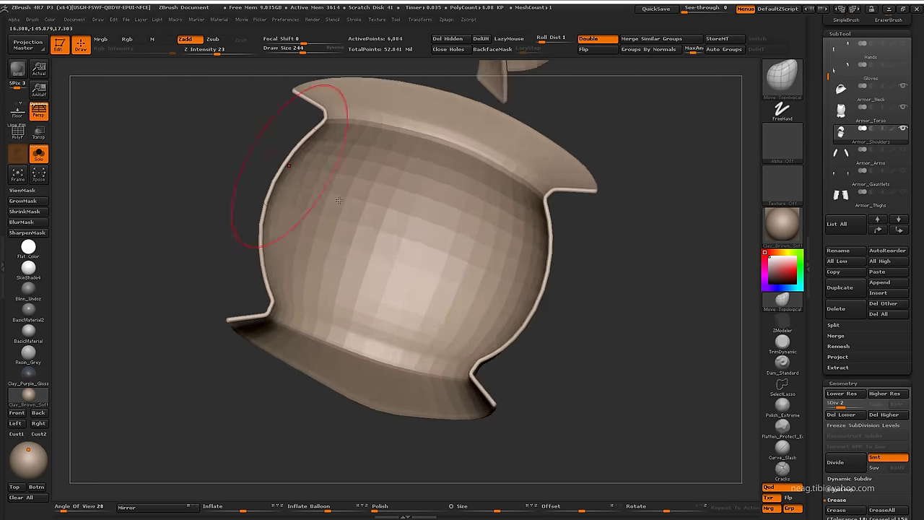
pyautogui.moveTo(305, 153)
pyautogui.mouseDown()
pyautogui.moveTo(486, 311)
pyautogui.moveTo(536, 315)
pyautogui.moveTo(461, 319)
pyautogui.mouseUp()
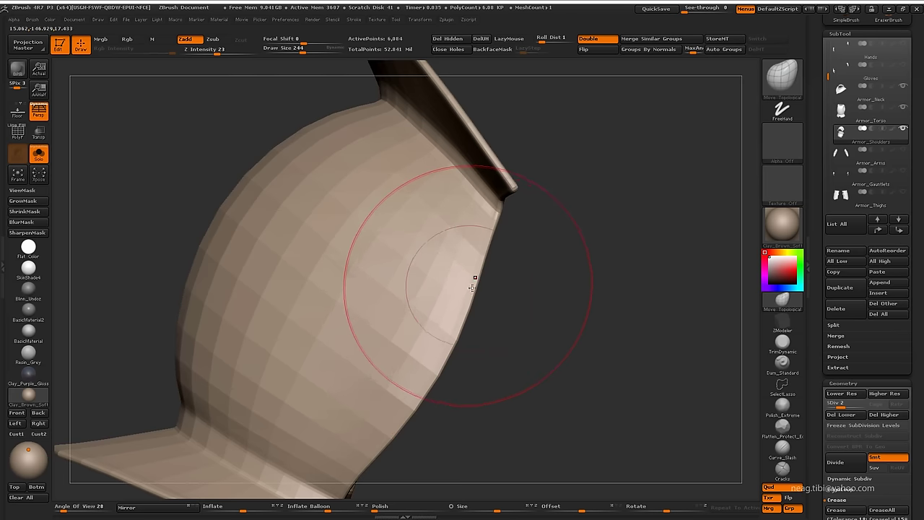
pyautogui.press('f')
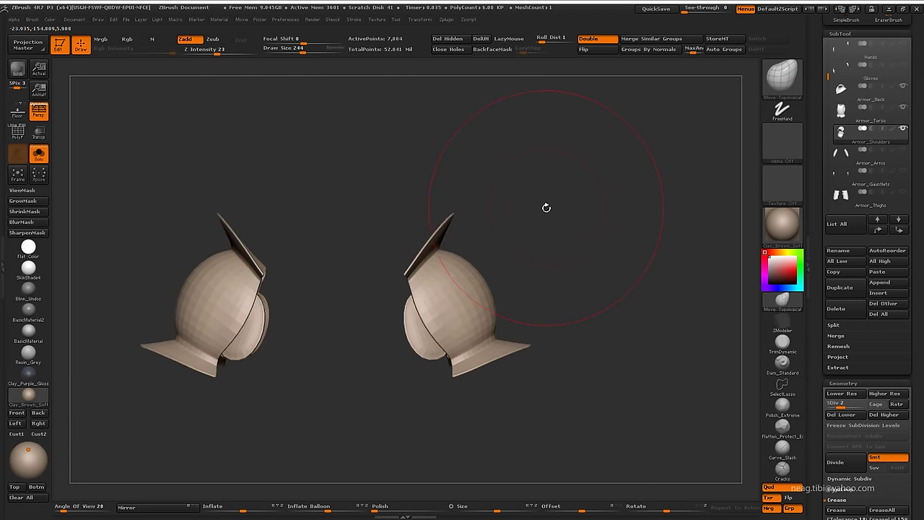
pyautogui.moveTo(546, 207)
pyautogui.mouseDown()
pyautogui.moveTo(576, 212)
pyautogui.moveTo(582, 224)
pyautogui.moveTo(571, 210)
pyautogui.moveTo(653, 198)
pyautogui.mouseUp()
pyautogui.hotkey('shift', 'ctrl', 's')
# Select Armor_Arms and solo it with polygroup colours and double-sided display on
pyautogui.hotkey('alt', 'Down')
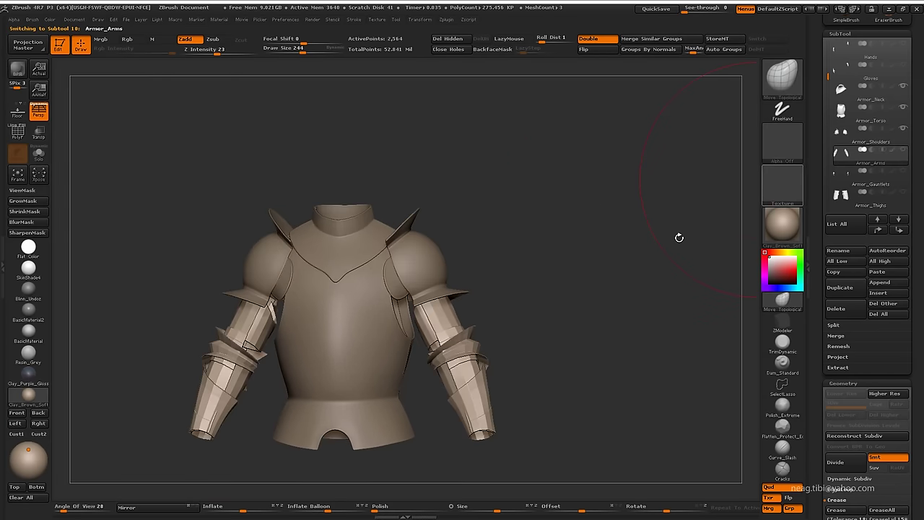
pyautogui.moveTo(679, 237); pyautogui.dragTo(583, 264)
pyautogui.press('space')
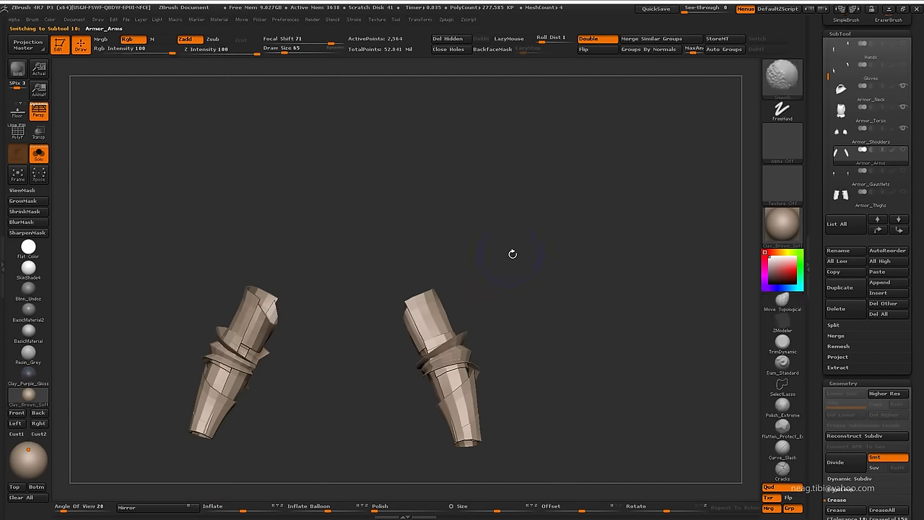
pyautogui.hotkey('shift', 'f')
pyautogui.moveTo(512, 252)
pyautogui.mouseDown()
pyautogui.moveTo(594, 365)
pyautogui.moveTo(625, 226)
pyautogui.moveTo(567, 278)
pyautogui.moveTo(601, 235)
pyautogui.moveTo(574, 221)
pyautogui.mouseUp()
pyautogui.press('b')
pyautogui.press('z')
pyautogui.press('m')
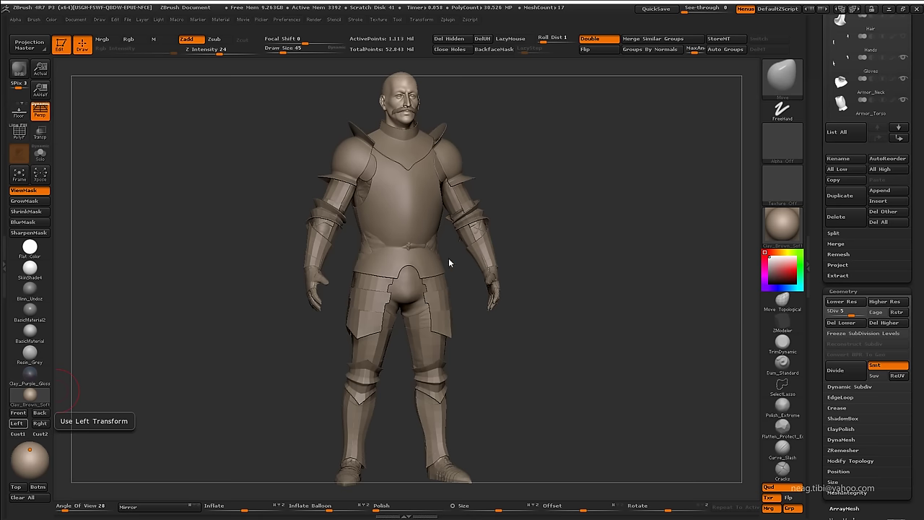
pyautogui.keyDown('alt'); pyautogui.click(483, 245); pyautogui.keyUp('alt')
pyautogui.hotkey('shift', 's')
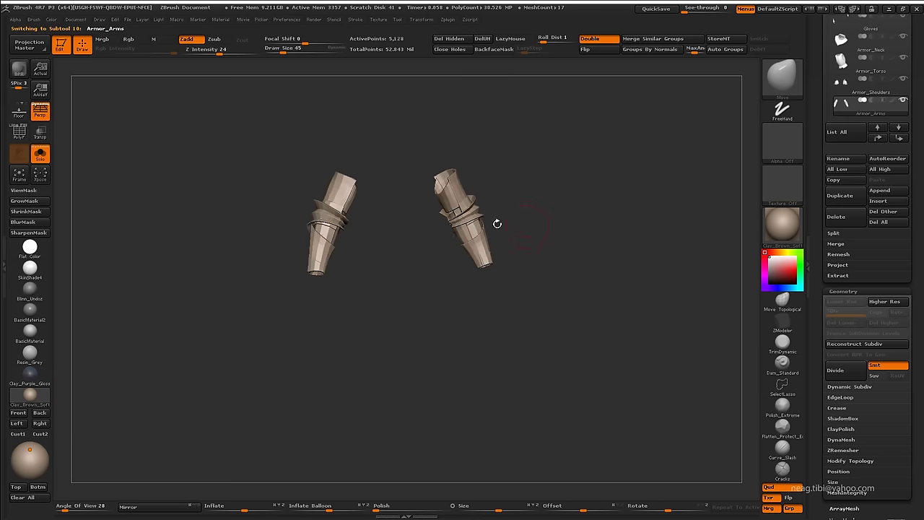
pyautogui.moveTo(496, 221)
pyautogui.keyDown('alt'); pyautogui.mouseDown()
pyautogui.moveTo(425, 231)
pyautogui.moveTo(602, 43)
pyautogui.mouseUp(); pyautogui.keyUp('alt')
pyautogui.hotkey('shift', 'f')
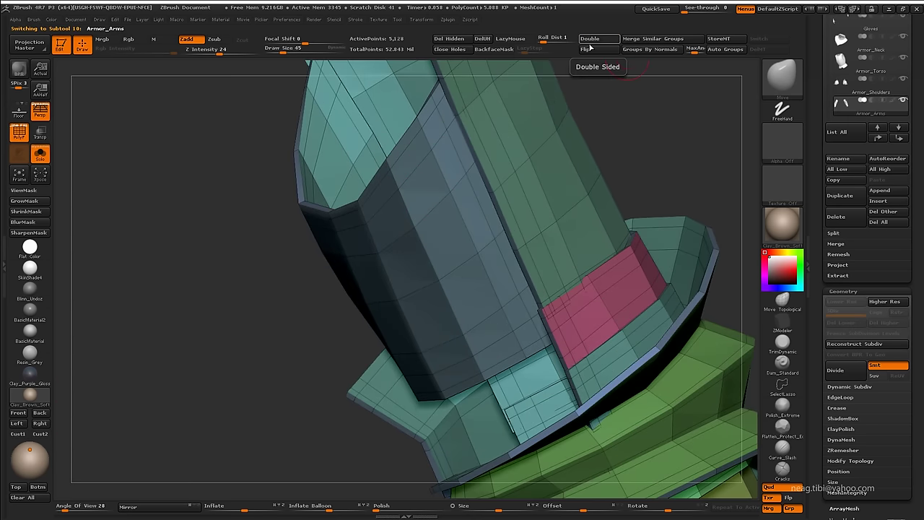
pyautogui.click(590, 39)
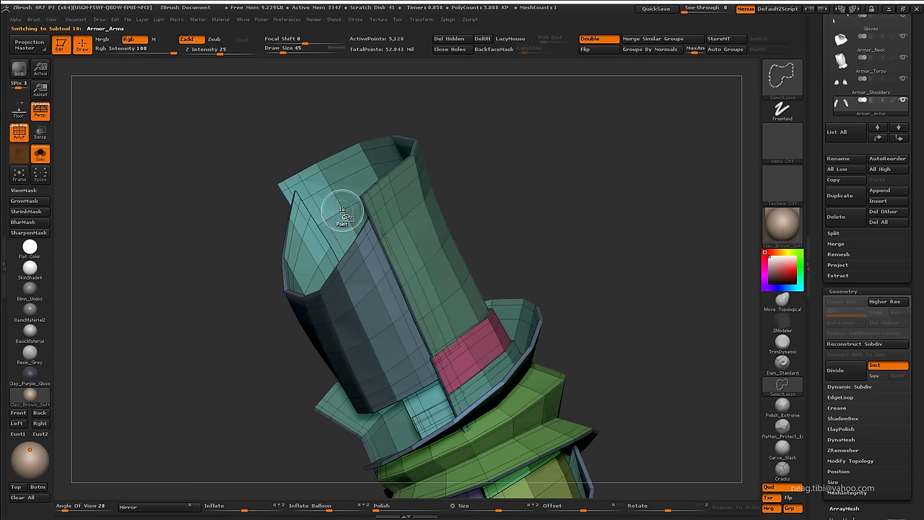
# Show only the arm's teal polygroup for inspection, then unhide all groups
pyautogui.keyDown('ctrl'); pyautogui.keyDown('shift'); pyautogui.click(342, 211); pyautogui.keyUp('shift'); pyautogui.keyUp('ctrl')
pyautogui.moveTo(504, 178); pyautogui.dragTo(525, 140)
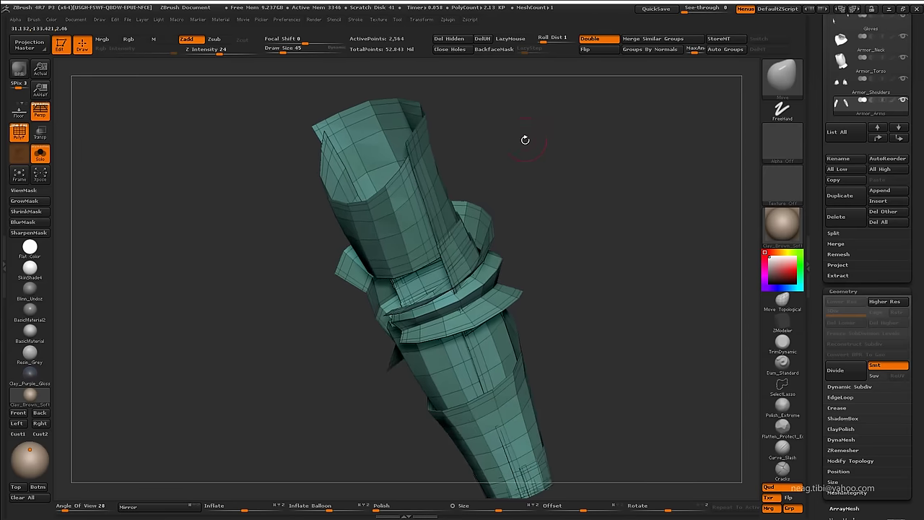
pyautogui.click(810, 226)
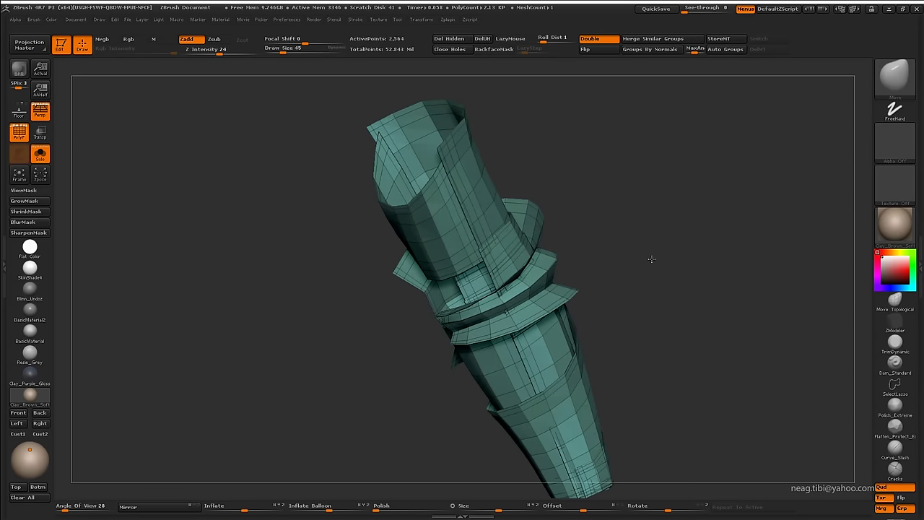
pyautogui.moveTo(564, 255); pyautogui.dragTo(489, 165)
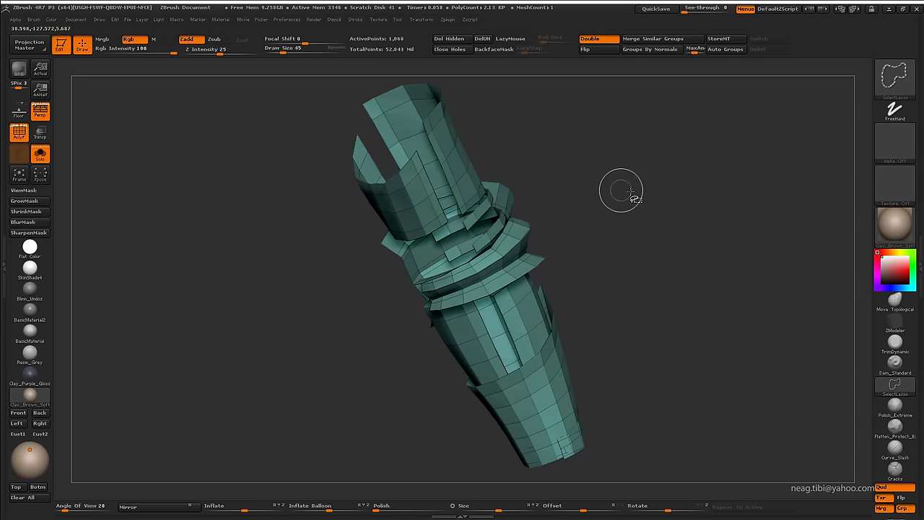
pyautogui.keyDown('ctrl'); pyautogui.keyDown('shift'); pyautogui.click(601, 207); pyautogui.keyUp('shift'); pyautogui.keyUp('ctrl')
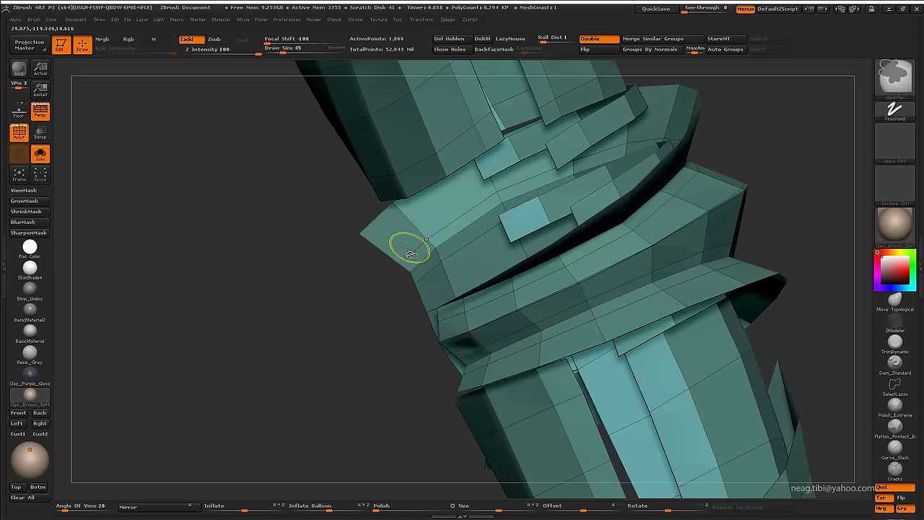
# Hide several polygon loops on the arm plate one by one, then unhide everything
pyautogui.keyDown('ctrl'); pyautogui.keyDown('shift'); pyautogui.click(408, 268); pyautogui.keyUp('shift'); pyautogui.keyUp('ctrl')
pyautogui.keyDown('ctrl'); pyautogui.keyDown('shift'); pyautogui.click(414, 280); pyautogui.keyUp('shift'); pyautogui.keyUp('ctrl')
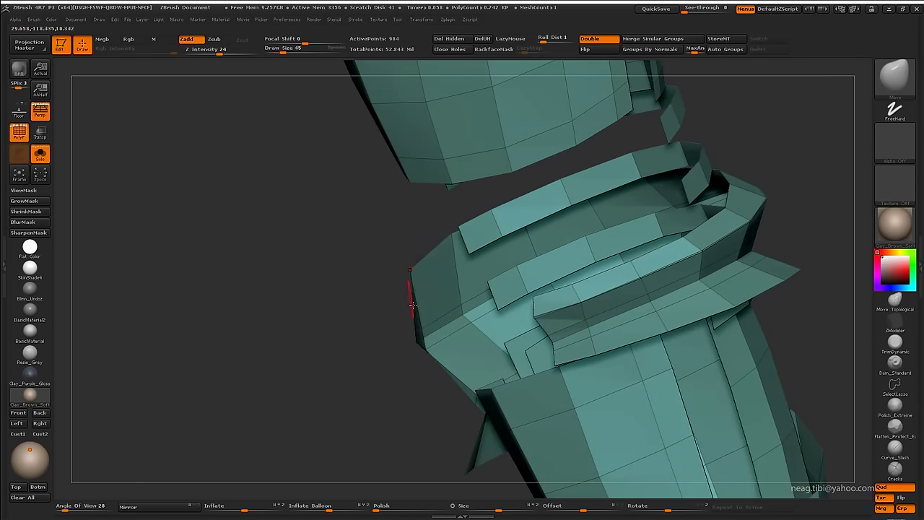
pyautogui.keyDown('ctrl'); pyautogui.keyDown('shift'); pyautogui.click(458, 289); pyautogui.keyUp('shift'); pyautogui.keyUp('ctrl')
pyautogui.keyDown('ctrl'); pyautogui.keyDown('shift'); pyautogui.click(478, 336); pyautogui.keyUp('shift'); pyautogui.keyUp('ctrl')
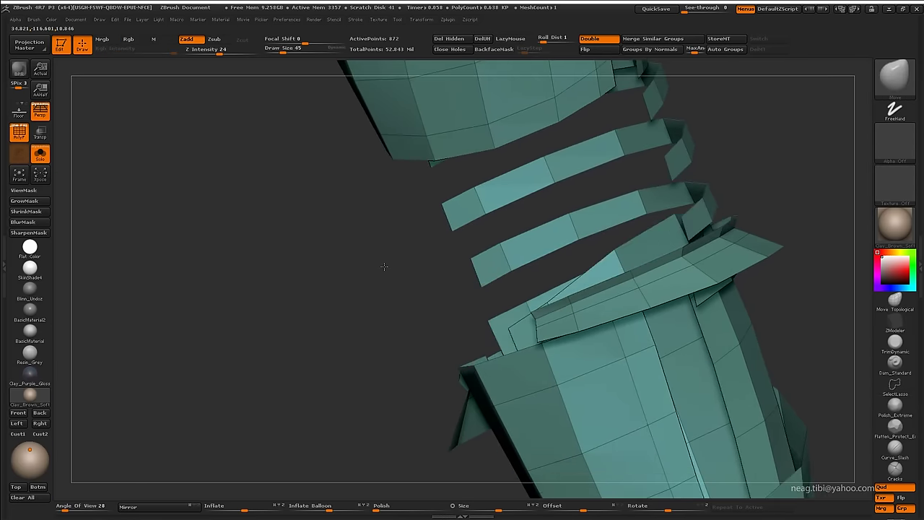
pyautogui.moveTo(386, 264)
pyautogui.mouseDown()
pyautogui.moveTo(419, 266)
pyautogui.moveTo(412, 318)
pyautogui.mouseUp()
pyautogui.keyDown('ctrl'); pyautogui.keyDown('shift'); pyautogui.click(412, 318); pyautogui.keyUp('shift'); pyautogui.keyUp('ctrl')
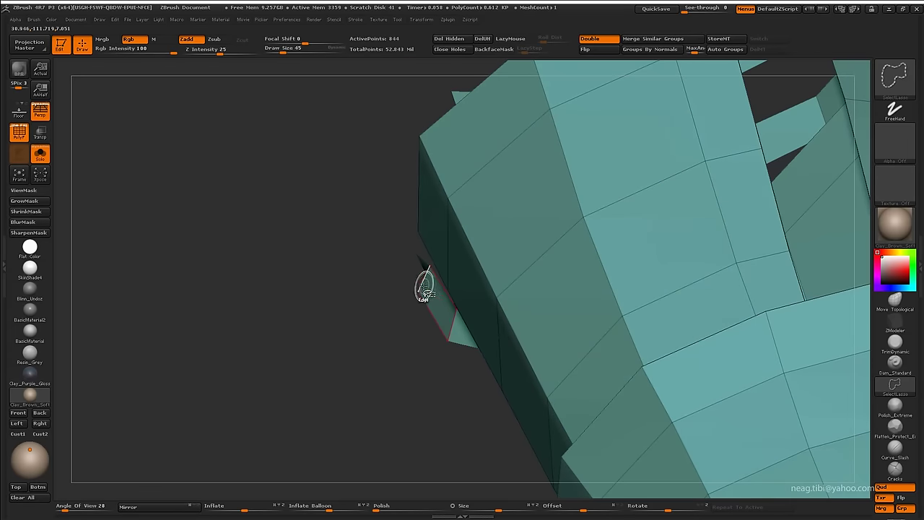
pyautogui.keyDown('ctrl'); pyautogui.keyDown('shift'); pyautogui.click(424, 265); pyautogui.keyUp('shift'); pyautogui.keyUp('ctrl')
pyautogui.moveTo(347, 285)
pyautogui.mouseDown()
pyautogui.moveTo(334, 243)
pyautogui.moveTo(422, 409)
pyautogui.moveTo(342, 294)
pyautogui.mouseUp()
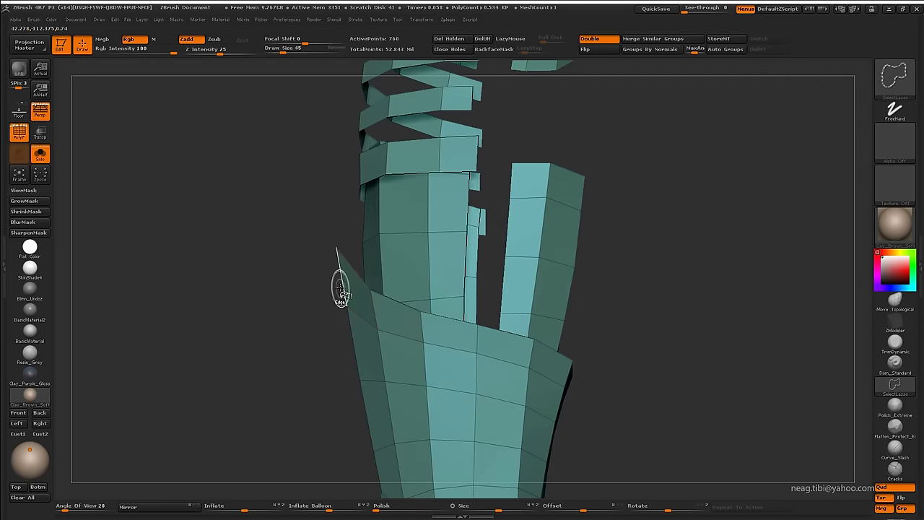
pyautogui.keyDown('ctrl'); pyautogui.keyDown('shift'); pyautogui.click(360, 404); pyautogui.keyUp('shift'); pyautogui.keyUp('ctrl')
pyautogui.moveTo(360, 405)
pyautogui.mouseDown()
pyautogui.moveTo(304, 323)
pyautogui.moveTo(285, 331)
pyautogui.moveTo(479, 323)
pyautogui.moveTo(429, 316)
pyautogui.moveTo(537, 255)
pyautogui.moveTo(524, 262)
pyautogui.moveTo(501, 216)
pyautogui.moveTo(508, 280)
pyautogui.moveTo(516, 255)
pyautogui.moveTo(390, 255)
pyautogui.moveTo(347, 282)
pyautogui.moveTo(353, 392)
pyautogui.mouseUp()
pyautogui.keyDown('ctrl'); pyautogui.keyDown('shift'); pyautogui.click(278, 345); pyautogui.keyUp('shift'); pyautogui.keyUp('ctrl')
# Re-hide the flange loops, unhide the whole arm, and isolate the inner arm piece upright
pyautogui.hotkey('shift', 'f')
pyautogui.hotkey('ctrl', 'z')
pyautogui.hotkey('shift', 'f')
pyautogui.keyDown('ctrl'); pyautogui.keyDown('shift'); pyautogui.click(515, 260); pyautogui.keyUp('shift'); pyautogui.keyUp('ctrl')
pyautogui.hotkey('shift', 'f')
pyautogui.keyDown('ctrl'); pyautogui.keyDown('shift'); pyautogui.click(409, 241); pyautogui.keyUp('shift'); pyautogui.keyUp('ctrl')
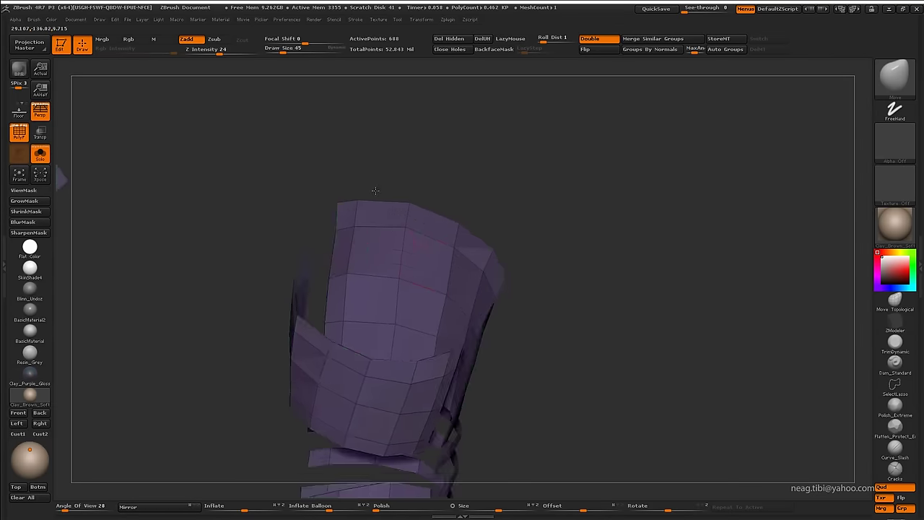
pyautogui.moveTo(409, 240)
pyautogui.mouseDown()
pyautogui.moveTo(515, 238)
pyautogui.moveTo(543, 186)
pyautogui.moveTo(552, 124)
pyautogui.moveTo(539, 223)
pyautogui.mouseUp()
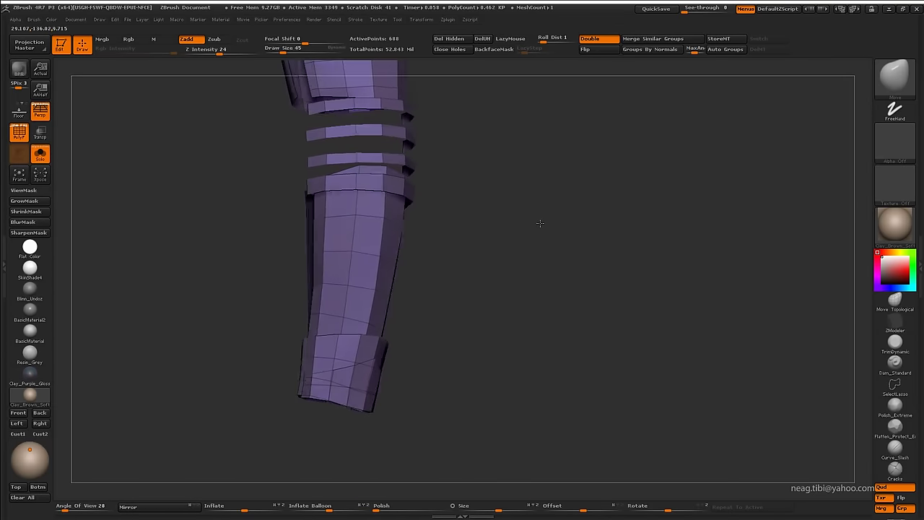
pyautogui.moveTo(505, 268); pyautogui.dragTo(538, 218)
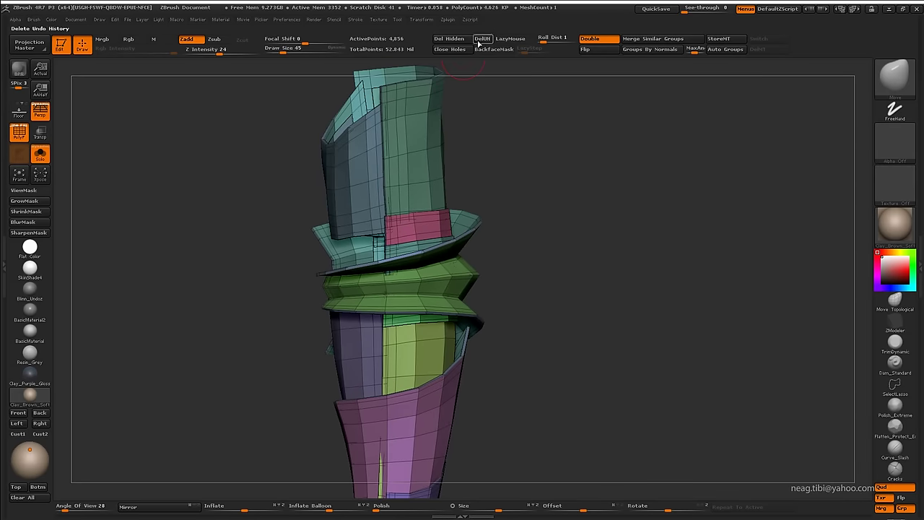
# Drop the arm armor to its lowest subdivision with the polygroup wireframe showing
pyautogui.click(919, 379)
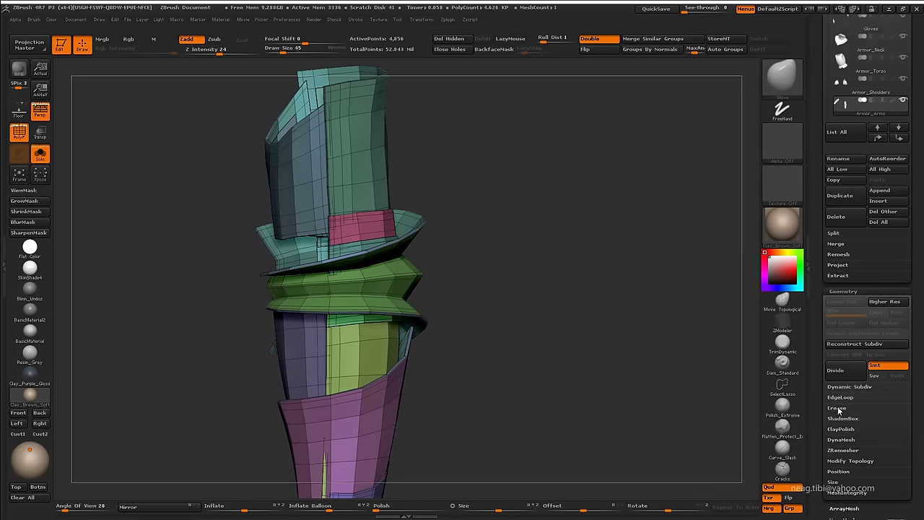
pyautogui.moveTo(538, 419); pyautogui.dragTo(579, 451)
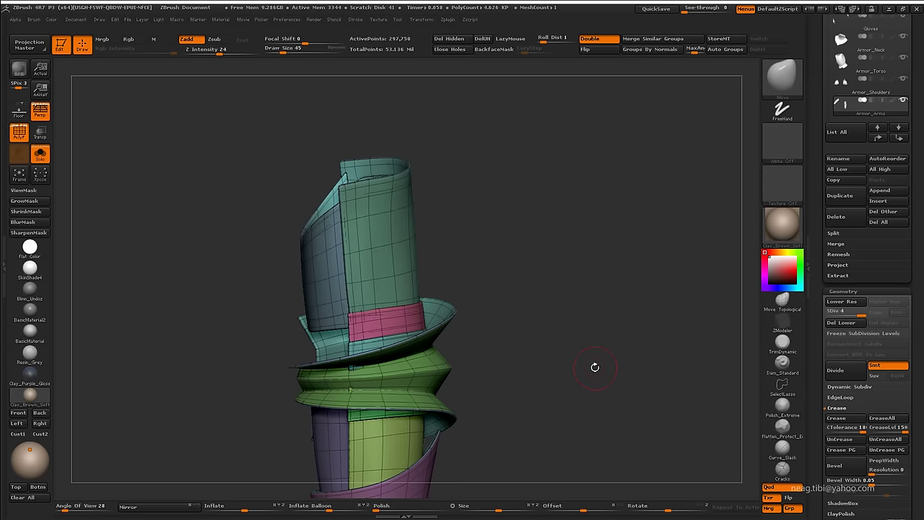
pyautogui.hotkey('shift', 'f')
pyautogui.moveTo(563, 344); pyautogui.dragTo(397, 304)
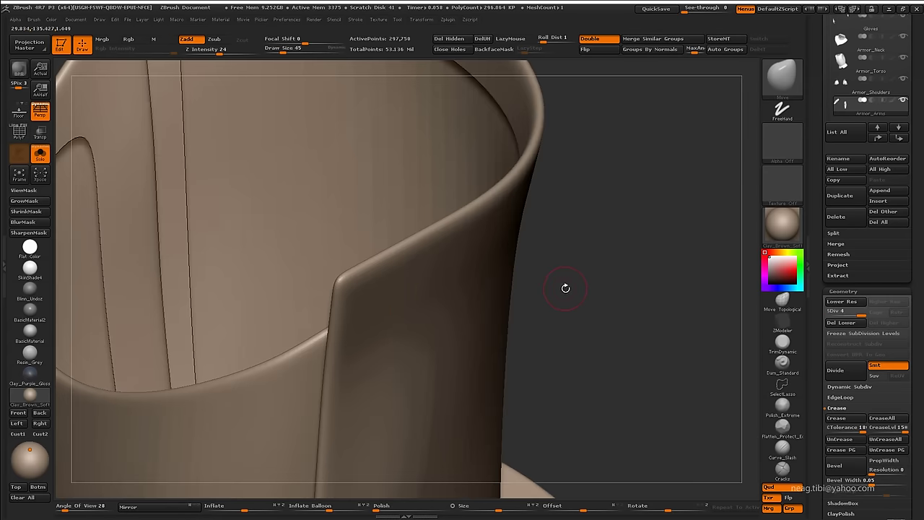
pyautogui.hotkey('shift', 'd')
pyautogui.hotkey('shift', 'd')
pyautogui.hotkey('shift', 'd')
pyautogui.hotkey('shift', 'f')
pyautogui.moveTo(573, 268)
pyautogui.keyDown('alt'); pyautogui.mouseDown()
pyautogui.moveTo(573, 249)
pyautogui.moveTo(568, 314)
pyautogui.mouseUp(); pyautogui.keyUp('alt')
# Set the ZModeler brush to Insert Multiple EdgeLoops
pyautogui.press('b')
pyautogui.press('z')
pyautogui.press('m')
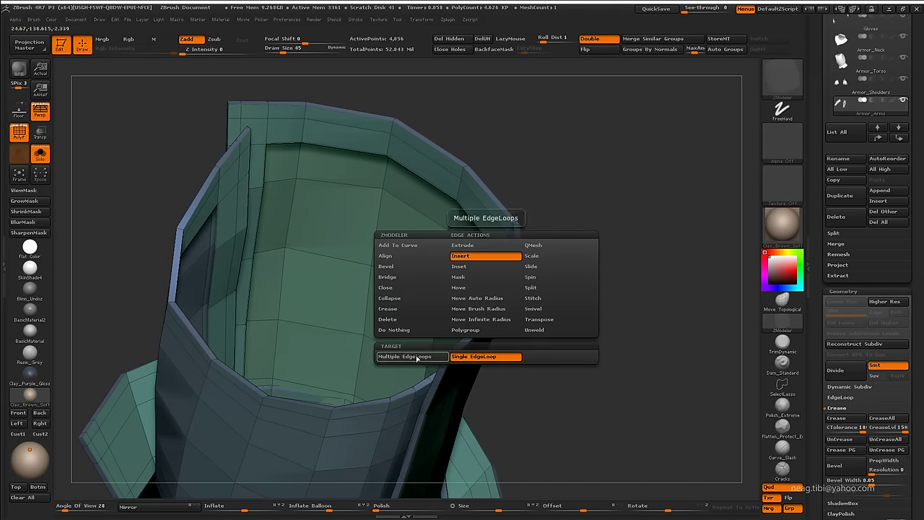
pyautogui.press('space')
pyautogui.click(332, 436)
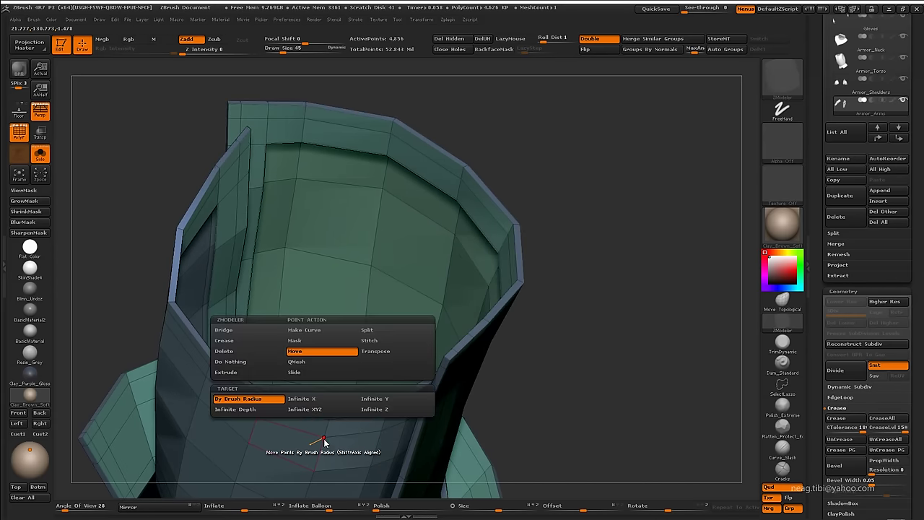
# Insert multiple edge loops along the arm armor ring rims
pyautogui.moveTo(404, 401); pyautogui.dragTo(444, 433)
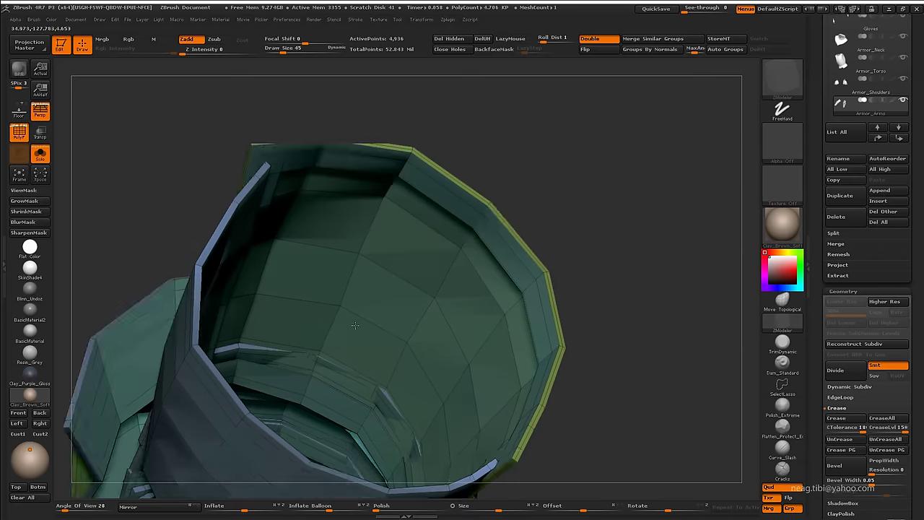
pyautogui.moveTo(422, 339)
pyautogui.mouseDown()
pyautogui.moveTo(335, 283)
pyautogui.moveTo(433, 388)
pyautogui.moveTo(351, 346)
pyautogui.mouseUp()
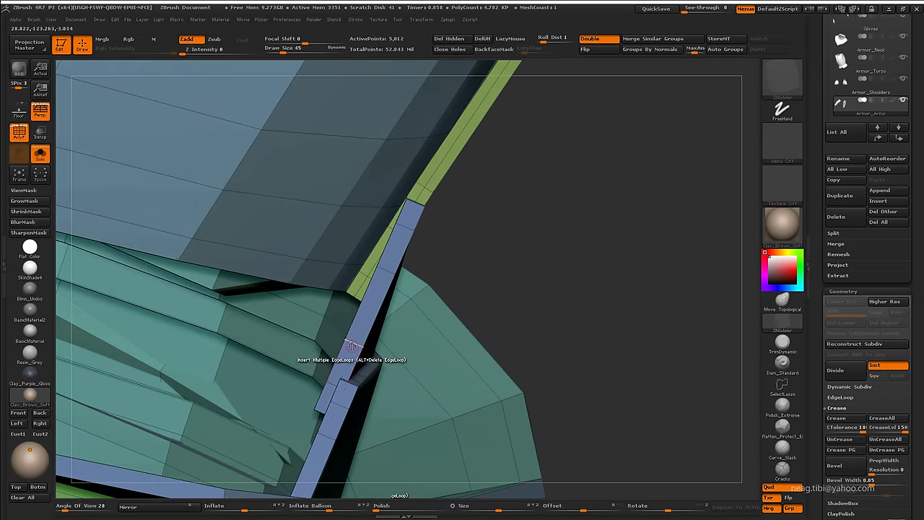
pyautogui.click(340, 407)
pyautogui.moveTo(340, 407)
pyautogui.mouseDown()
pyautogui.moveTo(346, 362)
pyautogui.moveTo(310, 306)
pyautogui.mouseUp()
pyautogui.moveTo(350, 347)
pyautogui.mouseDown()
pyautogui.moveTo(419, 320)
pyautogui.moveTo(439, 335)
pyautogui.moveTo(392, 267)
pyautogui.moveTo(419, 399)
pyautogui.mouseUp()
pyautogui.click(439, 334)
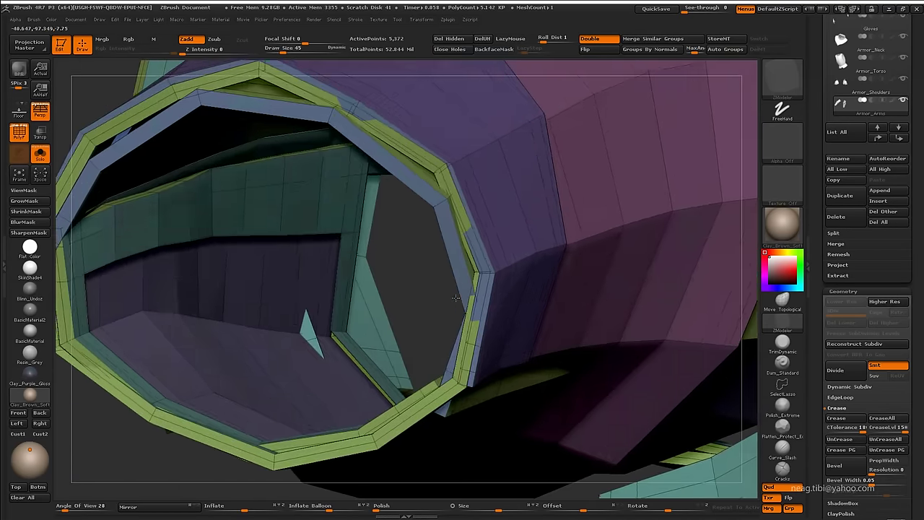
# Add edge loops on the plate near the seam, then isolate and frame the green strips
pyautogui.moveTo(413, 336)
pyautogui.mouseDown()
pyautogui.moveTo(359, 312)
pyautogui.moveTo(330, 239)
pyautogui.moveTo(436, 384)
pyautogui.mouseUp()
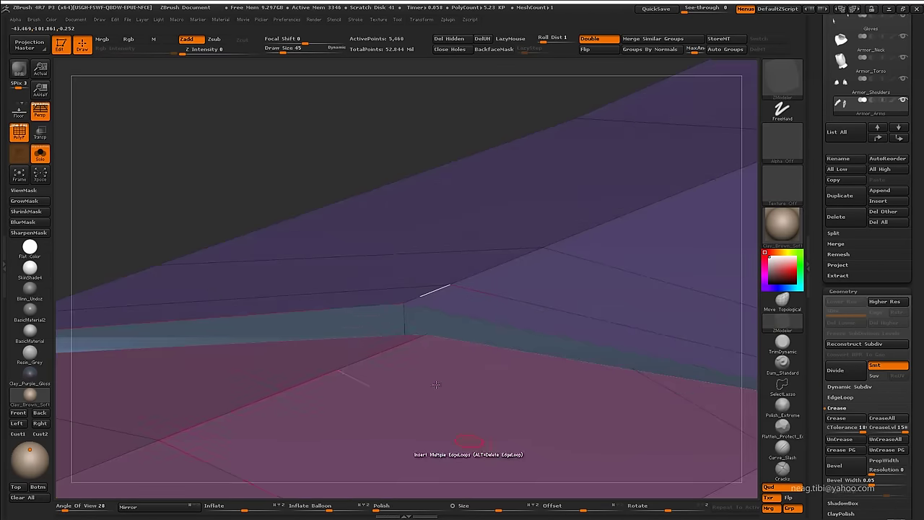
pyautogui.click(404, 319)
pyautogui.moveTo(404, 318)
pyautogui.mouseDown()
pyautogui.moveTo(347, 372)
pyautogui.moveTo(358, 306)
pyautogui.mouseUp()
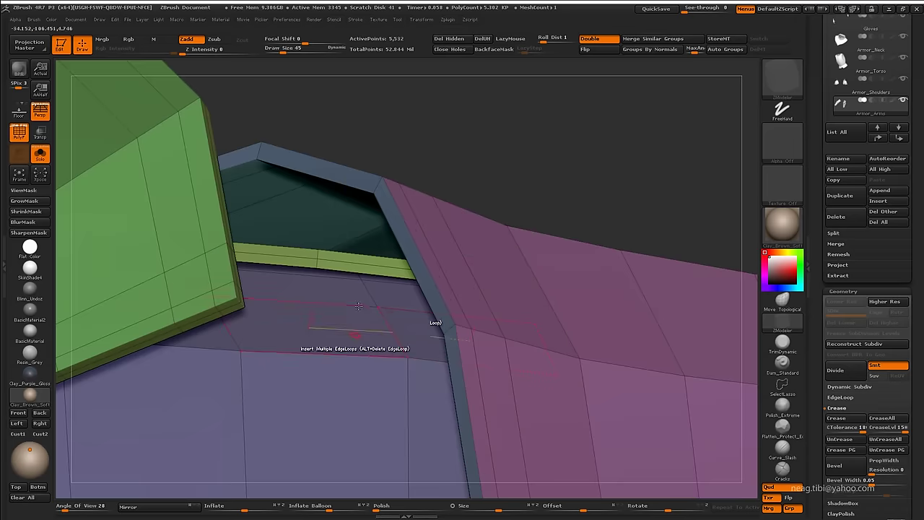
pyautogui.click(448, 331)
pyautogui.moveTo(449, 331)
pyautogui.mouseDown()
pyautogui.moveTo(336, 277)
pyautogui.moveTo(361, 294)
pyautogui.moveTo(364, 317)
pyautogui.moveTo(467, 339)
pyautogui.moveTo(383, 248)
pyautogui.moveTo(415, 238)
pyautogui.moveTo(340, 241)
pyautogui.moveTo(414, 318)
pyautogui.moveTo(349, 234)
pyautogui.moveTo(414, 363)
pyautogui.moveTo(378, 311)
pyautogui.mouseUp()
pyautogui.keyDown('ctrl'); pyautogui.keyDown('shift'); pyautogui.click(377, 311); pyautogui.keyUp('shift'); pyautogui.keyUp('ctrl')
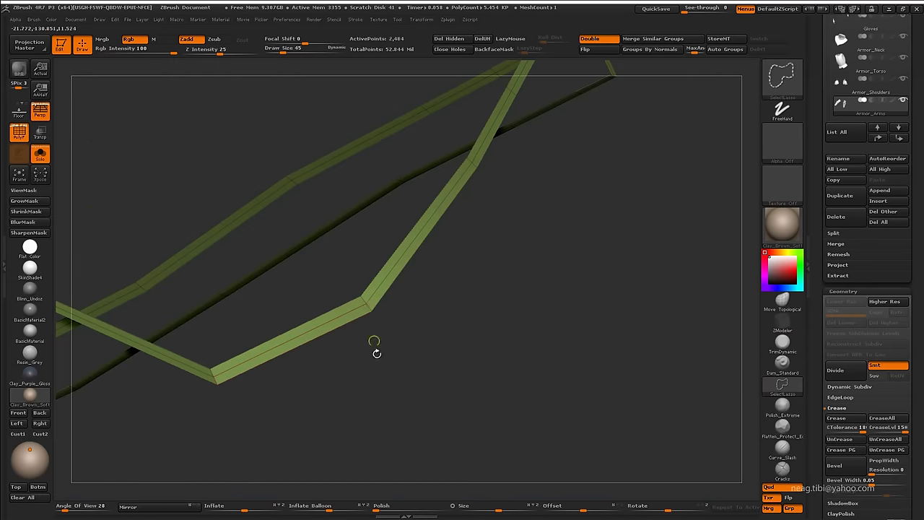
pyautogui.press('f')
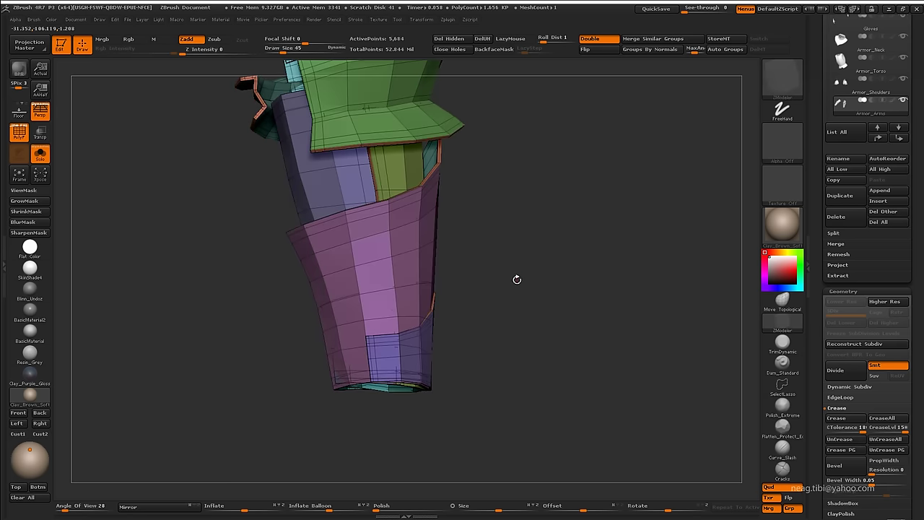
# Step the arm armor up to its smooth subdivided level and review it
pyautogui.moveTo(517, 336); pyautogui.dragTo(380, 372)
pyautogui.press('d')
pyautogui.press('d')
pyautogui.press('d')
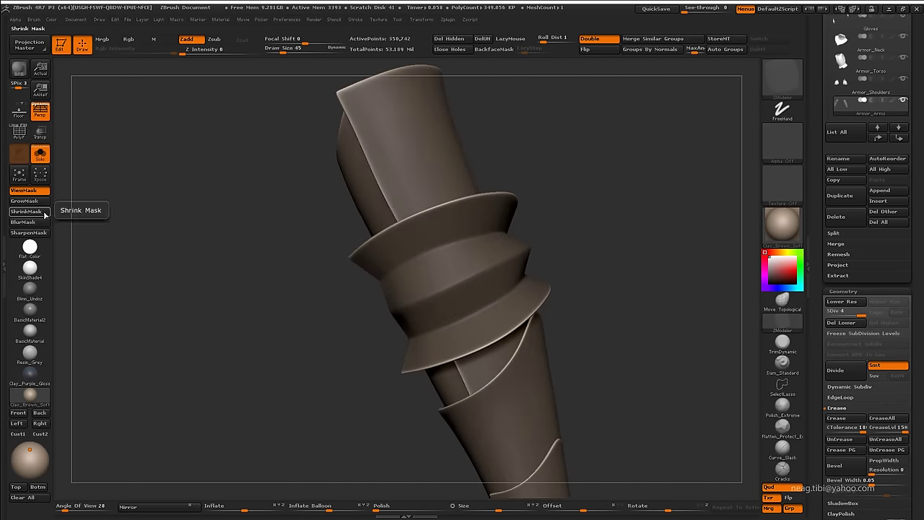
pyautogui.moveTo(188, 246)
pyautogui.mouseDown()
pyautogui.moveTo(219, 286)
pyautogui.moveTo(178, 353)
pyautogui.mouseUp()
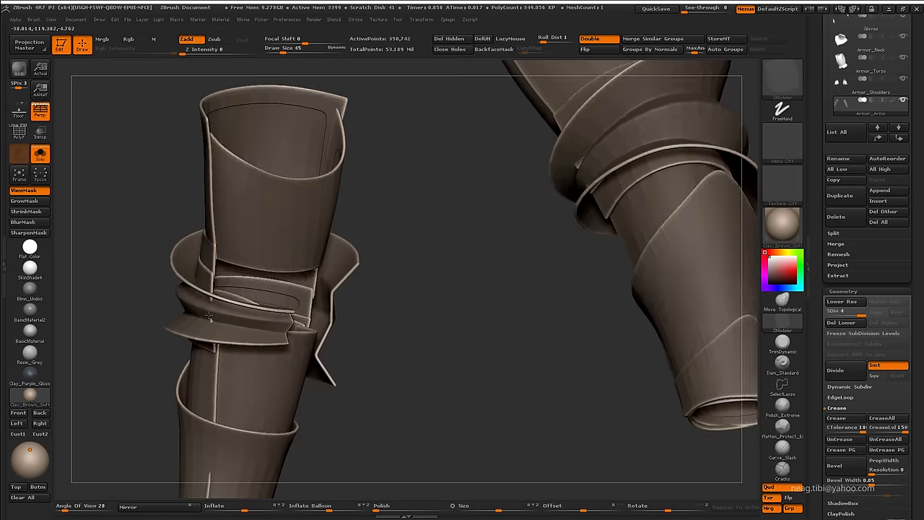
pyautogui.moveTo(262, 262); pyautogui.dragTo(252, 257)
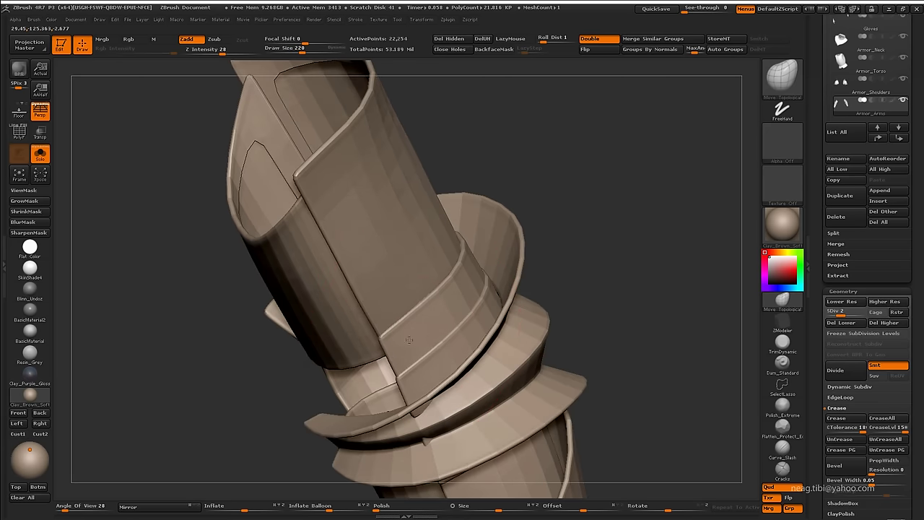
pyautogui.moveTo(409, 340)
pyautogui.mouseDown()
pyautogui.moveTo(424, 310)
pyautogui.moveTo(447, 333)
pyautogui.moveTo(474, 175)
pyautogui.moveTo(433, 206)
pyautogui.moveTo(491, 282)
pyautogui.moveTo(400, 293)
pyautogui.moveTo(419, 234)
pyautogui.moveTo(590, 275)
pyautogui.moveTo(428, 298)
pyautogui.moveTo(428, 307)
pyautogui.mouseUp()
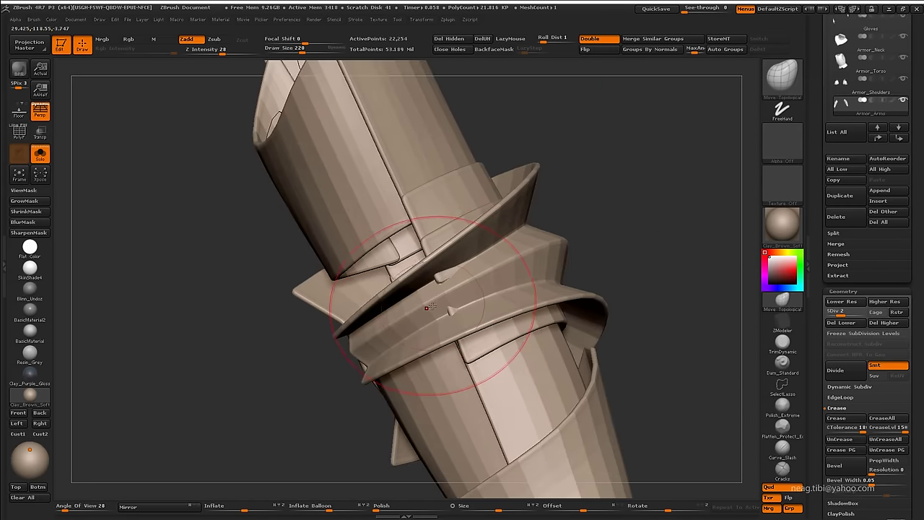
# Drop to the lowest subdivision, toggle PolyF, and frame the arm band
pyautogui.hotkey('shift', 'd')
pyautogui.hotkey('shift', 'f')
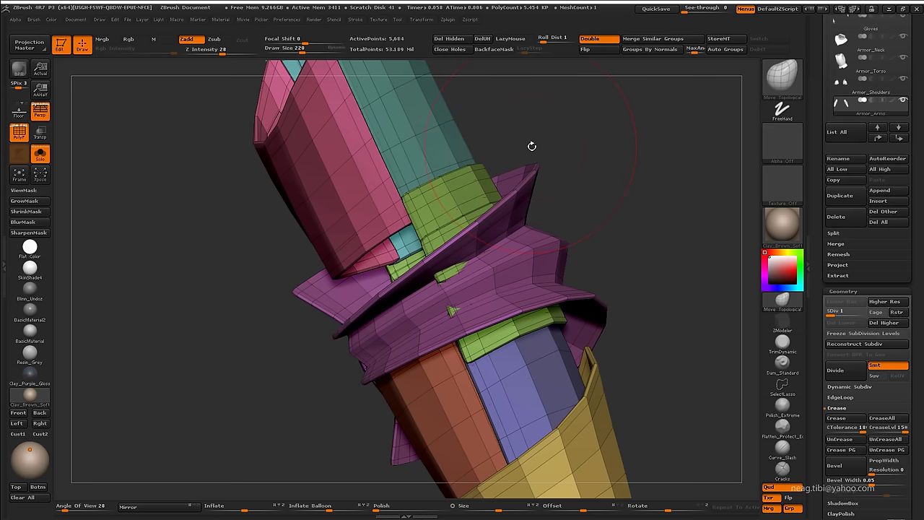
pyautogui.hotkey('shift', 'f')
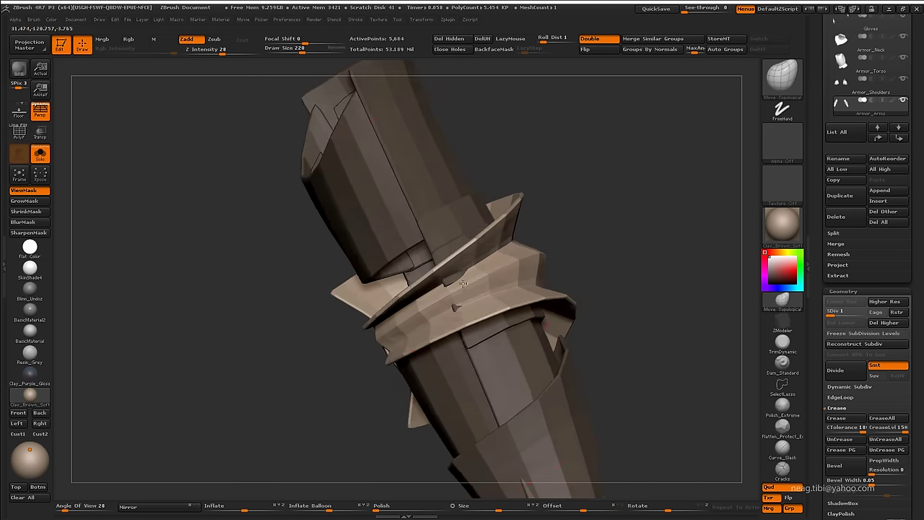
pyautogui.press('f')
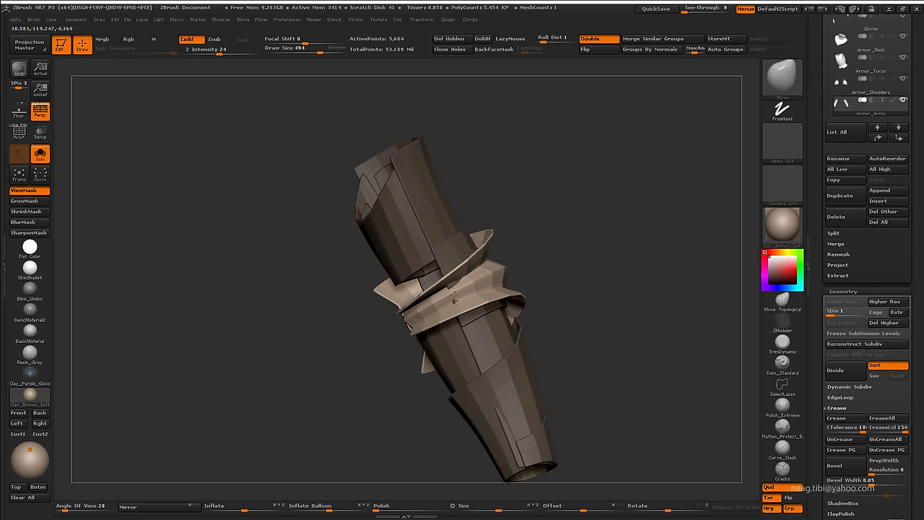
pyautogui.scroll(3, 453, 296)
pyautogui.moveTo(459, 291); pyautogui.dragTo(356, 282, button='right')
pyautogui.scroll(3, 447, 299)
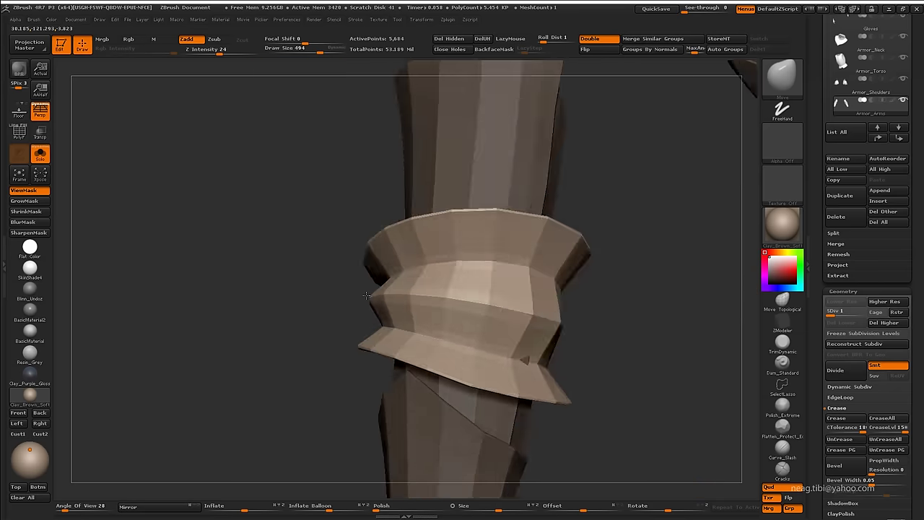
pyautogui.press('space')
pyautogui.scroll(-3, 358, 253)
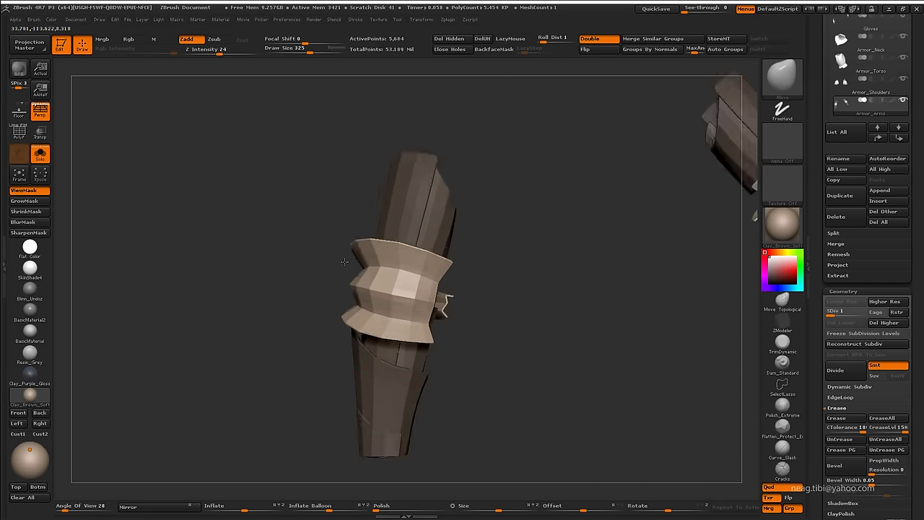
pyautogui.scroll(3, 359, 223)
# Step up one subdivision level and inspect the arm bands from several angles
pyautogui.press('d')
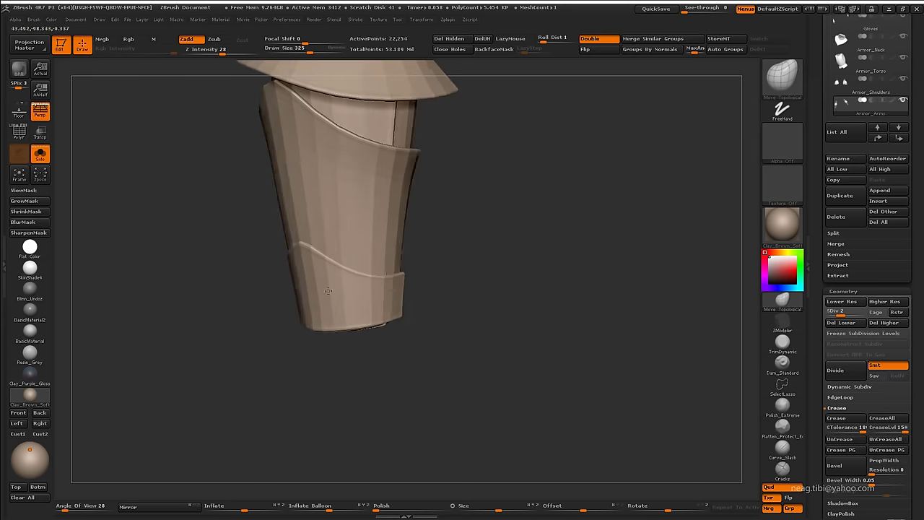
pyautogui.moveTo(346, 292); pyautogui.dragTo(282, 307, button='right')
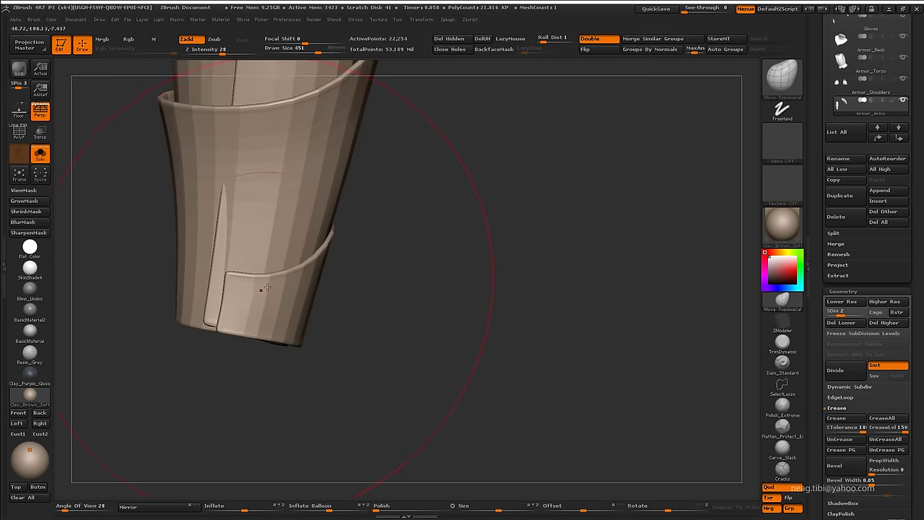
pyautogui.moveTo(266, 288)
pyautogui.mouseDown(button='right')
pyautogui.moveTo(321, 274)
pyautogui.moveTo(326, 282)
pyautogui.moveTo(314, 281)
pyautogui.mouseUp(button='right')
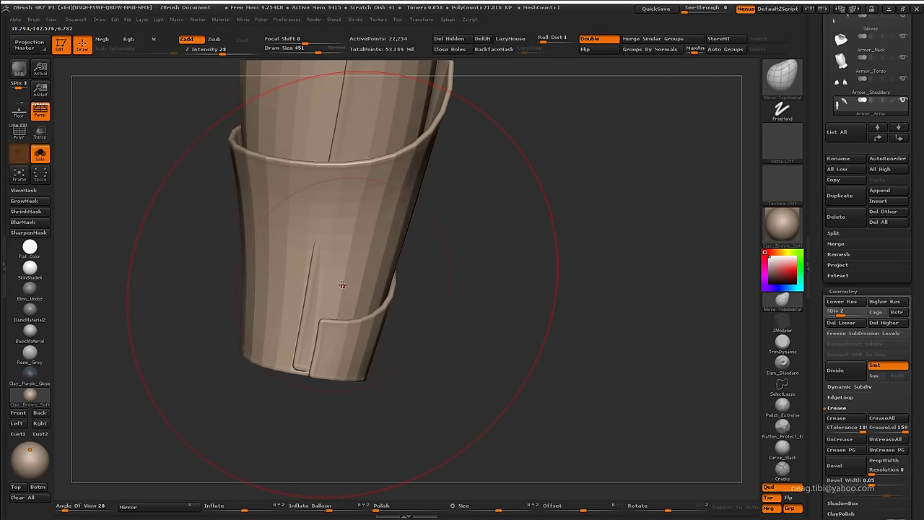
pyautogui.moveTo(301, 318)
pyautogui.mouseDown(button='right')
pyautogui.moveTo(278, 347)
pyautogui.moveTo(320, 371)
pyautogui.moveTo(337, 348)
pyautogui.moveTo(262, 367)
pyautogui.moveTo(271, 336)
pyautogui.moveTo(306, 357)
pyautogui.moveTo(311, 347)
pyautogui.moveTo(288, 356)
pyautogui.mouseUp(button='right')
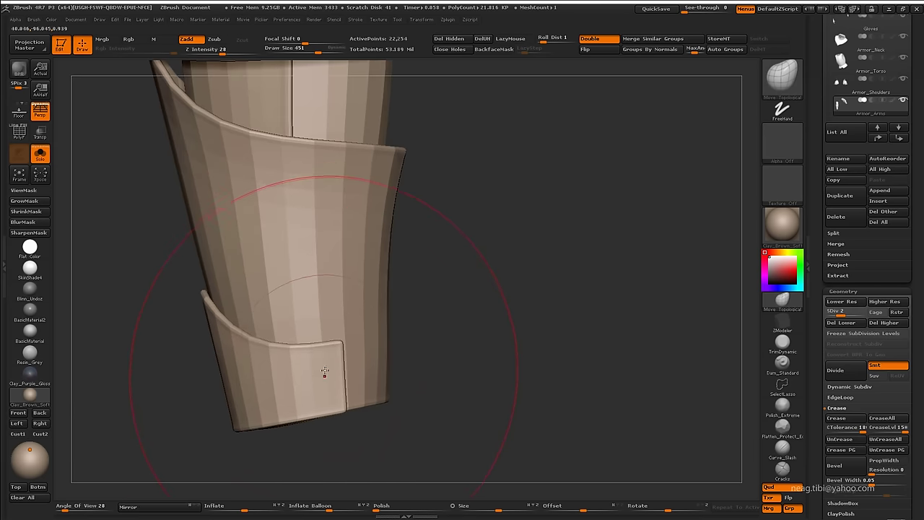
pyautogui.moveTo(301, 344)
pyautogui.mouseDown(button='right')
pyautogui.moveTo(289, 365)
pyautogui.moveTo(310, 346)
pyautogui.moveTo(324, 310)
pyautogui.moveTo(319, 348)
pyautogui.moveTo(303, 279)
pyautogui.moveTo(397, 282)
pyautogui.mouseUp(button='right')
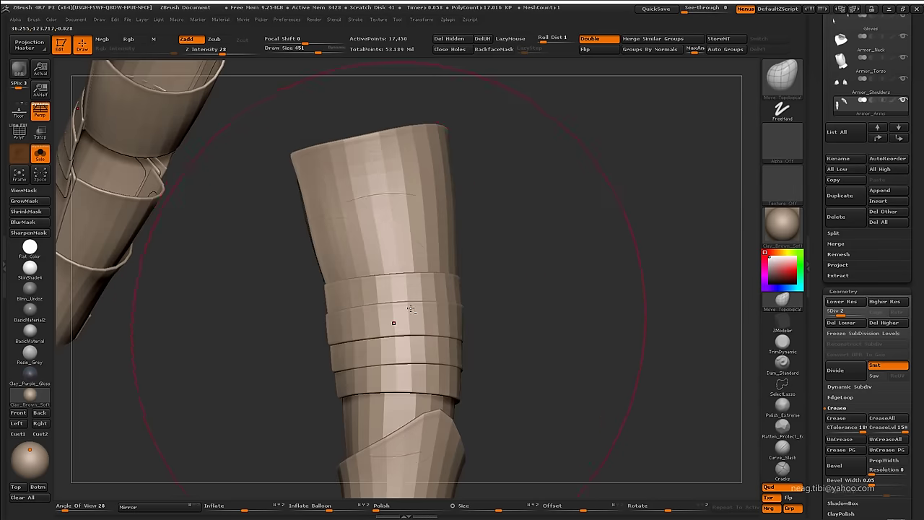
pyautogui.moveTo(392, 325); pyautogui.dragTo(479, 320, button='right')
pyautogui.press('space')
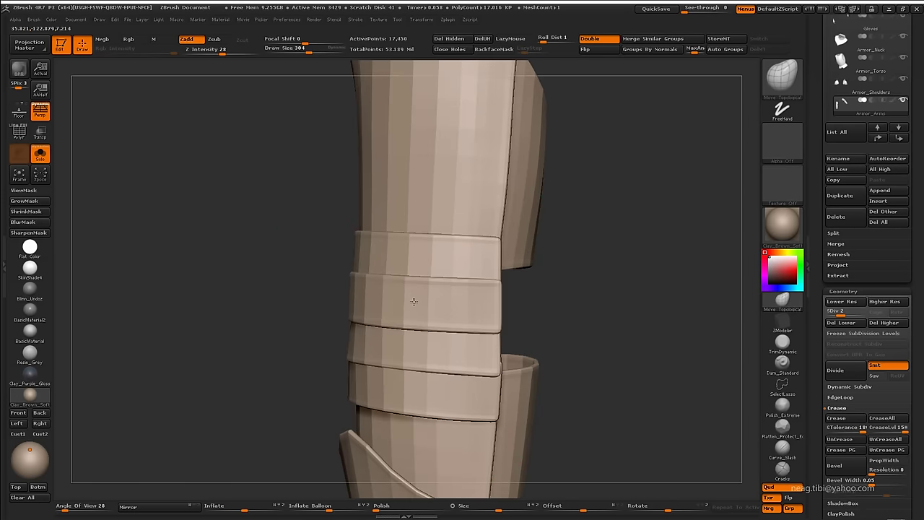
pyautogui.moveTo(414, 301); pyautogui.dragTo(419, 414, button='right')
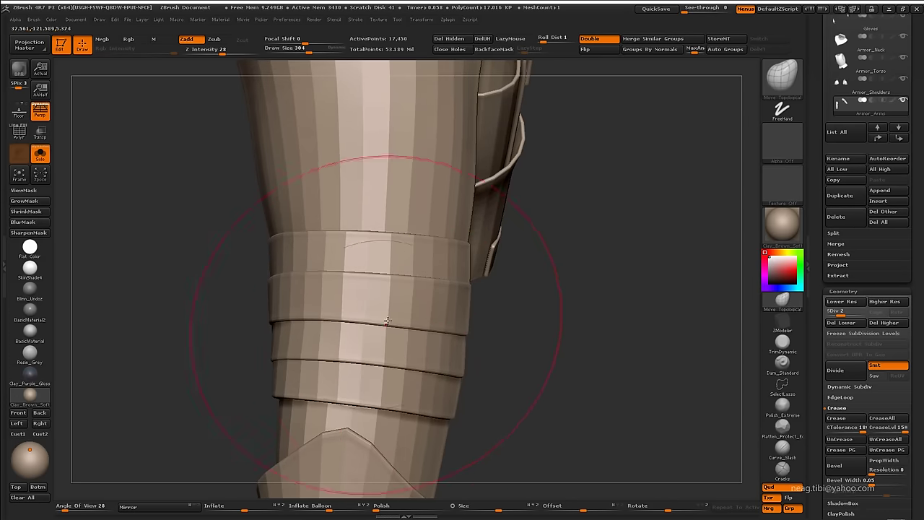
pyautogui.moveTo(388, 321)
pyautogui.keyDown('alt'); pyautogui.mouseDown(button='right')
pyautogui.moveTo(423, 327)
pyautogui.moveTo(335, 329)
pyautogui.moveTo(258, 349)
pyautogui.mouseUp(button='right'); pyautogui.keyUp('alt')
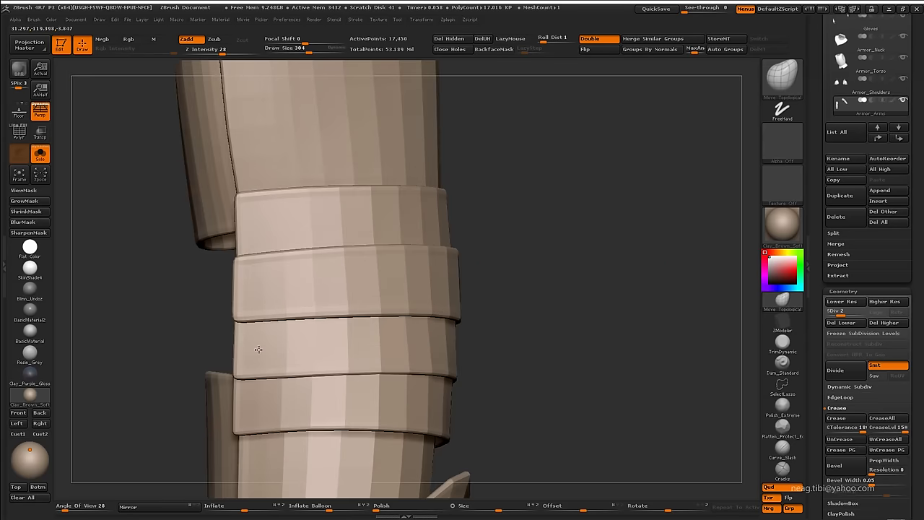
pyautogui.moveTo(258, 238); pyautogui.dragTo(424, 250, button='right')
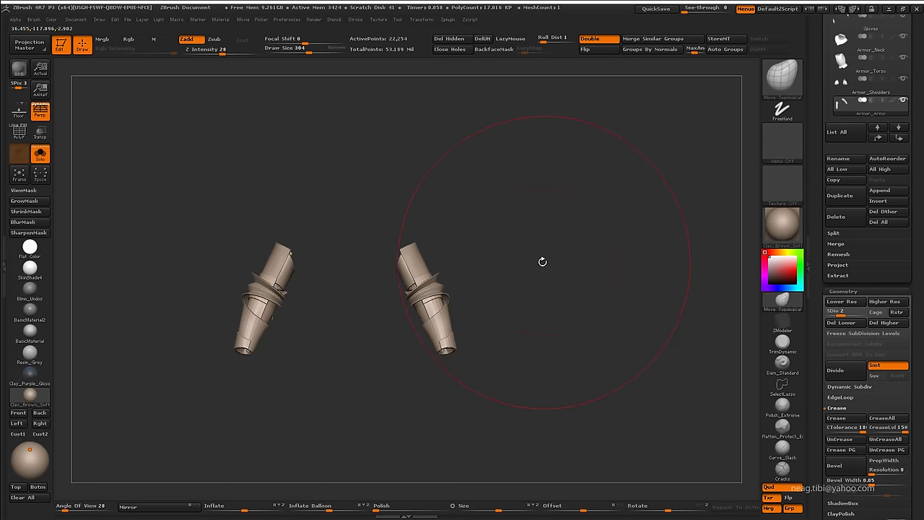
# Show the full armored knight and make Armor_Gauntlets the active subtool
pyautogui.hotkey('shift', 'alt', 's')
pyautogui.moveTo(520, 248)
pyautogui.keyDown('alt'); pyautogui.mouseDown(button='right')
pyautogui.moveTo(557, 253)
pyautogui.moveTo(592, 205)
pyautogui.mouseUp(button='right'); pyautogui.keyUp('alt')
pyautogui.press('Down')
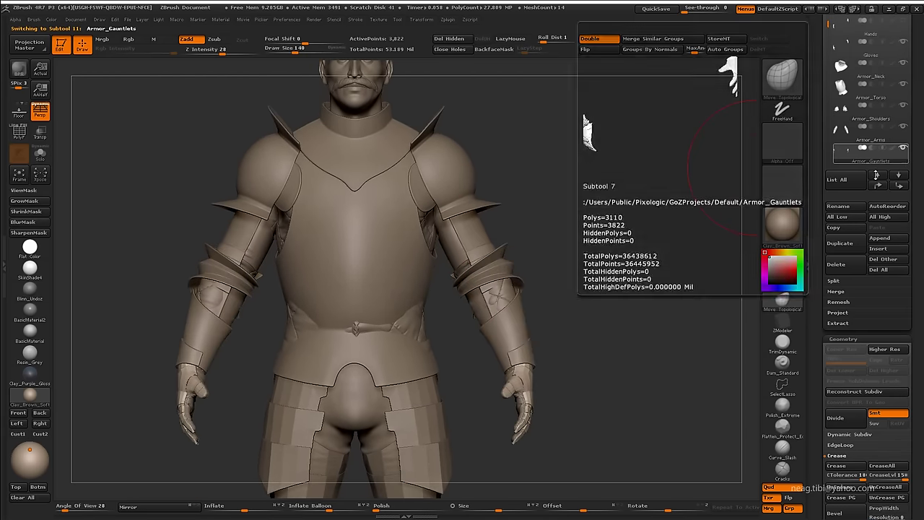
pyautogui.hotkey('shift', 'alt', 's')
pyautogui.keyDown('ctrl'); pyautogui.moveTo(603, 308); pyautogui.dragTo(605, 458, button='right'); pyautogui.keyUp('ctrl')
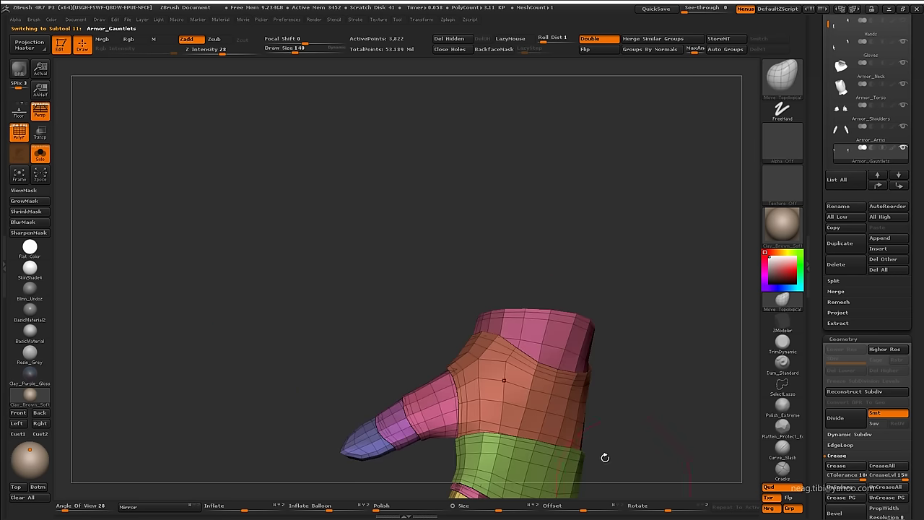
pyautogui.click(601, 45)
pyautogui.moveTo(574, 270)
pyautogui.mouseDown()
pyautogui.moveTo(659, 198)
pyautogui.moveTo(628, 329)
pyautogui.mouseUp()
pyautogui.hotkey('shift', 'alt', 's')
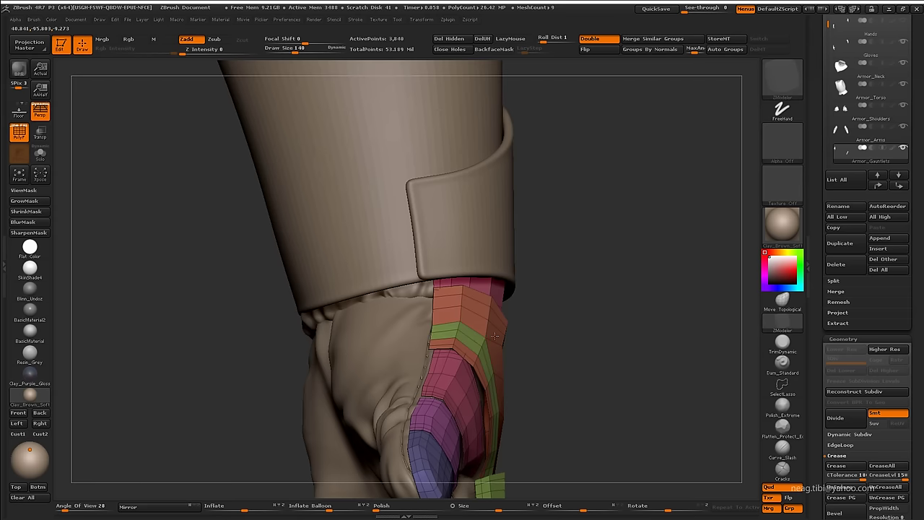
pyautogui.press('space')
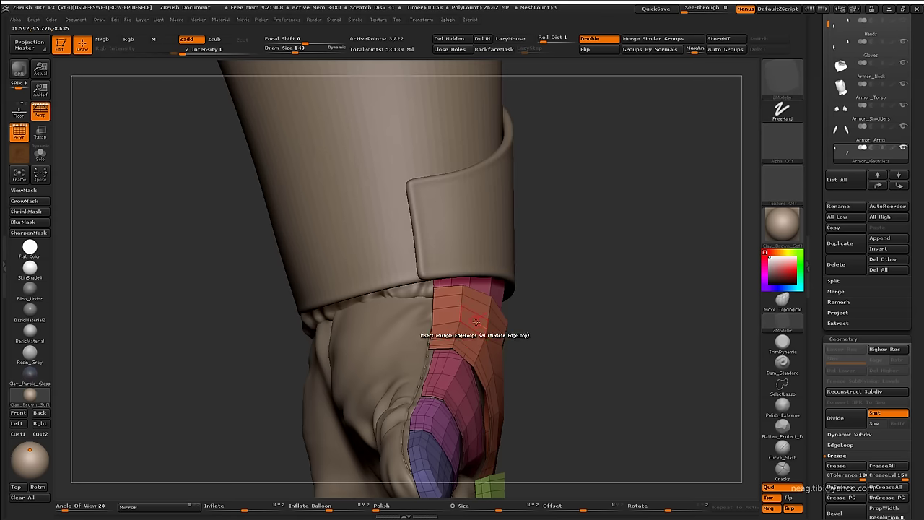
pyautogui.press('space')
pyautogui.moveTo(568, 310); pyautogui.dragTo(541, 305)
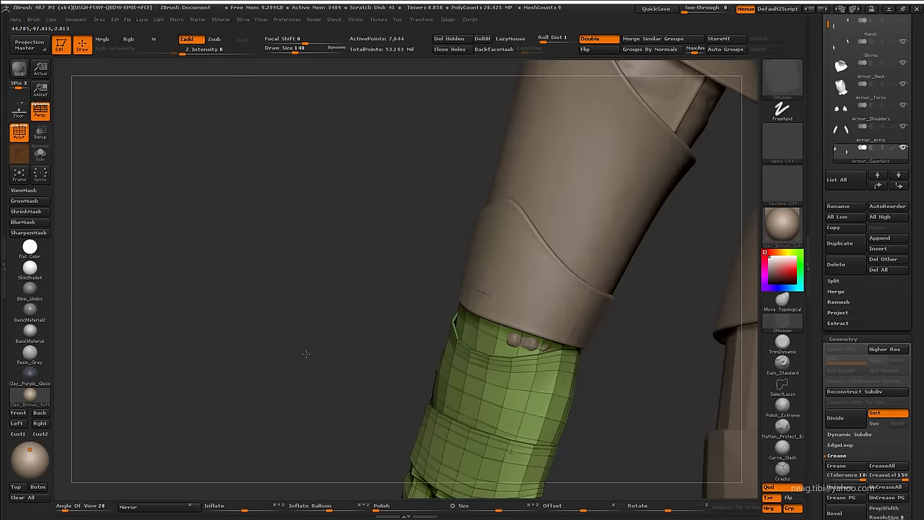
pyautogui.moveTo(609, 294)
pyautogui.mouseDown()
pyautogui.moveTo(264, 280)
pyautogui.moveTo(255, 304)
pyautogui.moveTo(208, 310)
pyautogui.moveTo(233, 335)
pyautogui.moveTo(238, 367)
pyautogui.mouseUp()
pyautogui.hotkey('ctrl', 'shift', 's')
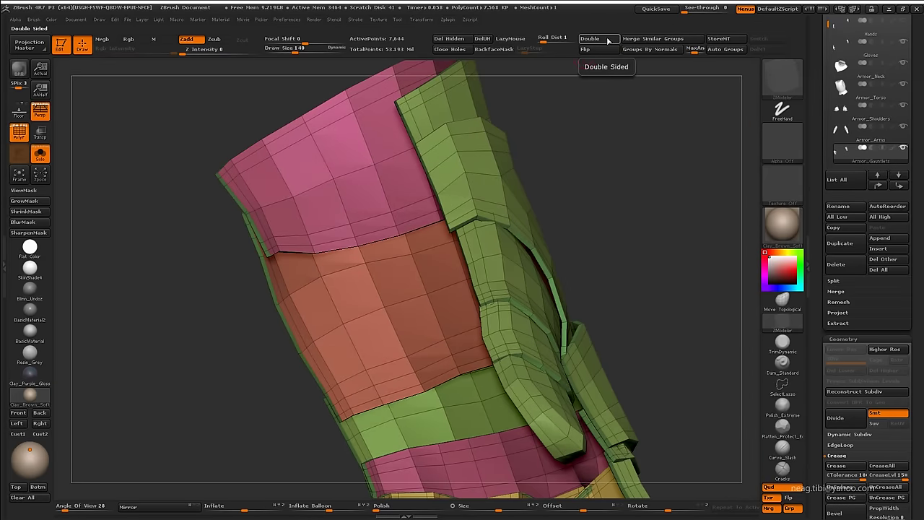
pyautogui.moveTo(602, 87)
pyautogui.mouseDown()
pyautogui.moveTo(594, 121)
pyautogui.moveTo(482, 228)
pyautogui.mouseUp()
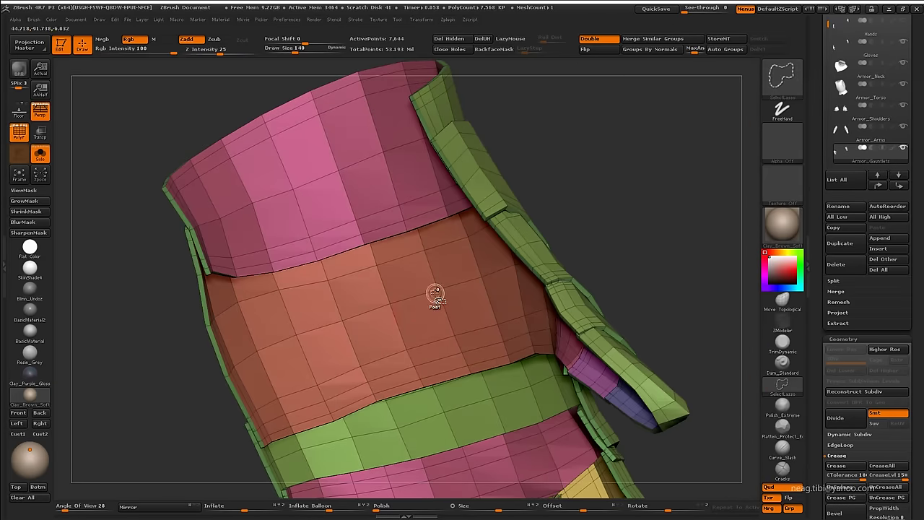
pyautogui.moveTo(435, 294)
pyautogui.mouseDown()
pyautogui.moveTo(595, 182)
pyautogui.moveTo(557, 217)
pyautogui.moveTo(348, 249)
pyautogui.moveTo(413, 181)
pyautogui.mouseUp()
pyautogui.keyDown('ctrl'); pyautogui.keyDown('shift'); pyautogui.click(428, 137); pyautogui.keyUp('shift'); pyautogui.keyUp('ctrl')
pyautogui.keyDown('ctrl'); pyautogui.keyDown('shift'); pyautogui.click(623, 153); pyautogui.keyUp('shift'); pyautogui.keyUp('ctrl')
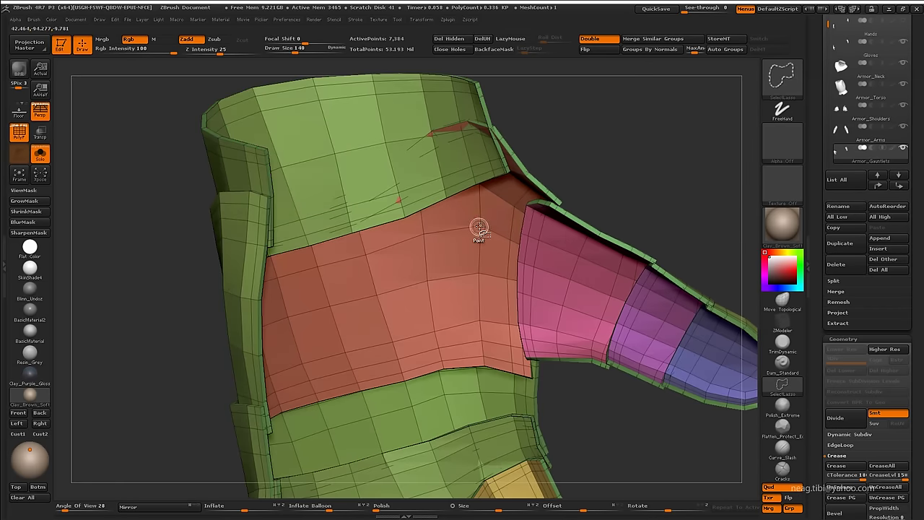
pyautogui.moveTo(580, 262); pyautogui.dragTo(559, 248)
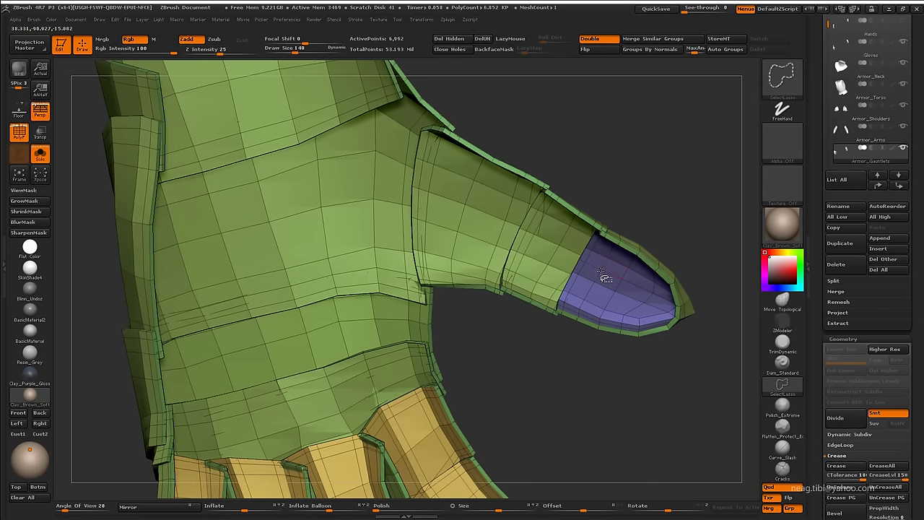
pyautogui.moveTo(603, 277); pyautogui.dragTo(476, 253)
pyautogui.click(478, 232)
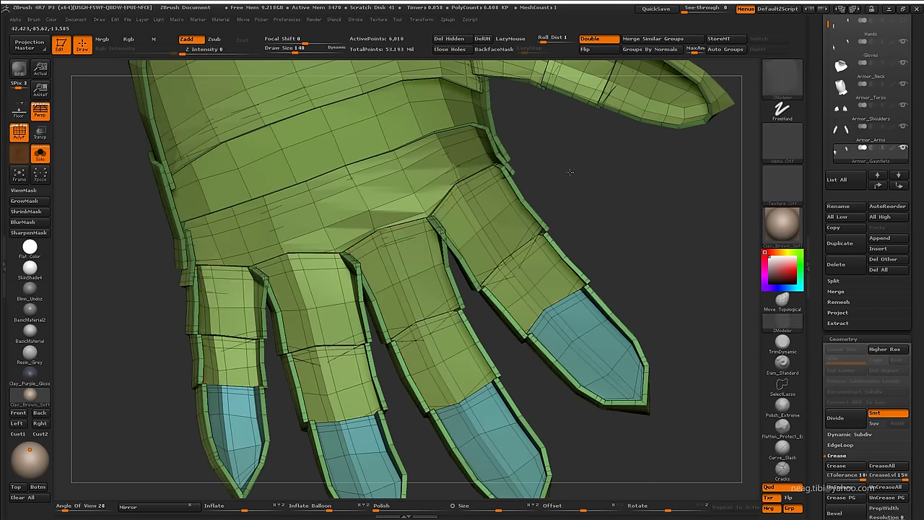
pyautogui.moveTo(636, 181); pyautogui.dragTo(526, 257)
pyautogui.click(527, 258)
pyautogui.moveTo(650, 289)
pyautogui.mouseDown()
pyautogui.moveTo(529, 350)
pyautogui.moveTo(503, 346)
pyautogui.moveTo(468, 258)
pyautogui.mouseUp()
pyautogui.hotkey('shift', 'f')
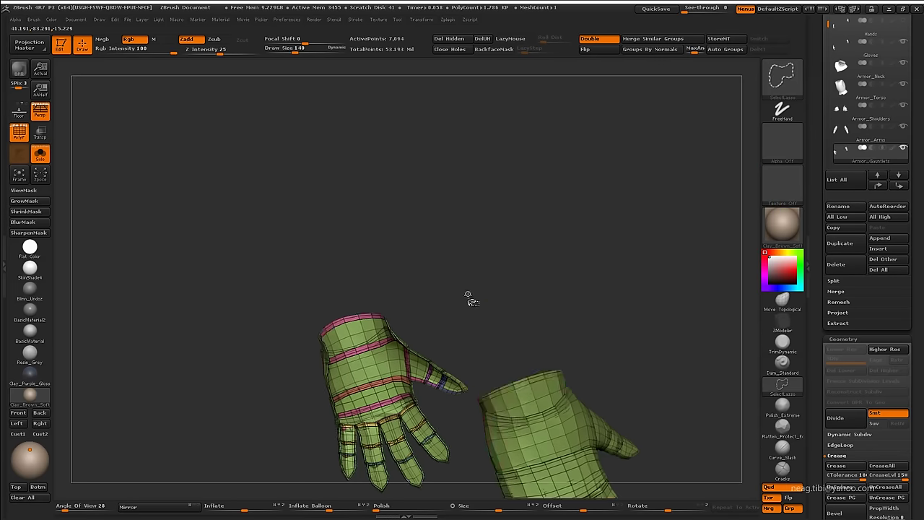
pyautogui.moveTo(468, 297)
pyautogui.keyDown('alt'); pyautogui.mouseDown()
pyautogui.moveTo(561, 255)
pyautogui.moveTo(480, 407)
pyautogui.moveTo(512, 274)
pyautogui.moveTo(574, 254)
pyautogui.moveTo(599, 295)
pyautogui.moveTo(574, 361)
pyautogui.moveTo(559, 310)
pyautogui.mouseUp(); pyautogui.keyUp('alt')
pyautogui.hotkey('ctrl', 'shift', 's')
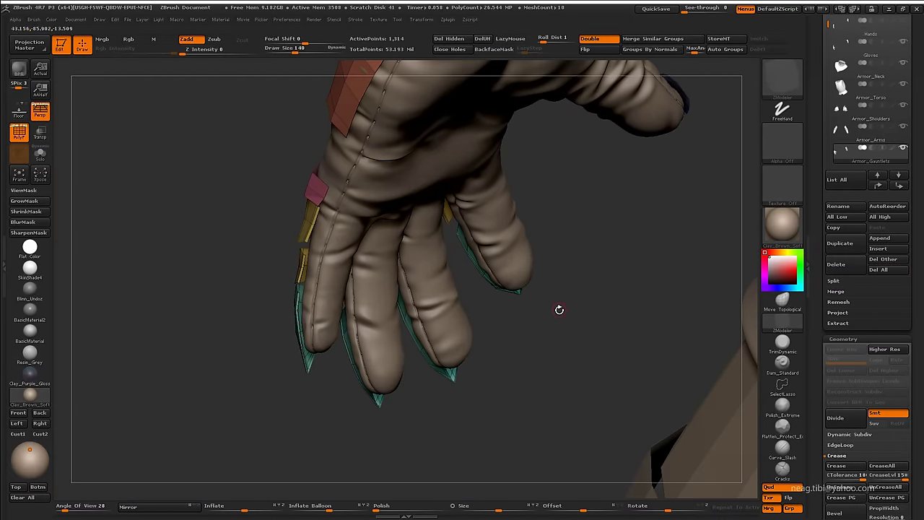
# Solo the gauntlet and zoom in on the teal claw pieces
pyautogui.hotkey('ctrl', 'shift', 's')
pyautogui.moveTo(523, 338)
pyautogui.mouseDown()
pyautogui.moveTo(503, 380)
pyautogui.moveTo(602, 249)
pyautogui.moveTo(590, 311)
pyautogui.moveTo(722, 390)
pyautogui.moveTo(548, 348)
pyautogui.mouseUp()
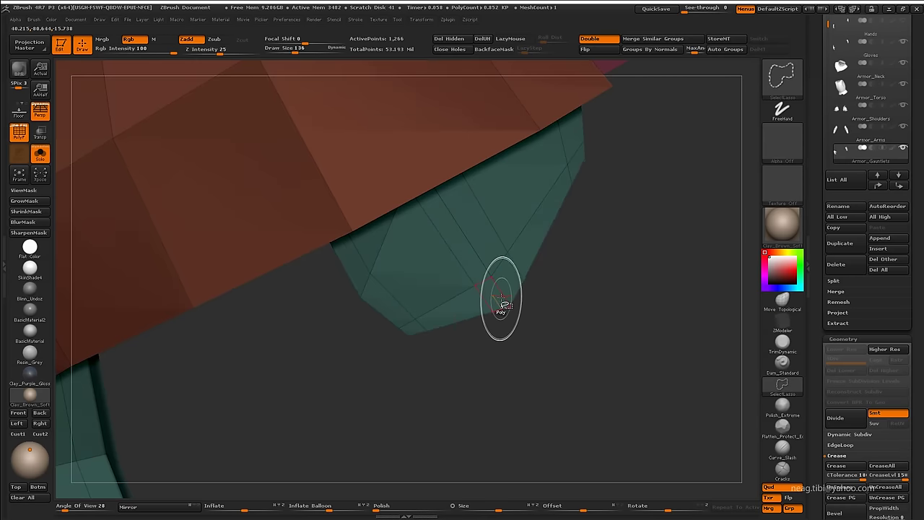
pyautogui.moveTo(501, 302)
pyautogui.mouseDown()
pyautogui.moveTo(487, 295)
pyautogui.moveTo(516, 337)
pyautogui.moveTo(499, 295)
pyautogui.mouseUp()
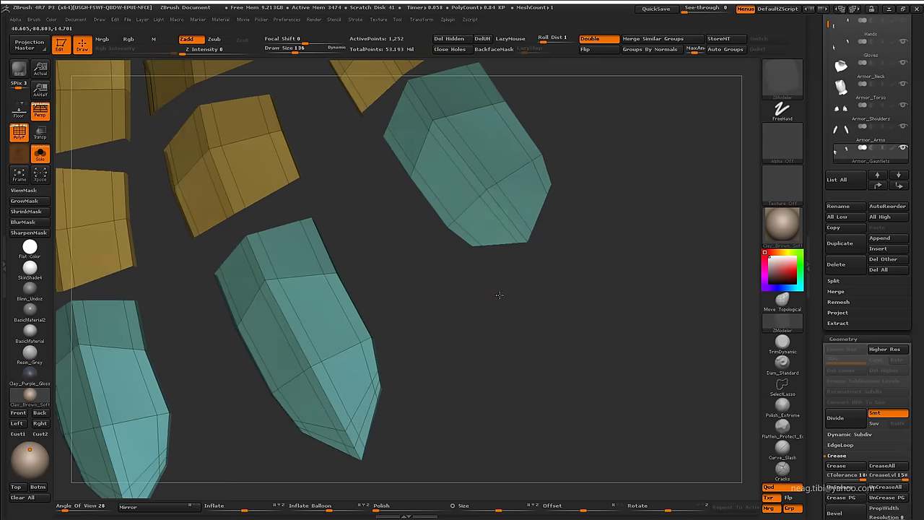
pyautogui.moveTo(481, 229)
pyautogui.mouseDown()
pyautogui.moveTo(368, 336)
pyautogui.moveTo(416, 294)
pyautogui.mouseUp()
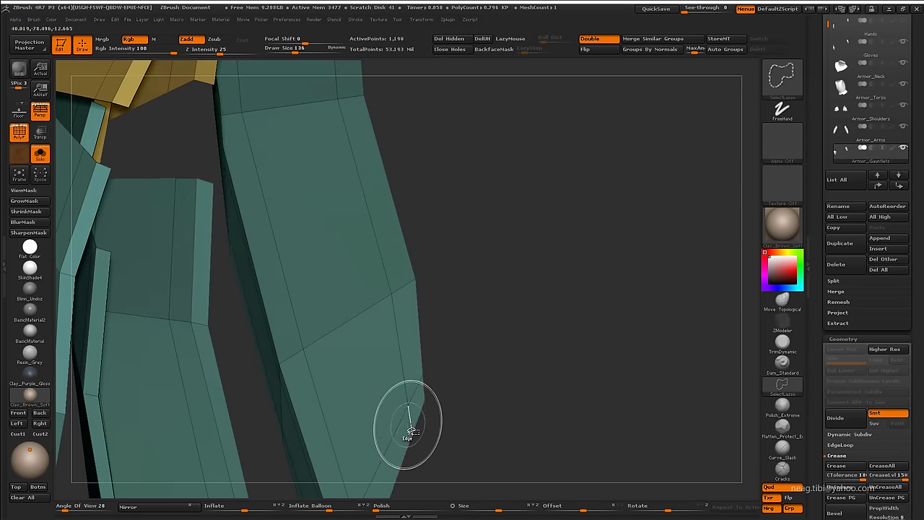
pyautogui.moveTo(438, 379)
pyautogui.mouseDown()
pyautogui.moveTo(456, 324)
pyautogui.moveTo(582, 275)
pyautogui.moveTo(390, 417)
pyautogui.moveTo(158, 398)
pyautogui.moveTo(425, 293)
pyautogui.mouseUp()
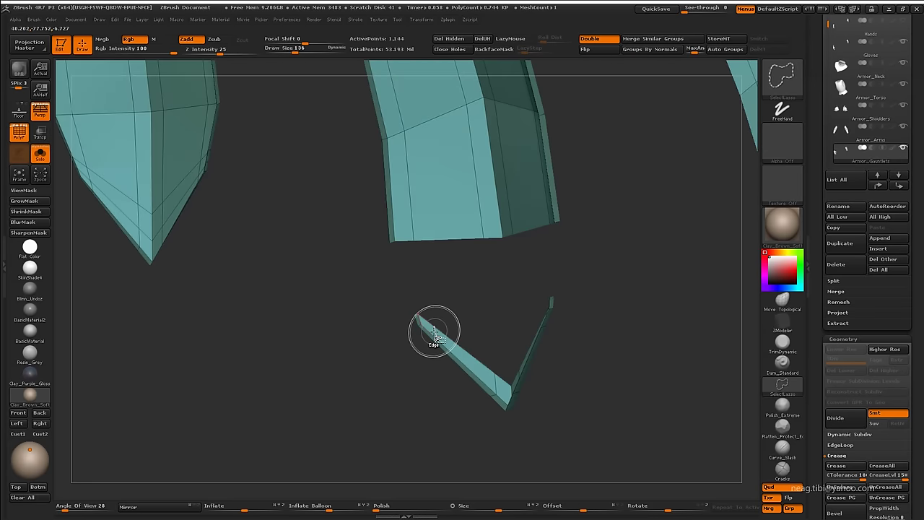
# Rotate around the claws and yellow plates, then unhide all the hand pieces
pyautogui.moveTo(433, 333)
pyautogui.mouseDown()
pyautogui.moveTo(435, 369)
pyautogui.moveTo(400, 403)
pyautogui.mouseUp()
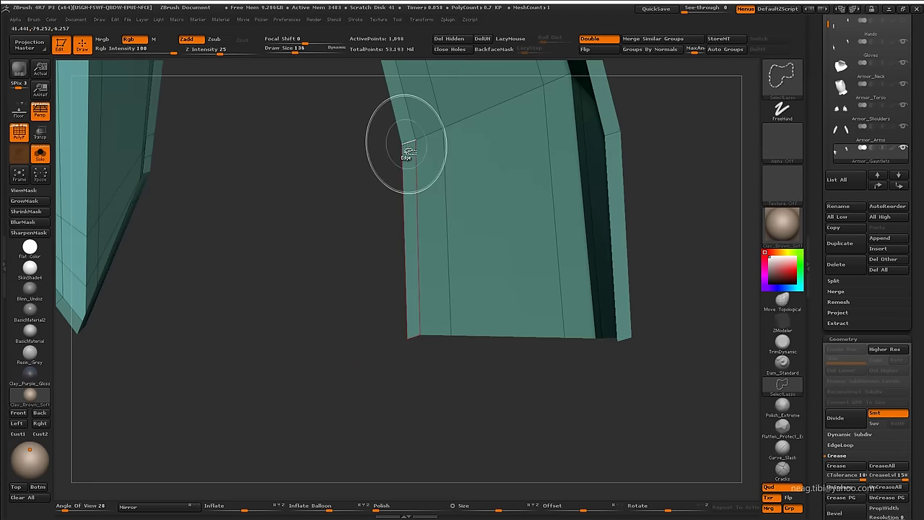
pyautogui.moveTo(408, 152)
pyautogui.mouseDown()
pyautogui.moveTo(507, 257)
pyautogui.moveTo(368, 351)
pyautogui.moveTo(458, 452)
pyautogui.moveTo(437, 412)
pyautogui.moveTo(324, 322)
pyautogui.moveTo(342, 299)
pyautogui.moveTo(397, 412)
pyautogui.mouseUp()
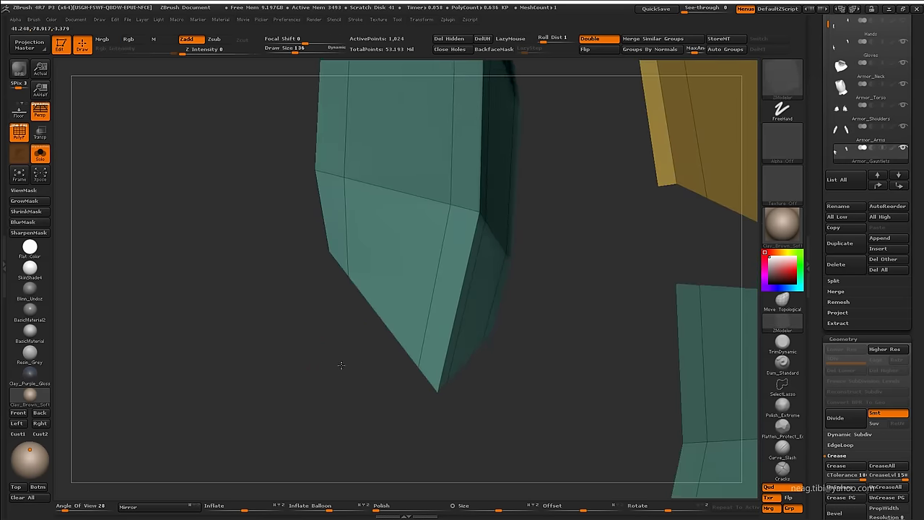
pyautogui.moveTo(341, 366)
pyautogui.mouseDown()
pyautogui.moveTo(337, 378)
pyautogui.moveTo(391, 289)
pyautogui.mouseUp()
pyautogui.keyDown('ctrl'); pyautogui.keyDown('shift'); pyautogui.click(381, 341); pyautogui.keyUp('shift'); pyautogui.keyUp('ctrl')
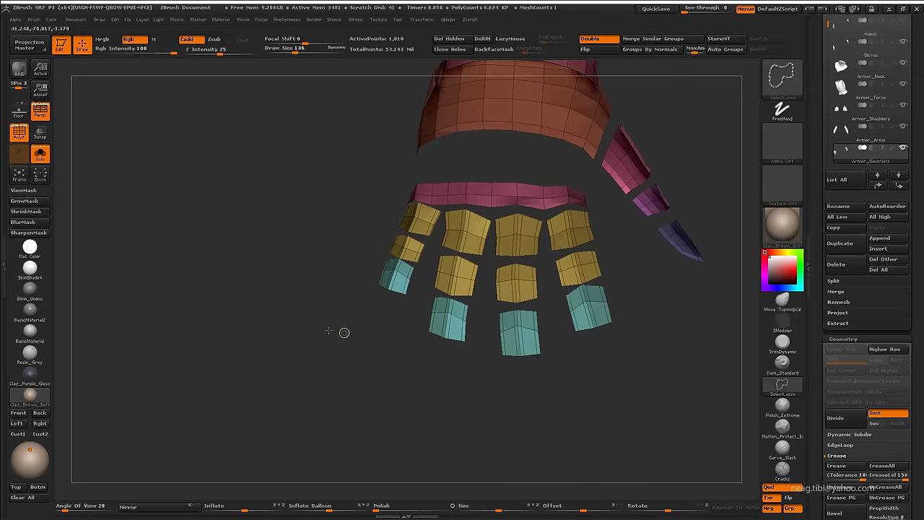
pyautogui.moveTo(305, 344)
pyautogui.mouseDown()
pyautogui.moveTo(309, 337)
pyautogui.moveTo(291, 392)
pyautogui.mouseUp()
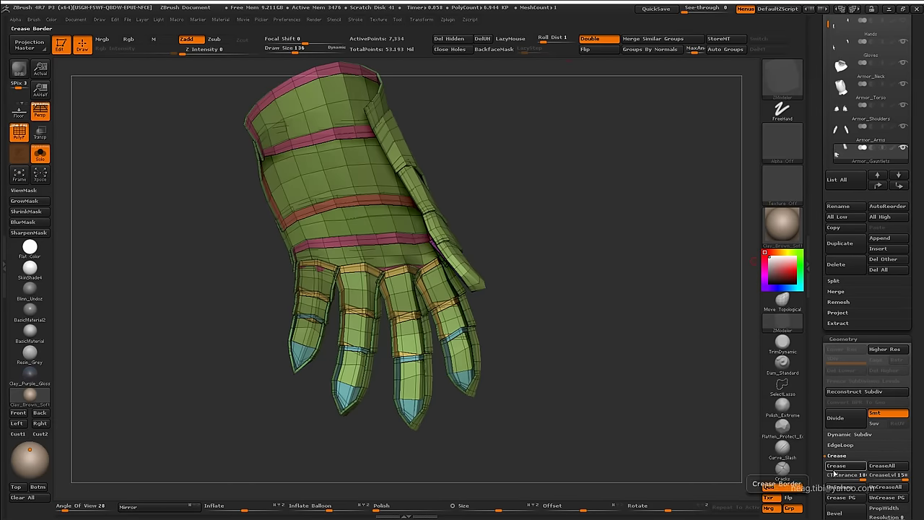
# Choose the edge loop insertion action and inspect the gauntlet cuff and finger ends
pyautogui.moveTo(487, 201); pyautogui.dragTo(487, 99)
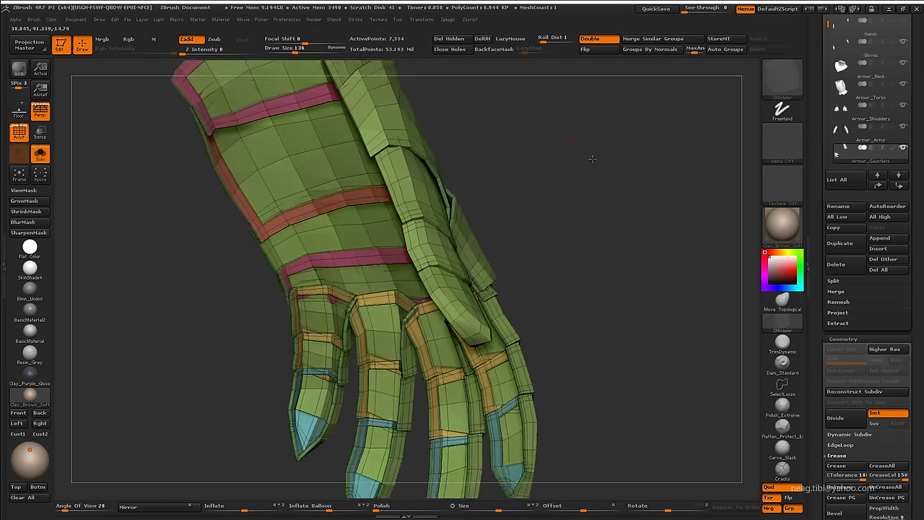
pyautogui.moveTo(533, 146); pyautogui.dragTo(563, 163)
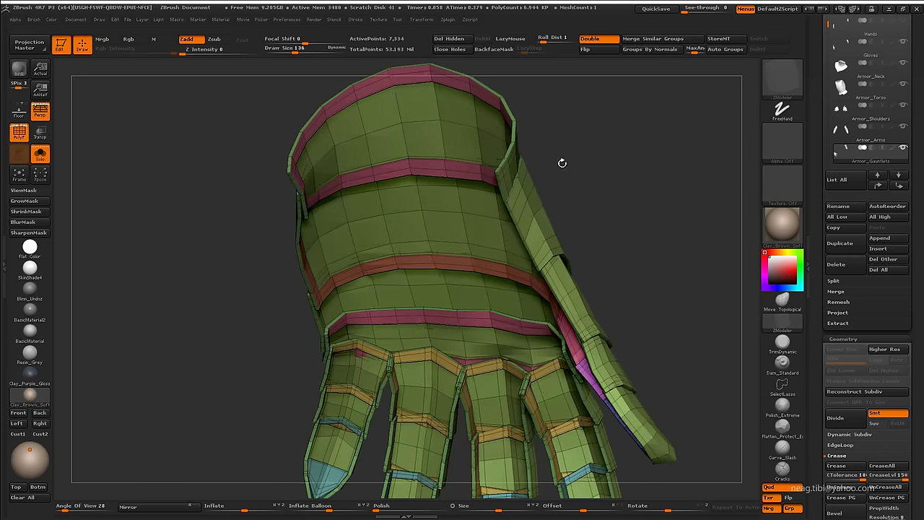
pyautogui.keyDown('alt'); pyautogui.moveTo(611, 247); pyautogui.dragTo(607, 270); pyautogui.keyUp('alt')
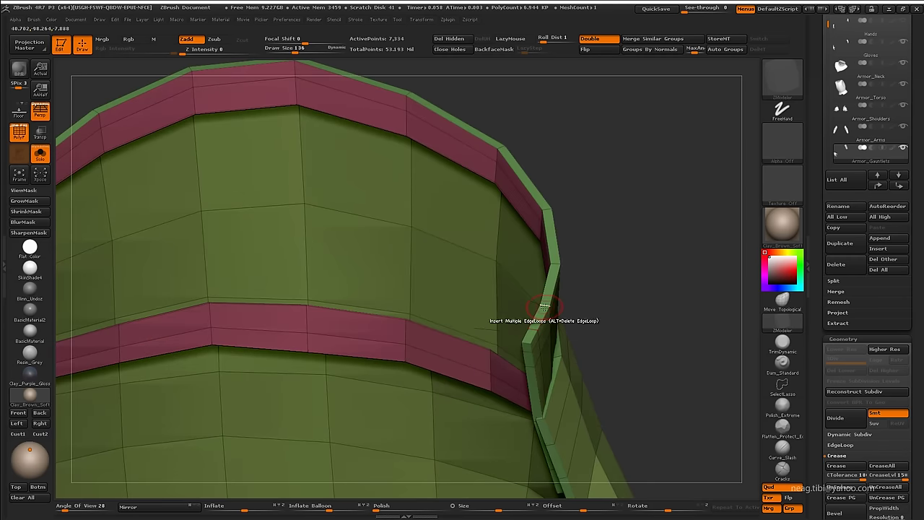
pyautogui.press('space')
pyautogui.moveTo(607, 303); pyautogui.dragTo(488, 327)
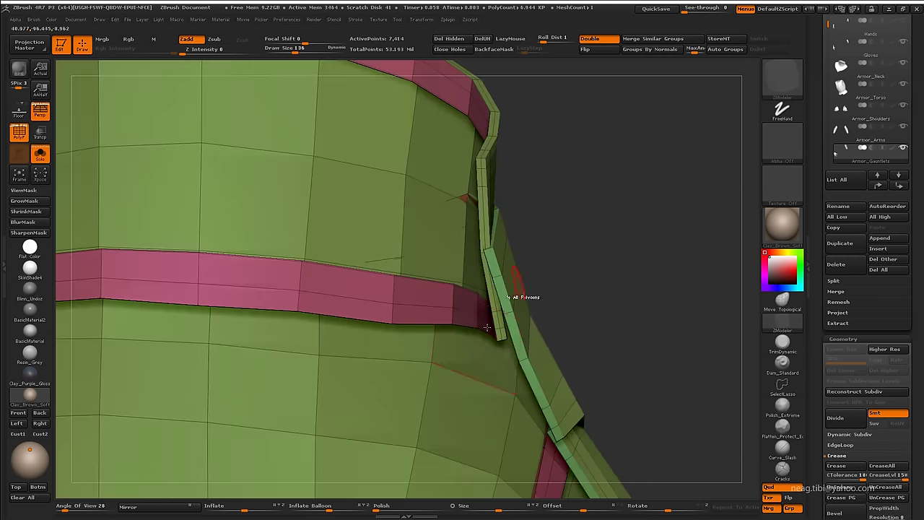
pyautogui.moveTo(522, 359); pyautogui.dragTo(576, 207)
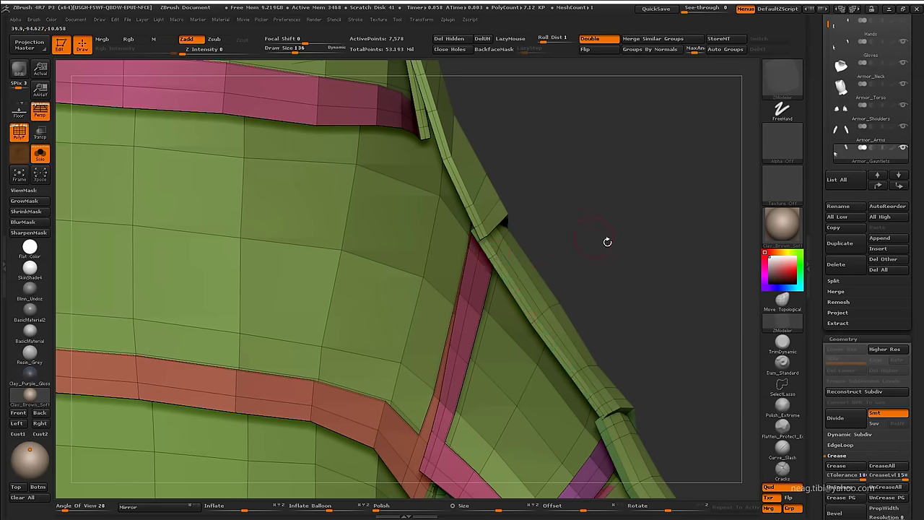
pyautogui.moveTo(607, 241)
pyautogui.mouseDown()
pyautogui.moveTo(498, 190)
pyautogui.moveTo(496, 275)
pyautogui.mouseUp()
pyautogui.moveTo(589, 233); pyautogui.dragTo(529, 288)
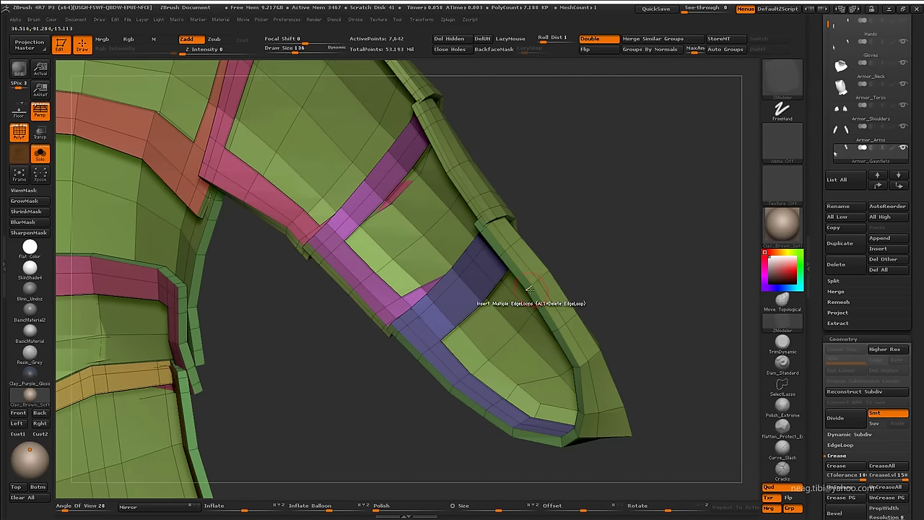
pyautogui.moveTo(591, 218)
pyautogui.mouseDown()
pyautogui.moveTo(471, 192)
pyautogui.moveTo(460, 289)
pyautogui.moveTo(613, 238)
pyautogui.moveTo(566, 197)
pyautogui.mouseUp()
# Review the gauntlet's upper and lower armour segments with polygroup colours shown
pyautogui.moveTo(417, 330)
pyautogui.mouseDown()
pyautogui.moveTo(437, 298)
pyautogui.moveTo(315, 335)
pyautogui.moveTo(286, 359)
pyautogui.moveTo(250, 337)
pyautogui.mouseUp()
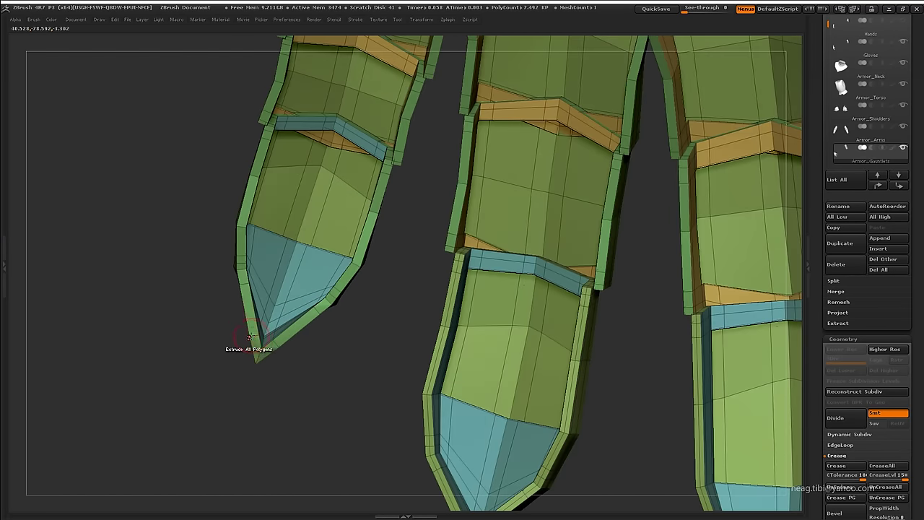
pyautogui.moveTo(203, 258)
pyautogui.mouseDown()
pyautogui.moveTo(217, 288)
pyautogui.moveTo(237, 165)
pyautogui.moveTo(241, 252)
pyautogui.moveTo(276, 200)
pyautogui.mouseUp()
pyautogui.moveTo(298, 166); pyautogui.dragTo(346, 320)
pyautogui.moveTo(342, 280)
pyautogui.mouseDown()
pyautogui.moveTo(495, 258)
pyautogui.moveTo(335, 327)
pyautogui.moveTo(357, 248)
pyautogui.moveTo(359, 329)
pyautogui.moveTo(311, 244)
pyautogui.moveTo(474, 261)
pyautogui.moveTo(311, 233)
pyautogui.moveTo(231, 385)
pyautogui.moveTo(351, 330)
pyautogui.moveTo(353, 273)
pyautogui.moveTo(275, 204)
pyautogui.moveTo(264, 241)
pyautogui.moveTo(361, 389)
pyautogui.moveTo(355, 294)
pyautogui.moveTo(481, 248)
pyautogui.mouseUp()
pyautogui.hotkey('shift', 'f')
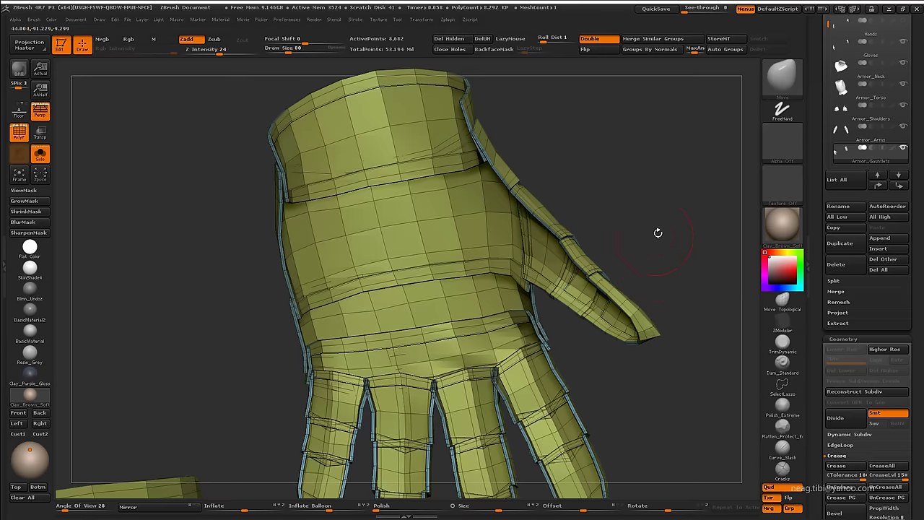
pyautogui.moveTo(658, 232)
pyautogui.mouseDown()
pyautogui.moveTo(453, 168)
pyautogui.moveTo(557, 208)
pyautogui.moveTo(349, 337)
pyautogui.moveTo(593, 230)
pyautogui.moveTo(351, 419)
pyautogui.moveTo(410, 287)
pyautogui.mouseUp()
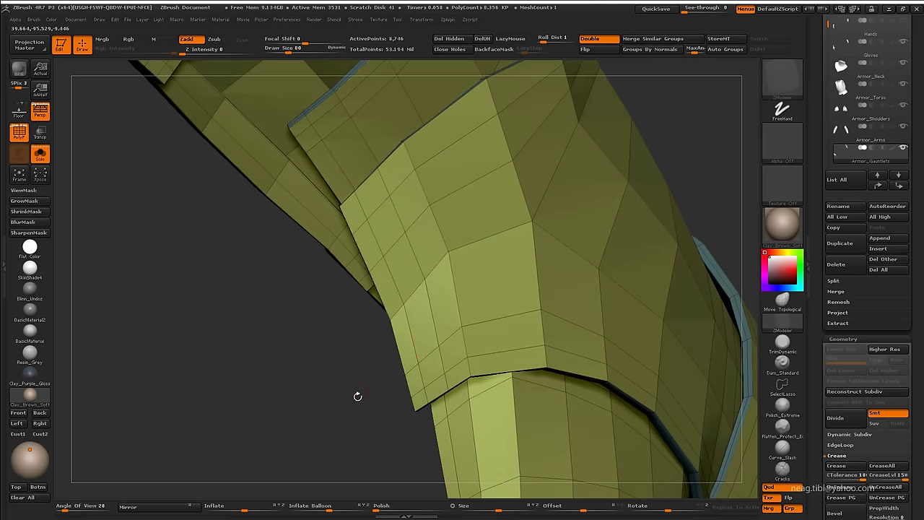
pyautogui.moveTo(358, 396)
pyautogui.mouseDown()
pyautogui.moveTo(287, 423)
pyautogui.moveTo(420, 320)
pyautogui.moveTo(491, 165)
pyautogui.moveTo(419, 294)
pyautogui.moveTo(284, 352)
pyautogui.mouseUp()
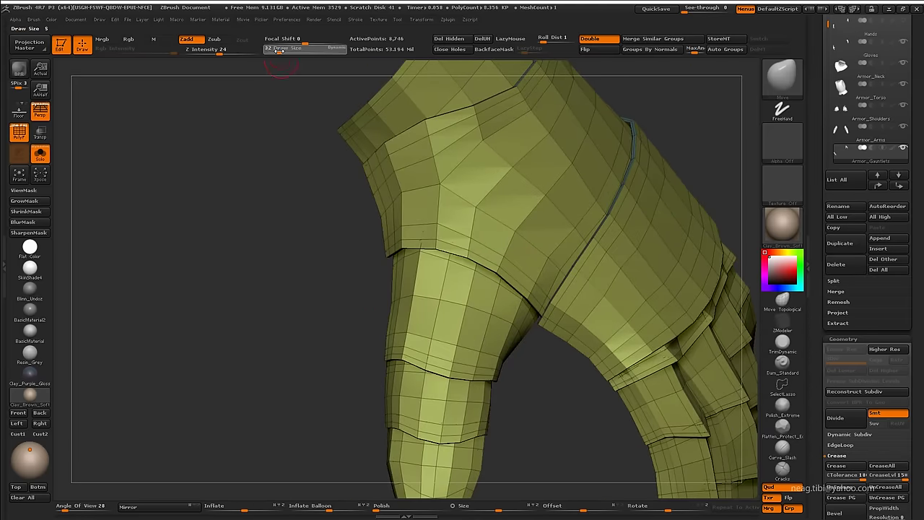
pyautogui.moveTo(274, 252)
pyautogui.mouseDown()
pyautogui.moveTo(274, 319)
pyautogui.moveTo(223, 325)
pyautogui.moveTo(248, 354)
pyautogui.moveTo(223, 395)
pyautogui.moveTo(200, 384)
pyautogui.moveTo(176, 388)
pyautogui.mouseUp()
# Hide the wireframe, return to the Move tool, and view both hands palm-side and back
pyautogui.hotkey('shift', 'f')
pyautogui.hotkey('shift', 'f')
pyautogui.hotkey('shift', 'f')
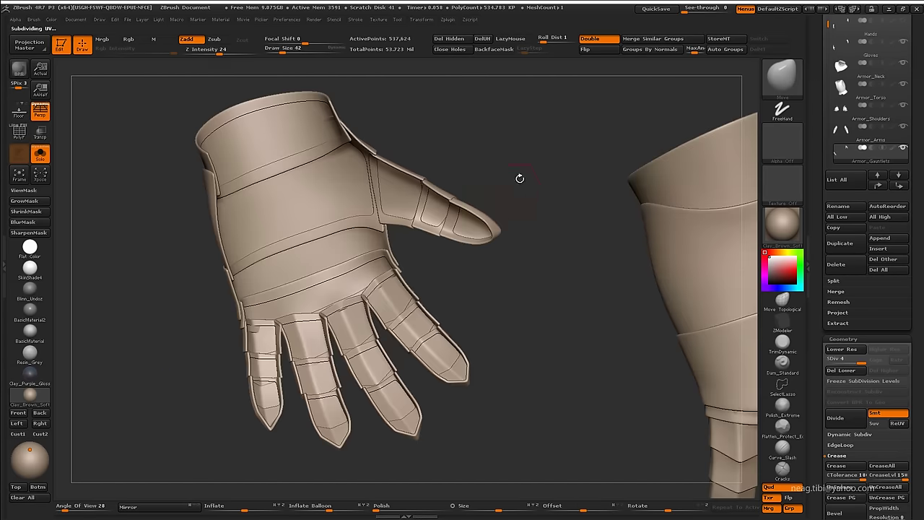
pyautogui.moveTo(520, 178)
pyautogui.mouseDown()
pyautogui.moveTo(471, 252)
pyautogui.moveTo(504, 330)
pyautogui.moveTo(542, 259)
pyautogui.moveTo(467, 404)
pyautogui.moveTo(325, 349)
pyautogui.moveTo(60, 395)
pyautogui.mouseUp()
pyautogui.press('w')
pyautogui.hotkey('ctrl', 'a')
pyautogui.press('q')
pyautogui.hotkey('shift', 'f')
pyautogui.hotkey('shift', 'f')
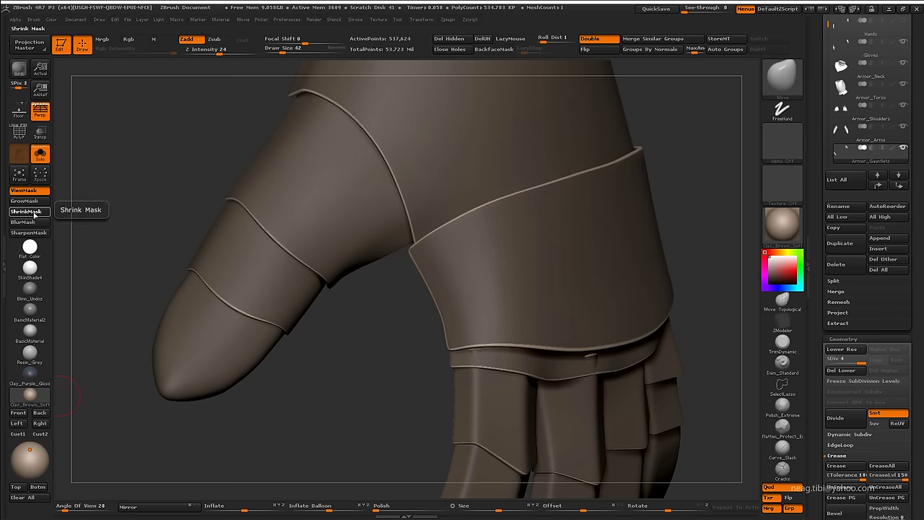
pyautogui.moveTo(124, 261)
pyautogui.mouseDown()
pyautogui.moveTo(187, 302)
pyautogui.moveTo(262, 306)
pyautogui.moveTo(299, 498)
pyautogui.mouseUp()
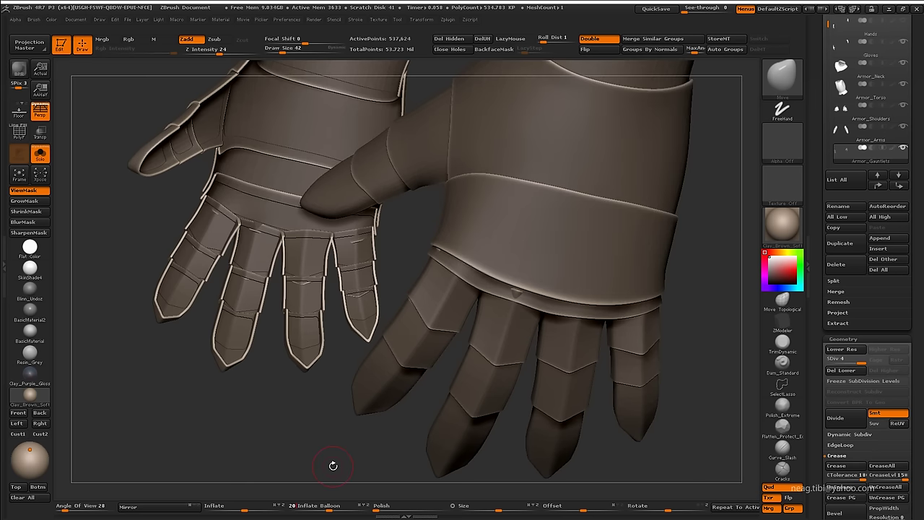
pyautogui.moveTo(706, 365)
pyautogui.mouseDown()
pyautogui.moveTo(720, 310)
pyautogui.moveTo(666, 330)
pyautogui.moveTo(646, 324)
pyautogui.moveTo(626, 361)
pyautogui.moveTo(632, 397)
pyautogui.mouseUp()
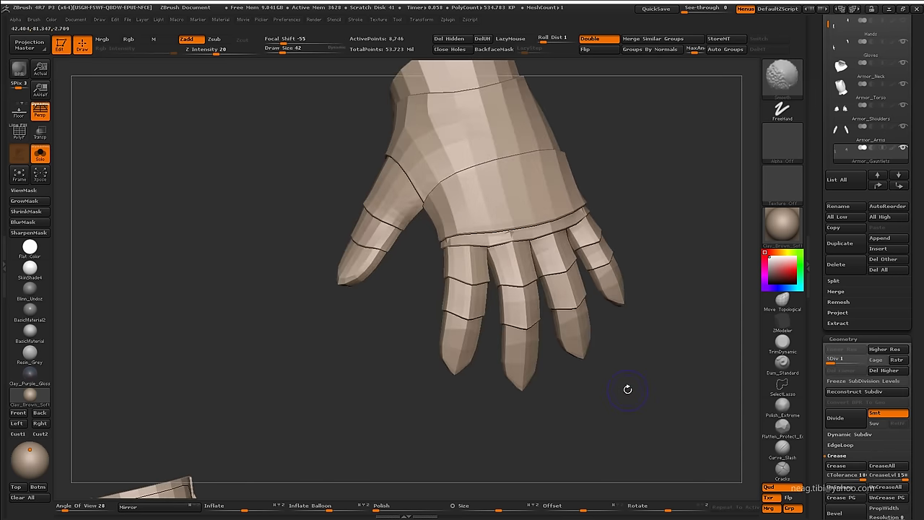
# Step the gauntlet to subdivision level 3, inspect knuckle band and cuff, then show the whole knight
pyautogui.hotkey('shift', 'f')
pyautogui.moveTo(625, 140)
pyautogui.mouseDown()
pyautogui.moveTo(633, 142)
pyautogui.moveTo(605, 189)
pyautogui.mouseUp()
pyautogui.press('d')
pyautogui.press('d')
pyautogui.hotkey('shift', 'f')
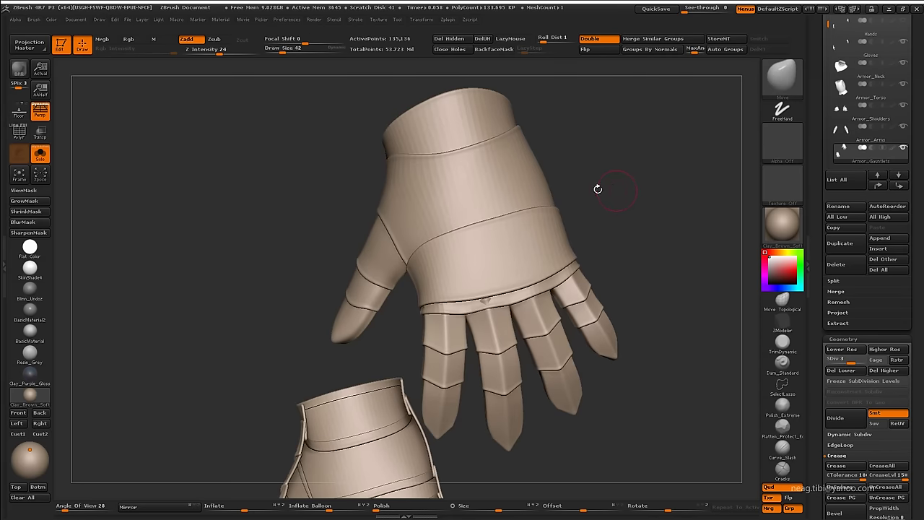
pyautogui.moveTo(420, 186)
pyautogui.mouseDown()
pyautogui.moveTo(491, 306)
pyautogui.moveTo(481, 260)
pyautogui.moveTo(624, 243)
pyautogui.moveTo(602, 231)
pyautogui.moveTo(589, 272)
pyautogui.mouseUp()
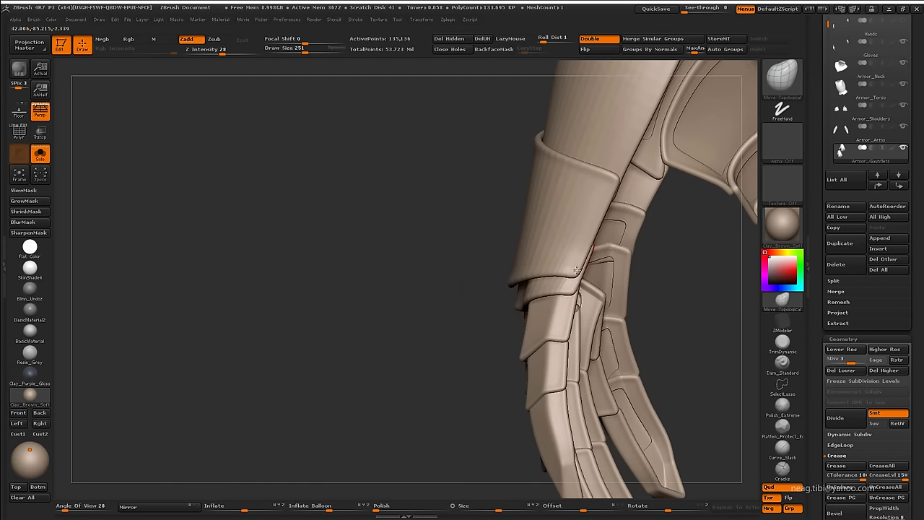
pyautogui.moveTo(590, 184)
pyautogui.mouseDown()
pyautogui.moveTo(519, 209)
pyautogui.moveTo(458, 217)
pyautogui.moveTo(429, 322)
pyautogui.moveTo(375, 206)
pyautogui.moveTo(421, 173)
pyautogui.moveTo(341, 169)
pyautogui.moveTo(282, 196)
pyautogui.moveTo(371, 275)
pyautogui.mouseUp()
pyautogui.hotkey('ctrl', 'shift', 's')
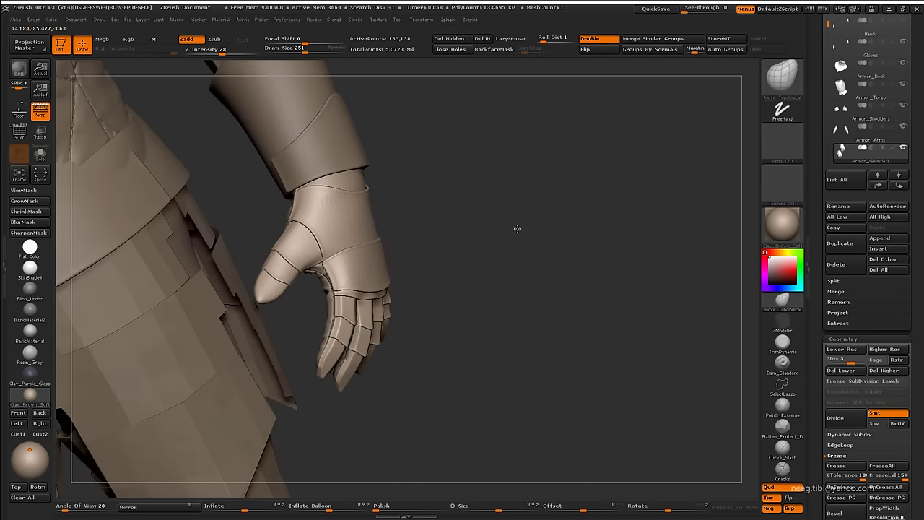
pyautogui.moveTo(516, 230)
pyautogui.mouseDown()
pyautogui.moveTo(530, 260)
pyautogui.moveTo(682, 191)
pyautogui.mouseUp()
# Isolate the thigh armor with polygroup wireframe in polygon modelling mode
pyautogui.hotkey('ctrl', 'shift', 's')
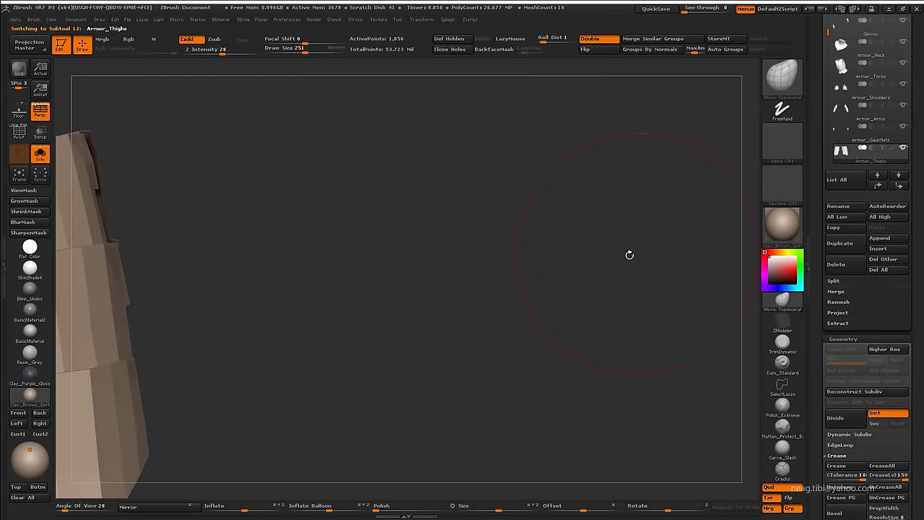
pyautogui.moveTo(629, 255)
pyautogui.mouseDown()
pyautogui.moveTo(483, 249)
pyautogui.moveTo(629, 250)
pyautogui.moveTo(563, 283)
pyautogui.moveTo(650, 279)
pyautogui.moveTo(649, 324)
pyautogui.moveTo(725, 326)
pyautogui.mouseUp()
pyautogui.hotkey('shift', 'f')
pyautogui.click(782, 339)
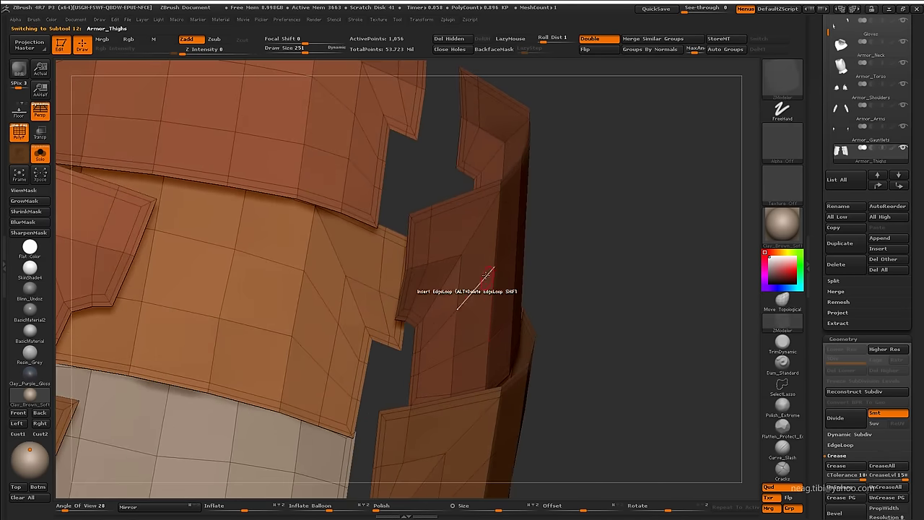
pyautogui.moveTo(595, 213)
pyautogui.mouseDown()
pyautogui.moveTo(526, 233)
pyautogui.moveTo(642, 207)
pyautogui.mouseUp()
pyautogui.hotkey('ctrl', 'shift', 's')
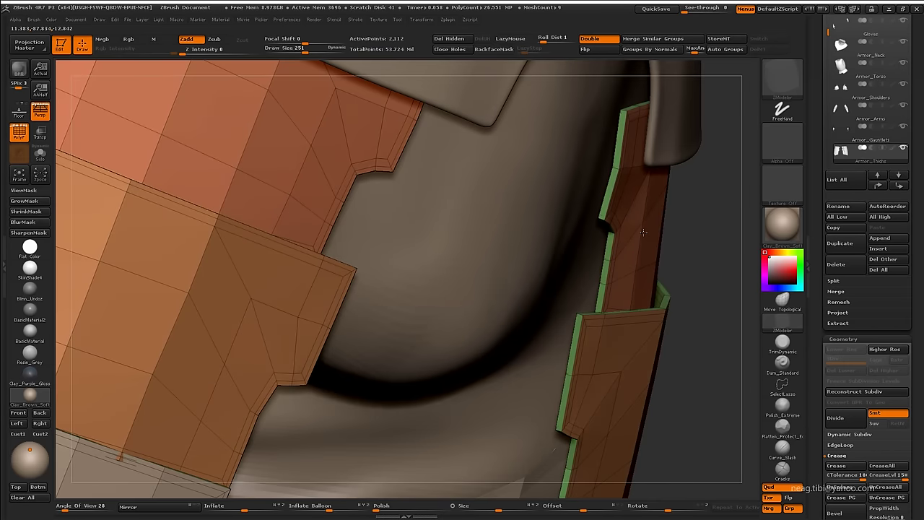
pyautogui.hotkey('ctrl', 'shift', 's')
pyautogui.moveTo(646, 235)
pyautogui.mouseDown()
pyautogui.moveTo(710, 204)
pyautogui.moveTo(565, 311)
pyautogui.moveTo(488, 258)
pyautogui.moveTo(626, 291)
pyautogui.moveTo(576, 187)
pyautogui.mouseUp()
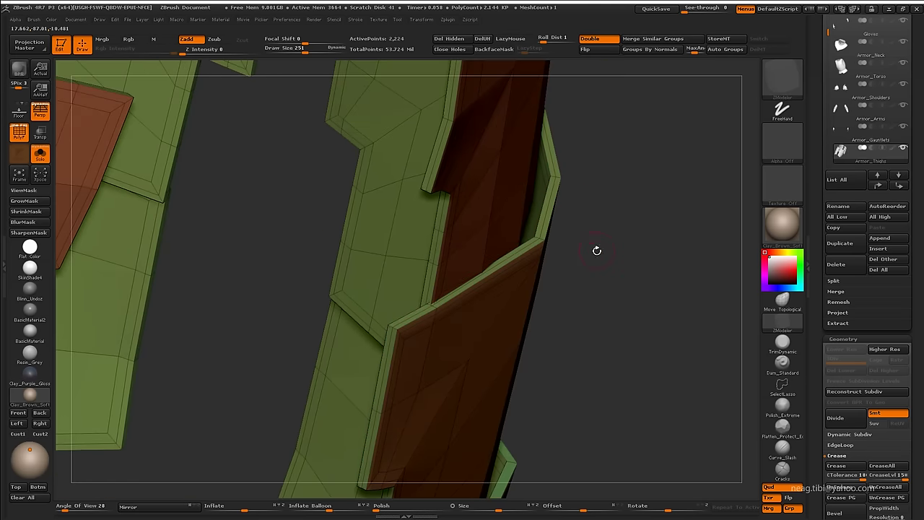
pyautogui.moveTo(596, 250)
pyautogui.mouseDown()
pyautogui.moveTo(447, 277)
pyautogui.moveTo(555, 138)
pyautogui.moveTo(547, 289)
pyautogui.moveTo(569, 316)
pyautogui.moveTo(599, 253)
pyautogui.moveTo(384, 321)
pyautogui.moveTo(434, 419)
pyautogui.moveTo(478, 265)
pyautogui.moveTo(442, 289)
pyautogui.moveTo(609, 259)
pyautogui.mouseUp()
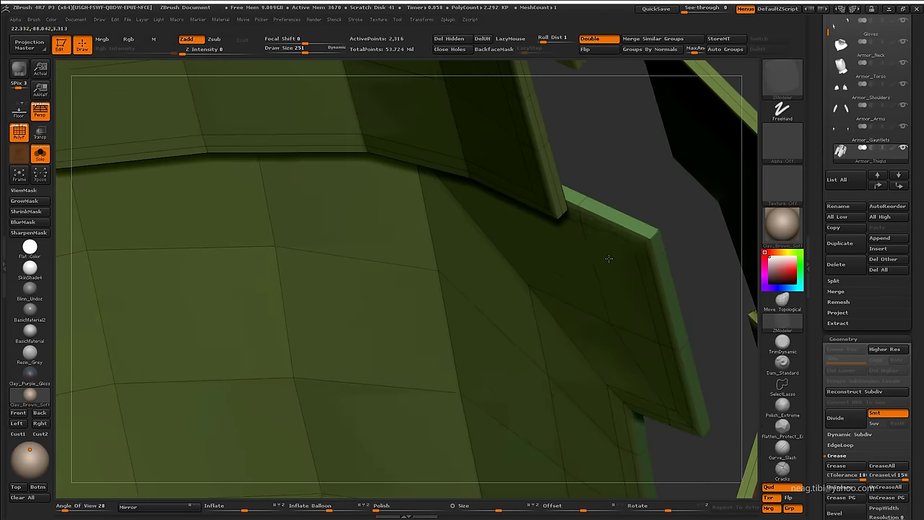
# Insert edge loops along the thigh plate rims, then switch to Move and show the full knight
pyautogui.click(656, 233)
pyautogui.moveTo(657, 233)
pyautogui.mouseDown()
pyautogui.moveTo(475, 268)
pyautogui.moveTo(404, 202)
pyautogui.moveTo(544, 310)
pyautogui.moveTo(533, 224)
pyautogui.moveTo(472, 394)
pyautogui.moveTo(582, 313)
pyautogui.moveTo(608, 327)
pyautogui.moveTo(568, 202)
pyautogui.moveTo(578, 221)
pyautogui.mouseUp()
pyautogui.click(473, 394)
pyautogui.press('b')
pyautogui.press('m')
pyautogui.press('v')
pyautogui.hotkey('shift', 'f')
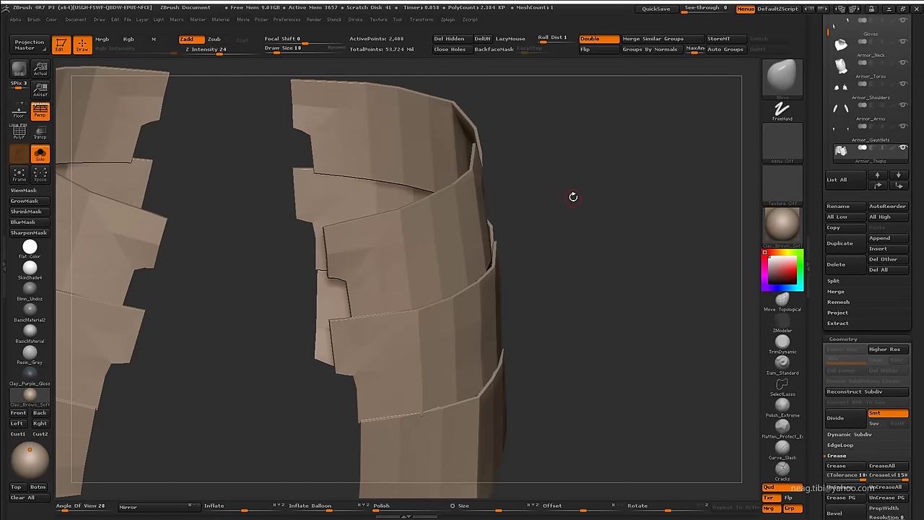
pyautogui.hotkey('ctrl', 'shift', 's')
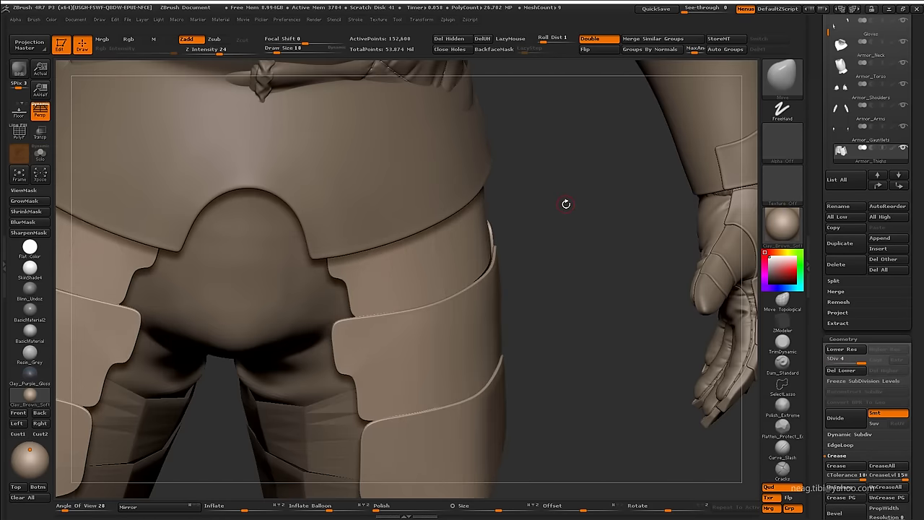
# Isolate the thigh plates and display their mask from several sides
pyautogui.hotkey('ctrl', 'shift', 's')
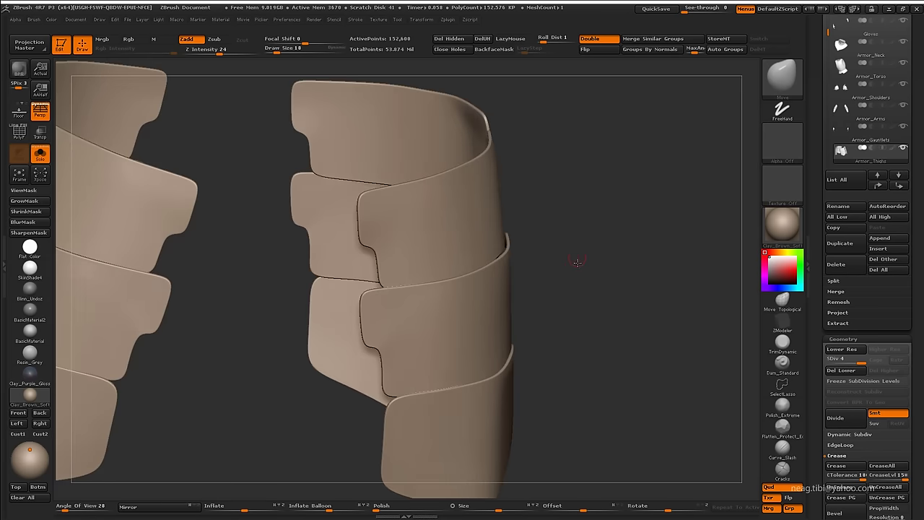
pyautogui.press('q')
pyautogui.keyDown('ctrl'); pyautogui.click(573, 260); pyautogui.keyUp('ctrl')
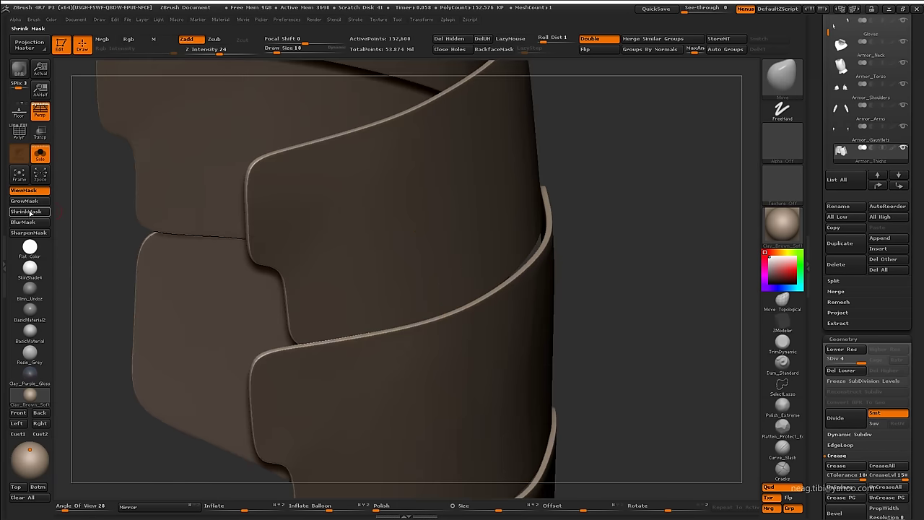
pyautogui.moveTo(509, 250); pyautogui.dragTo(635, 246)
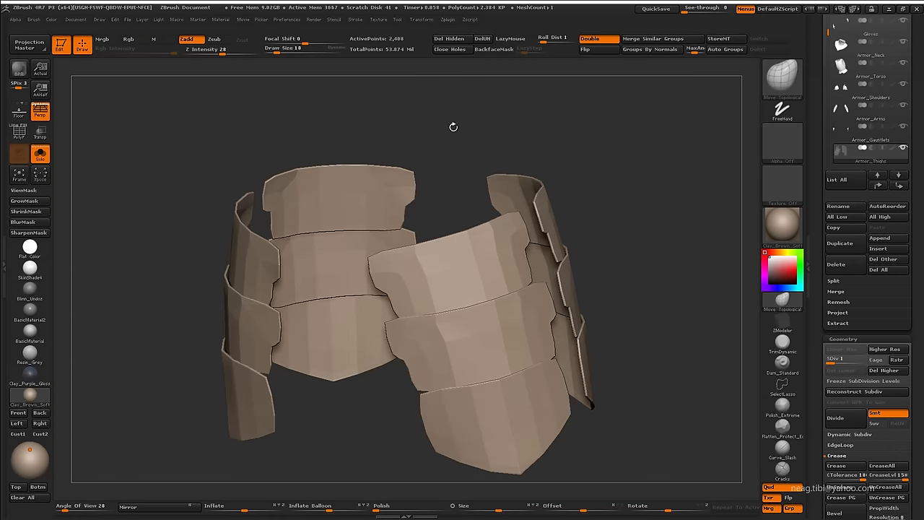
pyautogui.moveTo(600, 242); pyautogui.dragTo(669, 254)
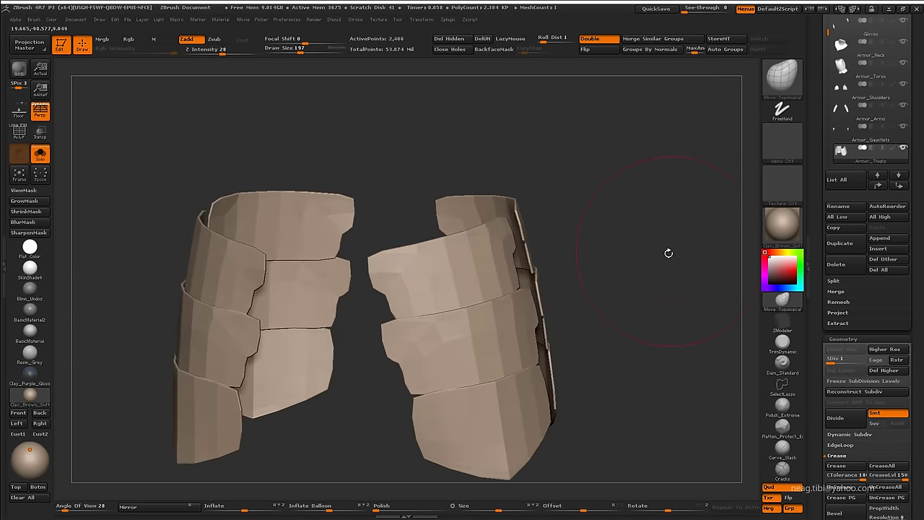
# Show the full character and inspect the thigh and hip plates up close
pyautogui.hotkey('ctrl', 'shift', 's')
pyautogui.keyDown('ctrl'); pyautogui.moveTo(452, 384); pyautogui.dragTo(451, 272, button='right'); pyautogui.keyUp('ctrl')
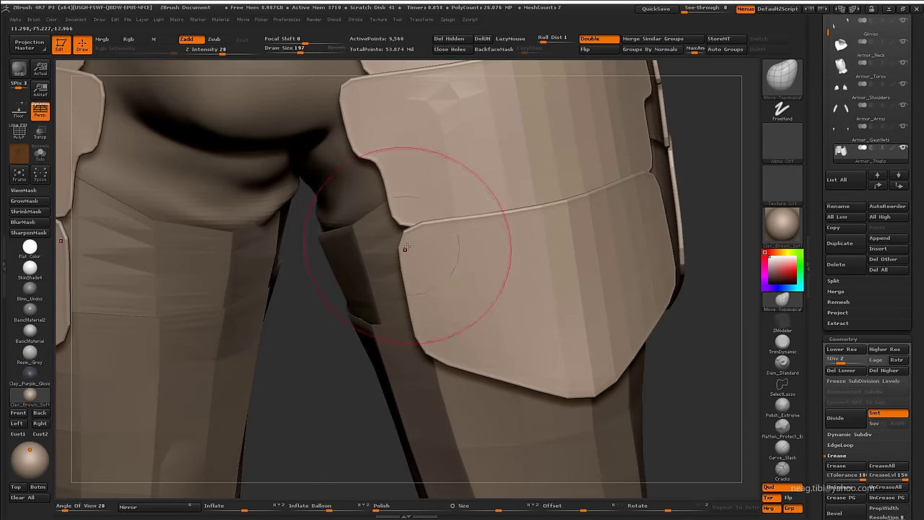
pyautogui.moveTo(405, 248)
pyautogui.keyDown('ctrl'); pyautogui.mouseDown(button='right')
pyautogui.moveTo(408, 234)
pyautogui.moveTo(563, 216)
pyautogui.mouseUp(button='right'); pyautogui.keyUp('ctrl')
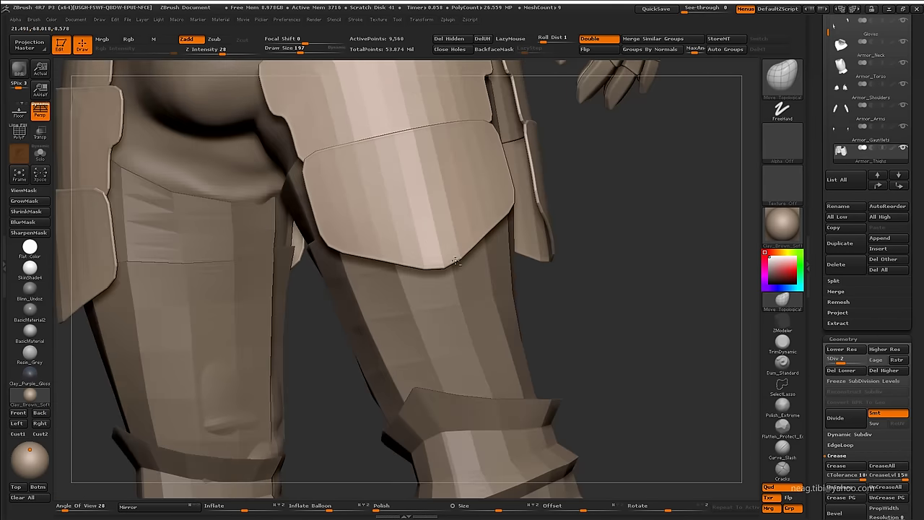
pyautogui.keyDown('ctrl'); pyautogui.moveTo(470, 310); pyautogui.dragTo(462, 326, button='right'); pyautogui.keyUp('ctrl')
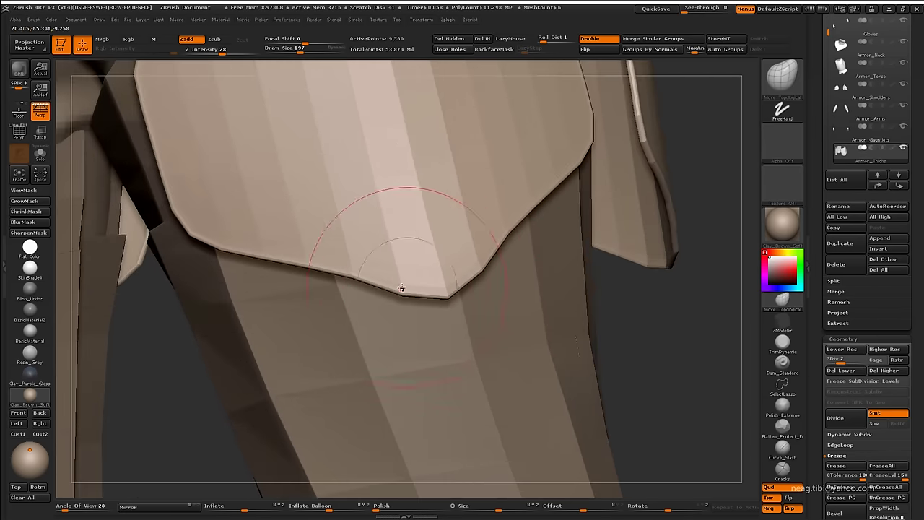
pyautogui.moveTo(401, 287)
pyautogui.keyDown('ctrl'); pyautogui.mouseDown(button='right')
pyautogui.moveTo(415, 300)
pyautogui.moveTo(555, 282)
pyautogui.mouseUp(button='right'); pyautogui.keyUp('ctrl')
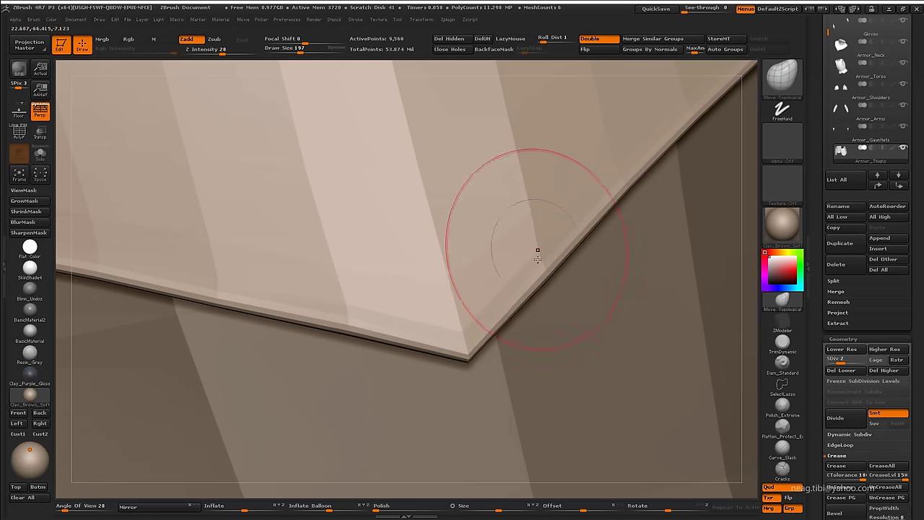
pyautogui.keyDown('ctrl'); pyautogui.moveTo(538, 251); pyautogui.dragTo(573, 304, button='right'); pyautogui.keyUp('ctrl')
pyautogui.moveTo(449, 250); pyautogui.dragTo(418, 276, button='right')
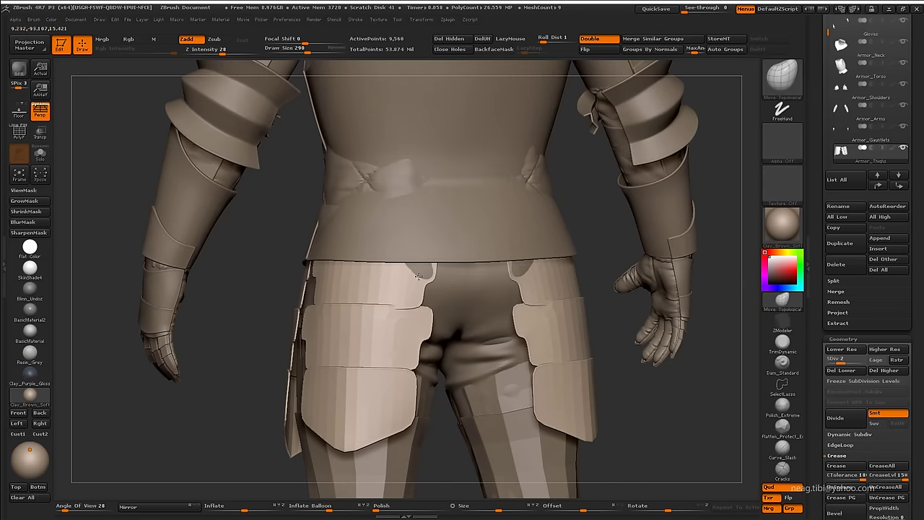
pyautogui.moveTo(416, 326); pyautogui.dragTo(408, 318, button='right')
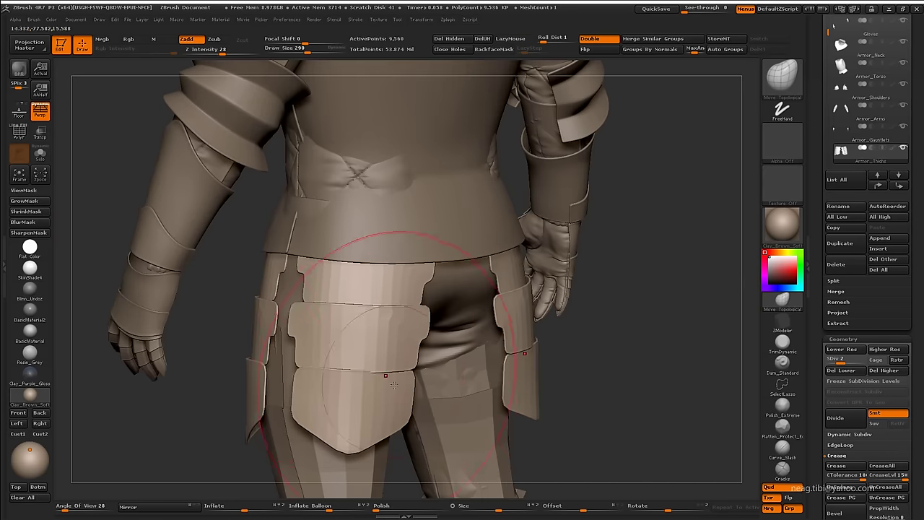
pyautogui.moveTo(302, 374)
pyautogui.keyDown('alt'); pyautogui.mouseDown(button='right')
pyautogui.moveTo(269, 243)
pyautogui.moveTo(393, 262)
pyautogui.mouseUp(button='right'); pyautogui.keyUp('alt')
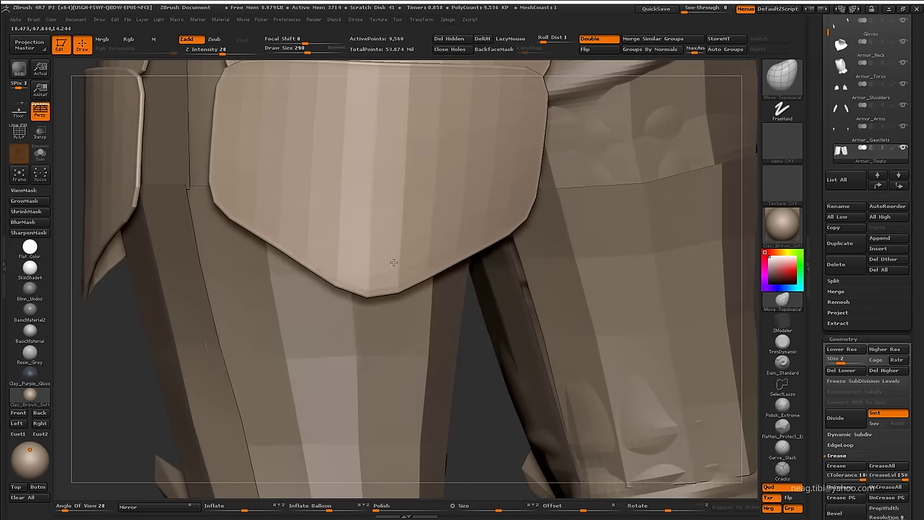
pyautogui.keyDown('ctrl'); pyautogui.moveTo(370, 303); pyautogui.dragTo(365, 344, button='right'); pyautogui.keyUp('ctrl')
pyautogui.moveTo(329, 283)
pyautogui.keyDown('ctrl'); pyautogui.mouseDown(button='right')
pyautogui.moveTo(326, 298)
pyautogui.moveTo(440, 305)
pyautogui.moveTo(596, 296)
pyautogui.moveTo(541, 285)
pyautogui.moveTo(689, 209)
pyautogui.mouseUp(button='right'); pyautogui.keyUp('ctrl')
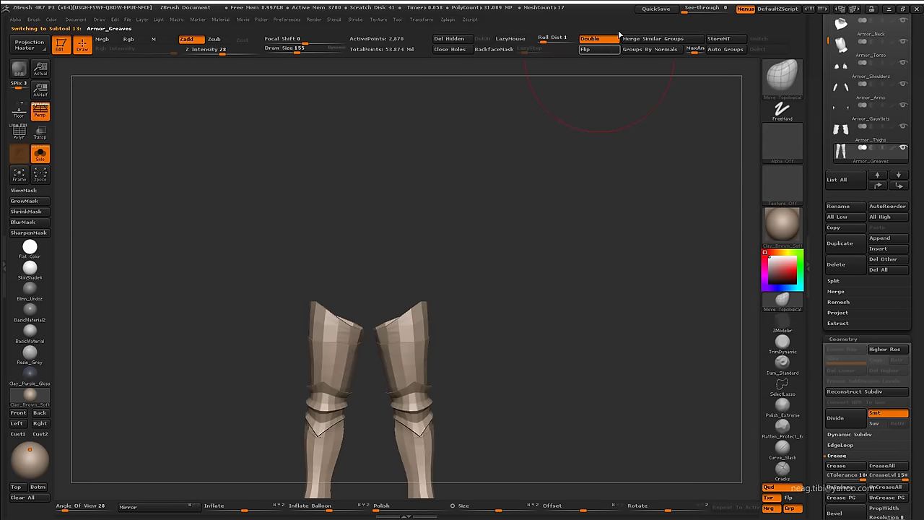
# Extrude all greave polygons so both shin shells gain thickness in a new polygroup
pyautogui.keyDown('ctrl'); pyautogui.moveTo(487, 250); pyautogui.dragTo(586, 286, button='right'); pyautogui.keyUp('ctrl')
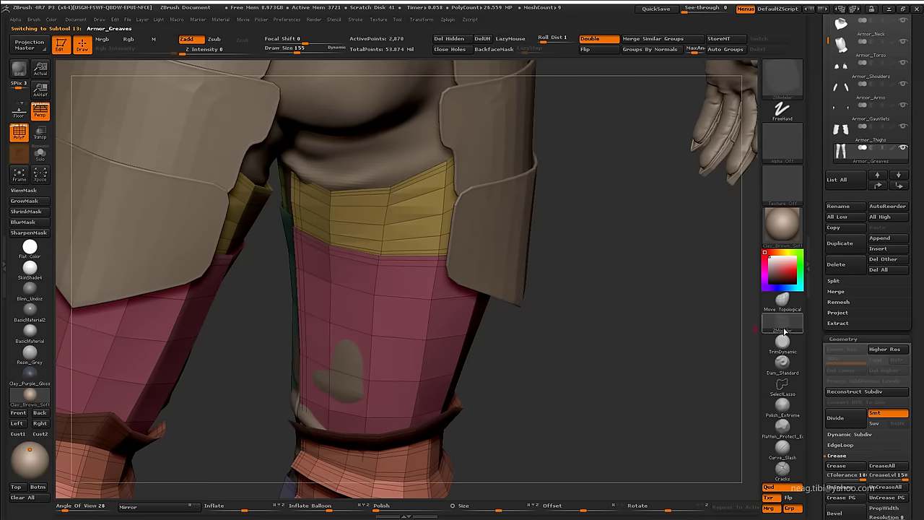
pyautogui.click(784, 331)
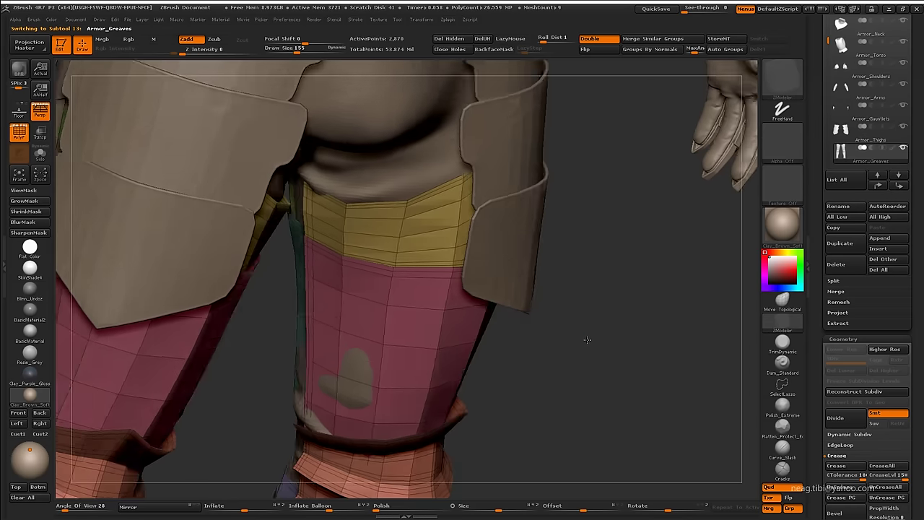
pyautogui.moveTo(586, 332); pyautogui.dragTo(440, 410, button='right')
pyautogui.moveTo(441, 410); pyautogui.dragTo(441, 412)
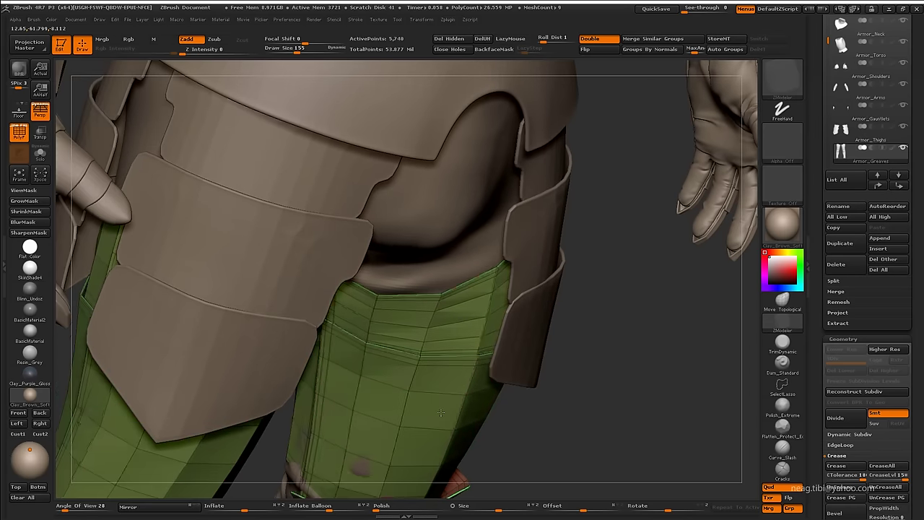
pyautogui.moveTo(575, 412)
pyautogui.mouseDown()
pyautogui.moveTo(652, 332)
pyautogui.moveTo(582, 195)
pyautogui.moveTo(583, 241)
pyautogui.moveTo(557, 188)
pyautogui.moveTo(541, 409)
pyautogui.moveTo(607, 39)
pyautogui.mouseUp()
# Toggle Solo and polygroup colours to inspect the thickened green greaves from several angles
pyautogui.hotkey('ctrl', 'shift', 'f')
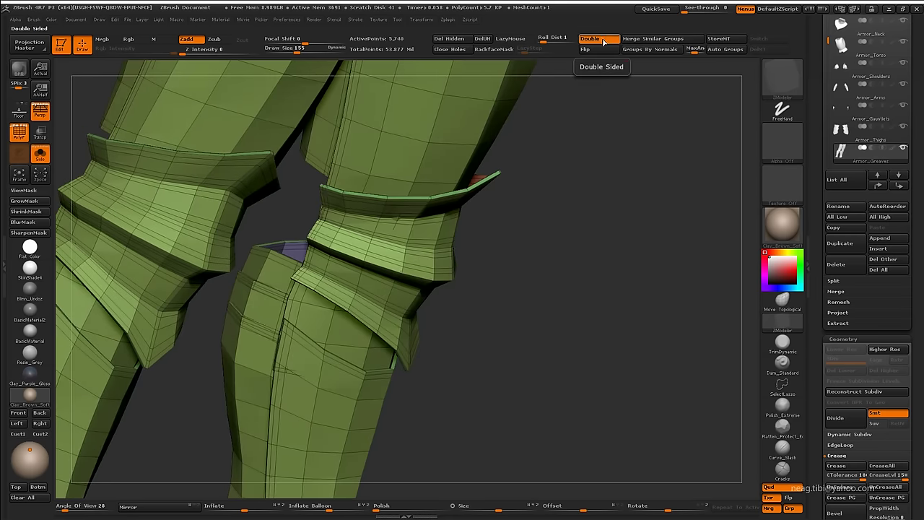
pyautogui.moveTo(541, 260)
pyautogui.mouseDown()
pyautogui.moveTo(549, 349)
pyautogui.moveTo(600, 268)
pyautogui.moveTo(609, 287)
pyautogui.moveTo(607, 251)
pyautogui.moveTo(500, 281)
pyautogui.mouseUp()
pyautogui.hotkey('shift', 'f')
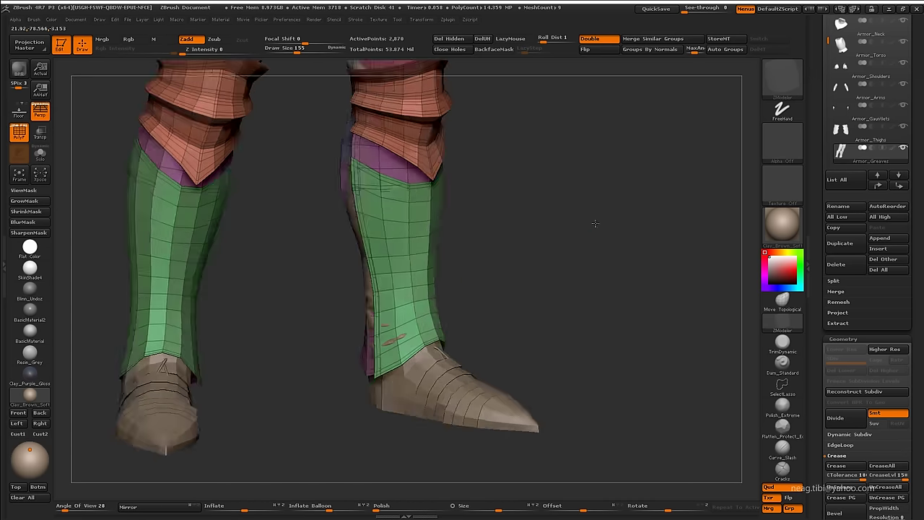
pyautogui.hotkey('ctrl', 'shift', 's')
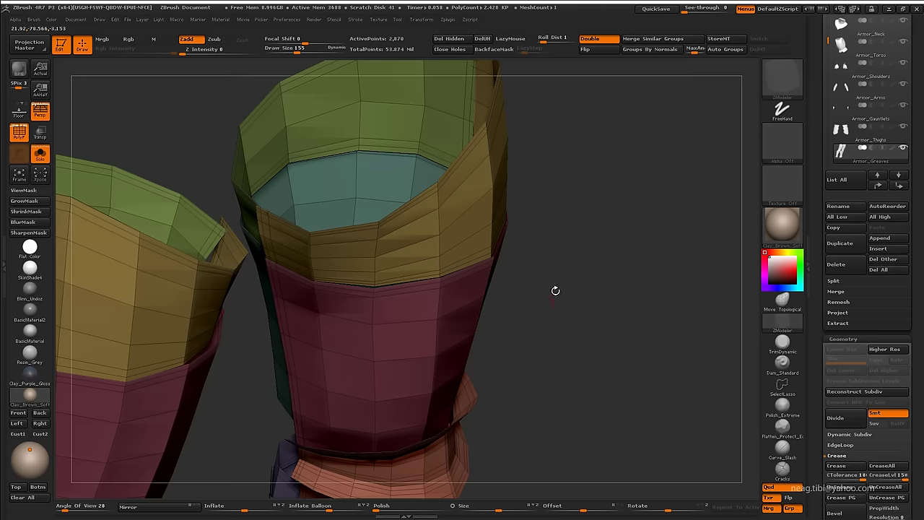
pyautogui.moveTo(556, 290)
pyautogui.mouseDown()
pyautogui.moveTo(465, 256)
pyautogui.moveTo(471, 275)
pyautogui.mouseUp()
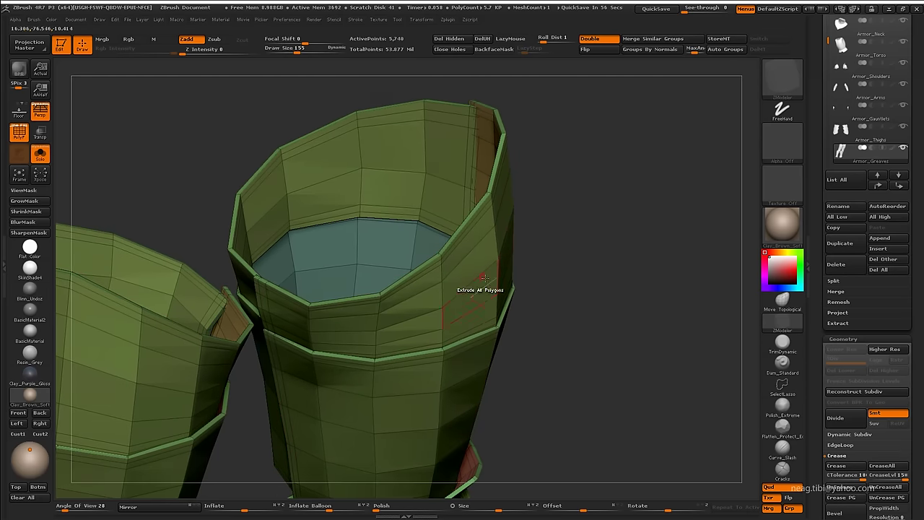
pyautogui.hotkey('ctrl', 'shift', 's')
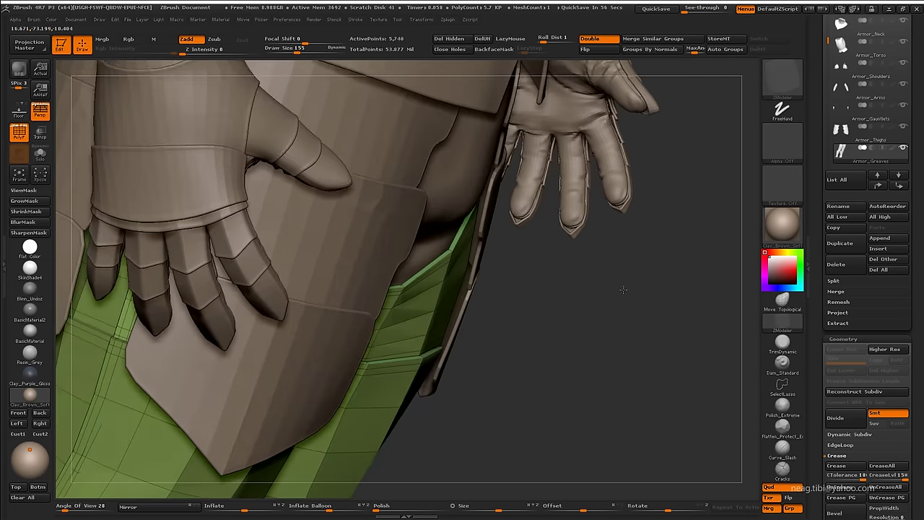
pyautogui.hotkey('ctrl', 'shift', 's')
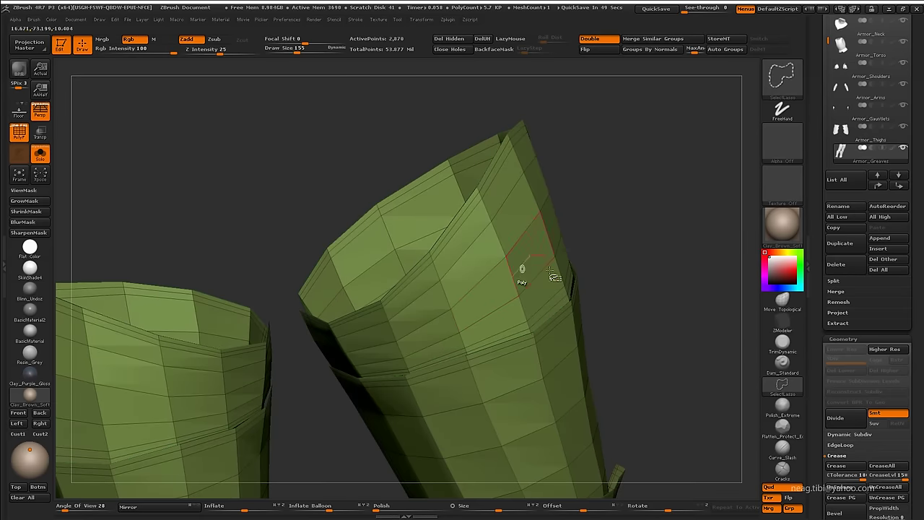
pyautogui.moveTo(647, 218)
pyautogui.mouseDown()
pyautogui.moveTo(644, 258)
pyautogui.moveTo(645, 161)
pyautogui.moveTo(658, 197)
pyautogui.mouseUp()
pyautogui.moveTo(579, 275)
pyautogui.keyDown('alt'); pyautogui.mouseDown()
pyautogui.moveTo(546, 376)
pyautogui.moveTo(537, 322)
pyautogui.mouseUp(); pyautogui.keyUp('alt')
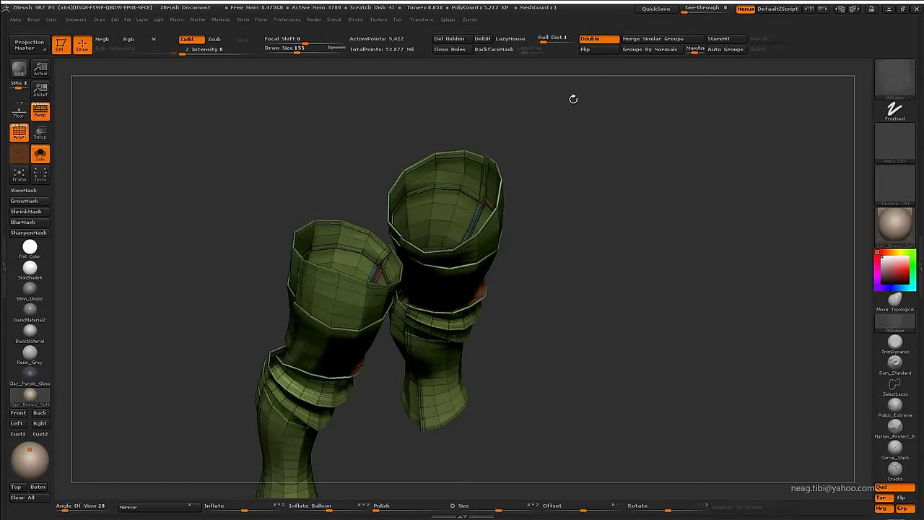
# Orbit around the greaves and knees, hiding and revealing greave parts to inspect them
pyautogui.moveTo(581, 177)
pyautogui.mouseDown()
pyautogui.moveTo(605, 125)
pyautogui.moveTo(520, 299)
pyautogui.moveTo(533, 291)
pyautogui.mouseUp()
pyautogui.moveTo(593, 280)
pyautogui.mouseDown()
pyautogui.moveTo(657, 170)
pyautogui.moveTo(633, 140)
pyautogui.moveTo(557, 283)
pyautogui.moveTo(536, 277)
pyautogui.moveTo(510, 210)
pyautogui.moveTo(448, 217)
pyautogui.moveTo(518, 282)
pyautogui.mouseUp()
pyautogui.hotkey('shift', 'f')
pyautogui.keyDown('ctrl'); pyautogui.keyDown('shift'); pyautogui.click(501, 248); pyautogui.keyUp('shift'); pyautogui.keyUp('ctrl')
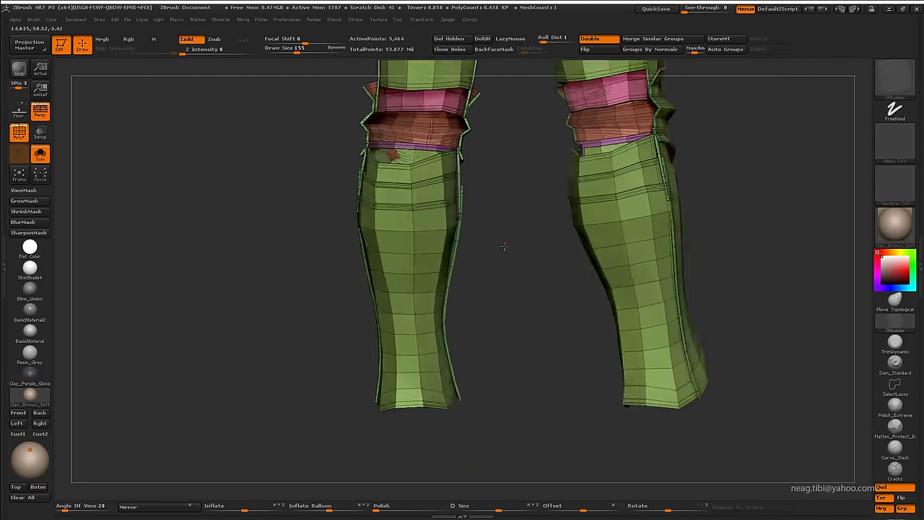
pyautogui.moveTo(501, 248)
pyautogui.mouseDown()
pyautogui.moveTo(528, 219)
pyautogui.moveTo(496, 284)
pyautogui.moveTo(404, 303)
pyautogui.mouseUp()
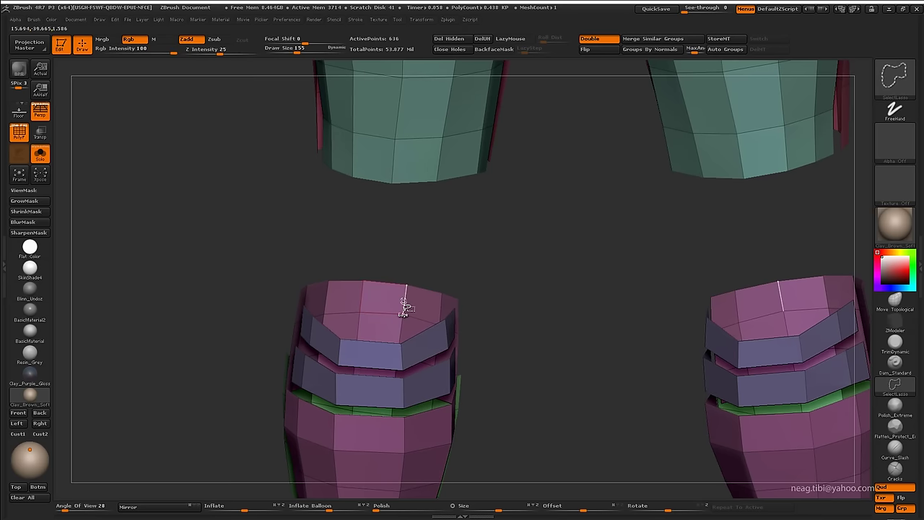
pyautogui.moveTo(491, 263)
pyautogui.mouseDown()
pyautogui.moveTo(487, 328)
pyautogui.moveTo(438, 216)
pyautogui.mouseUp()
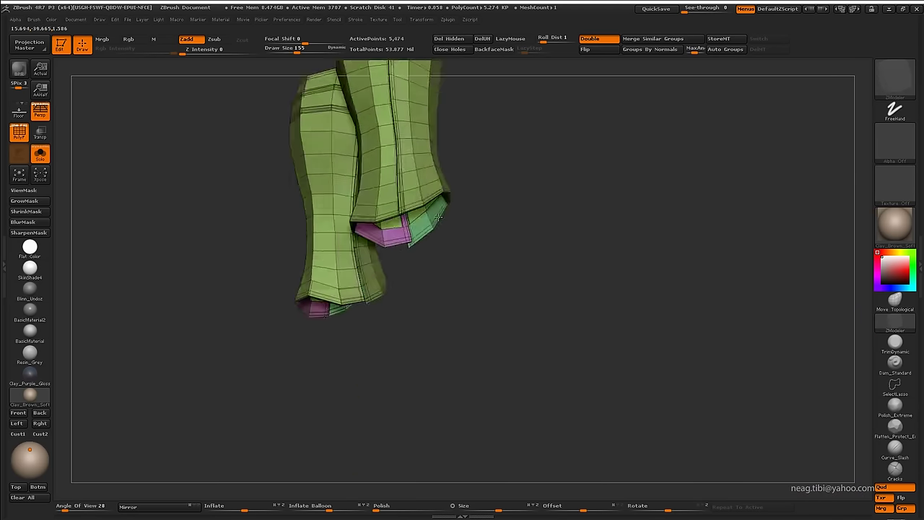
pyautogui.moveTo(376, 228); pyautogui.dragTo(379, 246)
pyautogui.moveTo(525, 228)
pyautogui.mouseDown()
pyautogui.moveTo(506, 260)
pyautogui.moveTo(551, 243)
pyautogui.moveTo(501, 272)
pyautogui.moveTo(556, 255)
pyautogui.moveTo(580, 293)
pyautogui.moveTo(629, 186)
pyautogui.moveTo(621, 118)
pyautogui.moveTo(633, 149)
pyautogui.mouseUp()
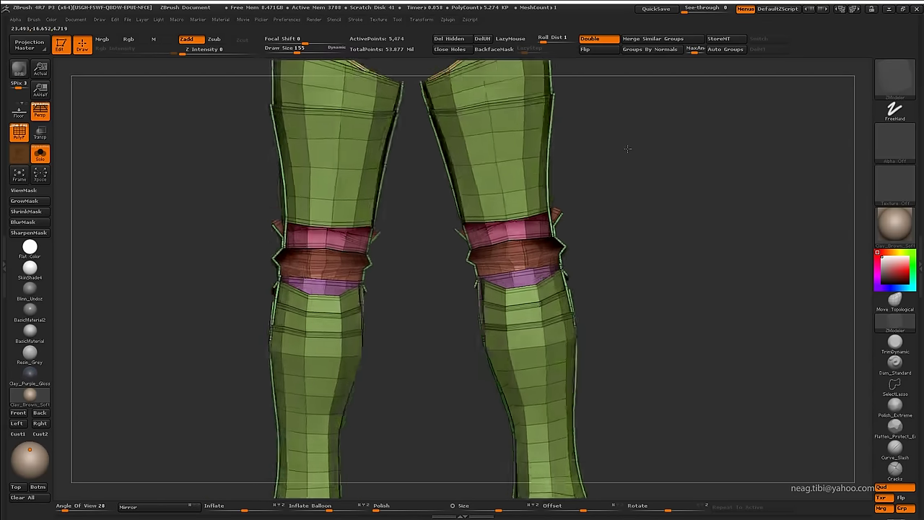
pyautogui.moveTo(614, 180)
pyautogui.mouseDown()
pyautogui.moveTo(587, 201)
pyautogui.moveTo(631, 192)
pyautogui.mouseUp()
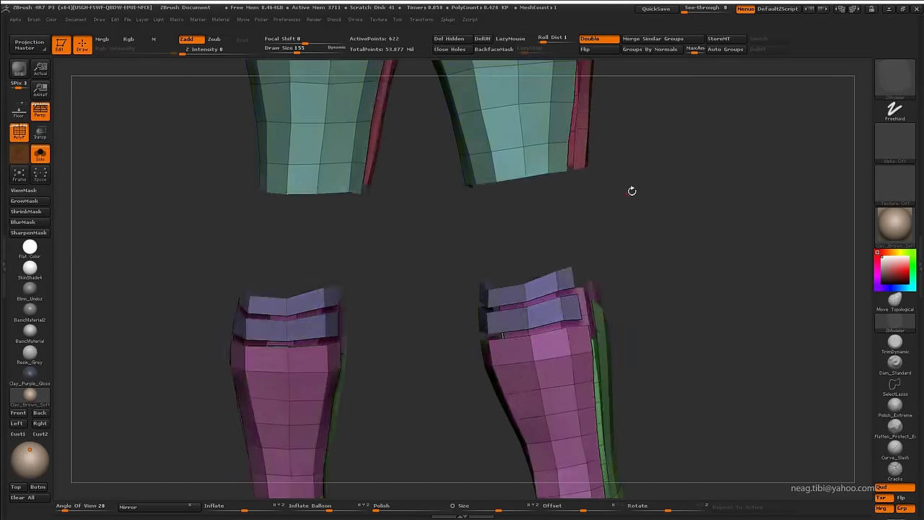
# Unhide all greave parts, clear the undo history, and open the SubTool and Geometry panels
pyautogui.keyDown('ctrl'); pyautogui.keyDown('shift'); pyautogui.click(631, 192); pyautogui.keyUp('shift'); pyautogui.keyUp('ctrl')
pyautogui.click(483, 41)
pyautogui.moveTo(650, 130); pyautogui.dragTo(665, 99)
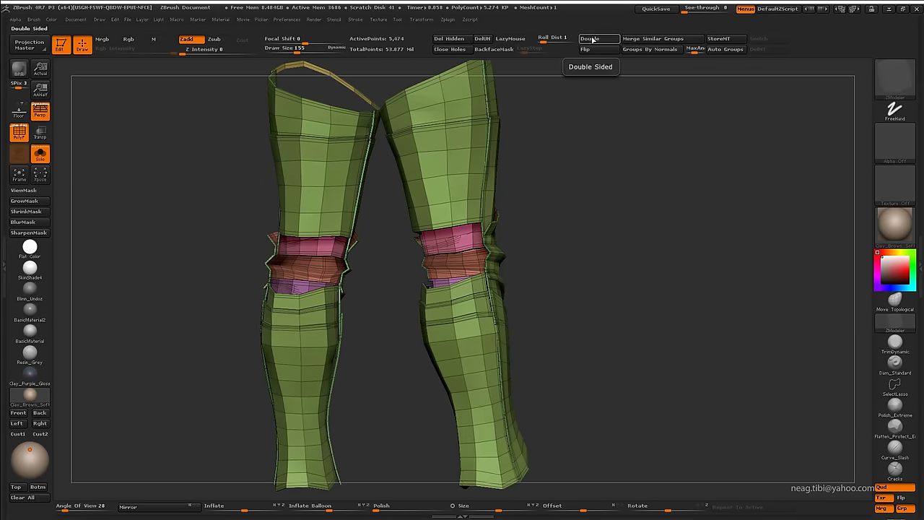
pyautogui.click(920, 195)
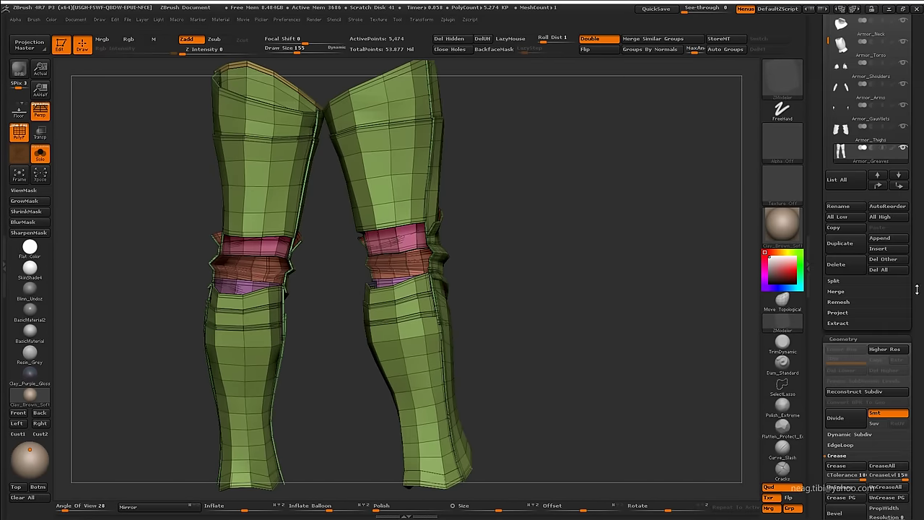
# Assign the visible greave mesh to a new polygroup with Ctrl+W after checking the rim edges
pyautogui.moveTo(917, 289); pyautogui.dragTo(917, 132)
pyautogui.moveTo(549, 275); pyautogui.dragTo(578, 240)
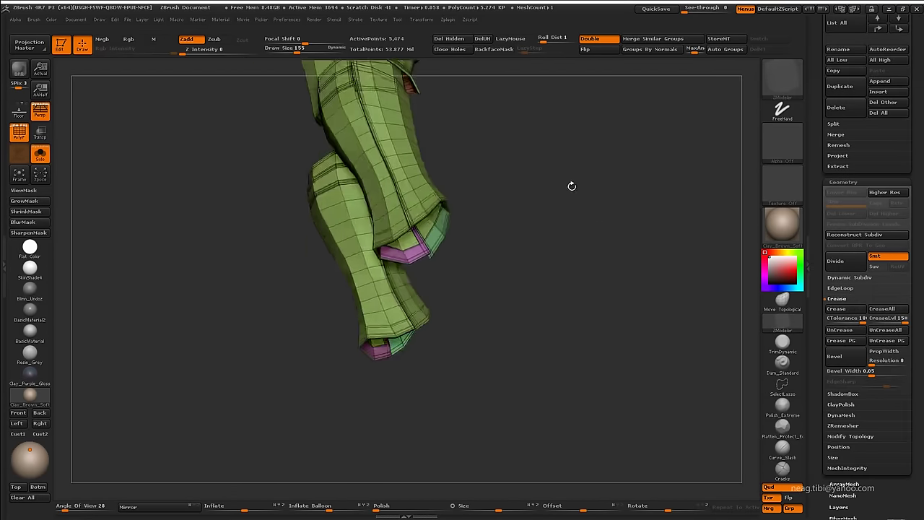
pyautogui.moveTo(552, 330)
pyautogui.mouseDown()
pyautogui.moveTo(522, 382)
pyautogui.moveTo(516, 296)
pyautogui.mouseUp()
pyautogui.moveTo(385, 348)
pyautogui.mouseDown()
pyautogui.moveTo(398, 314)
pyautogui.moveTo(608, 297)
pyautogui.moveTo(475, 272)
pyautogui.moveTo(467, 252)
pyautogui.moveTo(437, 322)
pyautogui.moveTo(548, 270)
pyautogui.moveTo(541, 286)
pyautogui.moveTo(610, 233)
pyautogui.moveTo(408, 292)
pyautogui.mouseUp()
pyautogui.hotkey('ctrl', 'w')
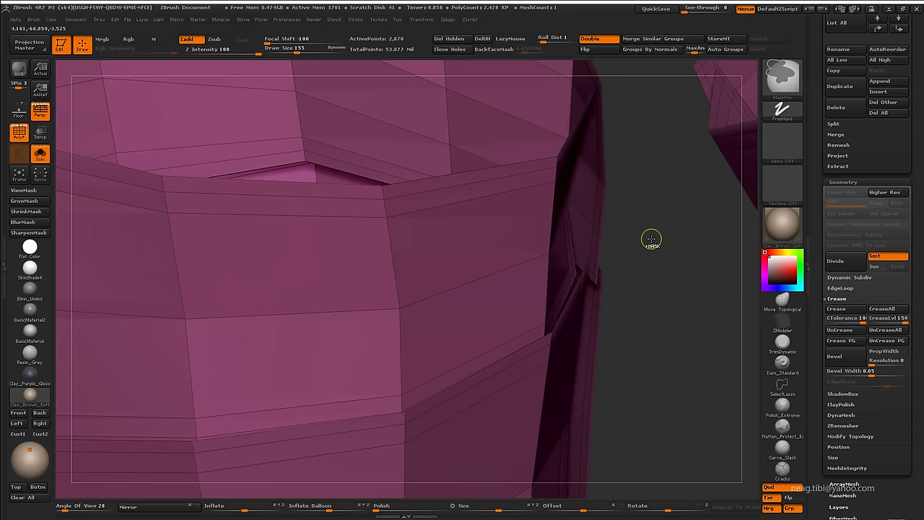
# Insert an edge-loop band along the greave rims and isolate only the rim strips
pyautogui.moveTo(650, 235)
pyautogui.mouseDown()
pyautogui.moveTo(505, 239)
pyautogui.moveTo(493, 320)
pyautogui.moveTo(453, 315)
pyautogui.mouseUp()
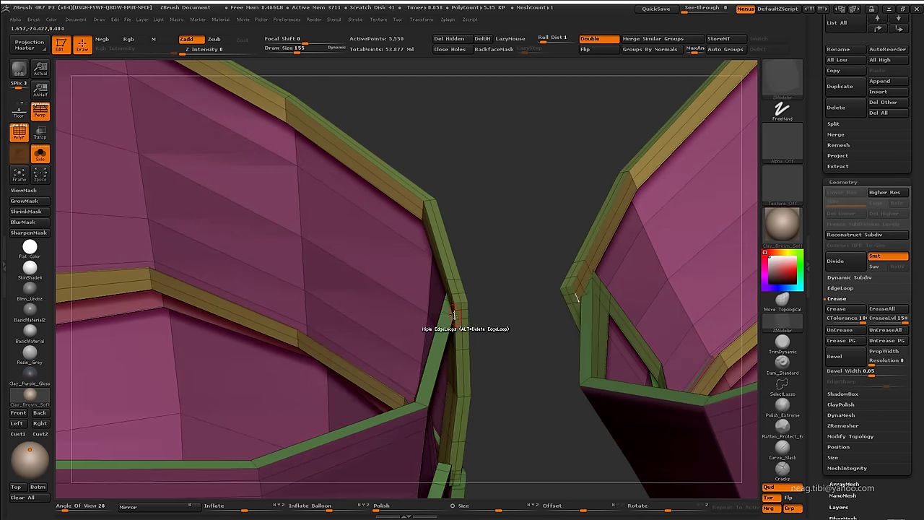
pyautogui.moveTo(513, 336); pyautogui.dragTo(417, 345)
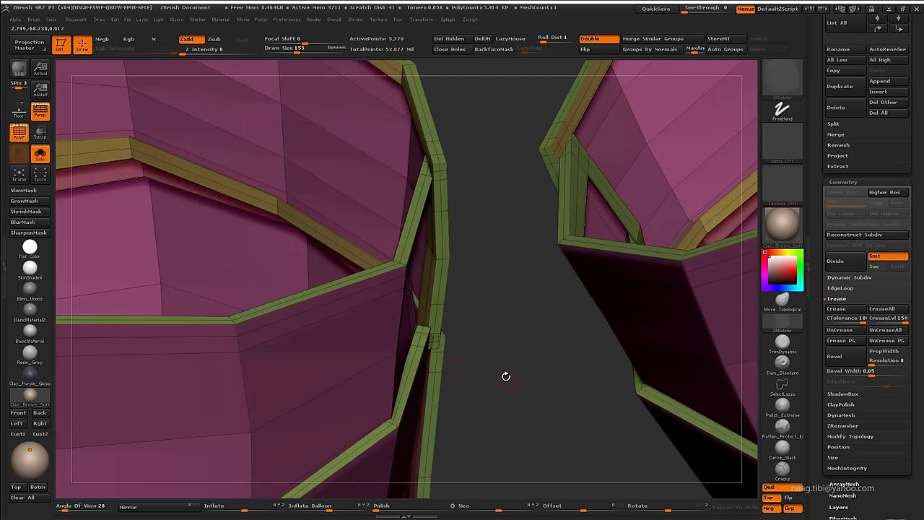
pyautogui.moveTo(506, 376)
pyautogui.mouseDown()
pyautogui.moveTo(520, 303)
pyautogui.moveTo(363, 97)
pyautogui.moveTo(385, 115)
pyautogui.moveTo(255, 209)
pyautogui.moveTo(320, 172)
pyautogui.moveTo(200, 343)
pyautogui.moveTo(247, 267)
pyautogui.moveTo(349, 260)
pyautogui.moveTo(299, 273)
pyautogui.moveTo(274, 255)
pyautogui.moveTo(267, 273)
pyautogui.moveTo(213, 308)
pyautogui.moveTo(206, 351)
pyautogui.moveTo(230, 353)
pyautogui.moveTo(247, 140)
pyautogui.moveTo(255, 207)
pyautogui.moveTo(350, 392)
pyautogui.mouseUp()
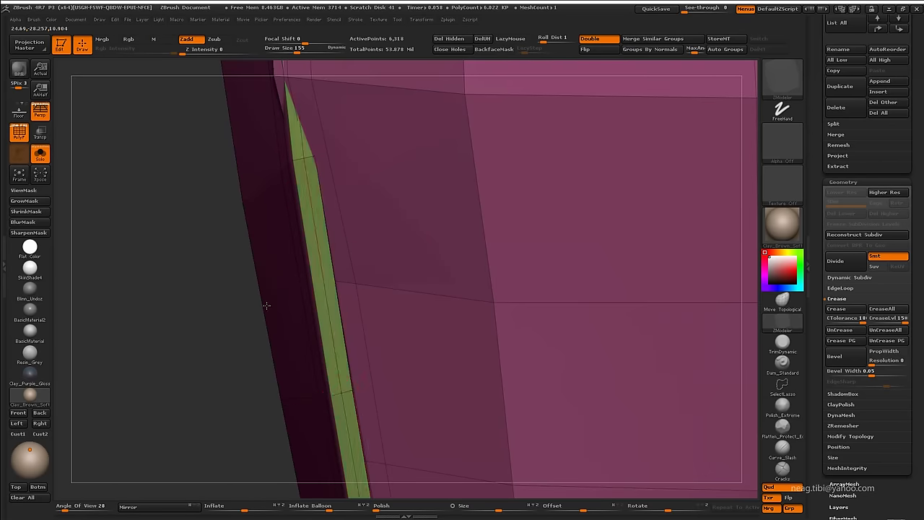
pyautogui.moveTo(266, 306)
pyautogui.mouseDown()
pyautogui.moveTo(285, 184)
pyautogui.moveTo(325, 327)
pyautogui.moveTo(262, 334)
pyautogui.moveTo(327, 304)
pyautogui.moveTo(385, 147)
pyautogui.moveTo(352, 98)
pyautogui.mouseUp()
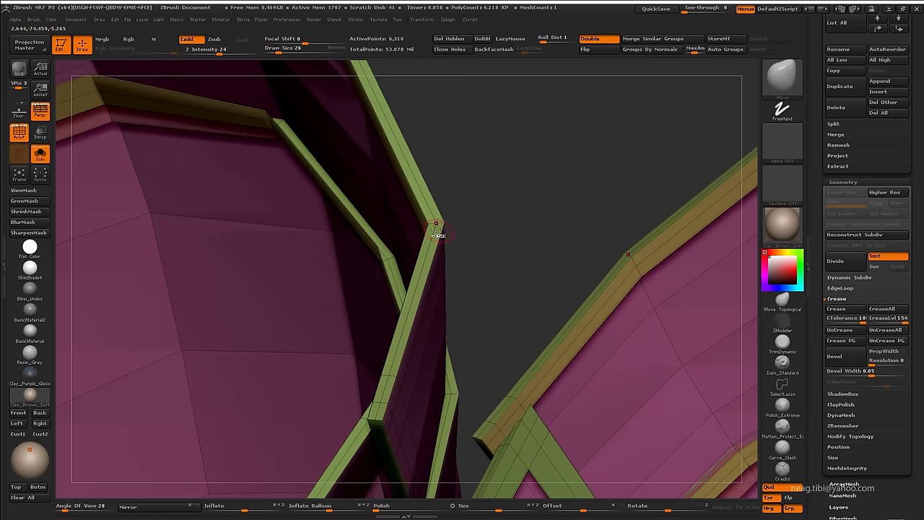
pyautogui.keyDown('ctrl'); pyautogui.keyDown('shift'); pyautogui.click(428, 228); pyautogui.keyUp('shift'); pyautogui.keyUp('ctrl')
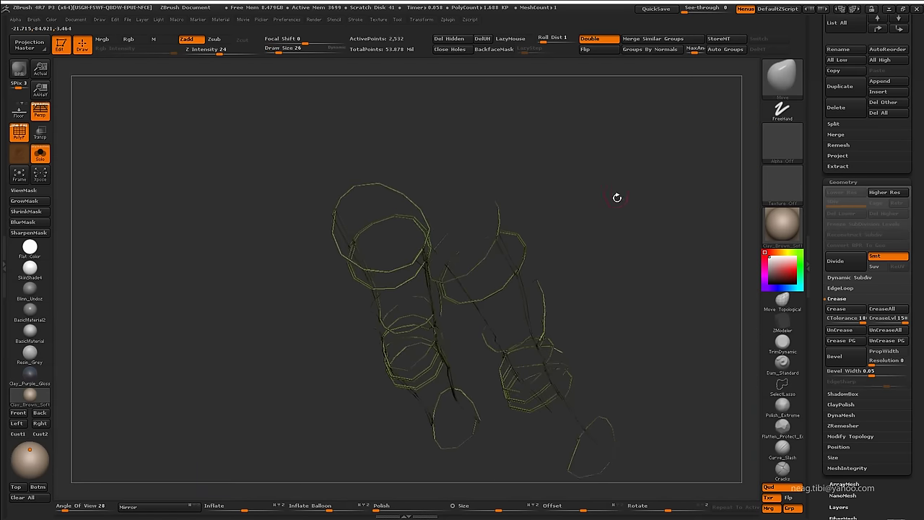
# Subdivide the greaves with D and turn off Polyframe to review the smooth raised rim bands
pyautogui.moveTo(617, 197)
pyautogui.keyDown('alt'); pyautogui.mouseDown()
pyautogui.moveTo(585, 189)
pyautogui.moveTo(430, 292)
pyautogui.mouseUp(); pyautogui.keyUp('alt')
pyautogui.press('d')
pyautogui.press('d')
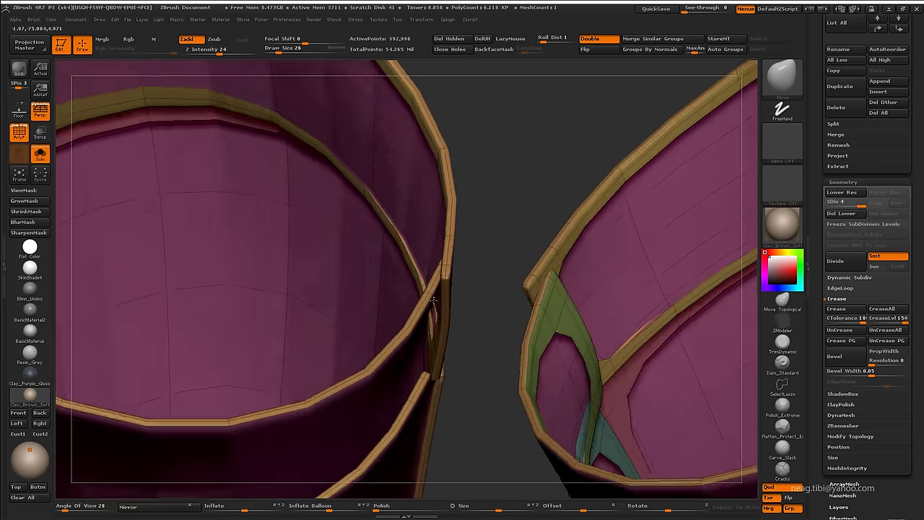
pyautogui.hotkey('shift', 'f')
pyautogui.moveTo(498, 227)
pyautogui.mouseDown()
pyautogui.moveTo(395, 158)
pyautogui.moveTo(34, 247)
pyautogui.mouseUp()
pyautogui.keyDown('alt'); pyautogui.moveTo(87, 217); pyautogui.dragTo(272, 477); pyautogui.keyUp('alt')
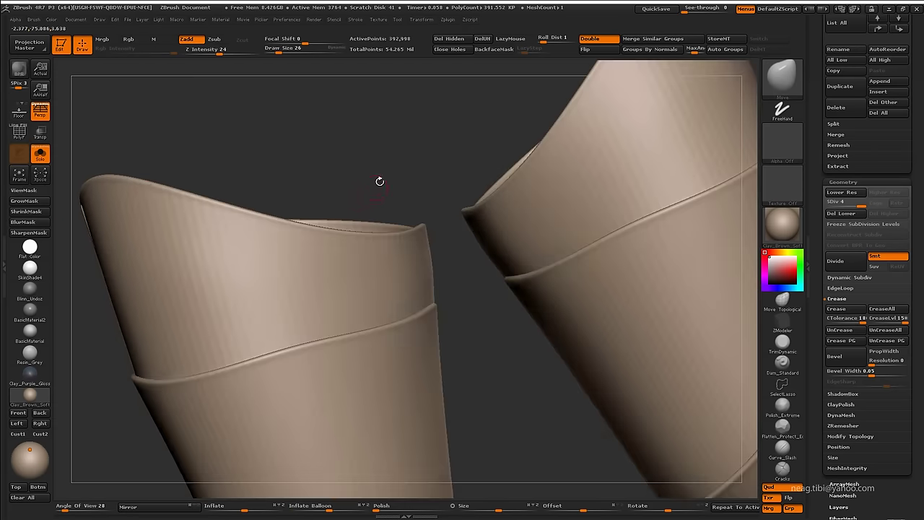
pyautogui.keyDown('shift'); pyautogui.moveTo(380, 181); pyautogui.dragTo(398, 151); pyautogui.keyUp('shift')
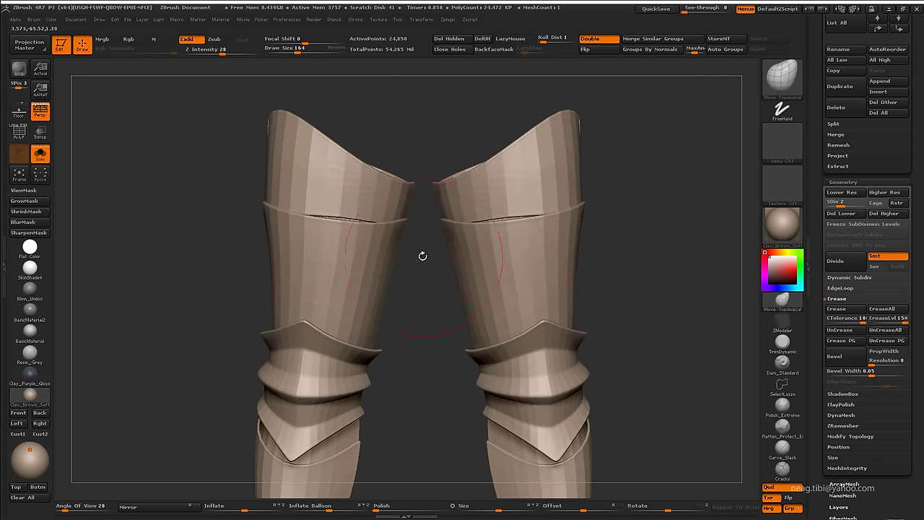
pyautogui.moveTo(423, 256)
pyautogui.mouseDown()
pyautogui.moveTo(402, 268)
pyautogui.moveTo(506, 231)
pyautogui.mouseUp()
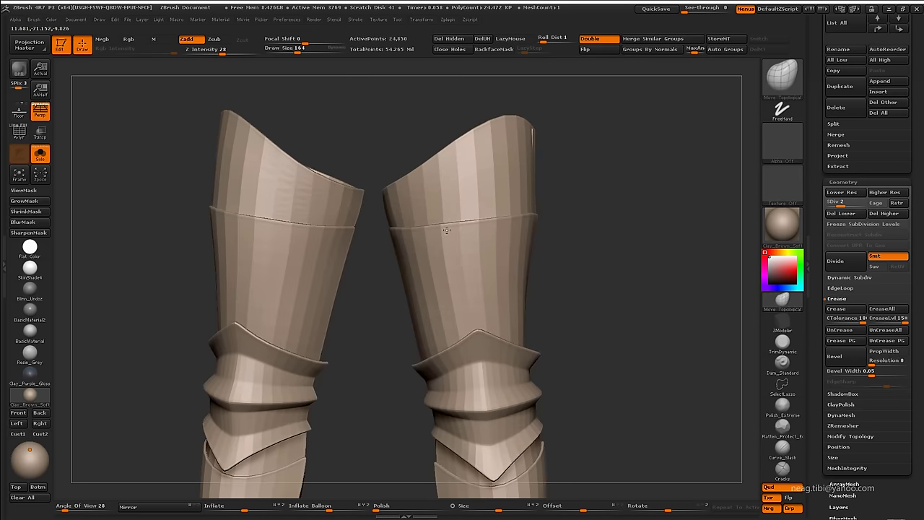
pyautogui.moveTo(446, 230); pyautogui.dragTo(541, 232)
pyautogui.keyDown('alt'); pyautogui.moveTo(426, 296); pyautogui.dragTo(389, 221); pyautogui.keyUp('alt')
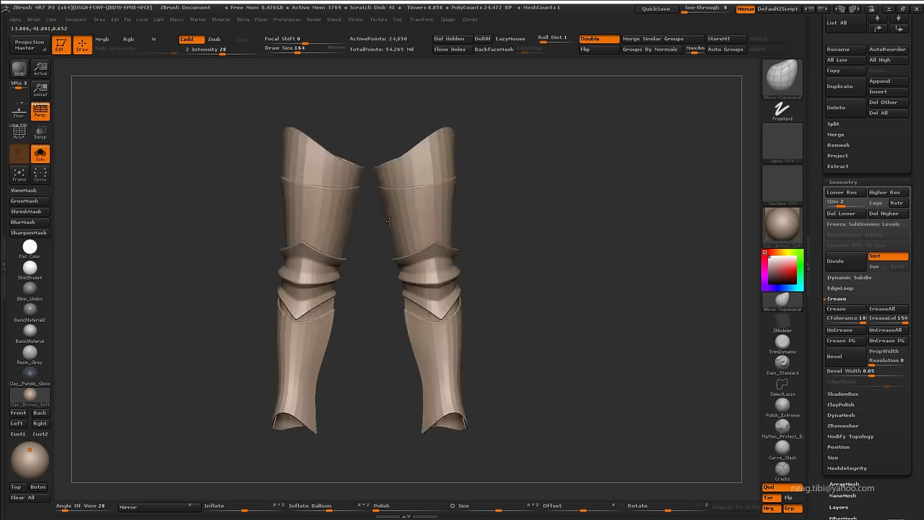
pyautogui.moveTo(346, 328)
pyautogui.keyDown('alt'); pyautogui.mouseDown()
pyautogui.moveTo(402, 376)
pyautogui.moveTo(330, 320)
pyautogui.moveTo(341, 274)
pyautogui.moveTo(327, 282)
pyautogui.mouseUp(); pyautogui.keyUp('alt')
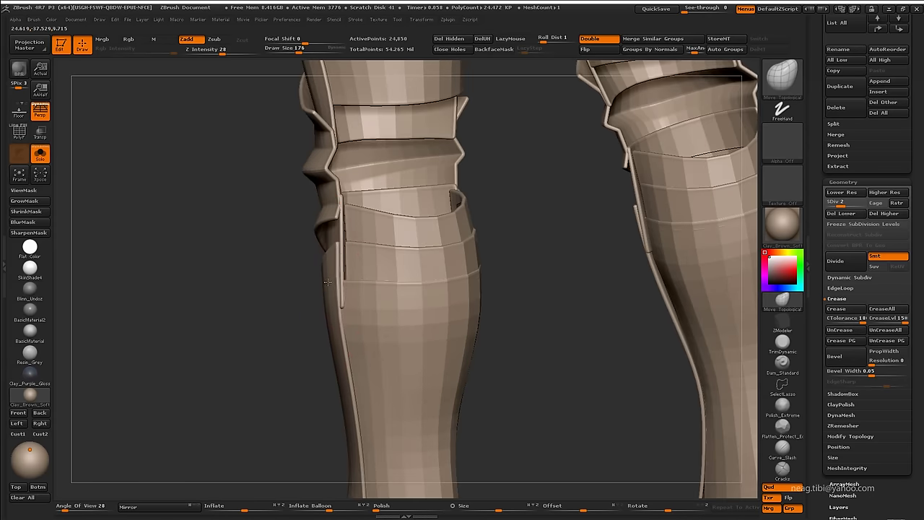
pyautogui.moveTo(335, 336)
pyautogui.mouseDown()
pyautogui.moveTo(293, 346)
pyautogui.moveTo(340, 299)
pyautogui.moveTo(349, 233)
pyautogui.mouseUp()
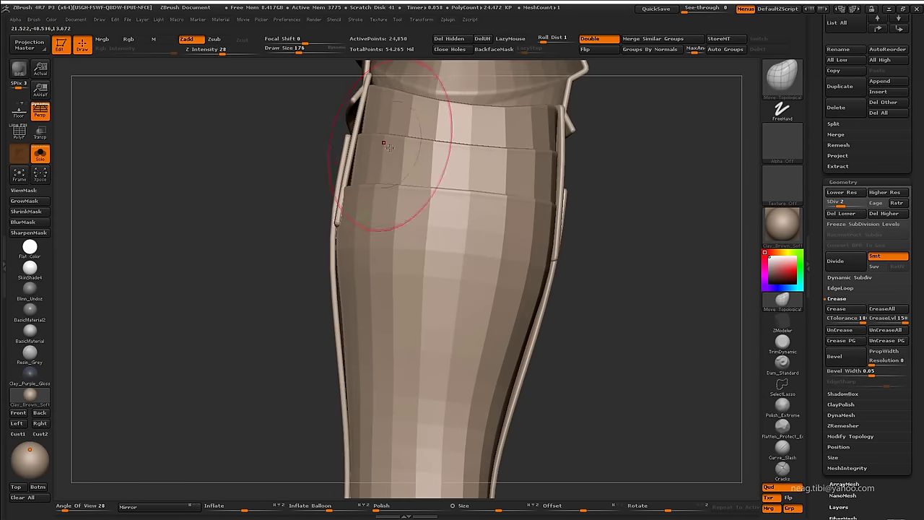
pyautogui.keyDown('alt'); pyautogui.moveTo(388, 146); pyautogui.dragTo(364, 158); pyautogui.keyUp('alt')
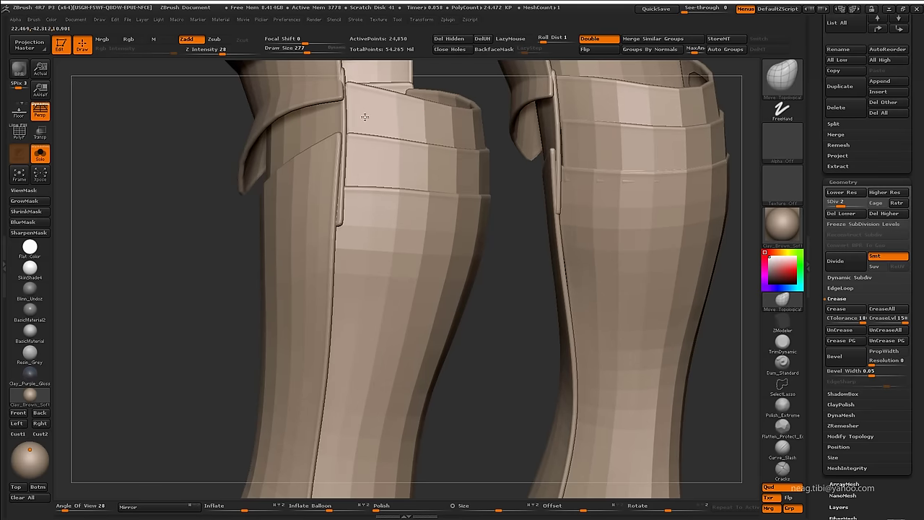
pyautogui.moveTo(365, 117); pyautogui.dragTo(336, 231)
pyautogui.moveTo(438, 300); pyautogui.dragTo(517, 336)
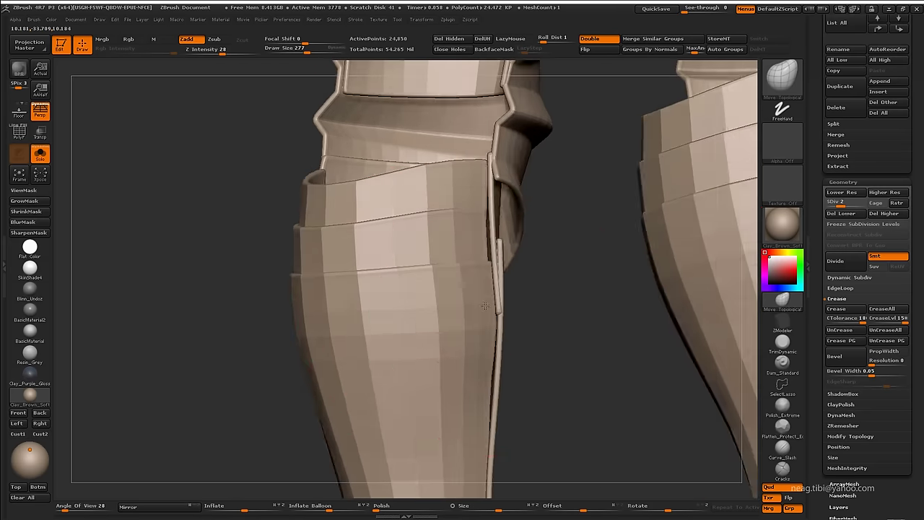
pyautogui.moveTo(497, 305)
pyautogui.mouseDown()
pyautogui.moveTo(481, 265)
pyautogui.moveTo(486, 289)
pyautogui.mouseUp()
pyautogui.moveTo(486, 241); pyautogui.dragTo(475, 246)
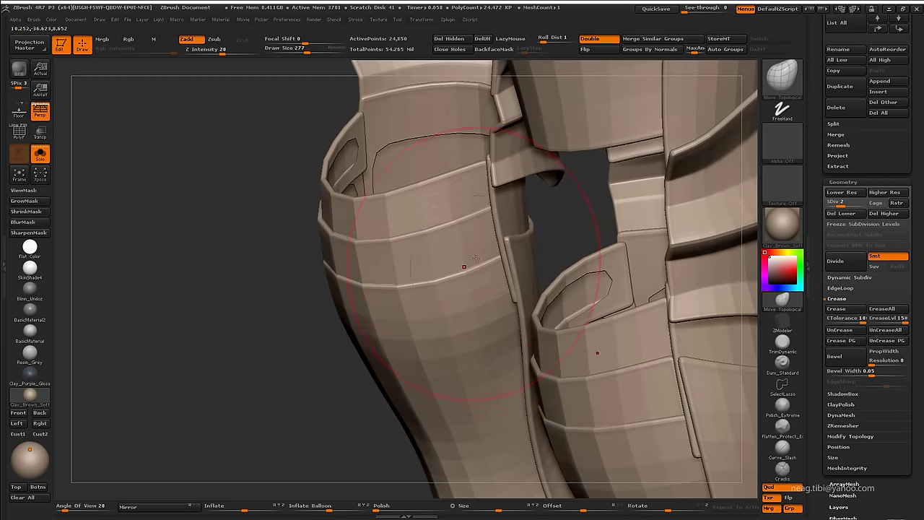
pyautogui.moveTo(467, 304); pyautogui.dragTo(468, 189)
pyautogui.moveTo(466, 226)
pyautogui.mouseDown()
pyautogui.moveTo(433, 289)
pyautogui.moveTo(423, 278)
pyautogui.moveTo(439, 267)
pyautogui.moveTo(351, 206)
pyautogui.moveTo(342, 268)
pyautogui.moveTo(272, 289)
pyautogui.mouseUp()
pyautogui.moveTo(280, 227)
pyautogui.mouseDown()
pyautogui.moveTo(340, 262)
pyautogui.moveTo(324, 375)
pyautogui.moveTo(451, 371)
pyautogui.moveTo(548, 383)
pyautogui.moveTo(506, 373)
pyautogui.mouseUp()
pyautogui.moveTo(511, 408)
pyautogui.mouseDown()
pyautogui.moveTo(536, 333)
pyautogui.moveTo(504, 388)
pyautogui.mouseUp()
pyautogui.moveTo(554, 340)
pyautogui.mouseDown()
pyautogui.moveTo(450, 348)
pyautogui.moveTo(484, 250)
pyautogui.moveTo(435, 244)
pyautogui.moveTo(331, 370)
pyautogui.moveTo(289, 289)
pyautogui.moveTo(351, 207)
pyautogui.moveTo(415, 245)
pyautogui.moveTo(495, 238)
pyautogui.moveTo(231, 289)
pyautogui.moveTo(274, 297)
pyautogui.mouseUp()
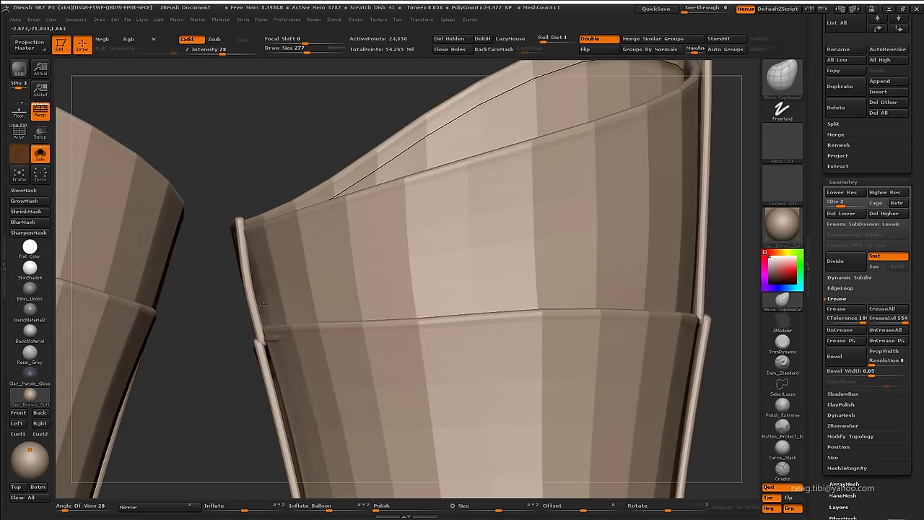
# Inspect both greave rims closely from several angles, reframing them with F
pyautogui.moveTo(297, 368)
pyautogui.mouseDown()
pyautogui.moveTo(294, 293)
pyautogui.moveTo(315, 368)
pyautogui.moveTo(288, 303)
pyautogui.mouseUp()
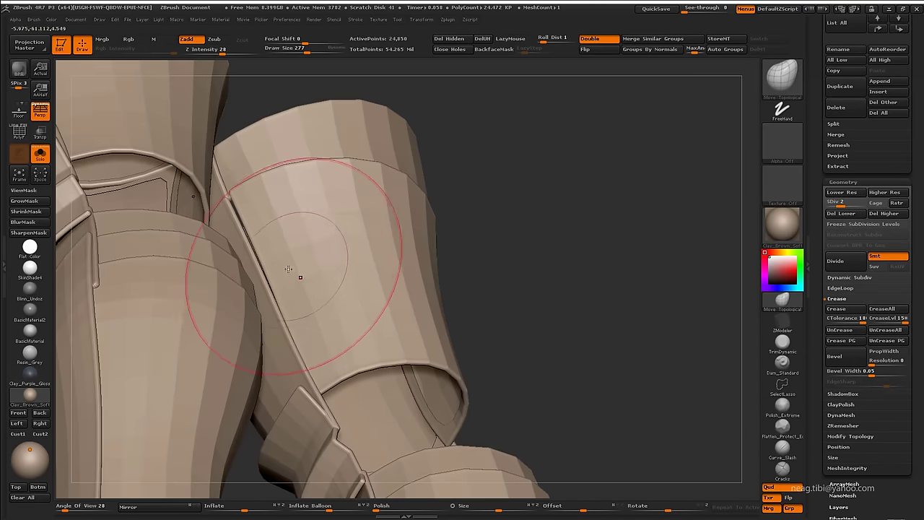
pyautogui.moveTo(308, 269)
pyautogui.mouseDown()
pyautogui.moveTo(274, 313)
pyautogui.moveTo(458, 319)
pyautogui.moveTo(449, 297)
pyautogui.moveTo(332, 176)
pyautogui.mouseUp()
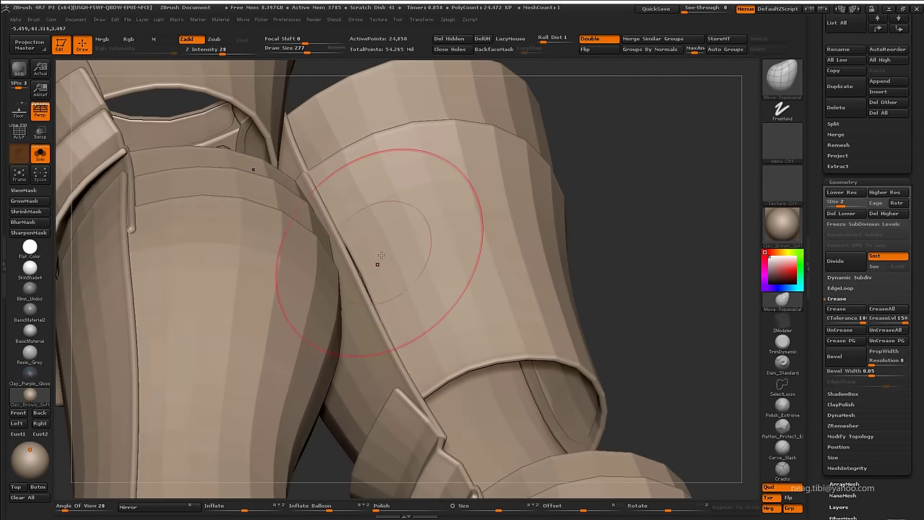
pyautogui.moveTo(386, 280); pyautogui.dragTo(349, 289)
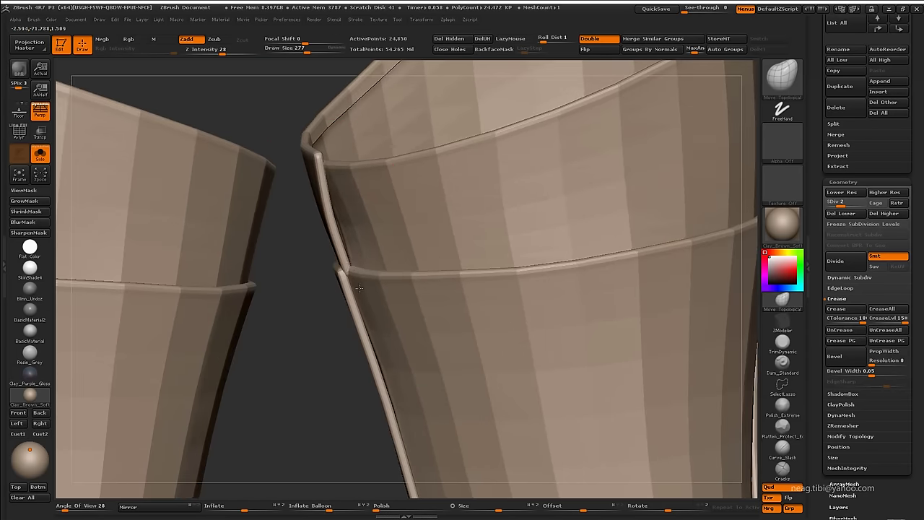
pyautogui.moveTo(358, 288)
pyautogui.mouseDown()
pyautogui.moveTo(340, 227)
pyautogui.moveTo(276, 209)
pyautogui.moveTo(312, 240)
pyautogui.mouseUp()
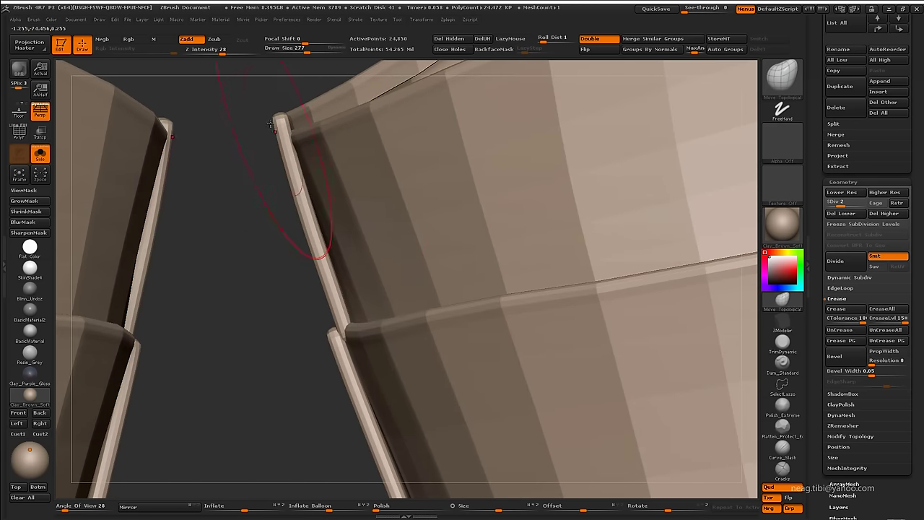
pyautogui.moveTo(271, 124); pyautogui.dragTo(270, 189)
pyautogui.moveTo(309, 232)
pyautogui.mouseDown()
pyautogui.moveTo(283, 340)
pyautogui.moveTo(327, 328)
pyautogui.mouseUp()
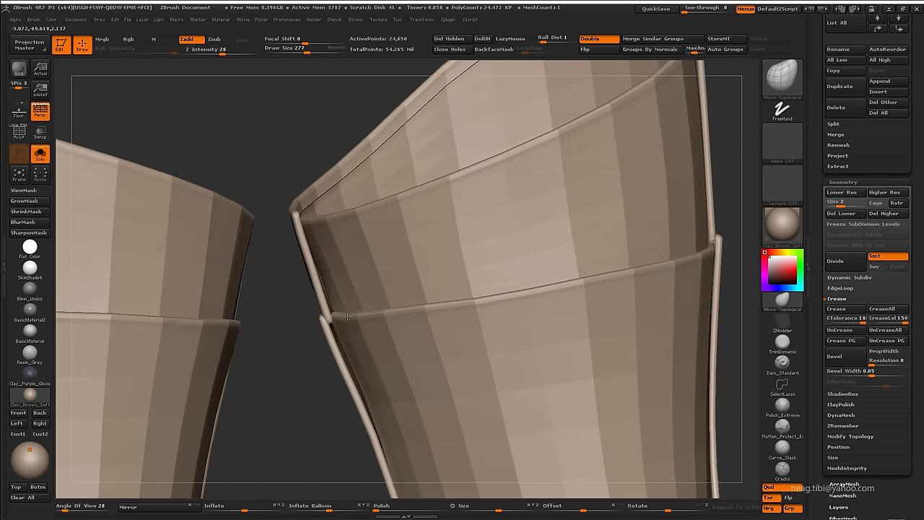
pyautogui.press('f')
pyautogui.keyDown('alt'); pyautogui.moveTo(327, 293); pyautogui.dragTo(287, 325); pyautogui.keyUp('alt')
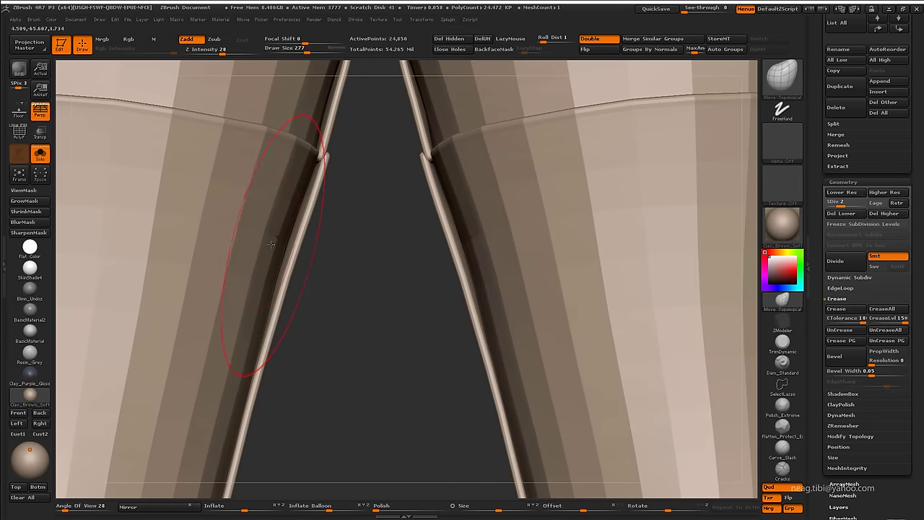
pyautogui.keyDown('alt'); pyautogui.moveTo(271, 245); pyautogui.dragTo(282, 240); pyautogui.keyUp('alt')
pyautogui.press('f')
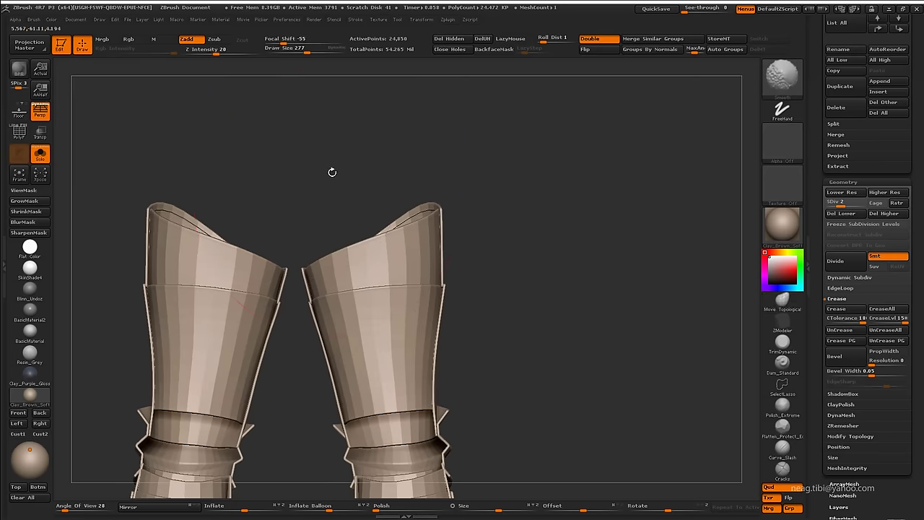
pyautogui.moveTo(333, 171)
pyautogui.mouseDown()
pyautogui.moveTo(406, 239)
pyautogui.moveTo(353, 426)
pyautogui.moveTo(369, 326)
pyautogui.mouseUp()
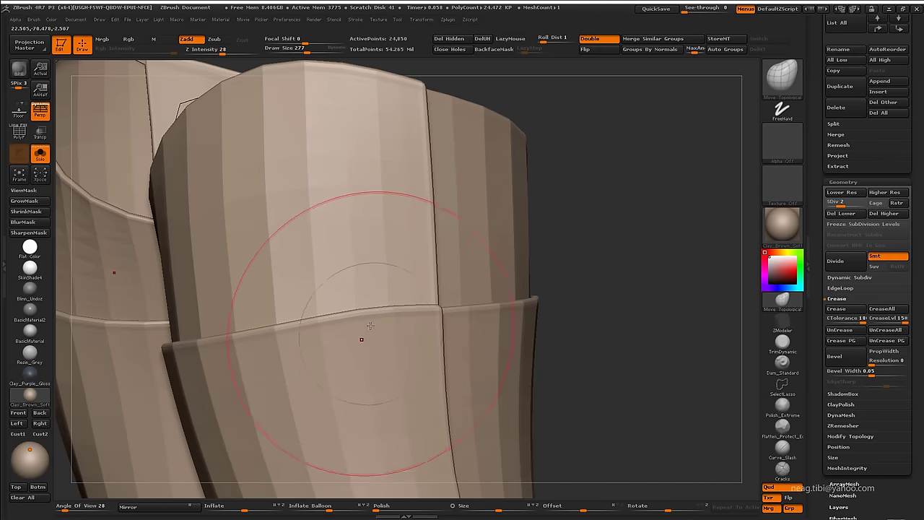
pyautogui.moveTo(302, 352)
pyautogui.keyDown('alt'); pyautogui.mouseDown()
pyautogui.moveTo(330, 275)
pyautogui.moveTo(408, 227)
pyautogui.moveTo(351, 264)
pyautogui.moveTo(308, 247)
pyautogui.mouseUp(); pyautogui.keyUp('alt')
pyautogui.press('f')
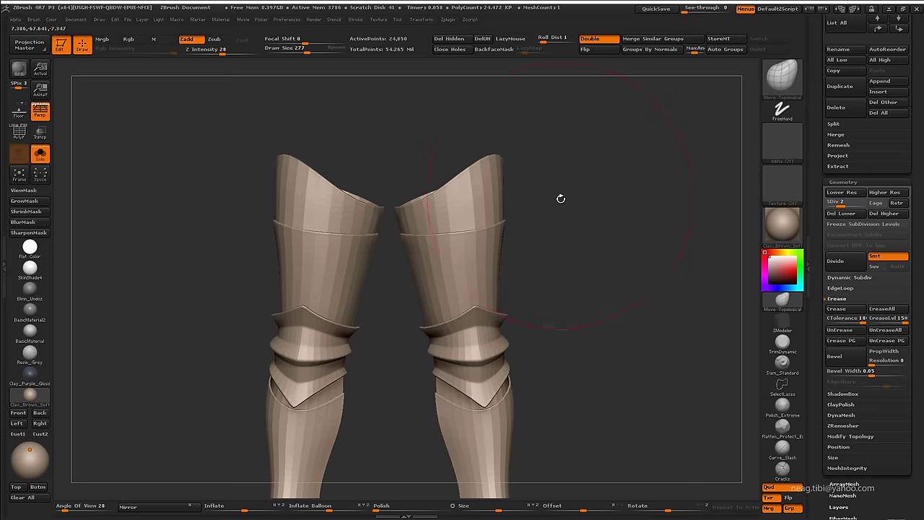
pyautogui.moveTo(559, 198)
pyautogui.mouseDown()
pyautogui.moveTo(508, 256)
pyautogui.moveTo(485, 239)
pyautogui.moveTo(481, 209)
pyautogui.moveTo(415, 301)
pyautogui.moveTo(522, 303)
pyautogui.moveTo(541, 209)
pyautogui.moveTo(586, 229)
pyautogui.mouseUp()
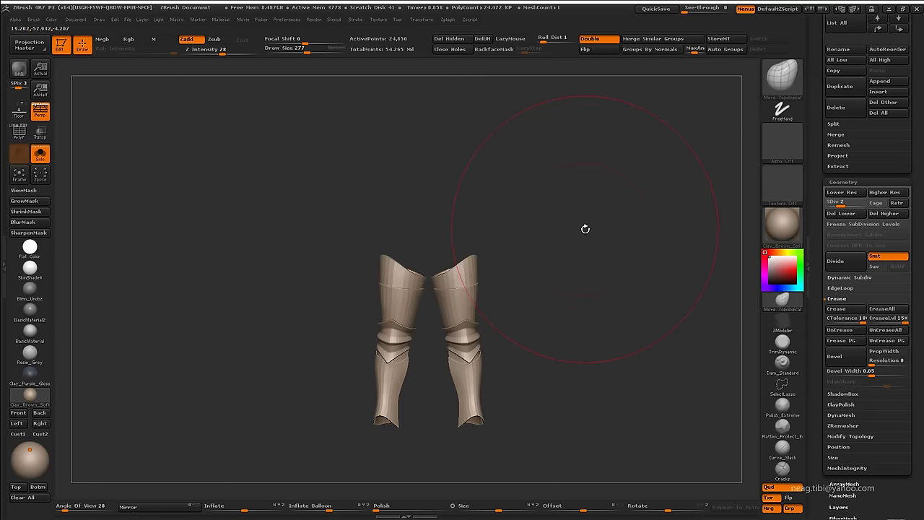
# Turn Solo off and view the full knight from front and behind to check leg shading
pyautogui.moveTo(405, 310)
pyautogui.keyDown('alt'); pyautogui.mouseDown()
pyautogui.moveTo(423, 289)
pyautogui.moveTo(265, 324)
pyautogui.moveTo(434, 325)
pyautogui.moveTo(449, 350)
pyautogui.moveTo(481, 313)
pyautogui.moveTo(433, 332)
pyautogui.moveTo(456, 324)
pyautogui.moveTo(442, 329)
pyautogui.mouseUp(); pyautogui.keyUp('alt')
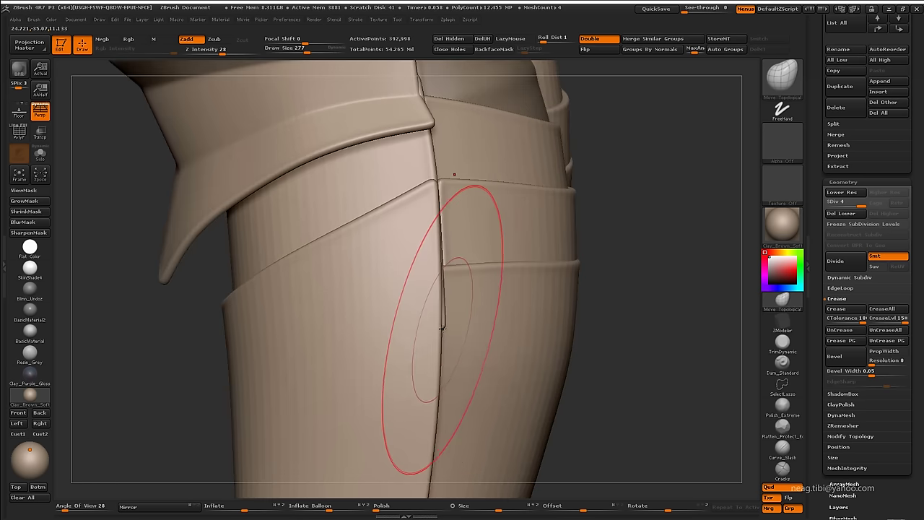
pyautogui.moveTo(442, 285); pyautogui.dragTo(590, 277)
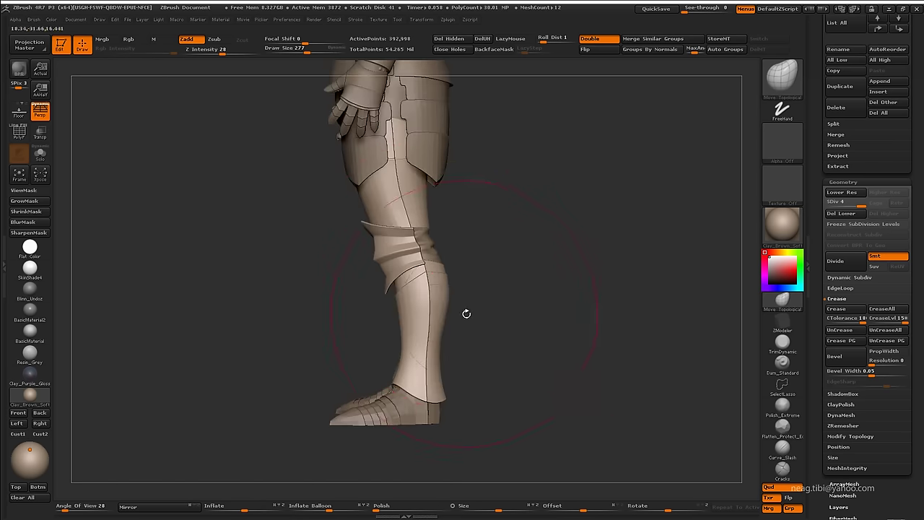
pyautogui.moveTo(467, 313)
pyautogui.mouseDown()
pyautogui.moveTo(489, 305)
pyautogui.moveTo(330, 361)
pyautogui.moveTo(407, 284)
pyautogui.mouseUp()
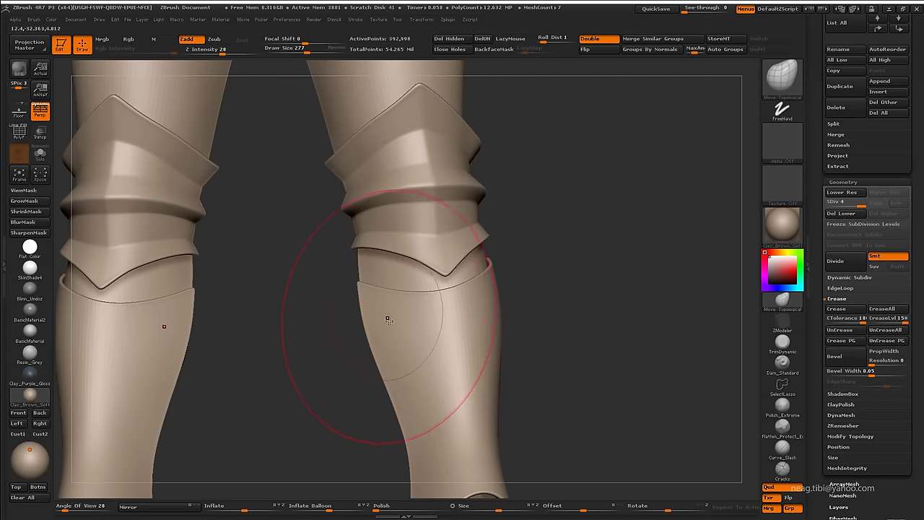
pyautogui.moveTo(387, 319); pyautogui.dragTo(374, 307)
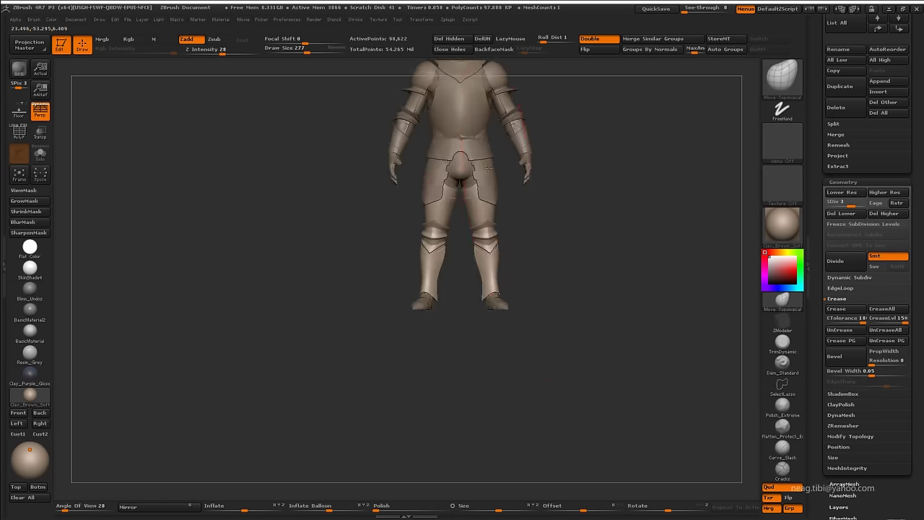
# Check the shin and knee guards from several angles, then raise the leg armor to SDiv 4
pyautogui.moveTo(474, 353)
pyautogui.keyDown('alt'); pyautogui.mouseDown()
pyautogui.moveTo(380, 434)
pyautogui.moveTo(410, 446)
pyautogui.mouseUp(); pyautogui.keyUp('alt')
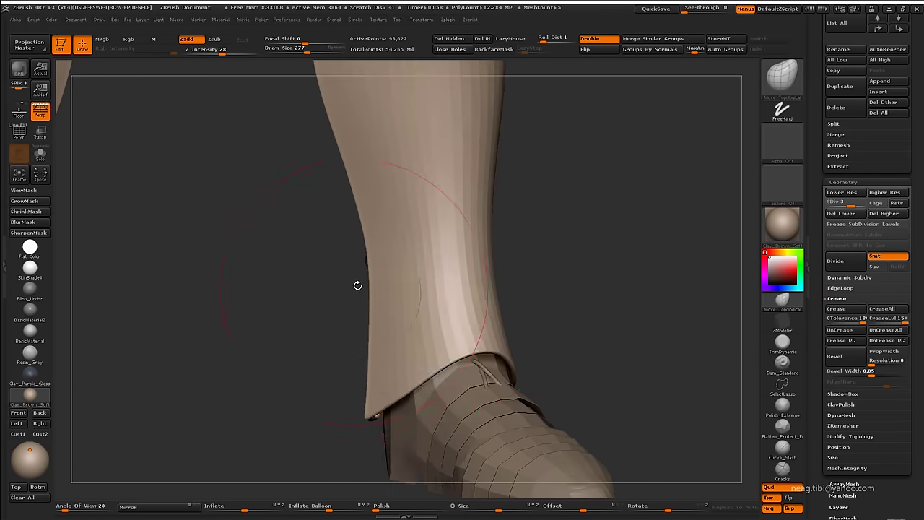
pyautogui.moveTo(358, 286)
pyautogui.mouseDown()
pyautogui.moveTo(367, 273)
pyautogui.moveTo(351, 207)
pyautogui.moveTo(374, 323)
pyautogui.mouseUp()
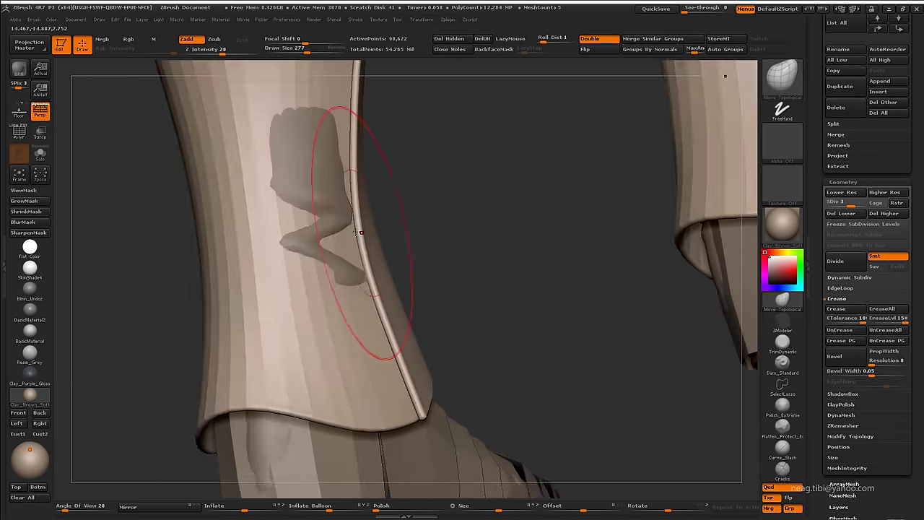
pyautogui.moveTo(375, 256)
pyautogui.mouseDown()
pyautogui.moveTo(400, 343)
pyautogui.moveTo(405, 239)
pyautogui.moveTo(327, 275)
pyautogui.moveTo(465, 234)
pyautogui.mouseUp()
pyautogui.moveTo(454, 285)
pyautogui.mouseDown()
pyautogui.moveTo(392, 310)
pyautogui.moveTo(423, 393)
pyautogui.moveTo(547, 330)
pyautogui.moveTo(317, 318)
pyautogui.mouseUp()
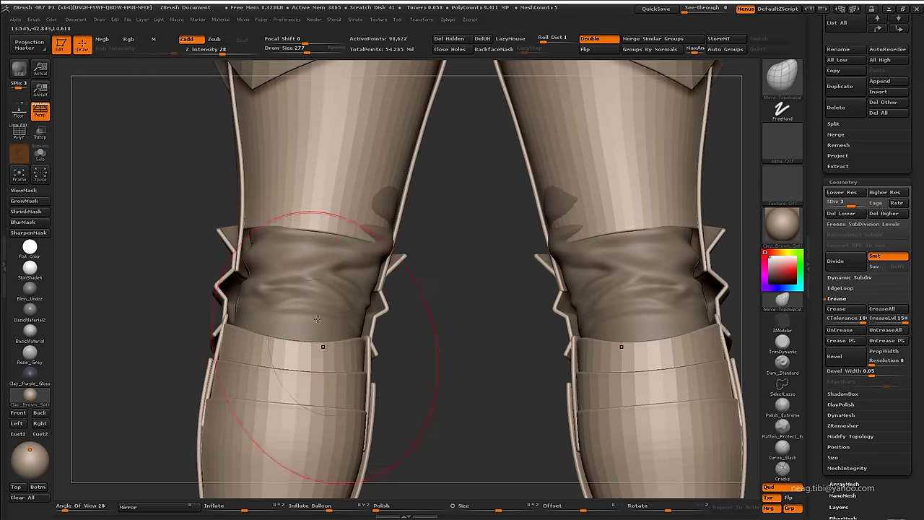
pyautogui.moveTo(234, 330)
pyautogui.mouseDown()
pyautogui.moveTo(270, 390)
pyautogui.moveTo(171, 380)
pyautogui.moveTo(286, 354)
pyautogui.mouseUp()
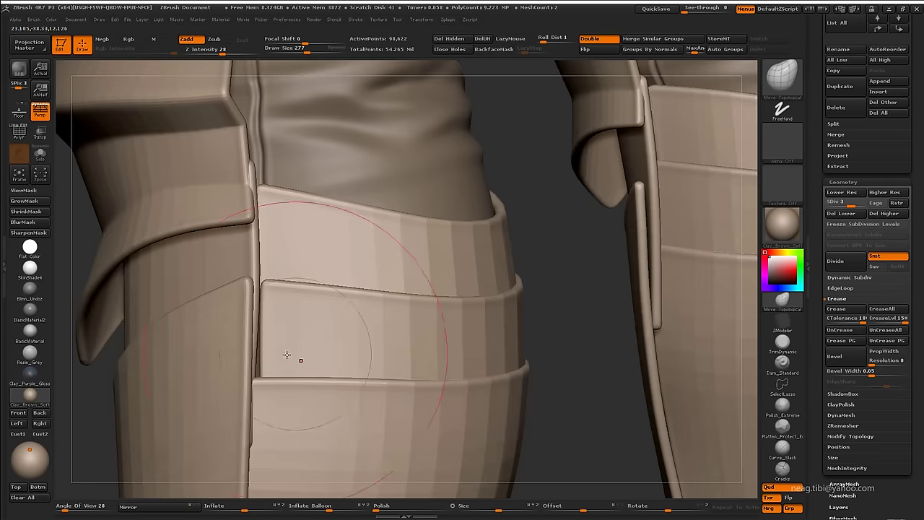
pyautogui.moveTo(306, 289)
pyautogui.mouseDown()
pyautogui.moveTo(286, 406)
pyautogui.moveTo(353, 327)
pyautogui.moveTo(386, 323)
pyautogui.moveTo(405, 405)
pyautogui.moveTo(569, 291)
pyautogui.moveTo(524, 311)
pyautogui.moveTo(481, 354)
pyautogui.moveTo(418, 289)
pyautogui.mouseUp()
pyautogui.press('d')
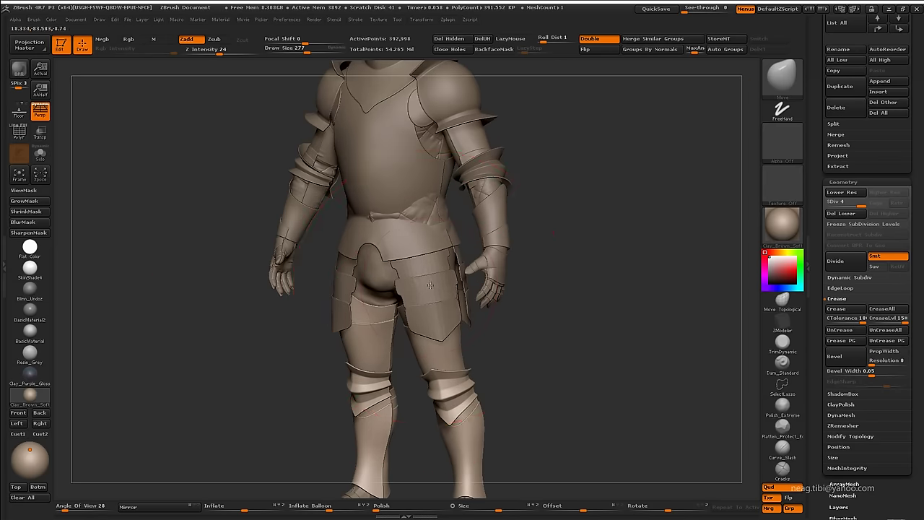
pyautogui.moveTo(563, 348)
pyautogui.mouseDown()
pyautogui.moveTo(551, 326)
pyautogui.moveTo(487, 284)
pyautogui.mouseUp()
pyautogui.press('space')
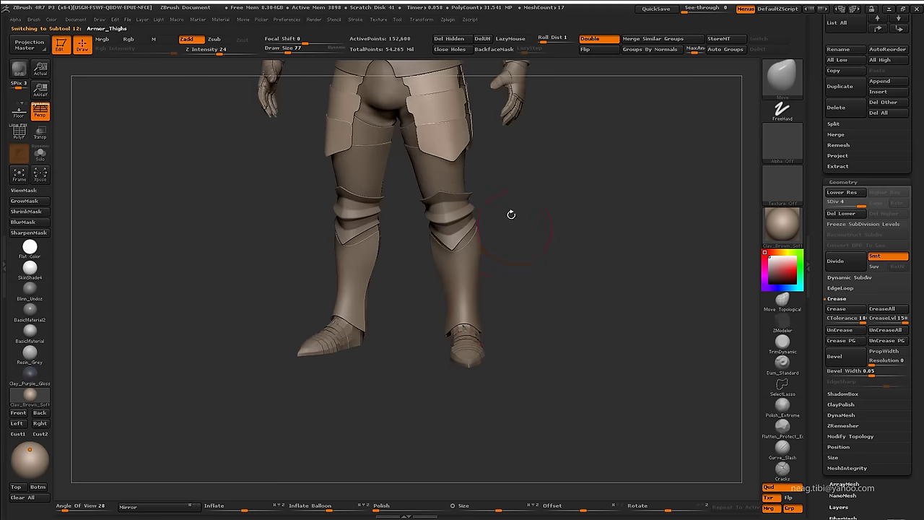
# Select the Armor_Sabatons subtool and turn off Double-sided display
pyautogui.moveTo(510, 212); pyautogui.dragTo(505, 364)
pyautogui.keyDown('alt'); pyautogui.click(506, 365); pyautogui.keyUp('alt')
pyautogui.moveTo(505, 423); pyautogui.dragTo(525, 337)
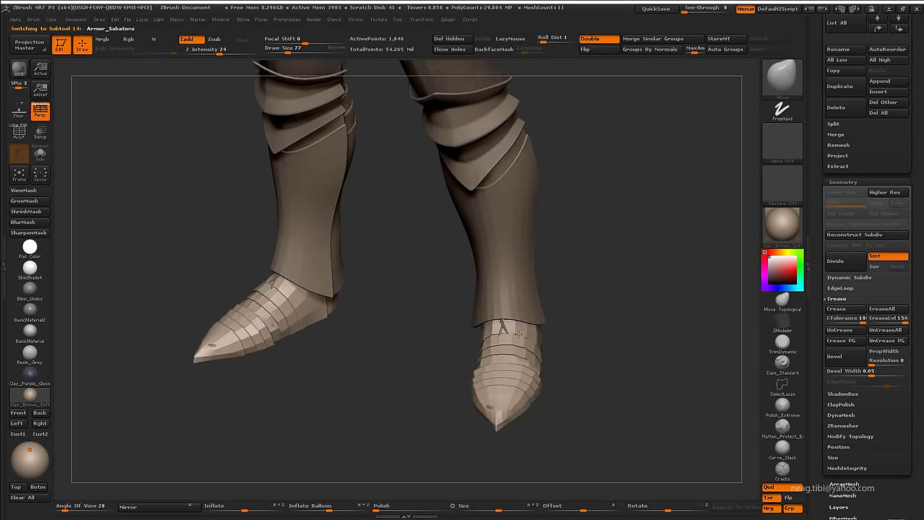
pyautogui.click(595, 41)
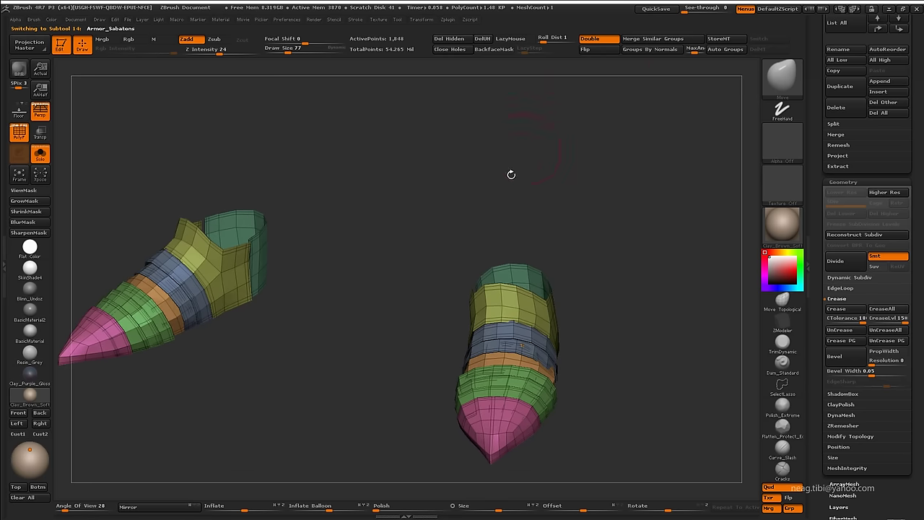
pyautogui.click(40, 153)
# Select the greaves, turn Double back on, and inspect them from the side
pyautogui.keyDown('alt'); pyautogui.click(498, 217); pyautogui.keyUp('alt')
pyautogui.click(590, 39)
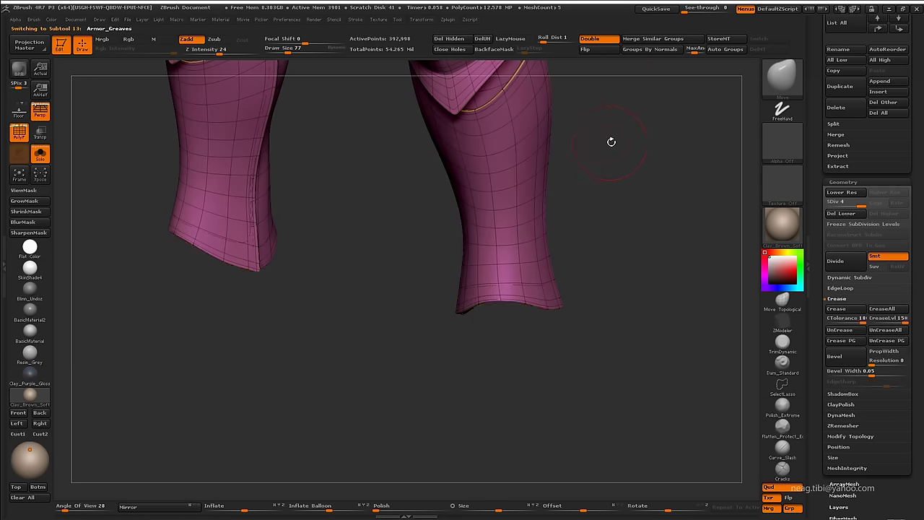
pyautogui.press('f')
pyautogui.moveTo(498, 285); pyautogui.dragTo(673, 93)
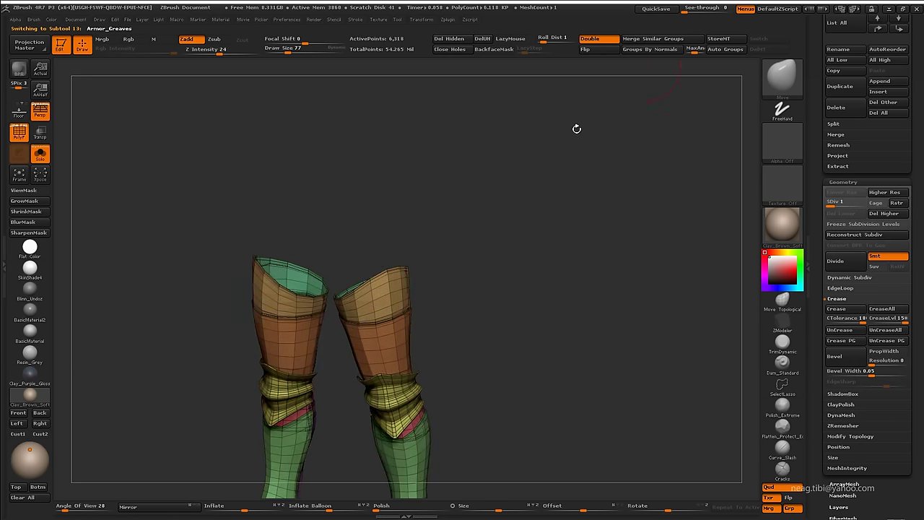
pyautogui.moveTo(577, 129); pyautogui.dragTo(544, 160)
pyautogui.hotkey('shift', 'f')
pyautogui.moveTo(600, 150); pyautogui.dragTo(615, 174)
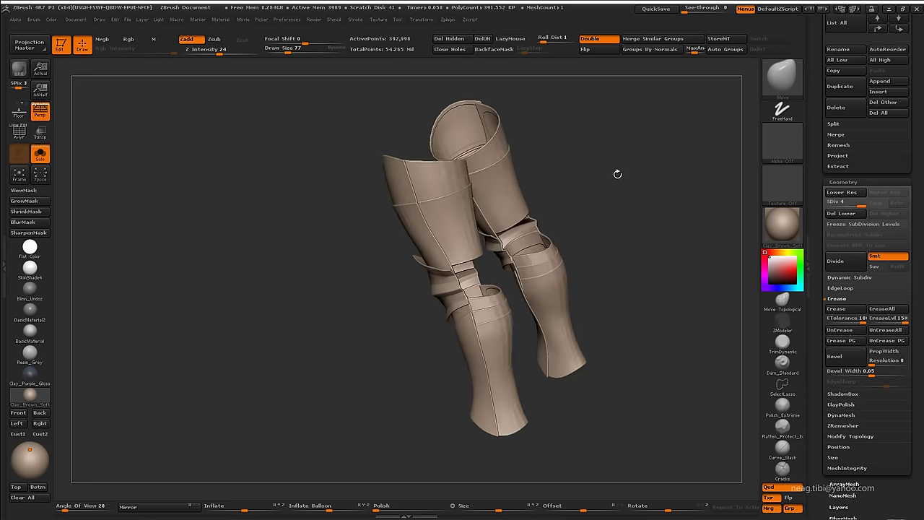
# Reselect the sabatons and show them solo with Polyframe to inspect inside the boot
pyautogui.keyDown('alt'); pyautogui.click(510, 334); pyautogui.keyUp('alt')
pyautogui.hotkey('shift', 'f')
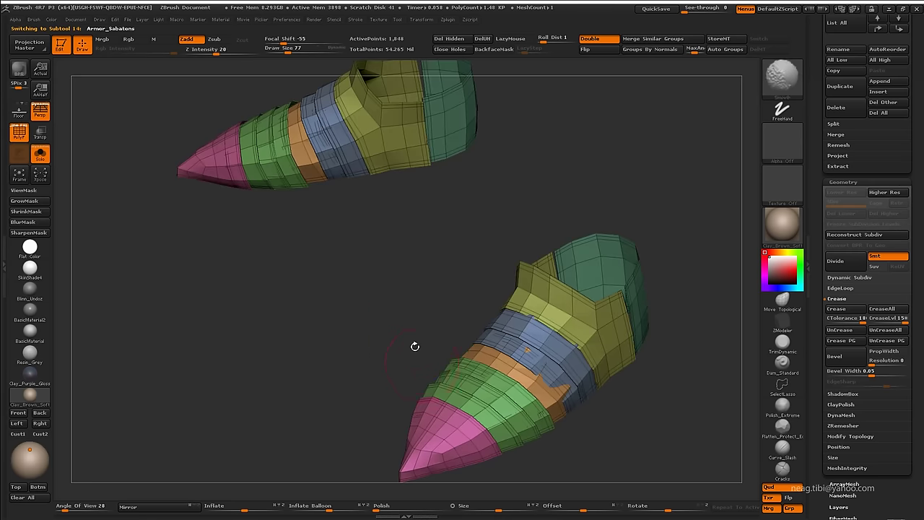
pyautogui.moveTo(412, 347)
pyautogui.mouseDown()
pyautogui.moveTo(386, 268)
pyautogui.moveTo(379, 308)
pyautogui.moveTo(831, 331)
pyautogui.mouseUp()
pyautogui.hotkey('alt', 's')
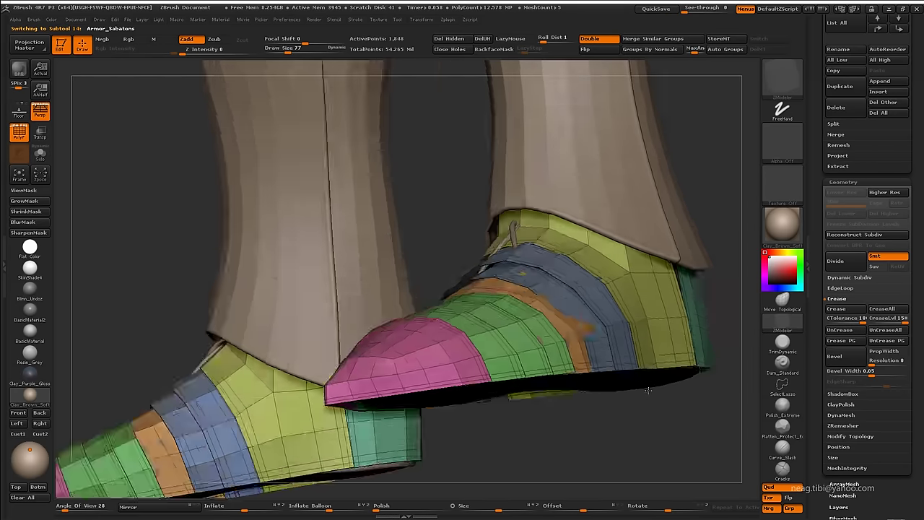
pyautogui.moveTo(627, 334); pyautogui.dragTo(621, 217)
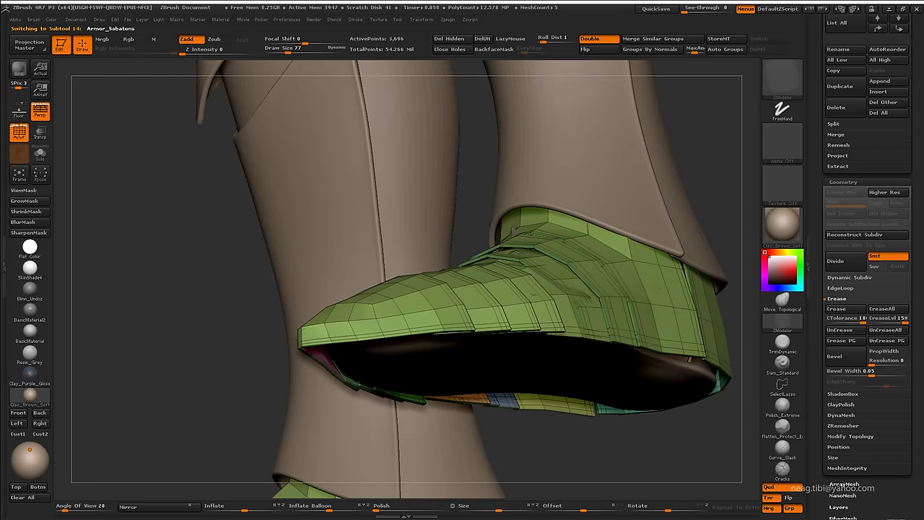
pyautogui.moveTo(717, 252)
pyautogui.mouseDown()
pyautogui.moveTo(720, 205)
pyautogui.moveTo(726, 223)
pyautogui.moveTo(569, 209)
pyautogui.moveTo(647, 209)
pyautogui.moveTo(559, 330)
pyautogui.moveTo(539, 386)
pyautogui.moveTo(446, 427)
pyautogui.mouseUp()
pyautogui.hotkey('alt', 's')
pyautogui.press('Tab')
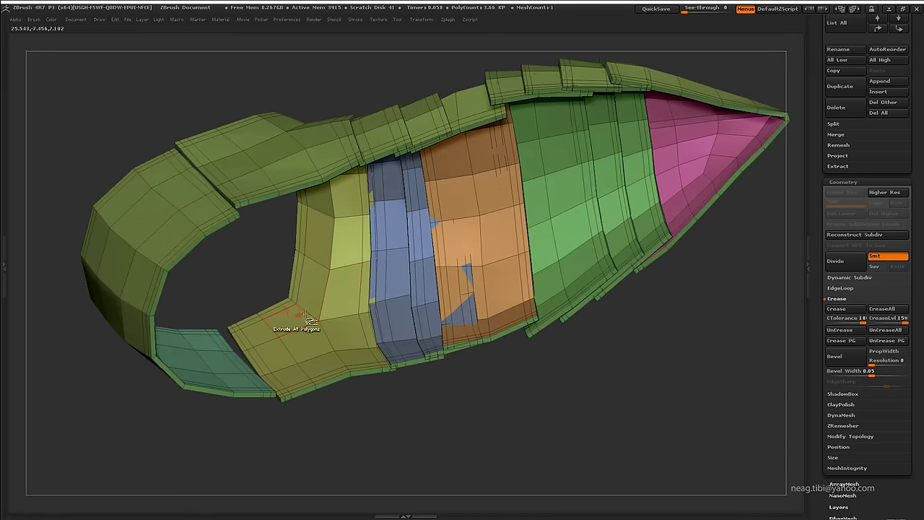
pyautogui.keyDown('ctrl'); pyautogui.keyDown('shift'); pyautogui.click(320, 320); pyautogui.keyUp('shift'); pyautogui.keyUp('ctrl')
pyautogui.click(804, 274)
pyautogui.keyDown('ctrl'); pyautogui.keyDown('shift'); pyautogui.click(427, 431); pyautogui.keyUp('shift'); pyautogui.keyUp('ctrl')
pyautogui.moveTo(426, 432); pyautogui.dragTo(281, 353)
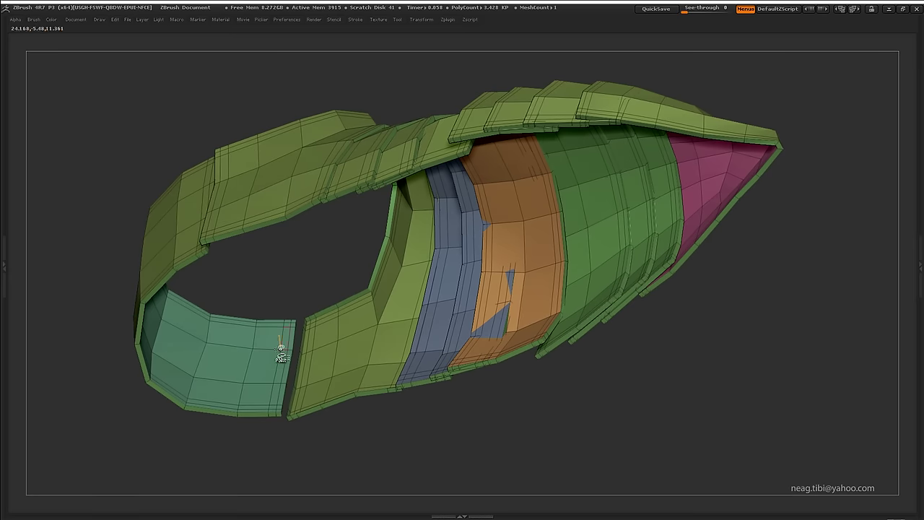
pyautogui.moveTo(347, 457)
pyautogui.mouseDown()
pyautogui.moveTo(478, 448)
pyautogui.moveTo(465, 325)
pyautogui.mouseUp()
pyautogui.press('f')
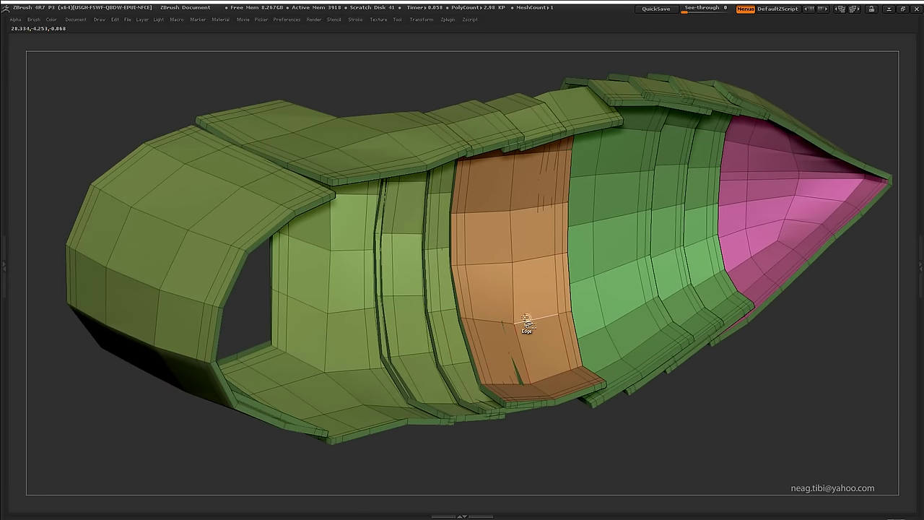
pyautogui.moveTo(525, 469); pyautogui.dragTo(500, 340)
pyautogui.moveTo(621, 383)
pyautogui.mouseDown()
pyautogui.moveTo(584, 295)
pyautogui.moveTo(600, 307)
pyautogui.mouseUp()
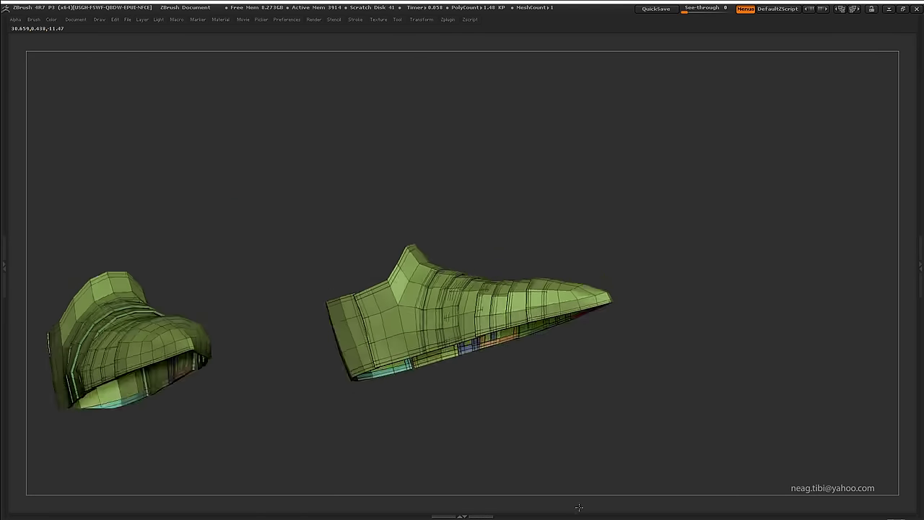
pyautogui.moveTo(579, 508)
pyautogui.mouseDown()
pyautogui.moveTo(629, 337)
pyautogui.moveTo(627, 317)
pyautogui.moveTo(577, 417)
pyautogui.moveTo(568, 316)
pyautogui.moveTo(570, 443)
pyautogui.moveTo(573, 378)
pyautogui.moveTo(601, 345)
pyautogui.moveTo(600, 306)
pyautogui.mouseUp()
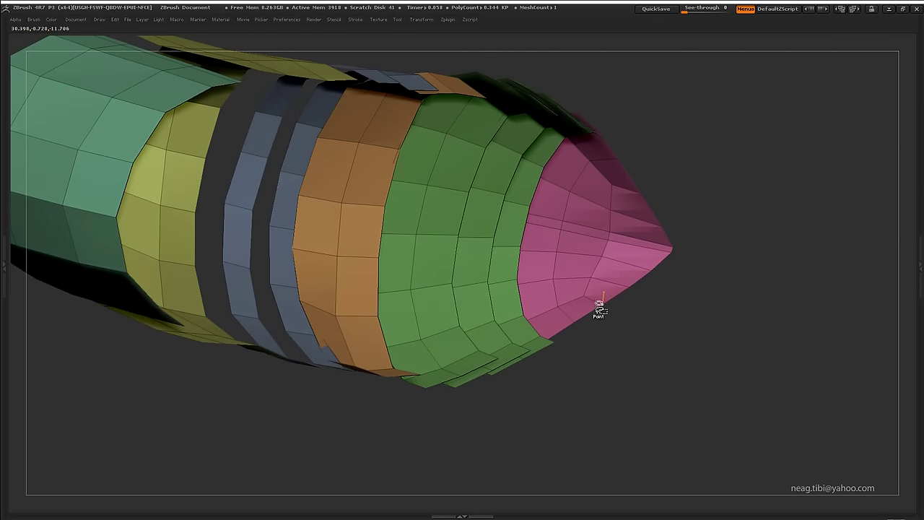
pyautogui.moveTo(629, 353)
pyautogui.mouseDown()
pyautogui.moveTo(544, 467)
pyautogui.moveTo(503, 270)
pyautogui.moveTo(503, 366)
pyautogui.moveTo(556, 233)
pyautogui.moveTo(605, 176)
pyautogui.moveTo(605, 380)
pyautogui.moveTo(499, 367)
pyautogui.moveTo(298, 413)
pyautogui.moveTo(322, 381)
pyautogui.mouseUp()
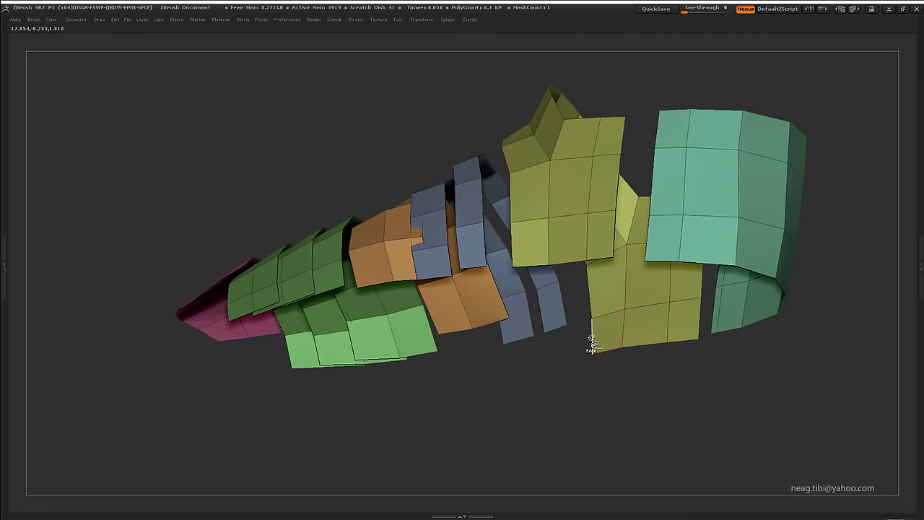
pyautogui.keyDown('alt'); pyautogui.moveTo(591, 343); pyautogui.dragTo(567, 310); pyautogui.keyUp('alt')
pyautogui.moveTo(499, 356)
pyautogui.mouseDown()
pyautogui.moveTo(450, 394)
pyautogui.moveTo(441, 354)
pyautogui.mouseUp()
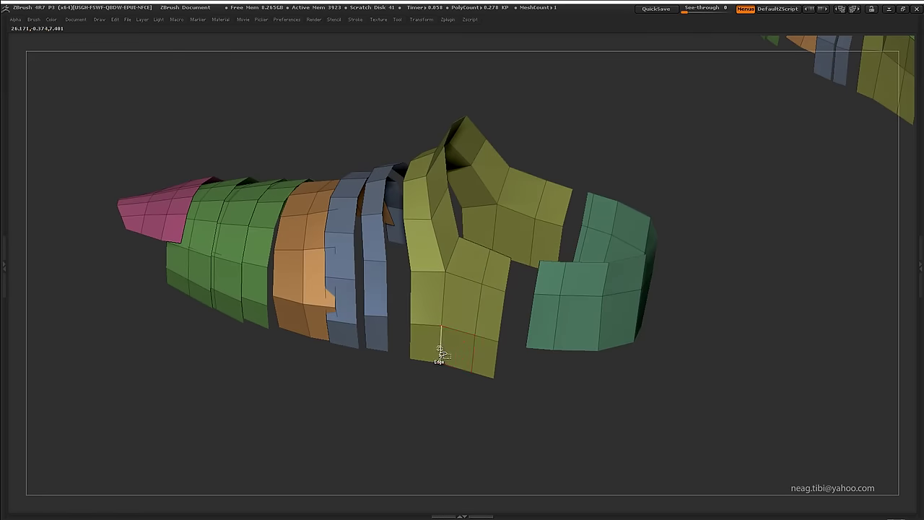
pyautogui.keyDown('alt'); pyautogui.moveTo(307, 338); pyautogui.dragTo(340, 339); pyautogui.keyUp('alt')
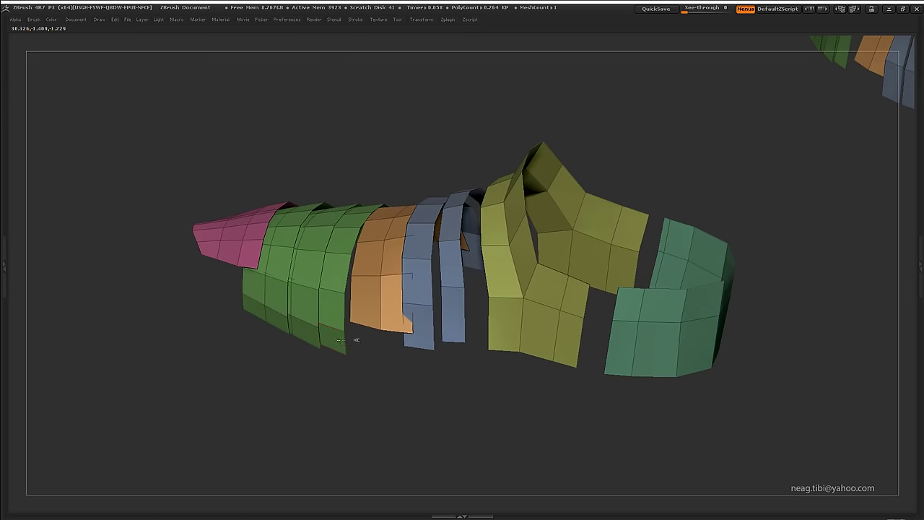
pyautogui.press('a')
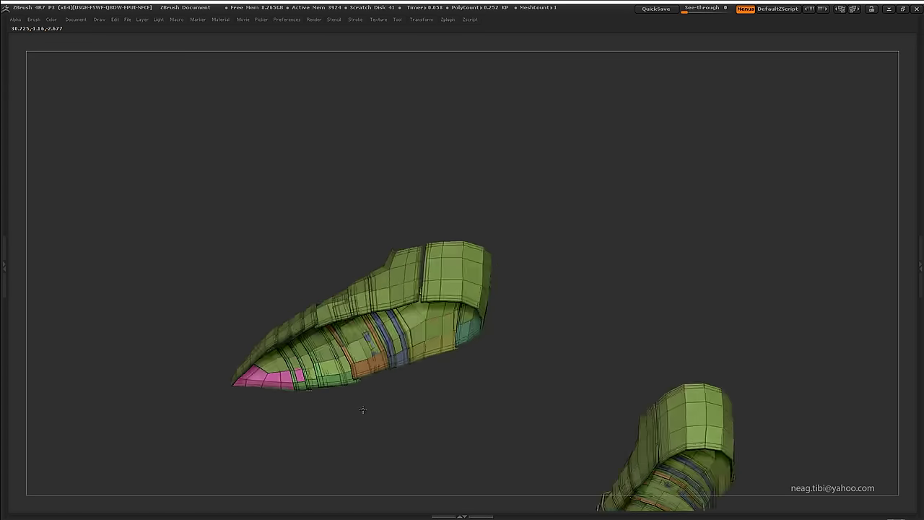
pyautogui.moveTo(361, 402)
pyautogui.mouseDown()
pyautogui.moveTo(382, 407)
pyautogui.moveTo(418, 376)
pyautogui.moveTo(383, 450)
pyautogui.moveTo(435, 289)
pyautogui.mouseUp()
pyautogui.press('Tab')
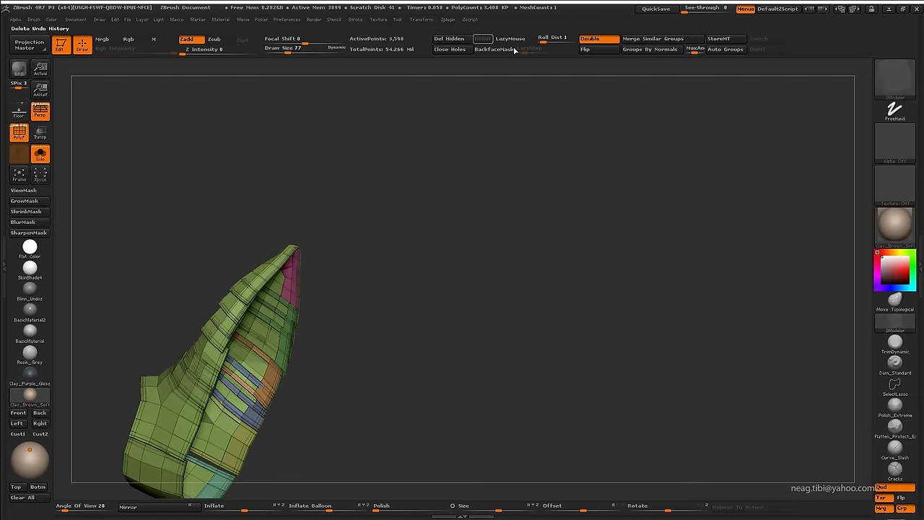
# Orbit to the sabaton opening and mask the whole shoe mesh
pyautogui.click(917, 224)
pyautogui.moveTo(594, 265)
pyautogui.mouseDown()
pyautogui.moveTo(437, 474)
pyautogui.moveTo(478, 461)
pyautogui.mouseUp()
pyautogui.moveTo(545, 368)
pyautogui.mouseDown()
pyautogui.moveTo(576, 326)
pyautogui.moveTo(599, 244)
pyautogui.mouseUp()
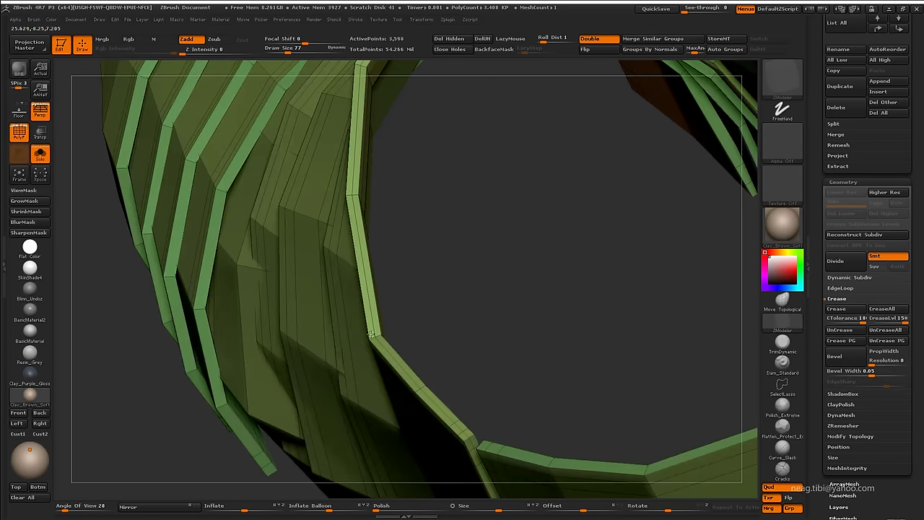
pyautogui.moveTo(371, 333)
pyautogui.mouseDown()
pyautogui.moveTo(450, 385)
pyautogui.moveTo(475, 140)
pyautogui.moveTo(509, 231)
pyautogui.moveTo(411, 250)
pyautogui.moveTo(465, 390)
pyautogui.mouseUp()
pyautogui.keyDown('ctrl'); pyautogui.click(440, 182); pyautogui.keyUp('ctrl')
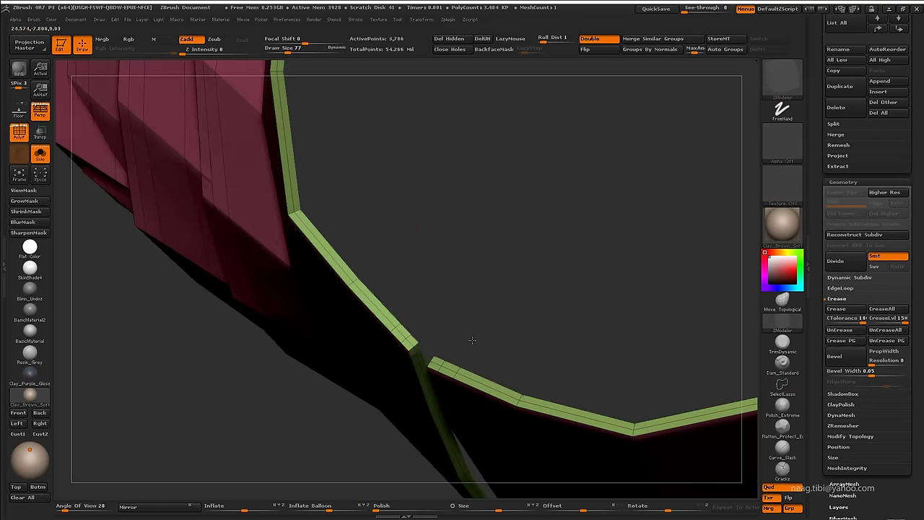
# Inspect the green rim edge loops and hide every polygroup except them
pyautogui.moveTo(472, 341); pyautogui.dragTo(381, 290)
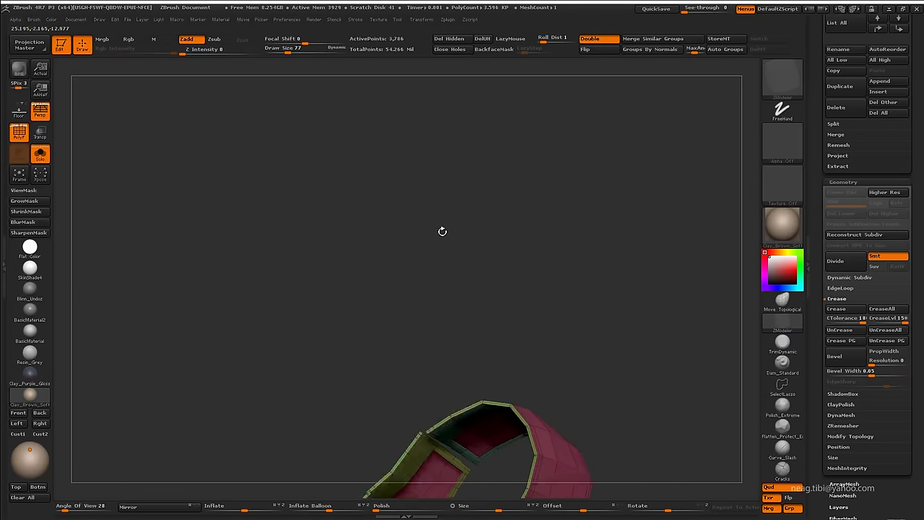
pyautogui.moveTo(442, 231)
pyautogui.mouseDown()
pyautogui.moveTo(336, 306)
pyautogui.moveTo(608, 340)
pyautogui.moveTo(390, 271)
pyautogui.mouseUp()
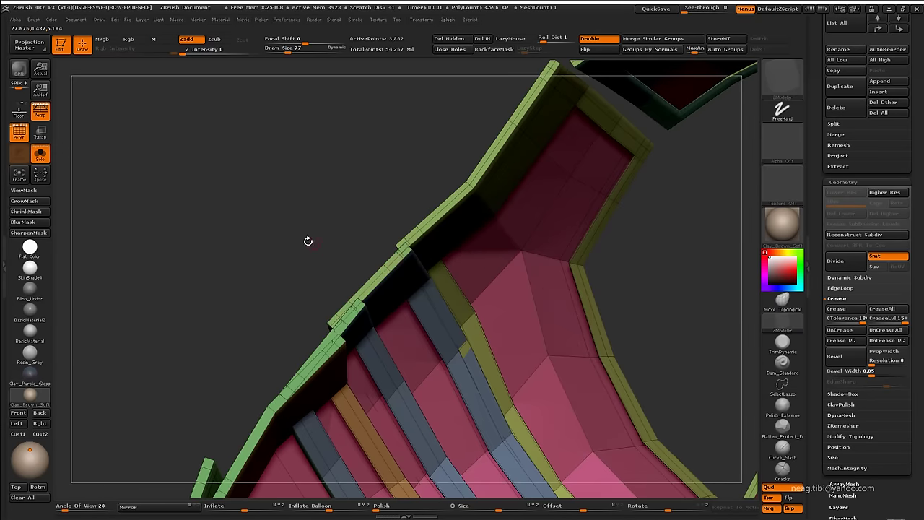
pyautogui.moveTo(308, 240)
pyautogui.mouseDown()
pyautogui.moveTo(299, 239)
pyautogui.moveTo(388, 300)
pyautogui.mouseUp()
pyautogui.moveTo(259, 316)
pyautogui.mouseDown()
pyautogui.moveTo(353, 246)
pyautogui.moveTo(241, 233)
pyautogui.moveTo(268, 202)
pyautogui.moveTo(290, 386)
pyautogui.moveTo(315, 292)
pyautogui.moveTo(330, 173)
pyautogui.mouseUp()
pyautogui.moveTo(320, 407)
pyautogui.mouseDown()
pyautogui.moveTo(319, 161)
pyautogui.moveTo(318, 268)
pyautogui.moveTo(194, 355)
pyautogui.moveTo(186, 340)
pyautogui.moveTo(180, 381)
pyautogui.moveTo(325, 264)
pyautogui.moveTo(352, 153)
pyautogui.moveTo(324, 212)
pyautogui.moveTo(365, 441)
pyautogui.mouseUp()
pyautogui.keyDown('ctrl'); pyautogui.keyDown('shift'); pyautogui.click(320, 212); pyautogui.keyUp('shift'); pyautogui.keyUp('ctrl')
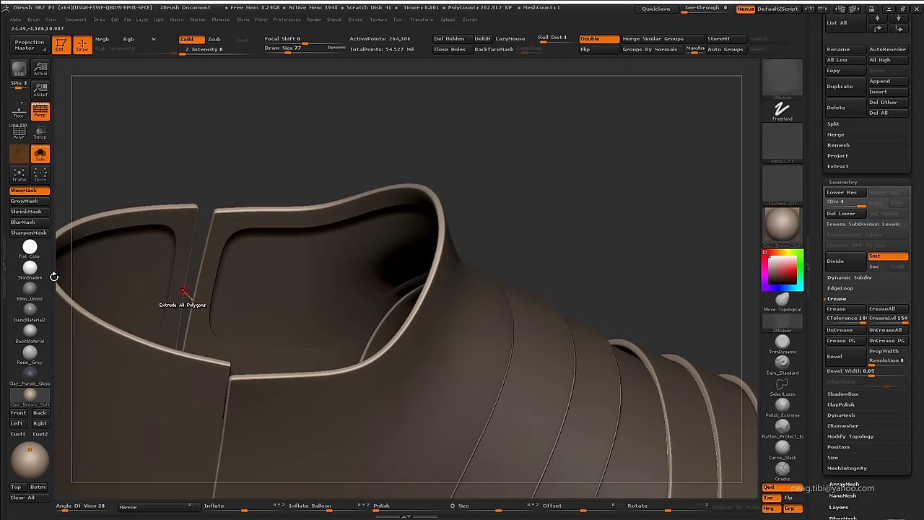
# Drop the sabaton to SDiv 1 with Shift+D, then step up to SDiv 2
pyautogui.press('f')
pyautogui.moveTo(355, 132)
pyautogui.mouseDown()
pyautogui.moveTo(498, 111)
pyautogui.moveTo(486, 174)
pyautogui.mouseUp()
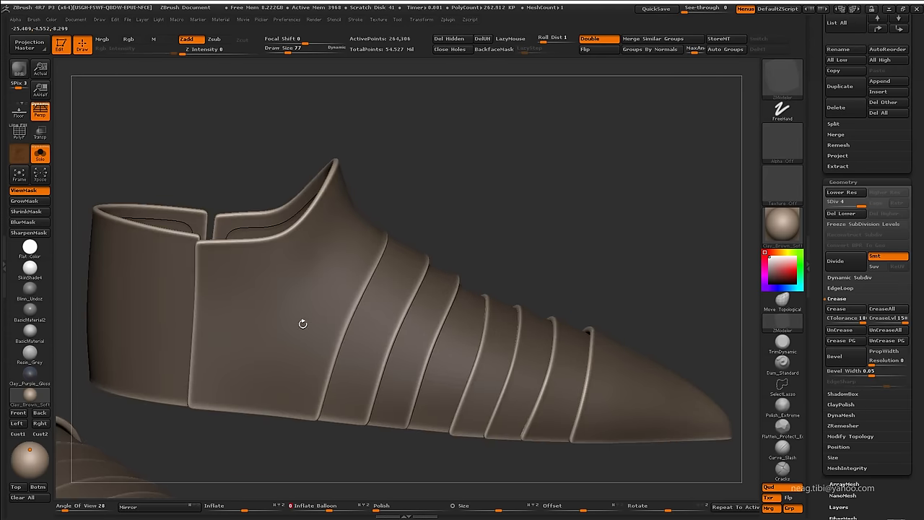
pyautogui.moveTo(551, 194); pyautogui.dragTo(555, 183)
pyautogui.hotkey('shift', 'd')
pyautogui.hotkey('shift', 'd')
pyautogui.hotkey('shift', 'd')
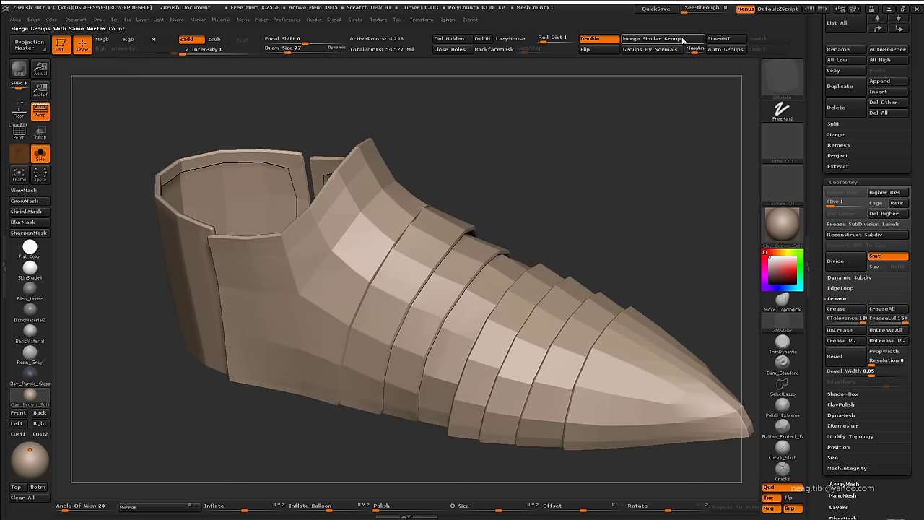
pyautogui.press('d')
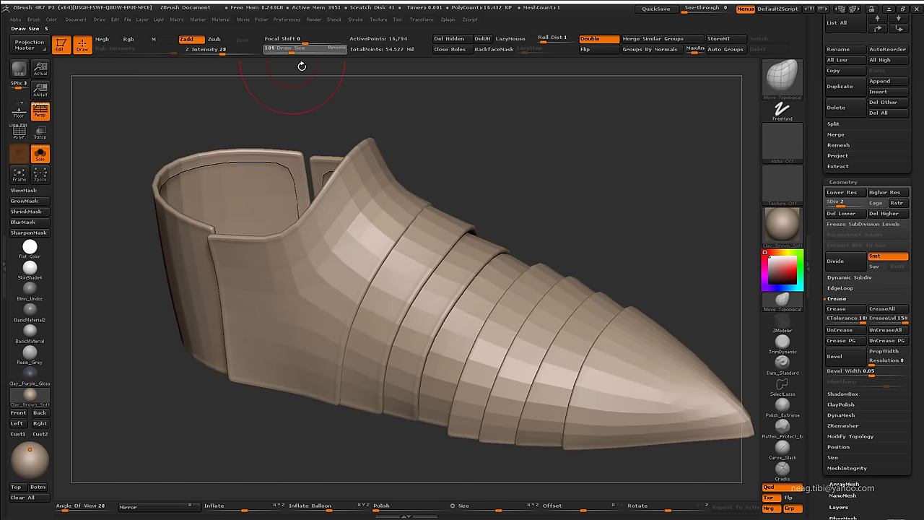
pyautogui.moveTo(301, 65)
pyautogui.mouseDown()
pyautogui.moveTo(345, 326)
pyautogui.moveTo(437, 223)
pyautogui.moveTo(261, 400)
pyautogui.moveTo(268, 297)
pyautogui.moveTo(376, 243)
pyautogui.moveTo(253, 276)
pyautogui.mouseUp()
# Turn off Double so back faces stop rendering, then inspect the sabaton's overlapping plates
pyautogui.moveTo(247, 348)
pyautogui.mouseDown()
pyautogui.moveTo(260, 361)
pyautogui.moveTo(277, 254)
pyautogui.mouseUp()
pyautogui.click(603, 39)
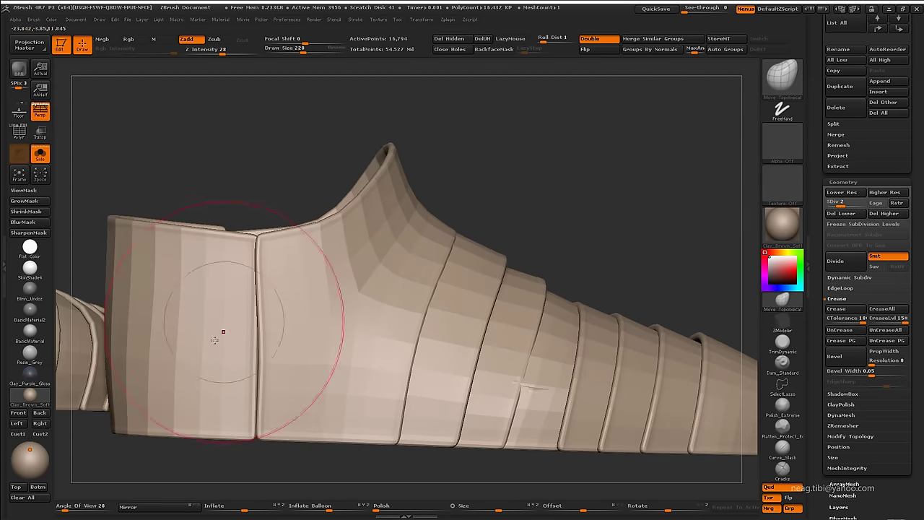
pyautogui.moveTo(223, 332)
pyautogui.mouseDown()
pyautogui.moveTo(258, 363)
pyautogui.moveTo(247, 448)
pyautogui.moveTo(254, 264)
pyautogui.moveTo(419, 282)
pyautogui.moveTo(385, 261)
pyautogui.moveTo(366, 264)
pyautogui.moveTo(460, 345)
pyautogui.moveTo(446, 391)
pyautogui.mouseUp()
pyautogui.moveTo(318, 346)
pyautogui.mouseDown()
pyautogui.moveTo(246, 334)
pyautogui.moveTo(282, 306)
pyautogui.moveTo(282, 431)
pyautogui.mouseUp()
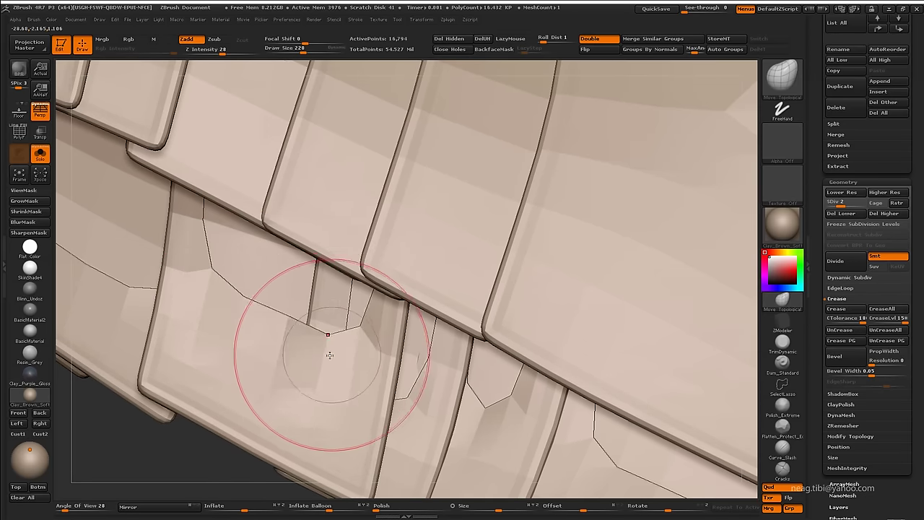
pyautogui.moveTo(329, 355); pyautogui.dragTo(260, 361)
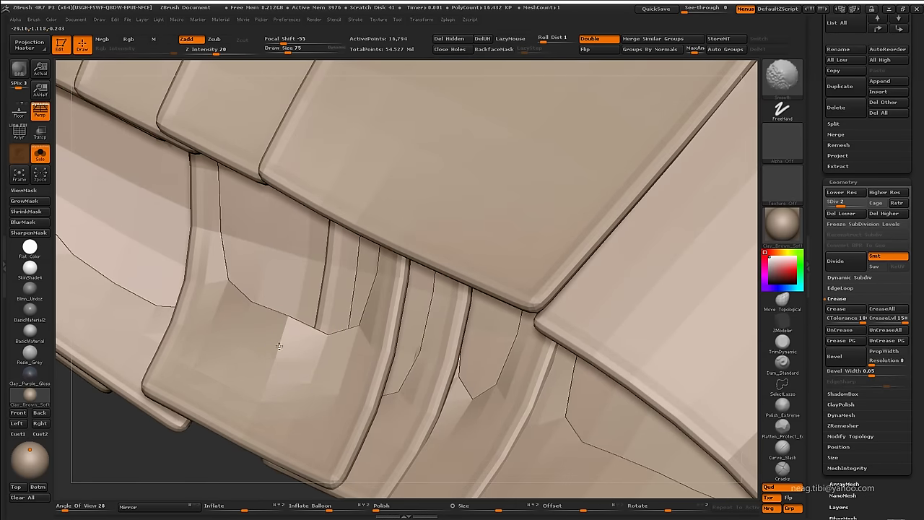
pyautogui.moveTo(332, 398)
pyautogui.mouseDown()
pyautogui.moveTo(262, 414)
pyautogui.moveTo(313, 313)
pyautogui.moveTo(195, 297)
pyautogui.moveTo(195, 319)
pyautogui.moveTo(248, 314)
pyautogui.moveTo(330, 330)
pyautogui.moveTo(386, 297)
pyautogui.mouseUp()
# Enlarge the Move Topological brush to 203, then 238, and reshape the shoe bands
pyautogui.press('space')
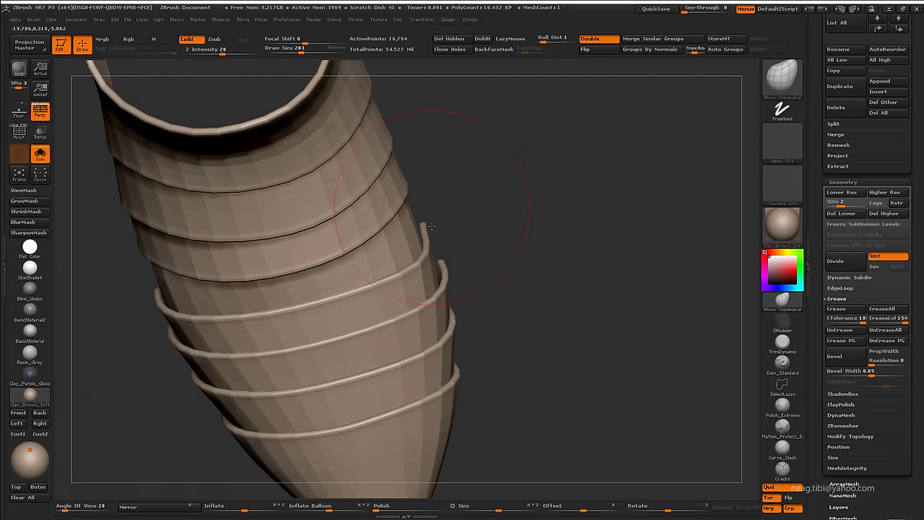
pyautogui.moveTo(431, 227)
pyautogui.mouseDown()
pyautogui.moveTo(407, 197)
pyautogui.moveTo(429, 227)
pyautogui.moveTo(529, 273)
pyautogui.moveTo(561, 209)
pyautogui.moveTo(561, 262)
pyautogui.moveTo(383, 325)
pyautogui.moveTo(380, 340)
pyautogui.moveTo(381, 165)
pyautogui.moveTo(376, 241)
pyautogui.mouseUp()
pyautogui.press('space')
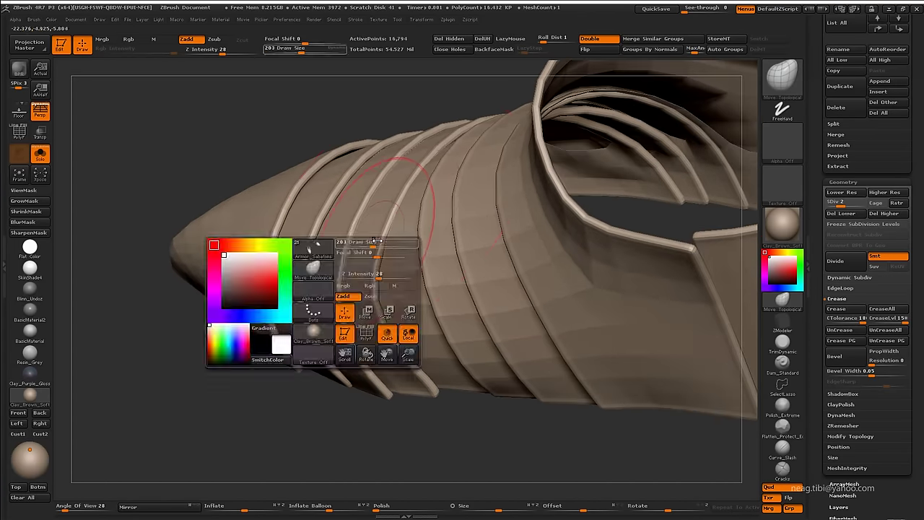
pyautogui.moveTo(390, 199)
pyautogui.mouseDown()
pyautogui.moveTo(315, 226)
pyautogui.moveTo(207, 330)
pyautogui.moveTo(192, 231)
pyautogui.moveTo(375, 330)
pyautogui.moveTo(529, 288)
pyautogui.mouseUp()
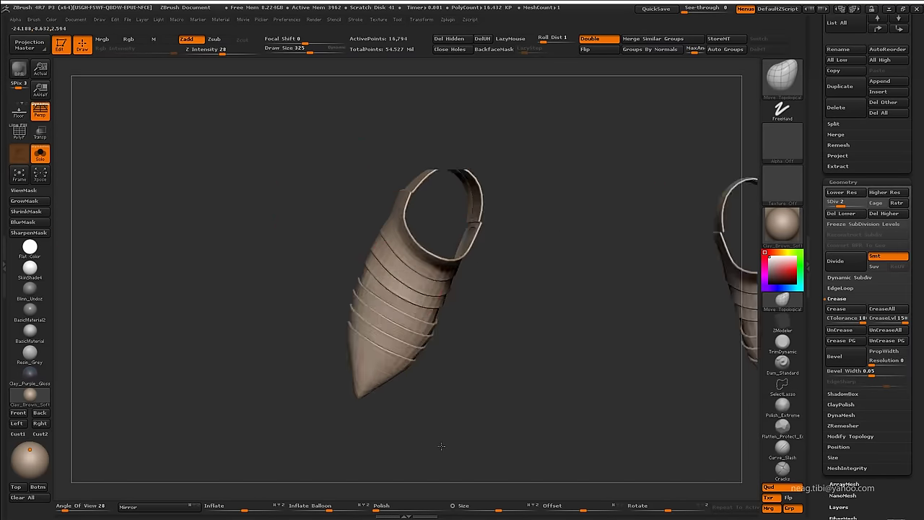
pyautogui.moveTo(379, 299); pyautogui.dragTo(359, 309)
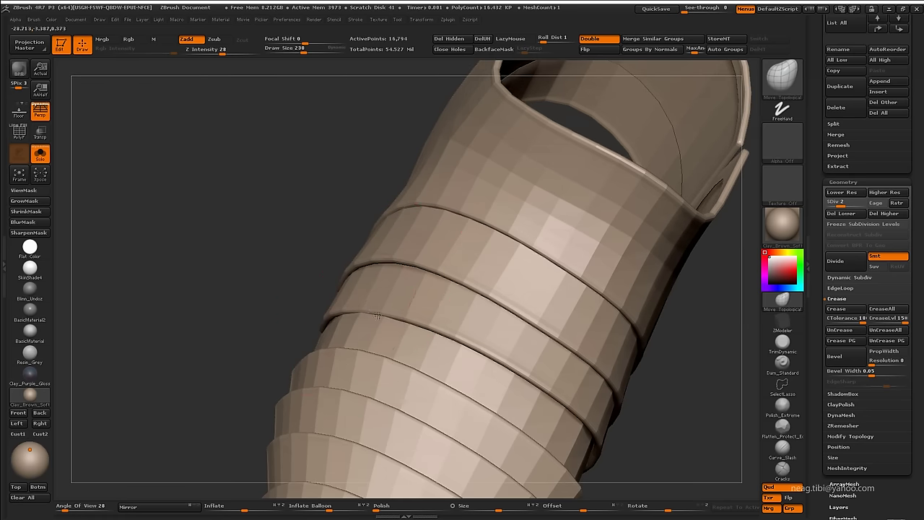
pyautogui.moveTo(377, 315); pyautogui.dragTo(466, 240)
pyautogui.press('space')
pyautogui.moveTo(424, 282); pyautogui.dragTo(422, 283)
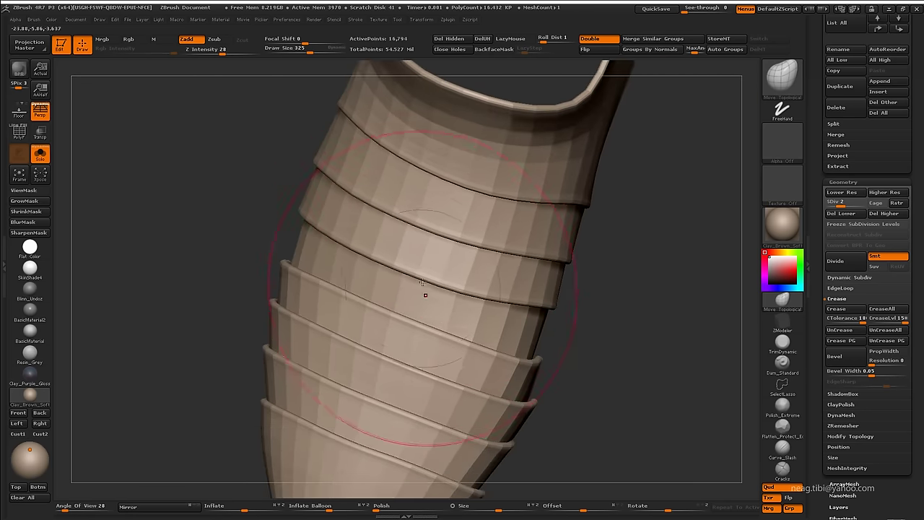
# Shrink the brush to 186 and reshape the bands at the tapered toe tip
pyautogui.press('f')
pyautogui.keyDown('alt'); pyautogui.moveTo(508, 327); pyautogui.dragTo(464, 324); pyautogui.keyUp('alt')
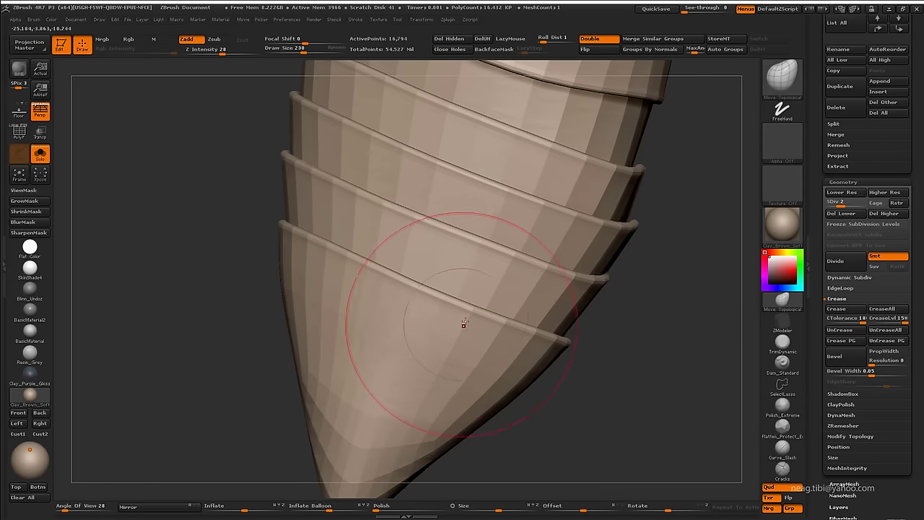
pyautogui.moveTo(309, 289); pyautogui.dragTo(279, 249)
pyautogui.moveTo(304, 335)
pyautogui.mouseDown()
pyautogui.moveTo(342, 303)
pyautogui.moveTo(359, 409)
pyautogui.mouseUp()
pyautogui.moveTo(339, 322); pyautogui.dragTo(343, 255)
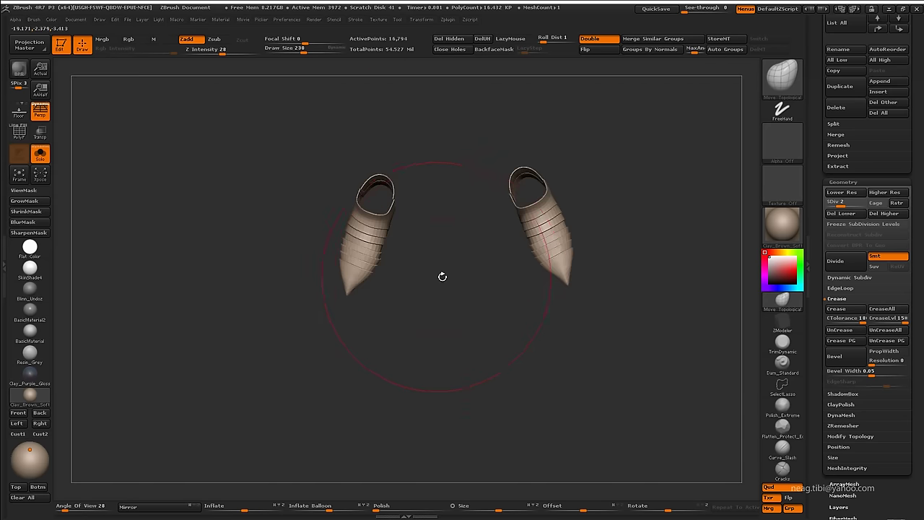
pyautogui.moveTo(373, 471)
pyautogui.mouseDown()
pyautogui.moveTo(378, 368)
pyautogui.moveTo(376, 387)
pyautogui.moveTo(352, 214)
pyautogui.mouseUp()
pyautogui.press('[')
pyautogui.moveTo(400, 195); pyautogui.dragTo(345, 255)
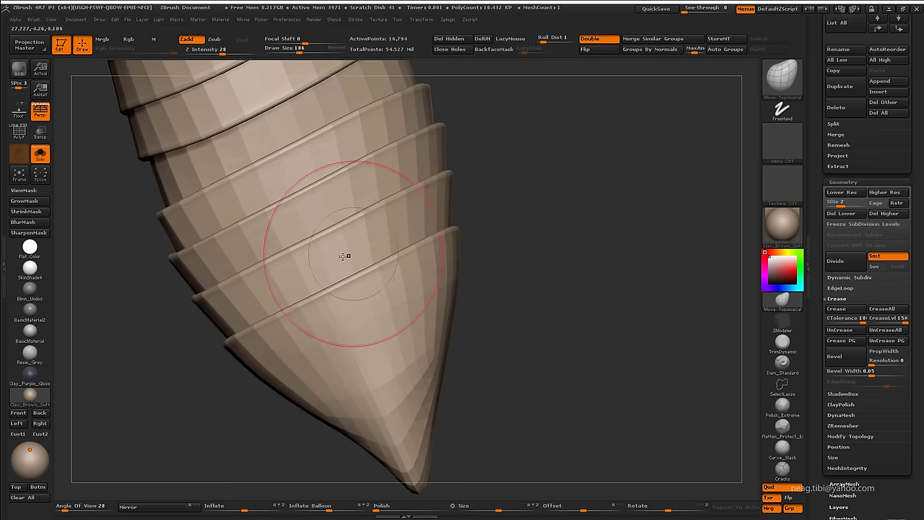
pyautogui.moveTo(386, 218); pyautogui.dragTo(395, 239)
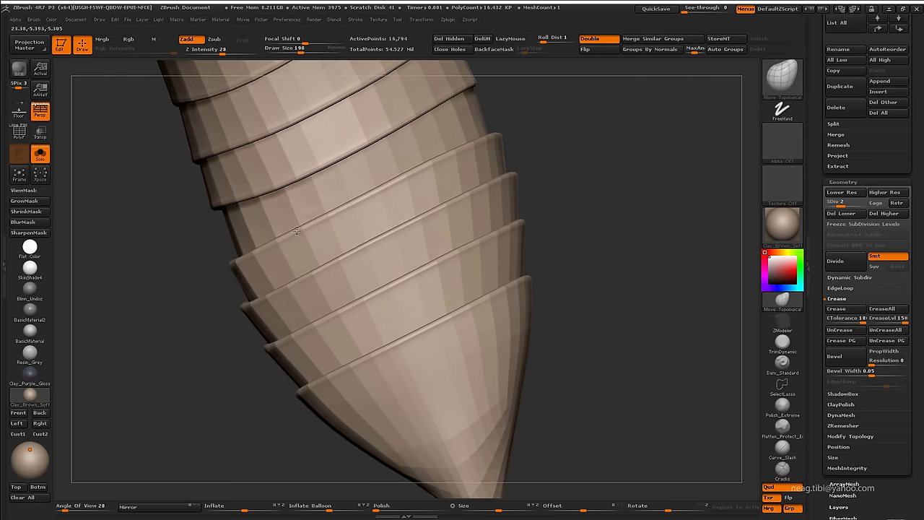
pyautogui.moveTo(375, 198); pyautogui.dragTo(348, 245)
# Shift-smooth the banded shoe surface from side and front views
pyautogui.press('f')
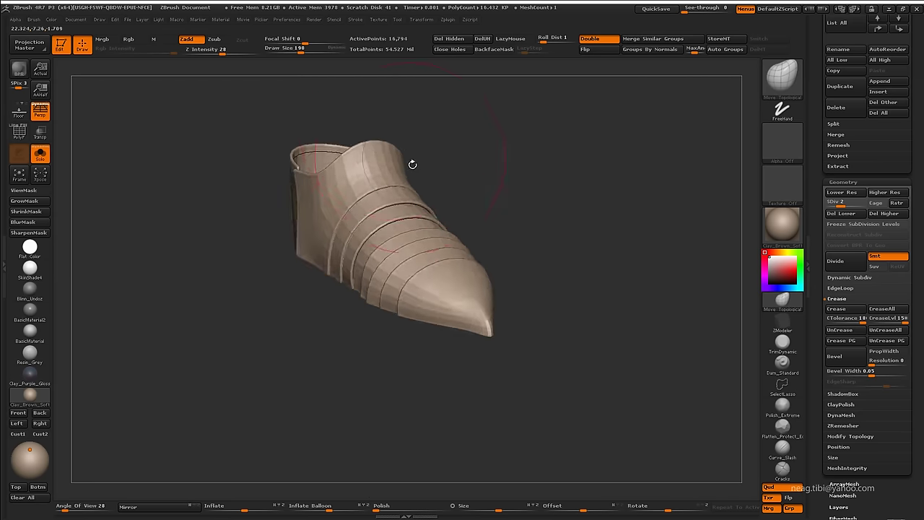
pyautogui.moveTo(412, 161)
pyautogui.mouseDown()
pyautogui.moveTo(392, 176)
pyautogui.moveTo(421, 190)
pyautogui.mouseUp()
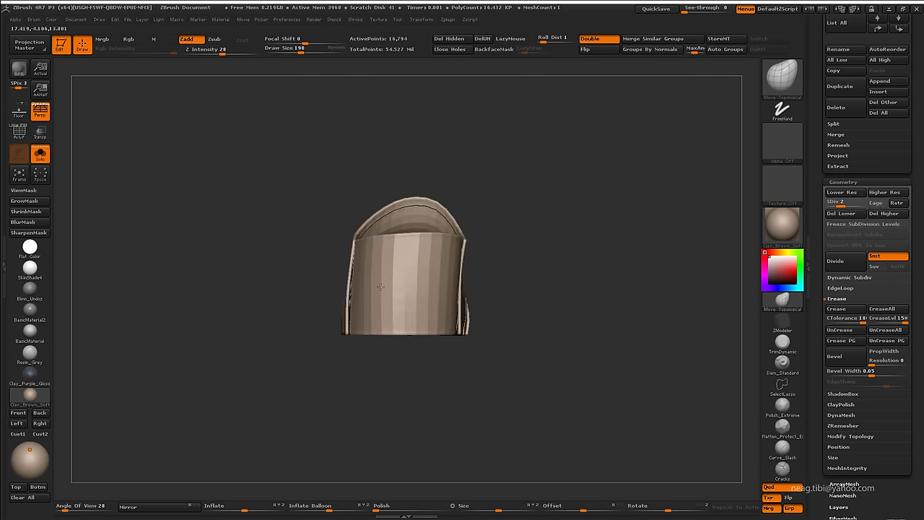
pyautogui.moveTo(381, 286)
pyautogui.mouseDown()
pyautogui.moveTo(449, 325)
pyautogui.moveTo(587, 216)
pyautogui.mouseUp()
pyautogui.press('f')
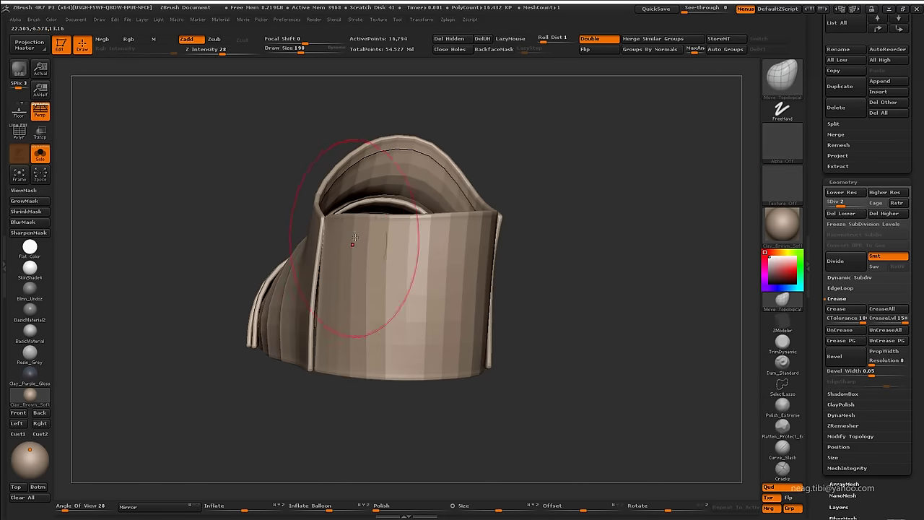
pyautogui.moveTo(391, 226)
pyautogui.mouseDown()
pyautogui.moveTo(425, 241)
pyautogui.moveTo(515, 216)
pyautogui.moveTo(361, 351)
pyautogui.moveTo(323, 362)
pyautogui.moveTo(309, 346)
pyautogui.mouseUp()
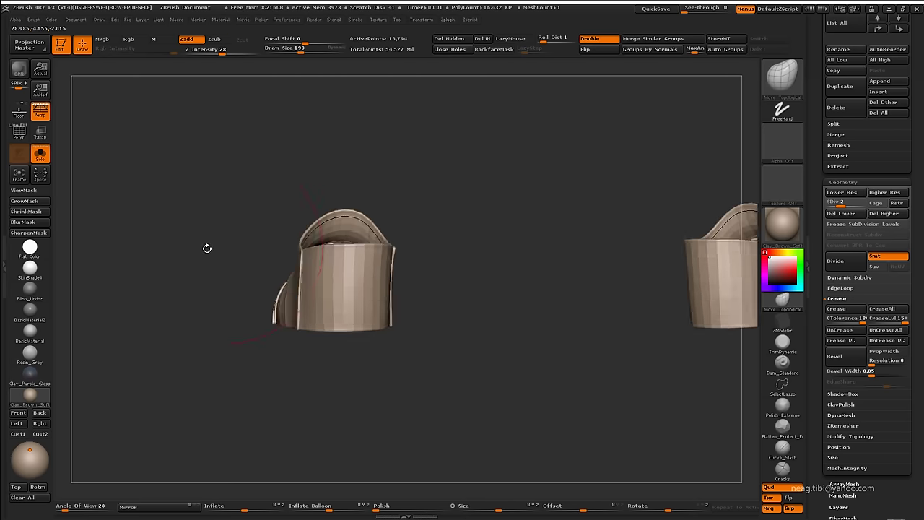
pyautogui.moveTo(408, 304)
pyautogui.mouseDown()
pyautogui.moveTo(361, 253)
pyautogui.moveTo(349, 261)
pyautogui.moveTo(505, 226)
pyautogui.moveTo(466, 280)
pyautogui.moveTo(489, 286)
pyautogui.moveTo(467, 273)
pyautogui.mouseUp()
pyautogui.press('space')
pyautogui.moveTo(443, 379)
pyautogui.mouseDown()
pyautogui.moveTo(371, 260)
pyautogui.moveTo(472, 277)
pyautogui.moveTo(430, 178)
pyautogui.moveTo(489, 310)
pyautogui.mouseUp()
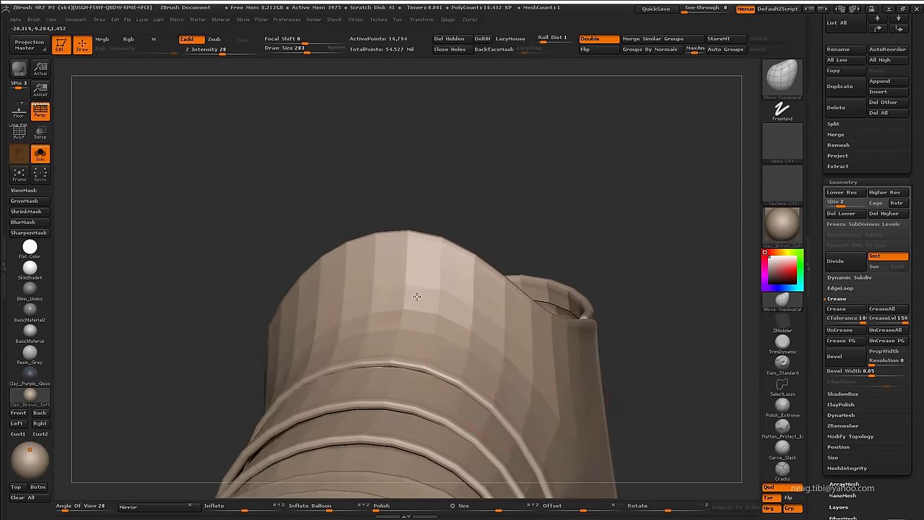
# Check both sabatons, then turn off Solo to view the whole knight
pyautogui.moveTo(300, 275); pyautogui.dragTo(223, 171)
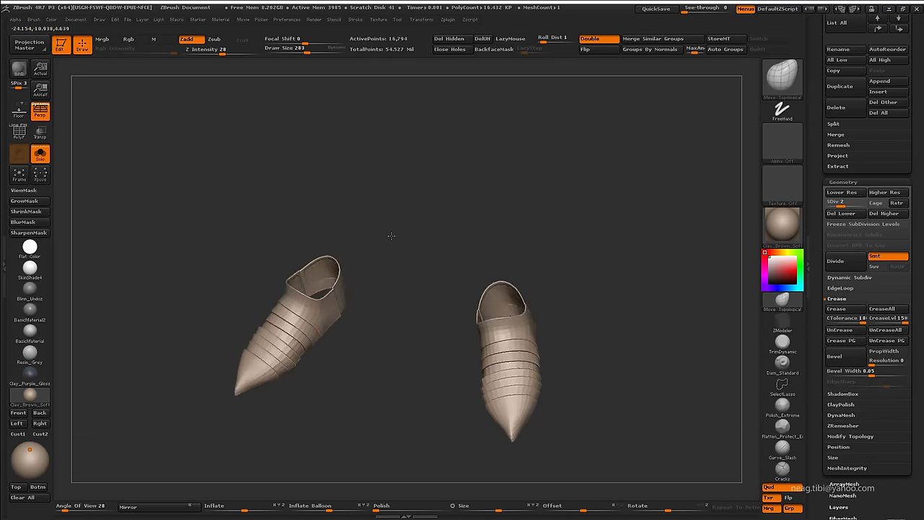
pyautogui.moveTo(407, 251)
pyautogui.mouseDown()
pyautogui.moveTo(330, 310)
pyautogui.moveTo(311, 341)
pyautogui.mouseUp()
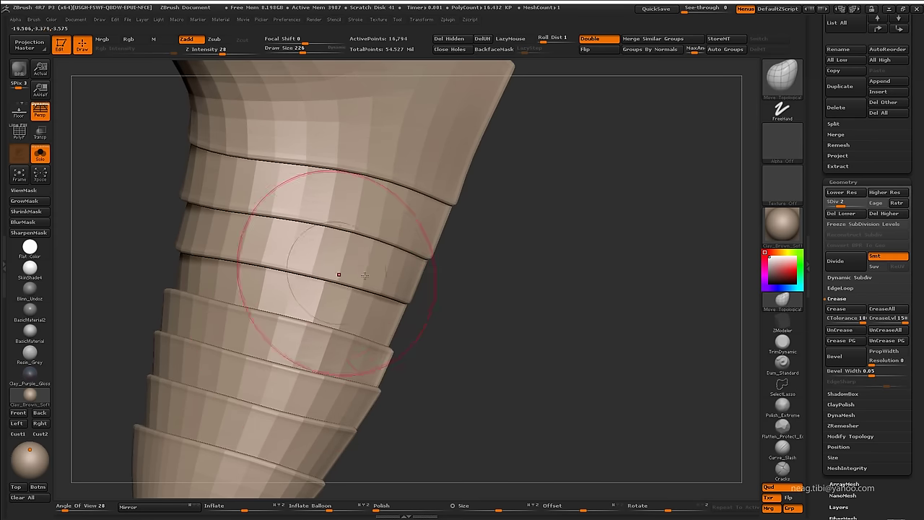
pyautogui.moveTo(365, 275); pyautogui.dragTo(323, 317)
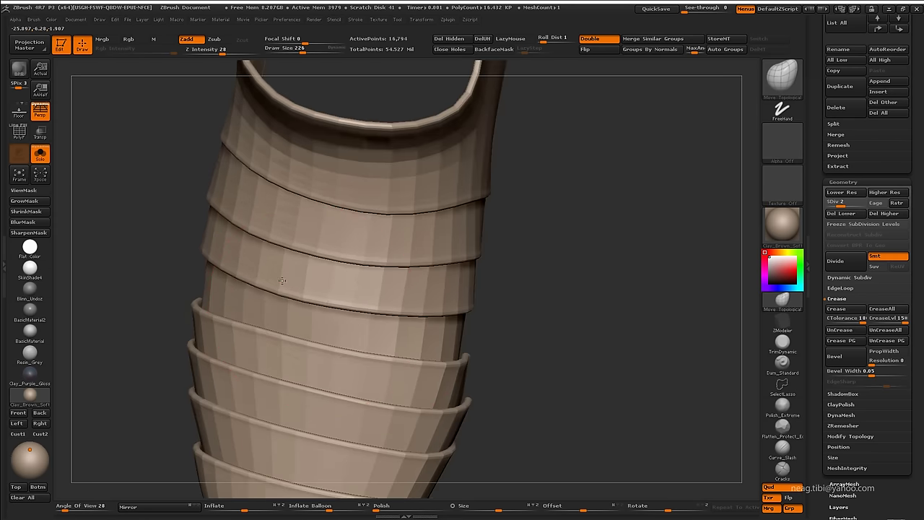
pyautogui.moveTo(282, 280)
pyautogui.mouseDown()
pyautogui.moveTo(293, 253)
pyautogui.moveTo(253, 249)
pyautogui.moveTo(243, 305)
pyautogui.moveTo(413, 292)
pyautogui.moveTo(382, 303)
pyautogui.moveTo(415, 347)
pyautogui.mouseUp()
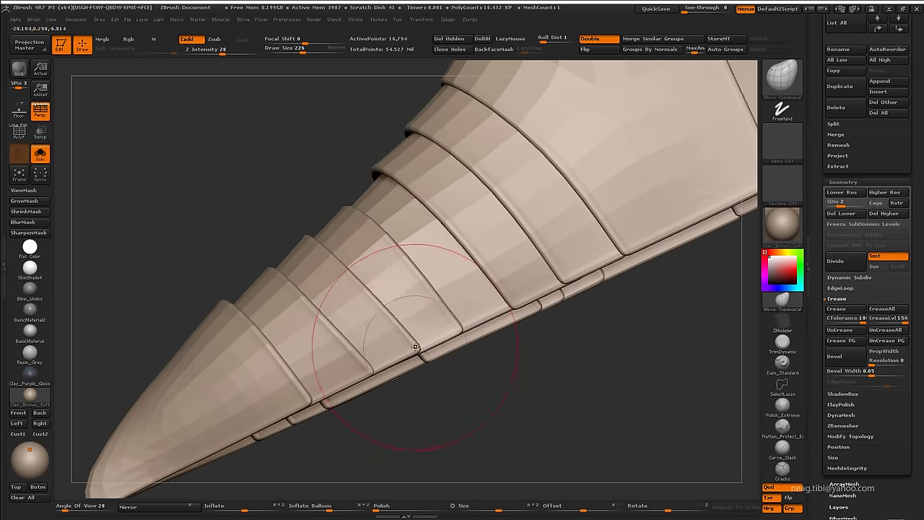
pyautogui.moveTo(363, 374)
pyautogui.mouseDown()
pyautogui.moveTo(425, 277)
pyautogui.moveTo(371, 392)
pyautogui.moveTo(335, 357)
pyautogui.mouseUp()
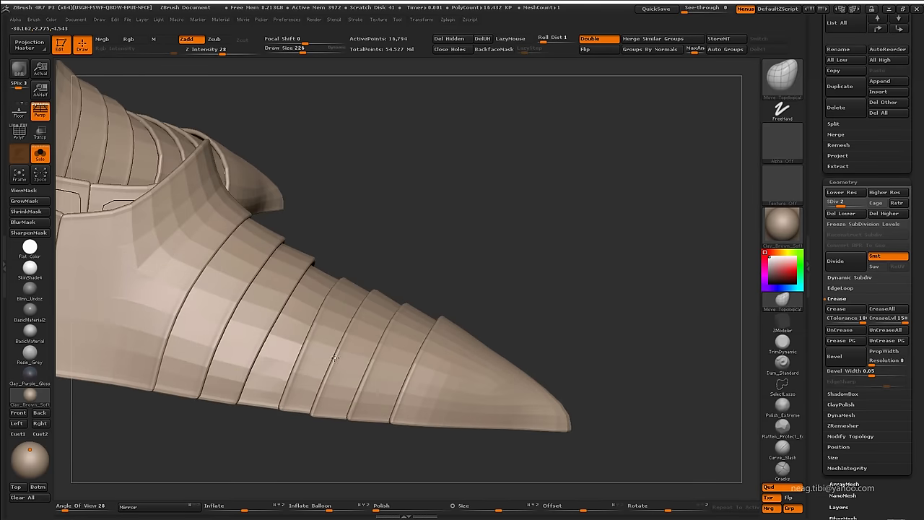
pyautogui.moveTo(351, 318); pyautogui.dragTo(451, 226)
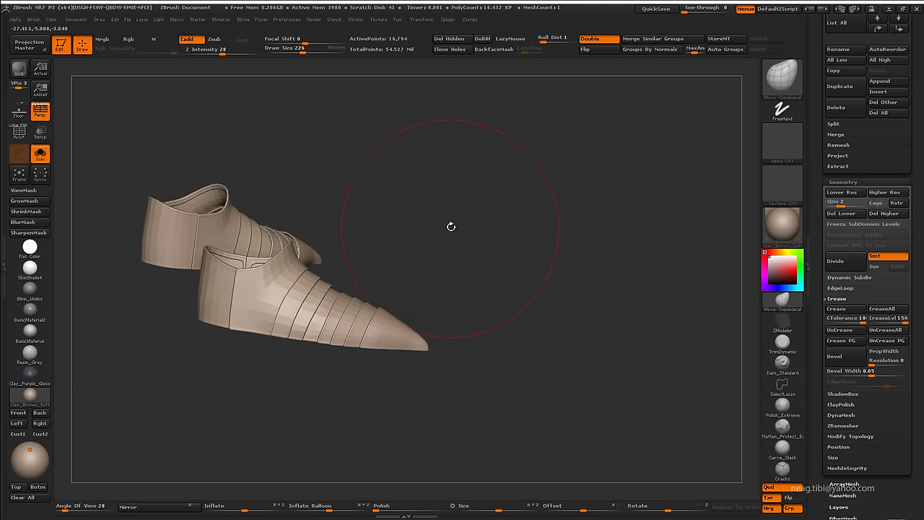
pyautogui.moveTo(502, 258)
pyautogui.mouseDown()
pyautogui.moveTo(333, 346)
pyautogui.moveTo(382, 149)
pyautogui.moveTo(289, 411)
pyautogui.moveTo(291, 236)
pyautogui.mouseUp()
# Solo the Armor_Shoulders subtool and orbit around the pauldron plates
pyautogui.moveTo(327, 334)
pyautogui.mouseDown()
pyautogui.moveTo(423, 289)
pyautogui.moveTo(578, 181)
pyautogui.moveTo(576, 219)
pyautogui.moveTo(543, 196)
pyautogui.mouseUp()
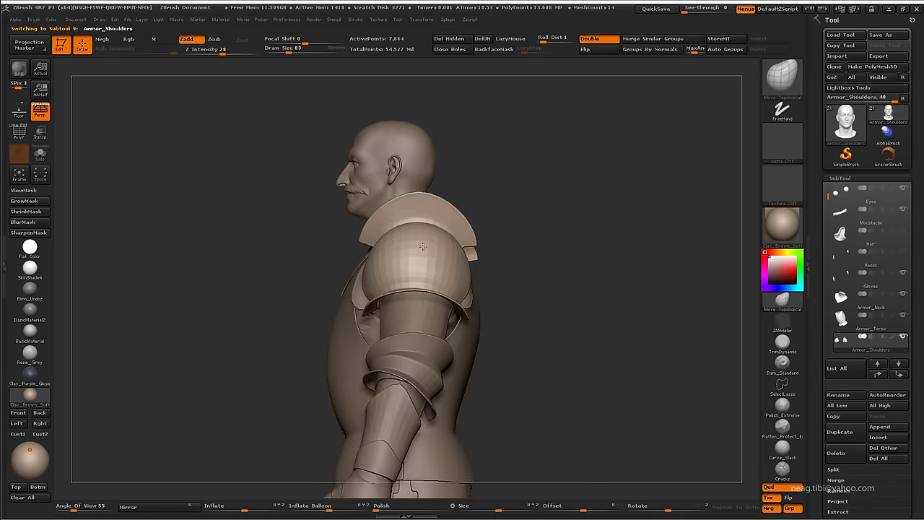
pyautogui.hotkey('shift', 'alt', 's')
pyautogui.moveTo(422, 216)
pyautogui.mouseDown()
pyautogui.moveTo(405, 188)
pyautogui.moveTo(513, 252)
pyautogui.mouseUp()
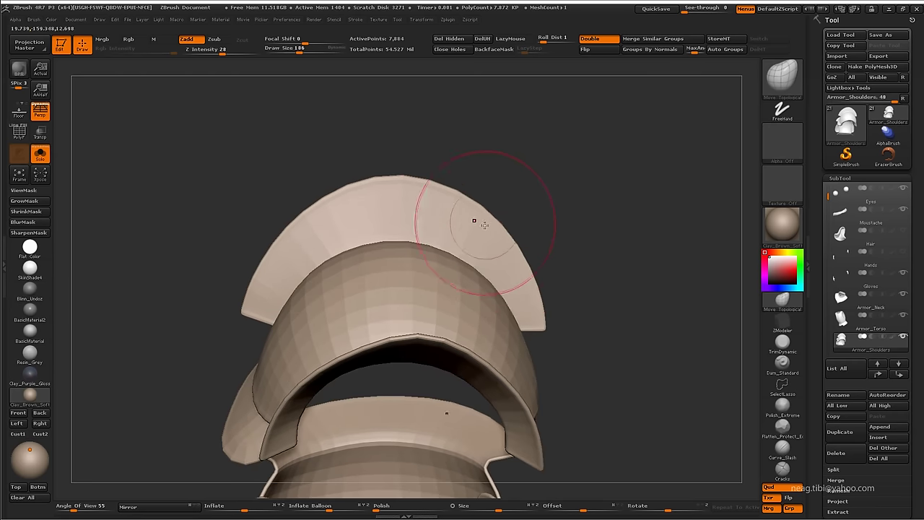
pyautogui.moveTo(430, 288)
pyautogui.mouseDown()
pyautogui.moveTo(268, 305)
pyautogui.moveTo(238, 317)
pyautogui.moveTo(260, 303)
pyautogui.moveTo(287, 230)
pyautogui.moveTo(371, 186)
pyautogui.moveTo(392, 144)
pyautogui.moveTo(370, 203)
pyautogui.moveTo(298, 291)
pyautogui.moveTo(236, 339)
pyautogui.moveTo(171, 340)
pyautogui.moveTo(288, 306)
pyautogui.moveTo(446, 297)
pyautogui.mouseUp()
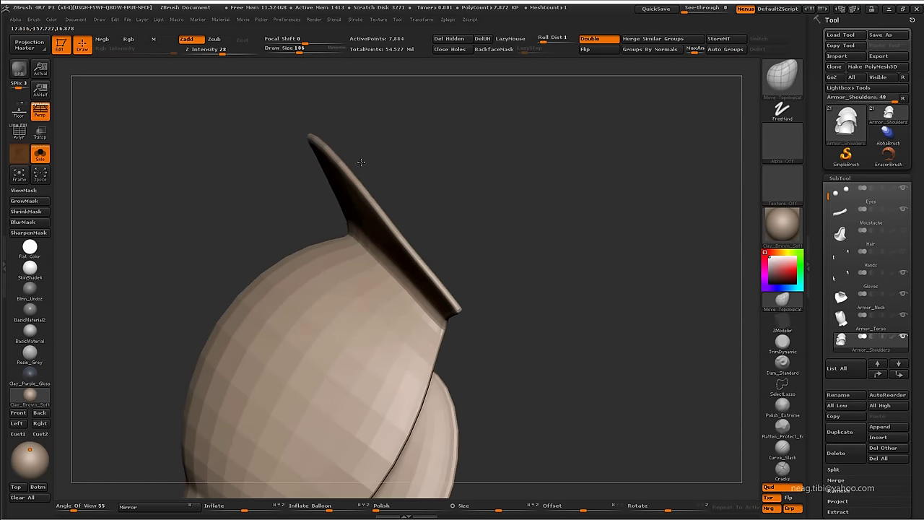
pyautogui.moveTo(361, 162)
pyautogui.mouseDown()
pyautogui.moveTo(443, 204)
pyautogui.moveTo(580, 243)
pyautogui.moveTo(348, 250)
pyautogui.moveTo(342, 231)
pyautogui.moveTo(377, 239)
pyautogui.moveTo(433, 188)
pyautogui.moveTo(593, 151)
pyautogui.moveTo(506, 203)
pyautogui.moveTo(371, 257)
pyautogui.mouseUp()
pyautogui.press('space')
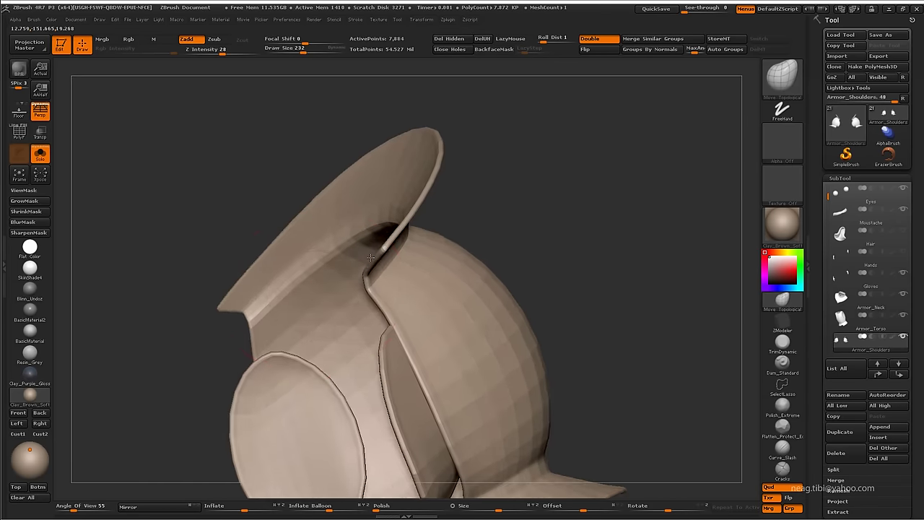
pyautogui.moveTo(287, 291)
pyautogui.mouseDown()
pyautogui.moveTo(190, 285)
pyautogui.moveTo(330, 257)
pyautogui.moveTo(267, 250)
pyautogui.moveTo(290, 211)
pyautogui.moveTo(294, 171)
pyautogui.moveTo(453, 250)
pyautogui.moveTo(563, 209)
pyautogui.moveTo(656, 190)
pyautogui.moveTo(511, 327)
pyautogui.moveTo(462, 346)
pyautogui.moveTo(364, 335)
pyautogui.moveTo(243, 185)
pyautogui.moveTo(533, 289)
pyautogui.moveTo(472, 339)
pyautogui.mouseUp()
# Raise the pauldrons to their top subdivision level, 125,964 points, and frame both plates
pyautogui.rightClick(451, 372)
pyautogui.rightClick(471, 339)
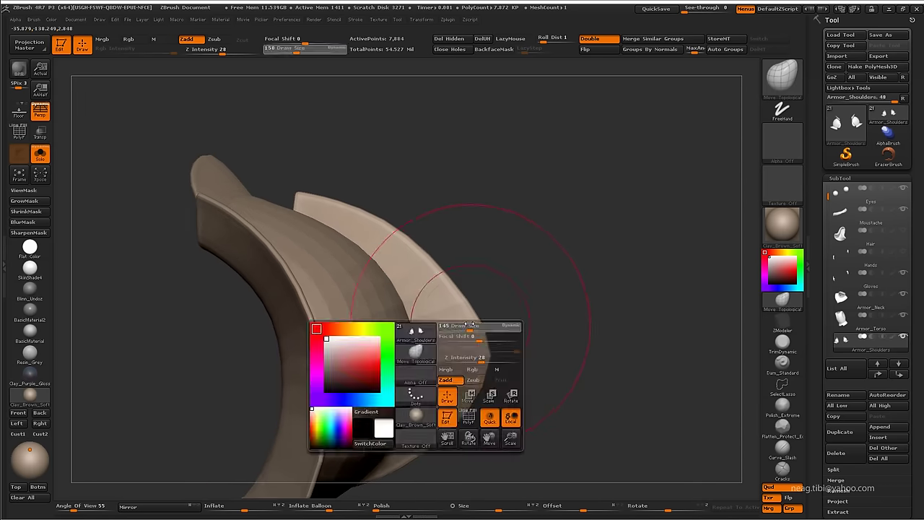
pyautogui.moveTo(472, 338); pyautogui.dragTo(471, 311, button='right')
pyautogui.press('f')
pyautogui.moveTo(537, 206)
pyautogui.mouseDown()
pyautogui.moveTo(543, 181)
pyautogui.moveTo(640, 216)
pyautogui.moveTo(419, 226)
pyautogui.mouseUp()
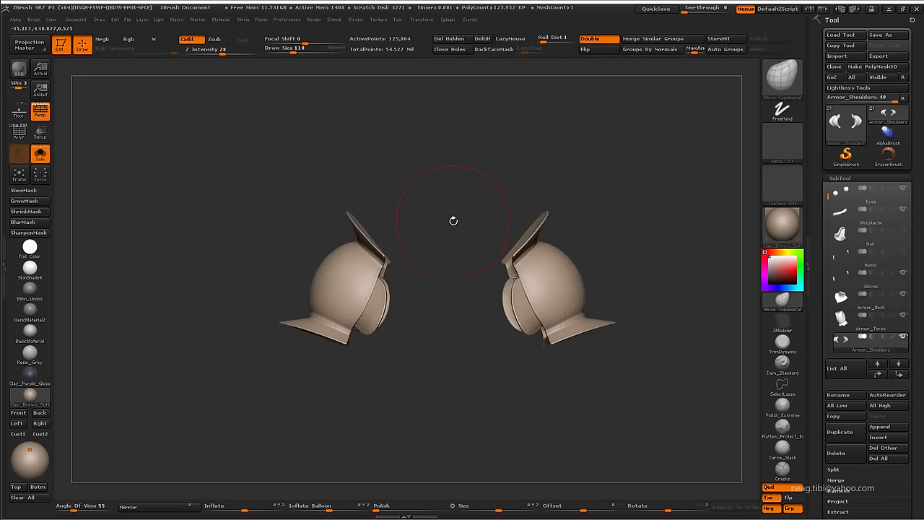
pyautogui.keyDown('alt'); pyautogui.moveTo(427, 301); pyautogui.dragTo(383, 409); pyautogui.keyUp('alt')
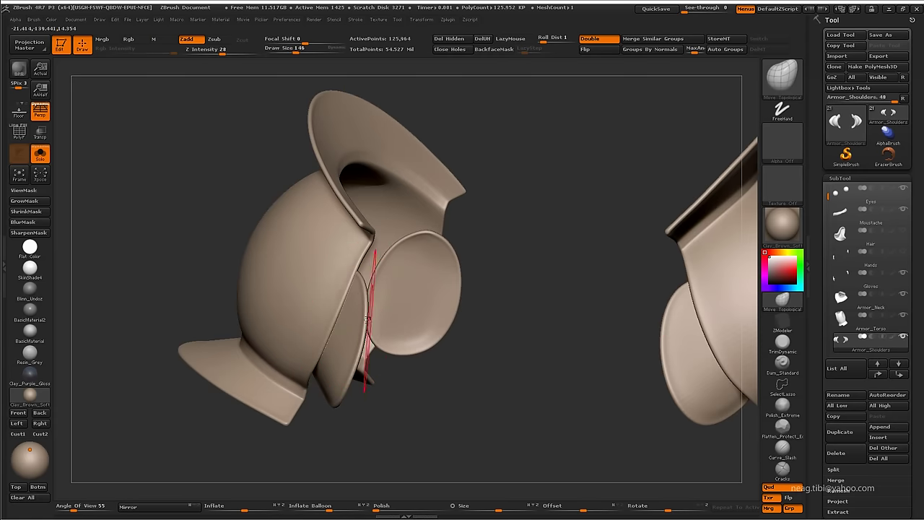
# Select Armor_Neck and toggle its PolyF wireframe to inspect the neck guard
pyautogui.click(840, 284)
pyautogui.keyDown('alt'); pyautogui.moveTo(515, 291); pyautogui.dragTo(480, 337); pyautogui.keyUp('alt')
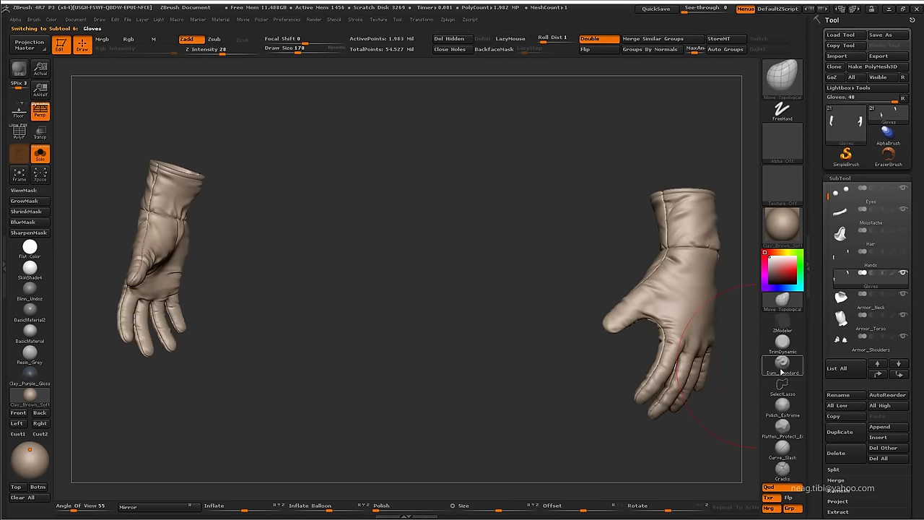
pyautogui.click(852, 308)
pyautogui.press('f')
pyautogui.moveTo(557, 353); pyautogui.dragTo(652, 363)
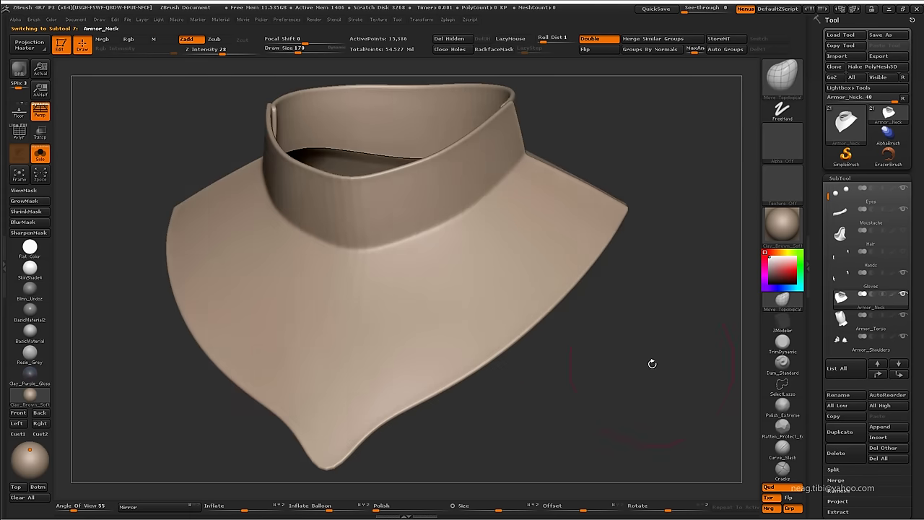
pyautogui.hotkey('shift', 'f')
pyautogui.moveTo(665, 215); pyautogui.dragTo(715, 310)
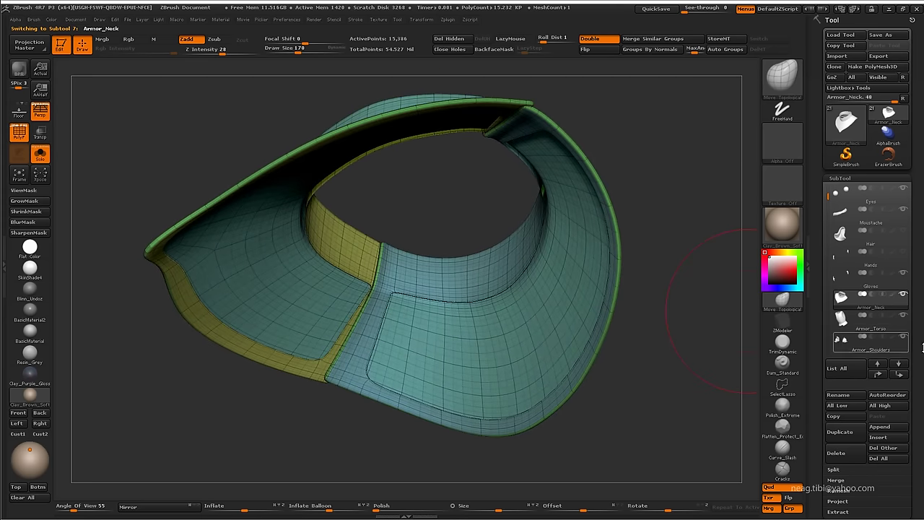
pyautogui.scroll(-1, 913, 311)
pyautogui.scroll(-5, 916, 404)
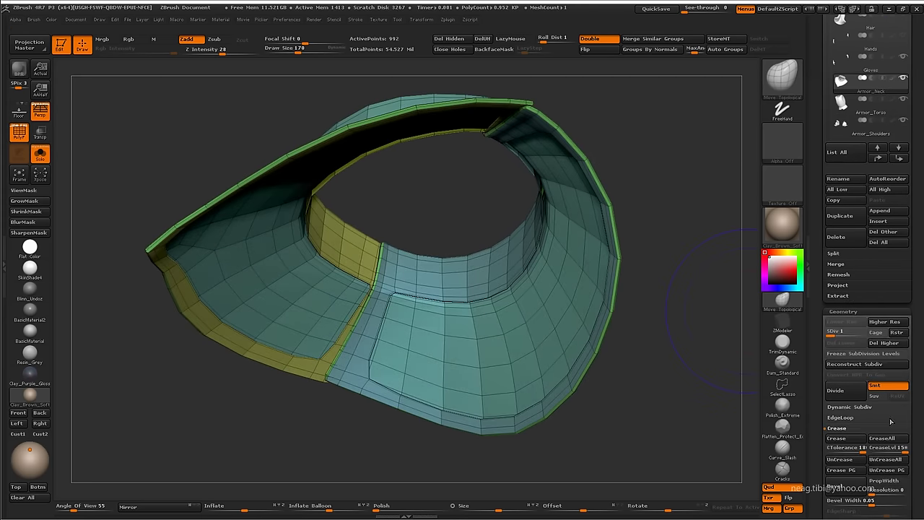
pyautogui.hotkey('shift', 'f')
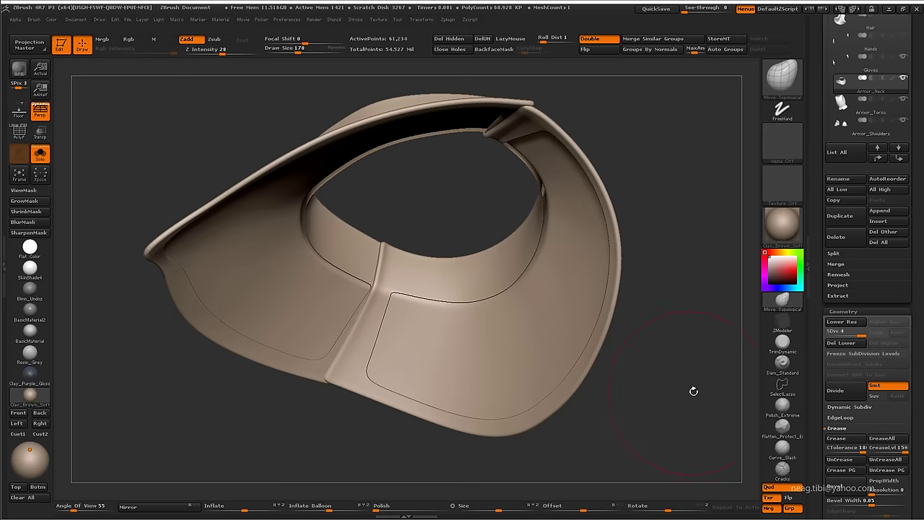
pyautogui.moveTo(693, 390)
pyautogui.mouseDown()
pyautogui.moveTo(707, 368)
pyautogui.moveTo(662, 352)
pyautogui.moveTo(594, 378)
pyautogui.moveTo(585, 180)
pyautogui.mouseUp()
# Drop the duplicate Armor_Neck1 to its 992-point base level with PolyF showing
pyautogui.press('space')
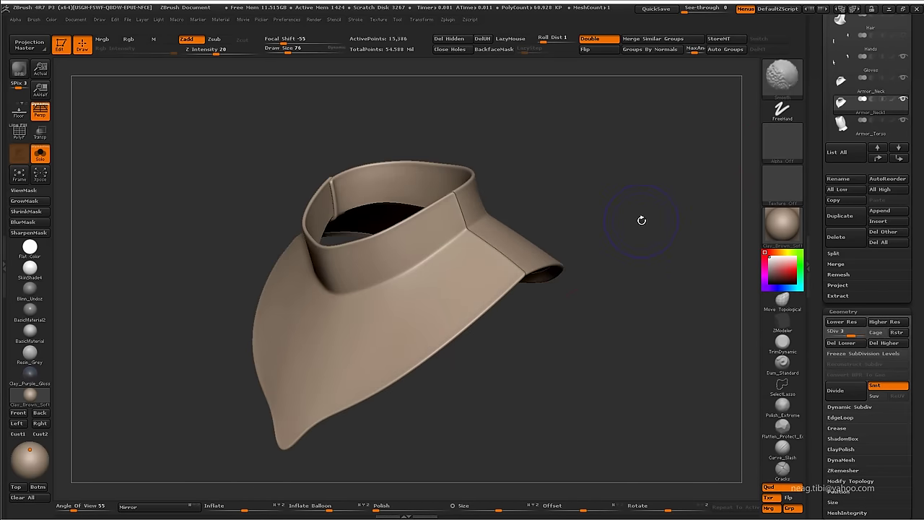
pyautogui.hotkey('shift', 'd')
pyautogui.hotkey('shift', 'f')
pyautogui.moveTo(629, 214)
pyautogui.mouseDown()
pyautogui.moveTo(660, 306)
pyautogui.moveTo(607, 374)
pyautogui.moveTo(638, 363)
pyautogui.moveTo(662, 517)
pyautogui.mouseUp()
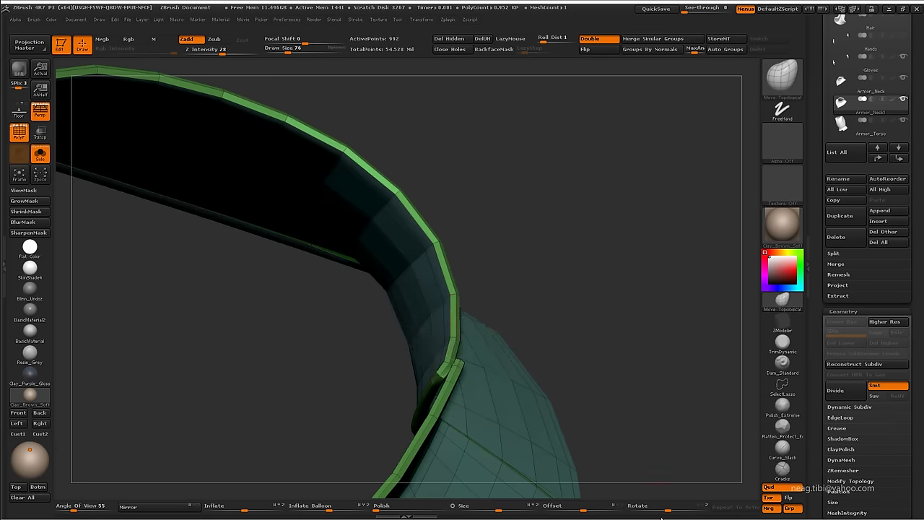
# Hide the collar faces, leaving only the rim and V-front edge strips
pyautogui.keyDown('ctrl'); pyautogui.keyDown('shift'); pyautogui.click(454, 390); pyautogui.keyUp('shift'); pyautogui.keyUp('ctrl')
pyautogui.moveTo(562, 299); pyautogui.dragTo(608, 199)
pyautogui.moveTo(628, 159)
pyautogui.mouseDown()
pyautogui.moveTo(598, 122)
pyautogui.moveTo(685, 216)
pyautogui.mouseUp()
pyautogui.moveTo(497, 119)
pyautogui.mouseDown()
pyautogui.moveTo(523, 149)
pyautogui.moveTo(477, 195)
pyautogui.moveTo(595, 120)
pyautogui.moveTo(594, 156)
pyautogui.moveTo(605, 162)
pyautogui.moveTo(599, 200)
pyautogui.moveTo(556, 221)
pyautogui.moveTo(567, 248)
pyautogui.moveTo(561, 234)
pyautogui.moveTo(597, 233)
pyautogui.moveTo(464, 233)
pyautogui.moveTo(566, 250)
pyautogui.moveTo(606, 200)
pyautogui.moveTo(546, 186)
pyautogui.moveTo(534, 309)
pyautogui.moveTo(561, 219)
pyautogui.moveTo(615, 243)
pyautogui.moveTo(543, 270)
pyautogui.moveTo(482, 334)
pyautogui.moveTo(388, 380)
pyautogui.moveTo(447, 295)
pyautogui.moveTo(675, 289)
pyautogui.mouseUp()
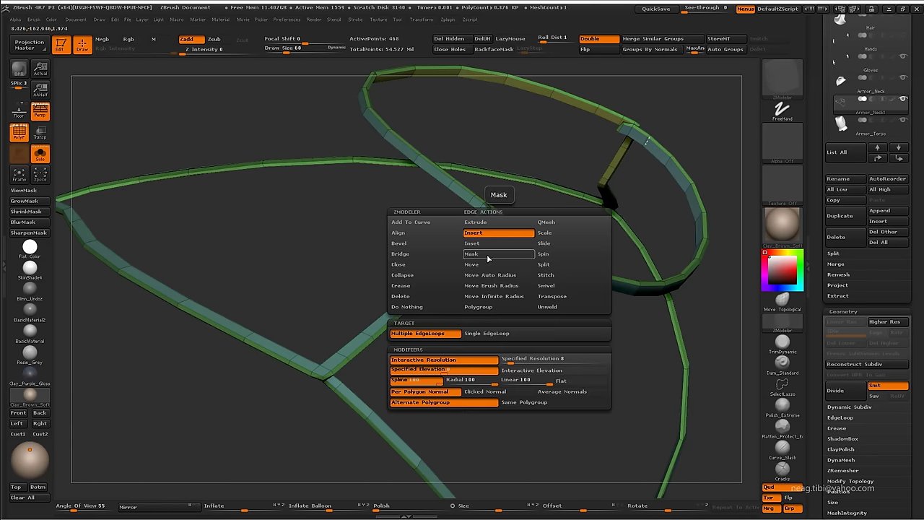
pyautogui.moveTo(478, 263)
pyautogui.keyDown('alt'); pyautogui.mouseDown()
pyautogui.moveTo(522, 205)
pyautogui.moveTo(404, 340)
pyautogui.moveTo(454, 320)
pyautogui.moveTo(457, 355)
pyautogui.moveTo(390, 320)
pyautogui.mouseUp(); pyautogui.keyUp('alt')
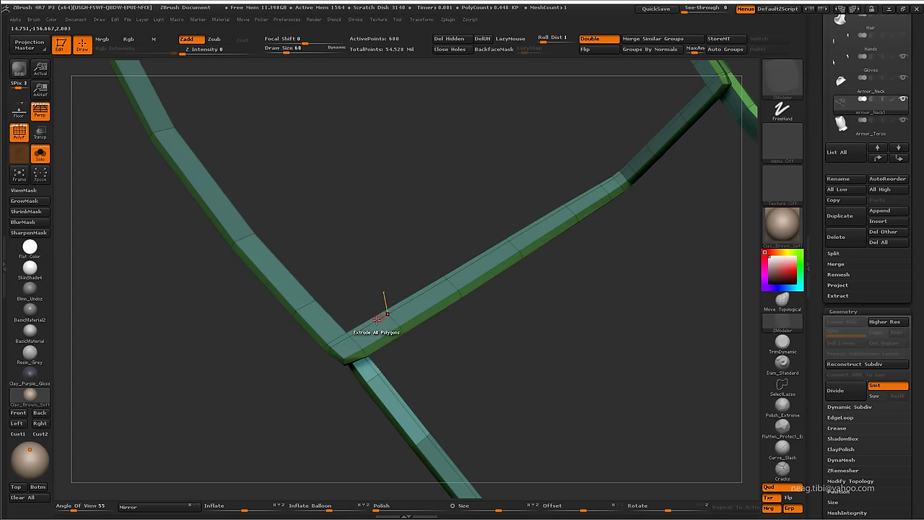
pyautogui.moveTo(345, 339)
pyautogui.mouseDown()
pyautogui.moveTo(411, 306)
pyautogui.moveTo(368, 274)
pyautogui.moveTo(410, 309)
pyautogui.moveTo(374, 196)
pyautogui.moveTo(351, 305)
pyautogui.moveTo(373, 196)
pyautogui.moveTo(445, 179)
pyautogui.moveTo(454, 306)
pyautogui.moveTo(513, 368)
pyautogui.moveTo(419, 362)
pyautogui.moveTo(420, 278)
pyautogui.mouseUp()
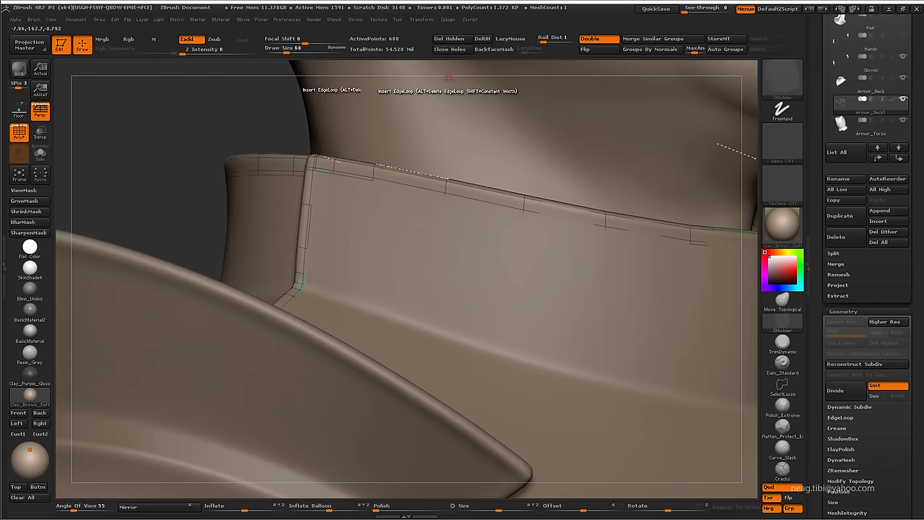
# Toggle the strip's display and inspect the 868-point trim strip on the character
pyautogui.click(610, 41)
pyautogui.click(610, 40)
pyautogui.moveTo(273, 342); pyautogui.dragTo(588, 299)
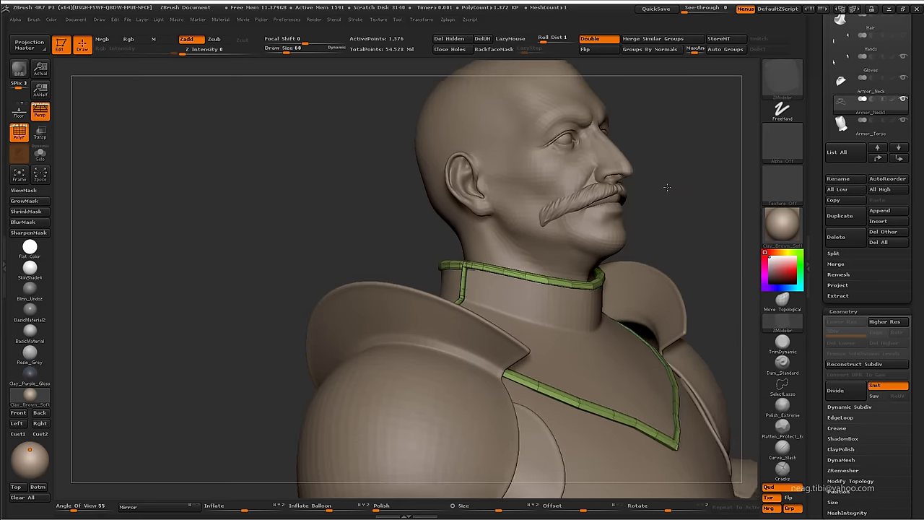
pyautogui.moveTo(557, 137)
pyautogui.mouseDown()
pyautogui.moveTo(397, 140)
pyautogui.moveTo(411, 134)
pyautogui.moveTo(380, 354)
pyautogui.moveTo(365, 319)
pyautogui.moveTo(309, 313)
pyautogui.moveTo(403, 335)
pyautogui.moveTo(361, 318)
pyautogui.mouseUp()
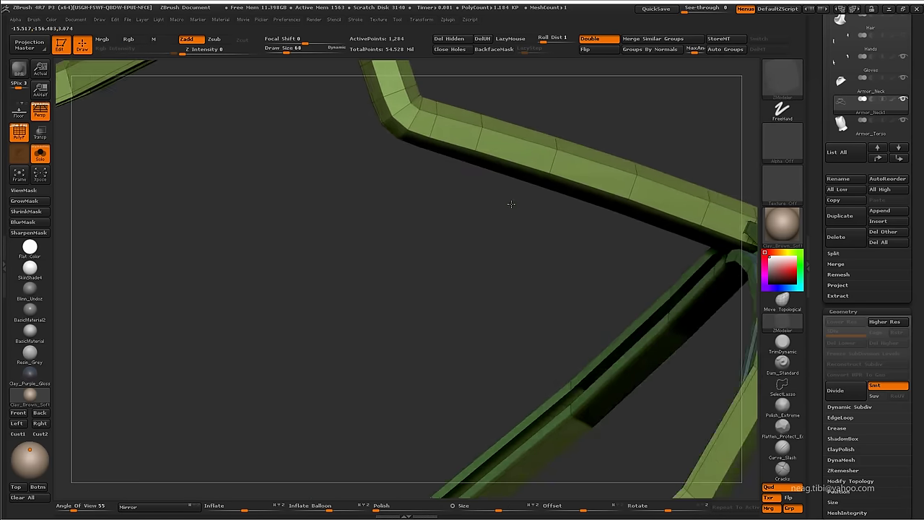
pyautogui.moveTo(511, 204)
pyautogui.mouseDown()
pyautogui.moveTo(547, 239)
pyautogui.moveTo(510, 264)
pyautogui.moveTo(547, 258)
pyautogui.moveTo(433, 301)
pyautogui.moveTo(503, 295)
pyautogui.moveTo(382, 258)
pyautogui.moveTo(430, 196)
pyautogui.moveTo(464, 190)
pyautogui.moveTo(425, 250)
pyautogui.moveTo(490, 179)
pyautogui.moveTo(417, 309)
pyautogui.moveTo(388, 255)
pyautogui.moveTo(434, 412)
pyautogui.mouseUp()
pyautogui.moveTo(408, 304)
pyautogui.mouseDown()
pyautogui.moveTo(445, 316)
pyautogui.moveTo(471, 275)
pyautogui.moveTo(289, 383)
pyautogui.moveTo(279, 250)
pyautogui.moveTo(325, 299)
pyautogui.moveTo(293, 228)
pyautogui.moveTo(437, 356)
pyautogui.moveTo(359, 142)
pyautogui.mouseUp()
pyautogui.moveTo(354, 352)
pyautogui.mouseDown()
pyautogui.moveTo(387, 264)
pyautogui.moveTo(588, 225)
pyautogui.moveTo(658, 224)
pyautogui.mouseUp()
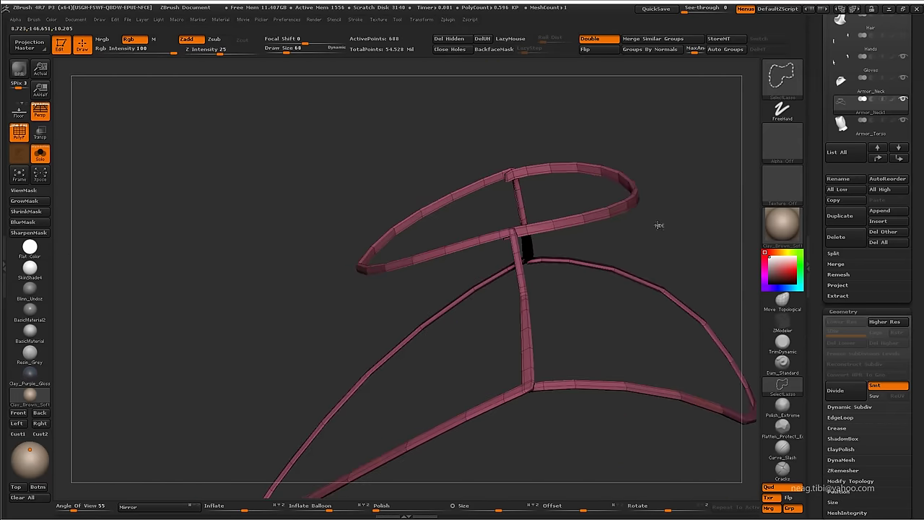
pyautogui.moveTo(552, 160); pyautogui.dragTo(605, 199)
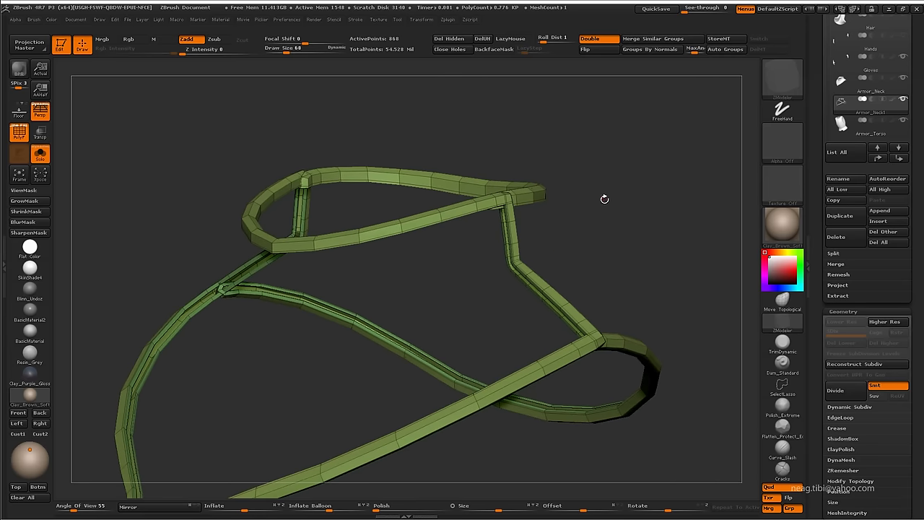
pyautogui.click(837, 428)
# Select Armor_Neck1, turn off PolyF, and enable Double in a front view
pyautogui.click(842, 81)
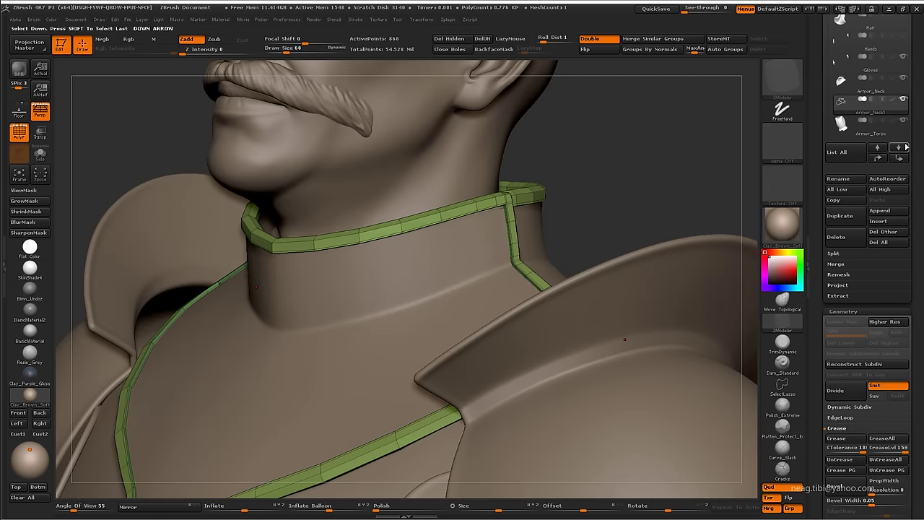
pyautogui.click(842, 104)
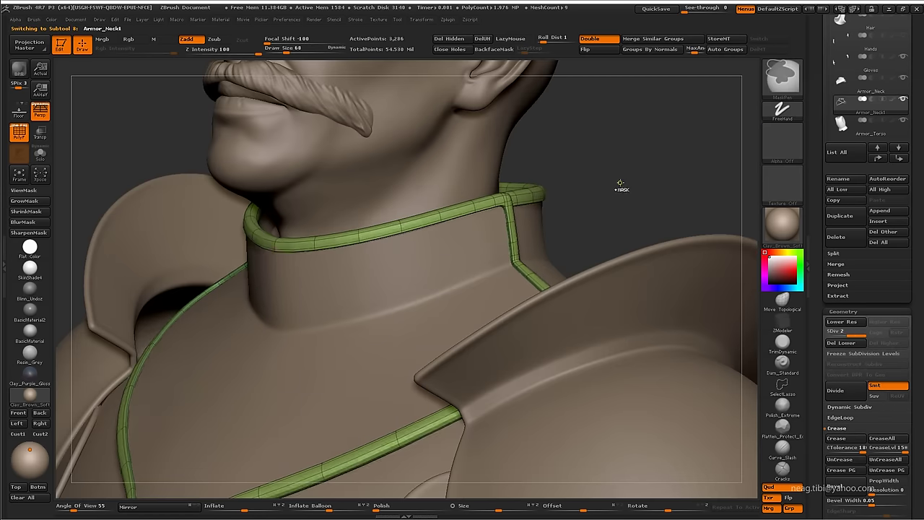
pyautogui.hotkey('shift', 'f')
pyautogui.press('f')
pyautogui.moveTo(625, 173)
pyautogui.mouseDown()
pyautogui.moveTo(619, 151)
pyautogui.moveTo(680, 187)
pyautogui.moveTo(682, 167)
pyautogui.mouseUp()
pyautogui.keyDown('shift'); pyautogui.moveTo(648, 194); pyautogui.dragTo(643, 186); pyautogui.keyUp('shift')
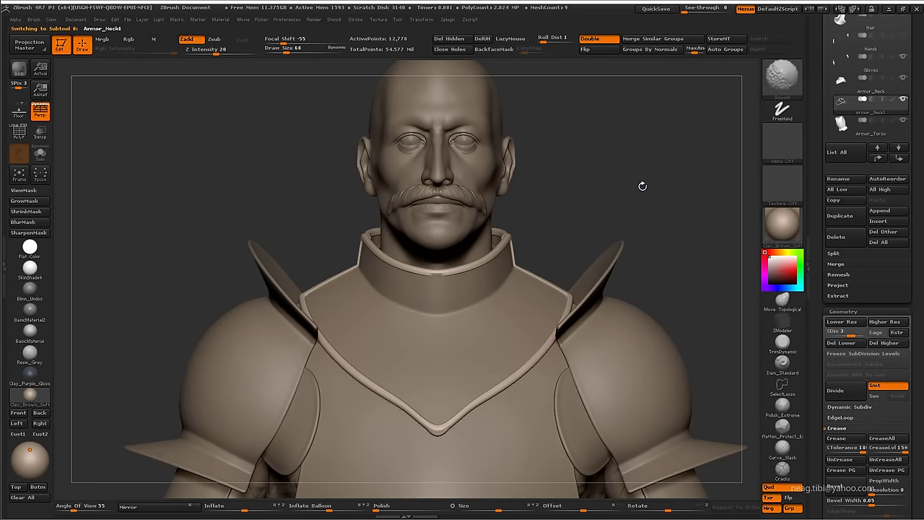
pyautogui.keyDown('alt'); pyautogui.click(474, 289); pyautogui.keyUp('alt')
pyautogui.hotkey('ctrl', 'shift', 's')
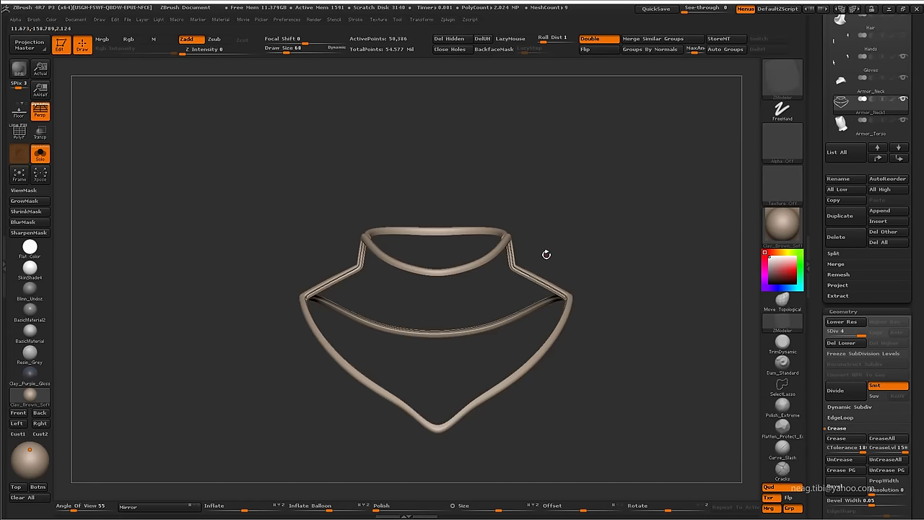
pyautogui.moveTo(547, 253); pyautogui.dragTo(579, 215)
pyautogui.click(613, 38)
pyautogui.moveTo(581, 123)
pyautogui.mouseDown()
pyautogui.moveTo(571, 135)
pyautogui.moveTo(588, 133)
pyautogui.mouseUp()
pyautogui.hotkey('ctrl', 'shift', 's')
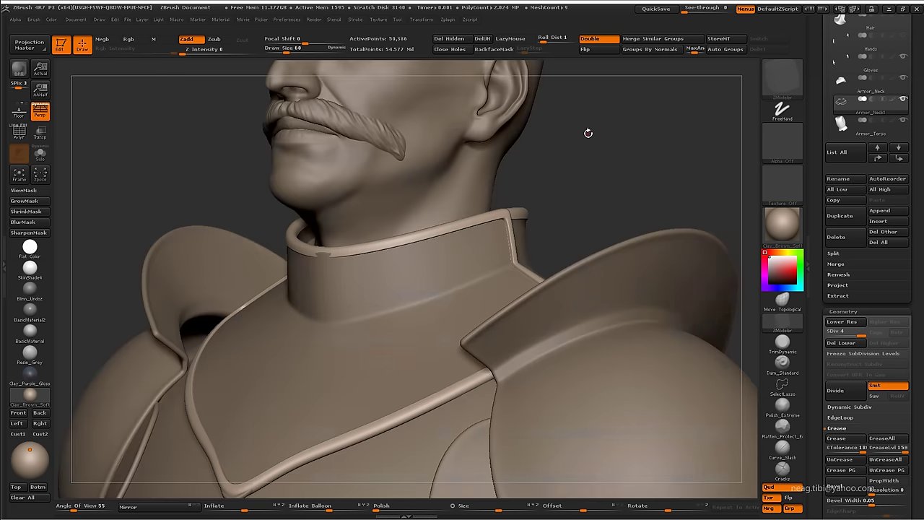
# Set the trim band to smooth subdivision level 3 with 12,770 points
pyautogui.hotkey('shift', 'd')
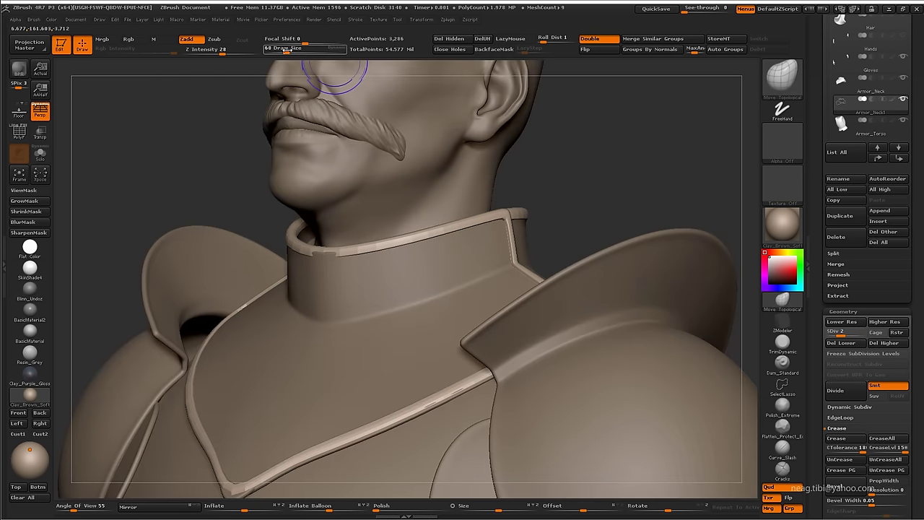
pyautogui.moveTo(350, 260)
pyautogui.mouseDown()
pyautogui.moveTo(264, 181)
pyautogui.moveTo(264, 310)
pyautogui.moveTo(386, 271)
pyautogui.moveTo(336, 315)
pyautogui.moveTo(457, 341)
pyautogui.mouseUp()
pyautogui.moveTo(545, 315)
pyautogui.mouseDown()
pyautogui.moveTo(330, 319)
pyautogui.moveTo(384, 354)
pyautogui.moveTo(390, 326)
pyautogui.moveTo(340, 309)
pyautogui.moveTo(356, 144)
pyautogui.moveTo(427, 237)
pyautogui.moveTo(584, 224)
pyautogui.moveTo(516, 274)
pyautogui.mouseUp()
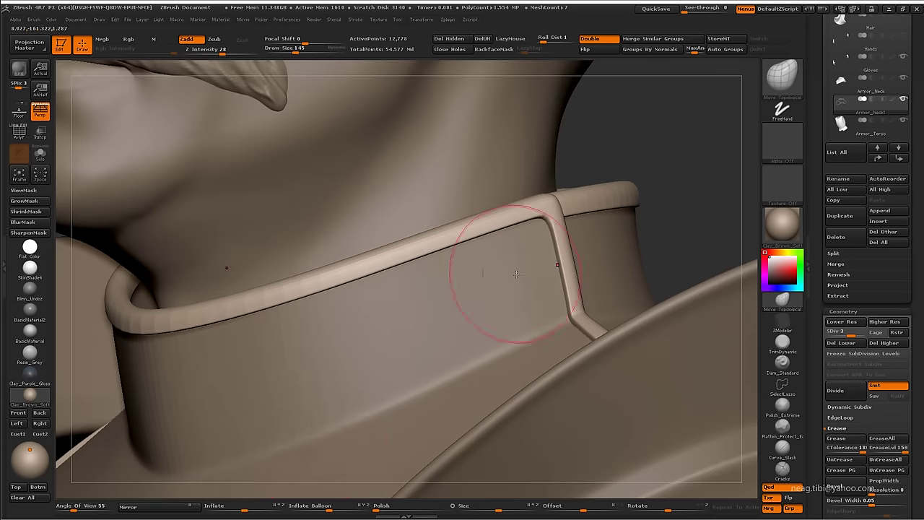
pyautogui.hotkey('shift', 'd')
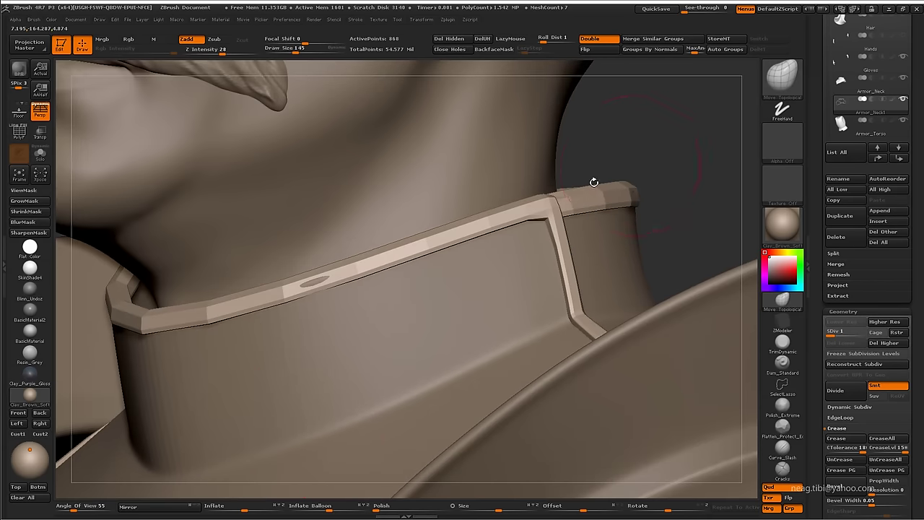
pyautogui.press('d')
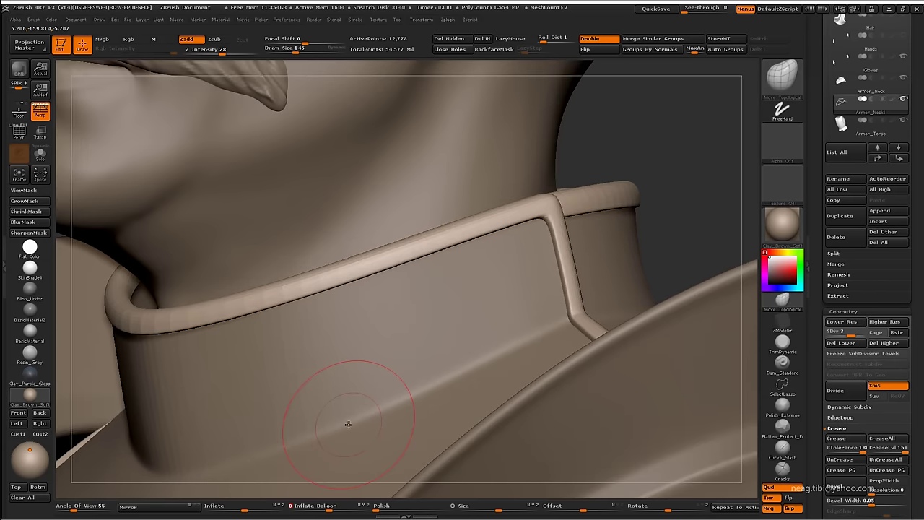
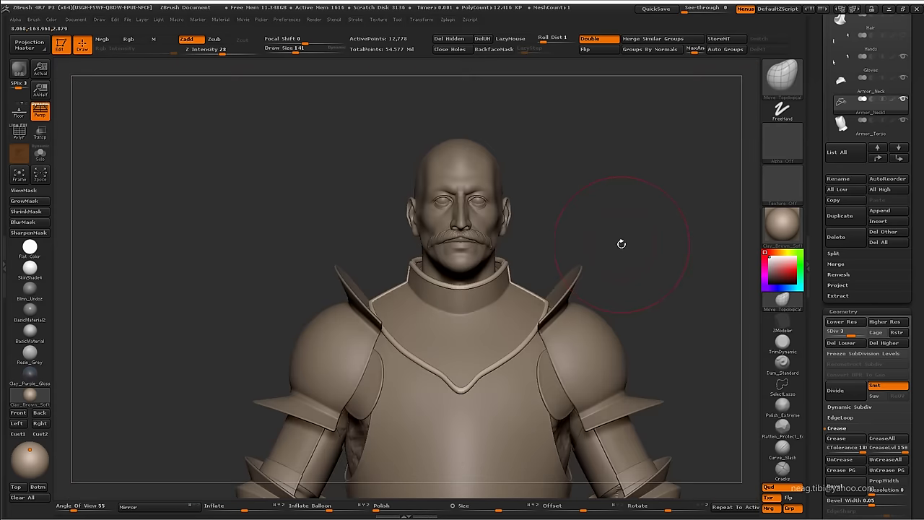
# Frame the armoured bust and select the two neck armour pieces in turn
pyautogui.moveTo(621, 243); pyautogui.dragTo(598, 200)
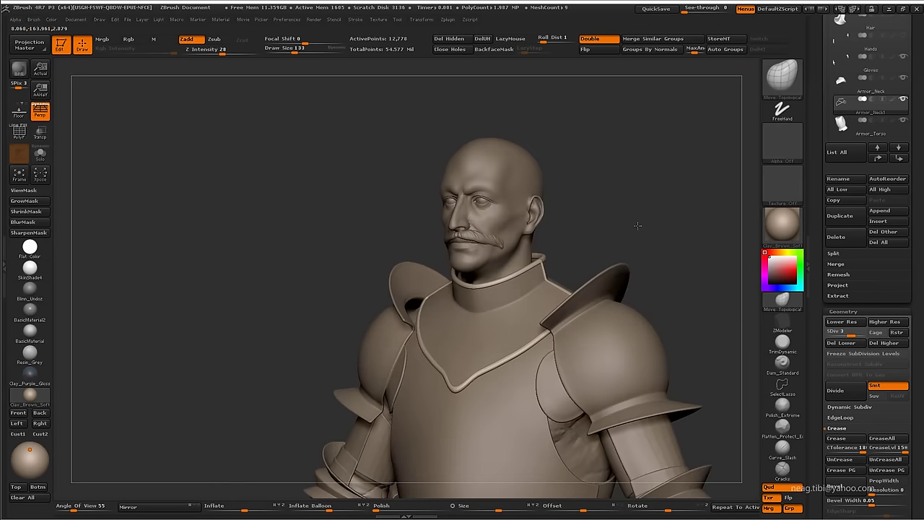
pyautogui.press('d')
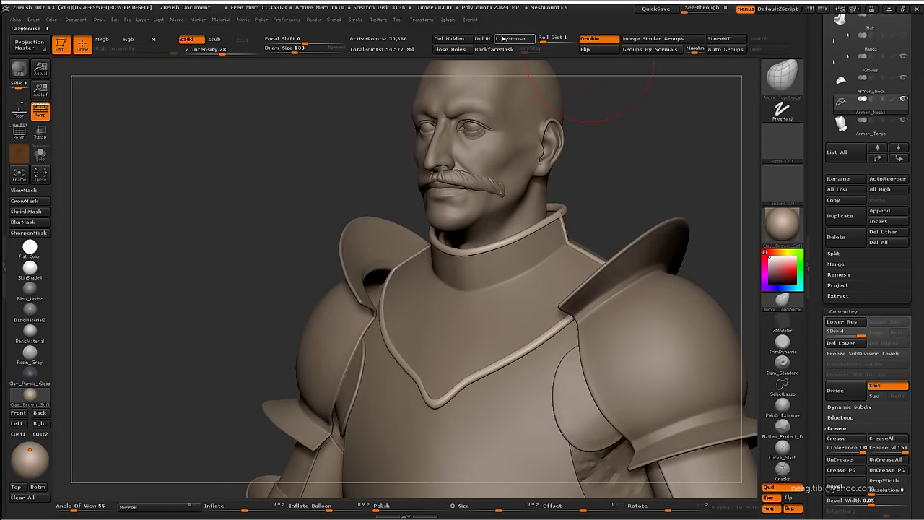
pyautogui.keyDown('alt'); pyautogui.moveTo(642, 127); pyautogui.dragTo(743, 119); pyautogui.keyUp('alt')
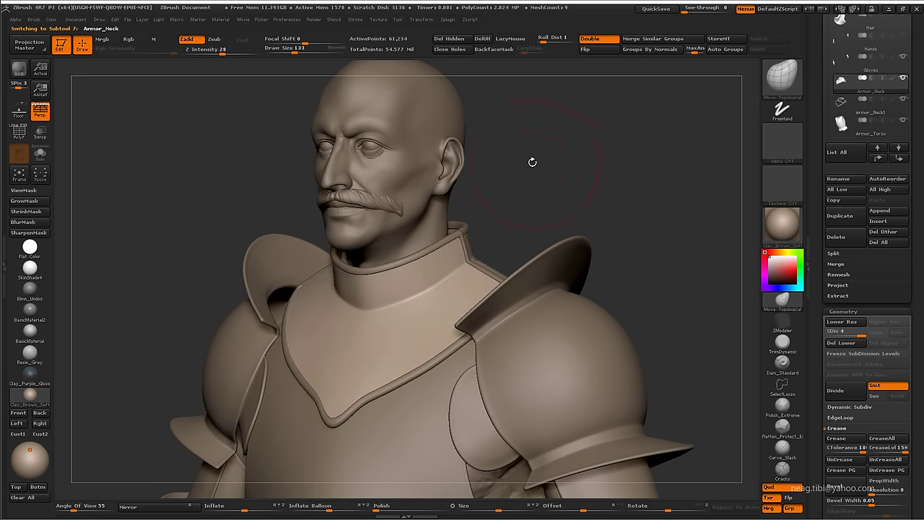
pyautogui.click(483, 40)
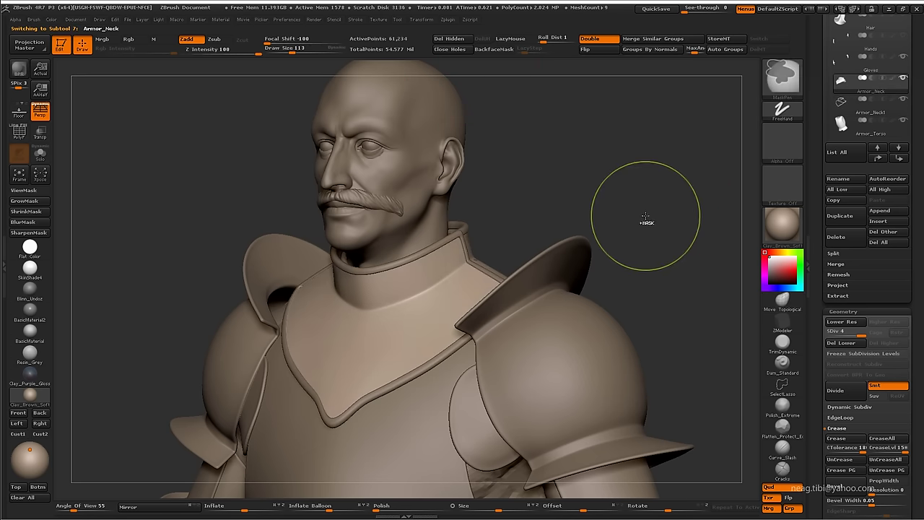
pyautogui.hotkey('alt', 'Down')
# MergeDown Armor_Neck1 into Armor_Neck, confirm the warning, and inspect the merged collar
pyautogui.click(847, 86)
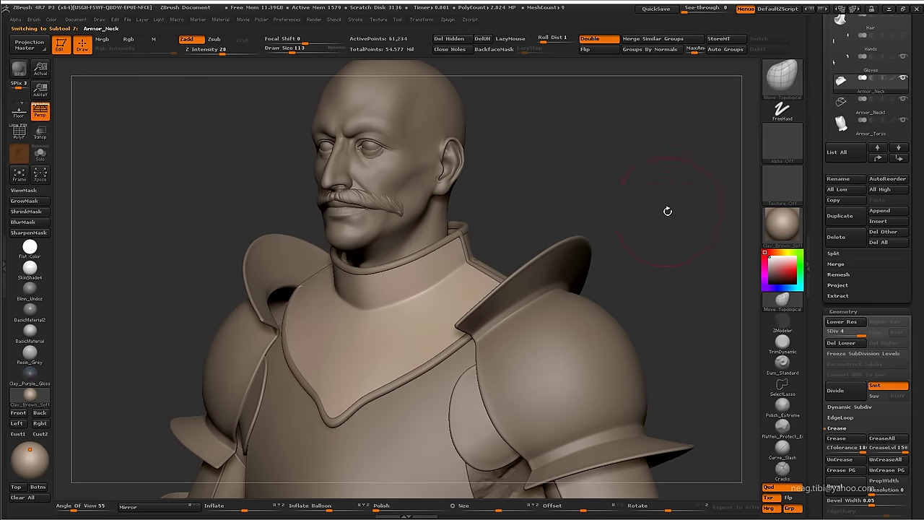
pyautogui.click(848, 265)
pyautogui.click(844, 275)
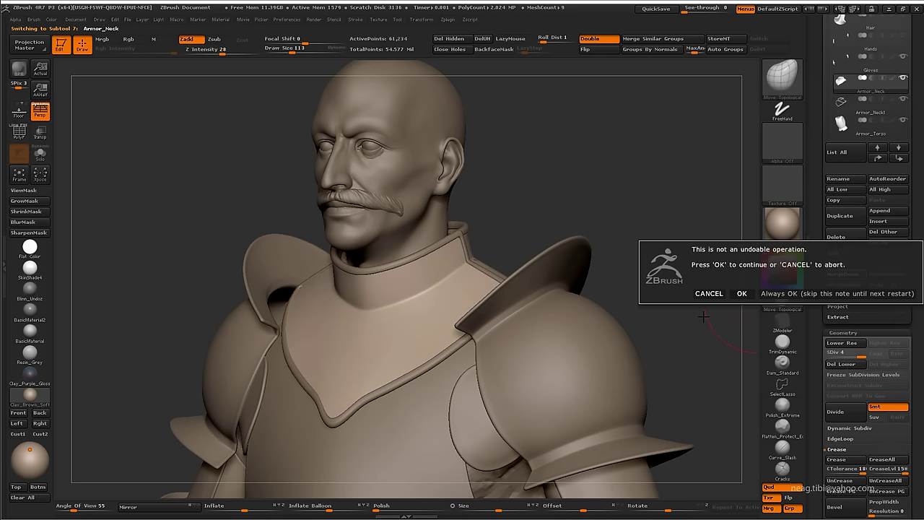
pyautogui.click(736, 294)
pyautogui.moveTo(697, 309)
pyautogui.mouseDown()
pyautogui.moveTo(706, 313)
pyautogui.moveTo(691, 238)
pyautogui.moveTo(541, 223)
pyautogui.mouseUp()
pyautogui.hotkey('shift', 'd')
pyautogui.hotkey('shift', 'd')
pyautogui.hotkey('shift', 'd')
pyautogui.moveTo(288, 310)
pyautogui.mouseDown()
pyautogui.moveTo(214, 337)
pyautogui.moveTo(394, 231)
pyautogui.moveTo(468, 305)
pyautogui.moveTo(518, 239)
pyautogui.mouseUp()
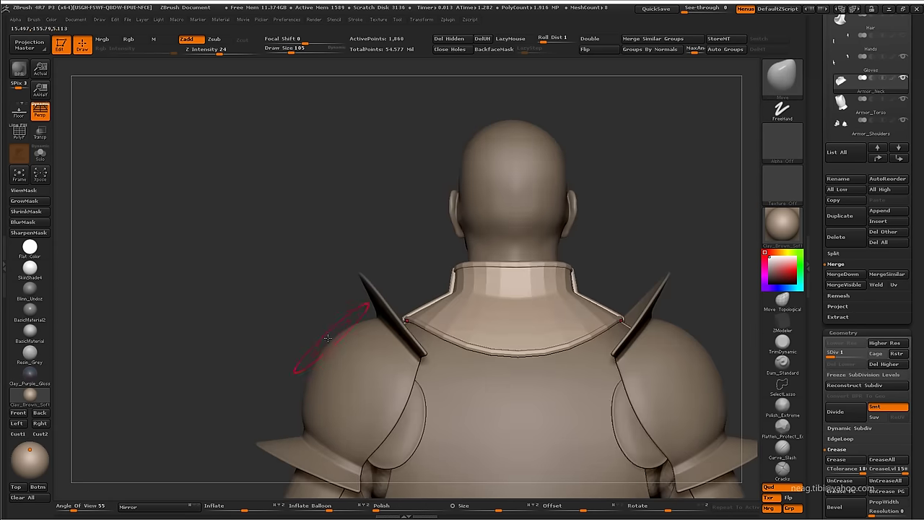
# Solo the collar, check its polygroups with PolyF, and turn on Double
pyautogui.press('d')
pyautogui.press('d')
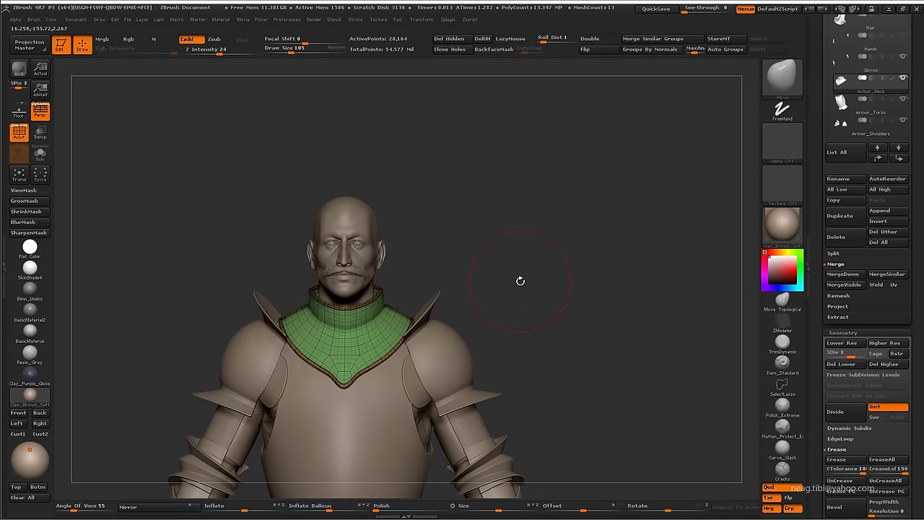
pyautogui.hotkey('shift', 's')
pyautogui.keyDown('alt'); pyautogui.moveTo(592, 220); pyautogui.dragTo(537, 281); pyautogui.keyUp('alt')
pyautogui.hotkey('shift', 'd')
pyautogui.hotkey('shift', 'd')
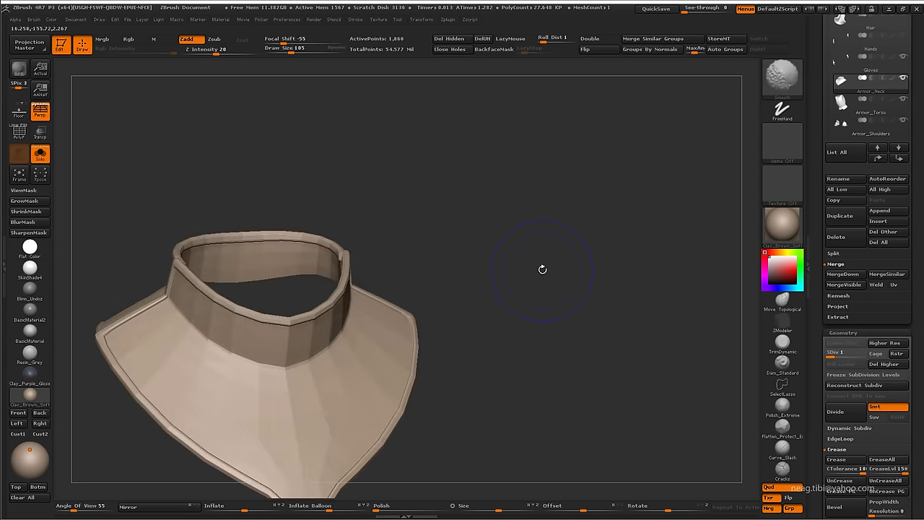
pyautogui.hotkey('shift', 'f')
pyautogui.click(677, 41)
pyautogui.moveTo(614, 145)
pyautogui.mouseDown()
pyautogui.moveTo(571, 102)
pyautogui.moveTo(586, 204)
pyautogui.mouseUp()
pyautogui.click(590, 38)
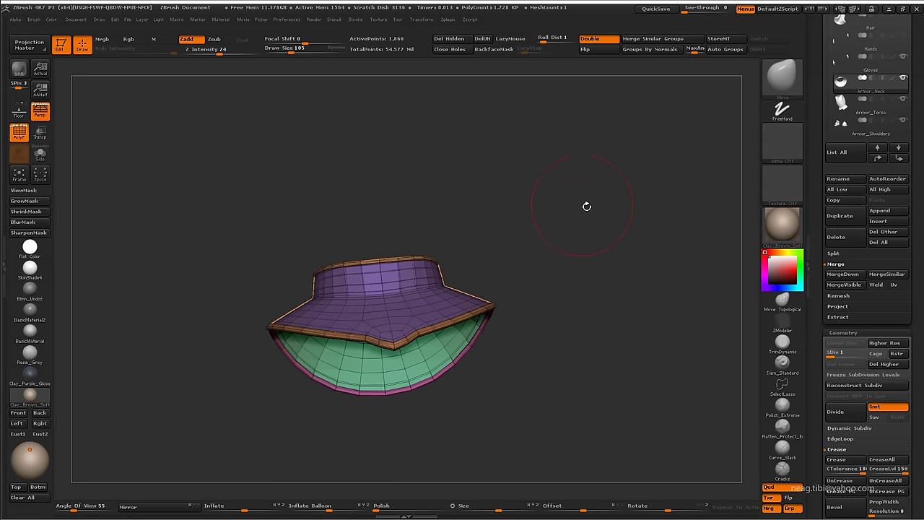
# Bring back the full character and select the Armor_Torso breastplate
pyautogui.hotkey('shift', 's')
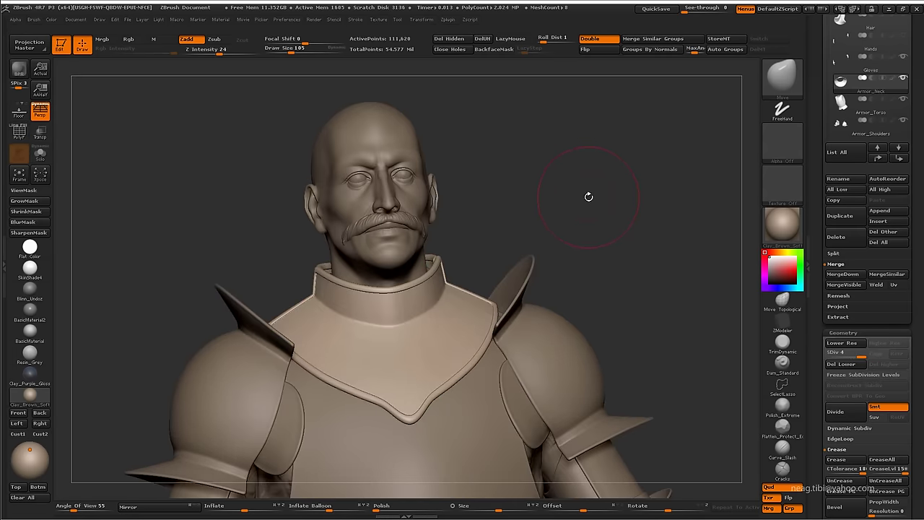
pyautogui.keyDown('alt'); pyautogui.moveTo(589, 196); pyautogui.dragTo(589, 159); pyautogui.keyUp('alt')
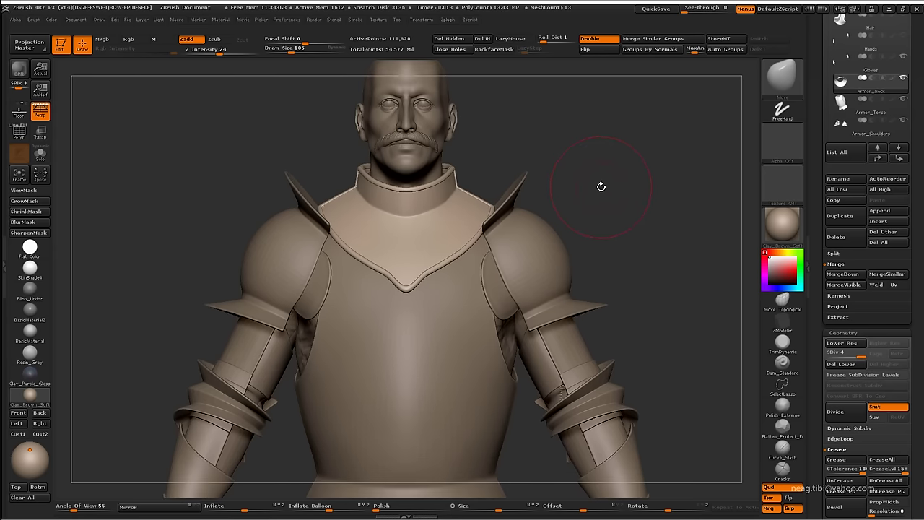
pyautogui.keyDown('alt'); pyautogui.moveTo(577, 204); pyautogui.dragTo(595, 225); pyautogui.keyUp('alt')
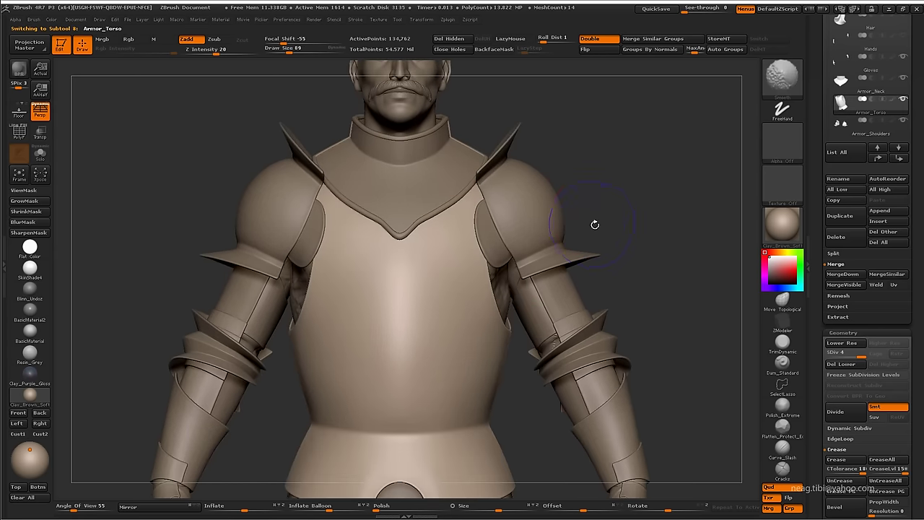
pyautogui.moveTo(466, 337)
pyautogui.mouseDown()
pyautogui.moveTo(505, 340)
pyautogui.moveTo(518, 288)
pyautogui.moveTo(289, 270)
pyautogui.moveTo(489, 282)
pyautogui.moveTo(423, 330)
pyautogui.moveTo(502, 324)
pyautogui.moveTo(499, 290)
pyautogui.mouseUp()
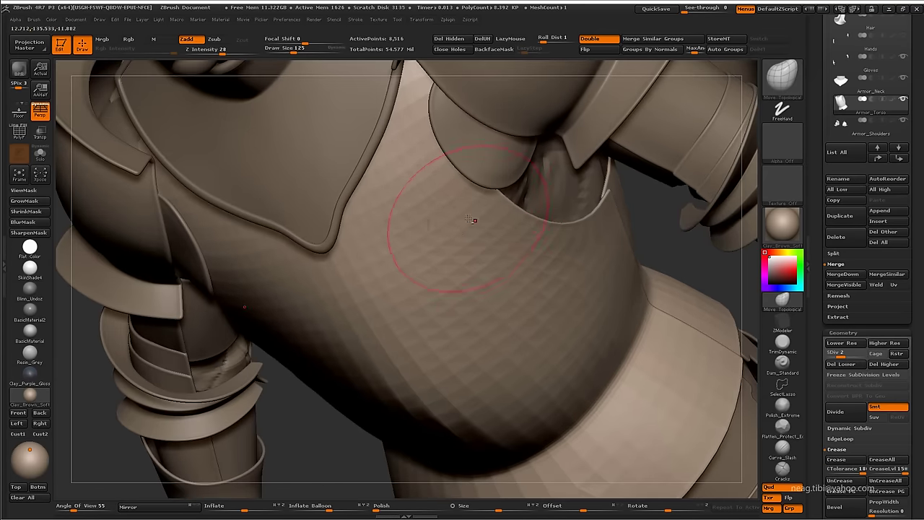
# Solo Armor_Torso and orbit and zoom around its shell
pyautogui.press('f')
pyautogui.click(39, 154)
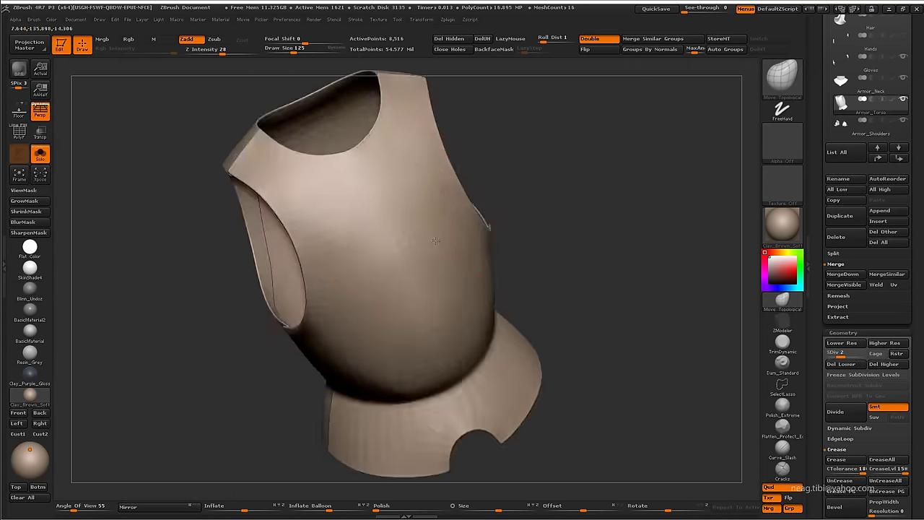
pyautogui.moveTo(304, 332)
pyautogui.mouseDown()
pyautogui.moveTo(409, 333)
pyautogui.moveTo(339, 225)
pyautogui.moveTo(433, 227)
pyautogui.moveTo(562, 171)
pyautogui.moveTo(587, 193)
pyautogui.moveTo(472, 275)
pyautogui.mouseUp()
pyautogui.scroll(3, 472, 274)
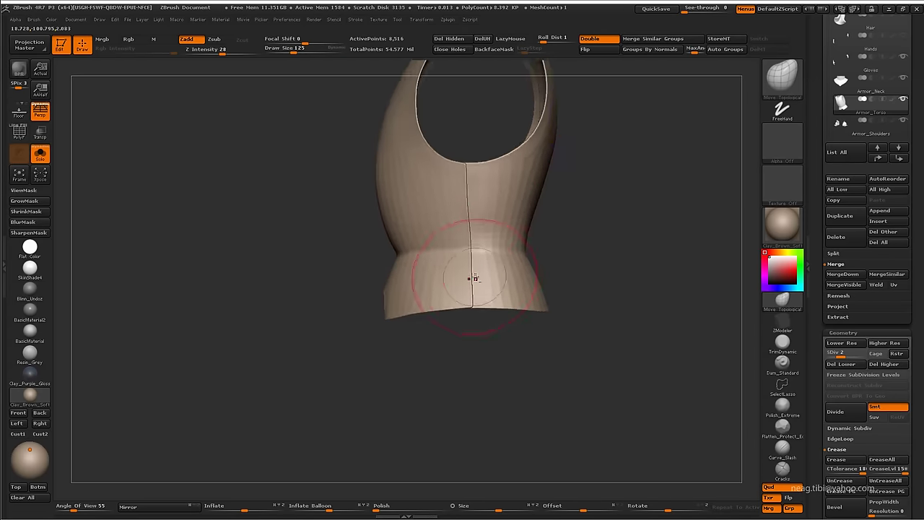
pyautogui.scroll(5, 470, 318)
pyautogui.scroll(2, 469, 359)
pyautogui.scroll(-3, 470, 360)
pyautogui.scroll(3, 361, 325)
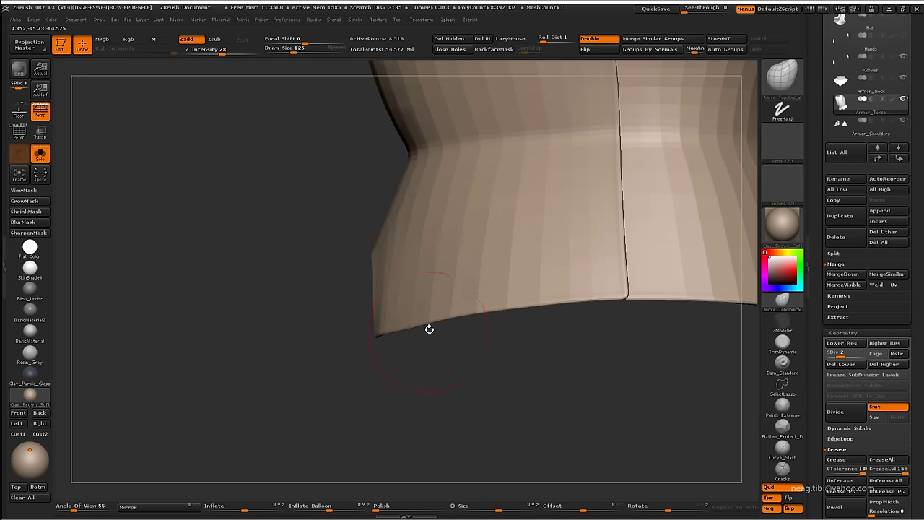
# Raise the brush Draw Size to 264 while inspecting the armour's edge and armhole
pyautogui.press(']')
pyautogui.keyDown('alt'); pyautogui.moveTo(440, 345); pyautogui.dragTo(343, 343); pyautogui.keyUp('alt')
pyautogui.scroll(-5, 288, 247)
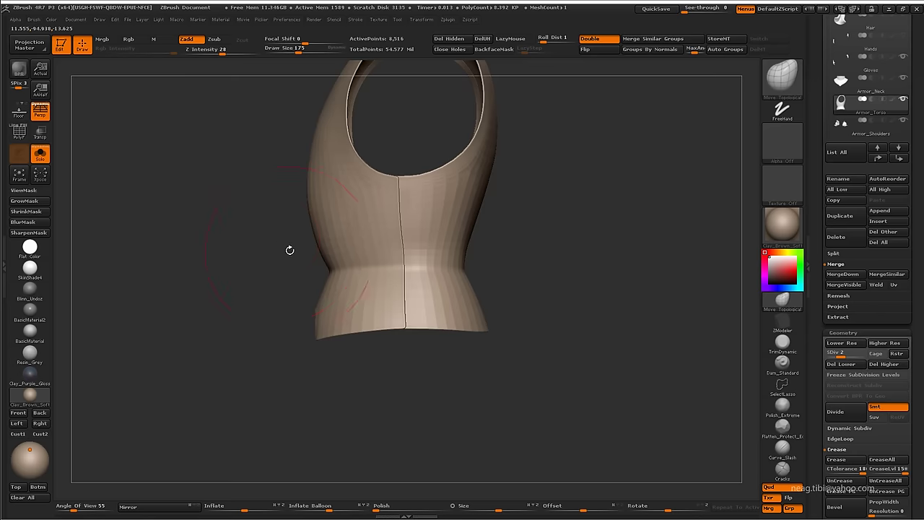
pyautogui.scroll(5, 438, 378)
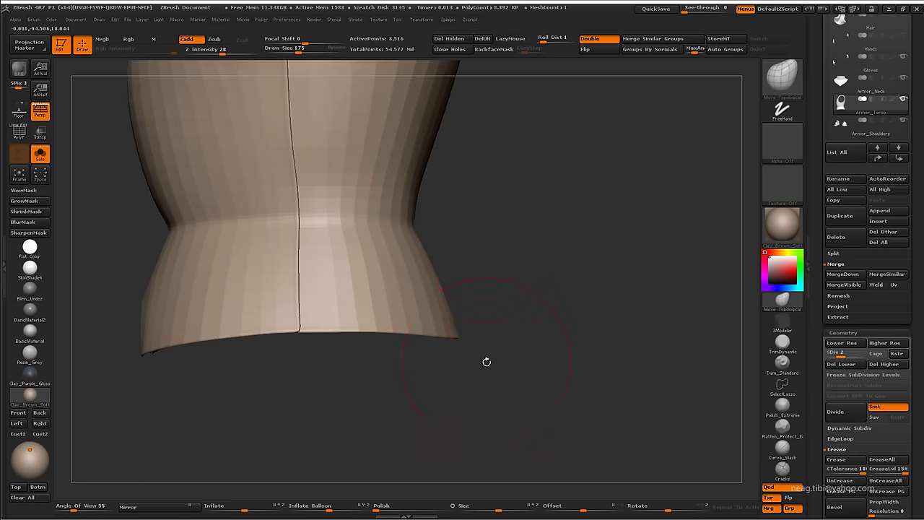
pyautogui.moveTo(486, 361); pyautogui.dragTo(478, 345)
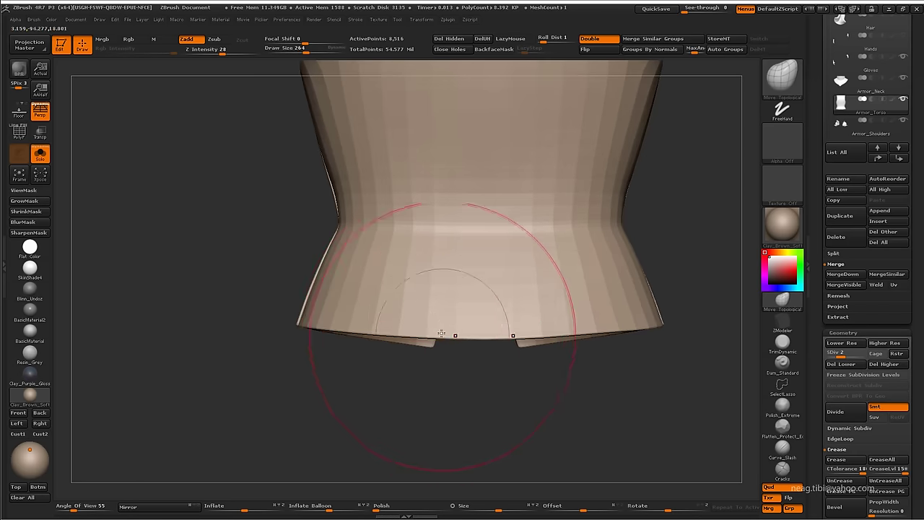
pyautogui.press(']')
pyautogui.scroll(2, 436, 348)
pyautogui.scroll(3, 543, 325)
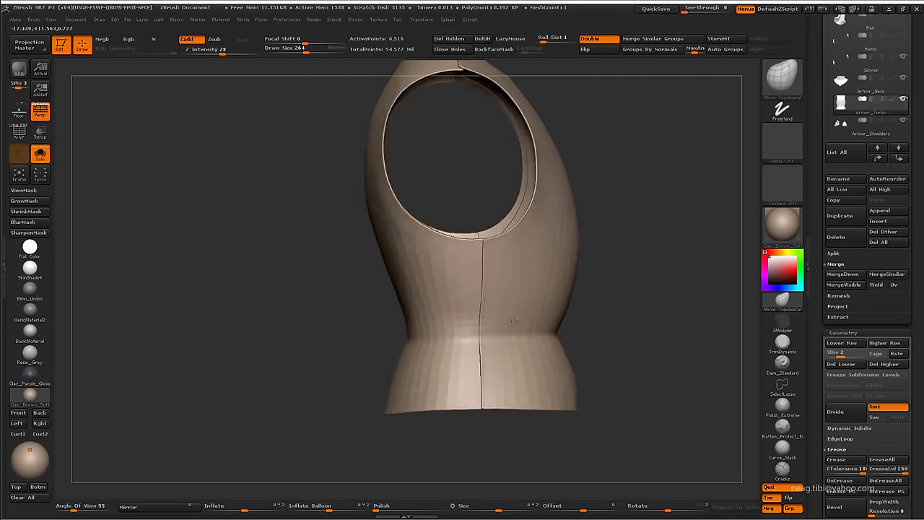
pyautogui.moveTo(514, 319)
pyautogui.mouseDown()
pyautogui.moveTo(424, 280)
pyautogui.moveTo(471, 225)
pyautogui.moveTo(381, 166)
pyautogui.moveTo(399, 268)
pyautogui.mouseUp()
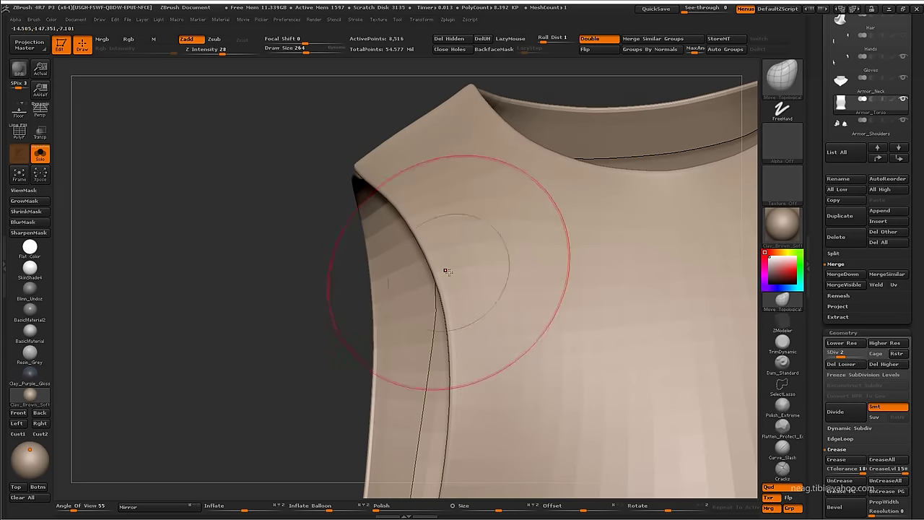
# Hide the shoulder pads and Armor_Neck collar, viewing the bust at lowest subdivision
pyautogui.scroll(3, 866, 217)
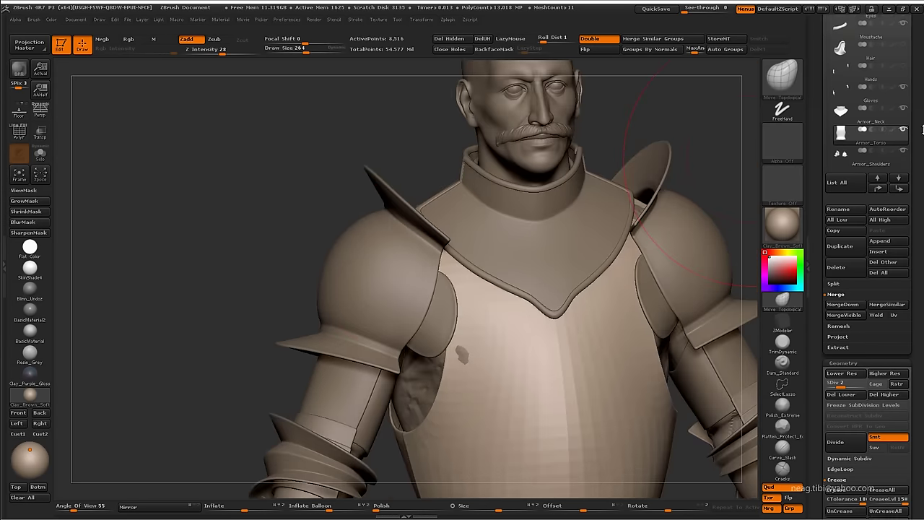
pyautogui.click(903, 189)
pyautogui.moveTo(450, 303); pyautogui.dragTo(538, 232)
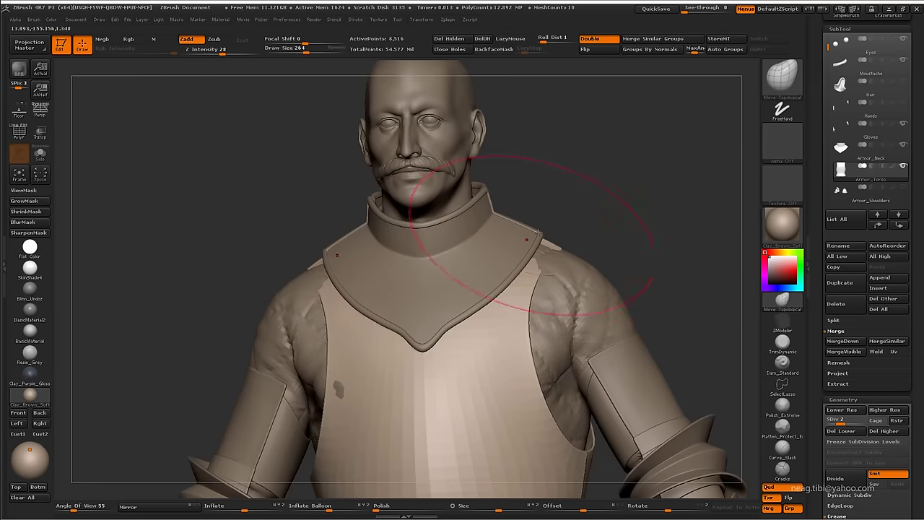
pyautogui.click(903, 154)
pyautogui.moveTo(609, 221); pyautogui.dragTo(553, 207)
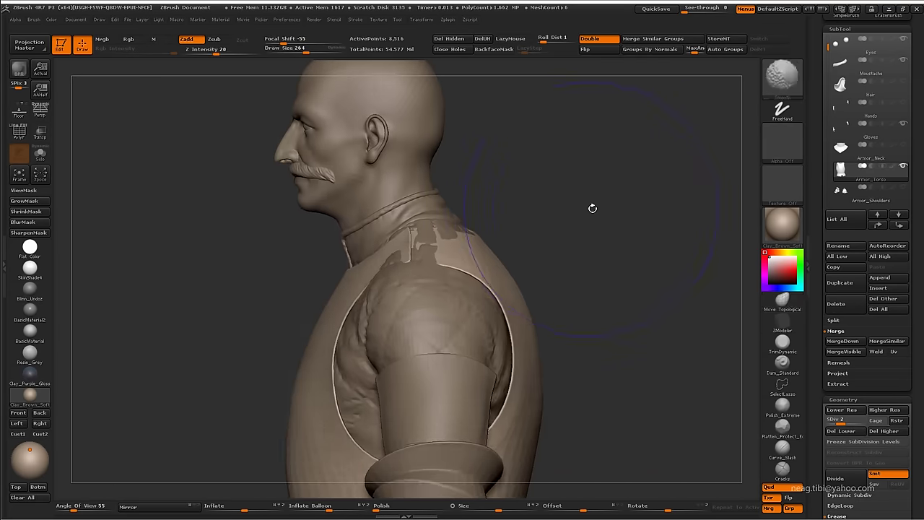
pyautogui.hotkey('shift', 'd')
pyautogui.moveTo(418, 258)
pyautogui.mouseDown()
pyautogui.moveTo(406, 268)
pyautogui.moveTo(474, 247)
pyautogui.moveTo(455, 258)
pyautogui.moveTo(541, 310)
pyautogui.moveTo(564, 282)
pyautogui.mouseUp()
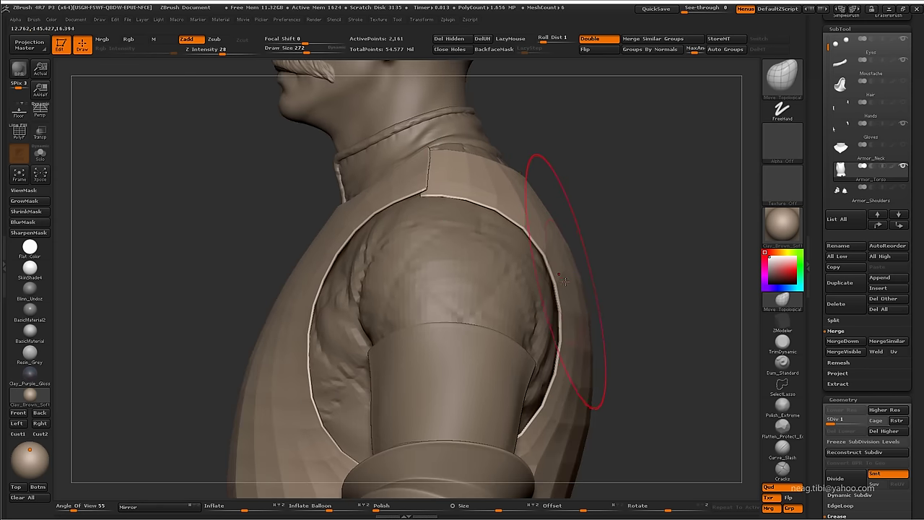
# Orbit around the back of the torso armor and its shoulder strip
pyautogui.moveTo(538, 237); pyautogui.dragTo(433, 227)
pyautogui.moveTo(423, 185)
pyautogui.mouseDown()
pyautogui.moveTo(392, 200)
pyautogui.moveTo(360, 238)
pyautogui.moveTo(349, 211)
pyautogui.mouseUp()
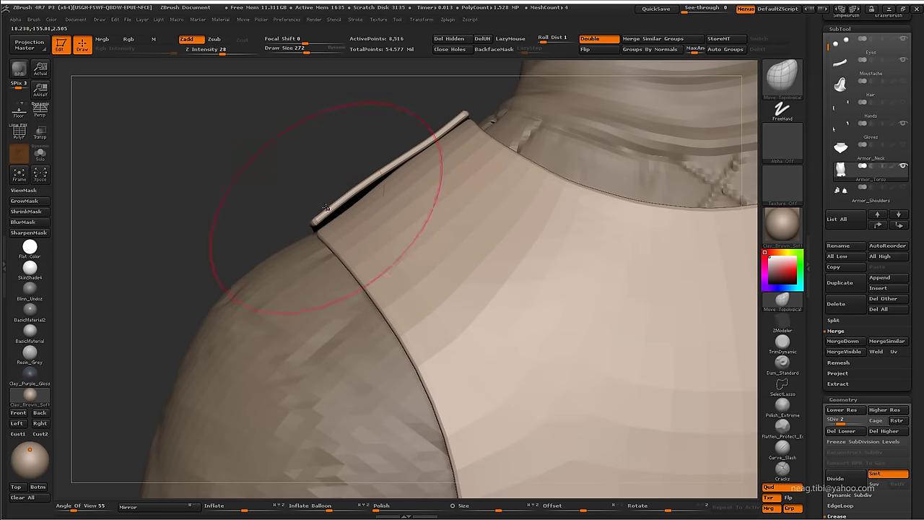
pyautogui.moveTo(435, 134); pyautogui.dragTo(490, 143)
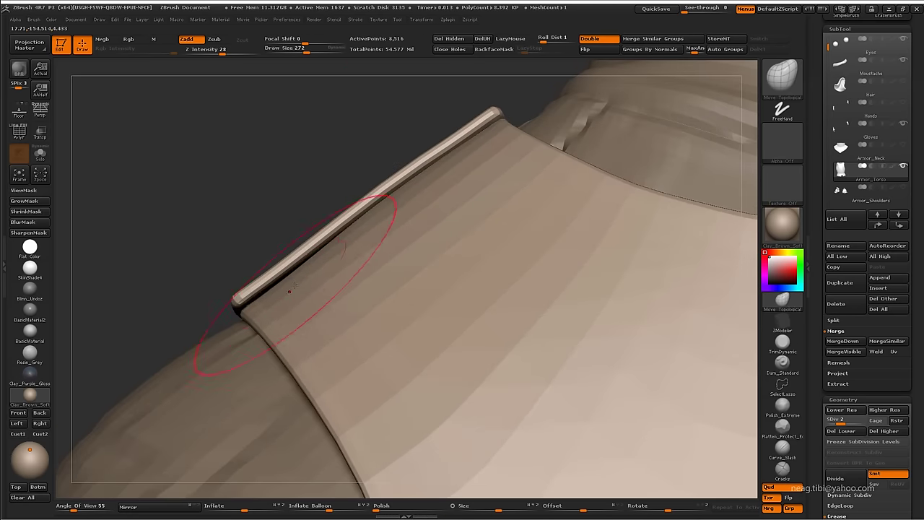
pyautogui.moveTo(308, 247); pyautogui.dragTo(242, 301)
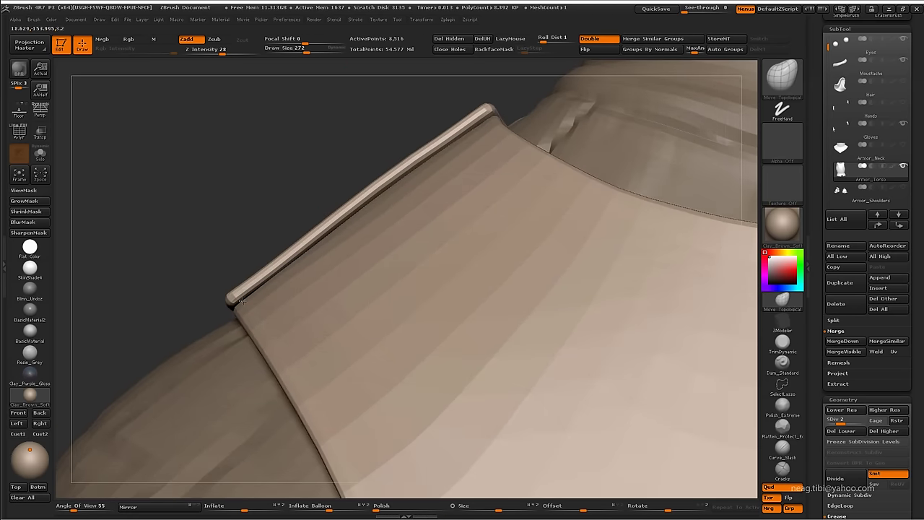
pyautogui.moveTo(374, 192); pyautogui.dragTo(344, 205)
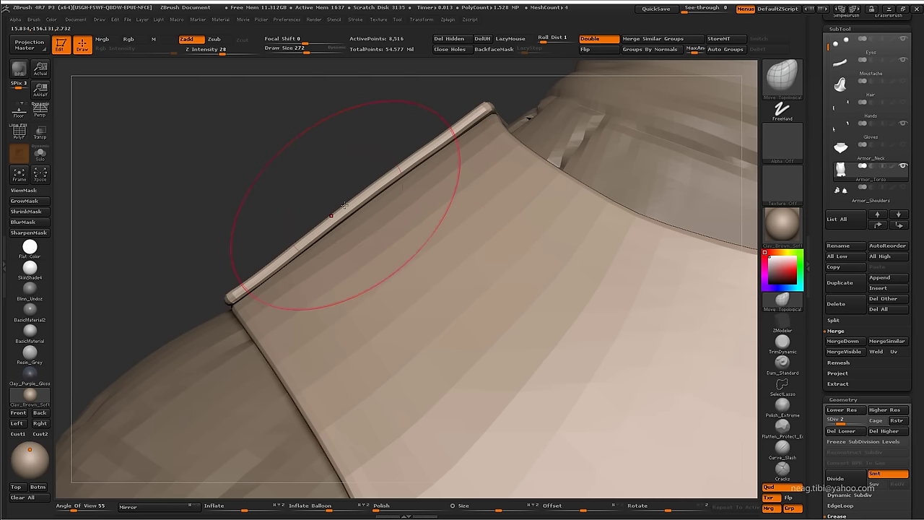
pyautogui.moveTo(439, 148)
pyautogui.mouseDown()
pyautogui.moveTo(537, 213)
pyautogui.moveTo(475, 206)
pyautogui.moveTo(484, 309)
pyautogui.mouseUp()
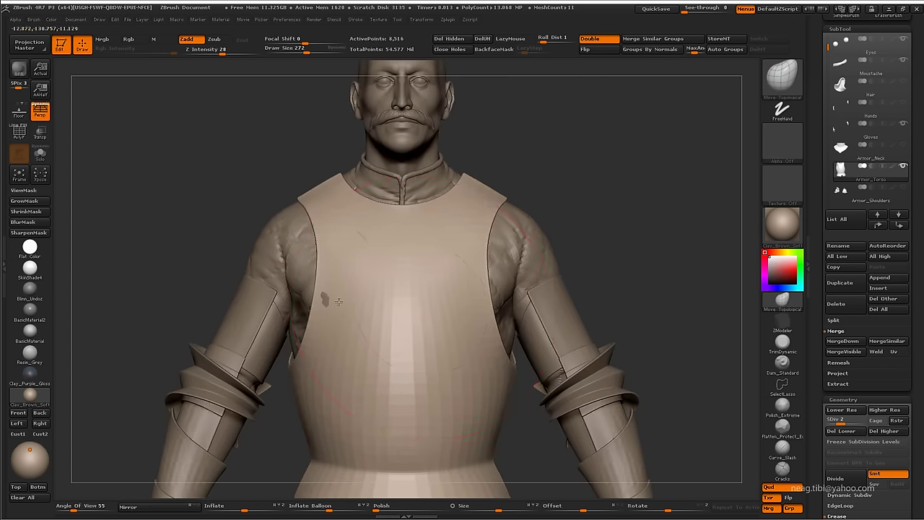
# Enable Perspective and frame the torso armor from a three-quarter view
pyautogui.press('p')
pyautogui.moveTo(333, 330)
pyautogui.mouseDown()
pyautogui.moveTo(286, 296)
pyautogui.moveTo(420, 292)
pyautogui.moveTo(433, 279)
pyautogui.moveTo(423, 320)
pyautogui.moveTo(556, 187)
pyautogui.moveTo(403, 238)
pyautogui.moveTo(359, 214)
pyautogui.moveTo(568, 151)
pyautogui.moveTo(579, 189)
pyautogui.moveTo(570, 216)
pyautogui.moveTo(592, 159)
pyautogui.moveTo(744, 159)
pyautogui.mouseUp()
pyautogui.hotkey('ctrl', 'shift', 's')
pyautogui.hotkey('ctrl', 'shift', 's')
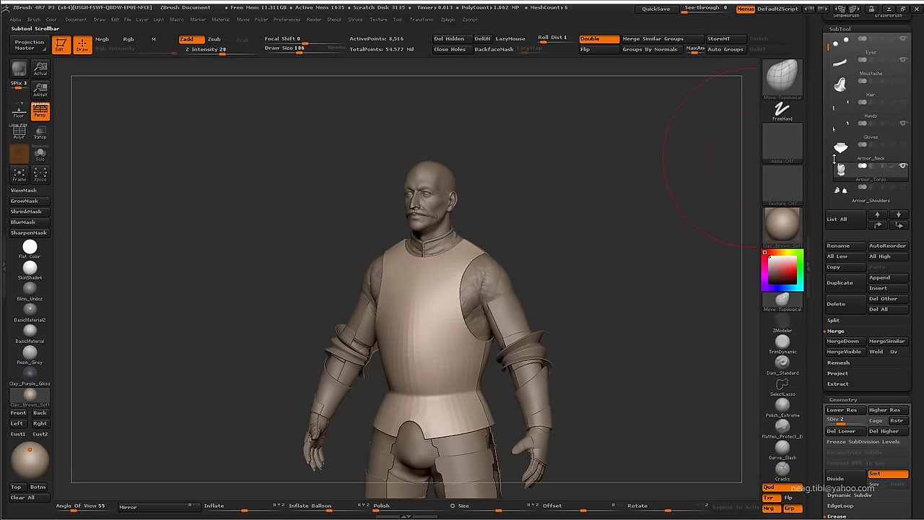
# Select Armor_Neck, Sweater_Armor_Fit, then Armor_Torso again, and frame the torso armor
pyautogui.moveTo(548, 217)
pyautogui.mouseDown()
pyautogui.moveTo(484, 317)
pyautogui.moveTo(457, 238)
pyautogui.mouseUp()
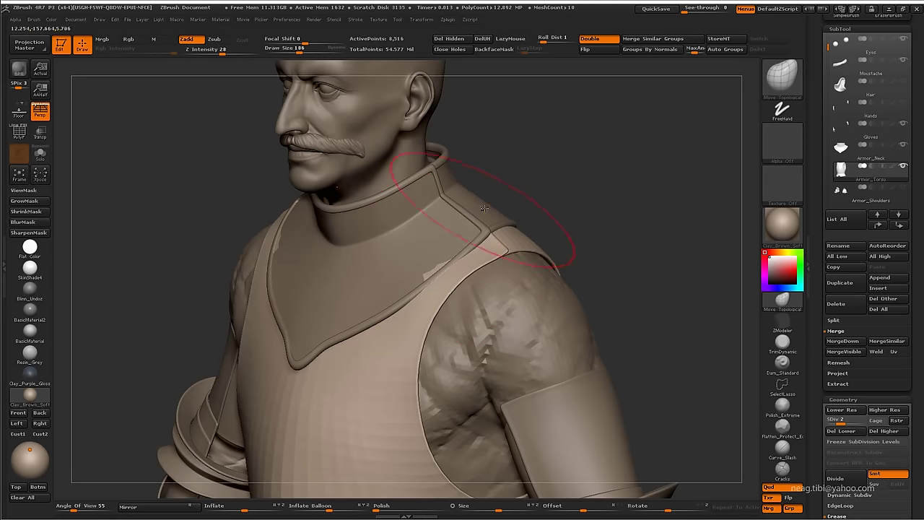
pyautogui.keyDown('alt'); pyautogui.click(395, 202); pyautogui.keyUp('alt')
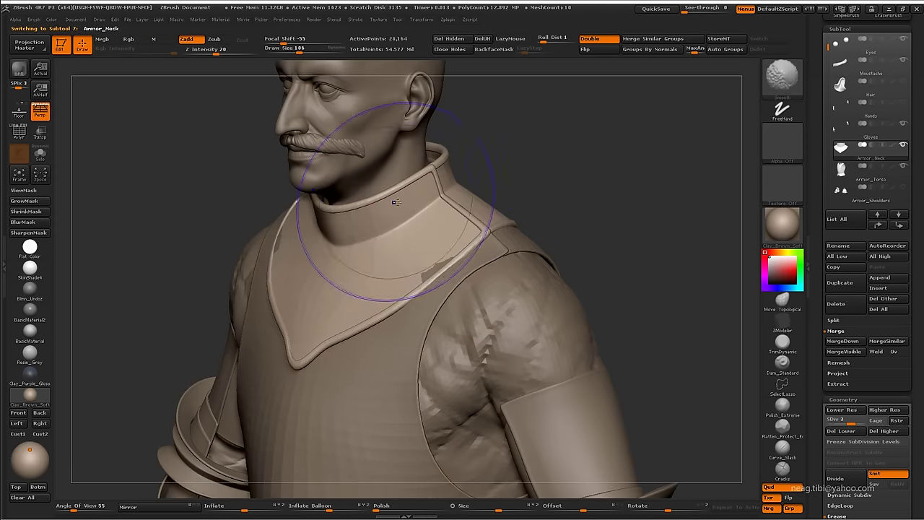
pyautogui.moveTo(456, 310)
pyautogui.mouseDown()
pyautogui.moveTo(465, 303)
pyautogui.moveTo(455, 300)
pyautogui.moveTo(476, 290)
pyautogui.moveTo(456, 290)
pyautogui.moveTo(555, 174)
pyautogui.mouseUp()
pyautogui.keyDown('alt'); pyautogui.click(473, 312); pyautogui.keyUp('alt')
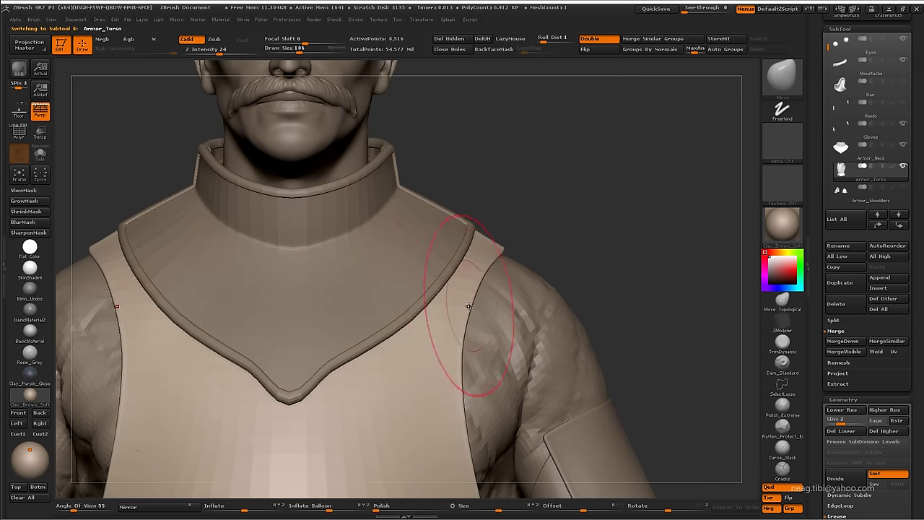
pyautogui.keyDown('alt'); pyautogui.click(496, 304); pyautogui.keyUp('alt')
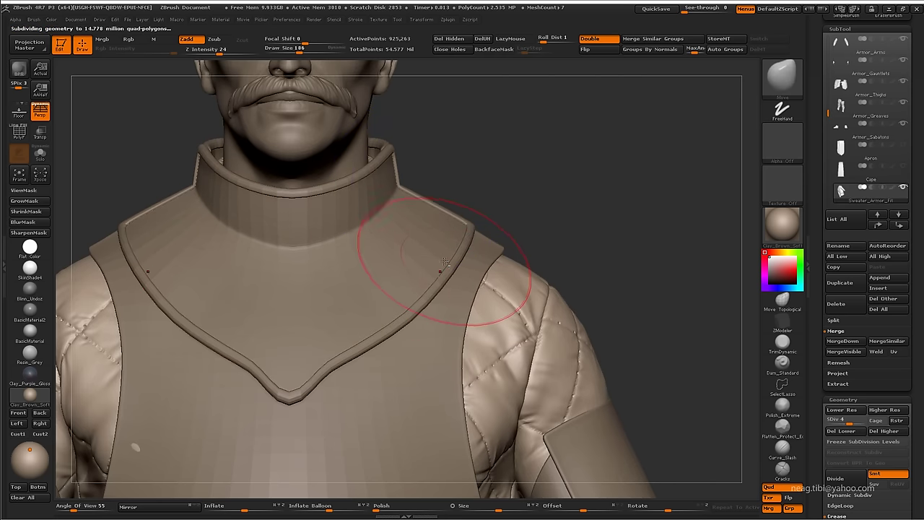
pyautogui.keyDown('alt'); pyautogui.click(467, 281); pyautogui.keyUp('alt')
pyautogui.moveTo(349, 353); pyautogui.dragTo(561, 191)
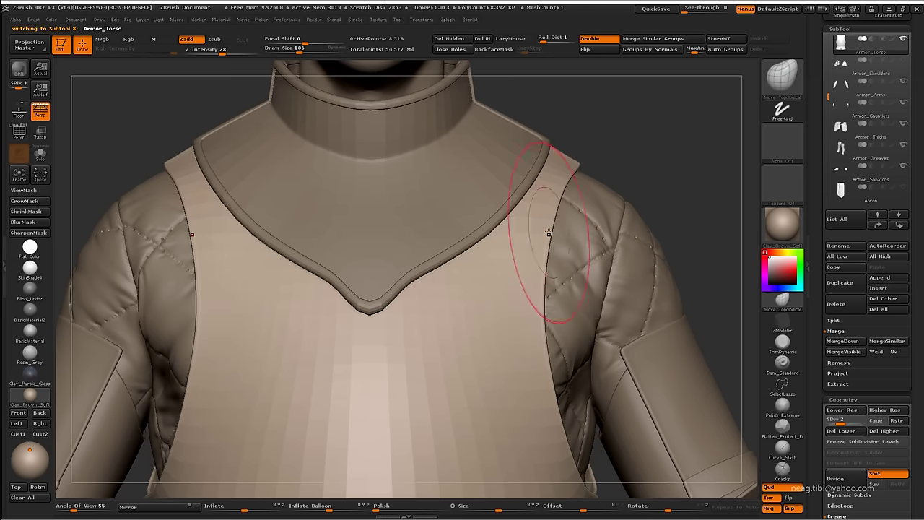
pyautogui.moveTo(549, 232); pyautogui.dragTo(557, 196)
pyautogui.press('f')
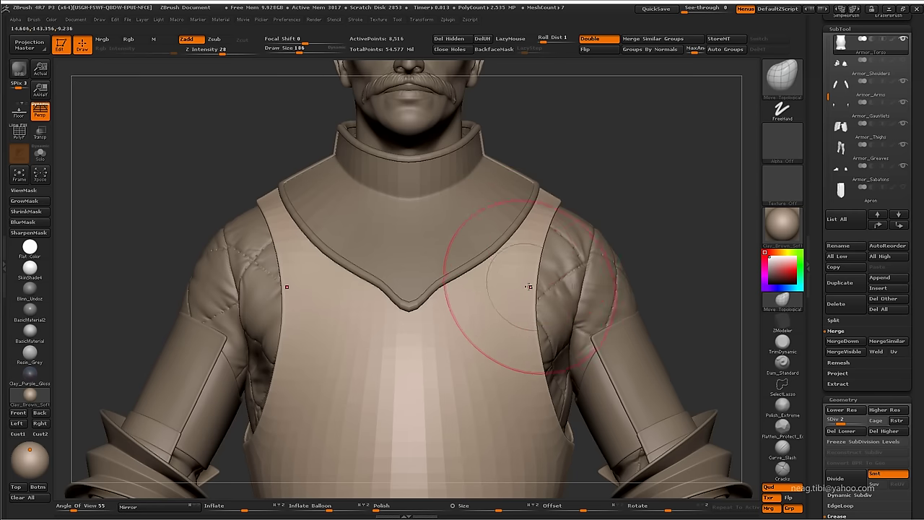
pyautogui.moveTo(531, 328)
pyautogui.mouseDown()
pyautogui.moveTo(599, 204)
pyautogui.moveTo(439, 221)
pyautogui.moveTo(392, 289)
pyautogui.moveTo(472, 284)
pyautogui.moveTo(548, 194)
pyautogui.mouseUp()
# Show Armor_Shoulders, make it active, and change its SDiv level
pyautogui.click(903, 62)
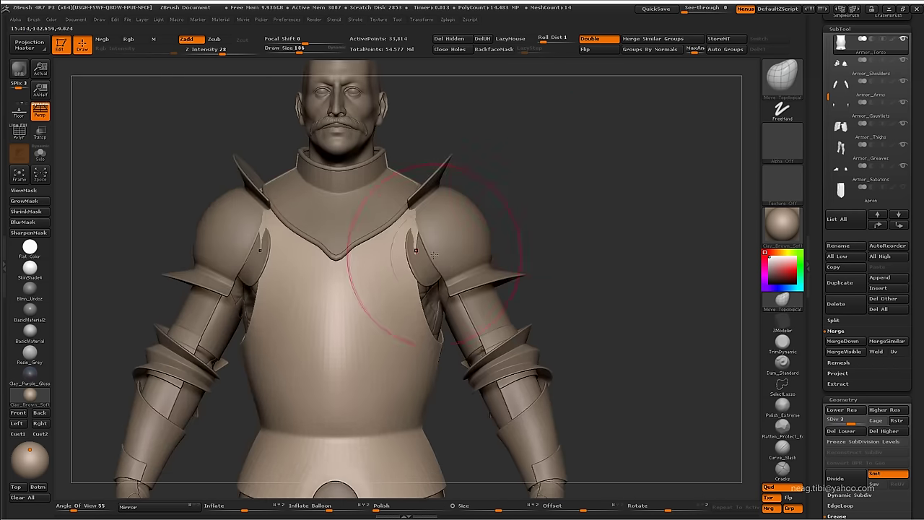
pyautogui.moveTo(433, 268); pyautogui.dragTo(393, 258)
pyautogui.keyDown('alt'); pyautogui.click(433, 226); pyautogui.keyUp('alt')
pyautogui.moveTo(433, 227)
pyautogui.keyDown('alt'); pyautogui.mouseDown()
pyautogui.moveTo(438, 271)
pyautogui.moveTo(415, 238)
pyautogui.moveTo(411, 245)
pyautogui.mouseUp(); pyautogui.keyUp('alt')
pyautogui.hotkey('shift', 'd')
pyautogui.hotkey('shift', 'd')
pyautogui.press('b')
pyautogui.press('m')
pyautogui.press('t')
pyautogui.press('d')
# Inspect the right pauldron against the chest and collar edge from several angles
pyautogui.moveTo(413, 244); pyautogui.dragTo(422, 213, button='right')
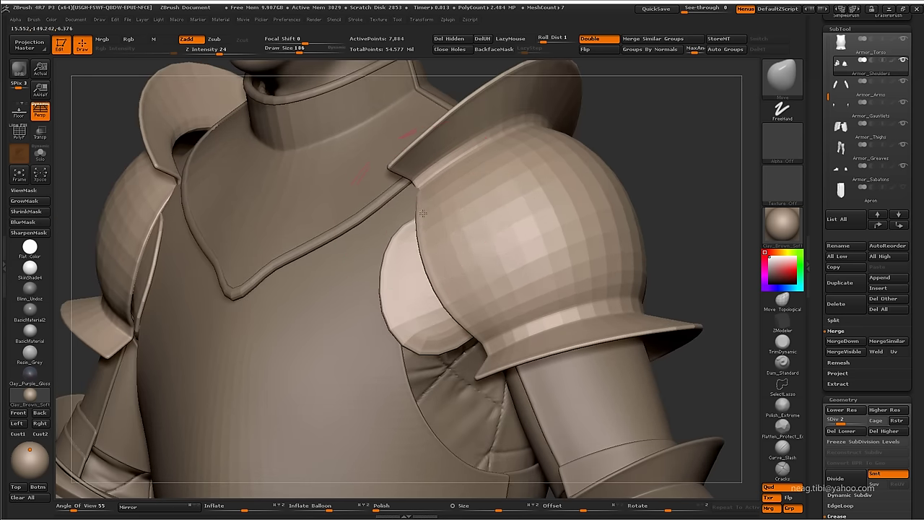
pyautogui.moveTo(422, 198)
pyautogui.keyDown('alt'); pyautogui.mouseDown()
pyautogui.moveTo(426, 216)
pyautogui.moveTo(426, 177)
pyautogui.moveTo(438, 165)
pyautogui.moveTo(444, 188)
pyautogui.moveTo(458, 155)
pyautogui.mouseUp(); pyautogui.keyUp('alt')
pyautogui.moveTo(458, 155); pyautogui.dragTo(460, 216, button='right')
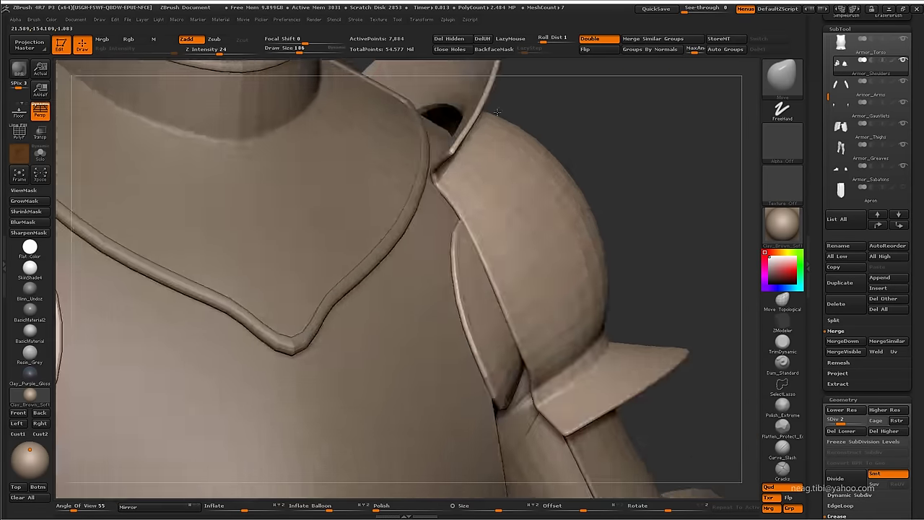
pyautogui.moveTo(460, 220)
pyautogui.keyDown('alt'); pyautogui.mouseDown()
pyautogui.moveTo(419, 164)
pyautogui.moveTo(311, 216)
pyautogui.moveTo(466, 274)
pyautogui.mouseUp(); pyautogui.keyUp('alt')
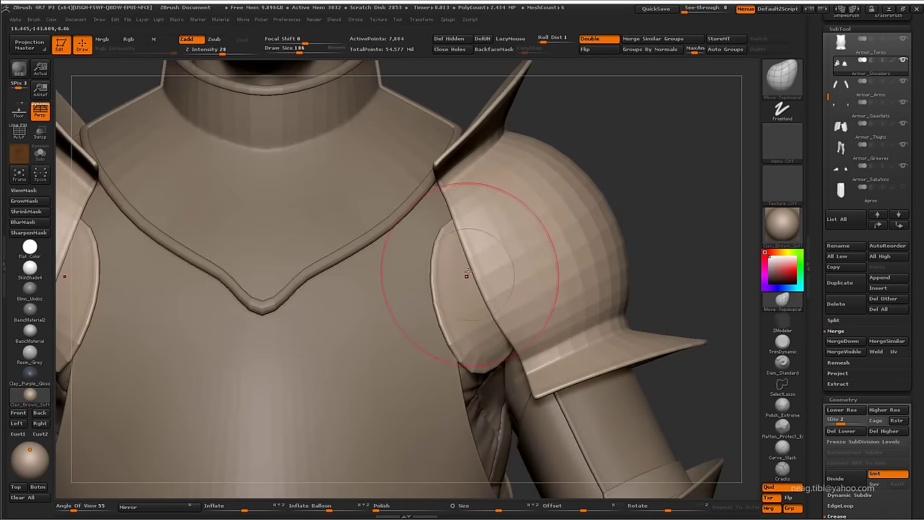
pyautogui.moveTo(467, 275); pyautogui.dragTo(451, 223, button='right')
pyautogui.moveTo(452, 224)
pyautogui.keyDown('alt'); pyautogui.mouseDown()
pyautogui.moveTo(444, 175)
pyautogui.moveTo(444, 196)
pyautogui.moveTo(478, 211)
pyautogui.mouseUp(); pyautogui.keyUp('alt')
pyautogui.moveTo(479, 210); pyautogui.dragTo(459, 202, button='right')
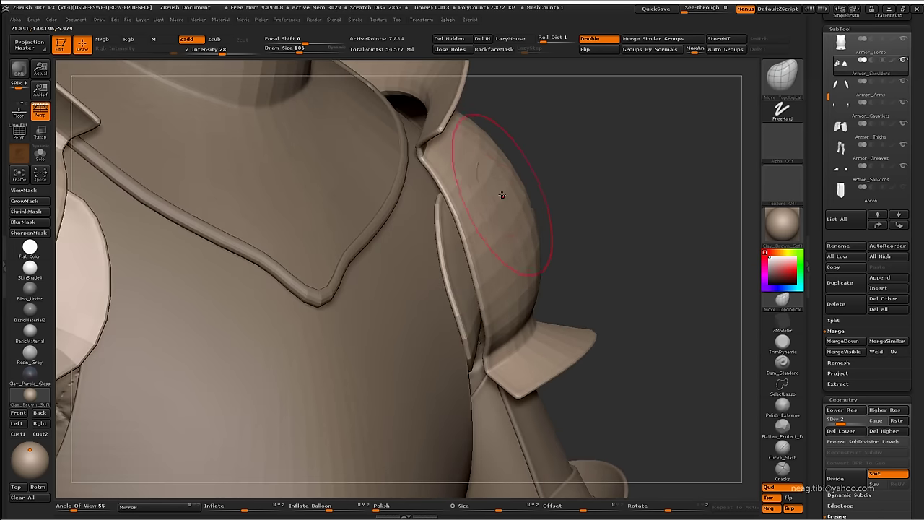
pyautogui.moveTo(502, 195)
pyautogui.keyDown('alt'); pyautogui.mouseDown()
pyautogui.moveTo(480, 286)
pyautogui.moveTo(482, 256)
pyautogui.mouseUp(); pyautogui.keyUp('alt')
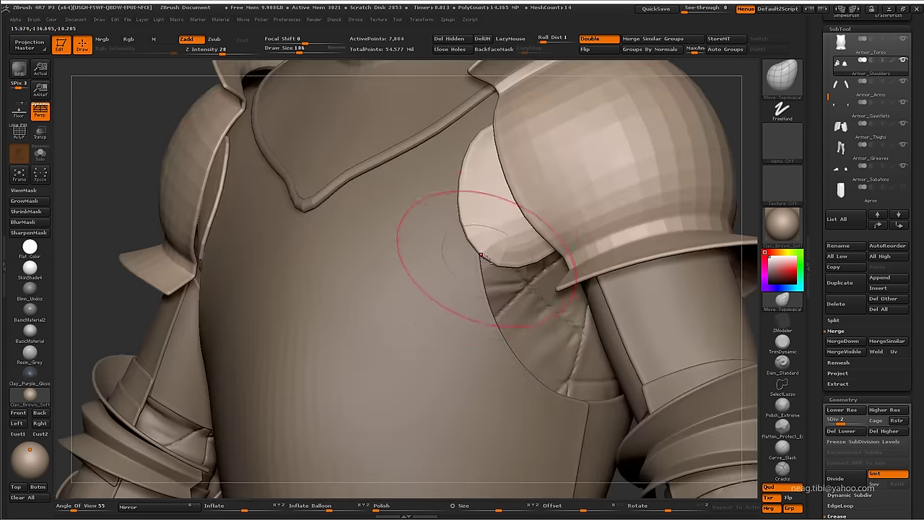
pyautogui.keyDown('shift'); pyautogui.moveTo(482, 255); pyautogui.dragTo(496, 248, button='right'); pyautogui.keyUp('shift')
# Review the full armored figure and make Armor_Torso active again
pyautogui.moveTo(496, 248)
pyautogui.keyDown('alt'); pyautogui.mouseDown()
pyautogui.moveTo(660, 140)
pyautogui.moveTo(566, 183)
pyautogui.mouseUp(); pyautogui.keyUp('alt')
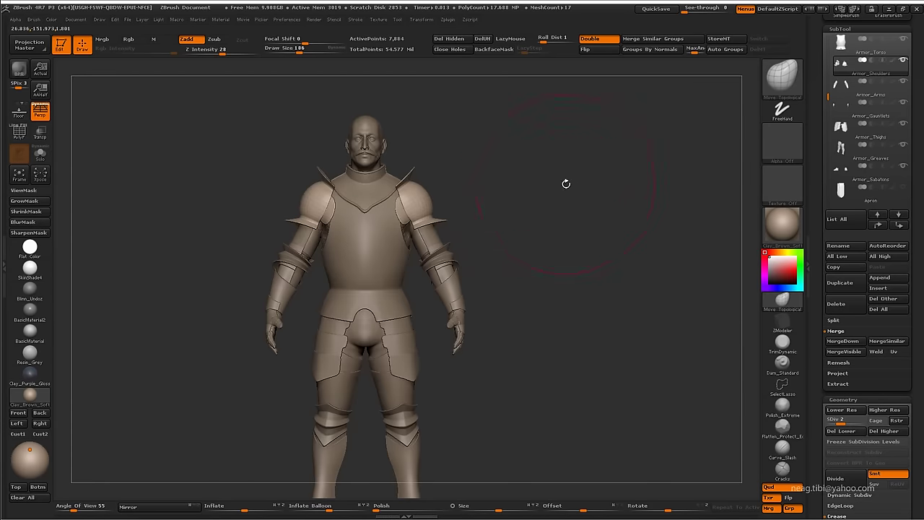
pyautogui.moveTo(566, 184)
pyautogui.mouseDown(button='right')
pyautogui.moveTo(557, 213)
pyautogui.moveTo(542, 221)
pyautogui.moveTo(533, 206)
pyautogui.mouseUp(button='right')
pyautogui.keyDown('alt'); pyautogui.moveTo(456, 309); pyautogui.dragTo(430, 317, button='right'); pyautogui.keyUp('alt')
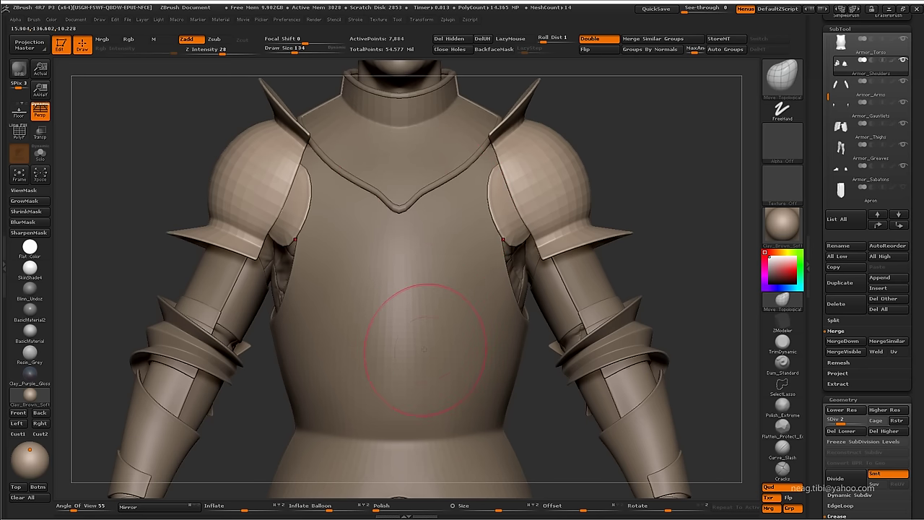
pyautogui.keyDown('alt'); pyautogui.moveTo(425, 350); pyautogui.dragTo(444, 243, button='right'); pyautogui.keyUp('alt')
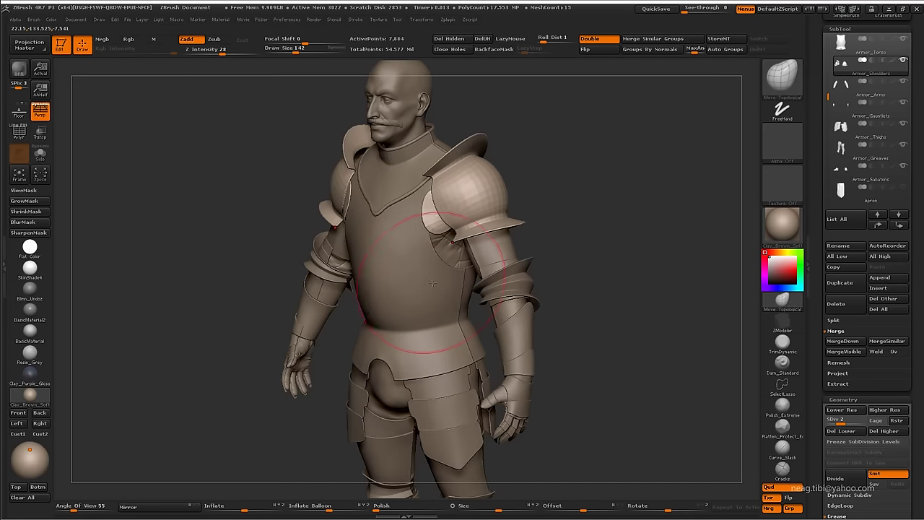
pyautogui.moveTo(413, 278)
pyautogui.keyDown('alt'); pyautogui.mouseDown(button='right')
pyautogui.moveTo(433, 279)
pyautogui.moveTo(520, 181)
pyautogui.moveTo(553, 200)
pyautogui.mouseUp(button='right'); pyautogui.keyUp('alt')
pyautogui.keyDown('alt'); pyautogui.click(419, 294); pyautogui.keyUp('alt')
# Isolate the torso armor and check its armhole wireframe at a lower subdivision
pyautogui.moveTo(557, 231); pyautogui.dragTo(597, 192)
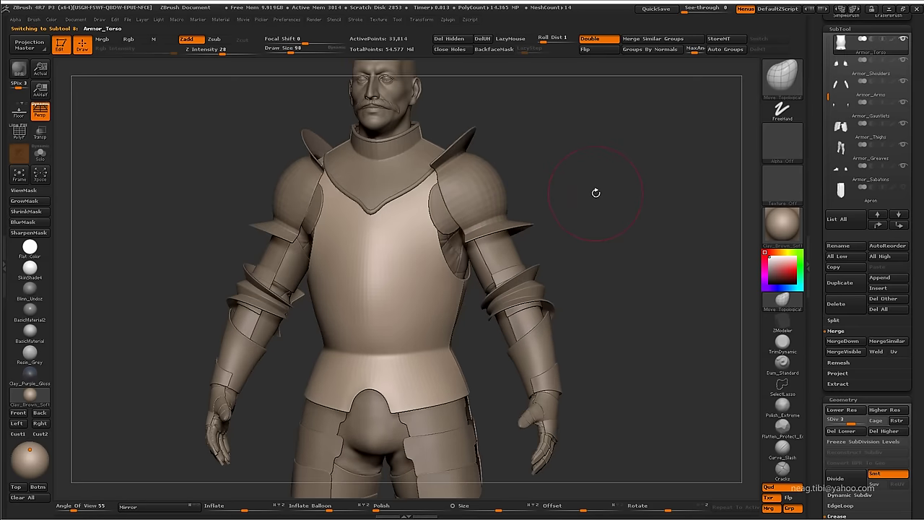
pyautogui.hotkey('alt', 's')
pyautogui.hotkey('shift', 'd')
pyautogui.hotkey('shift', 'f')
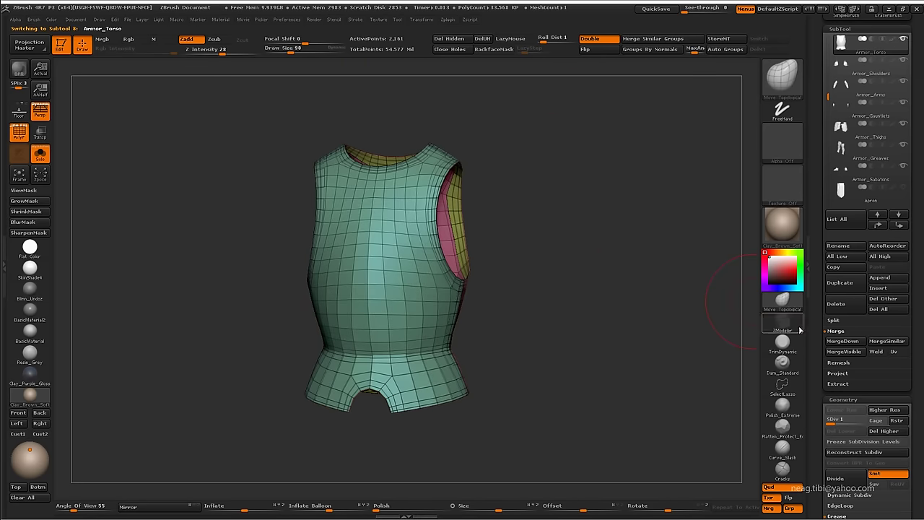
pyautogui.scroll(-4, 845, 405)
pyautogui.scroll(-1, 852, 428)
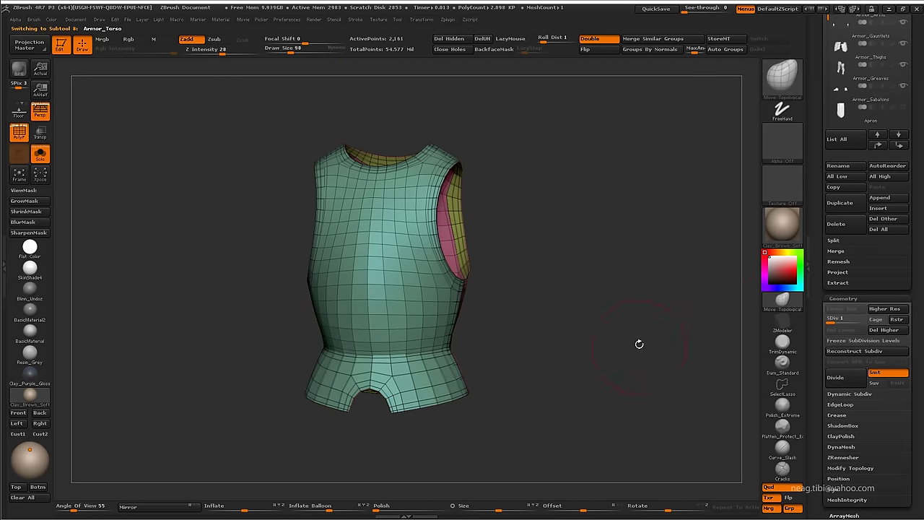
pyautogui.keyDown('ctrl'); pyautogui.moveTo(639, 344); pyautogui.dragTo(710, 380, button='right'); pyautogui.keyUp('ctrl')
pyautogui.moveTo(710, 380)
pyautogui.mouseDown()
pyautogui.moveTo(597, 245)
pyautogui.moveTo(721, 382)
pyautogui.mouseUp()
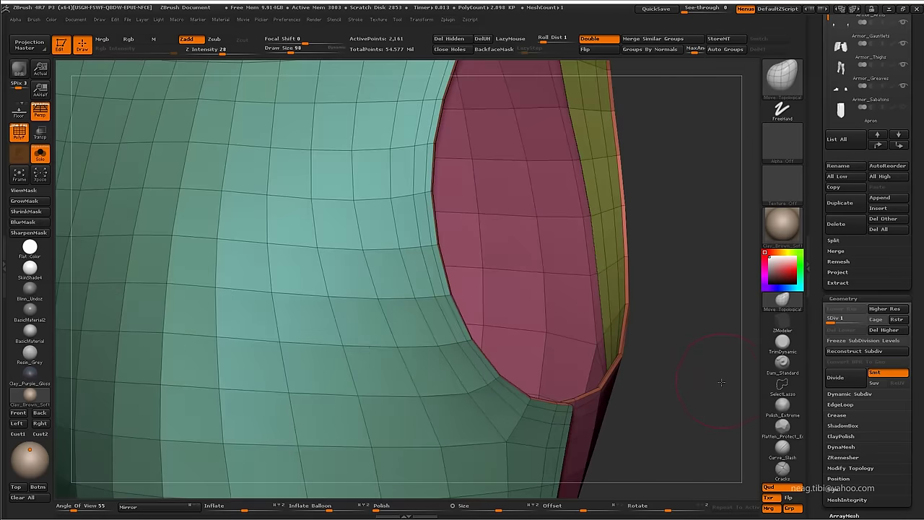
pyautogui.press('f')
pyautogui.hotkey('shift', 'f')
pyautogui.scroll(5, 908, 216)
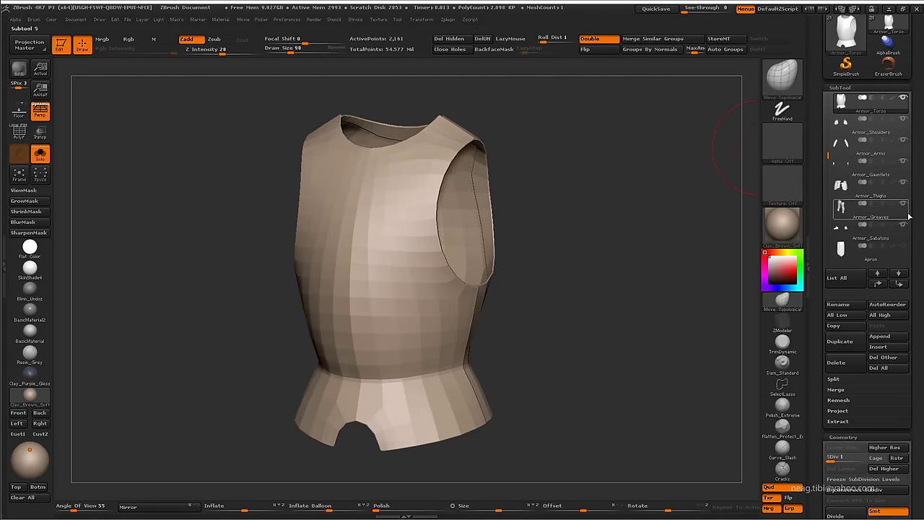
# Duplicate the torso armor and recheck the armhole wireframe
pyautogui.click(901, 284)
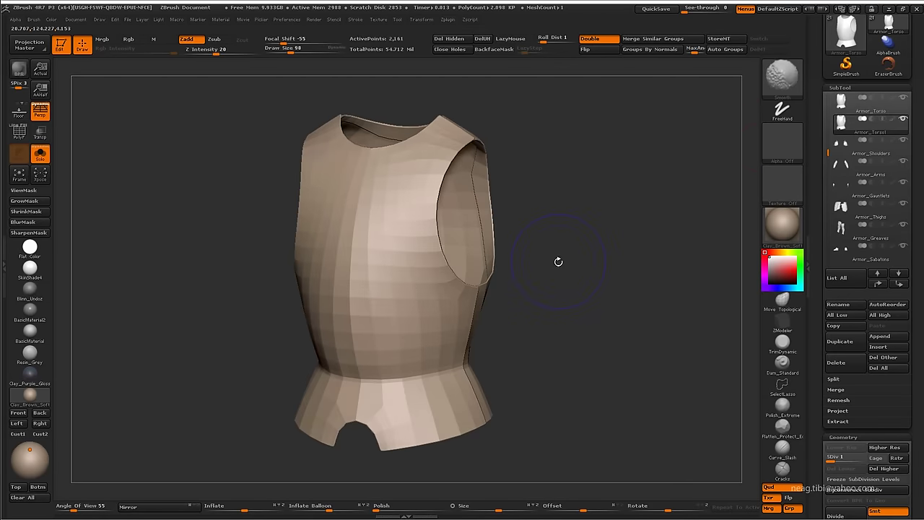
pyautogui.hotkey('shift', 'f')
pyautogui.keyDown('ctrl'); pyautogui.moveTo(557, 260); pyautogui.dragTo(631, 330, button='right'); pyautogui.keyUp('ctrl')
pyautogui.moveTo(630, 330); pyautogui.dragTo(653, 302)
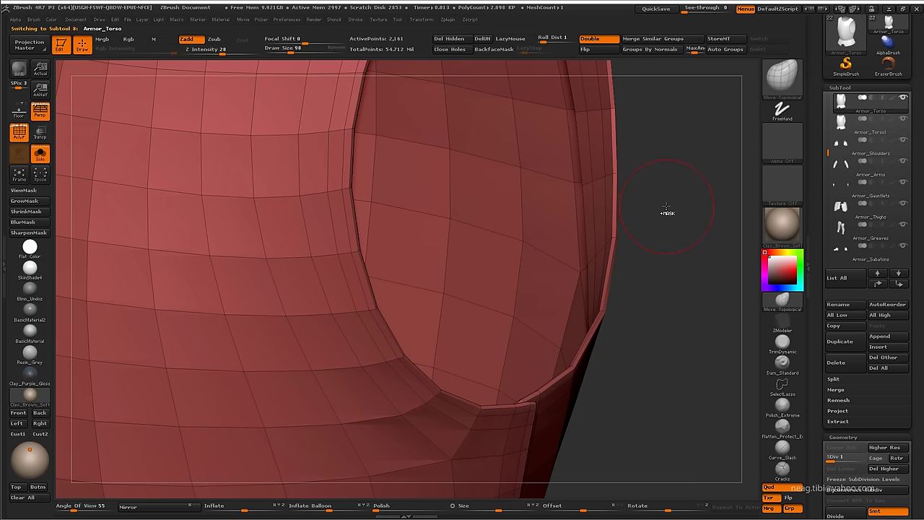
pyautogui.press('f')
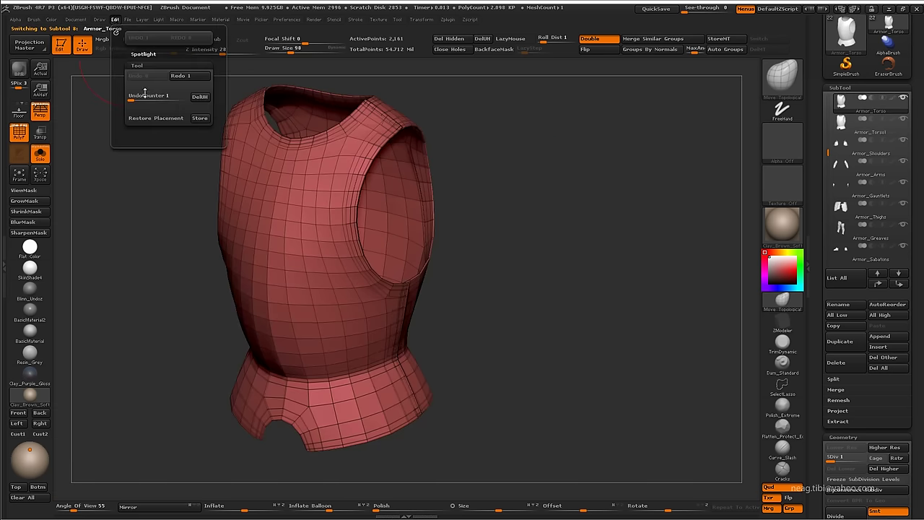
pyautogui.hotkey('shift', 'f')
# Select Armor_Torso1, frame it, and show its PolyFrame
pyautogui.click(837, 130)
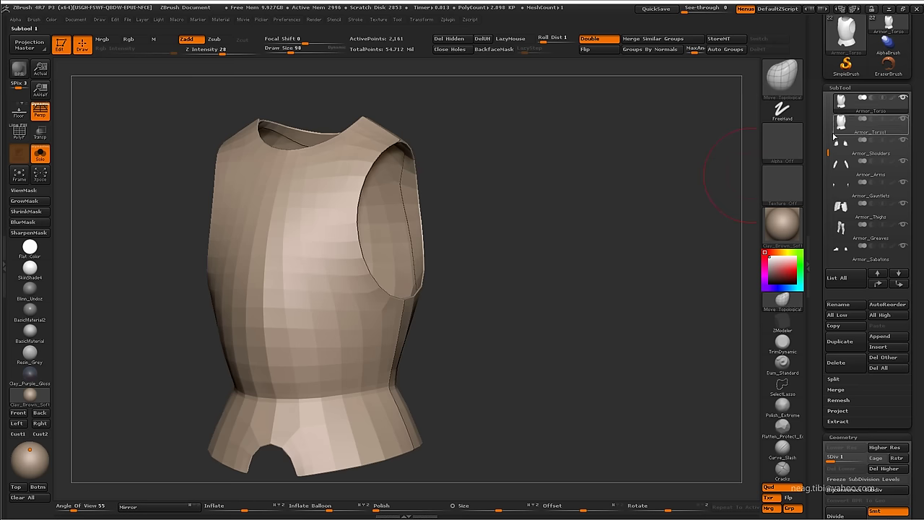
pyautogui.click(838, 124)
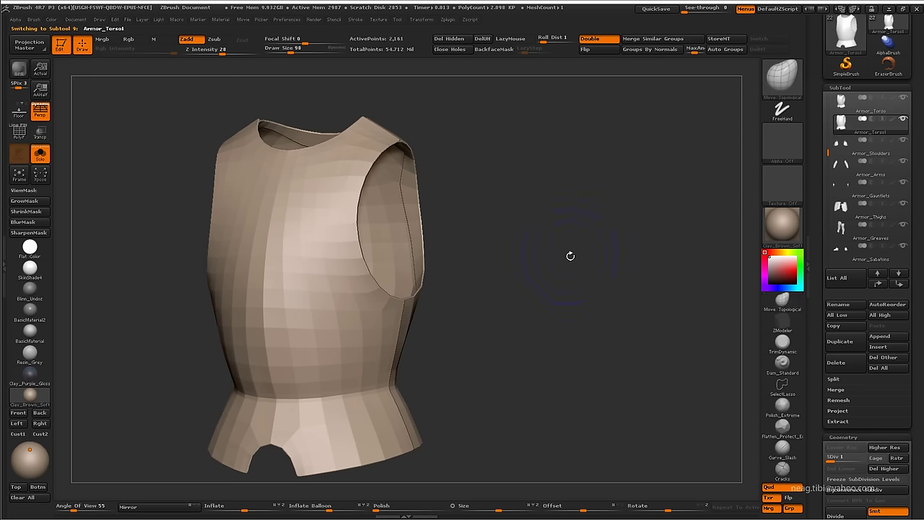
pyautogui.press('f')
pyautogui.hotkey('shift', 'f')
# Hide the torso shell and the green trim group, leaving the purple trim tubes
pyautogui.moveTo(585, 329)
pyautogui.mouseDown()
pyautogui.moveTo(540, 317)
pyautogui.moveTo(507, 252)
pyautogui.moveTo(456, 249)
pyautogui.moveTo(423, 228)
pyautogui.moveTo(431, 245)
pyautogui.mouseUp()
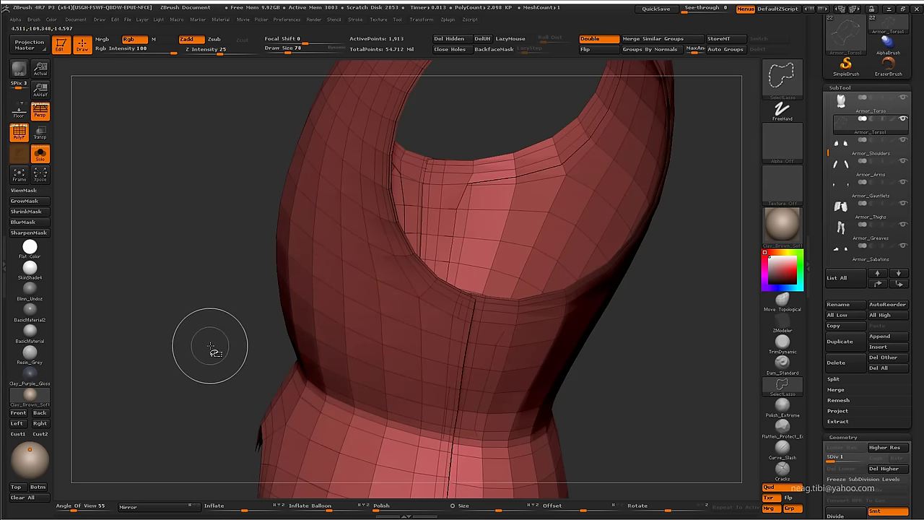
pyautogui.moveTo(155, 347)
pyautogui.mouseDown()
pyautogui.moveTo(543, 175)
pyautogui.moveTo(533, 268)
pyautogui.moveTo(505, 333)
pyautogui.moveTo(546, 356)
pyautogui.mouseUp()
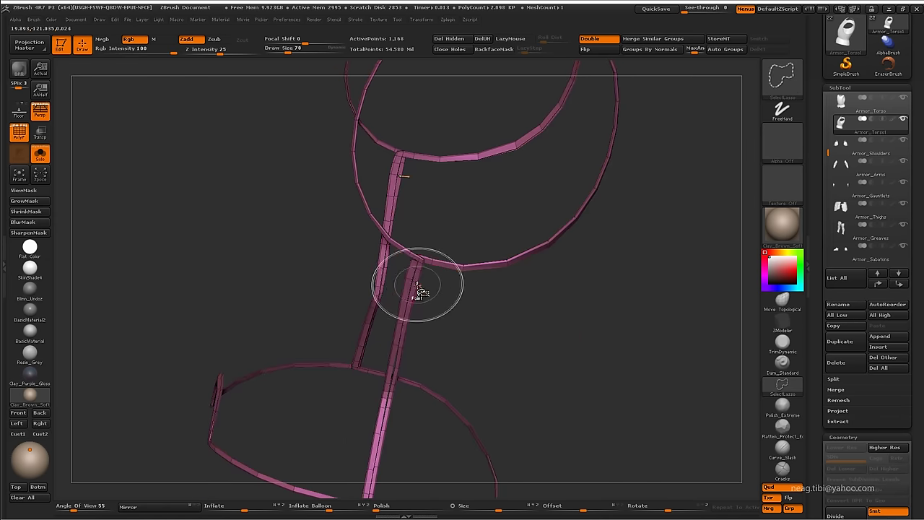
pyautogui.moveTo(417, 291); pyautogui.dragTo(448, 293)
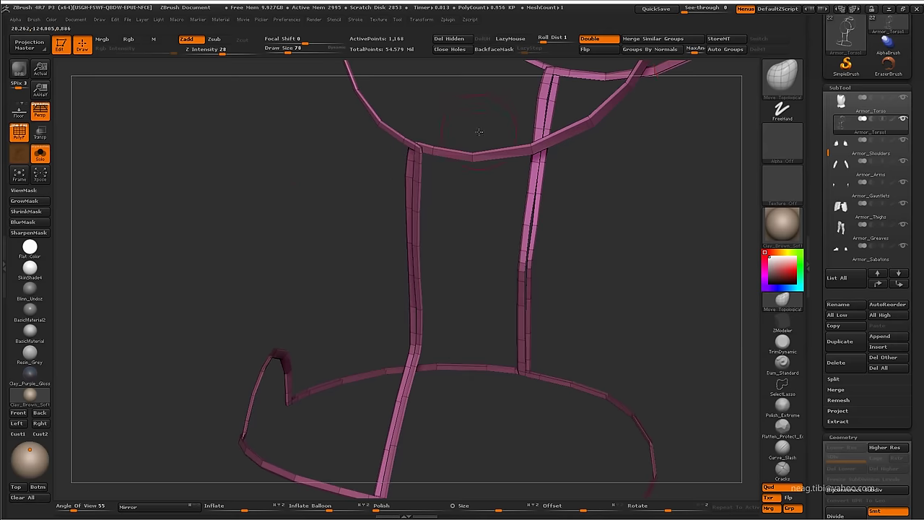
pyautogui.keyDown('ctrl'); pyautogui.keyDown('shift'); pyautogui.click(467, 189); pyautogui.keyUp('shift'); pyautogui.keyUp('ctrl')
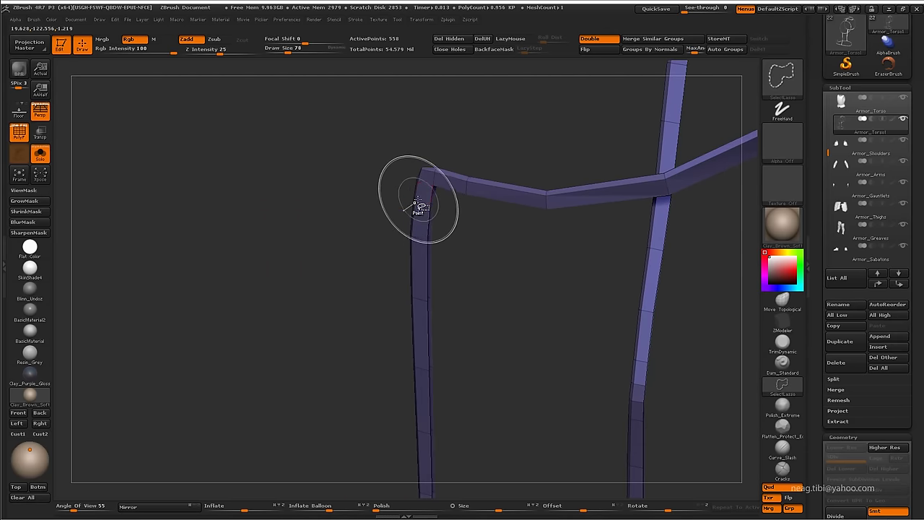
# Inspect the purple tube outline and unhide the remaining trim loops
pyautogui.moveTo(375, 238)
pyautogui.mouseDown()
pyautogui.moveTo(305, 192)
pyautogui.moveTo(396, 314)
pyautogui.mouseUp()
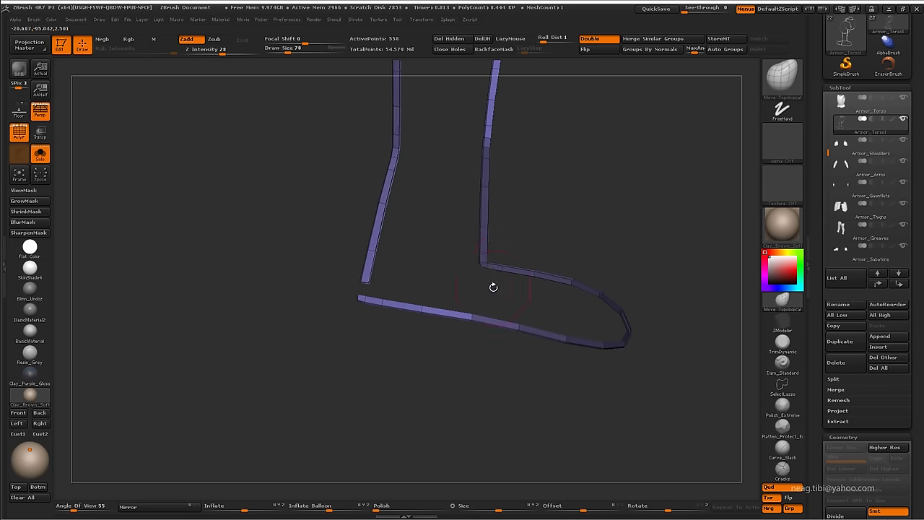
pyautogui.moveTo(512, 252); pyautogui.dragTo(710, 59)
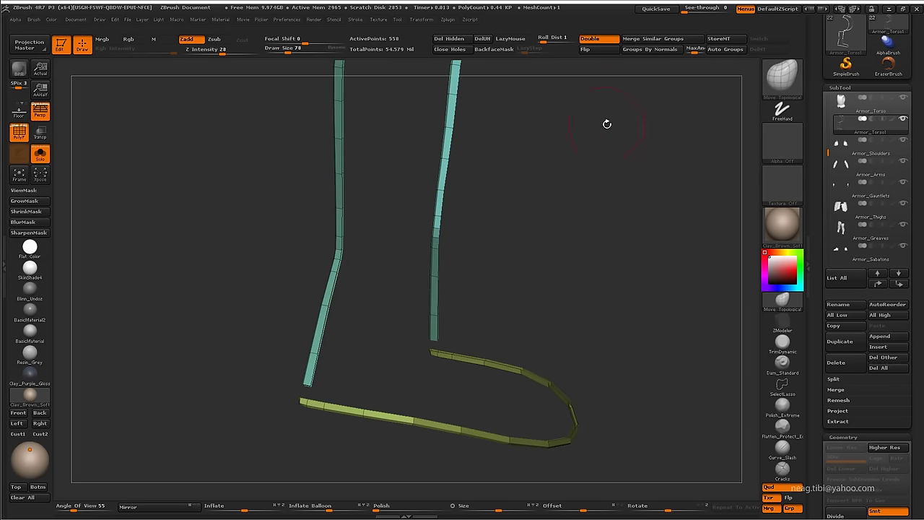
pyautogui.keyDown('ctrl'); pyautogui.keyDown('shift'); pyautogui.click(380, 260); pyautogui.keyUp('shift'); pyautogui.keyUp('ctrl')
pyautogui.moveTo(358, 388)
pyautogui.mouseDown()
pyautogui.moveTo(437, 332)
pyautogui.moveTo(510, 395)
pyautogui.moveTo(523, 330)
pyautogui.moveTo(419, 363)
pyautogui.moveTo(468, 136)
pyautogui.mouseUp()
pyautogui.keyDown('ctrl'); pyautogui.keyDown('shift'); pyautogui.click(402, 320); pyautogui.keyUp('shift'); pyautogui.keyUp('ctrl')
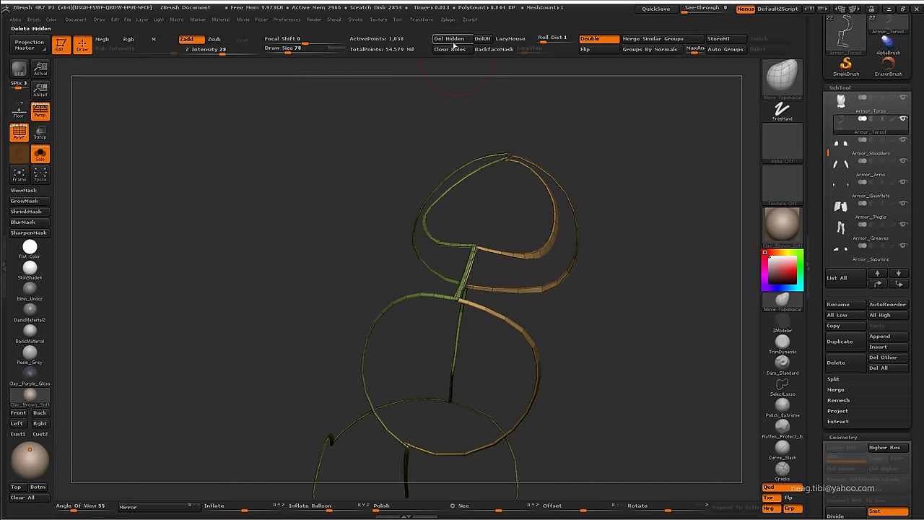
pyautogui.keyDown('alt'); pyautogui.moveTo(500, 225); pyautogui.dragTo(570, 180); pyautogui.keyUp('alt')
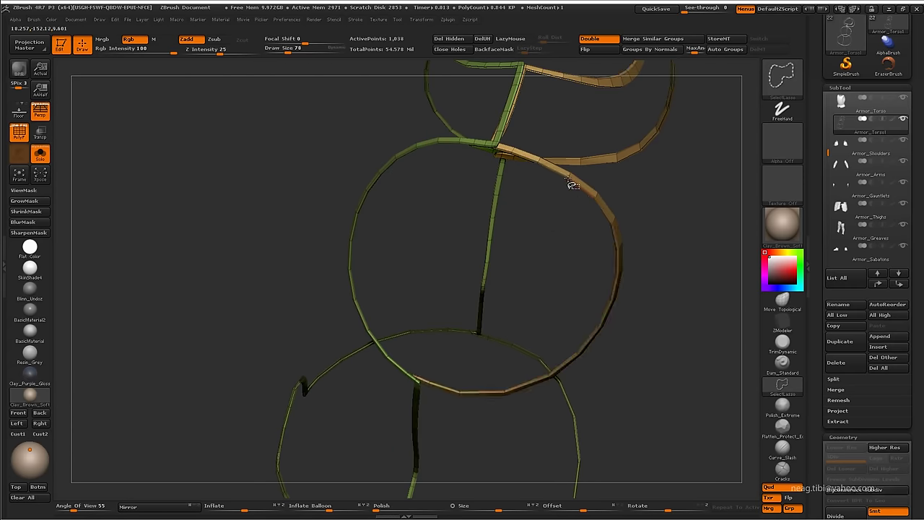
pyautogui.moveTo(475, 220)
pyautogui.mouseDown()
pyautogui.moveTo(367, 325)
pyautogui.moveTo(389, 313)
pyautogui.mouseUp()
pyautogui.moveTo(516, 213); pyautogui.dragTo(532, 250)
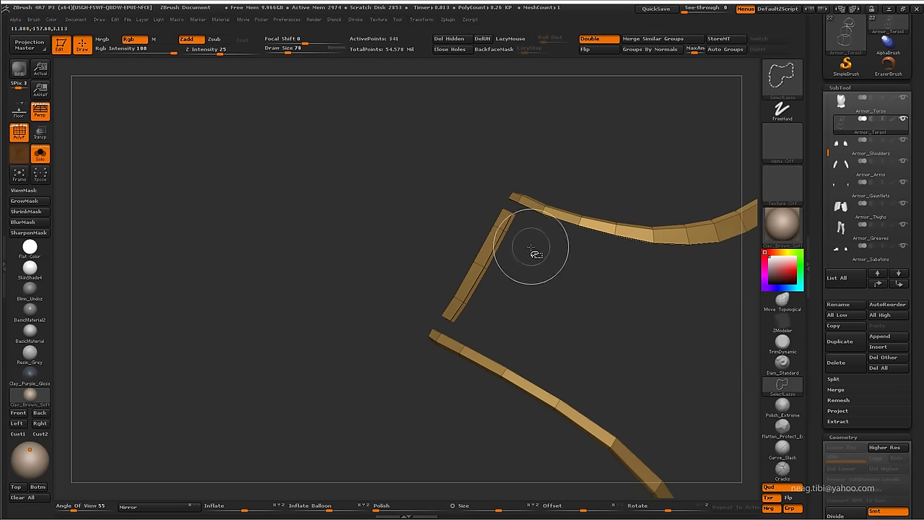
pyautogui.moveTo(489, 330); pyautogui.dragTo(472, 183)
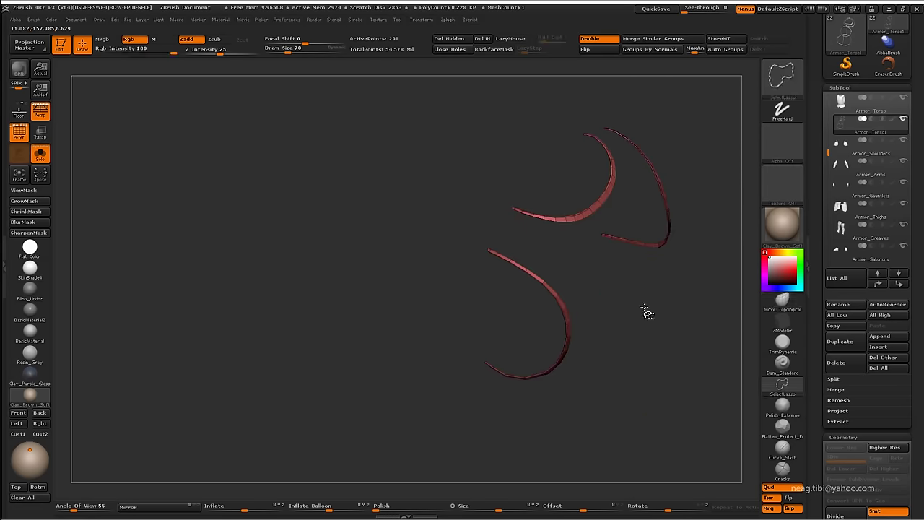
pyautogui.keyDown('alt'); pyautogui.moveTo(704, 218); pyautogui.dragTo(524, 323); pyautogui.keyUp('alt')
pyautogui.keyDown('ctrl'); pyautogui.keyDown('shift'); pyautogui.click(560, 300); pyautogui.keyUp('shift'); pyautogui.keyUp('ctrl')
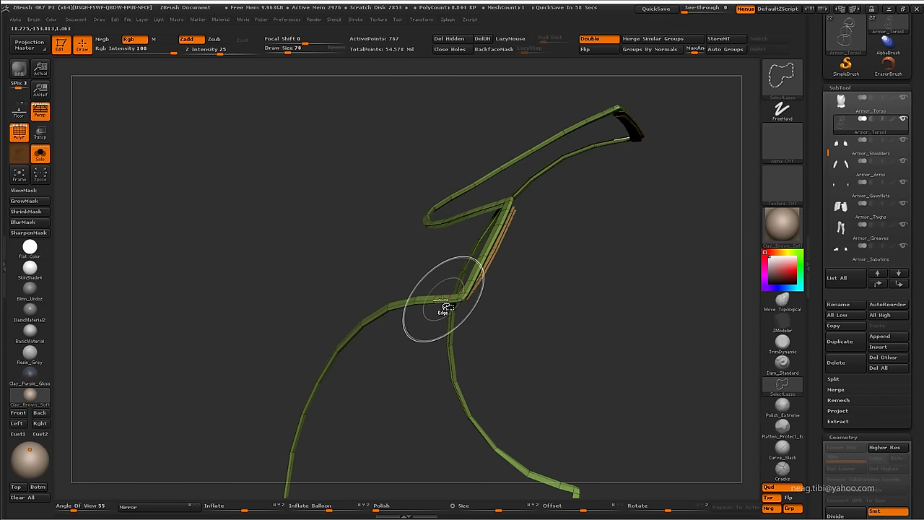
pyautogui.keyDown('ctrl'); pyautogui.keyDown('shift'); pyautogui.click(442, 305); pyautogui.keyUp('shift'); pyautogui.keyUp('ctrl')
pyautogui.keyDown('alt'); pyautogui.moveTo(588, 305); pyautogui.dragTo(565, 232); pyautogui.keyUp('alt')
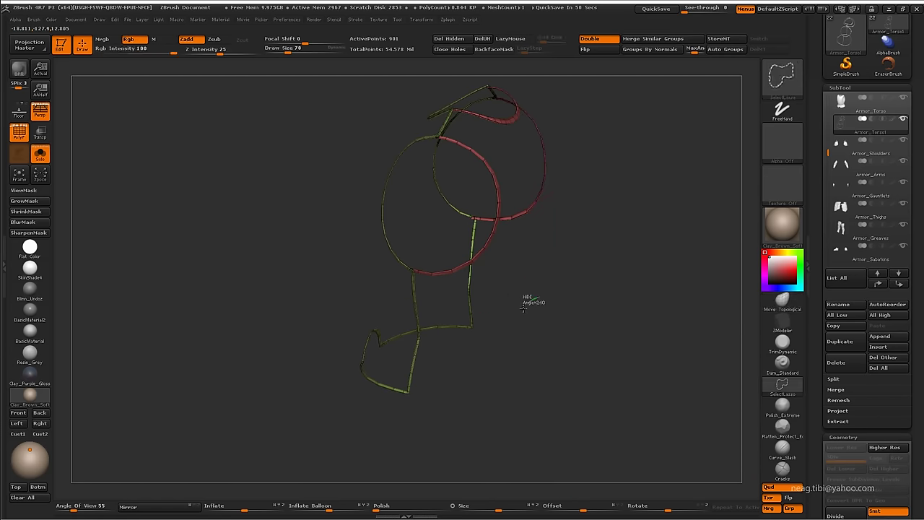
pyautogui.moveTo(340, 320)
pyautogui.keyDown('ctrl'); pyautogui.keyDown('alt'); pyautogui.keyDown('shift'); pyautogui.mouseDown()
pyautogui.moveTo(655, 328)
pyautogui.moveTo(616, 252)
pyautogui.moveTo(512, 220)
pyautogui.moveTo(623, 200)
pyautogui.moveTo(611, 216)
pyautogui.moveTo(611, 185)
pyautogui.moveTo(474, 90)
pyautogui.moveTo(604, 238)
pyautogui.moveTo(634, 221)
pyautogui.moveTo(590, 229)
pyautogui.mouseUp(); pyautogui.keyUp('shift'); pyautogui.keyUp('alt'); pyautogui.keyUp('ctrl')
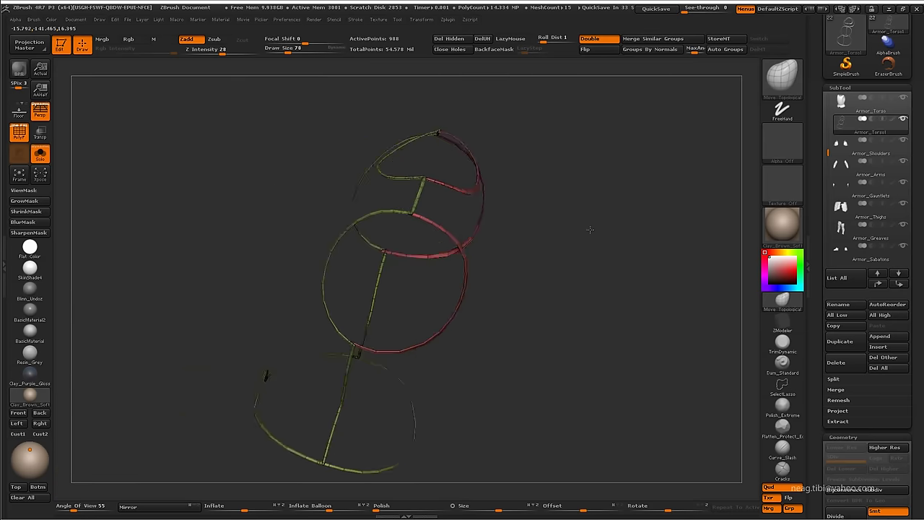
pyautogui.moveTo(504, 257)
pyautogui.mouseDown()
pyautogui.moveTo(289, 325)
pyautogui.moveTo(138, 353)
pyautogui.moveTo(206, 403)
pyautogui.moveTo(413, 397)
pyautogui.moveTo(617, 164)
pyautogui.moveTo(568, 255)
pyautogui.moveTo(433, 277)
pyautogui.moveTo(551, 216)
pyautogui.moveTo(652, 181)
pyautogui.moveTo(746, 377)
pyautogui.mouseUp()
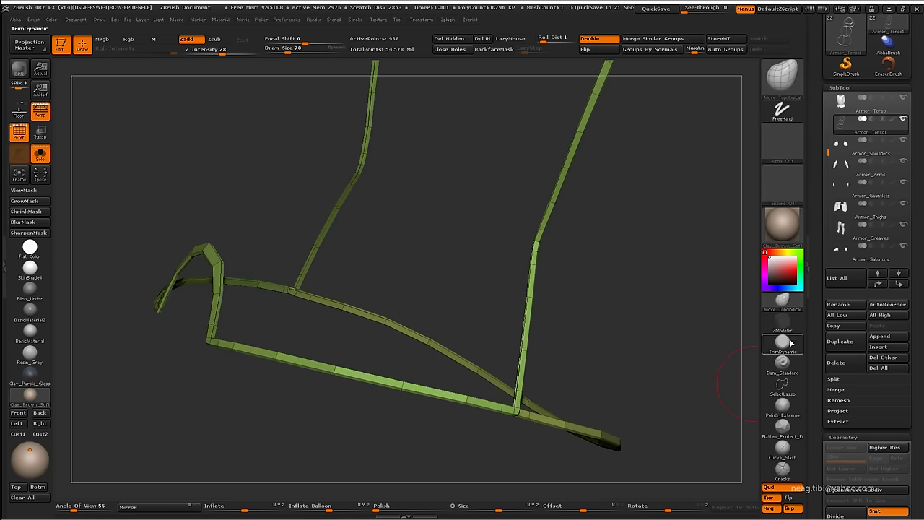
# Orbit and zoom around the green and red trim strips to inspect their junction
pyautogui.moveTo(178, 426)
pyautogui.mouseDown()
pyautogui.moveTo(221, 404)
pyautogui.moveTo(267, 348)
pyautogui.mouseUp()
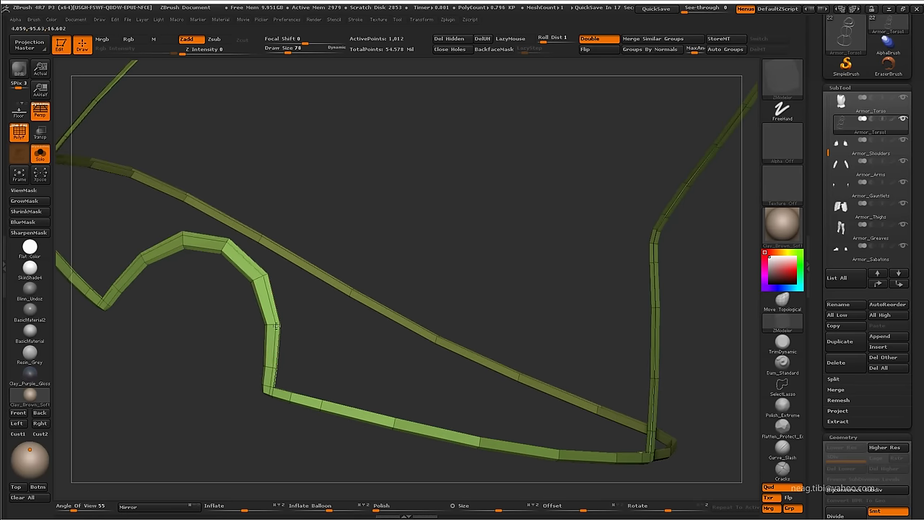
pyautogui.moveTo(290, 395)
pyautogui.mouseDown()
pyautogui.moveTo(208, 291)
pyautogui.moveTo(433, 344)
pyautogui.moveTo(470, 379)
pyautogui.mouseUp()
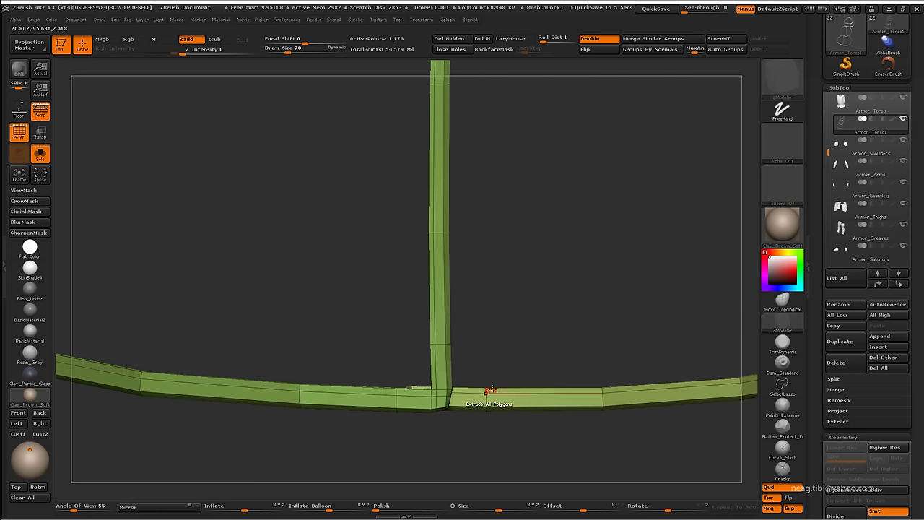
pyautogui.press('f')
pyautogui.moveTo(491, 391)
pyautogui.mouseDown()
pyautogui.moveTo(434, 375)
pyautogui.moveTo(421, 392)
pyautogui.mouseUp()
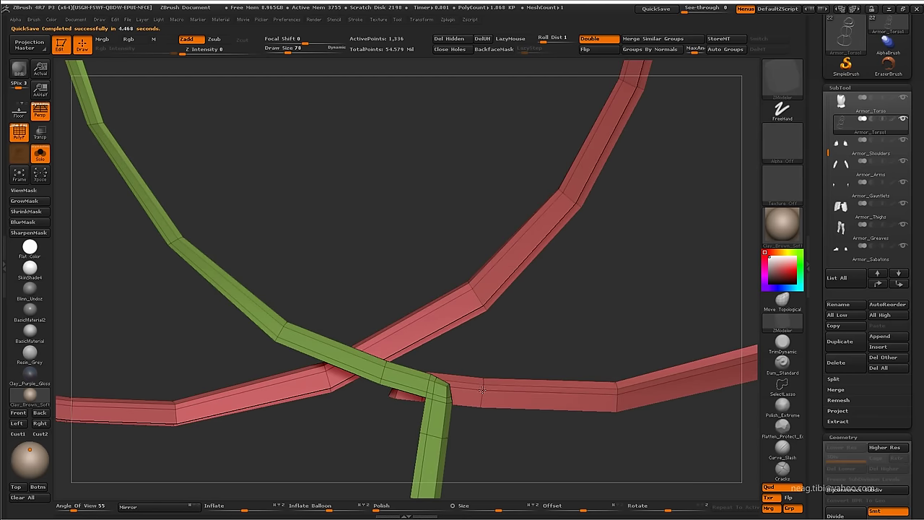
pyautogui.press('f')
pyautogui.moveTo(464, 252); pyautogui.dragTo(470, 412)
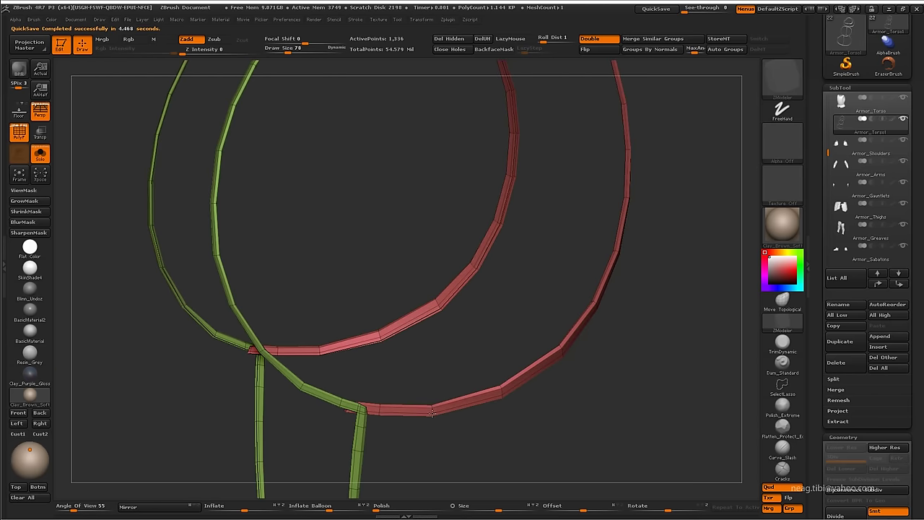
pyautogui.moveTo(401, 452)
pyautogui.keyDown('alt'); pyautogui.mouseDown()
pyautogui.moveTo(306, 424)
pyautogui.moveTo(382, 245)
pyautogui.moveTo(483, 359)
pyautogui.moveTo(340, 343)
pyautogui.moveTo(380, 467)
pyautogui.moveTo(471, 364)
pyautogui.moveTo(433, 318)
pyautogui.moveTo(542, 309)
pyautogui.moveTo(498, 382)
pyautogui.moveTo(397, 404)
pyautogui.moveTo(478, 220)
pyautogui.moveTo(470, 254)
pyautogui.moveTo(530, 185)
pyautogui.mouseUp(); pyautogui.keyUp('alt')
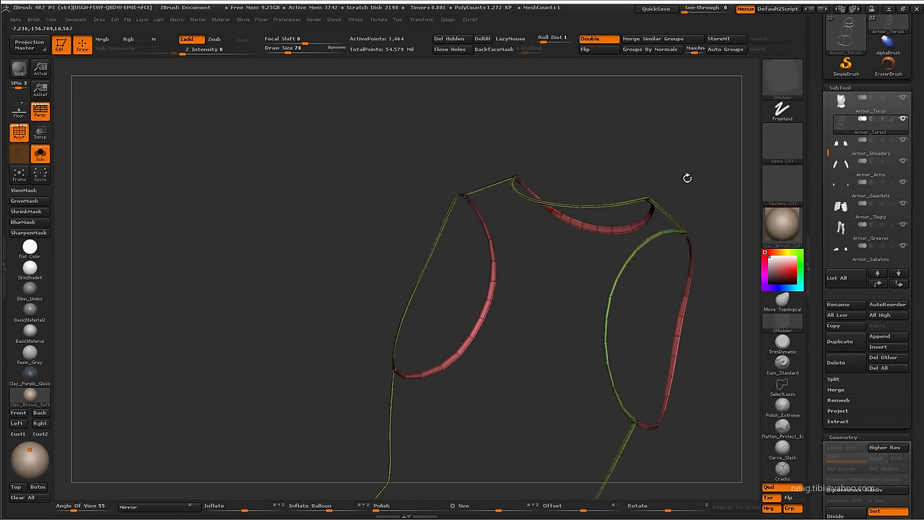
pyautogui.moveTo(688, 178)
pyautogui.mouseDown()
pyautogui.moveTo(491, 309)
pyautogui.moveTo(412, 291)
pyautogui.mouseUp()
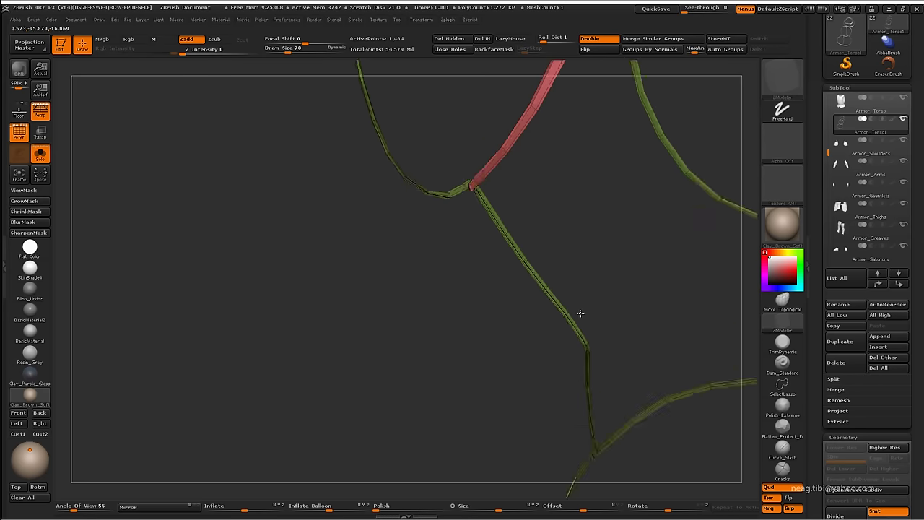
pyautogui.moveTo(580, 312)
pyautogui.mouseDown()
pyautogui.moveTo(371, 248)
pyautogui.moveTo(646, 156)
pyautogui.moveTo(444, 340)
pyautogui.moveTo(517, 304)
pyautogui.moveTo(355, 472)
pyautogui.moveTo(336, 412)
pyautogui.moveTo(392, 368)
pyautogui.moveTo(536, 316)
pyautogui.moveTo(427, 368)
pyautogui.moveTo(394, 365)
pyautogui.moveTo(417, 363)
pyautogui.mouseUp()
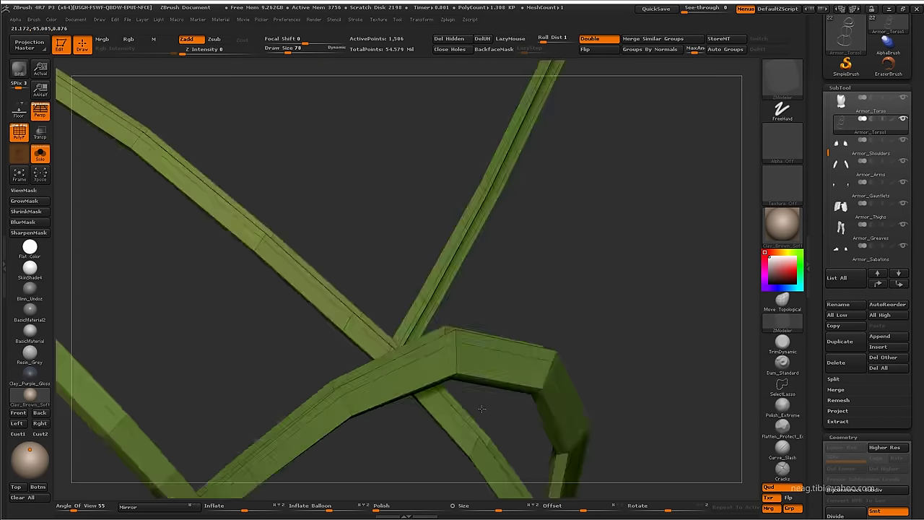
pyautogui.moveTo(502, 342)
pyautogui.mouseDown()
pyautogui.moveTo(427, 311)
pyautogui.moveTo(401, 257)
pyautogui.moveTo(396, 302)
pyautogui.moveTo(423, 406)
pyautogui.mouseUp()
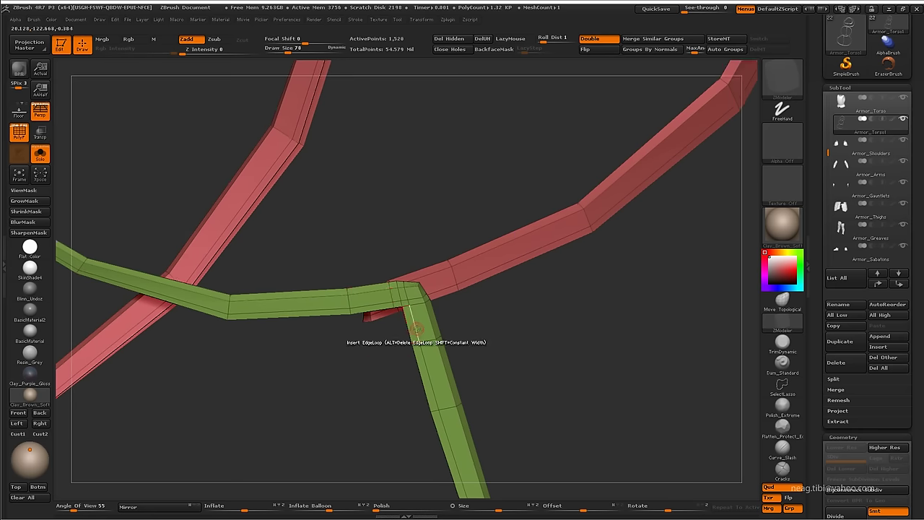
pyautogui.moveTo(416, 312)
pyautogui.mouseDown()
pyautogui.moveTo(424, 173)
pyautogui.moveTo(437, 229)
pyautogui.mouseUp()
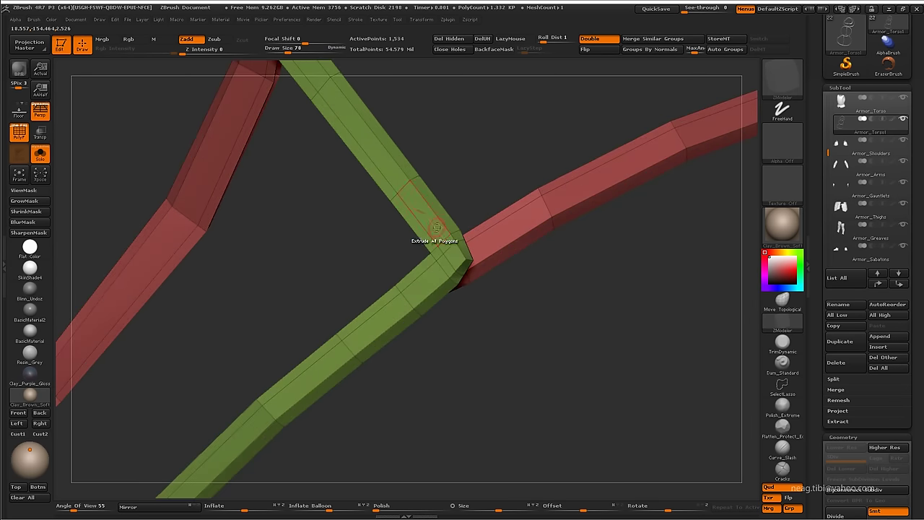
pyautogui.moveTo(421, 275)
pyautogui.mouseDown()
pyautogui.moveTo(378, 163)
pyautogui.moveTo(467, 354)
pyautogui.moveTo(464, 361)
pyautogui.moveTo(282, 301)
pyautogui.moveTo(319, 368)
pyautogui.moveTo(403, 240)
pyautogui.mouseUp()
# Toggle between the isolated strips and the full armor while orbiting toward the shoulder plate
pyautogui.hotkey('ctrl', 'shift', 'f')
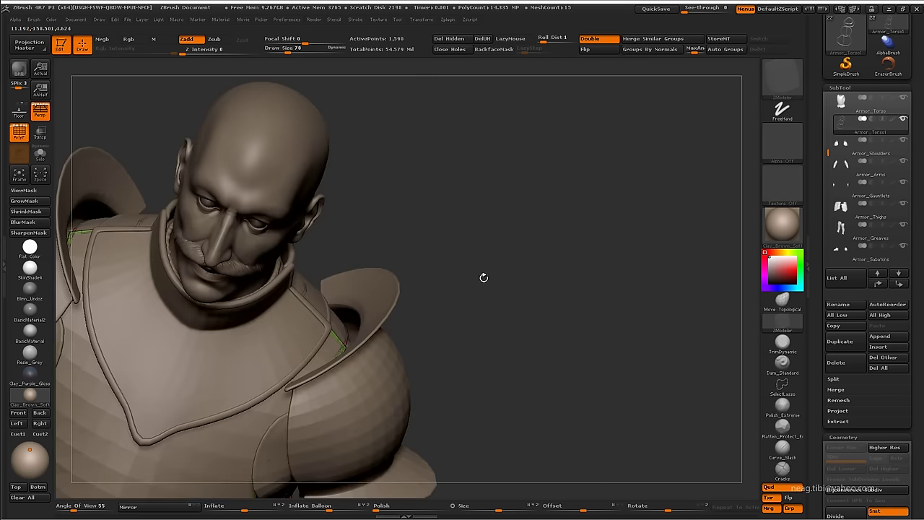
pyautogui.hotkey('ctrl', 'shift', 'f')
pyautogui.hotkey('ctrl', 'shift', 'f')
pyautogui.moveTo(498, 268)
pyautogui.mouseDown()
pyautogui.moveTo(585, 270)
pyautogui.moveTo(417, 189)
pyautogui.mouseUp()
pyautogui.moveTo(417, 190); pyautogui.dragTo(382, 305, button='right')
pyautogui.hotkey('ctrl', 'shift', 'f')
pyautogui.moveTo(423, 281); pyautogui.dragTo(396, 307, button='right')
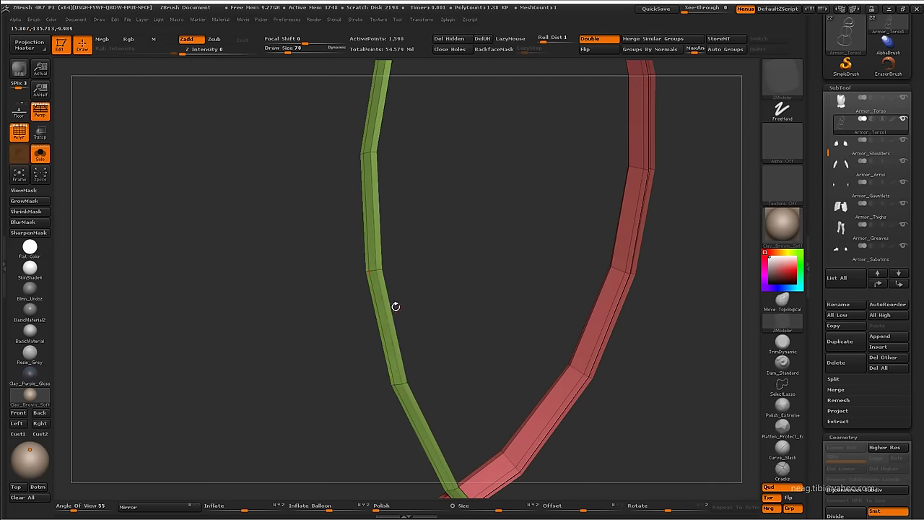
pyautogui.hotkey('ctrl', 'shift', 'f')
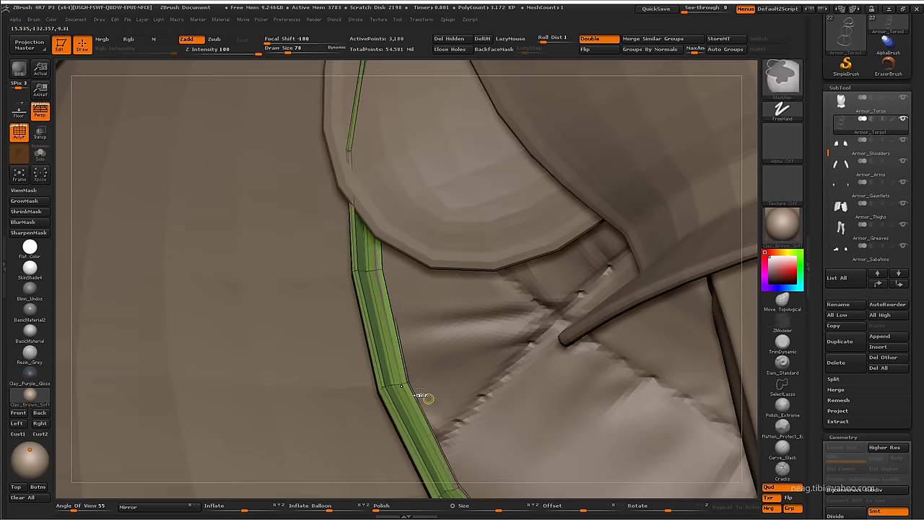
pyautogui.hotkey('ctrl', 'shift', 'f')
pyautogui.moveTo(320, 337)
pyautogui.mouseDown(button='right')
pyautogui.moveTo(406, 325)
pyautogui.moveTo(377, 319)
pyautogui.mouseUp(button='right')
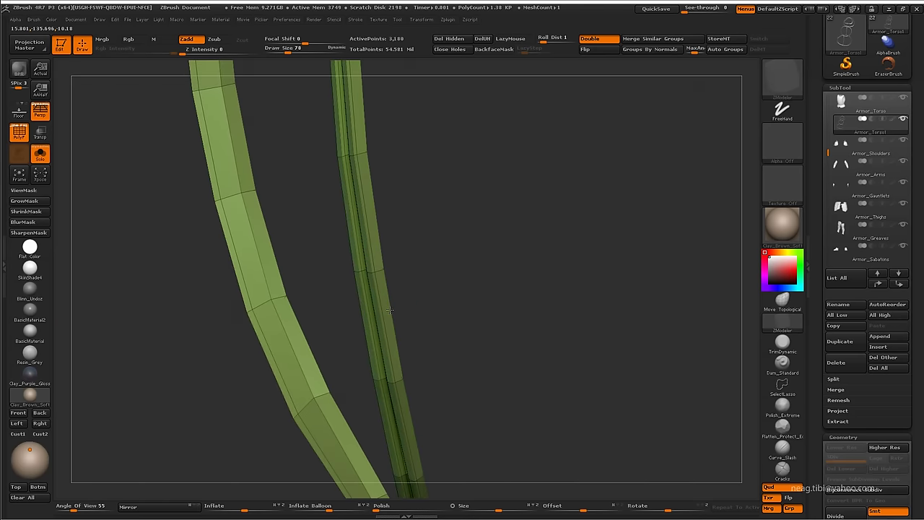
pyautogui.hotkey('ctrl', 'shift', 'f')
pyautogui.moveTo(393, 412)
pyautogui.mouseDown(button='right')
pyautogui.moveTo(285, 324)
pyautogui.moveTo(375, 318)
pyautogui.moveTo(481, 335)
pyautogui.mouseUp(button='right')
pyautogui.moveTo(405, 194)
pyautogui.mouseDown(button='right')
pyautogui.moveTo(381, 302)
pyautogui.moveTo(560, 277)
pyautogui.moveTo(560, 310)
pyautogui.moveTo(428, 325)
pyautogui.moveTo(516, 295)
pyautogui.moveTo(423, 336)
pyautogui.mouseUp(button='right')
# Isolate single green strips, unhide them, and zoom in on the curved strip joints
pyautogui.hotkey('ctrl', 'shift', 's')
pyautogui.keyDown('ctrl'); pyautogui.keyDown('shift'); pyautogui.click(429, 345); pyautogui.keyUp('shift'); pyautogui.keyUp('ctrl')
pyautogui.keyDown('ctrl'); pyautogui.keyDown('shift'); pyautogui.click(524, 313); pyautogui.keyUp('shift'); pyautogui.keyUp('ctrl')
pyautogui.moveTo(524, 313)
pyautogui.mouseDown(button='right')
pyautogui.moveTo(288, 331)
pyautogui.moveTo(303, 231)
pyautogui.mouseUp(button='right')
pyautogui.keyDown('ctrl'); pyautogui.keyDown('shift'); pyautogui.click(362, 268); pyautogui.keyUp('shift'); pyautogui.keyUp('ctrl')
pyautogui.moveTo(361, 267); pyautogui.dragTo(430, 463, button='right')
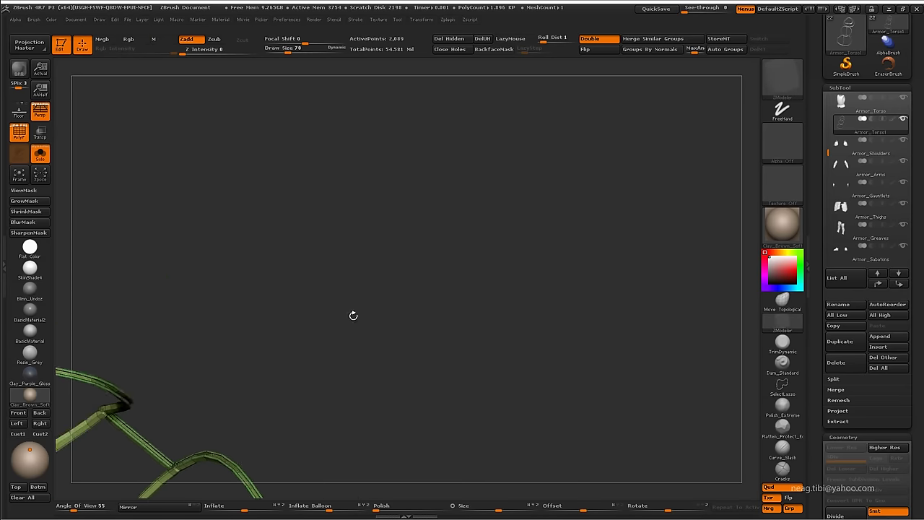
pyautogui.moveTo(353, 316)
pyautogui.mouseDown(button='right')
pyautogui.moveTo(532, 258)
pyautogui.moveTo(424, 454)
pyautogui.moveTo(387, 242)
pyautogui.moveTo(330, 301)
pyautogui.moveTo(320, 336)
pyautogui.moveTo(344, 351)
pyautogui.moveTo(303, 209)
pyautogui.moveTo(416, 298)
pyautogui.mouseUp(button='right')
pyautogui.keyDown('ctrl'); pyautogui.keyDown('shift'); pyautogui.click(303, 210); pyautogui.keyUp('shift'); pyautogui.keyUp('ctrl')
pyautogui.keyDown('ctrl'); pyautogui.keyDown('shift'); pyautogui.click(356, 224); pyautogui.keyUp('shift'); pyautogui.keyUp('ctrl')
pyautogui.moveTo(357, 225)
pyautogui.mouseDown(button='right')
pyautogui.moveTo(399, 368)
pyautogui.moveTo(584, 252)
pyautogui.moveTo(477, 195)
pyautogui.moveTo(523, 341)
pyautogui.moveTo(491, 364)
pyautogui.moveTo(460, 286)
pyautogui.moveTo(485, 232)
pyautogui.mouseUp(button='right')
pyautogui.moveTo(449, 319)
pyautogui.mouseDown(button='right')
pyautogui.moveTo(431, 373)
pyautogui.moveTo(376, 357)
pyautogui.mouseUp(button='right')
pyautogui.moveTo(455, 297)
pyautogui.mouseDown(button='right')
pyautogui.moveTo(395, 458)
pyautogui.moveTo(345, 450)
pyautogui.moveTo(387, 470)
pyautogui.mouseUp(button='right')
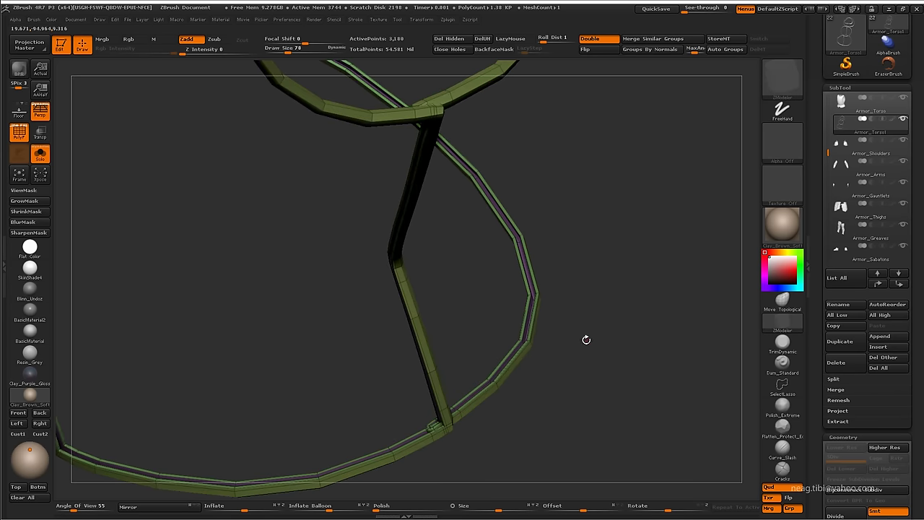
pyautogui.moveTo(585, 340)
pyautogui.mouseDown(button='right')
pyautogui.moveTo(513, 418)
pyautogui.moveTo(452, 373)
pyautogui.moveTo(512, 366)
pyautogui.moveTo(567, 298)
pyautogui.moveTo(628, 303)
pyautogui.moveTo(652, 291)
pyautogui.moveTo(615, 332)
pyautogui.moveTo(659, 342)
pyautogui.moveTo(635, 377)
pyautogui.mouseUp(button='right')
# Turn off PolyFrame and show the trim strips at subdivision level 4
pyautogui.press('d')
pyautogui.press('d')
pyautogui.hotkey('shift', 'f')
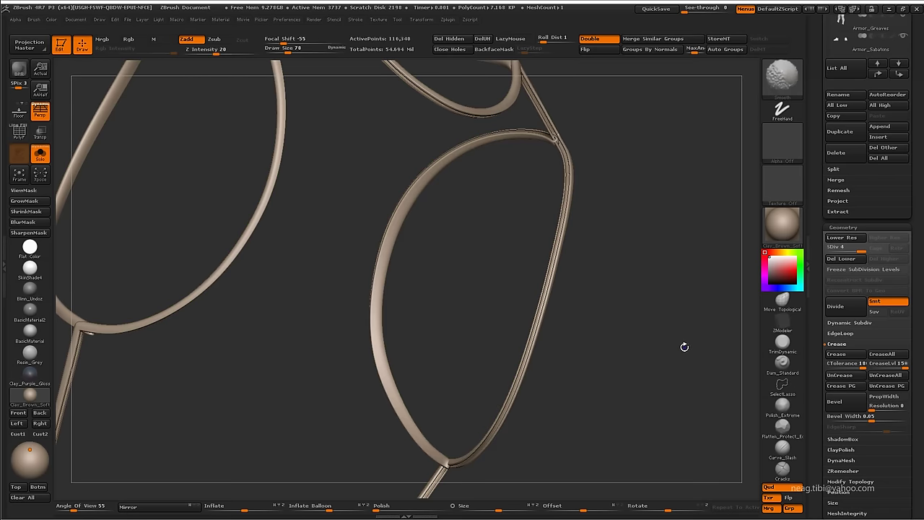
pyautogui.moveTo(693, 340); pyautogui.dragTo(635, 345)
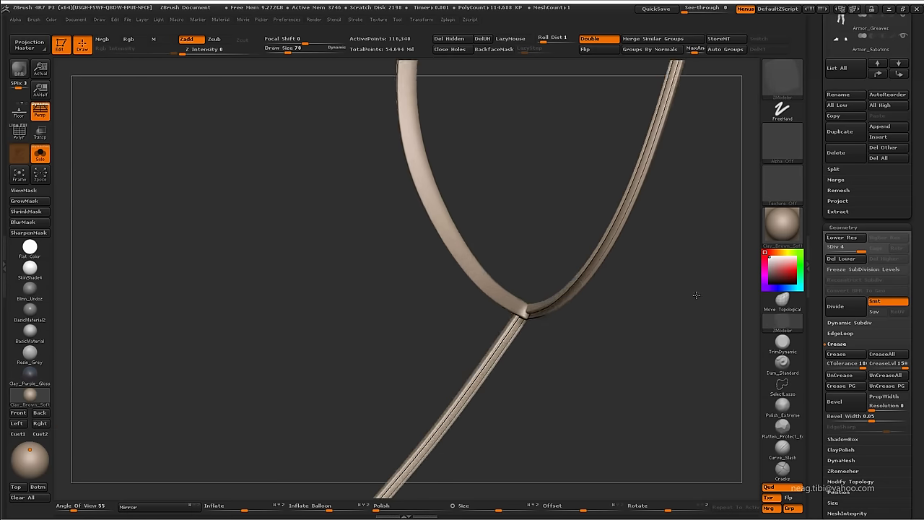
pyautogui.hotkey('shift', 'd')
pyautogui.hotkey('shift', 'd')
pyautogui.hotkey('shift', 'd')
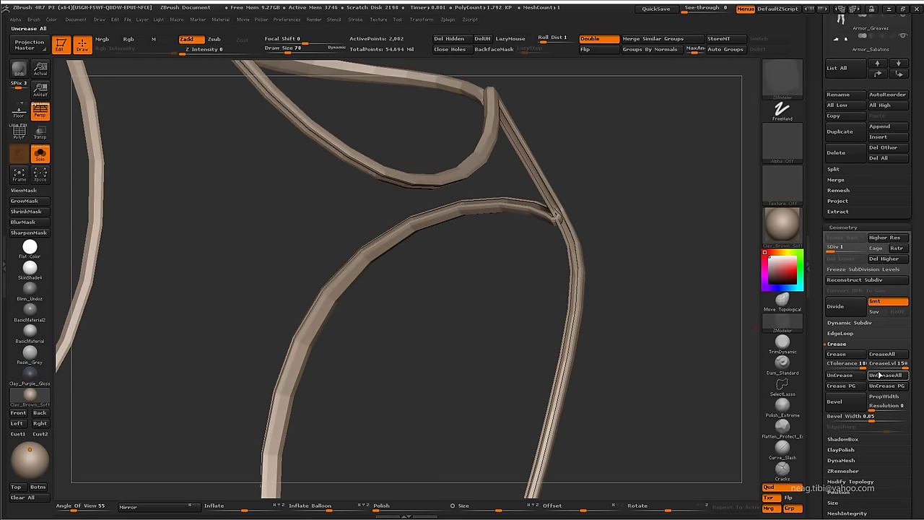
pyautogui.press('d')
pyautogui.press('d')
pyautogui.press('d')
pyautogui.press('f')
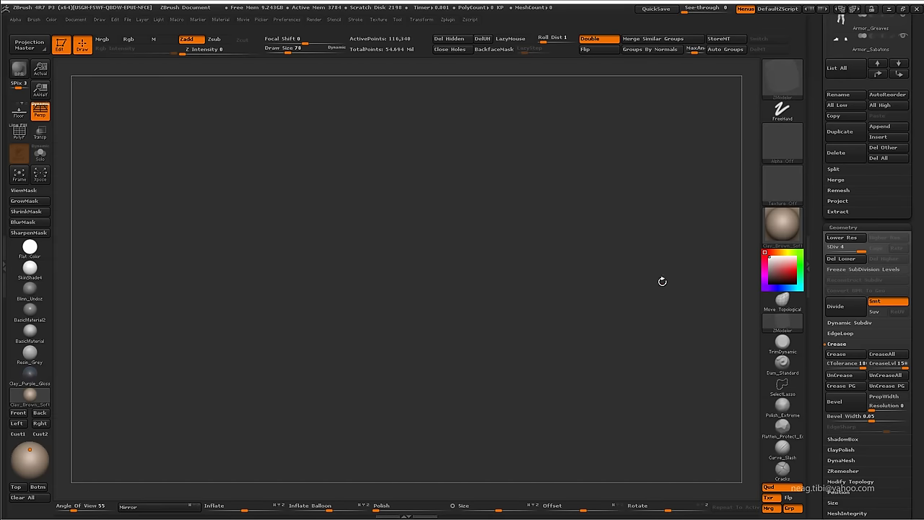
# Select Armor_Torso, show it alone with Solo, and expand the SubTool Merge options
pyautogui.scroll(5, 839, 344)
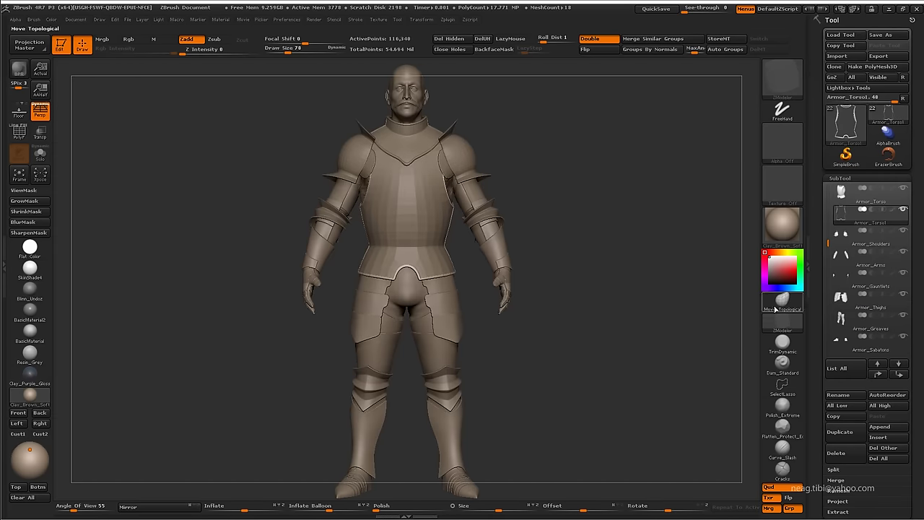
pyautogui.click(903, 202)
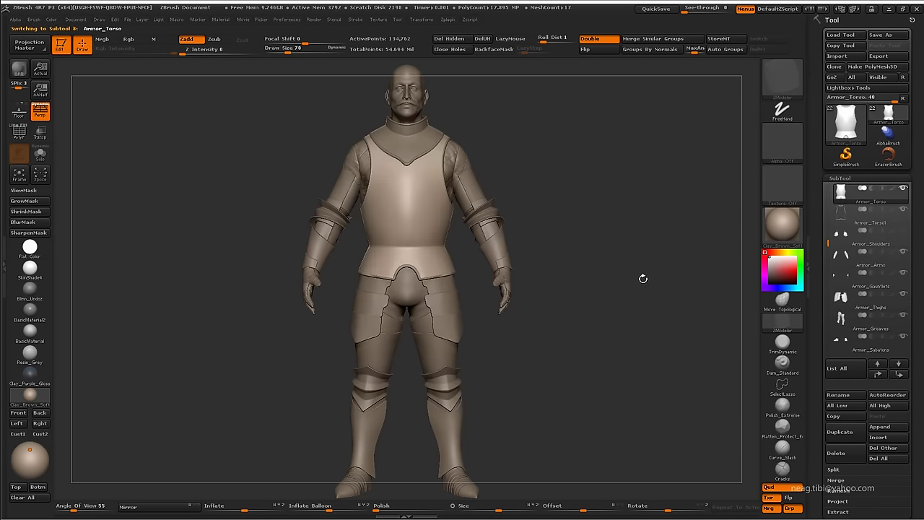
pyautogui.hotkey('shift', 'alt', 's')
pyautogui.moveTo(642, 278); pyautogui.dragTo(679, 276)
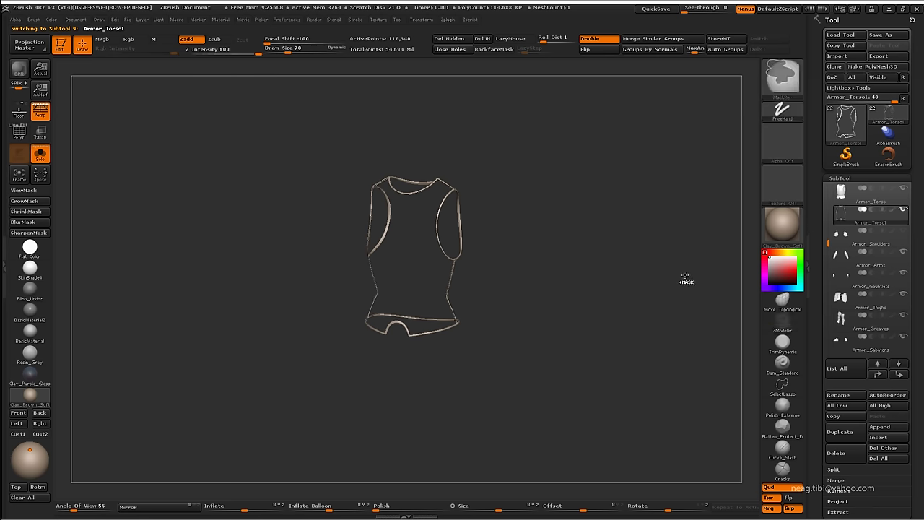
pyautogui.scroll(-2, 917, 218)
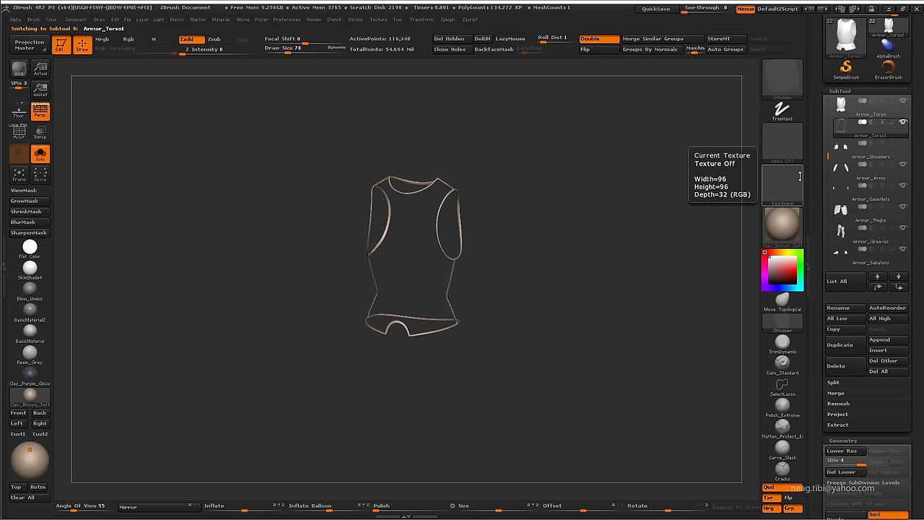
pyautogui.click(849, 393)
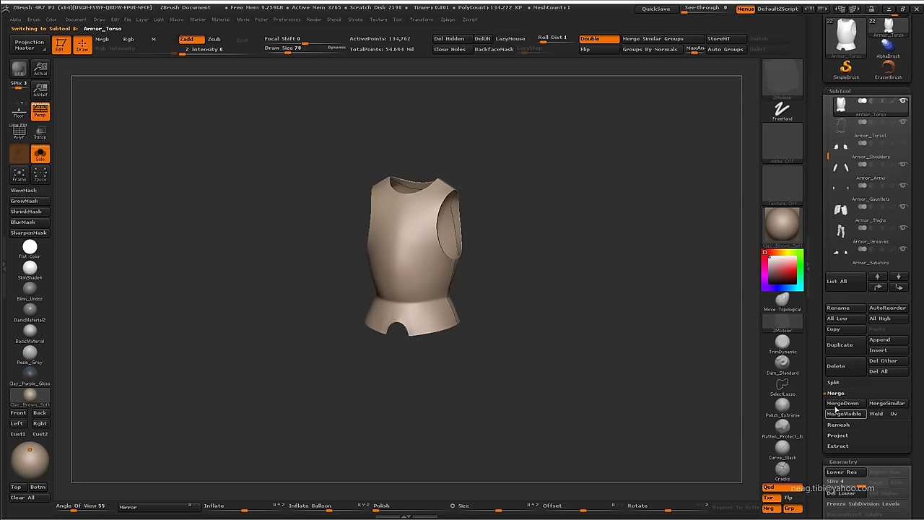
# Merge Armor_Torso1 down into Armor_Torso and split it into polygroups with Auto Groups
pyautogui.click(841, 404)
pyautogui.click(739, 424)
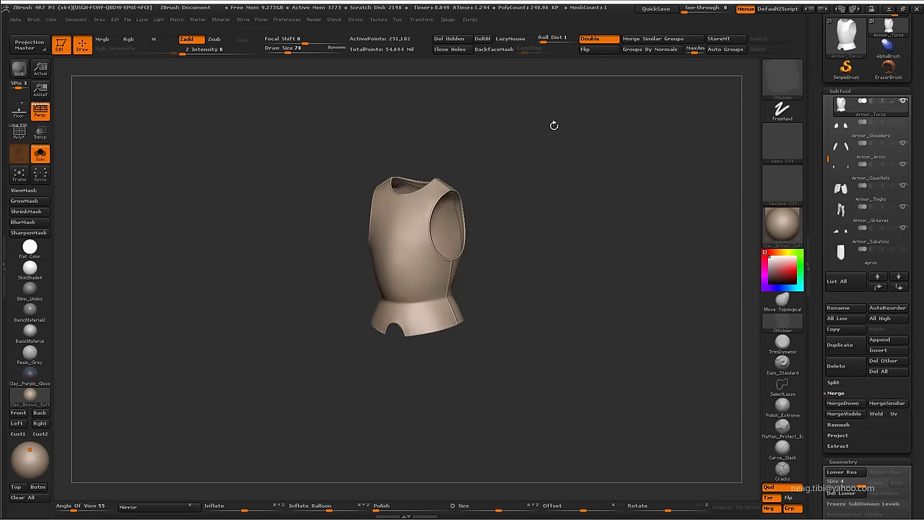
pyautogui.hotkey('shift', 'f')
pyautogui.keyDown('alt'); pyautogui.moveTo(554, 125); pyautogui.dragTo(574, 186); pyautogui.keyUp('alt')
pyautogui.hotkey('shift', 'd')
pyautogui.hotkey('shift', 'd')
pyautogui.hotkey('shift', 'd')
pyautogui.click(740, 52)
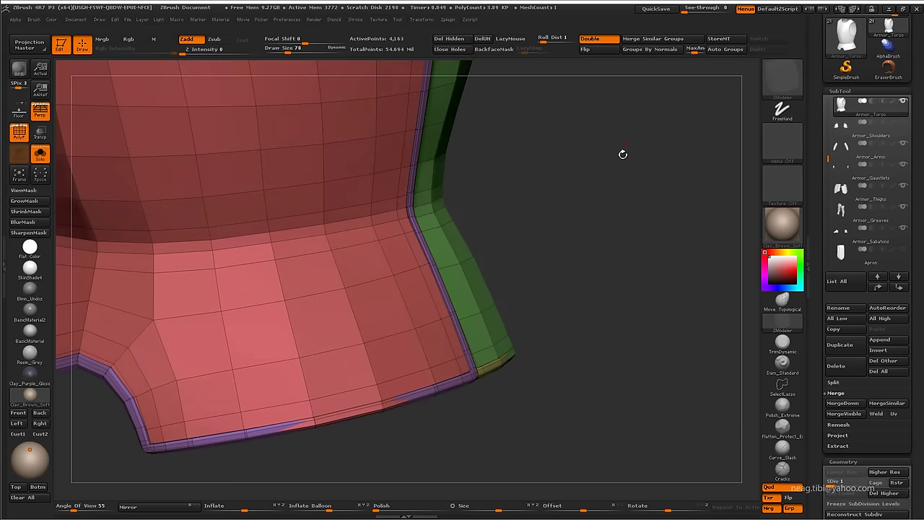
pyautogui.press('f')
# Check the green and red trim polygroups, then show the torso at SDiv 4 without PolyFrame
pyautogui.moveTo(563, 256)
pyautogui.mouseDown()
pyautogui.moveTo(590, 282)
pyautogui.moveTo(567, 277)
pyautogui.moveTo(583, 177)
pyautogui.moveTo(602, 245)
pyautogui.moveTo(557, 263)
pyautogui.mouseUp()
pyautogui.hotkey('shift', 'f')
pyautogui.press('d')
pyautogui.press('d')
pyautogui.hotkey('shift', 'd')
pyautogui.hotkey('shift', 'd')
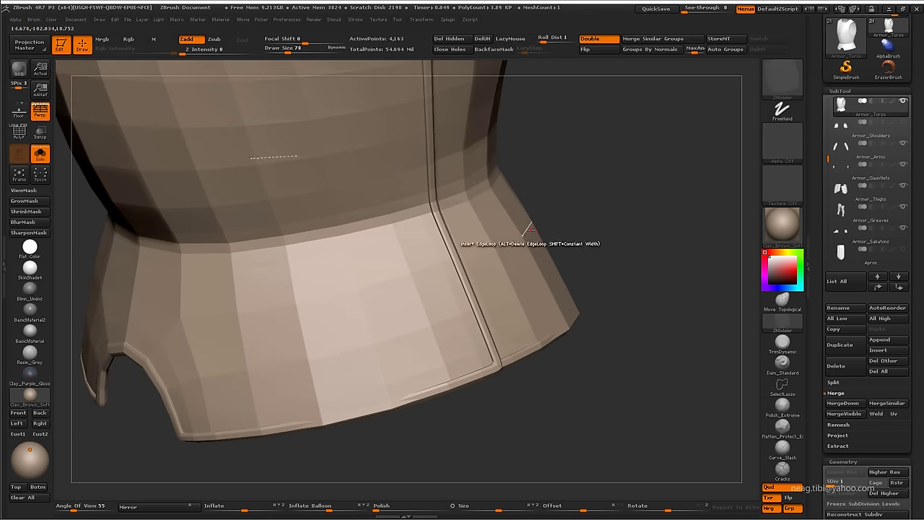
pyautogui.hotkey('shift', 'f')
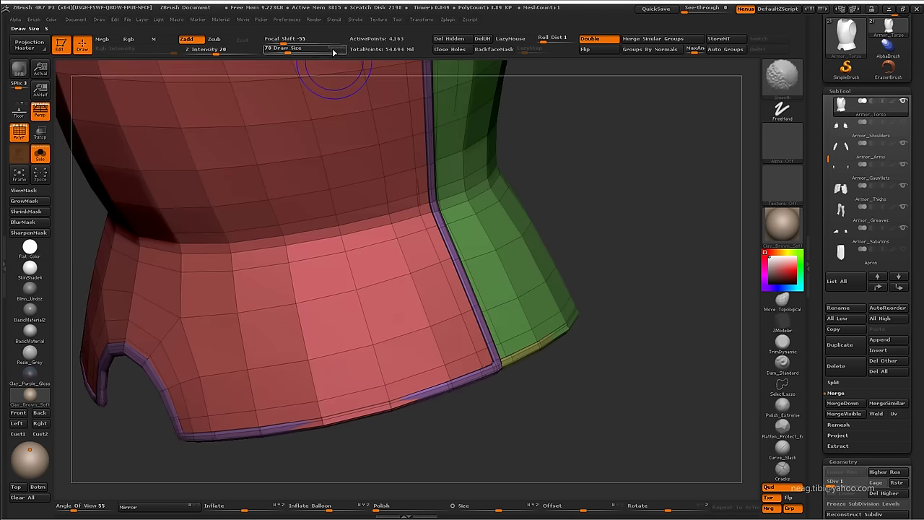
pyautogui.keyDown('ctrl'); pyautogui.keyDown('shift'); pyautogui.click(497, 252); pyautogui.keyUp('shift'); pyautogui.keyUp('ctrl')
pyautogui.keyDown('ctrl'); pyautogui.keyDown('shift'); pyautogui.click(426, 270); pyautogui.keyUp('shift'); pyautogui.keyUp('ctrl')
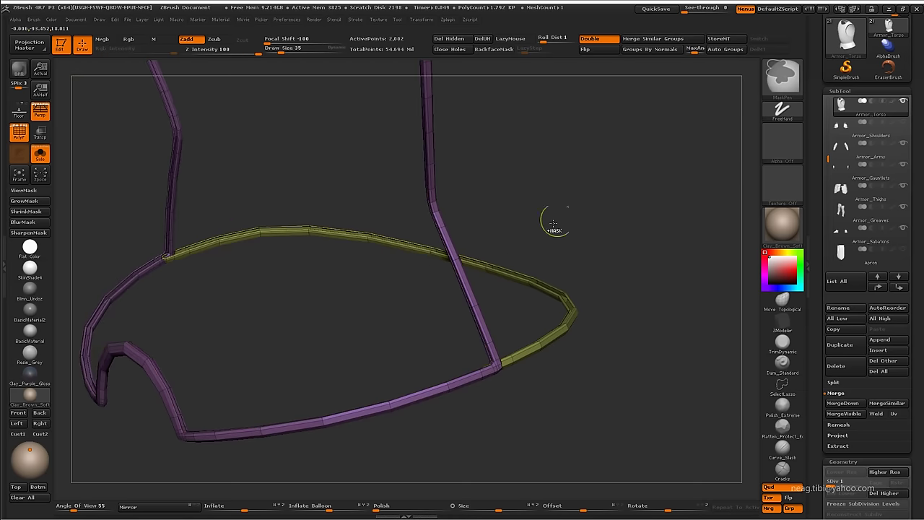
pyautogui.keyDown('ctrl'); pyautogui.keyDown('shift'); pyautogui.click(551, 216); pyautogui.keyUp('shift'); pyautogui.keyUp('ctrl')
pyautogui.press('d')
pyautogui.press('d')
pyautogui.press('d')
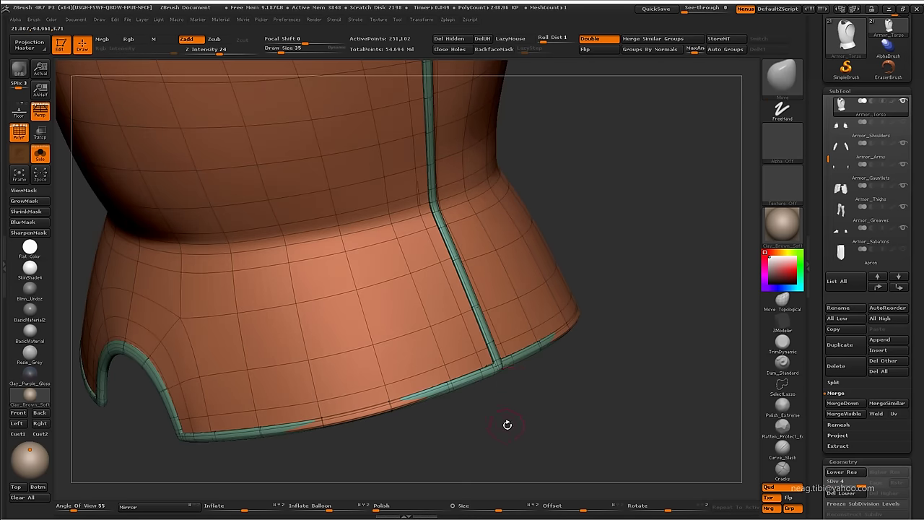
pyautogui.moveTo(508, 425); pyautogui.dragTo(436, 325)
pyautogui.press('w')
pyautogui.hotkey('shift', 'f')
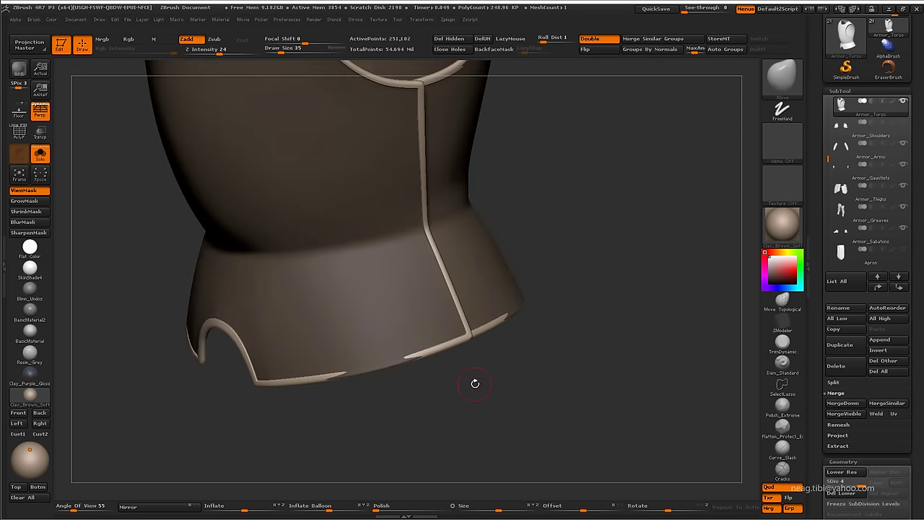
# Lower the subdivision level and inspect the torso's lower and armhole rims
pyautogui.moveTo(297, 258)
pyautogui.mouseDown()
pyautogui.moveTo(431, 330)
pyautogui.moveTo(411, 361)
pyautogui.mouseUp()
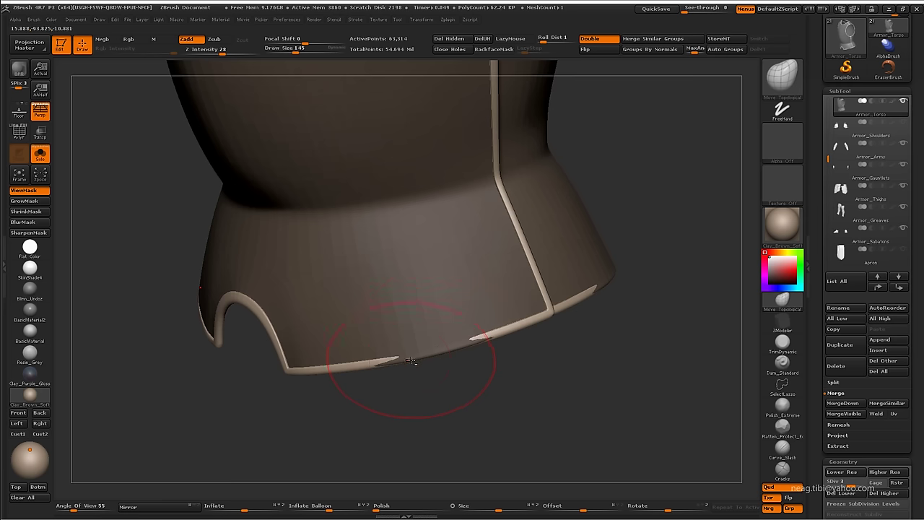
pyautogui.moveTo(459, 345)
pyautogui.mouseDown()
pyautogui.moveTo(383, 351)
pyautogui.moveTo(433, 326)
pyautogui.mouseUp()
pyautogui.moveTo(556, 250); pyautogui.dragTo(547, 246)
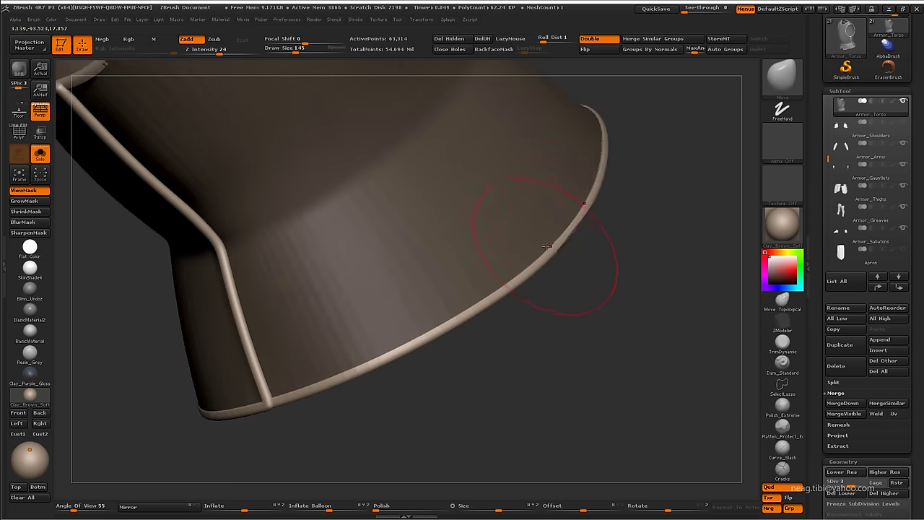
pyautogui.moveTo(564, 211)
pyautogui.mouseDown()
pyautogui.moveTo(412, 292)
pyautogui.moveTo(402, 260)
pyautogui.moveTo(431, 265)
pyautogui.moveTo(474, 196)
pyautogui.moveTo(512, 325)
pyautogui.moveTo(458, 305)
pyautogui.mouseUp()
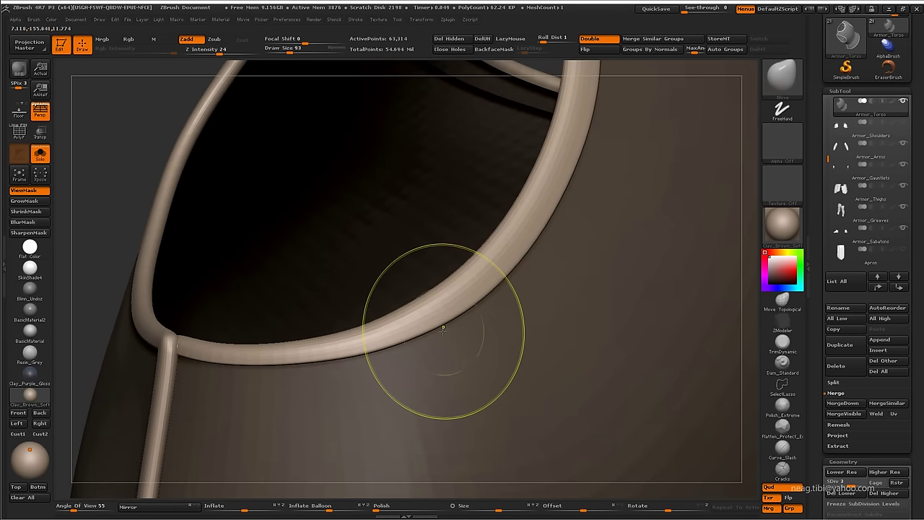
pyautogui.hotkey('shift', 'd')
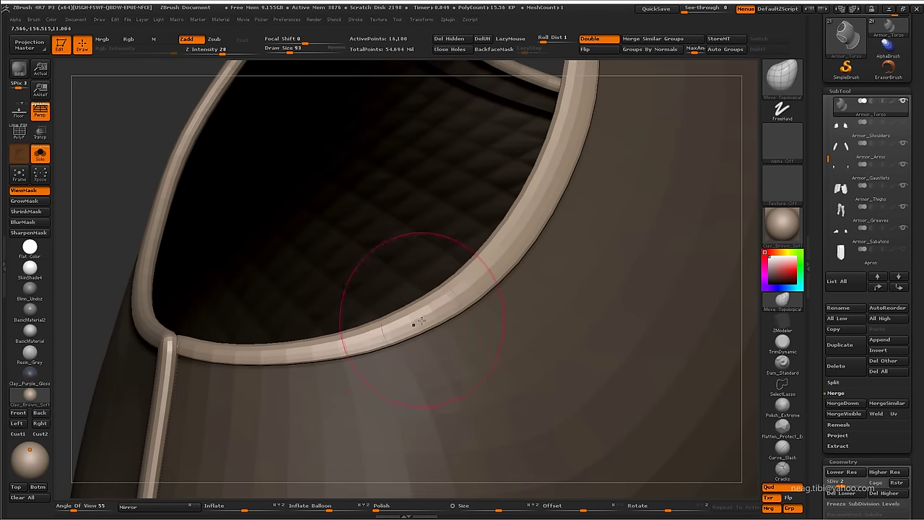
pyautogui.moveTo(421, 320); pyautogui.dragTo(443, 319)
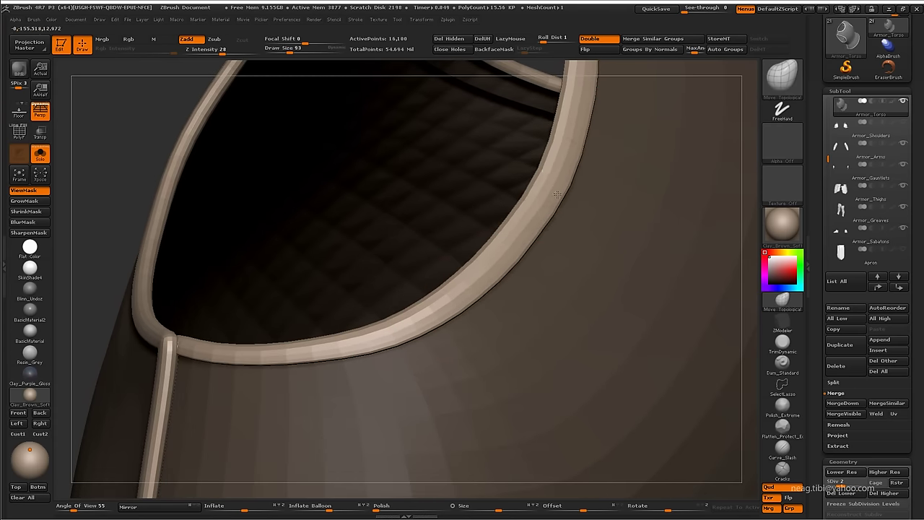
pyautogui.moveTo(558, 194); pyautogui.dragTo(535, 163)
pyautogui.keyDown('ctrl'); pyautogui.moveTo(518, 214); pyautogui.dragTo(540, 211, button='right'); pyautogui.keyUp('ctrl')
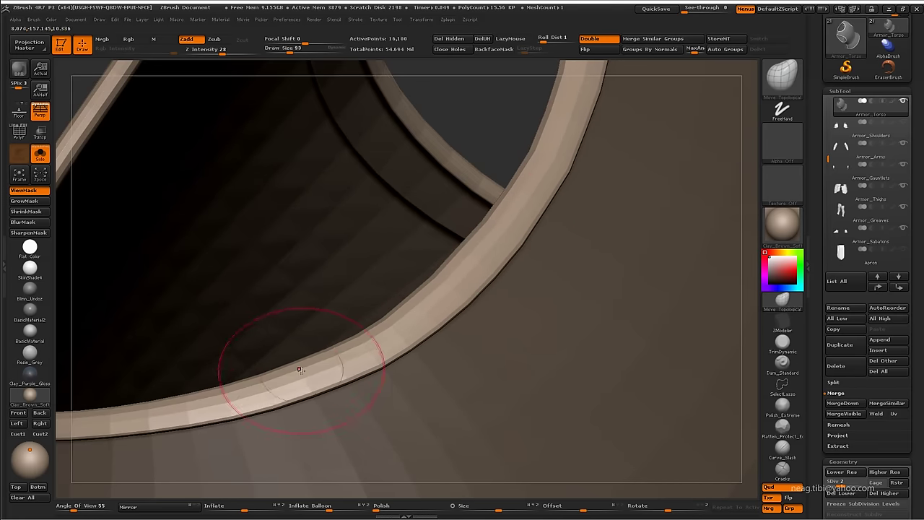
# Inflate the rim trim into a thicker band with Inflate Balloon at 83, then view the whole torso
pyautogui.moveTo(300, 370); pyautogui.dragTo(398, 336)
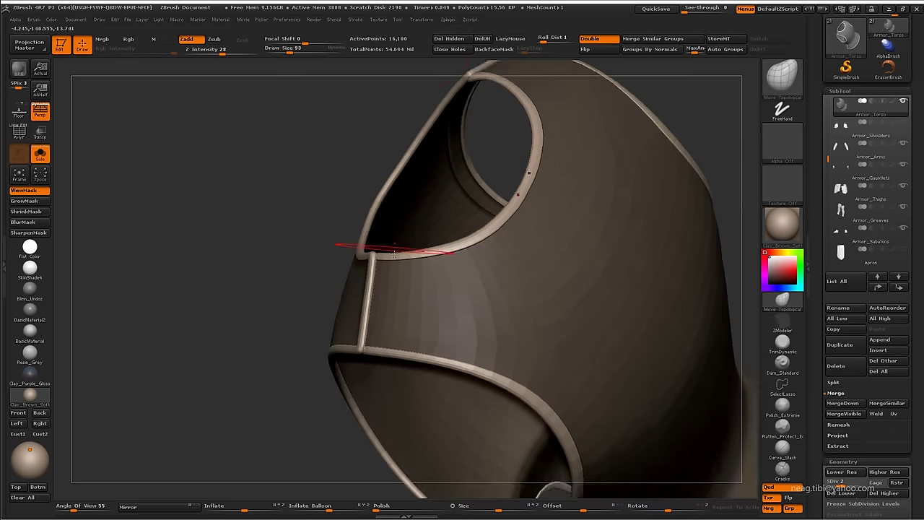
pyautogui.moveTo(546, 173)
pyautogui.mouseDown(button='right')
pyautogui.moveTo(588, 138)
pyautogui.moveTo(315, 299)
pyautogui.moveTo(429, 344)
pyautogui.moveTo(392, 248)
pyautogui.moveTo(404, 285)
pyautogui.mouseUp(button='right')
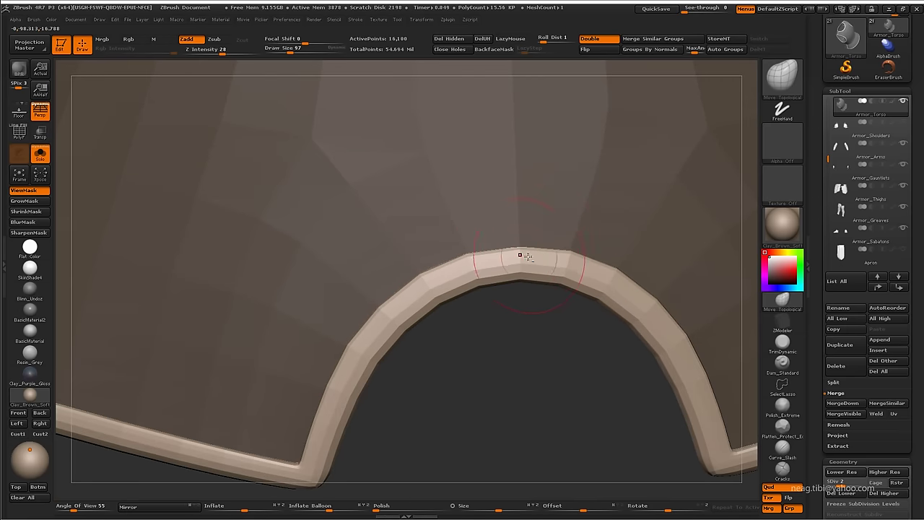
pyautogui.moveTo(516, 250)
pyautogui.mouseDown(button='right')
pyautogui.moveTo(583, 274)
pyautogui.moveTo(390, 394)
pyautogui.mouseUp(button='right')
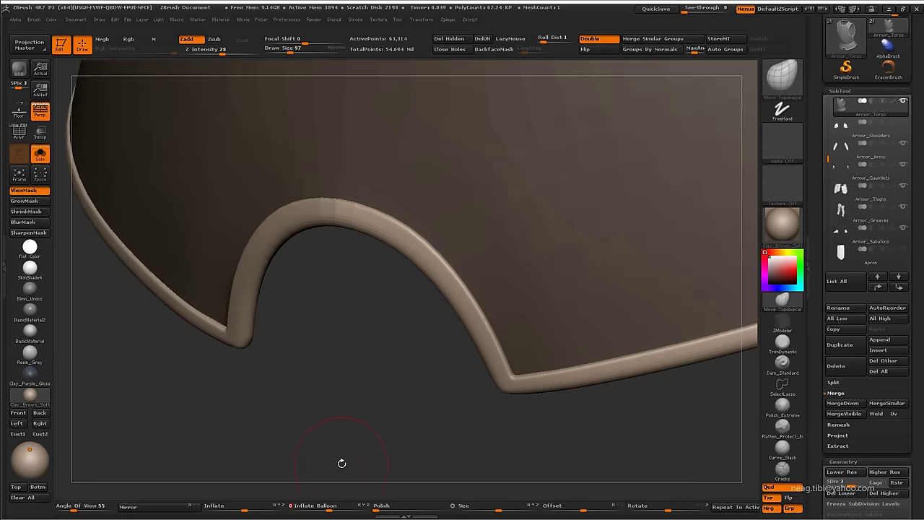
pyautogui.moveTo(317, 505)
pyautogui.mouseDown()
pyautogui.moveTo(359, 506)
pyautogui.moveTo(331, 506)
pyautogui.mouseUp()
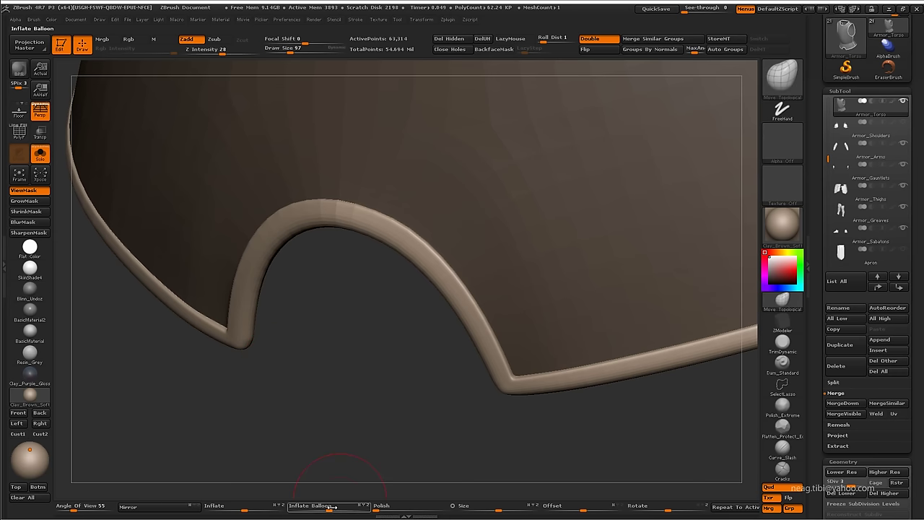
pyautogui.moveTo(326, 315)
pyautogui.keyDown('ctrl'); pyautogui.mouseDown(button='right')
pyautogui.moveTo(231, 149)
pyautogui.moveTo(609, 248)
pyautogui.moveTo(515, 190)
pyautogui.mouseUp(button='right'); pyautogui.keyUp('ctrl')
# Select Armor_Neck and inspect the collar up close with Move Topological and a smaller brush
pyautogui.hotkey('ctrl', 'shift', 's')
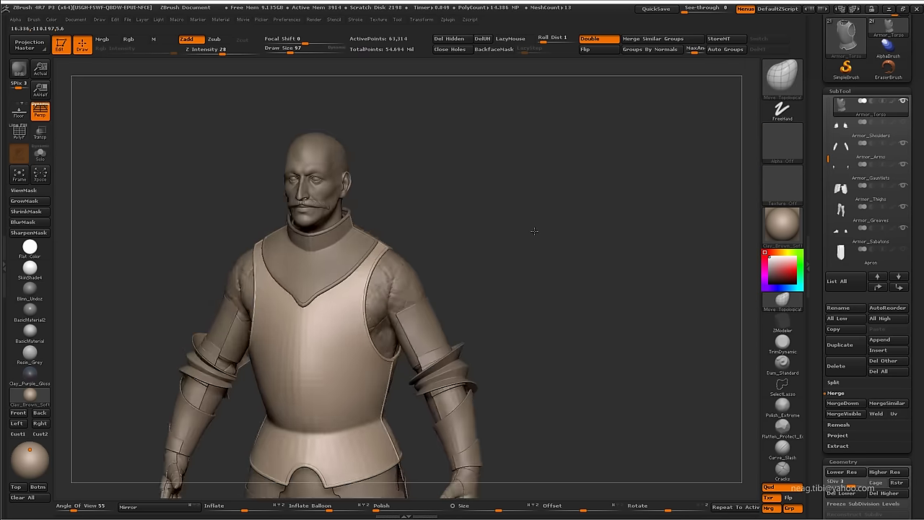
pyautogui.moveTo(532, 221)
pyautogui.mouseDown(button='right')
pyautogui.moveTo(351, 288)
pyautogui.moveTo(388, 258)
pyautogui.mouseUp(button='right')
pyautogui.keyDown('alt'); pyautogui.click(394, 255); pyautogui.keyUp('alt')
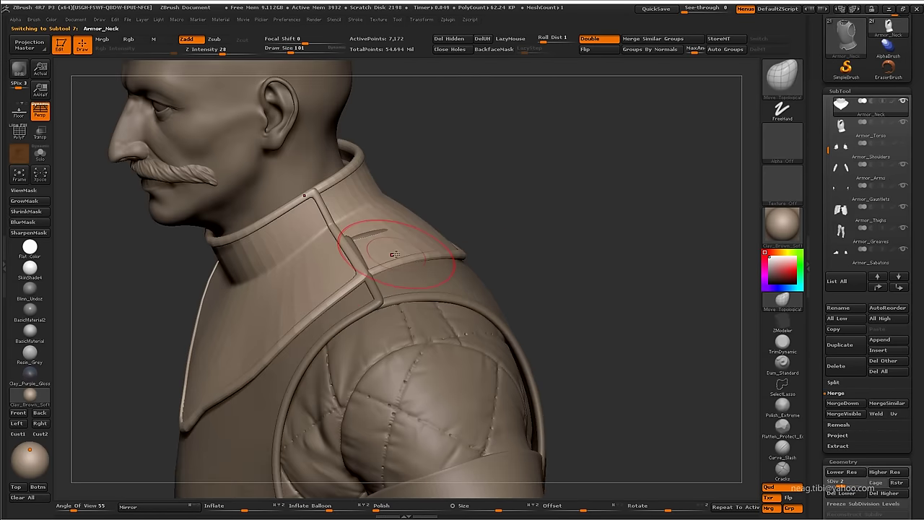
pyautogui.press('shift')
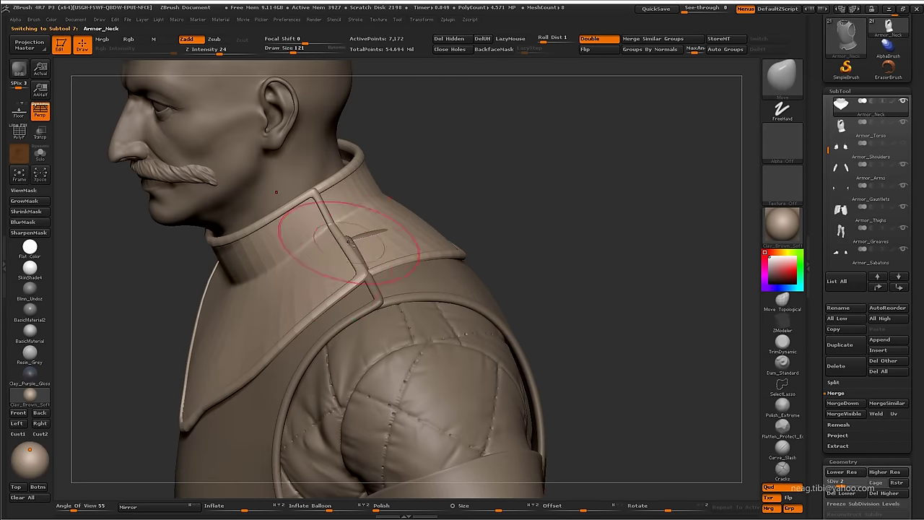
pyautogui.moveTo(349, 242)
pyautogui.keyDown('ctrl'); pyautogui.mouseDown(button='right')
pyautogui.moveTo(368, 267)
pyautogui.moveTo(354, 233)
pyautogui.moveTo(323, 324)
pyautogui.moveTo(340, 265)
pyautogui.moveTo(502, 159)
pyautogui.moveTo(629, 232)
pyautogui.moveTo(465, 328)
pyautogui.moveTo(423, 225)
pyautogui.mouseUp(button='right'); pyautogui.keyUp('ctrl')
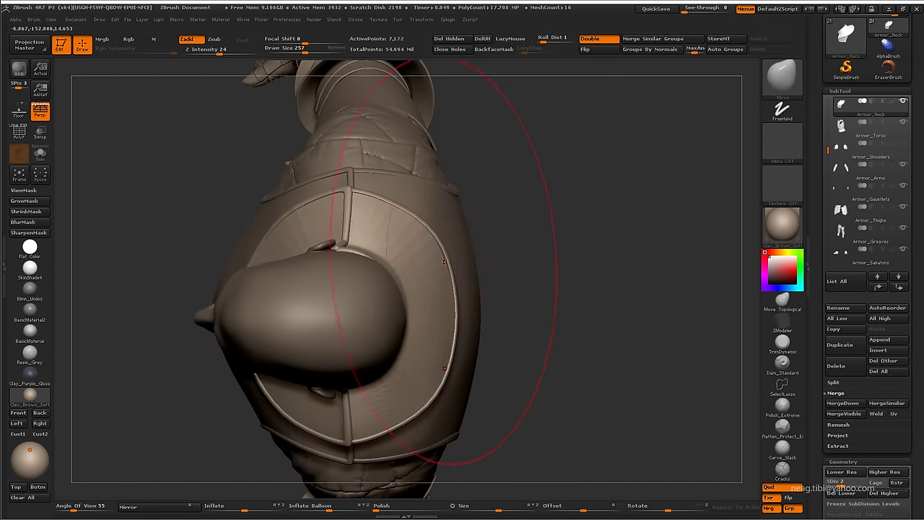
pyautogui.press('space')
pyautogui.moveTo(444, 262)
pyautogui.mouseDown(button='right')
pyautogui.moveTo(433, 237)
pyautogui.moveTo(504, 195)
pyautogui.moveTo(333, 273)
pyautogui.moveTo(346, 269)
pyautogui.mouseUp(button='right')
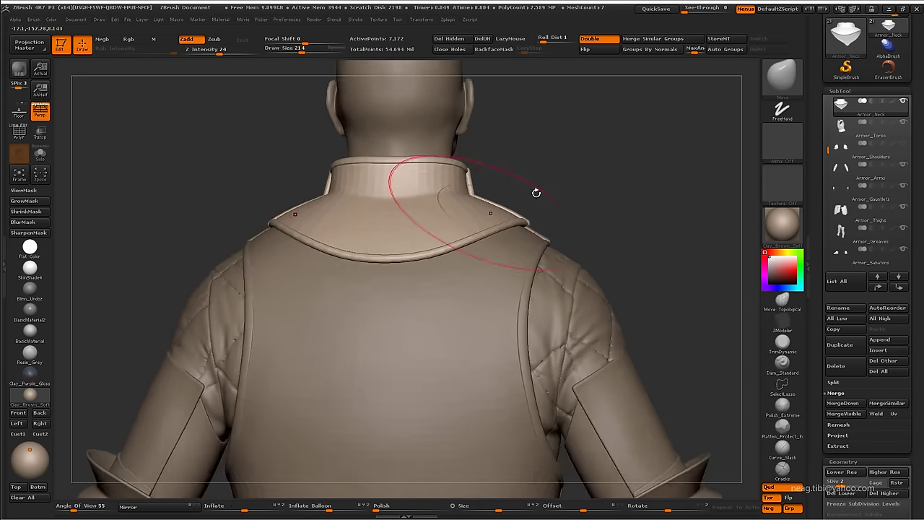
# Bring the pauldrons back into view and orbit to a three-quarter view of the upper torso
pyautogui.scroll(3, 534, 192)
pyautogui.scroll(3, 526, 176)
pyautogui.scroll(3, 585, 189)
pyautogui.moveTo(585, 188); pyautogui.dragTo(533, 193, button='right')
pyautogui.scroll(-5, 520, 109)
pyautogui.moveTo(519, 108)
pyautogui.mouseDown(button='right')
pyautogui.moveTo(485, 217)
pyautogui.moveTo(437, 228)
pyautogui.moveTo(440, 298)
pyautogui.moveTo(540, 250)
pyautogui.moveTo(588, 191)
pyautogui.moveTo(594, 223)
pyautogui.mouseUp(button='right')
pyautogui.scroll(-3, 441, 260)
pyautogui.scroll(2, 530, 223)
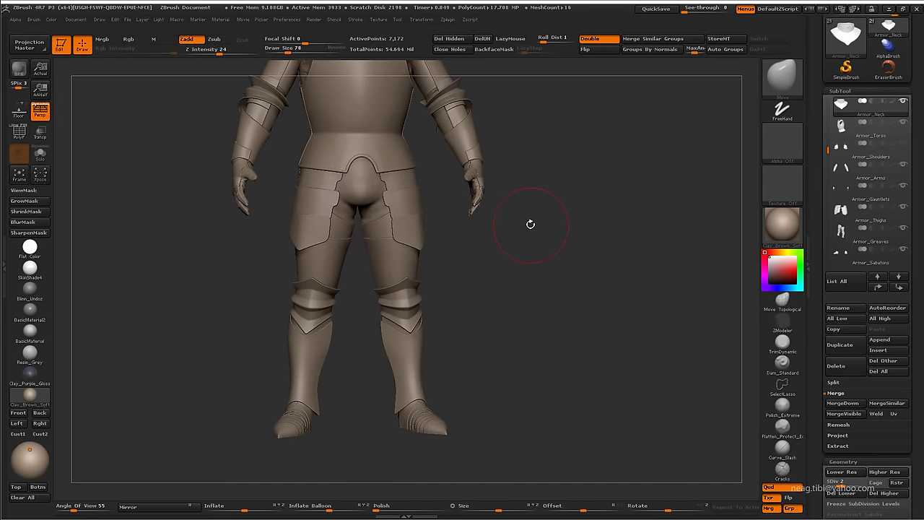
pyautogui.scroll(-3, 508, 324)
pyautogui.moveTo(507, 325); pyautogui.dragTo(561, 217, button='right')
pyautogui.scroll(3, 638, 211)
pyautogui.moveTo(638, 211); pyautogui.dragTo(679, 299, button='right')
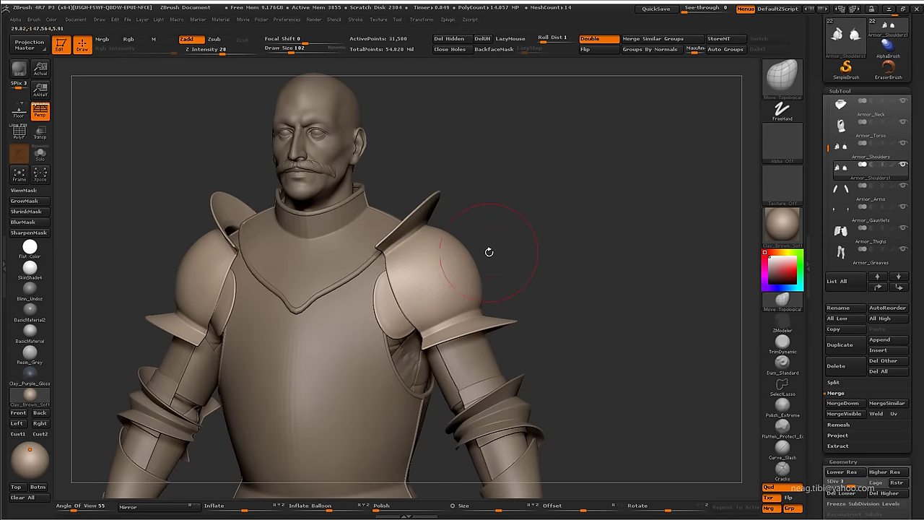
# Drop the shoulders to SDiv 1, isolate them with Solo and PolyFrame, and inspect the plates
pyautogui.moveTo(526, 255); pyautogui.dragTo(580, 229, button='right')
pyautogui.hotkey('shift', 'd')
pyautogui.hotkey('shift', 'd')
pyautogui.hotkey('shift', 's')
pyautogui.hotkey('shift', 'f')
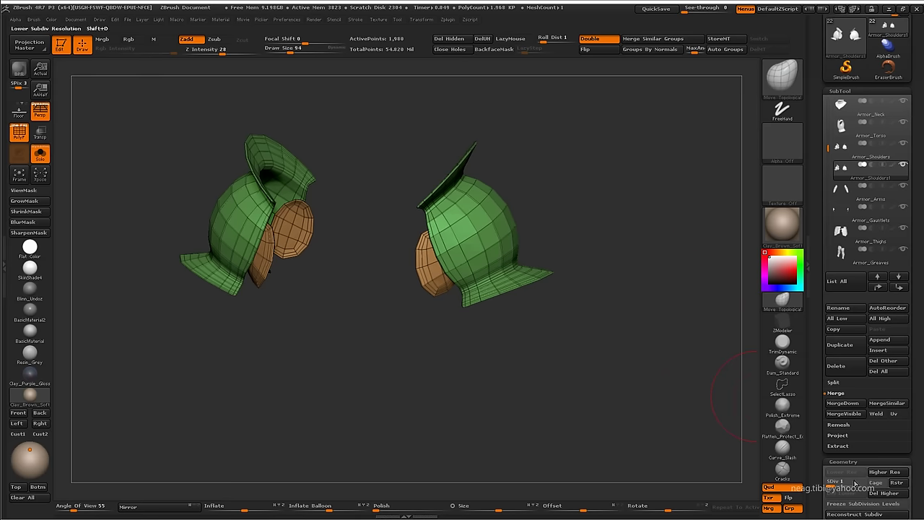
pyautogui.moveTo(510, 327)
pyautogui.mouseDown(button='right')
pyautogui.moveTo(501, 396)
pyautogui.moveTo(455, 398)
pyautogui.moveTo(513, 295)
pyautogui.moveTo(506, 289)
pyautogui.moveTo(573, 212)
pyautogui.moveTo(353, 291)
pyautogui.moveTo(351, 366)
pyautogui.moveTo(425, 423)
pyautogui.moveTo(372, 227)
pyautogui.mouseUp(button='right')
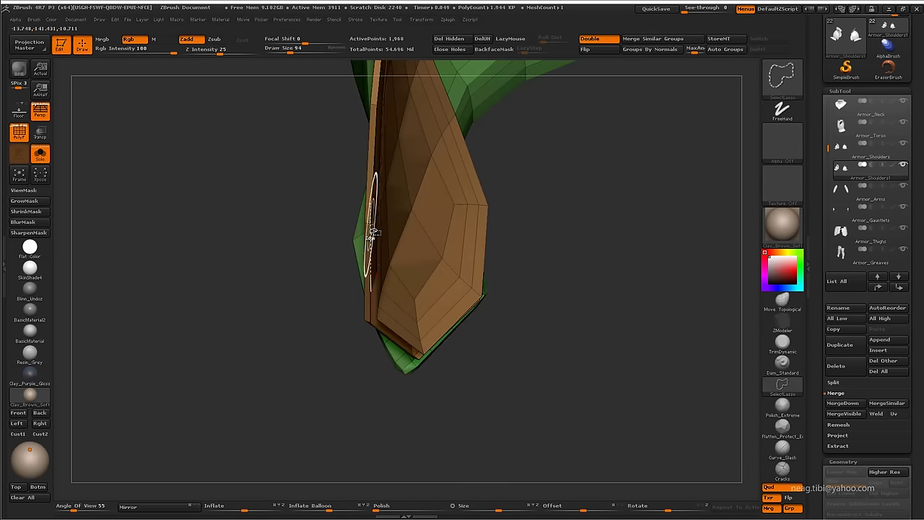
pyautogui.moveTo(312, 307)
pyautogui.mouseDown(button='right')
pyautogui.moveTo(390, 318)
pyautogui.moveTo(431, 382)
pyautogui.mouseUp(button='right')
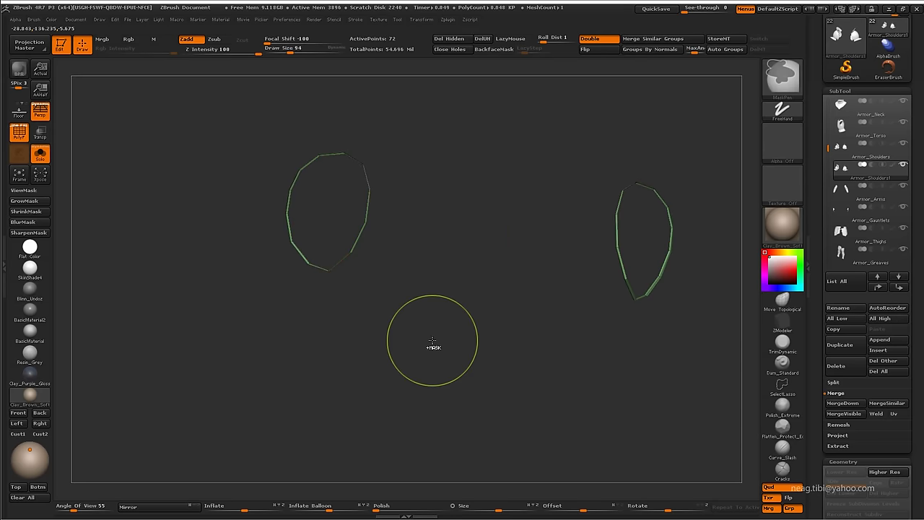
pyautogui.moveTo(432, 341)
pyautogui.mouseDown(button='right')
pyautogui.moveTo(499, 454)
pyautogui.moveTo(488, 302)
pyautogui.moveTo(403, 249)
pyautogui.moveTo(445, 421)
pyautogui.moveTo(512, 357)
pyautogui.moveTo(564, 137)
pyautogui.moveTo(423, 319)
pyautogui.moveTo(473, 283)
pyautogui.moveTo(409, 120)
pyautogui.moveTo(546, 209)
pyautogui.moveTo(527, 233)
pyautogui.moveTo(553, 247)
pyautogui.moveTo(429, 277)
pyautogui.moveTo(455, 267)
pyautogui.moveTo(476, 292)
pyautogui.moveTo(455, 268)
pyautogui.moveTo(443, 330)
pyautogui.moveTo(433, 303)
pyautogui.moveTo(538, 311)
pyautogui.moveTo(545, 228)
pyautogui.mouseUp(button='right')
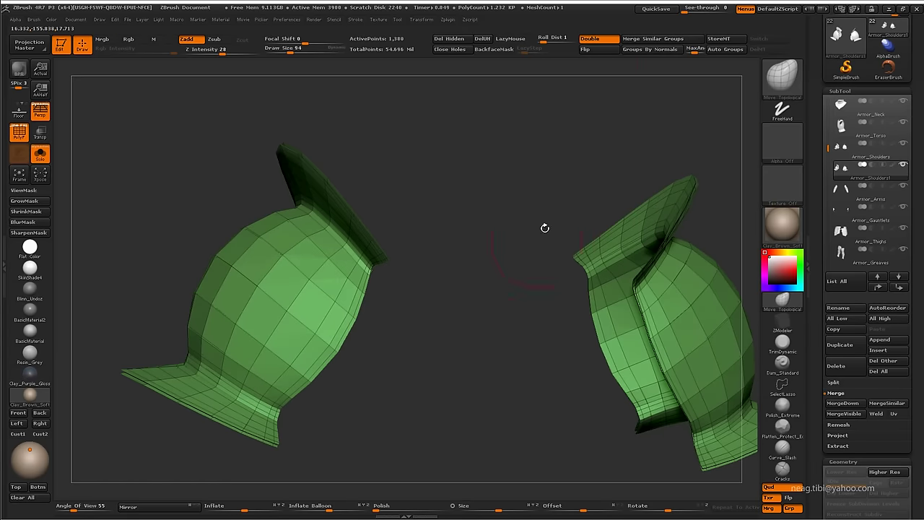
# Auto Group the shoulder mesh and delete the hidden yellow inner piece
pyautogui.click(723, 51)
pyautogui.moveTo(571, 144)
pyautogui.mouseDown(button='right')
pyautogui.moveTo(333, 330)
pyautogui.moveTo(371, 336)
pyautogui.moveTo(448, 270)
pyautogui.moveTo(398, 409)
pyautogui.mouseUp(button='right')
pyautogui.moveTo(541, 267)
pyautogui.keyDown('alt'); pyautogui.mouseDown(button='right')
pyautogui.moveTo(440, 261)
pyautogui.moveTo(547, 171)
pyautogui.mouseUp(button='right'); pyautogui.keyUp('alt')
pyautogui.keyDown('ctrl'); pyautogui.keyDown('shift'); pyautogui.click(440, 261); pyautogui.keyUp('shift'); pyautogui.keyUp('ctrl')
pyautogui.keyDown('ctrl'); pyautogui.keyDown('shift'); pyautogui.click(532, 171); pyautogui.keyUp('shift'); pyautogui.keyUp('ctrl')
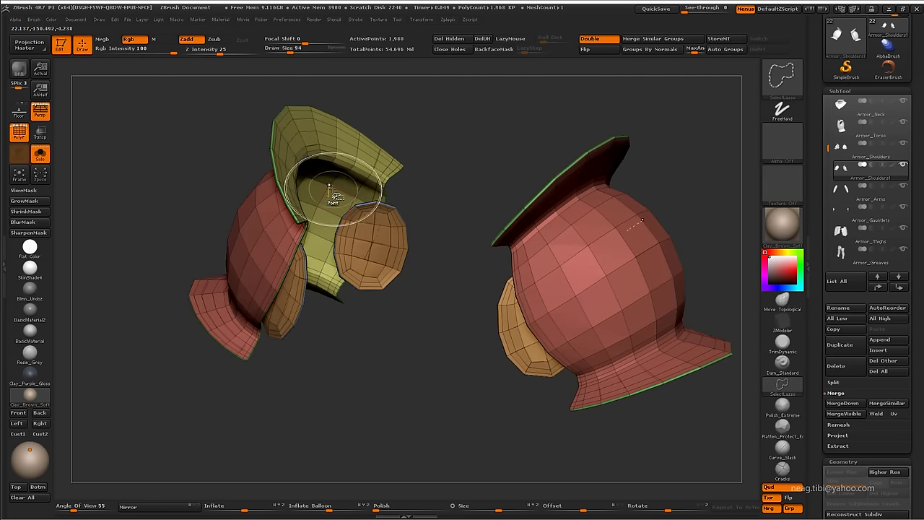
pyautogui.keyDown('ctrl'); pyautogui.keyDown('shift'); pyautogui.click(340, 196); pyautogui.keyUp('shift'); pyautogui.keyUp('ctrl')
pyautogui.keyDown('ctrl'); pyautogui.keyDown('shift'); pyautogui.moveTo(450, 231); pyautogui.dragTo(489, 178); pyautogui.keyUp('shift'); pyautogui.keyUp('ctrl')
pyautogui.moveTo(490, 178)
pyautogui.mouseDown(button='right')
pyautogui.moveTo(452, 178)
pyautogui.moveTo(490, 301)
pyautogui.mouseUp(button='right')
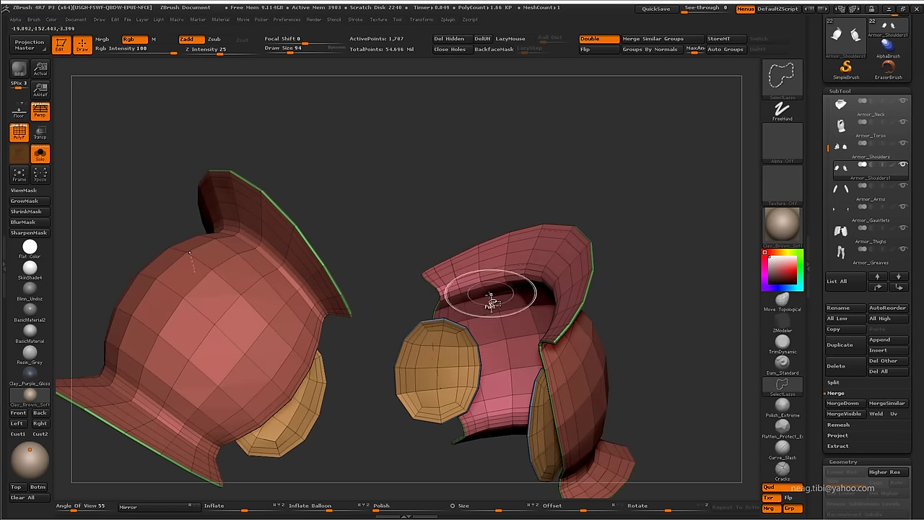
pyautogui.click(450, 41)
# Isolate the ring trims to inspect them, then hide them so only the shells remain
pyautogui.moveTo(460, 173)
pyautogui.mouseDown(button='right')
pyautogui.moveTo(438, 146)
pyautogui.moveTo(450, 153)
pyautogui.moveTo(397, 332)
pyautogui.moveTo(400, 280)
pyautogui.mouseUp(button='right')
pyautogui.moveTo(347, 308)
pyautogui.mouseDown(button='right')
pyautogui.moveTo(359, 338)
pyautogui.moveTo(390, 339)
pyautogui.moveTo(390, 412)
pyautogui.moveTo(404, 376)
pyautogui.mouseUp(button='right')
pyautogui.keyDown('ctrl'); pyautogui.keyDown('shift'); pyautogui.click(443, 330); pyautogui.keyUp('shift'); pyautogui.keyUp('ctrl')
pyautogui.moveTo(444, 330); pyautogui.dragTo(300, 194, button='right')
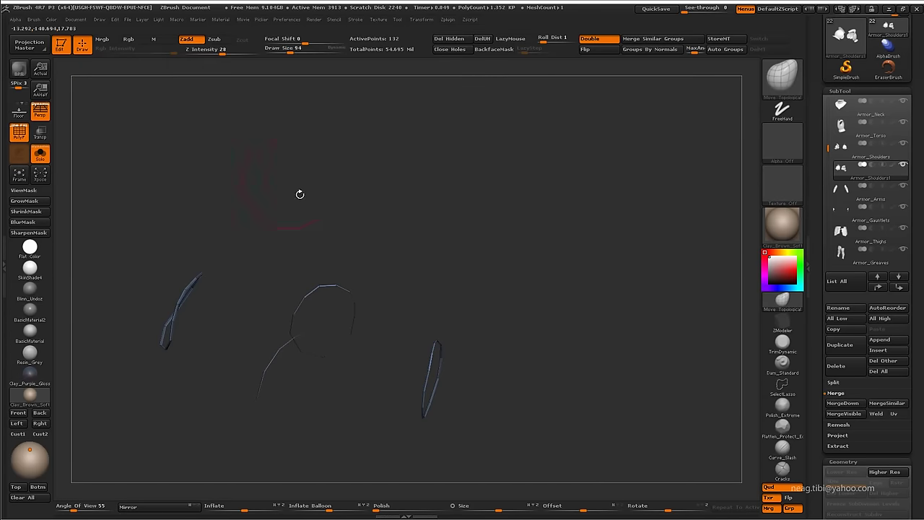
pyautogui.keyDown('ctrl'); pyautogui.keyDown('shift'); pyautogui.click(326, 236); pyautogui.keyUp('shift'); pyautogui.keyUp('ctrl')
pyautogui.moveTo(584, 233); pyautogui.dragTo(433, 325, button='right')
pyautogui.keyDown('ctrl'); pyautogui.keyDown('shift'); pyautogui.click(353, 334); pyautogui.keyUp('shift'); pyautogui.keyUp('ctrl')
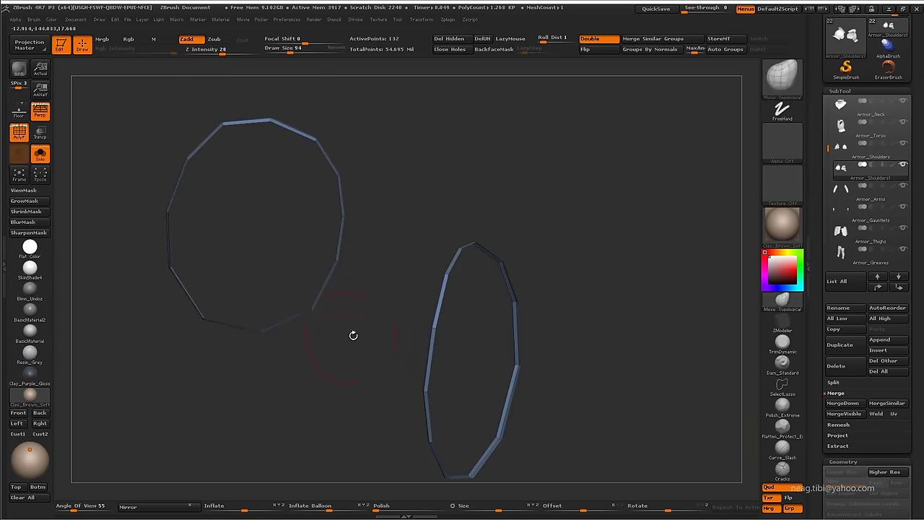
pyautogui.moveTo(353, 334); pyautogui.dragTo(315, 359, button='right')
pyautogui.keyDown('ctrl'); pyautogui.keyDown('shift'); pyautogui.click(328, 427); pyautogui.keyUp('shift'); pyautogui.keyUp('ctrl')
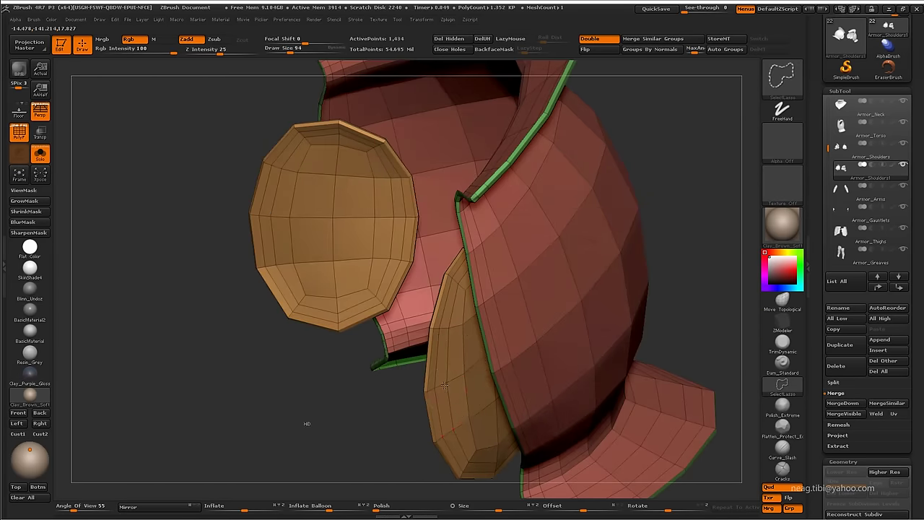
pyautogui.keyDown('ctrl'); pyautogui.keyDown('shift'); pyautogui.click(443, 385); pyautogui.keyUp('shift'); pyautogui.keyUp('ctrl')
pyautogui.keyDown('ctrl'); pyautogui.keyDown('shift'); pyautogui.click(380, 421); pyautogui.keyUp('shift'); pyautogui.keyUp('ctrl')
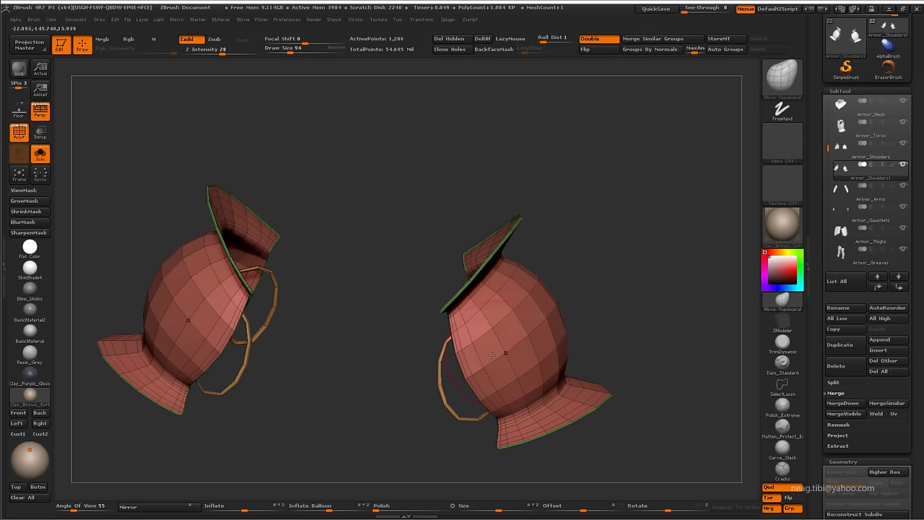
pyautogui.keyDown('ctrl'); pyautogui.moveTo(491, 354); pyautogui.dragTo(328, 434, button='right'); pyautogui.keyUp('ctrl')
pyautogui.moveTo(402, 254)
pyautogui.keyDown('ctrl'); pyautogui.mouseDown(button='right')
pyautogui.moveTo(434, 325)
pyautogui.moveTo(469, 220)
pyautogui.mouseUp(button='right'); pyautogui.keyUp('ctrl')
pyautogui.keyDown('ctrl'); pyautogui.keyDown('shift'); pyautogui.moveTo(462, 213); pyautogui.dragTo(474, 412); pyautogui.keyUp('shift'); pyautogui.keyUp('ctrl')
# Split the hidden ring trims into a new Armor_Shoulders2 subtool and show the full armor
pyautogui.press('f')
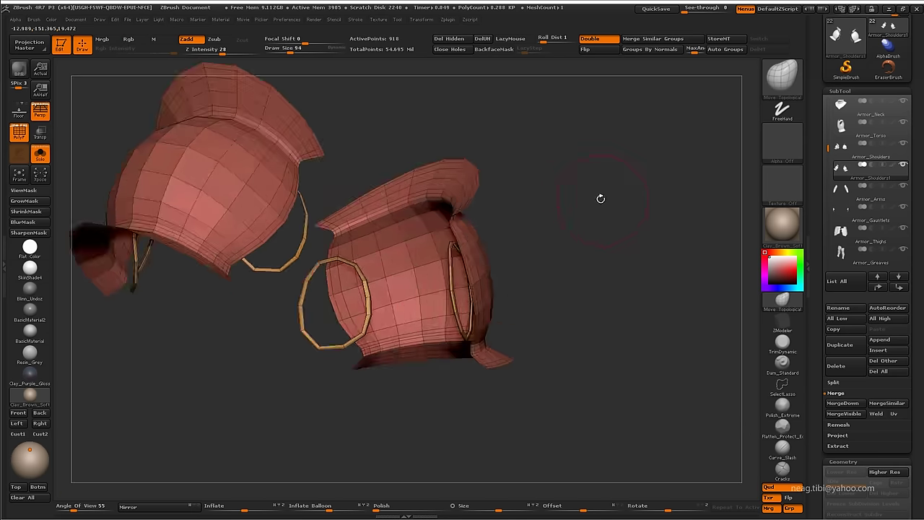
pyautogui.moveTo(598, 198); pyautogui.dragTo(442, 70, button='right')
pyautogui.moveTo(601, 177); pyautogui.dragTo(635, 205, button='right')
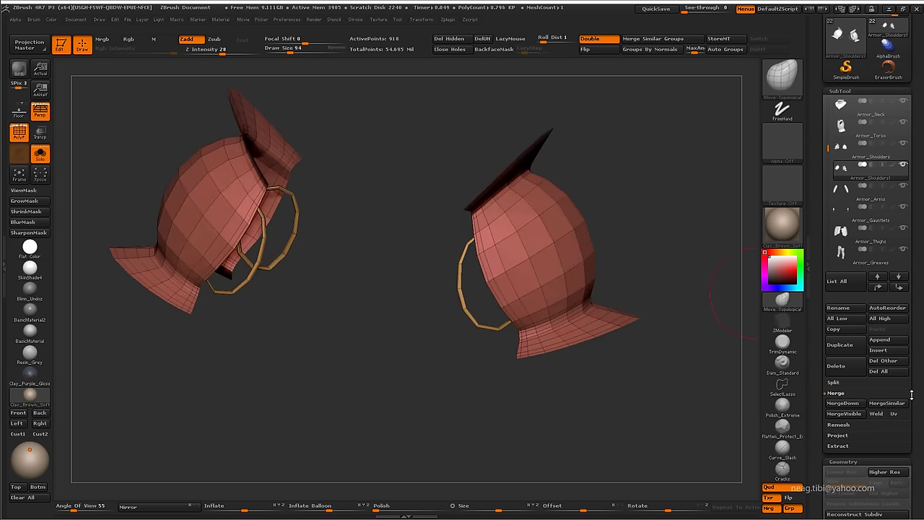
pyautogui.click(838, 382)
pyautogui.click(841, 392)
pyautogui.click(741, 416)
pyautogui.hotkey('shift', 's')
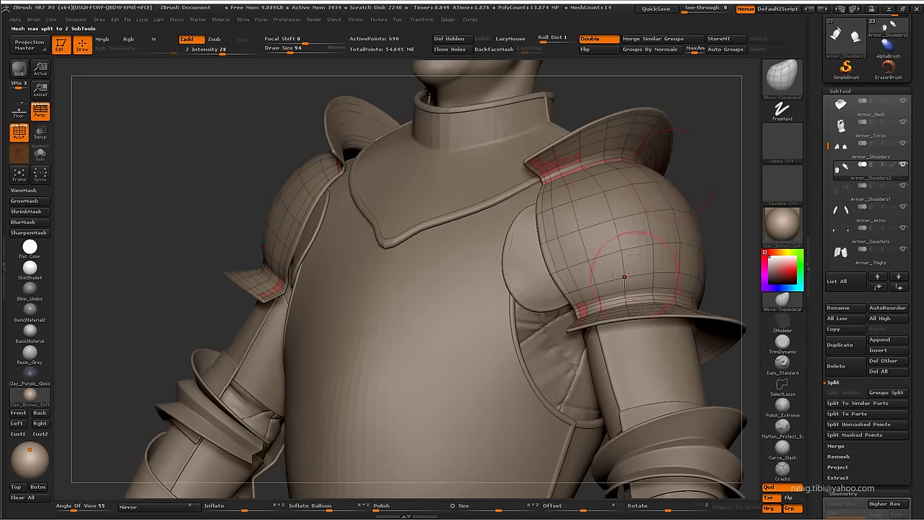
pyautogui.keyDown('alt'); pyautogui.click(692, 189); pyautogui.keyUp('alt')
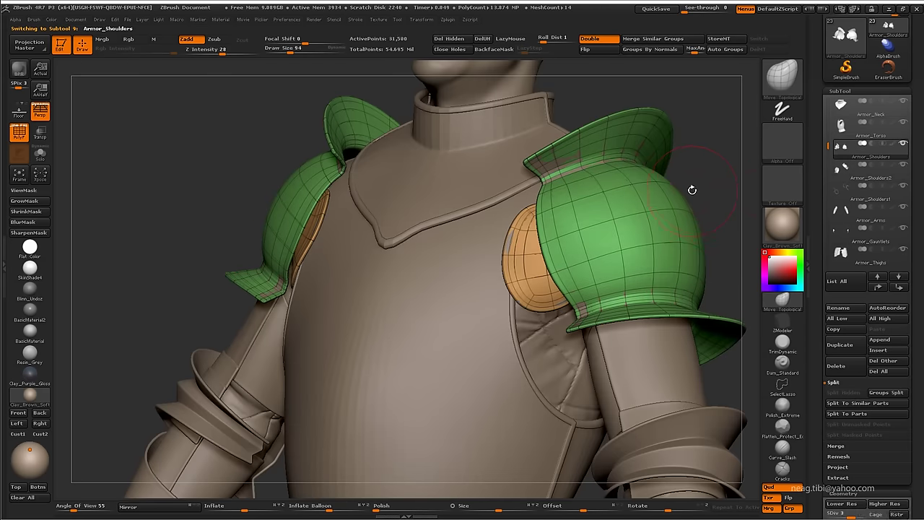
pyautogui.click(834, 169)
pyautogui.hotkey('shift', 's')
pyautogui.moveTo(681, 173)
pyautogui.mouseDown()
pyautogui.moveTo(609, 198)
pyautogui.moveTo(613, 173)
pyautogui.mouseUp()
pyautogui.hotkey('shift', 's')
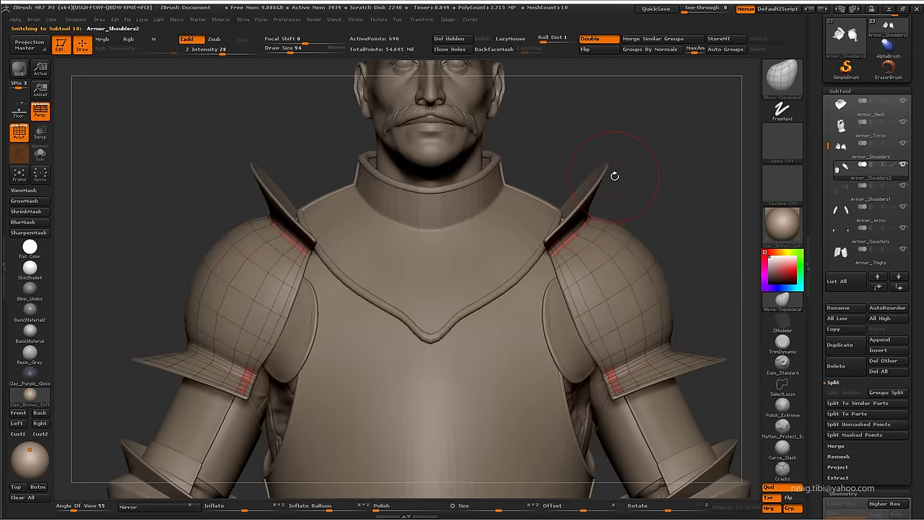
pyautogui.hotkey('shift', 's')
pyautogui.keyDown('alt'); pyautogui.moveTo(653, 434); pyautogui.dragTo(520, 352); pyautogui.keyUp('alt')
pyautogui.hotkey('shift', 's')
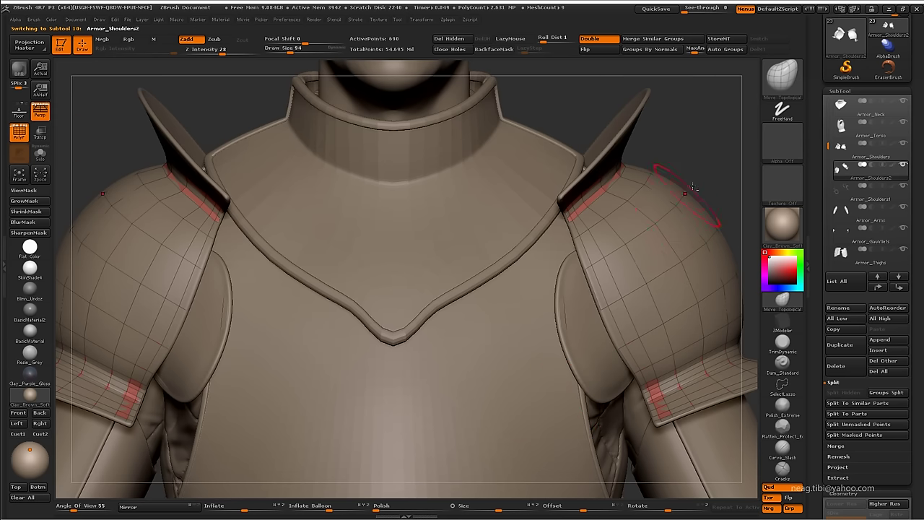
pyautogui.hotkey('shift', 's')
pyautogui.moveTo(621, 162); pyautogui.dragTo(492, 209)
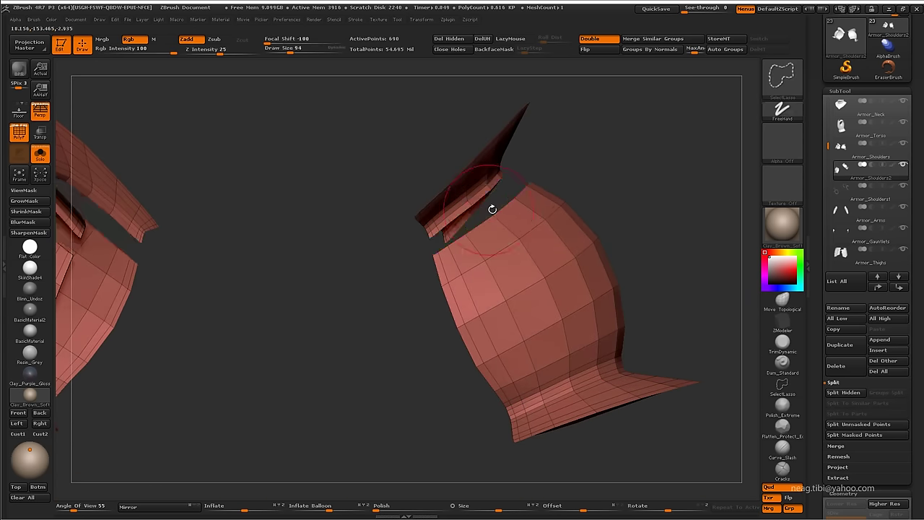
pyautogui.hotkey('shift', 's')
pyautogui.hotkey('shift', 's')
pyautogui.moveTo(636, 176)
pyautogui.mouseDown()
pyautogui.moveTo(402, 467)
pyautogui.moveTo(495, 396)
pyautogui.mouseUp()
pyautogui.hotkey('shift', 's')
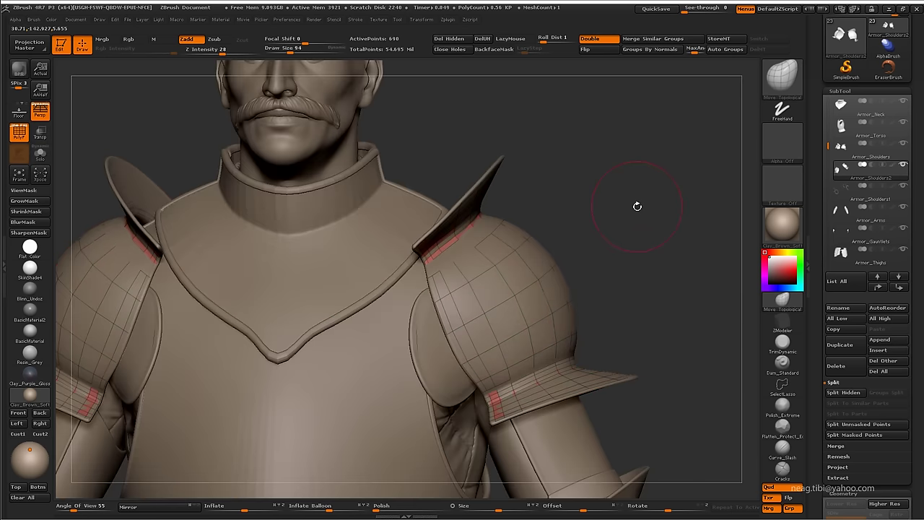
pyautogui.hotkey('shift', 's')
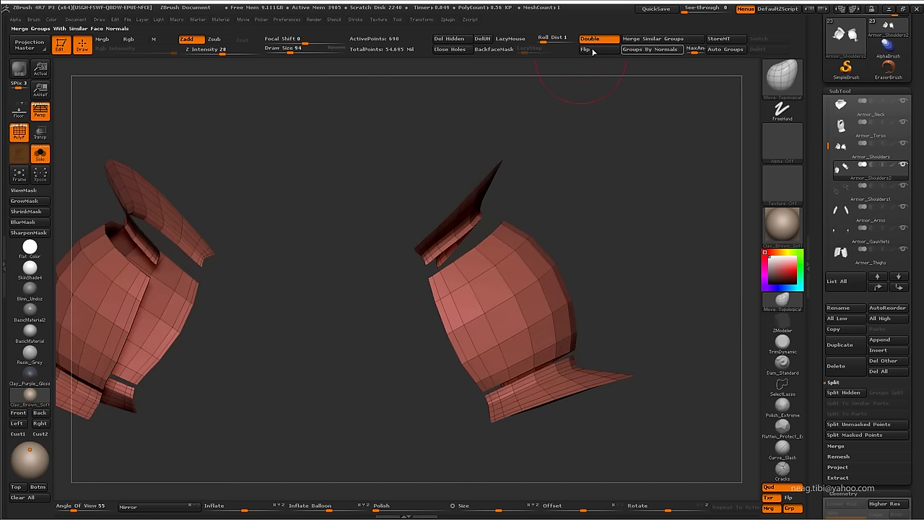
pyautogui.click(630, 51)
pyautogui.keyDown('ctrl'); pyautogui.keyDown('shift'); pyautogui.click(512, 306); pyautogui.keyUp('shift'); pyautogui.keyUp('ctrl')
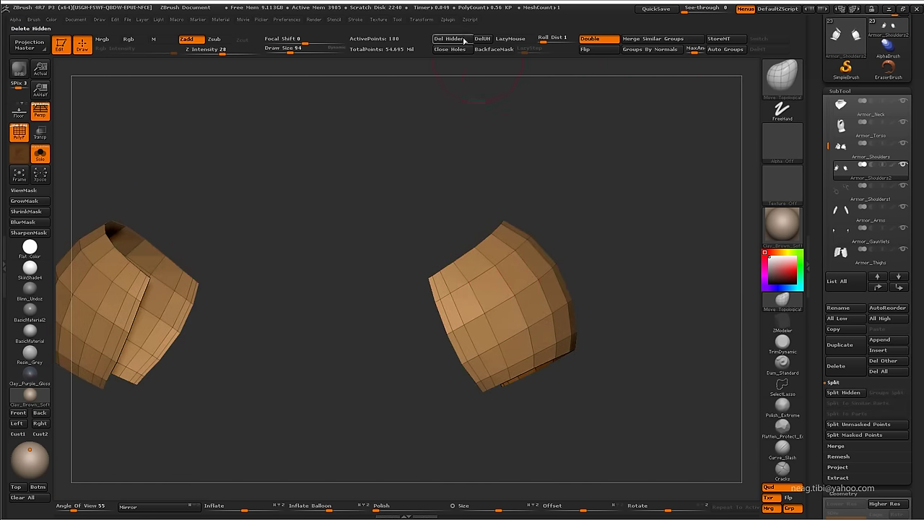
pyautogui.moveTo(577, 187); pyautogui.dragTo(607, 145)
pyautogui.hotkey('shift', 's')
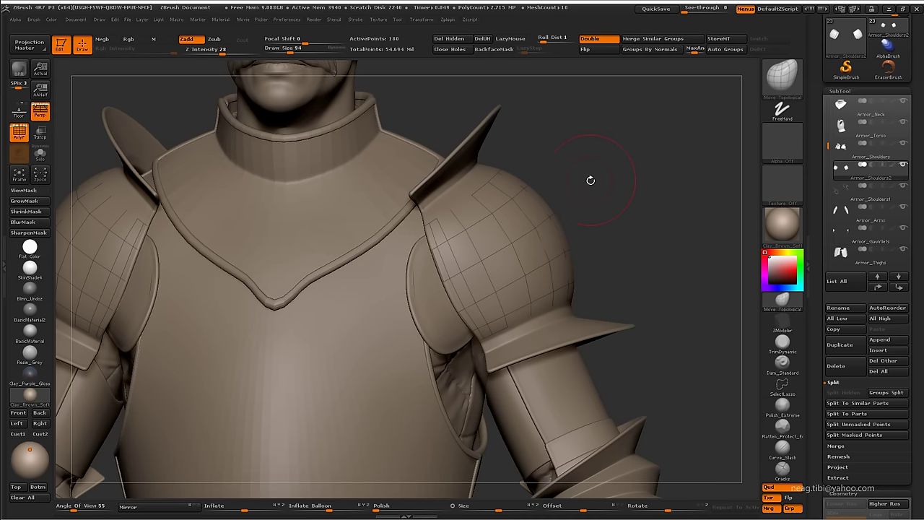
pyautogui.moveTo(591, 180); pyautogui.dragTo(249, 296)
pyautogui.moveTo(359, 283); pyautogui.dragTo(292, 199)
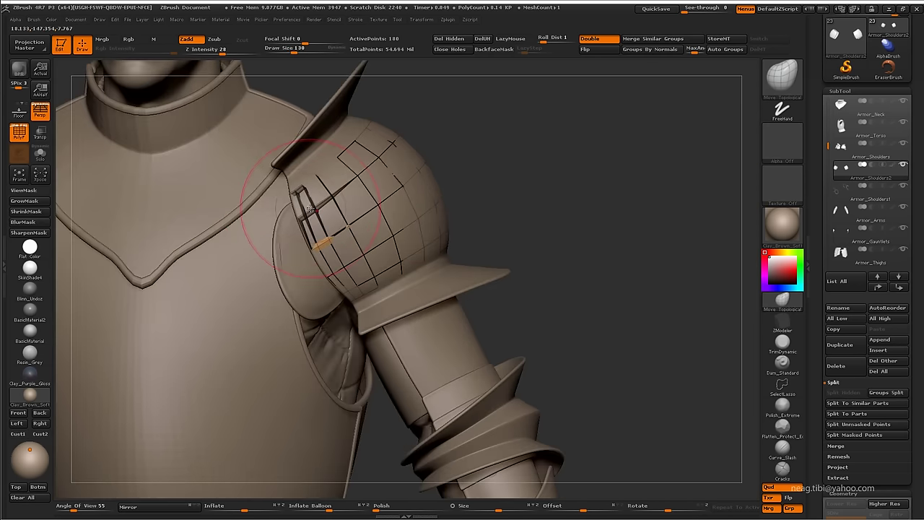
pyautogui.moveTo(333, 196)
pyautogui.mouseDown()
pyautogui.moveTo(372, 211)
pyautogui.moveTo(361, 194)
pyautogui.mouseUp()
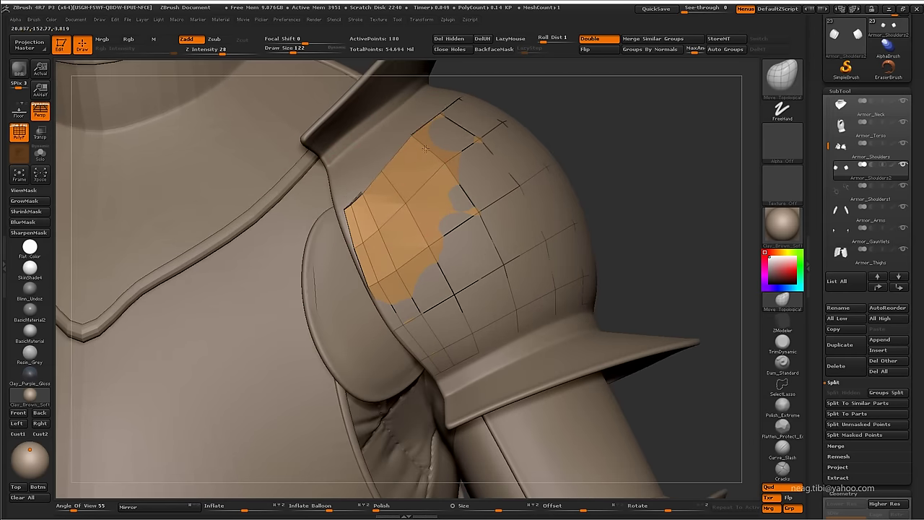
pyautogui.moveTo(450, 119)
pyautogui.mouseDown()
pyautogui.moveTo(528, 132)
pyautogui.moveTo(330, 251)
pyautogui.moveTo(253, 232)
pyautogui.moveTo(288, 206)
pyautogui.mouseUp()
pyautogui.hotkey('ctrl', 'shift', 's')
# Set the ZModeler polygon action to Inset with a Polygroup Island target on the shoulder shell
pyautogui.moveTo(262, 268); pyautogui.dragTo(266, 153)
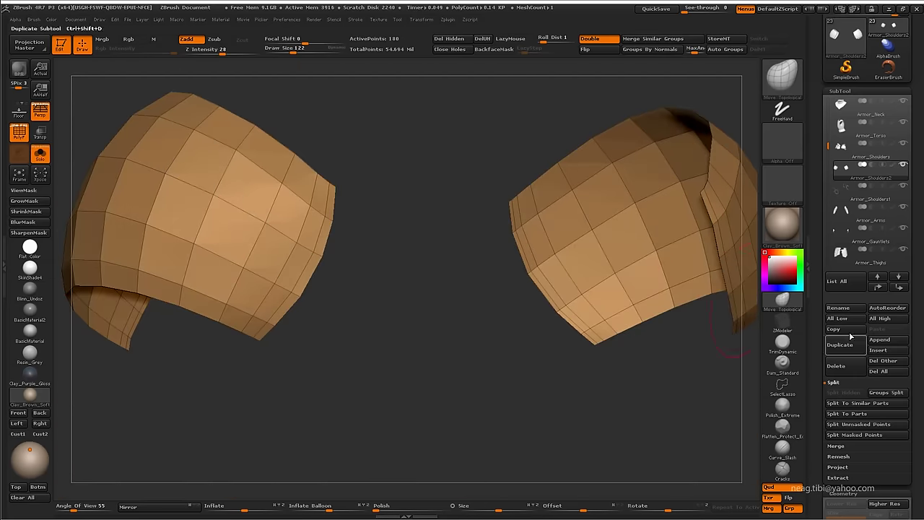
pyautogui.press('space')
pyautogui.click(264, 192)
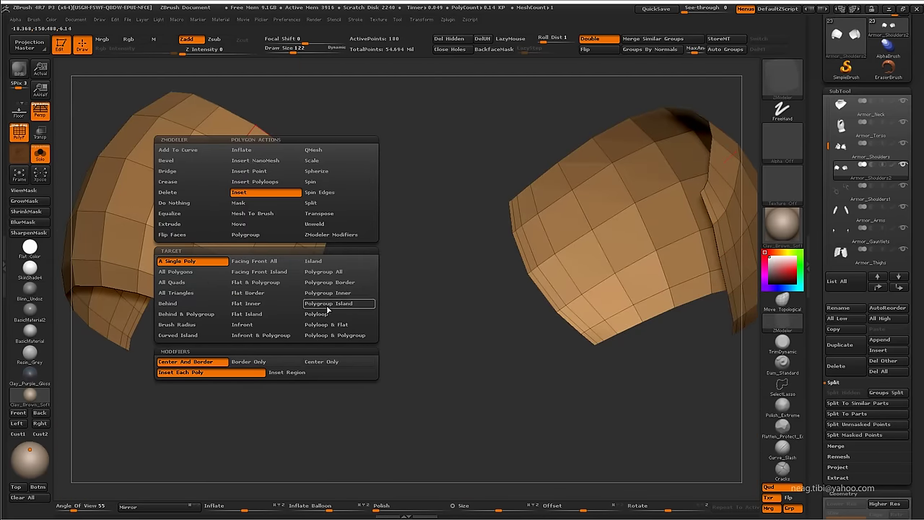
pyautogui.click(328, 304)
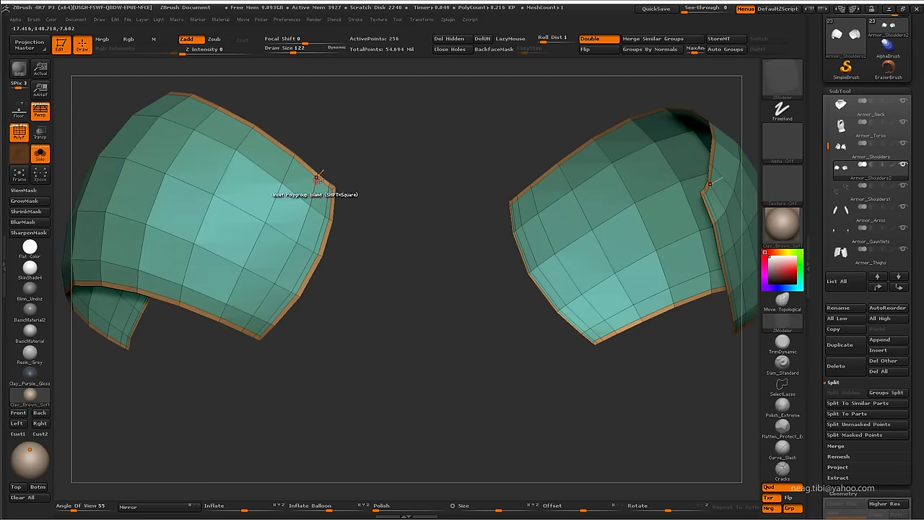
pyautogui.moveTo(318, 177); pyautogui.dragTo(398, 188)
pyautogui.moveTo(365, 217); pyautogui.dragTo(354, 231)
# Switch to the Extrude edge action, inspect the shell rim, then turn Solo off to show the full bust
pyautogui.press('space')
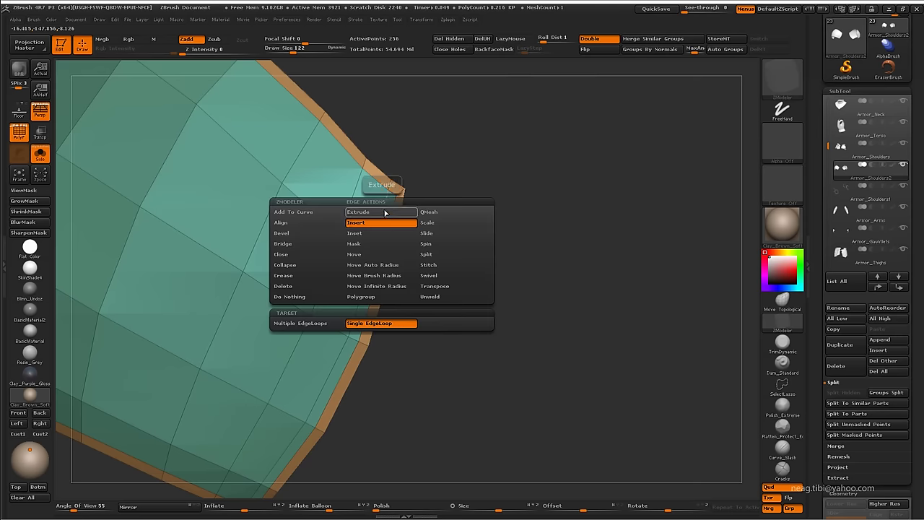
pyautogui.click(385, 212)
pyautogui.press('f')
pyautogui.moveTo(377, 91)
pyautogui.mouseDown()
pyautogui.moveTo(390, 154)
pyautogui.moveTo(364, 148)
pyautogui.moveTo(392, 269)
pyautogui.mouseUp()
pyautogui.moveTo(427, 226)
pyautogui.mouseDown()
pyautogui.moveTo(406, 227)
pyautogui.moveTo(482, 342)
pyautogui.moveTo(414, 295)
pyautogui.moveTo(419, 318)
pyautogui.moveTo(392, 336)
pyautogui.moveTo(371, 318)
pyautogui.moveTo(433, 281)
pyautogui.moveTo(491, 195)
pyautogui.mouseUp()
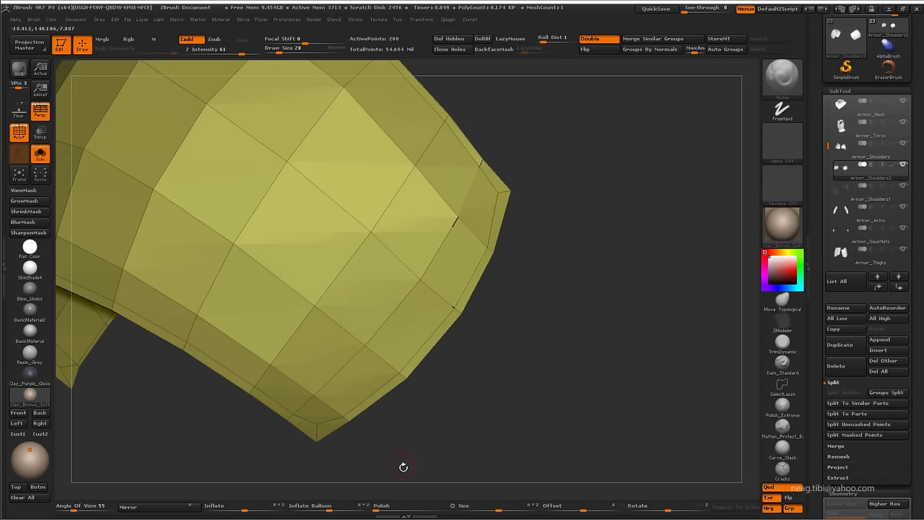
pyautogui.moveTo(375, 477)
pyautogui.mouseDown()
pyautogui.moveTo(361, 279)
pyautogui.moveTo(367, 424)
pyautogui.moveTo(438, 250)
pyautogui.moveTo(506, 230)
pyautogui.moveTo(470, 306)
pyautogui.moveTo(465, 357)
pyautogui.moveTo(451, 355)
pyautogui.mouseUp()
pyautogui.click(40, 154)
pyautogui.moveTo(169, 304); pyautogui.dragTo(121, 239)
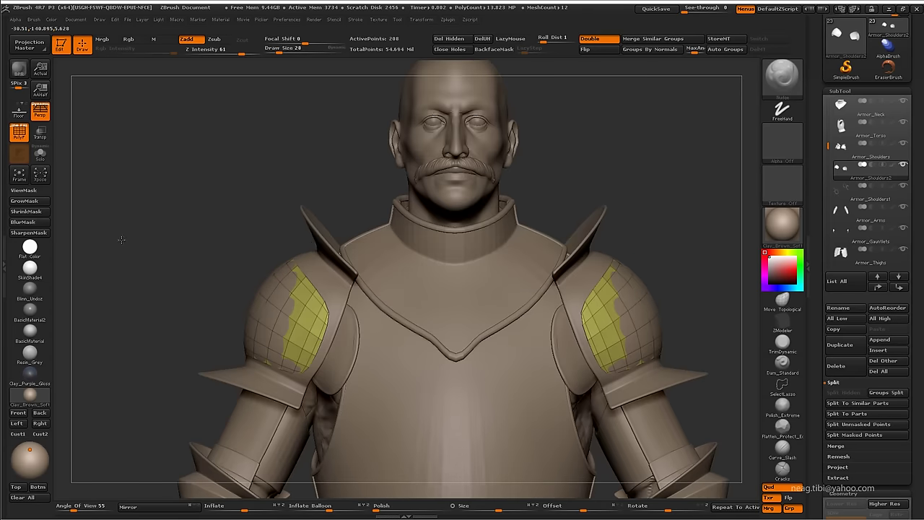
# Cycle through the Armor_Shoulders subtools, hide the yellow shell panels, and select Armor_Shoulders2
pyautogui.click(902, 188)
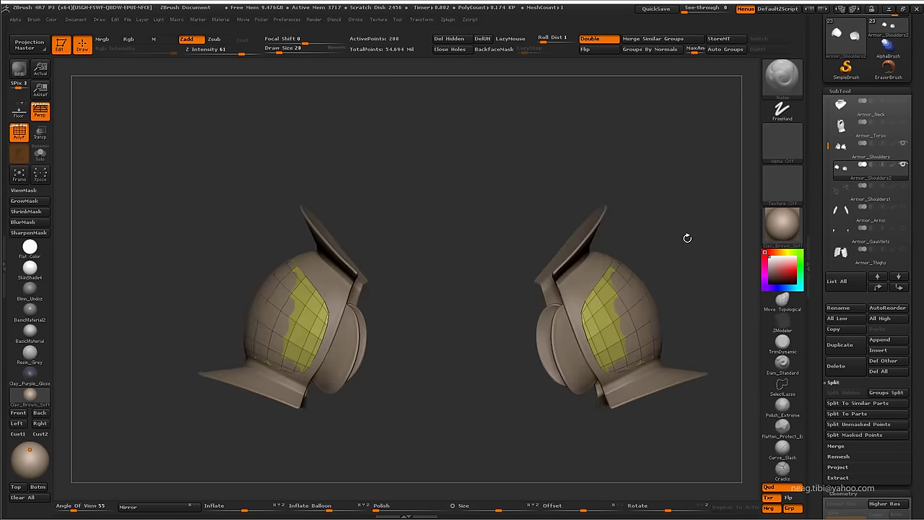
pyautogui.click(848, 185)
pyautogui.keyDown('alt'); pyautogui.click(561, 278); pyautogui.keyUp('alt')
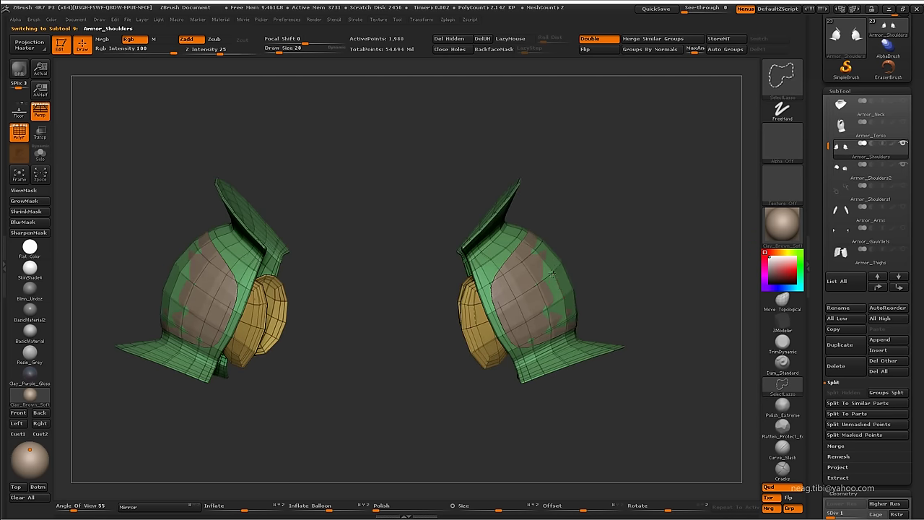
pyautogui.keyDown('ctrl'); pyautogui.keyDown('shift'); pyautogui.click(551, 273); pyautogui.keyUp('shift'); pyautogui.keyUp('ctrl')
pyautogui.press('Down')
pyautogui.moveTo(652, 225); pyautogui.dragTo(735, 358)
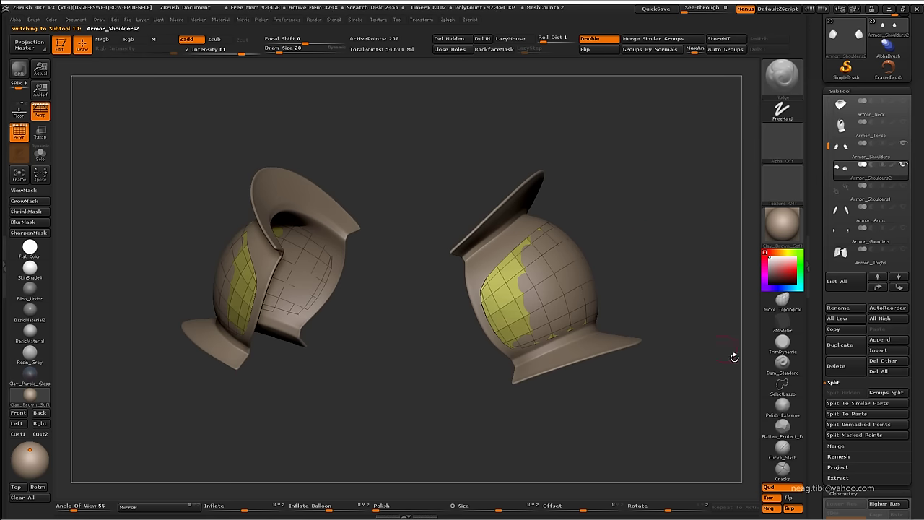
# Open the SubTool Project settings, collapse the Split options, and turn the view toward the shell side
pyautogui.click(837, 383)
pyautogui.click(838, 413)
pyautogui.moveTo(671, 392); pyautogui.dragTo(603, 387)
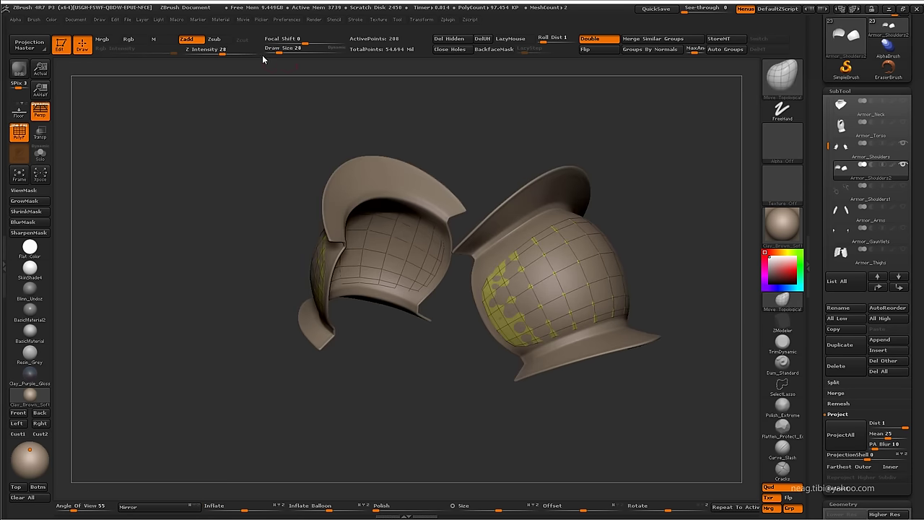
pyautogui.moveTo(588, 242)
pyautogui.mouseDown()
pyautogui.moveTo(573, 178)
pyautogui.moveTo(480, 279)
pyautogui.moveTo(387, 349)
pyautogui.moveTo(456, 326)
pyautogui.mouseUp()
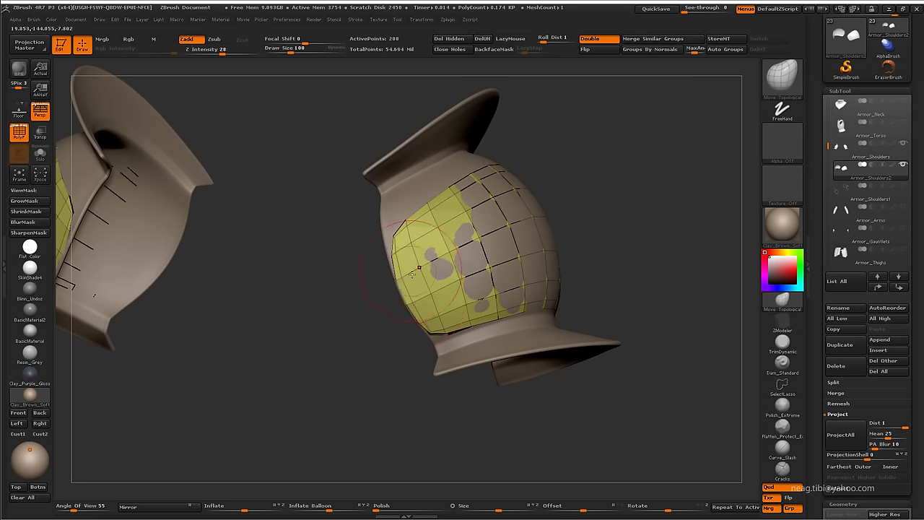
pyautogui.scroll(3, 412, 275)
pyautogui.scroll(3, 394, 250)
pyautogui.scroll(3, 368, 225)
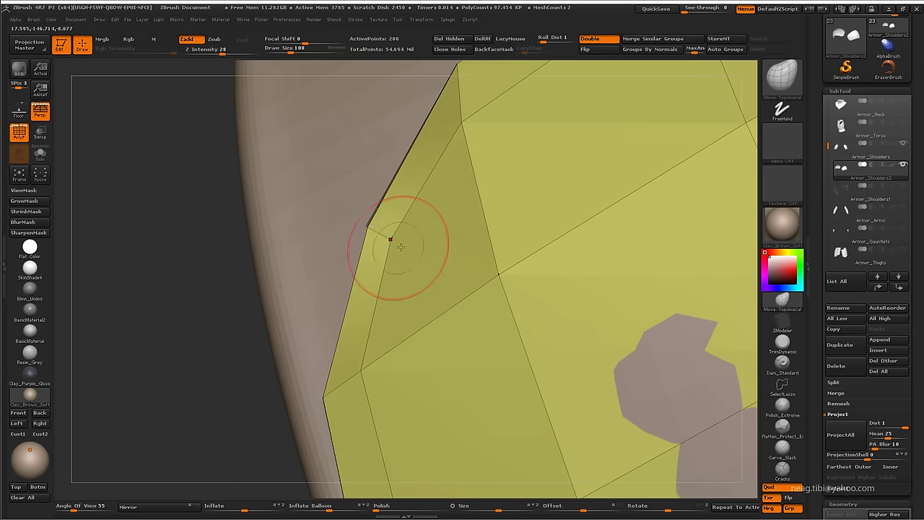
# Pull the shell's corner point out to the pad edge and orbit to check the fit
pyautogui.moveTo(367, 231); pyautogui.dragTo(404, 238)
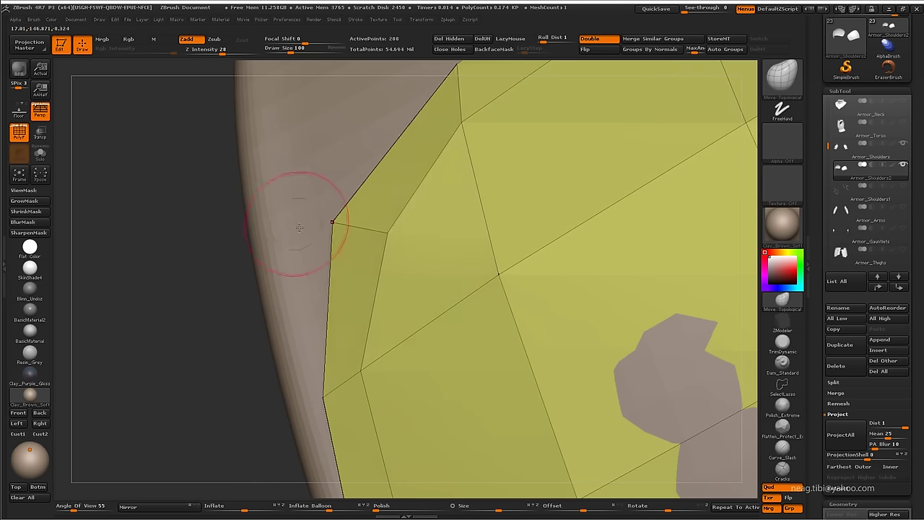
pyautogui.scroll(-3, 299, 228)
pyautogui.scroll(-3, 368, 233)
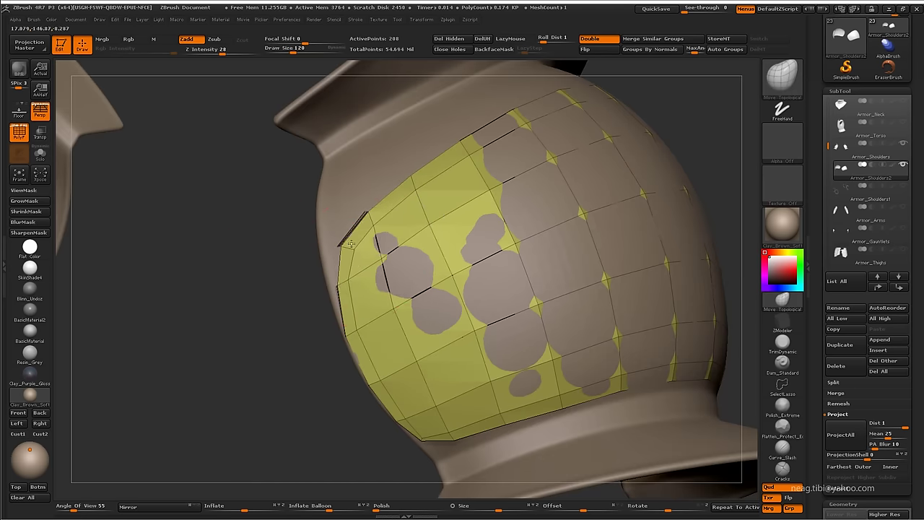
pyautogui.moveTo(349, 244)
pyautogui.mouseDown()
pyautogui.moveTo(241, 335)
pyautogui.moveTo(259, 301)
pyautogui.mouseUp()
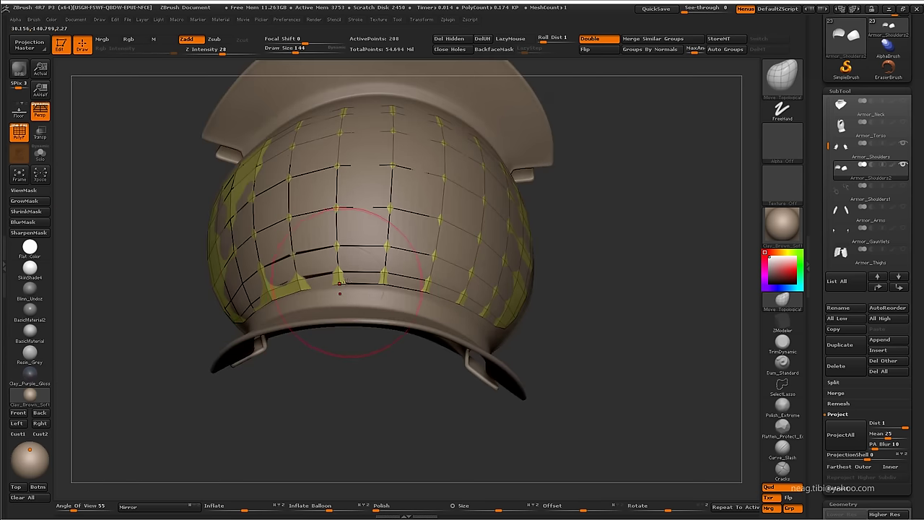
pyautogui.moveTo(344, 281)
pyautogui.mouseDown()
pyautogui.moveTo(389, 279)
pyautogui.moveTo(421, 307)
pyautogui.moveTo(452, 276)
pyautogui.mouseUp()
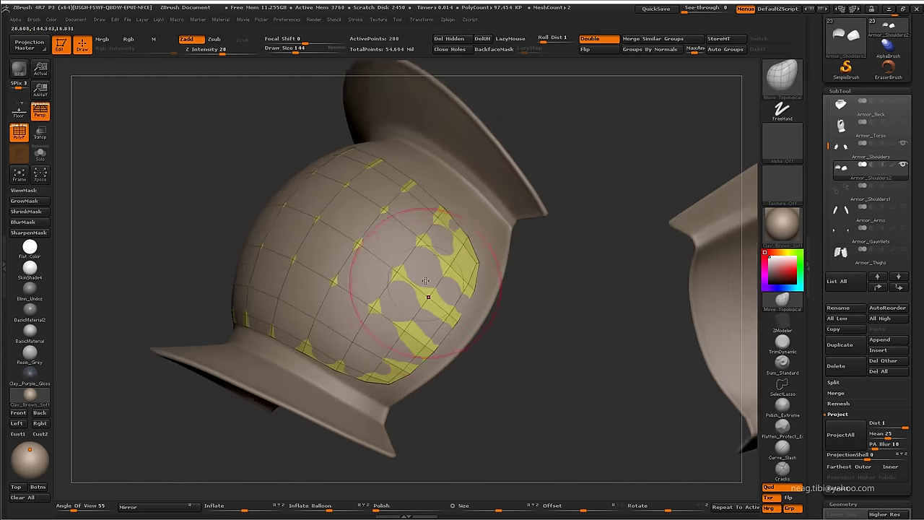
pyautogui.moveTo(441, 220); pyautogui.dragTo(468, 296)
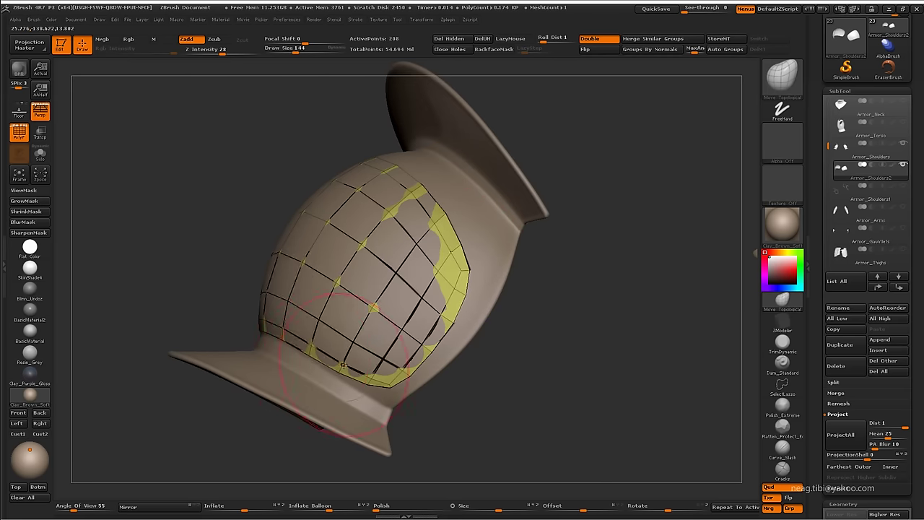
pyautogui.moveTo(343, 366)
pyautogui.mouseDown()
pyautogui.moveTo(311, 332)
pyautogui.moveTo(325, 336)
pyautogui.mouseUp()
pyautogui.moveTo(235, 371)
pyautogui.mouseDown()
pyautogui.moveTo(293, 325)
pyautogui.moveTo(470, 253)
pyautogui.moveTo(366, 332)
pyautogui.moveTo(330, 207)
pyautogui.mouseUp()
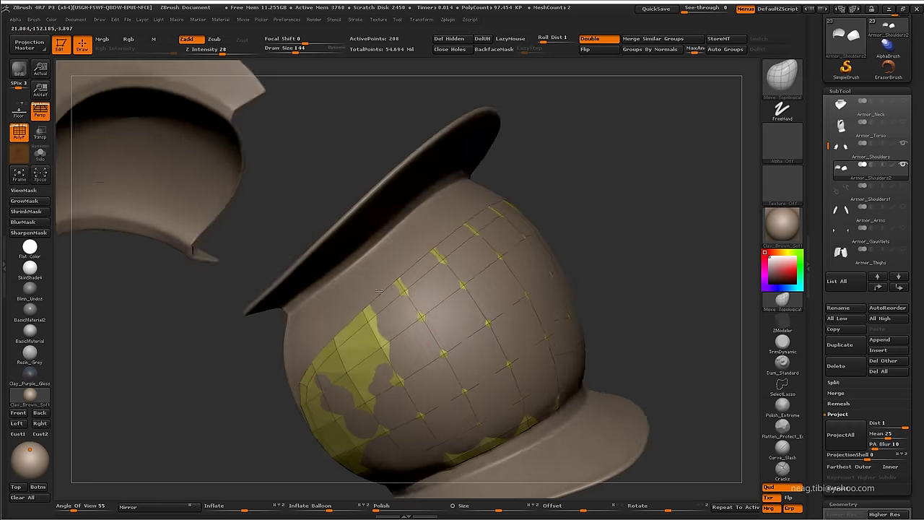
# Inspect the Armor_Shoulders pad at a lower subdivision, then return it to its highest level
pyautogui.keyDown('alt'); pyautogui.click(390, 253); pyautogui.keyUp('alt')
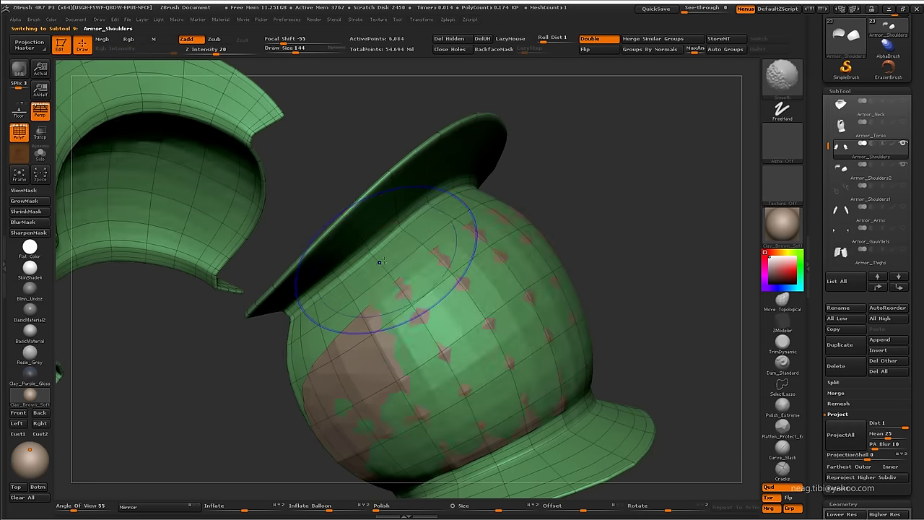
pyautogui.hotkey('shift', 'd')
pyautogui.moveTo(362, 274)
pyautogui.mouseDown()
pyautogui.moveTo(407, 221)
pyautogui.moveTo(348, 271)
pyautogui.mouseUp()
pyautogui.hotkey('shift', 'f')
pyautogui.press('d')
pyautogui.press('d')
pyautogui.press('f')
# Reselect the Armor_Shoulders2 shell with the wireframe shown and zoom in on one shoulder
pyautogui.keyDown('alt'); pyautogui.click(374, 334); pyautogui.keyUp('alt')
pyautogui.hotkey('shift', 'f')
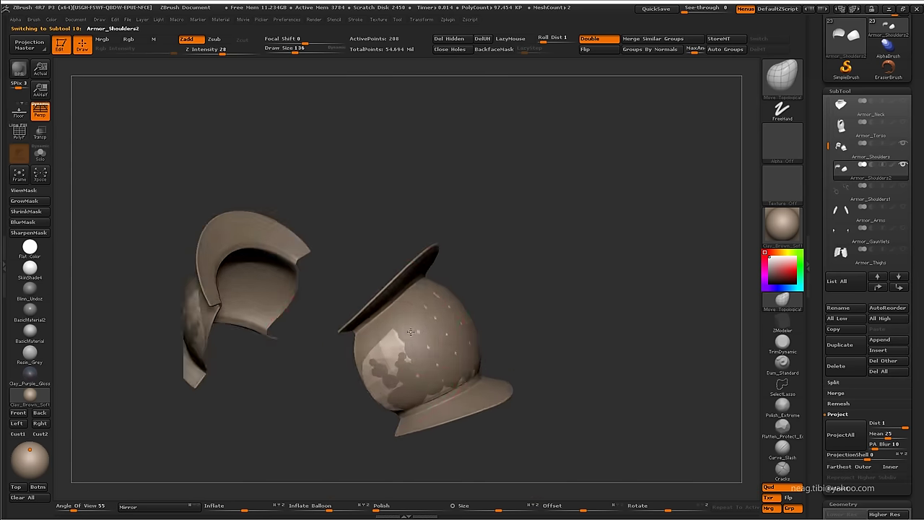
pyautogui.moveTo(374, 334)
pyautogui.mouseDown()
pyautogui.moveTo(486, 284)
pyautogui.moveTo(306, 334)
pyautogui.mouseUp()
pyautogui.keyDown('ctrl'); pyautogui.keyDown('shift'); pyautogui.click(470, 278); pyautogui.keyUp('shift'); pyautogui.keyUp('ctrl')
pyautogui.moveTo(548, 433)
pyautogui.mouseDown()
pyautogui.moveTo(361, 423)
pyautogui.moveTo(428, 396)
pyautogui.mouseUp()
# Isolate the Armor_Shoulders2 shell and orbit around it to examine its edge loops
pyautogui.keyDown('shift'); pyautogui.click(428, 397); pyautogui.keyUp('shift')
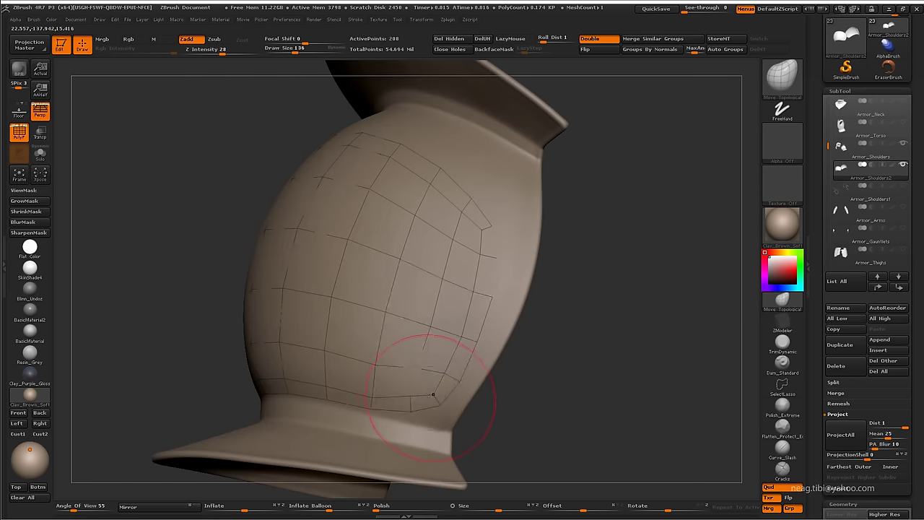
pyautogui.hotkey('ctrl', 'shift', 's')
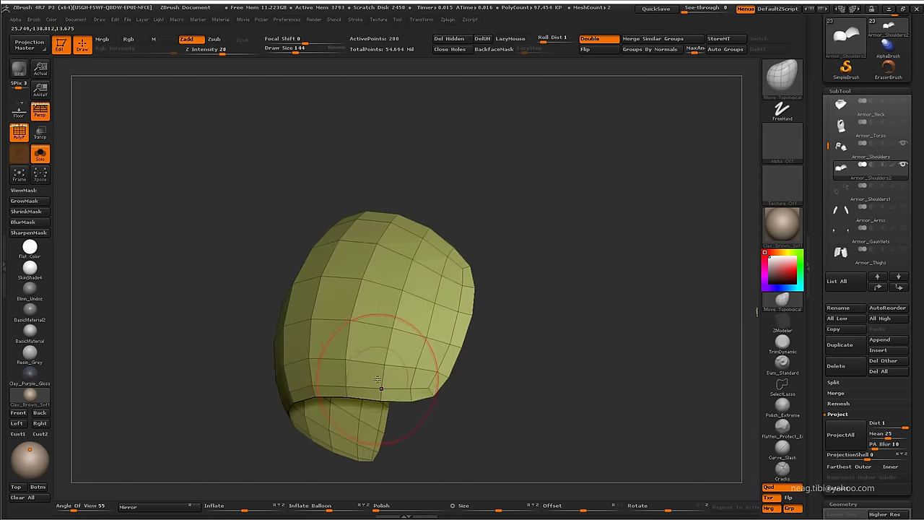
pyautogui.moveTo(380, 386)
pyautogui.mouseDown()
pyautogui.moveTo(434, 333)
pyautogui.moveTo(430, 321)
pyautogui.mouseUp()
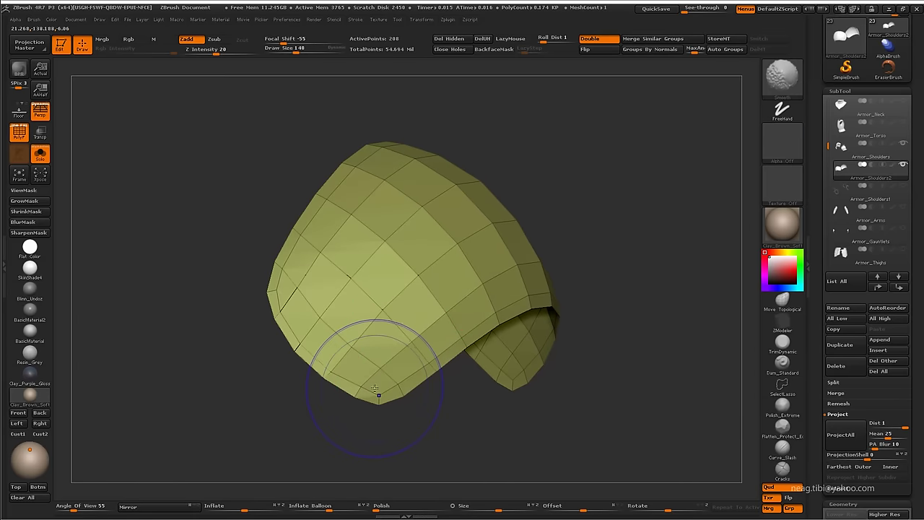
pyautogui.moveTo(309, 243); pyautogui.dragTo(351, 206)
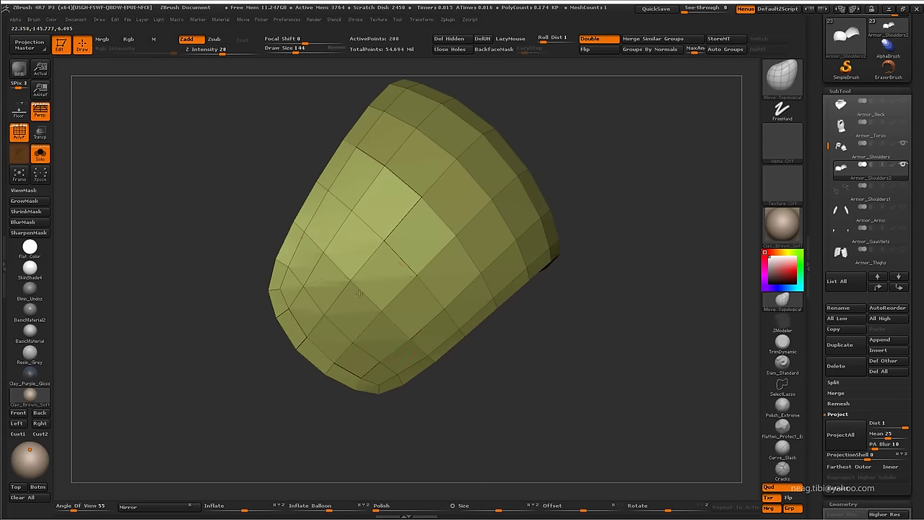
pyautogui.keyDown('shift'); pyautogui.moveTo(299, 235); pyautogui.dragTo(325, 209); pyautogui.keyUp('shift')
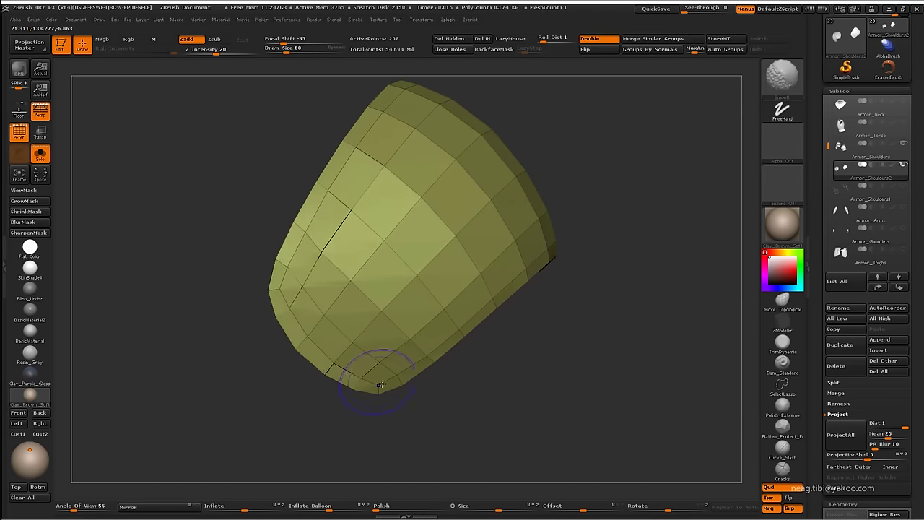
pyautogui.moveTo(299, 318); pyautogui.dragTo(335, 323)
pyautogui.moveTo(456, 328); pyautogui.dragTo(537, 403)
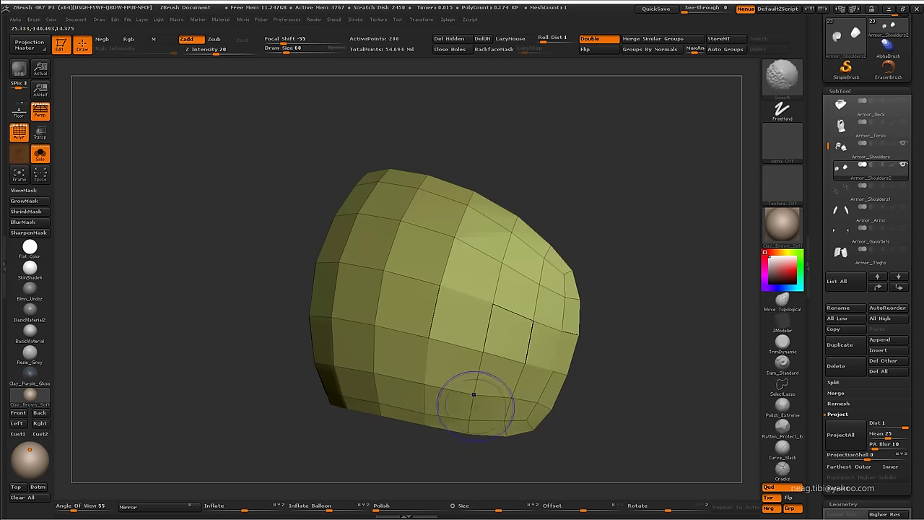
pyautogui.moveTo(474, 394)
pyautogui.mouseDown()
pyautogui.moveTo(587, 386)
pyautogui.moveTo(555, 414)
pyautogui.mouseUp()
pyautogui.moveTo(479, 377)
pyautogui.mouseDown()
pyautogui.moveTo(442, 346)
pyautogui.moveTo(469, 344)
pyautogui.mouseUp()
# Inspect the lower side and edge loops of the shoulder piece, then select the Armor_Shoulders1 subtool
pyautogui.moveTo(479, 310); pyautogui.dragTo(416, 315)
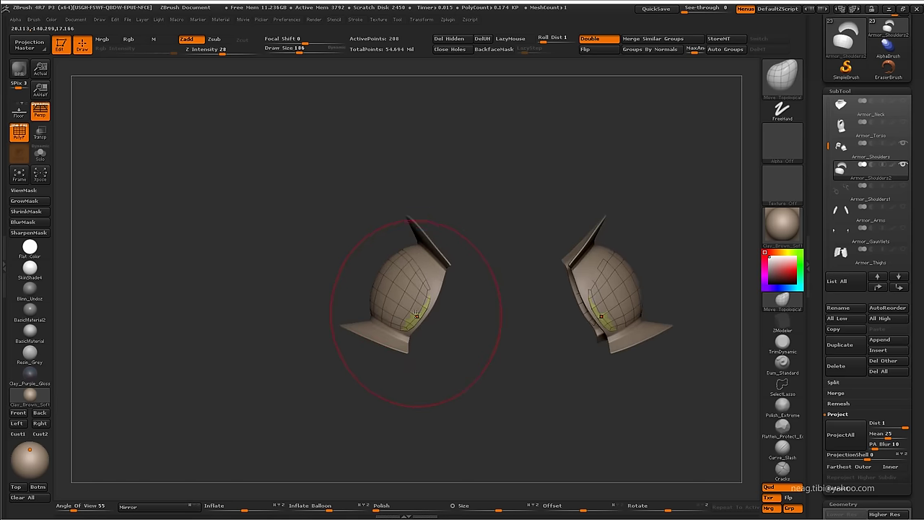
pyautogui.moveTo(401, 362)
pyautogui.mouseDown()
pyautogui.moveTo(416, 329)
pyautogui.moveTo(499, 264)
pyautogui.moveTo(458, 320)
pyautogui.mouseUp()
pyautogui.moveTo(417, 380); pyautogui.dragTo(488, 269)
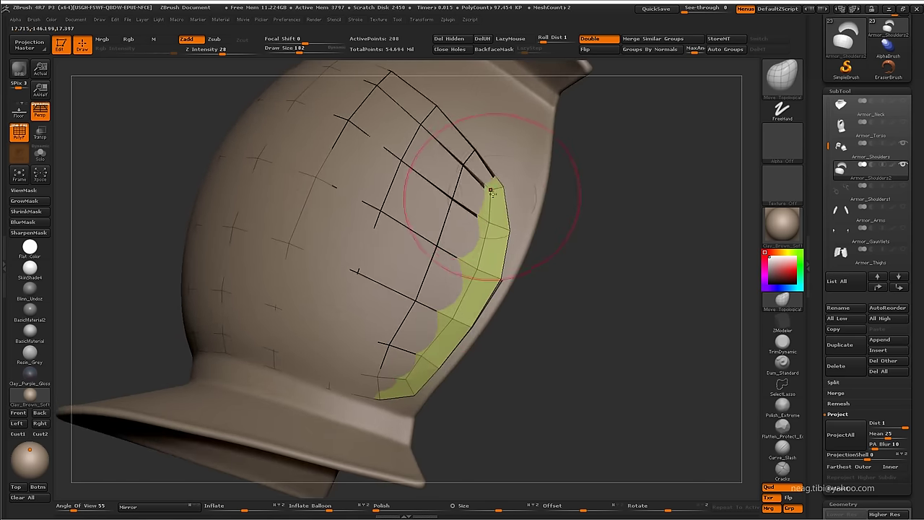
pyautogui.moveTo(491, 192); pyautogui.dragTo(393, 280)
pyautogui.moveTo(324, 231)
pyautogui.mouseDown()
pyautogui.moveTo(327, 328)
pyautogui.moveTo(444, 392)
pyautogui.mouseUp()
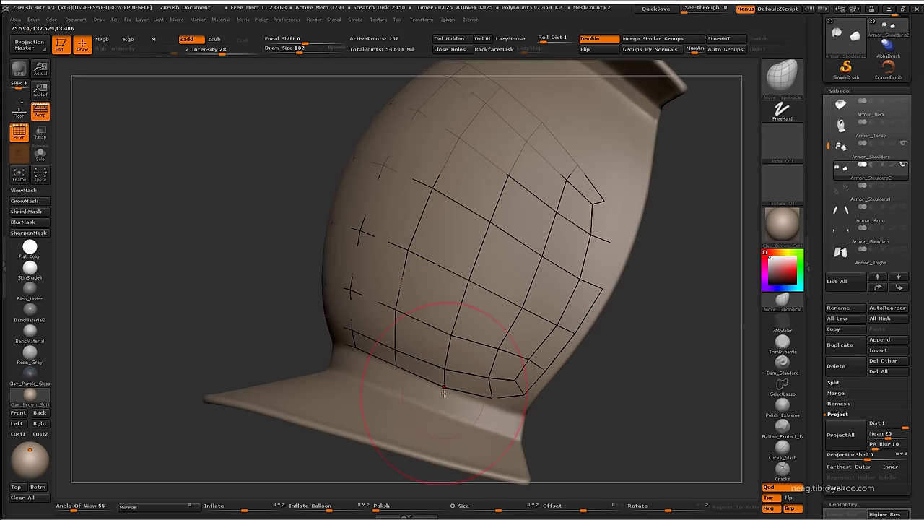
pyautogui.moveTo(533, 295)
pyautogui.mouseDown()
pyautogui.moveTo(464, 250)
pyautogui.moveTo(504, 274)
pyautogui.mouseUp()
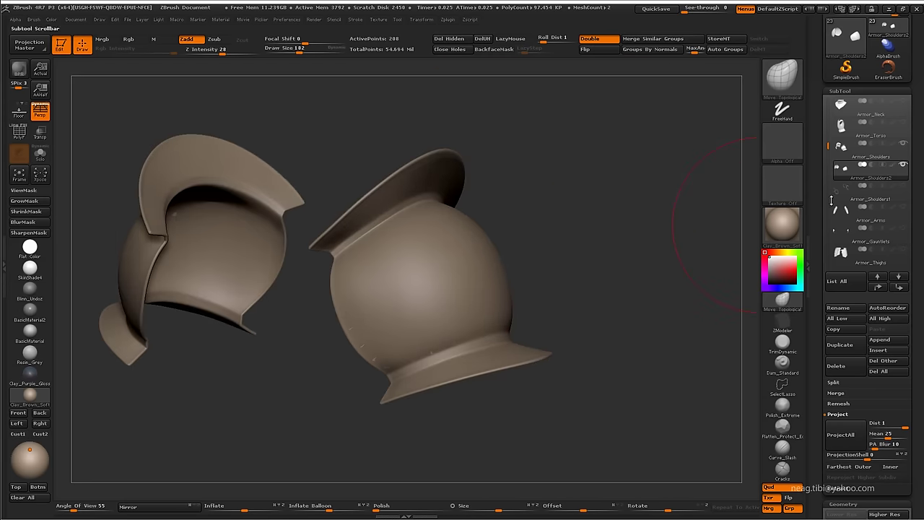
pyautogui.click(870, 190)
pyautogui.moveTo(693, 260); pyautogui.dragTo(649, 275)
# Merge the ring piece down into the shoulder armor and turn on PolyF
pyautogui.click(859, 167)
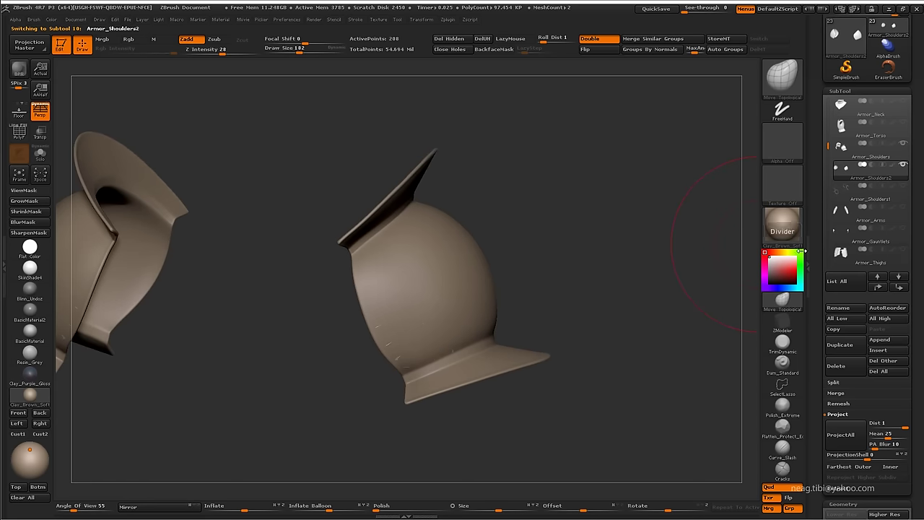
pyautogui.click(837, 392)
pyautogui.click(843, 403)
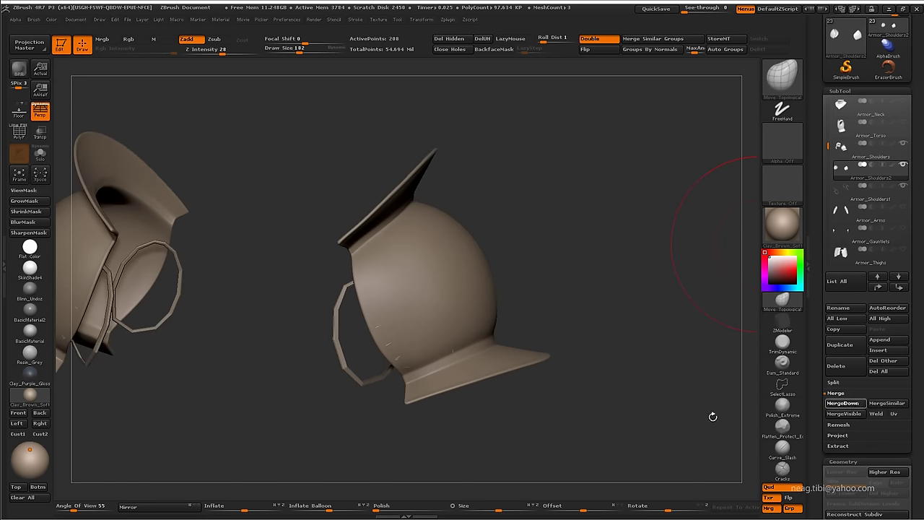
pyautogui.hotkey('shift', 'f')
pyautogui.moveTo(695, 303); pyautogui.dragTo(711, 291)
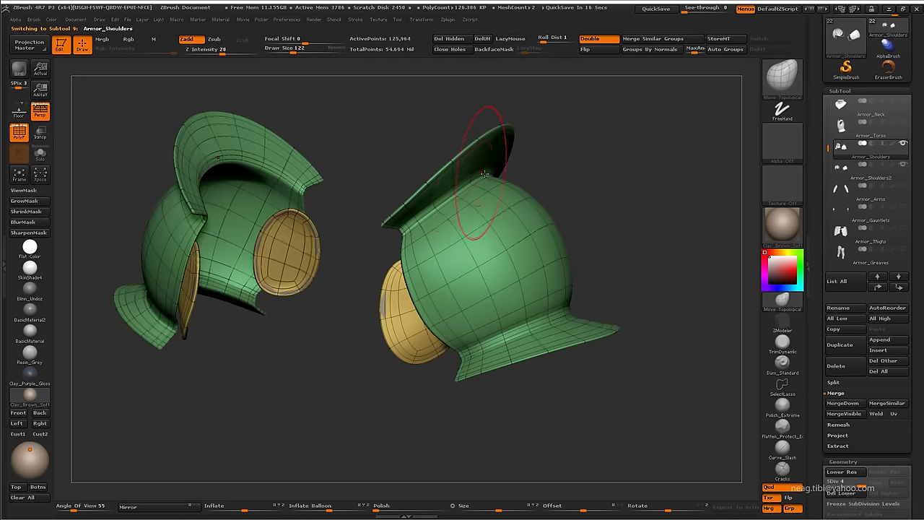
# Duplicate the shoulder armor, drop it to lowest SDiv, and isolate its thin rim polygroup strips
pyautogui.click(841, 345)
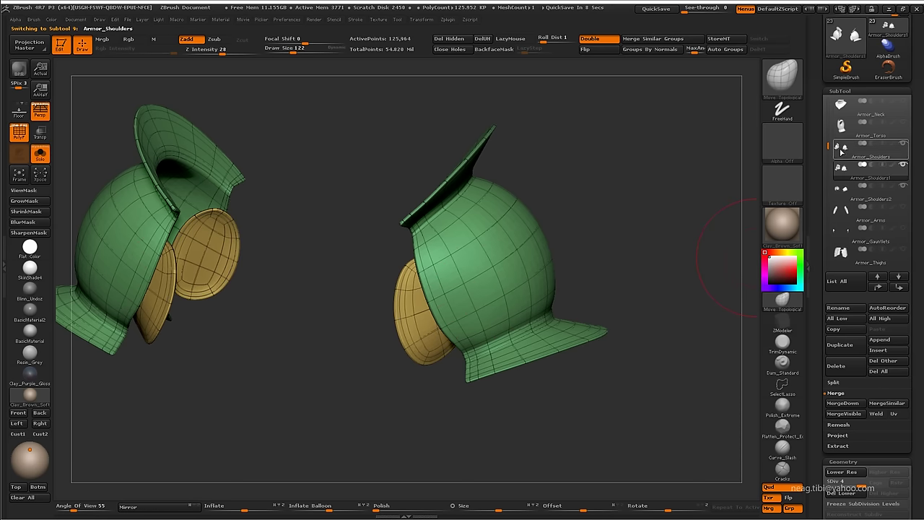
pyautogui.click(829, 482)
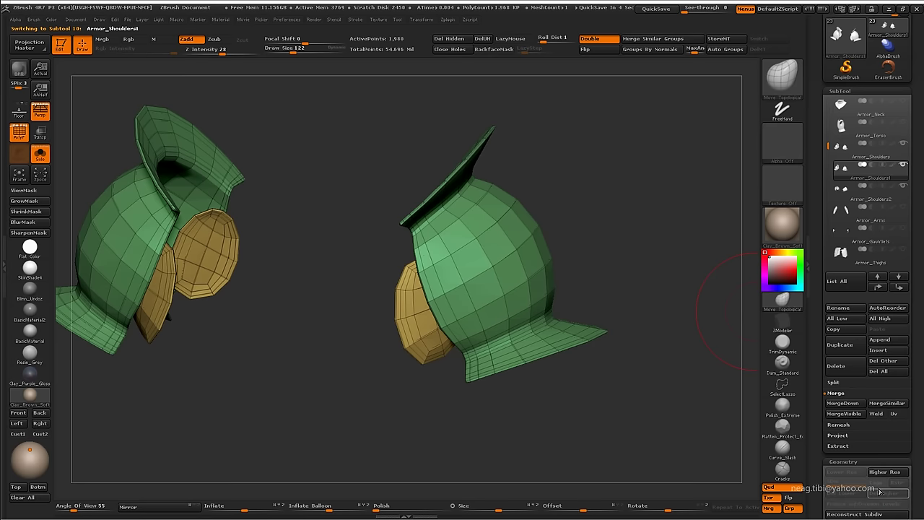
pyautogui.keyDown('ctrl'); pyautogui.keyDown('shift'); pyautogui.click(506, 320); pyautogui.keyUp('shift'); pyautogui.keyUp('ctrl')
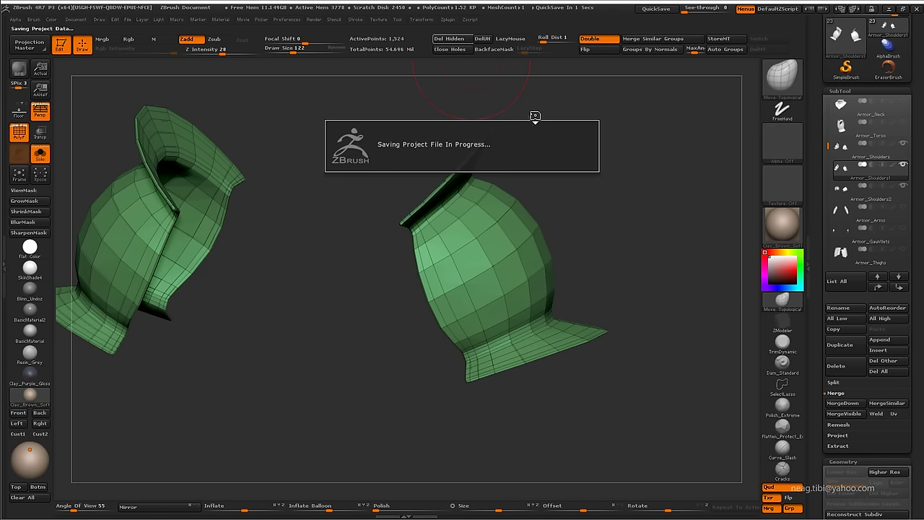
pyautogui.moveTo(578, 161)
pyautogui.keyDown('alt'); pyautogui.mouseDown()
pyautogui.moveTo(449, 148)
pyautogui.moveTo(505, 217)
pyautogui.mouseUp(); pyautogui.keyUp('alt')
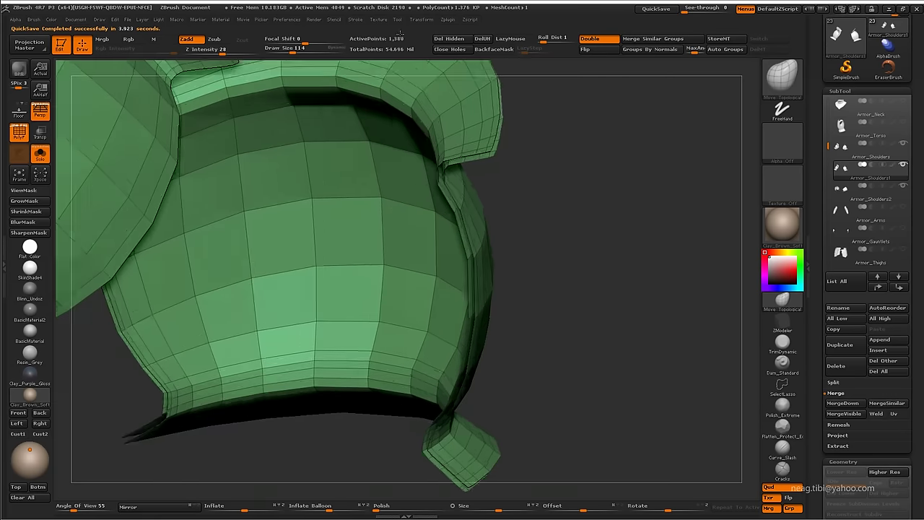
pyautogui.keyDown('ctrl'); pyautogui.keyDown('shift'); pyautogui.click(516, 186); pyautogui.keyUp('shift'); pyautogui.keyUp('ctrl')
pyautogui.moveTo(515, 186)
pyautogui.mouseDown()
pyautogui.moveTo(441, 226)
pyautogui.moveTo(490, 154)
pyautogui.moveTo(506, 159)
pyautogui.mouseUp()
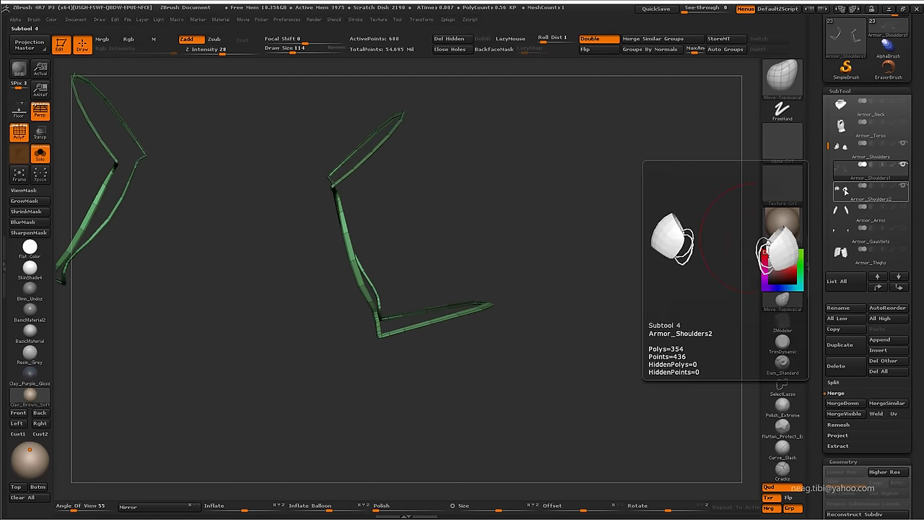
# MergeDown the rim strips into the ring subtool, confirming with OK
pyautogui.click(843, 403)
pyautogui.click(742, 425)
pyautogui.moveTo(592, 334)
pyautogui.mouseDown()
pyautogui.moveTo(623, 388)
pyautogui.moveTo(598, 372)
pyautogui.moveTo(602, 425)
pyautogui.mouseUp()
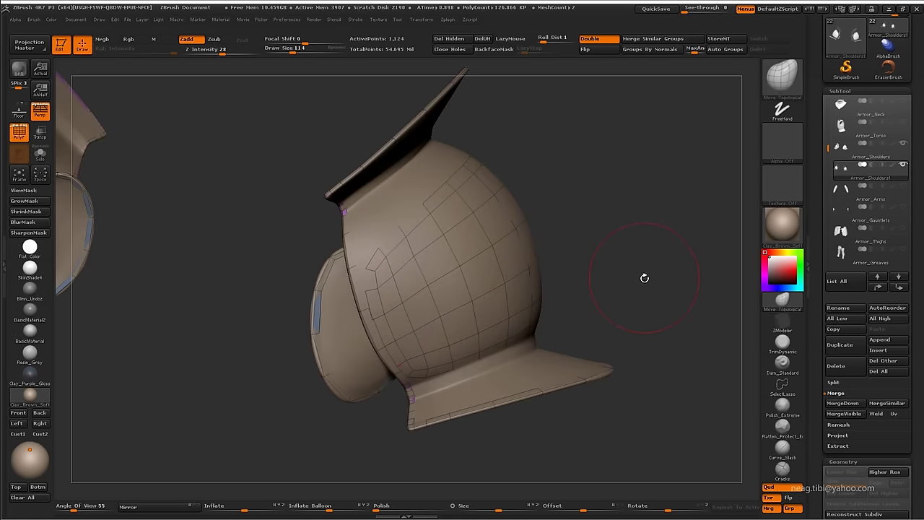
pyautogui.moveTo(650, 272)
pyautogui.keyDown('alt'); pyautogui.mouseDown()
pyautogui.moveTo(326, 385)
pyautogui.moveTo(334, 371)
pyautogui.moveTo(466, 331)
pyautogui.moveTo(400, 365)
pyautogui.mouseUp(); pyautogui.keyUp('alt')
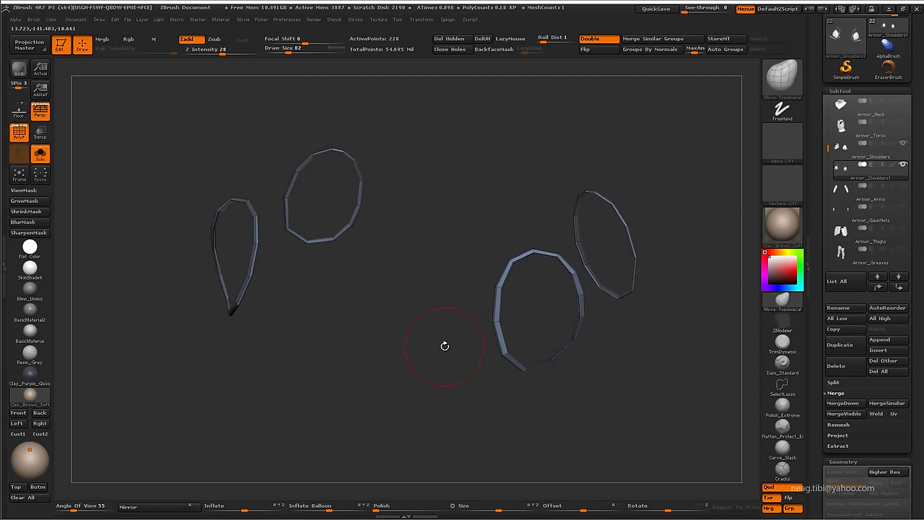
# Select the Armor_Shoulders1 ring piece and orbit in close to inspect the large ring's edges
pyautogui.click(901, 155)
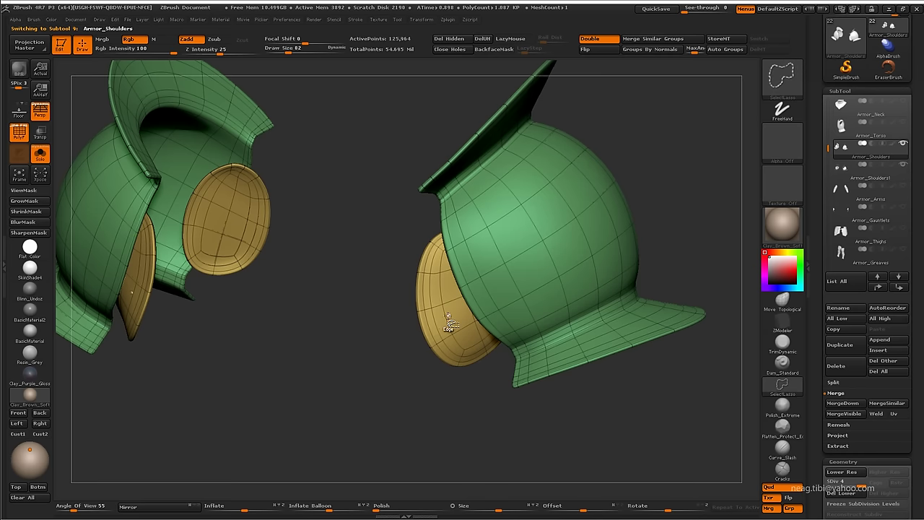
pyautogui.hotkey('alt', 'Down')
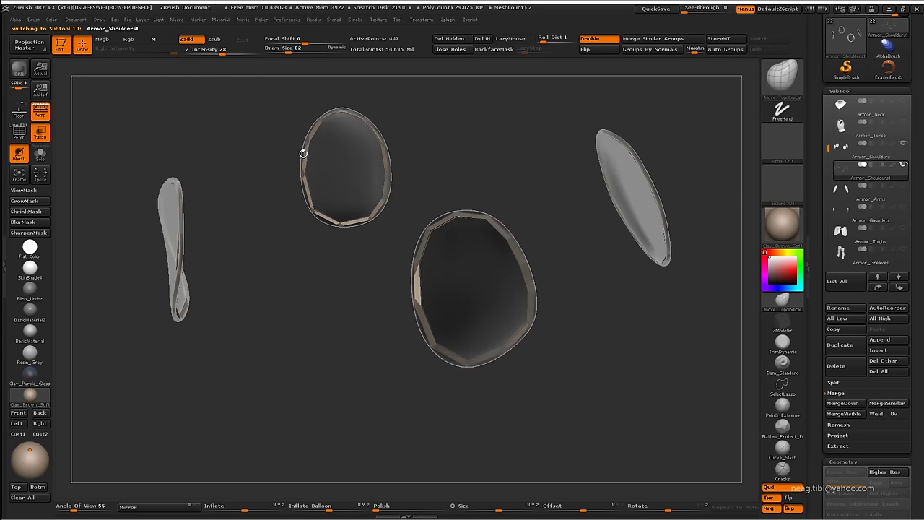
pyautogui.keyDown('alt'); pyautogui.moveTo(325, 303); pyautogui.dragTo(408, 267); pyautogui.keyUp('alt')
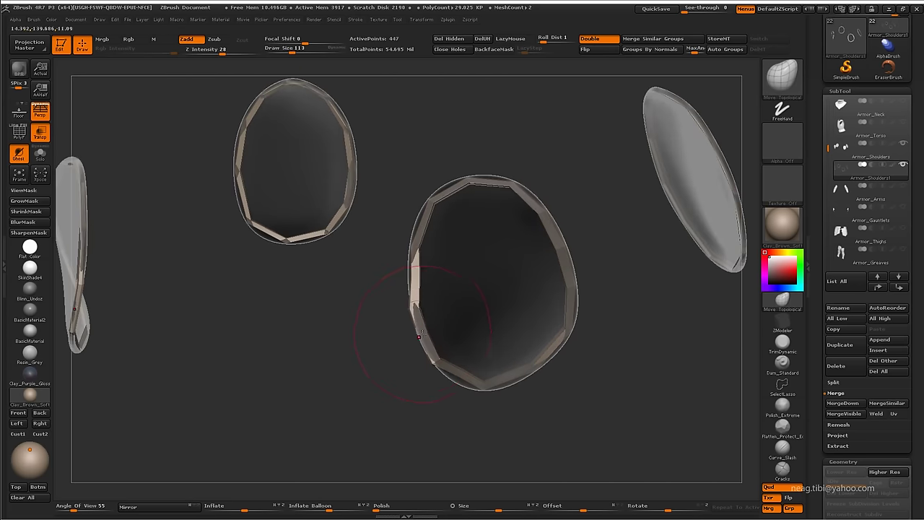
pyautogui.moveTo(417, 204)
pyautogui.keyDown('alt'); pyautogui.mouseDown()
pyautogui.moveTo(402, 237)
pyautogui.moveTo(427, 187)
pyautogui.moveTo(423, 173)
pyautogui.moveTo(400, 161)
pyautogui.mouseUp(); pyautogui.keyUp('alt')
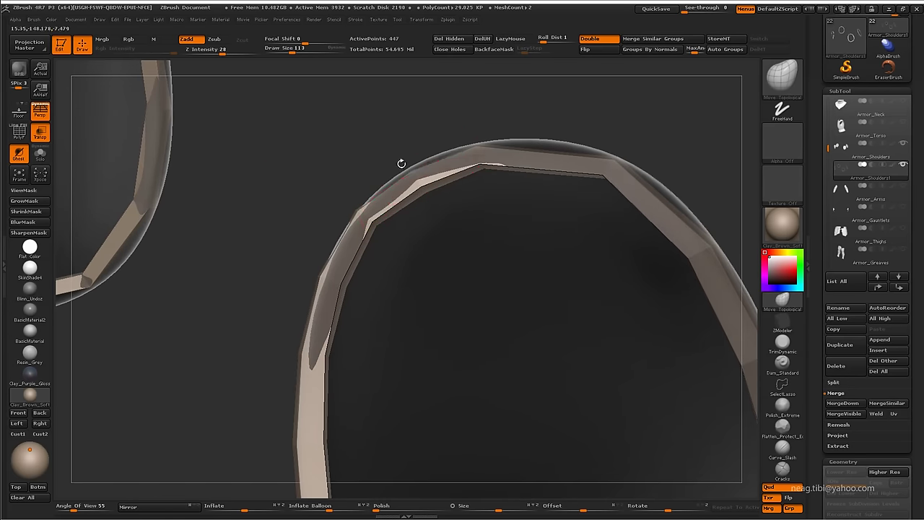
pyautogui.keyDown('alt'); pyautogui.click(425, 190); pyautogui.keyUp('alt')
pyautogui.moveTo(367, 236)
pyautogui.mouseDown()
pyautogui.moveTo(494, 180)
pyautogui.moveTo(434, 165)
pyautogui.moveTo(471, 210)
pyautogui.moveTo(434, 232)
pyautogui.moveTo(443, 227)
pyautogui.moveTo(429, 213)
pyautogui.moveTo(440, 300)
pyautogui.moveTo(370, 300)
pyautogui.mouseUp()
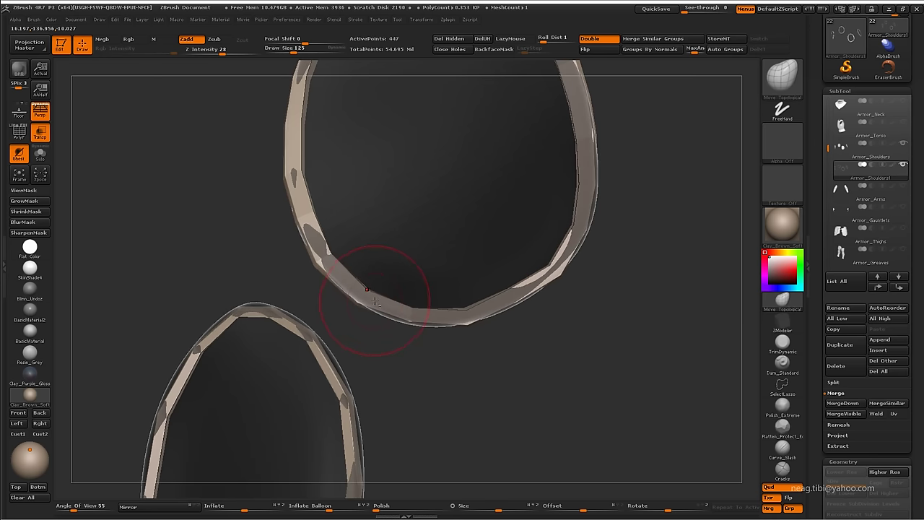
pyautogui.moveTo(376, 308); pyautogui.dragTo(370, 297)
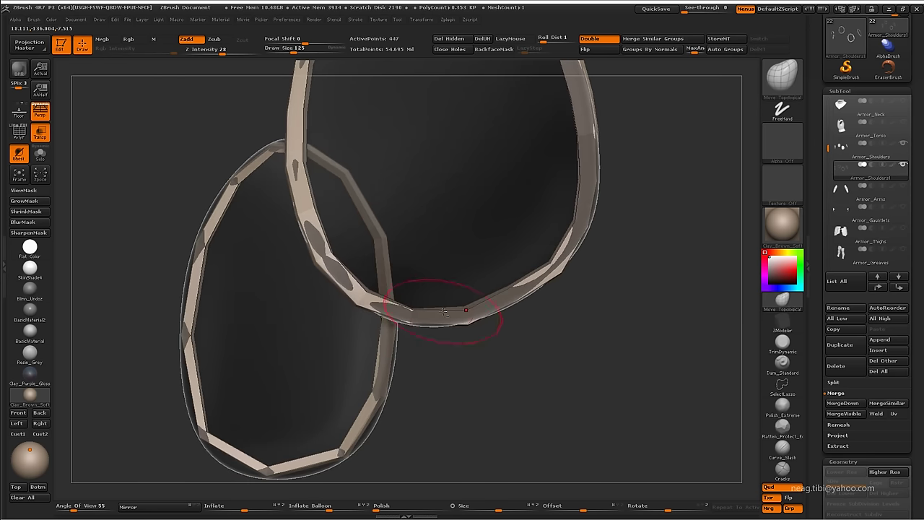
pyautogui.moveTo(583, 246)
pyautogui.mouseDown(button='right')
pyautogui.moveTo(556, 265)
pyautogui.moveTo(582, 267)
pyautogui.moveTo(541, 231)
pyautogui.moveTo(564, 219)
pyautogui.moveTo(361, 175)
pyautogui.moveTo(450, 208)
pyautogui.moveTo(486, 267)
pyautogui.mouseUp(button='right')
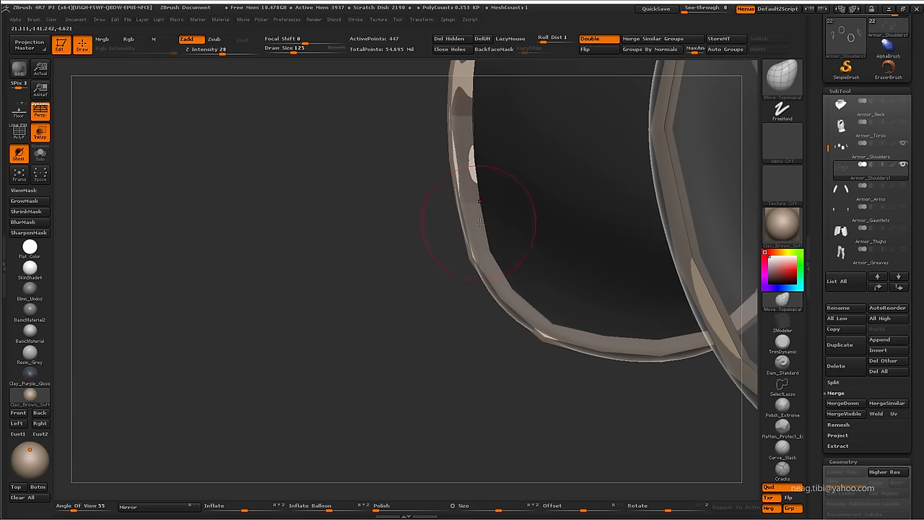
pyautogui.moveTo(632, 353)
pyautogui.mouseDown(button='right')
pyautogui.moveTo(470, 215)
pyautogui.moveTo(492, 194)
pyautogui.moveTo(438, 287)
pyautogui.moveTo(423, 274)
pyautogui.moveTo(484, 309)
pyautogui.moveTo(453, 319)
pyautogui.moveTo(462, 289)
pyautogui.moveTo(461, 320)
pyautogui.moveTo(437, 332)
pyautogui.moveTo(413, 303)
pyautogui.mouseUp(button='right')
# Reselect the ring subtool with PolyF on and orbit the teal ring over the shield edge-on
pyautogui.keyDown('alt'); pyautogui.click(464, 306); pyautogui.keyUp('alt')
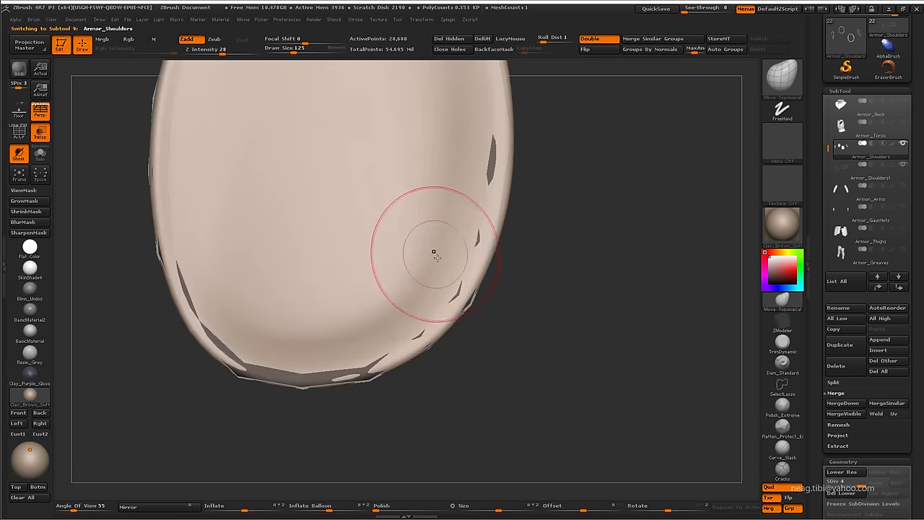
pyautogui.keyDown('alt'); pyautogui.click(337, 373); pyautogui.keyUp('alt')
pyautogui.hotkey('shift', 'f')
pyautogui.moveTo(336, 374)
pyautogui.mouseDown(button='right')
pyautogui.moveTo(483, 248)
pyautogui.moveTo(515, 306)
pyautogui.mouseUp(button='right')
pyautogui.keyDown('alt'); pyautogui.moveTo(491, 209); pyautogui.dragTo(480, 216, button='right'); pyautogui.keyUp('alt')
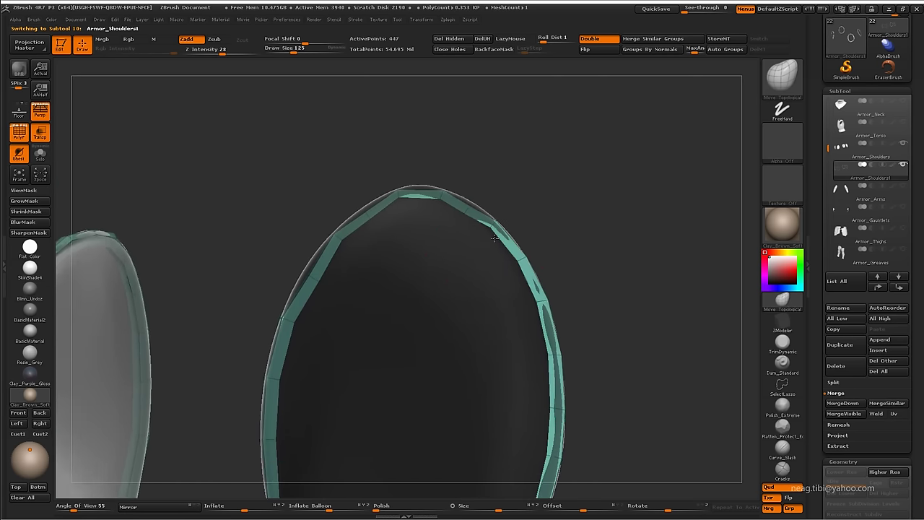
pyautogui.moveTo(400, 193)
pyautogui.mouseDown(button='right')
pyautogui.moveTo(336, 258)
pyautogui.moveTo(391, 216)
pyautogui.moveTo(381, 249)
pyautogui.moveTo(397, 207)
pyautogui.mouseUp(button='right')
pyautogui.moveTo(352, 311); pyautogui.dragTo(386, 242, button='right')
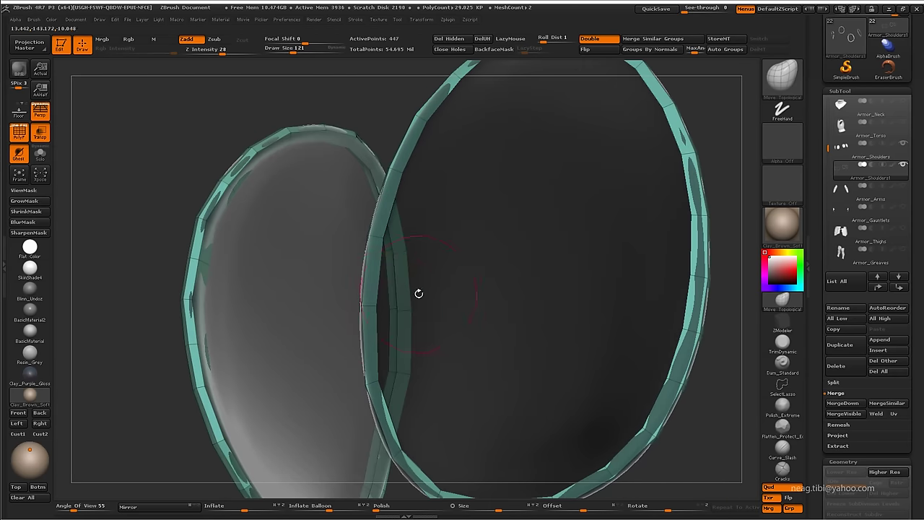
pyautogui.moveTo(376, 292)
pyautogui.mouseDown(button='right')
pyautogui.moveTo(382, 310)
pyautogui.moveTo(361, 289)
pyautogui.moveTo(396, 378)
pyautogui.moveTo(402, 351)
pyautogui.moveTo(290, 281)
pyautogui.moveTo(346, 282)
pyautogui.moveTo(286, 235)
pyautogui.moveTo(438, 233)
pyautogui.moveTo(310, 273)
pyautogui.moveTo(388, 317)
pyautogui.moveTo(421, 219)
pyautogui.moveTo(519, 275)
pyautogui.mouseUp(button='right')
# Solo the teal ring trims, bring up ZModeler edge actions, and orbit close along one rim
pyautogui.keyDown('ctrl'); pyautogui.keyDown('shift'); pyautogui.click(388, 317); pyautogui.keyUp('shift'); pyautogui.keyUp('ctrl')
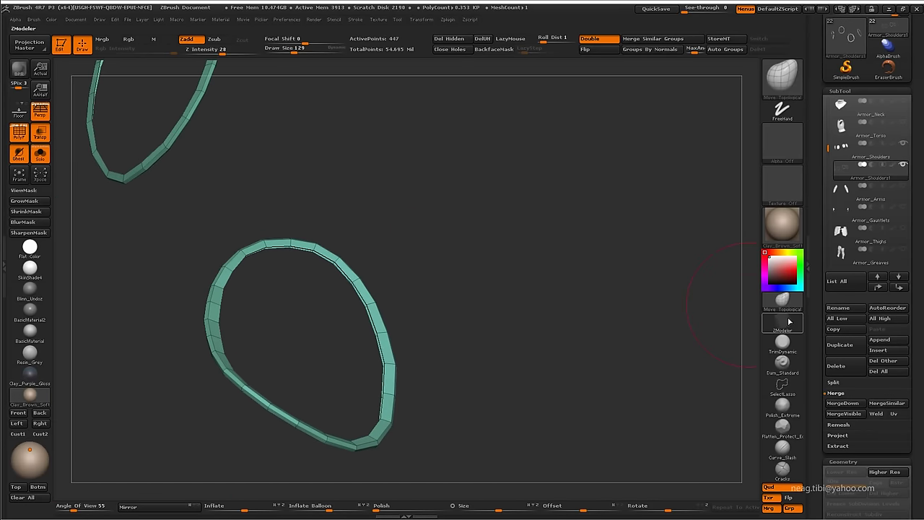
pyautogui.press('space')
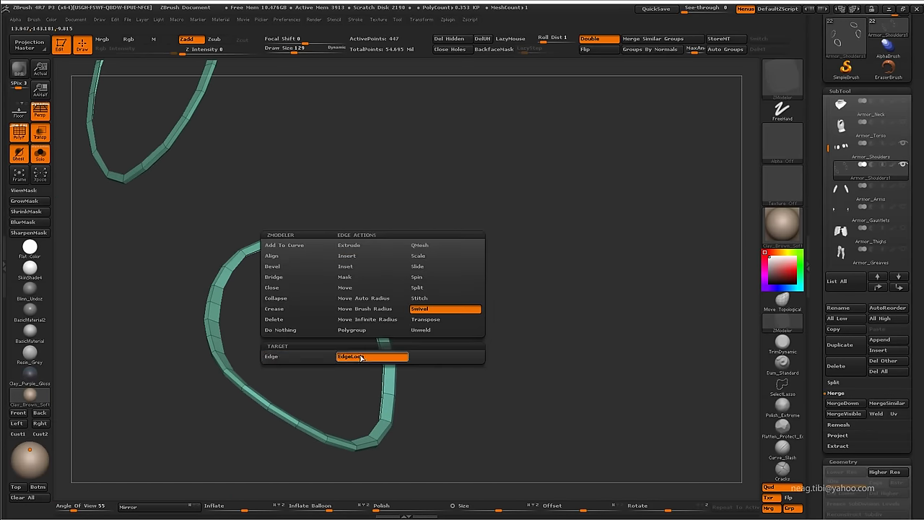
pyautogui.moveTo(369, 307)
pyautogui.mouseDown(button='right')
pyautogui.moveTo(395, 200)
pyautogui.moveTo(358, 270)
pyautogui.moveTo(521, 316)
pyautogui.moveTo(448, 368)
pyautogui.moveTo(72, 188)
pyautogui.moveTo(109, 241)
pyautogui.moveTo(144, 237)
pyautogui.moveTo(118, 212)
pyautogui.moveTo(104, 320)
pyautogui.moveTo(230, 313)
pyautogui.moveTo(269, 330)
pyautogui.mouseUp(button='right')
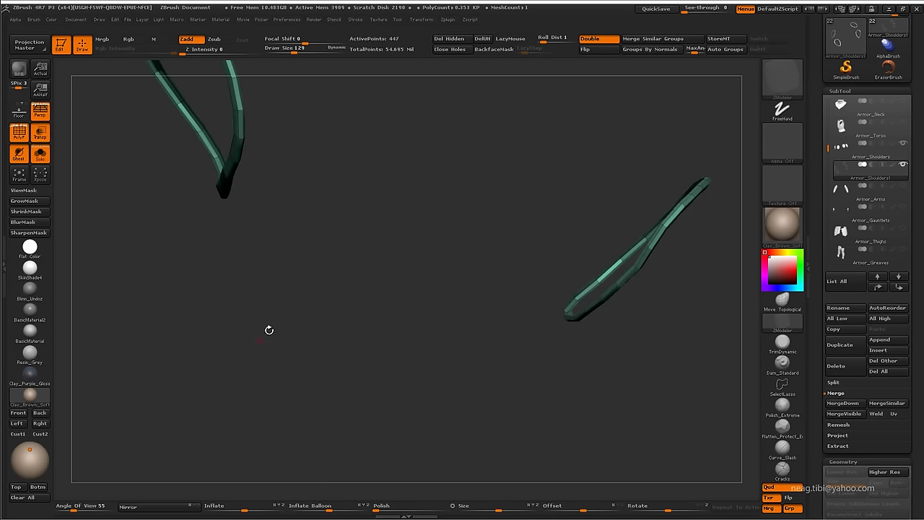